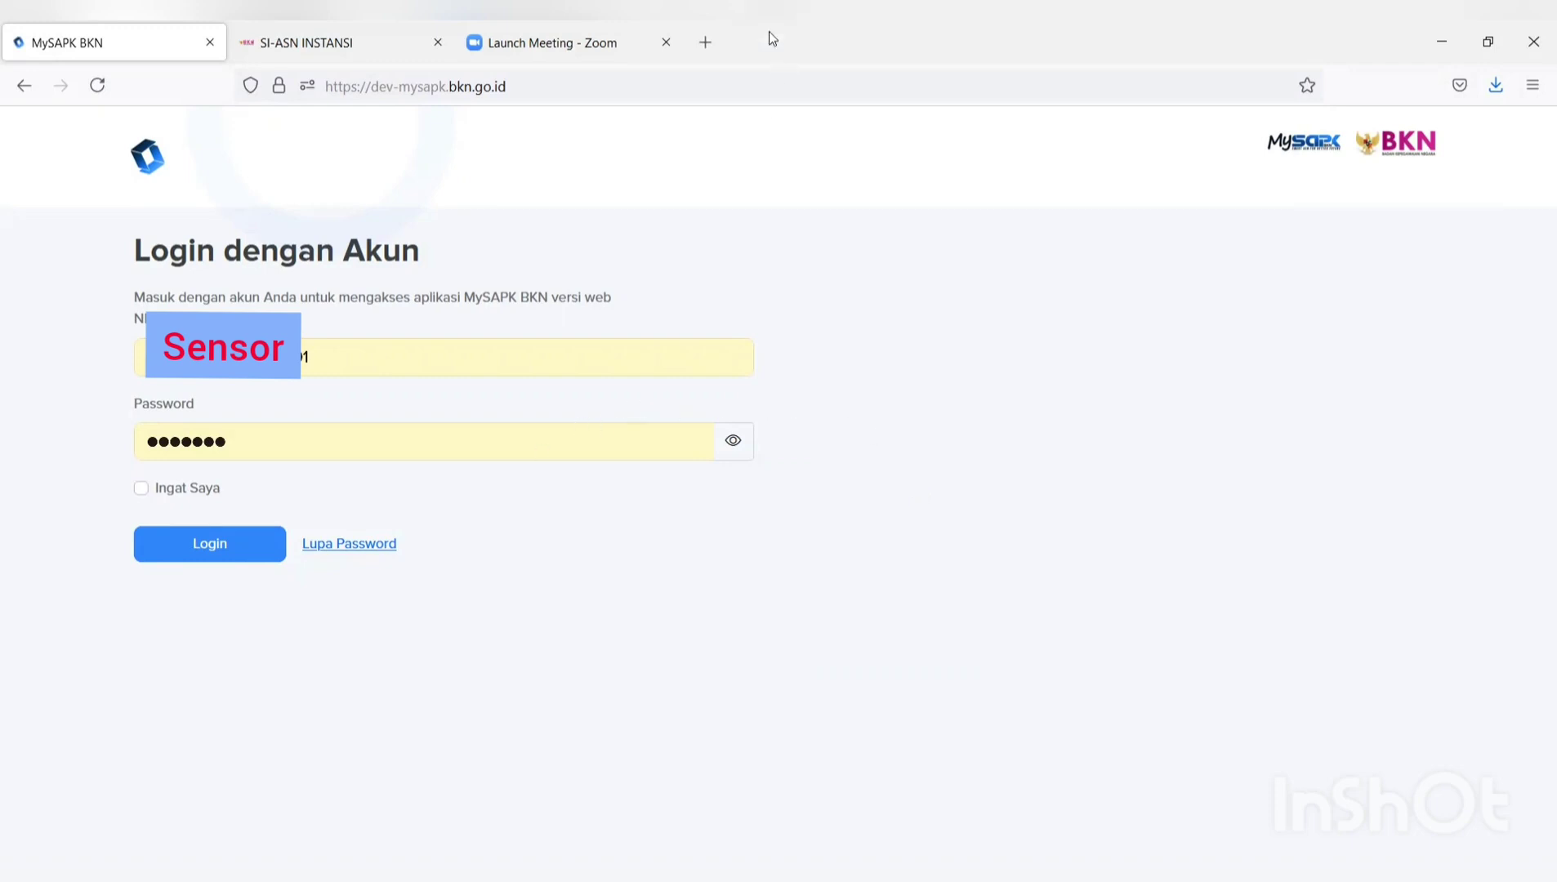
# Open the mysapk.bkn dashboard in a new tab, then return to the development site's login tab.
pyautogui.click(706, 43)
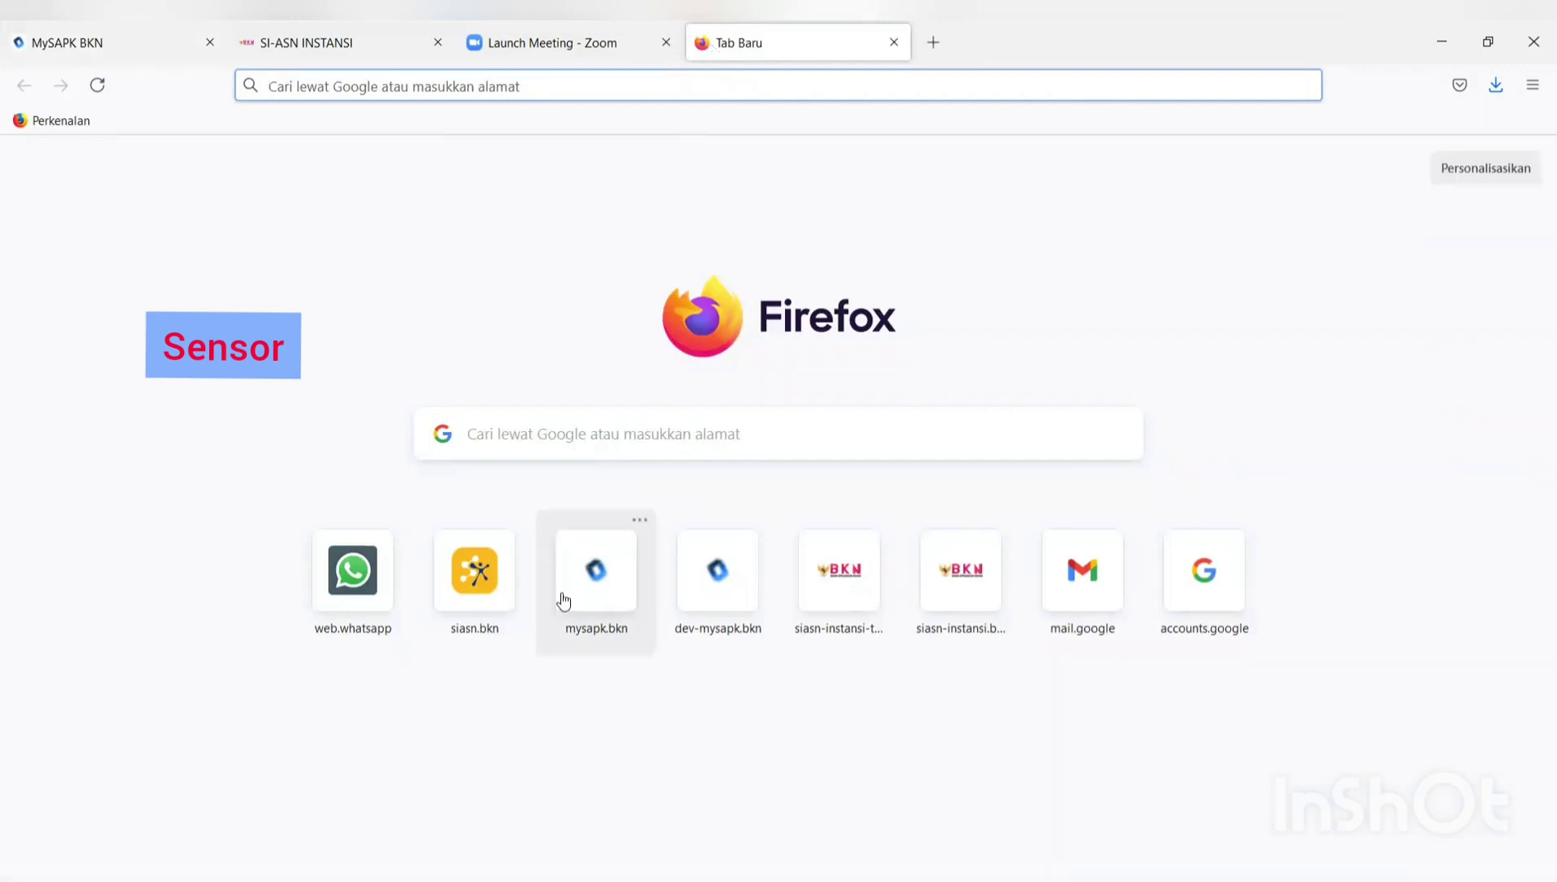
pyautogui.click(609, 602)
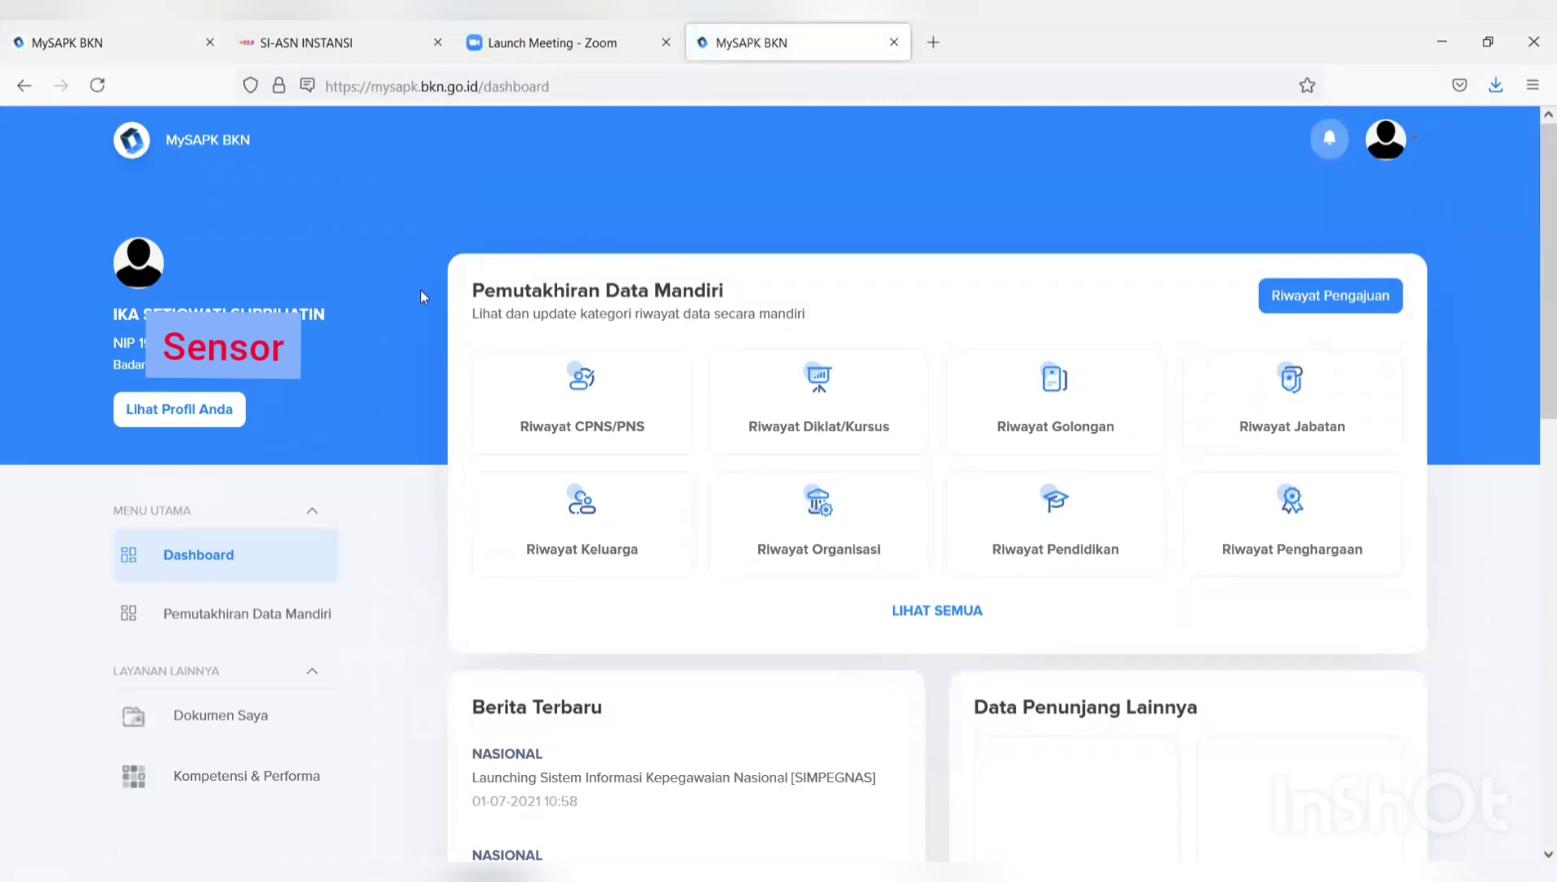
pyautogui.click(149, 49)
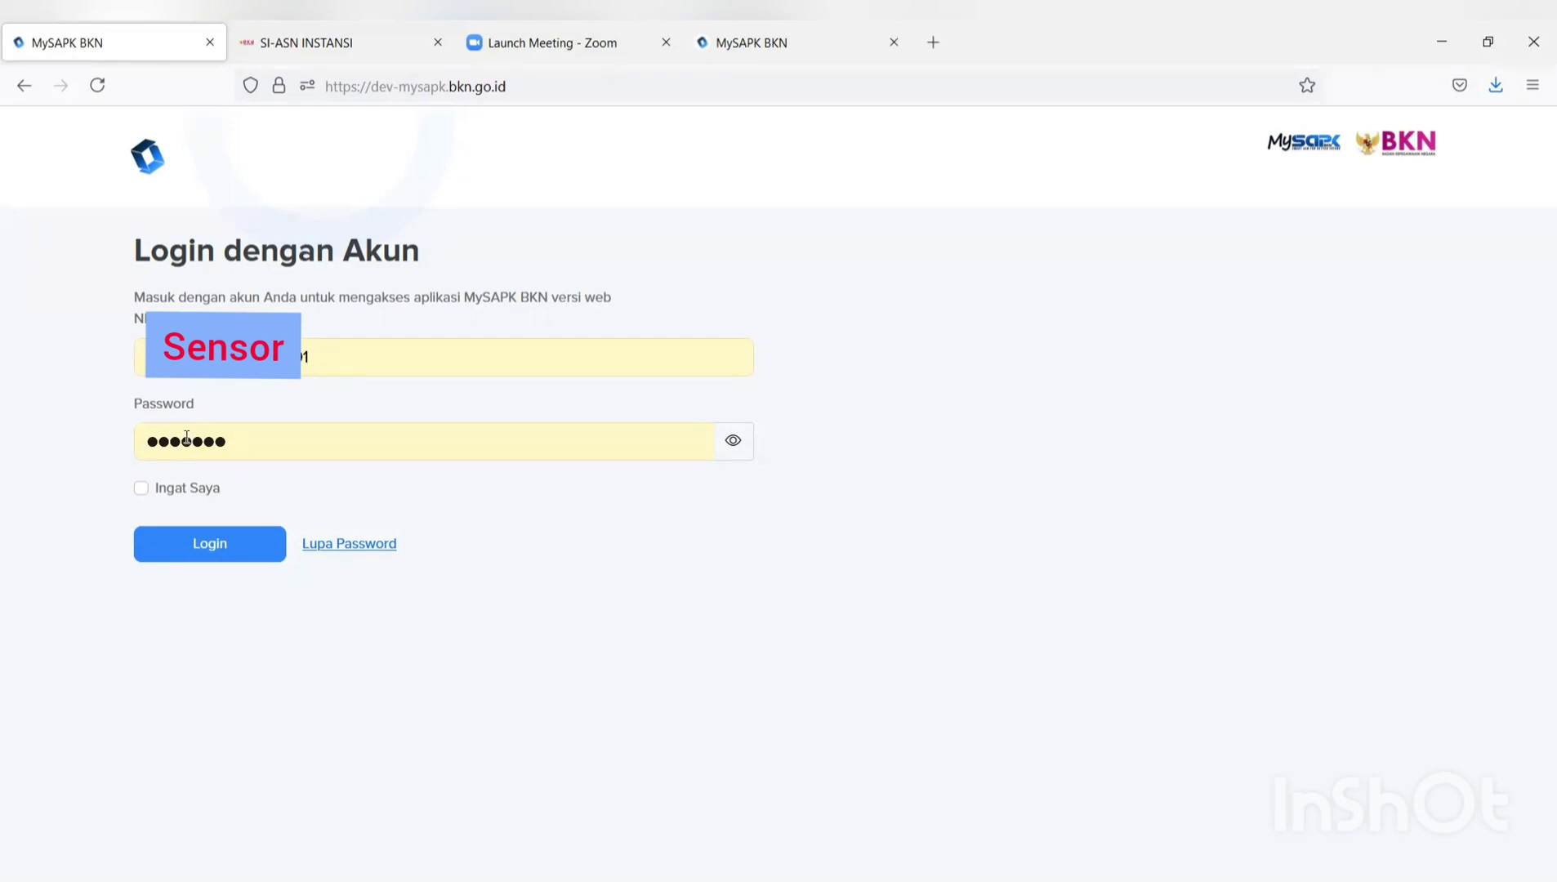
# Log in to dev-mysapk with the prefilled credentials and view the dashboard's 0/12 progress.
pyautogui.click(218, 559)
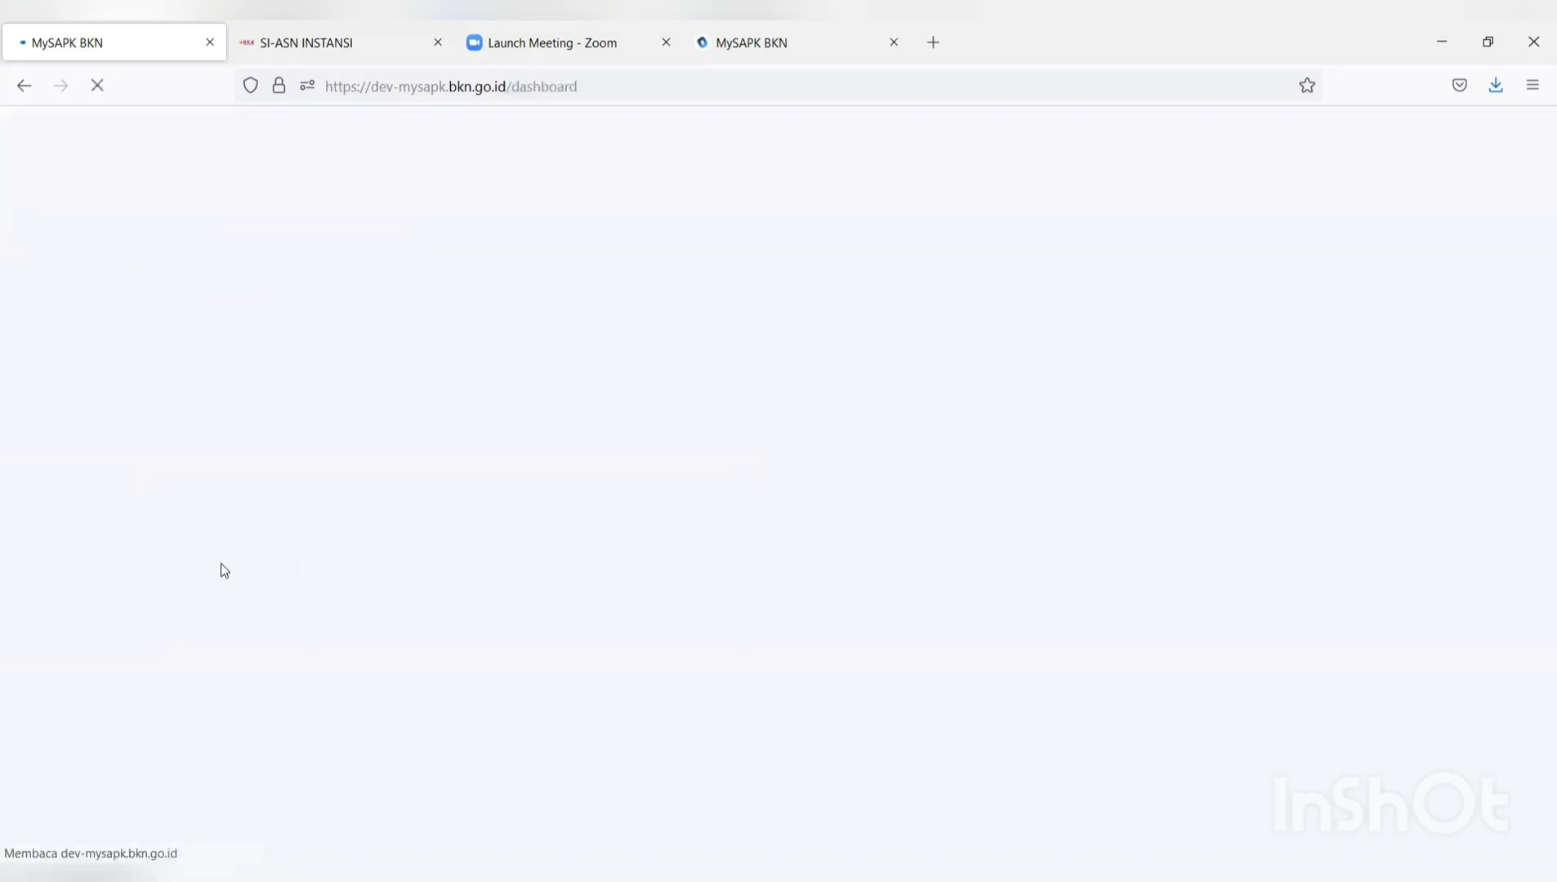
pyautogui.scroll(-2, 904, 503)
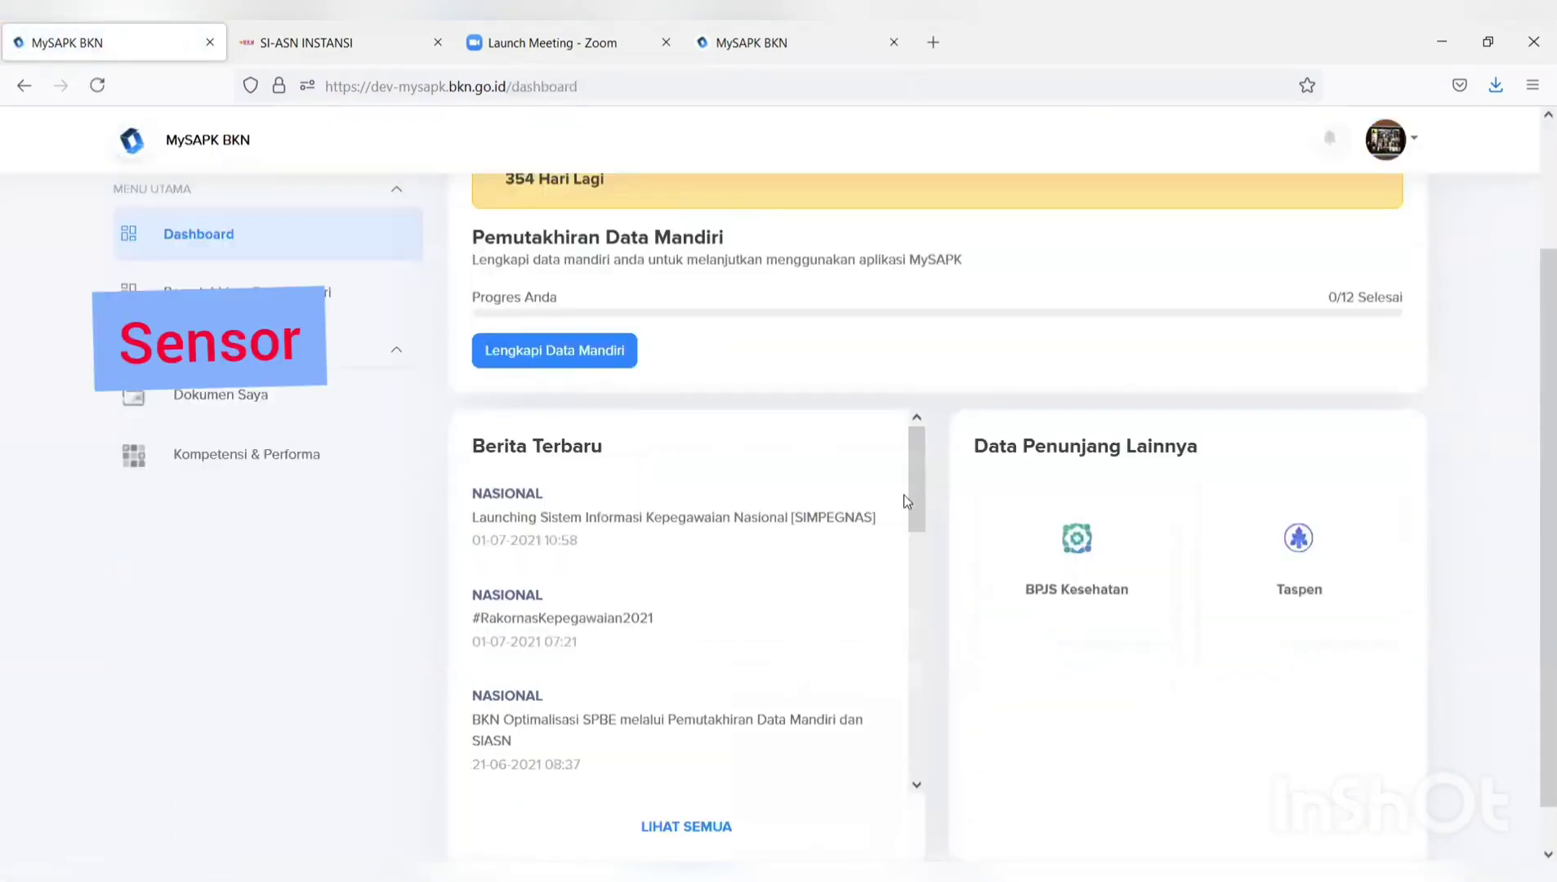
pyautogui.scroll(3, 903, 503)
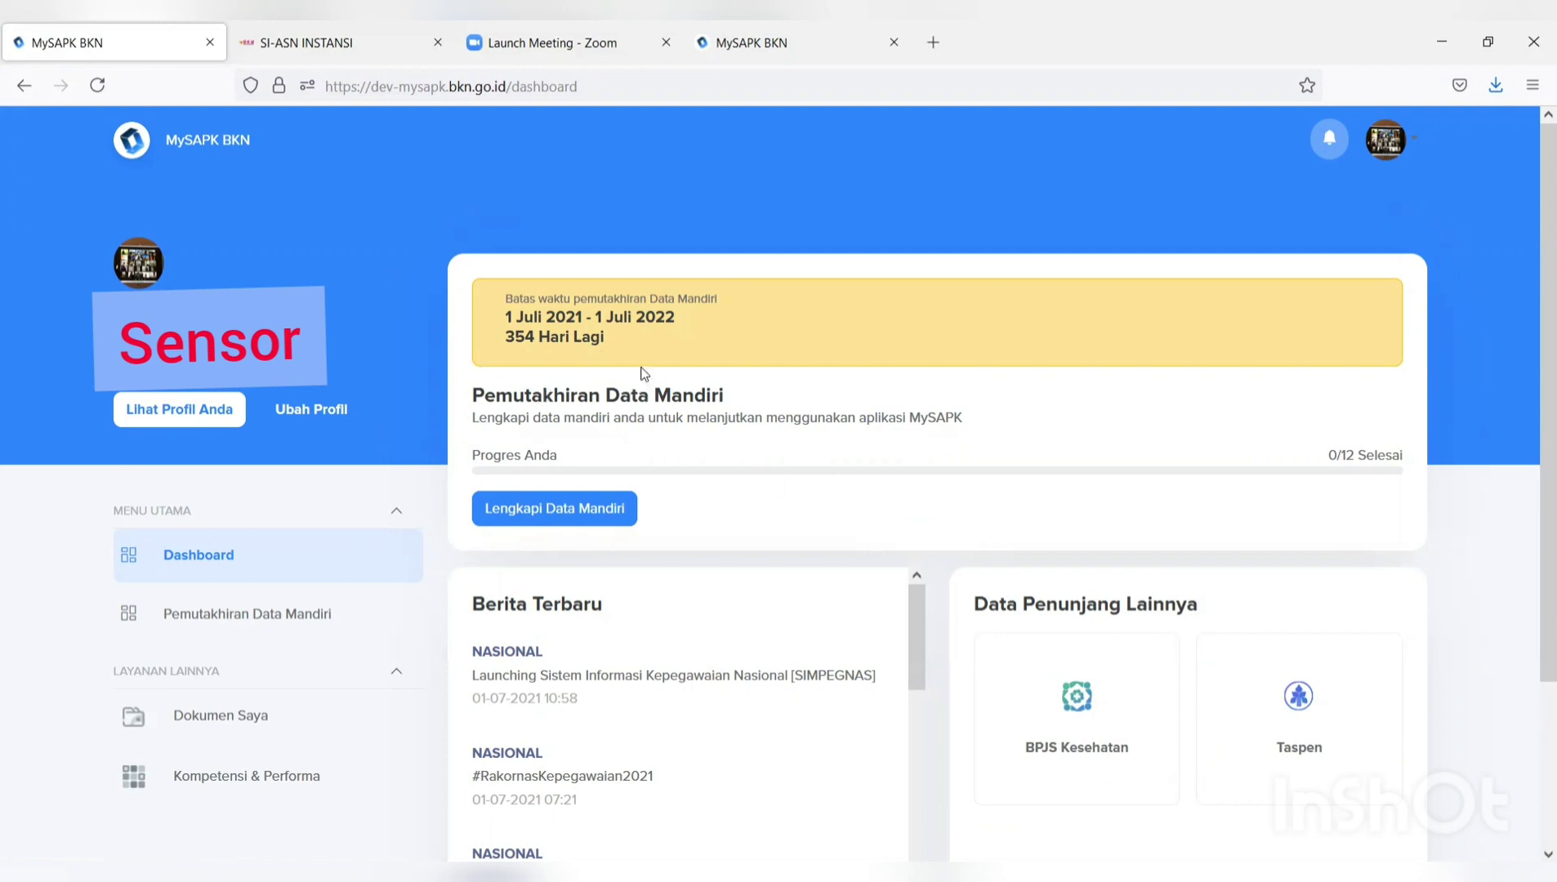
# In Lengkapi Data Mandiri, set verification unit to Bagian Akuntabilitas dan Pelaporan, then open Riwayat Peninjauan Masa Kerja.
pyautogui.click(571, 517)
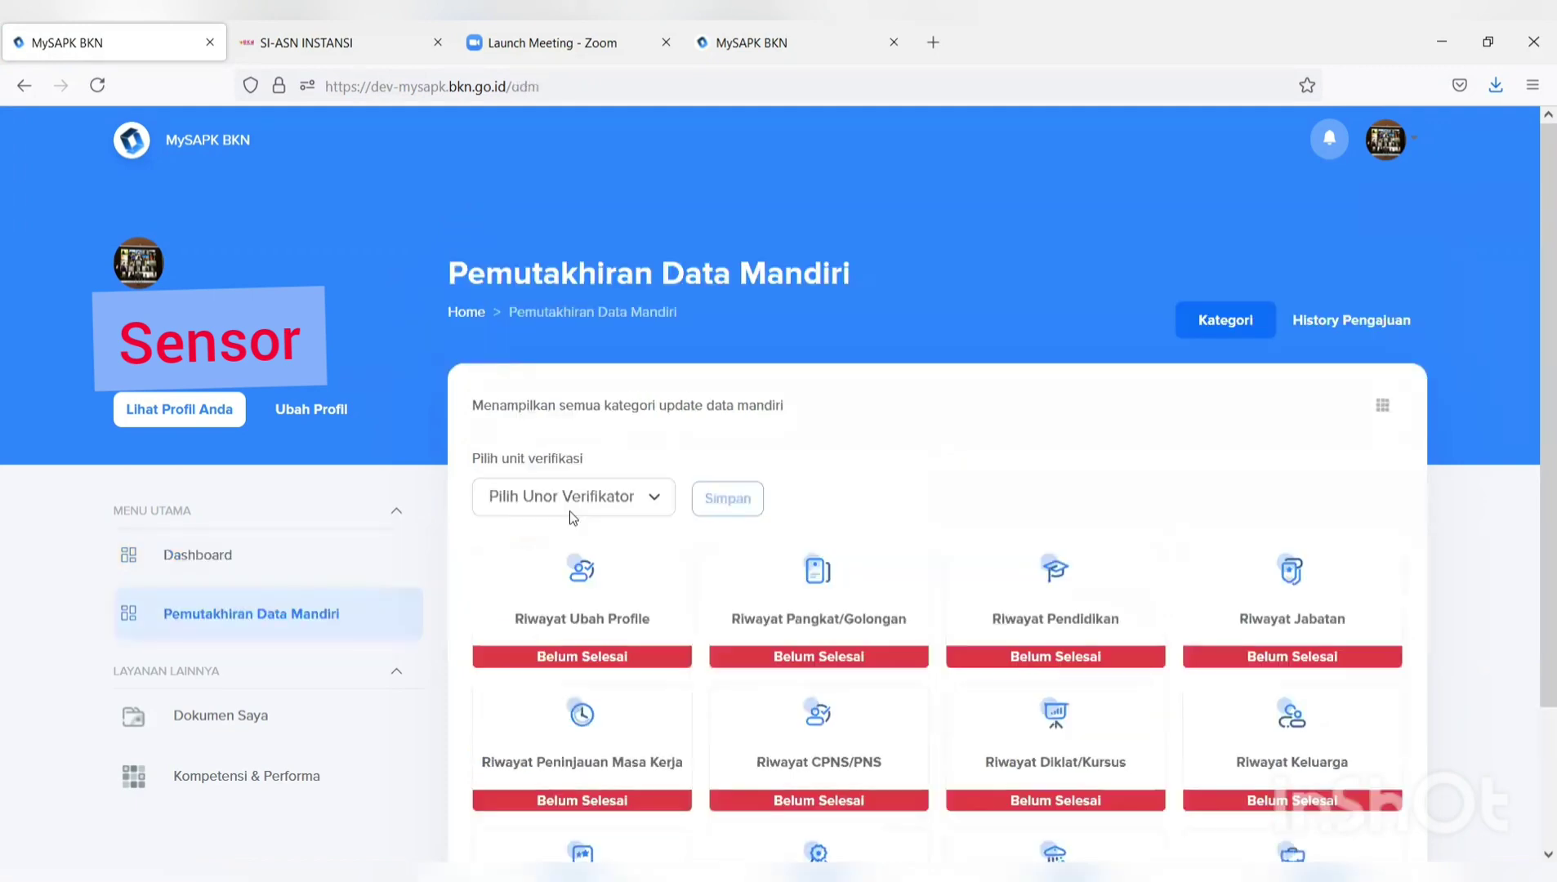
pyautogui.scroll(-2, 605, 502)
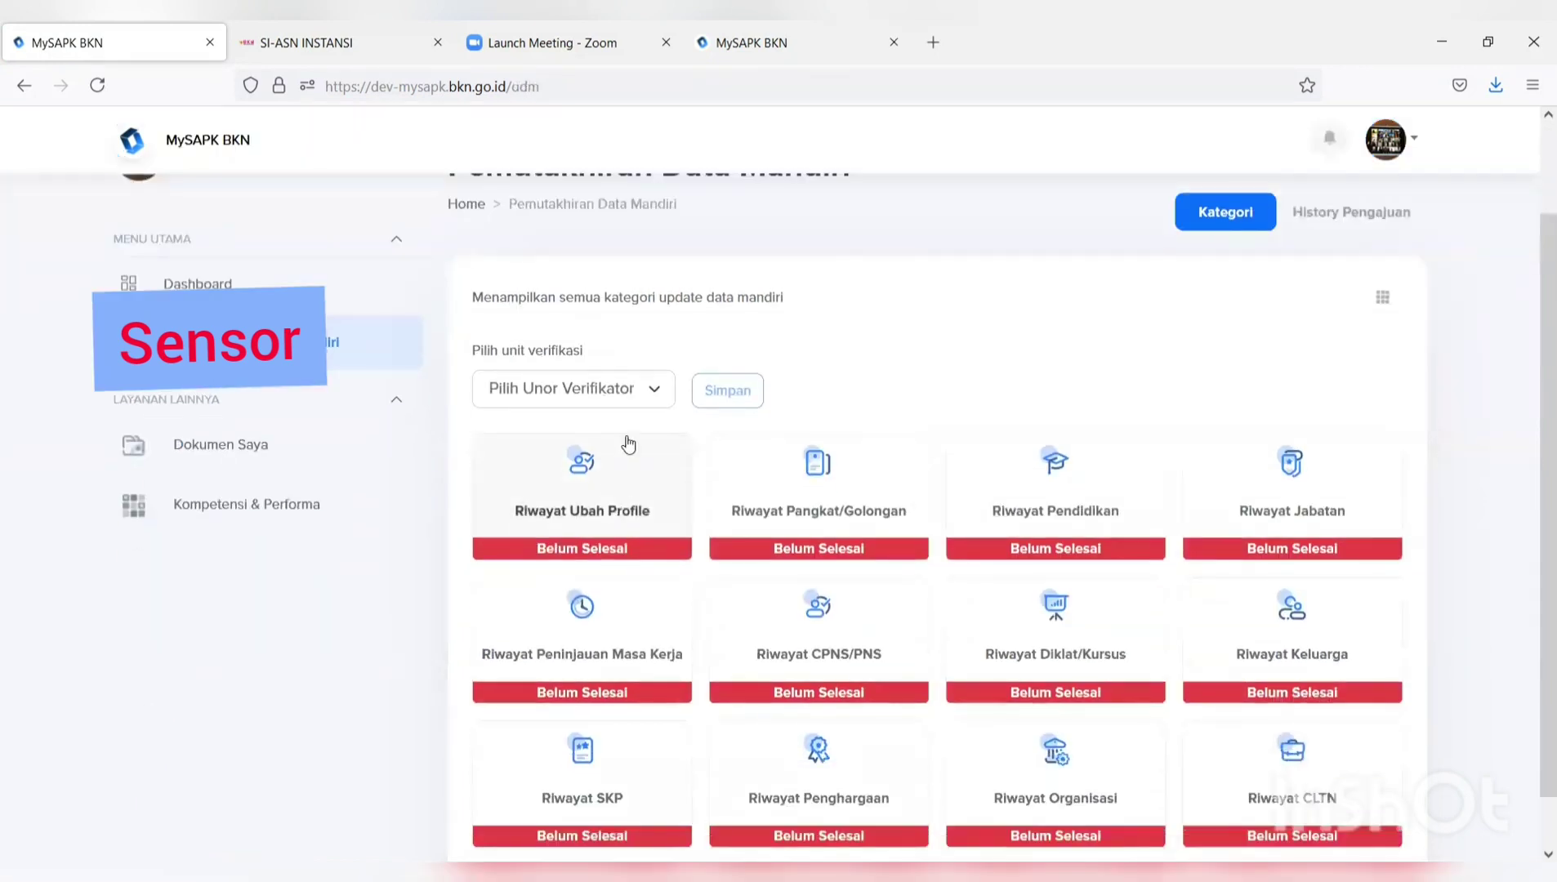
pyautogui.scroll(-1, 1118, 454)
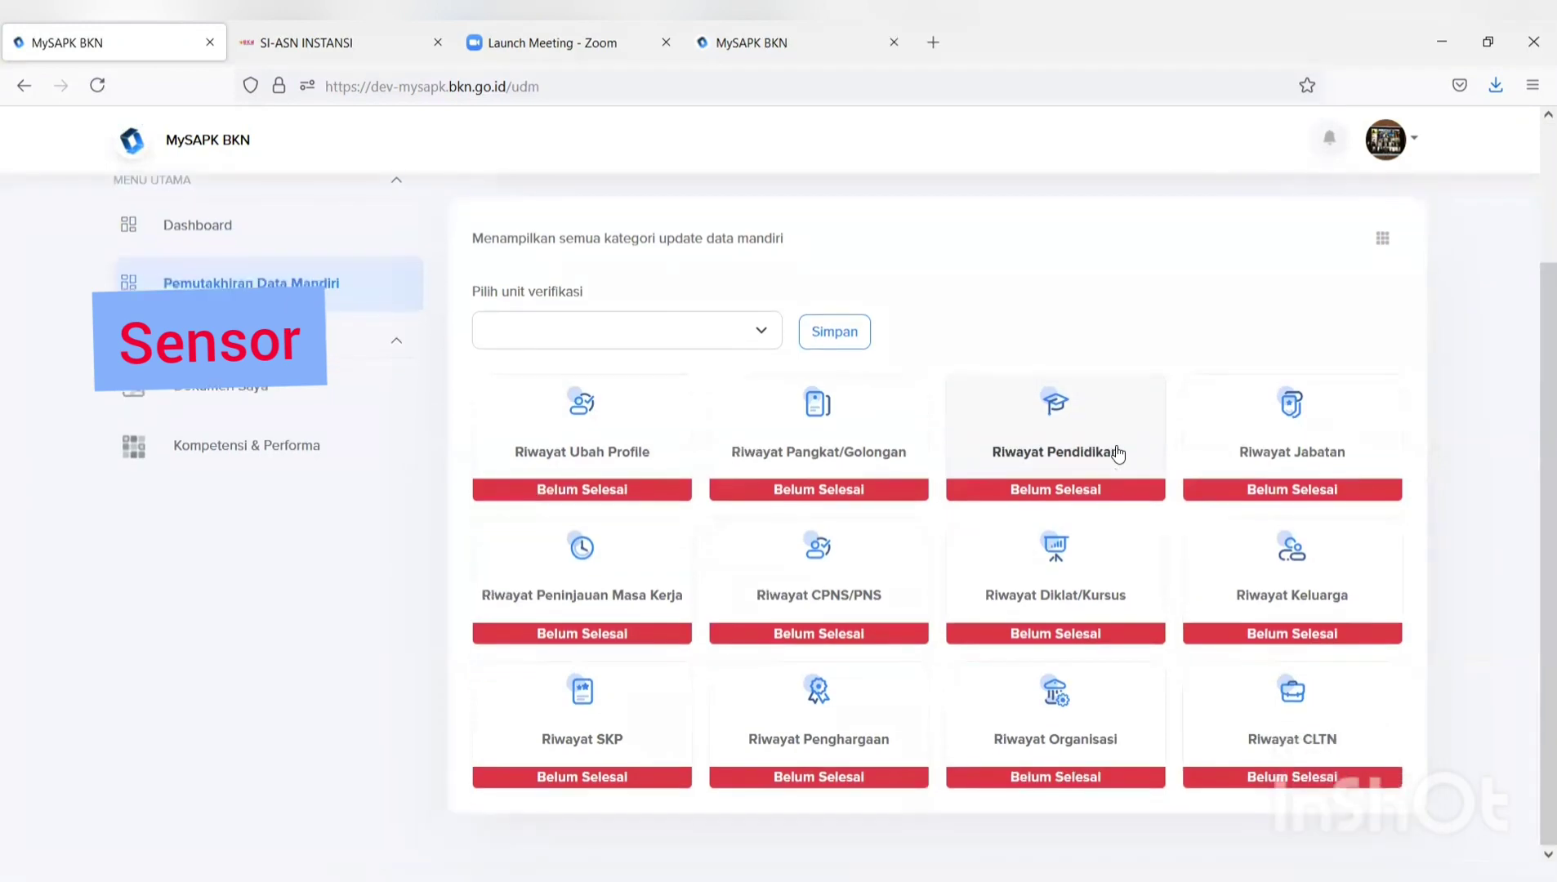
pyautogui.click(685, 337)
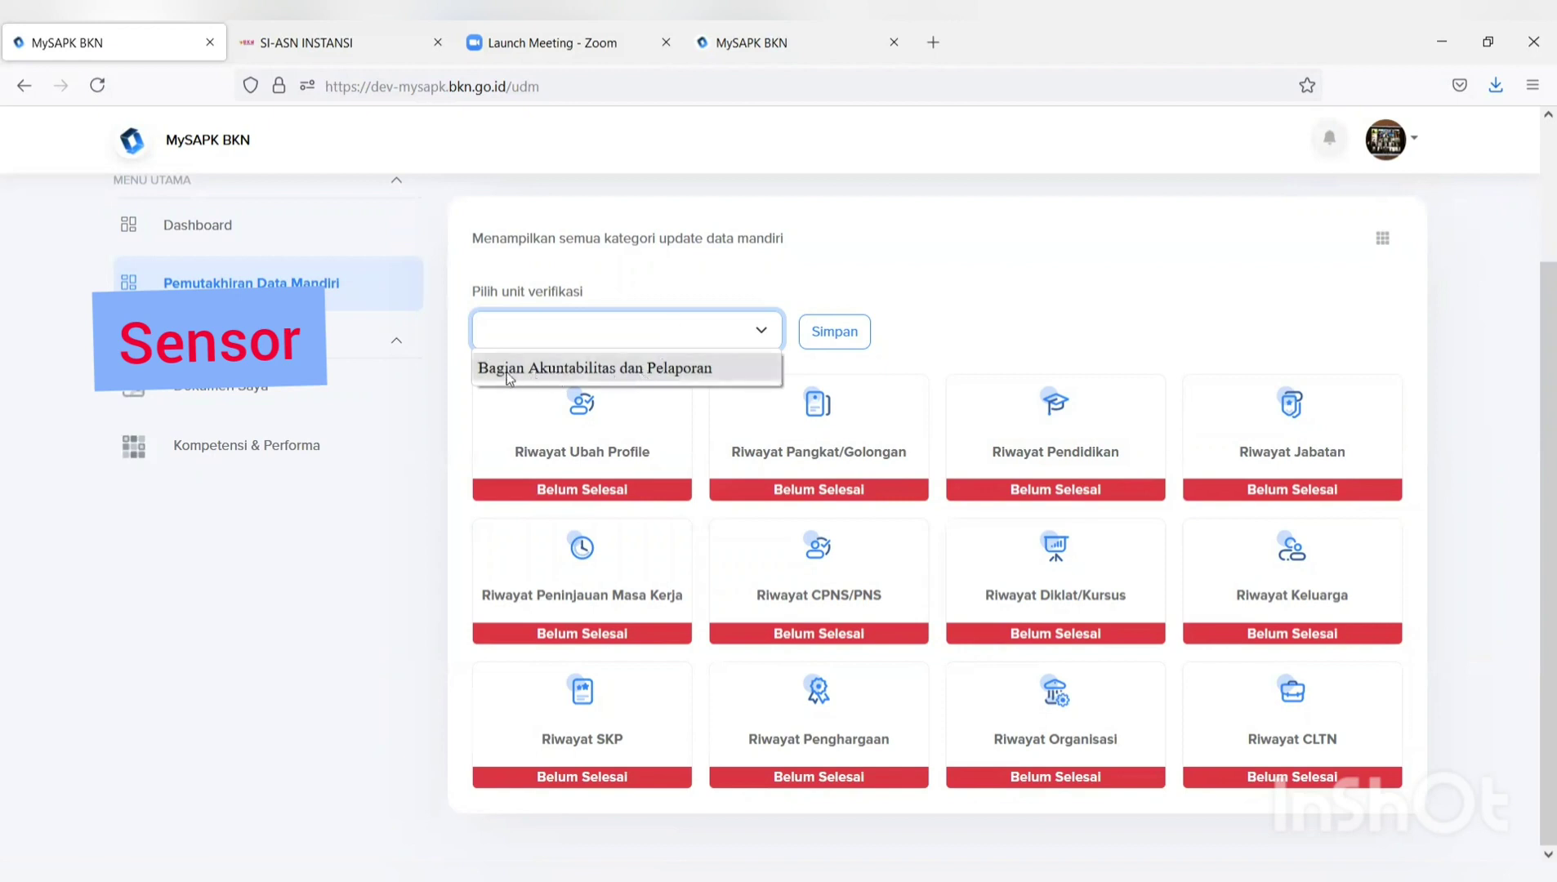
pyautogui.click(661, 369)
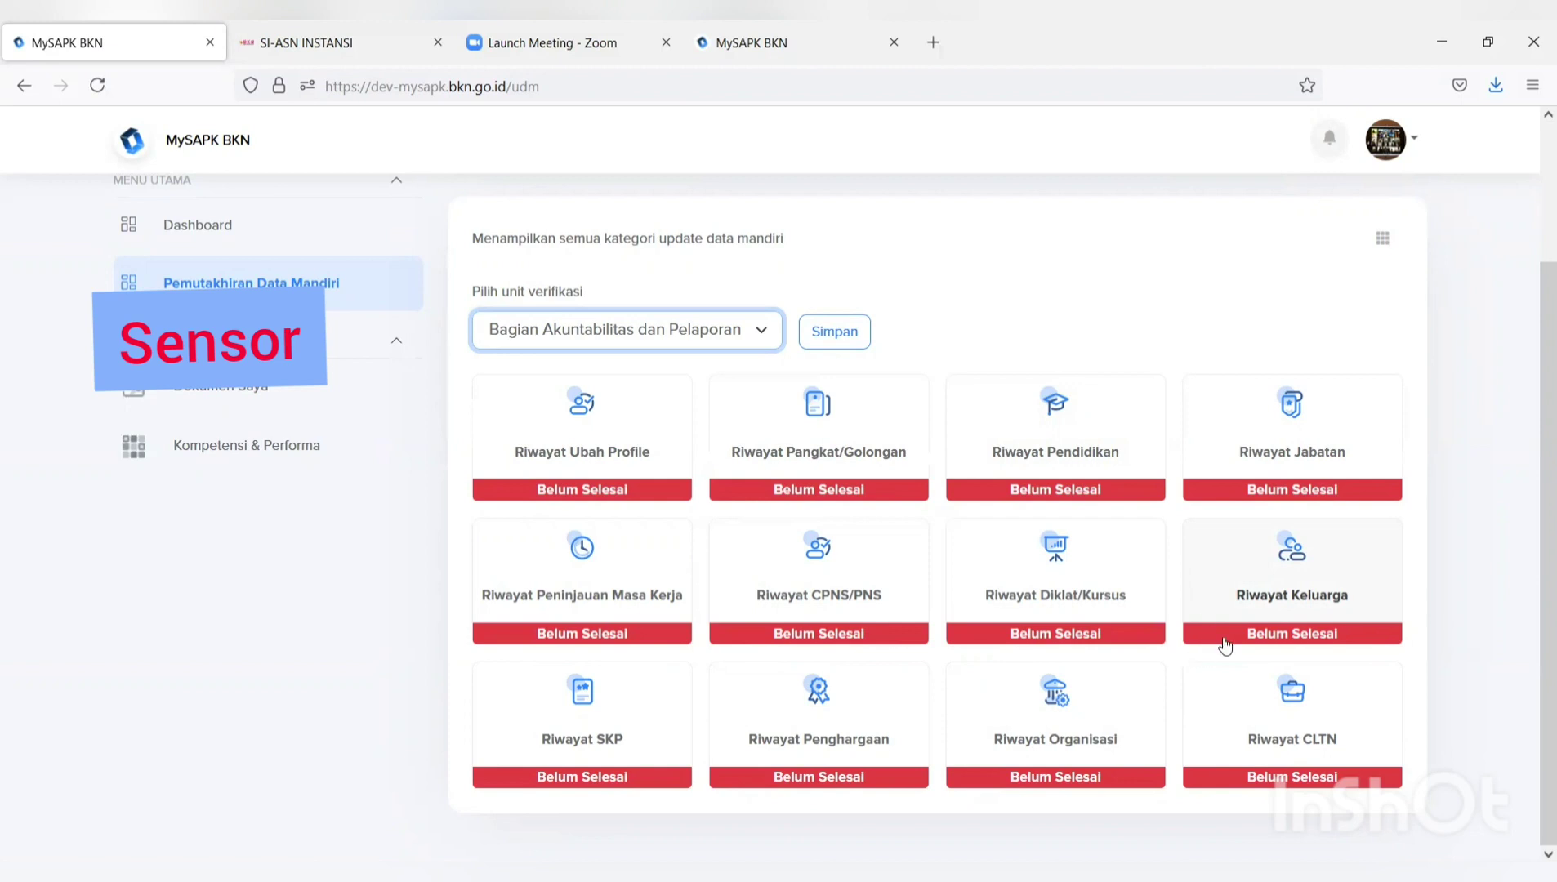
pyautogui.click(606, 599)
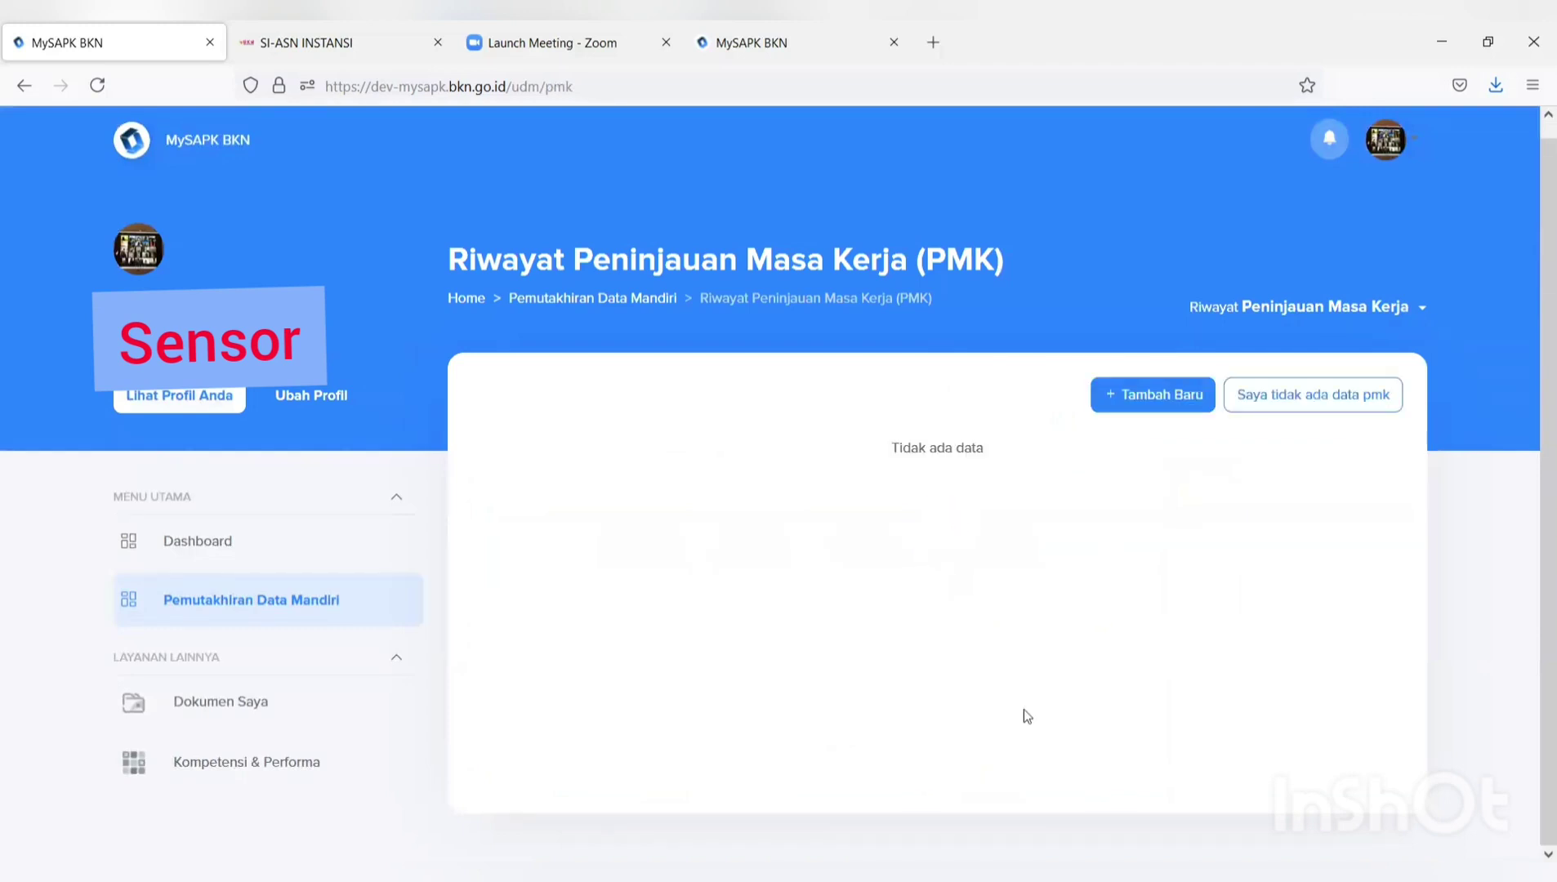
# Declare 'Saya tidak ada data pmk' and confirm with Iya.
pyautogui.click(1283, 400)
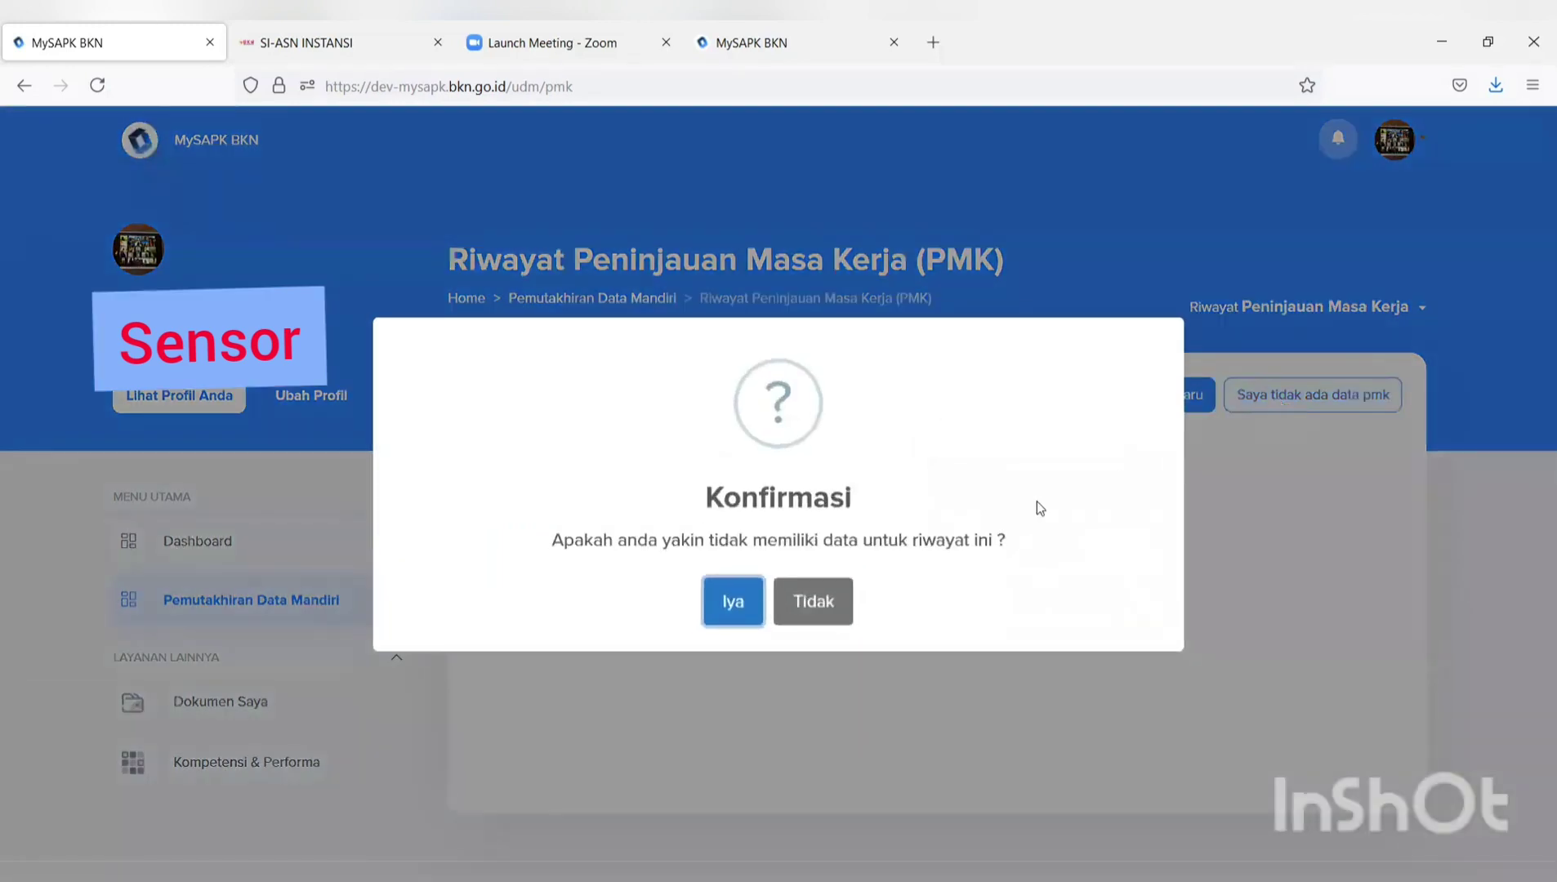
pyautogui.click(733, 602)
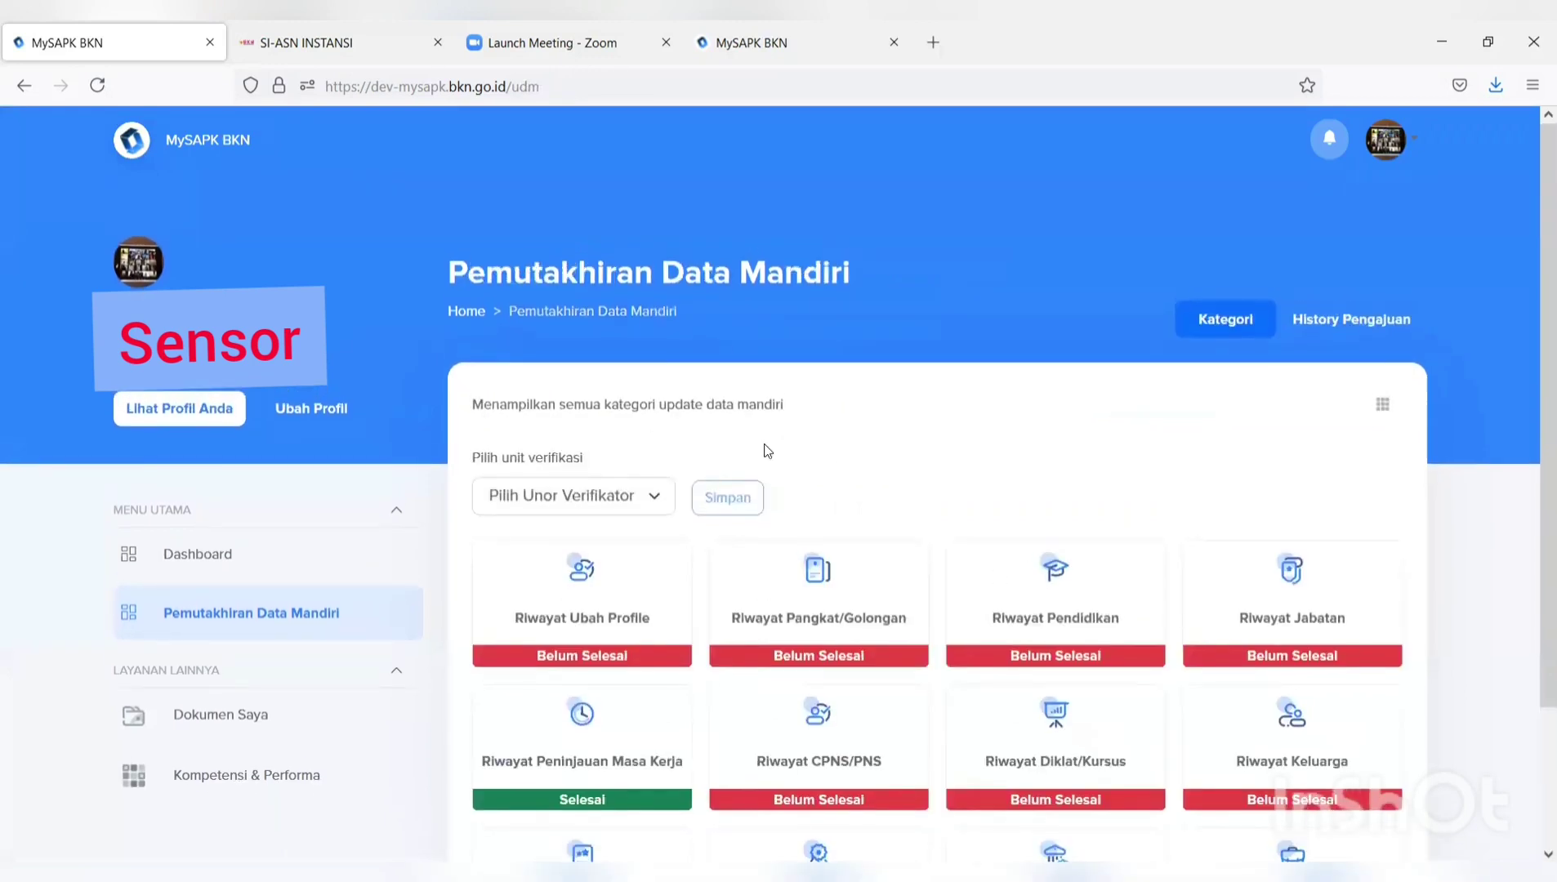
pyautogui.scroll(-4, 866, 408)
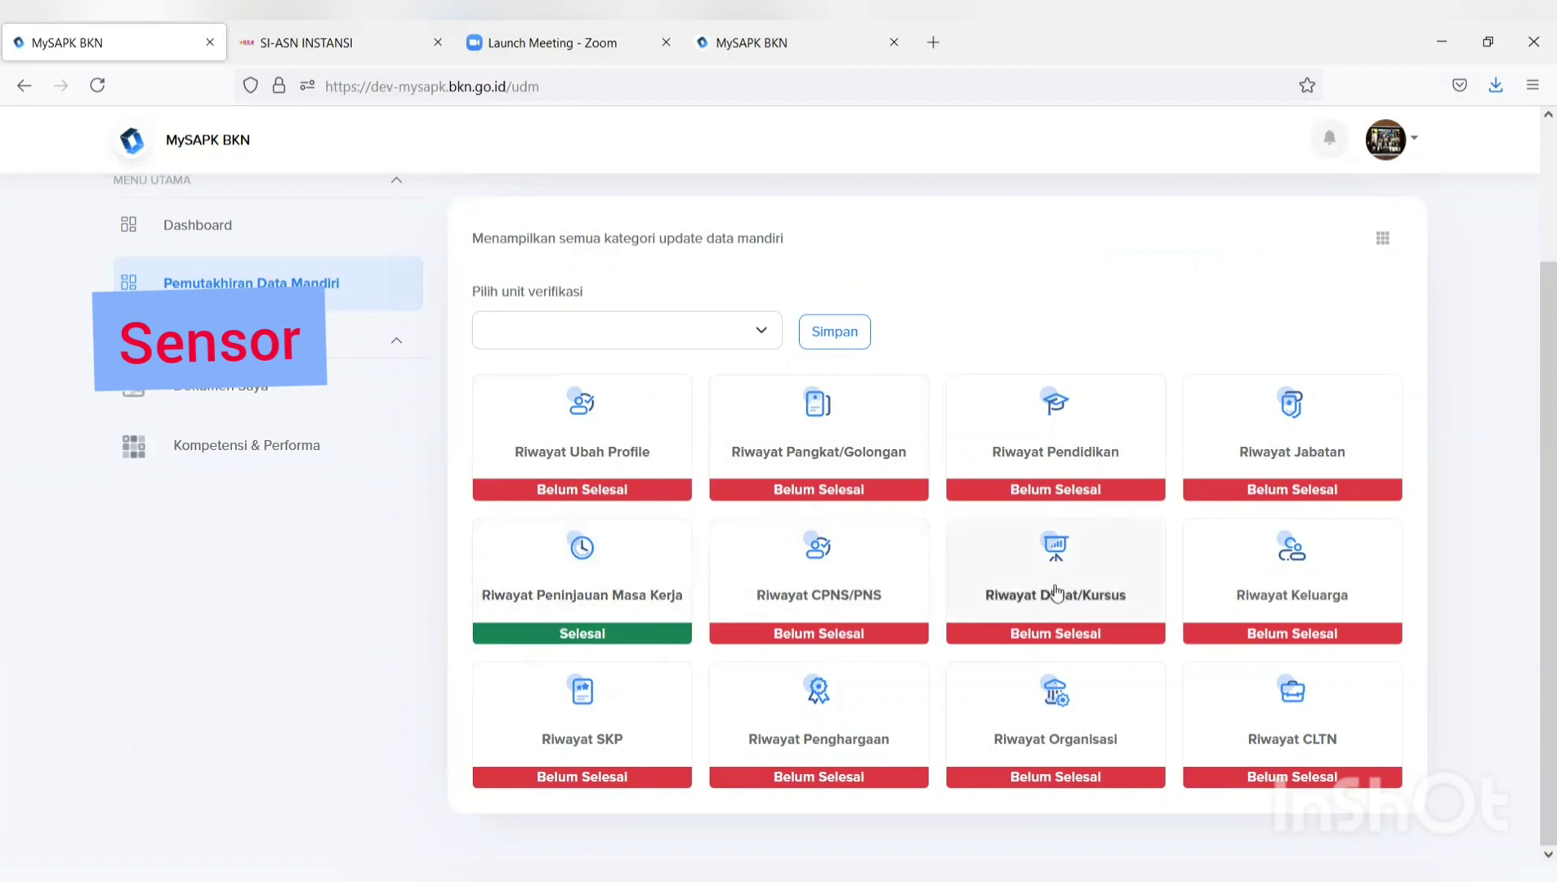
# In Riwayat Organisasi, declare 'Saya tidak ada data organisasi' and confirm with Iya.
pyautogui.click(1058, 742)
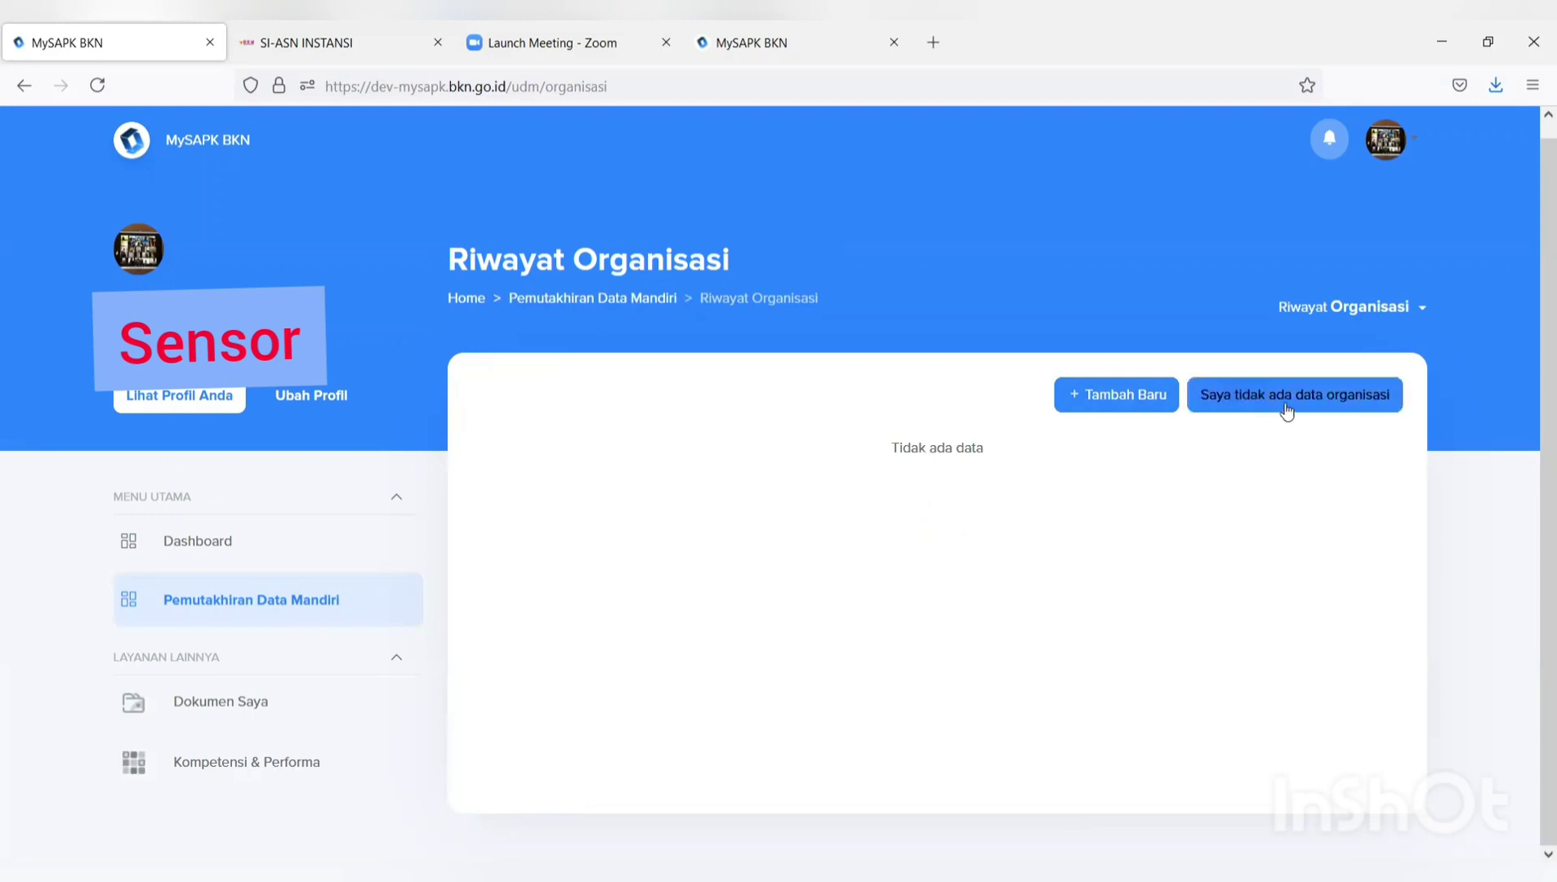
pyautogui.click(1286, 410)
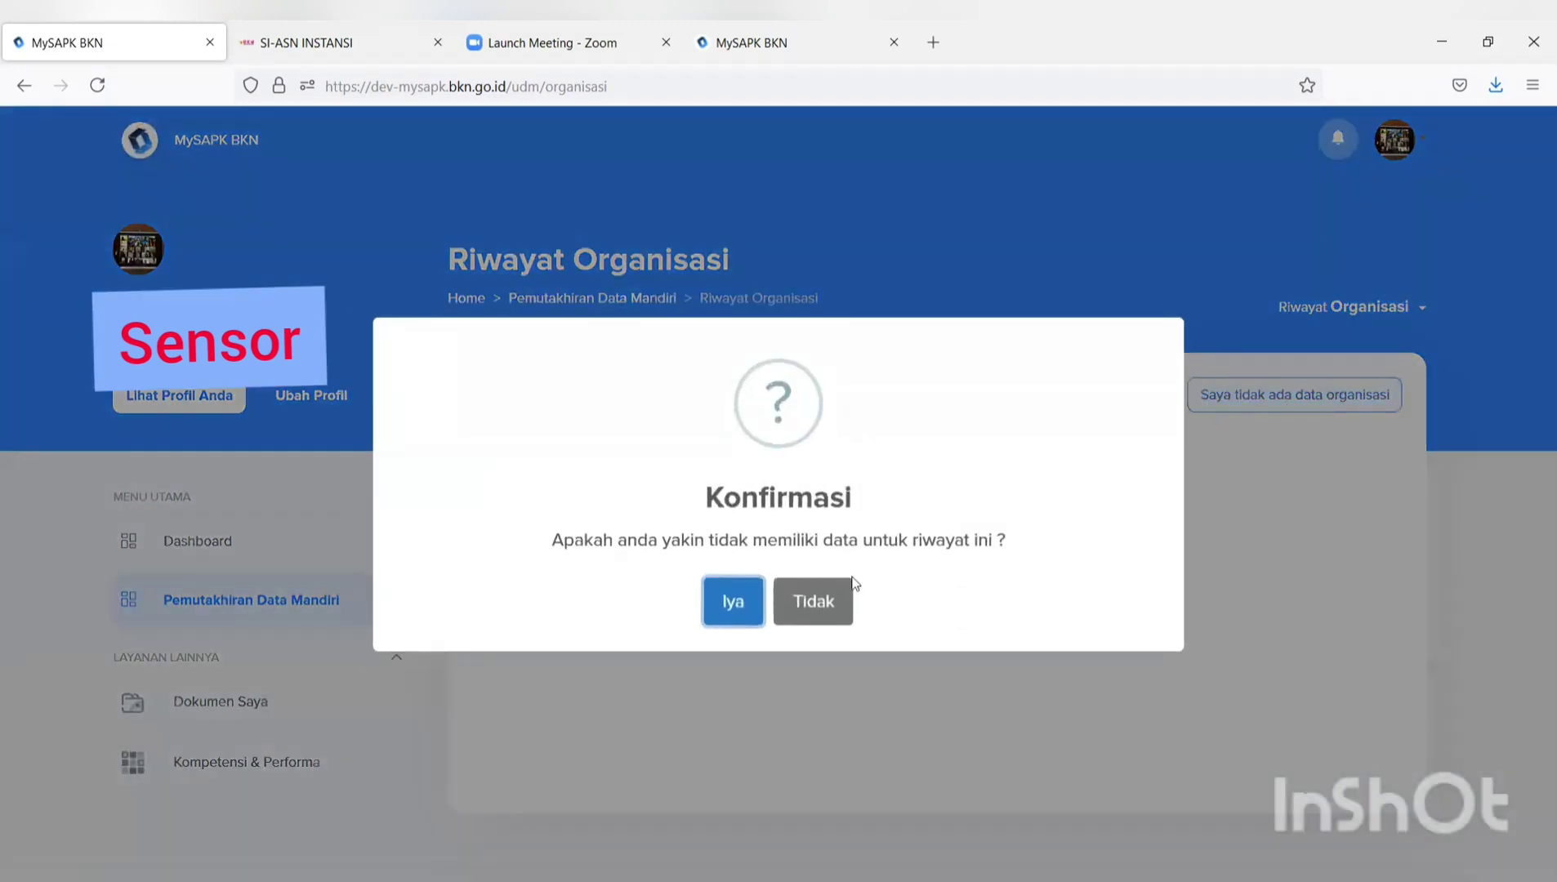
pyautogui.click(744, 601)
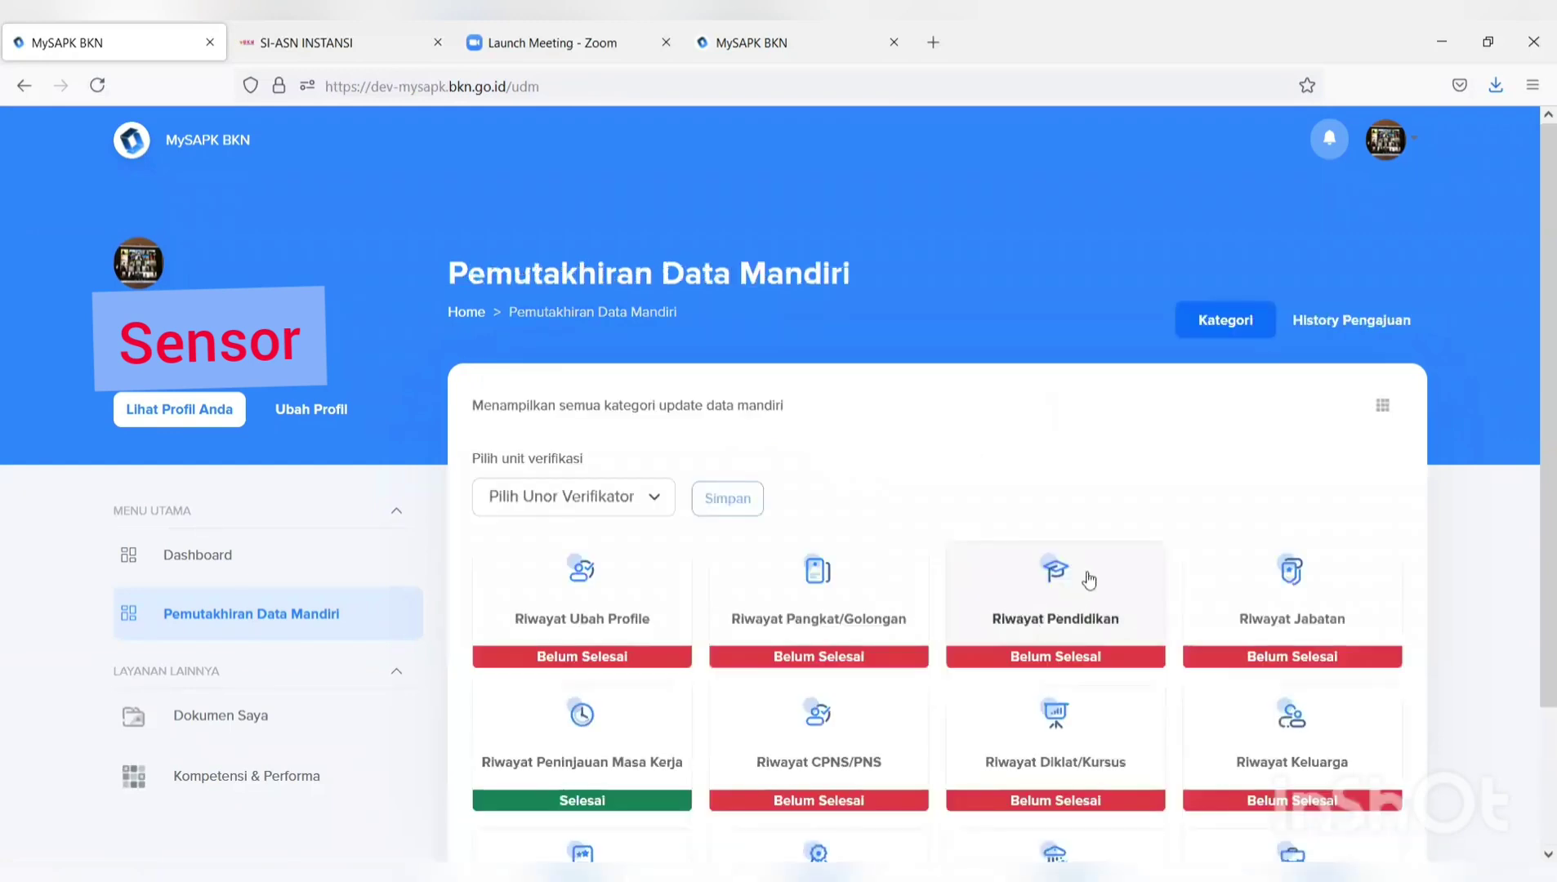
pyautogui.scroll(-3, 1102, 545)
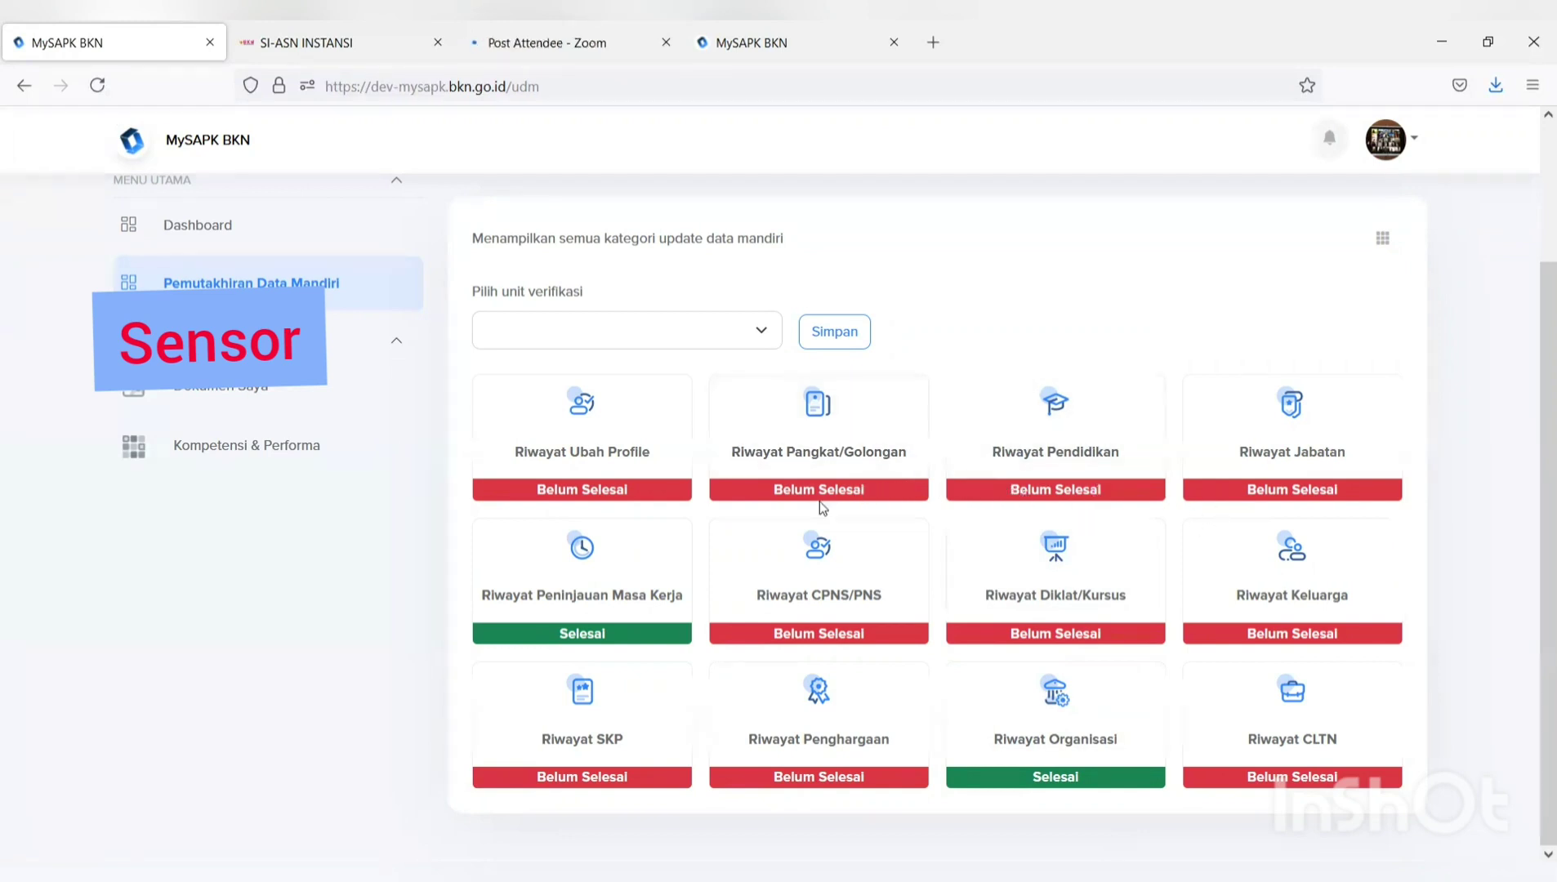
# In Riwayat Ubah Profile, replace the profile photo with the WhatsApp image from Downloads.
pyautogui.click(579, 472)
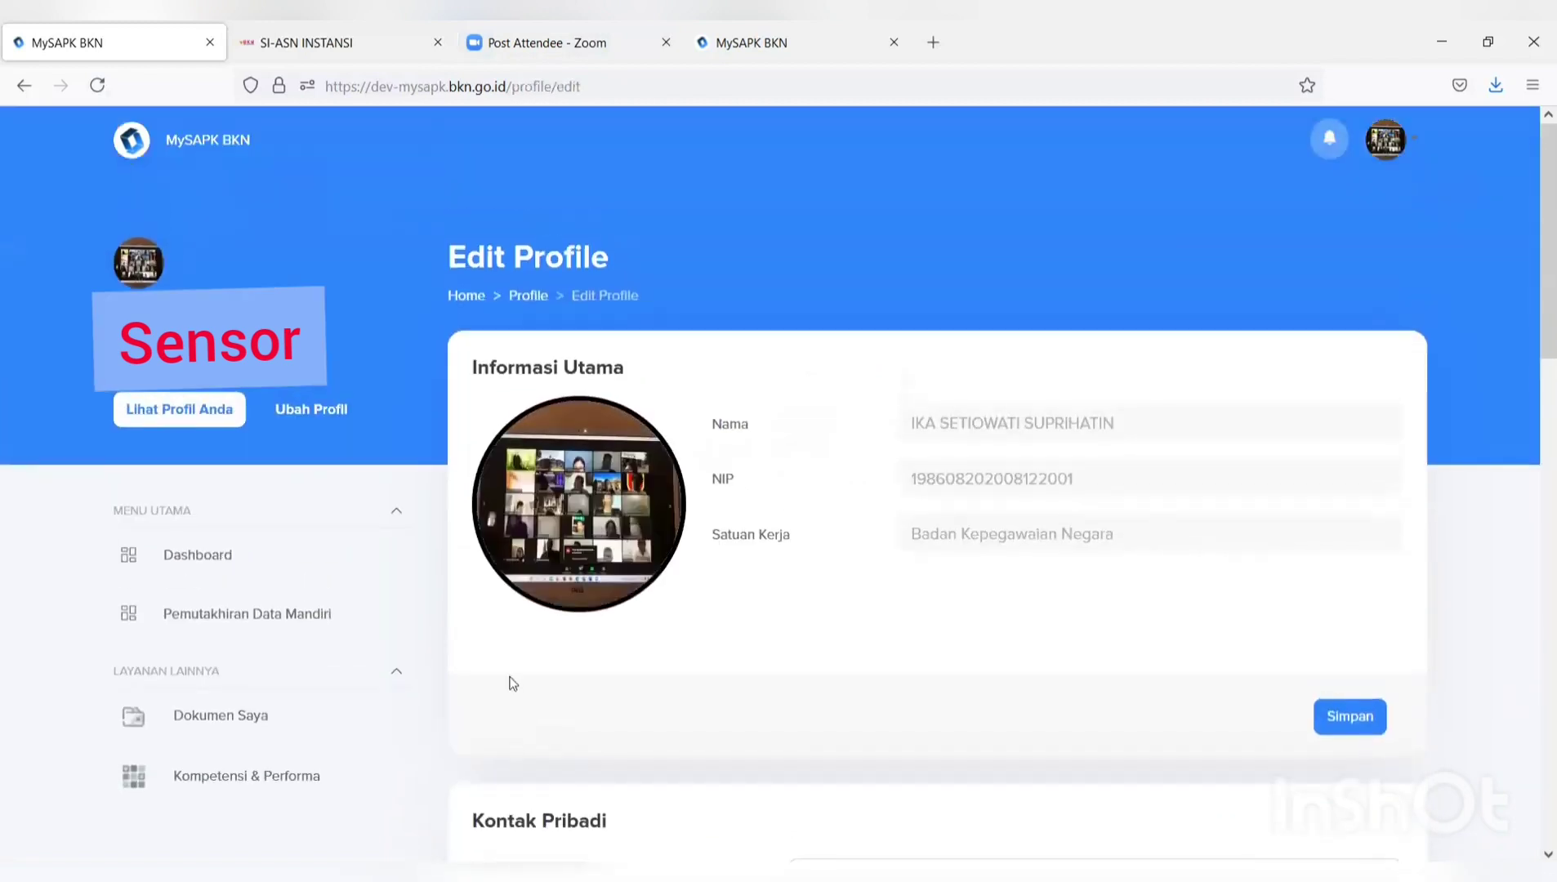
pyautogui.scroll(-2, 582, 417)
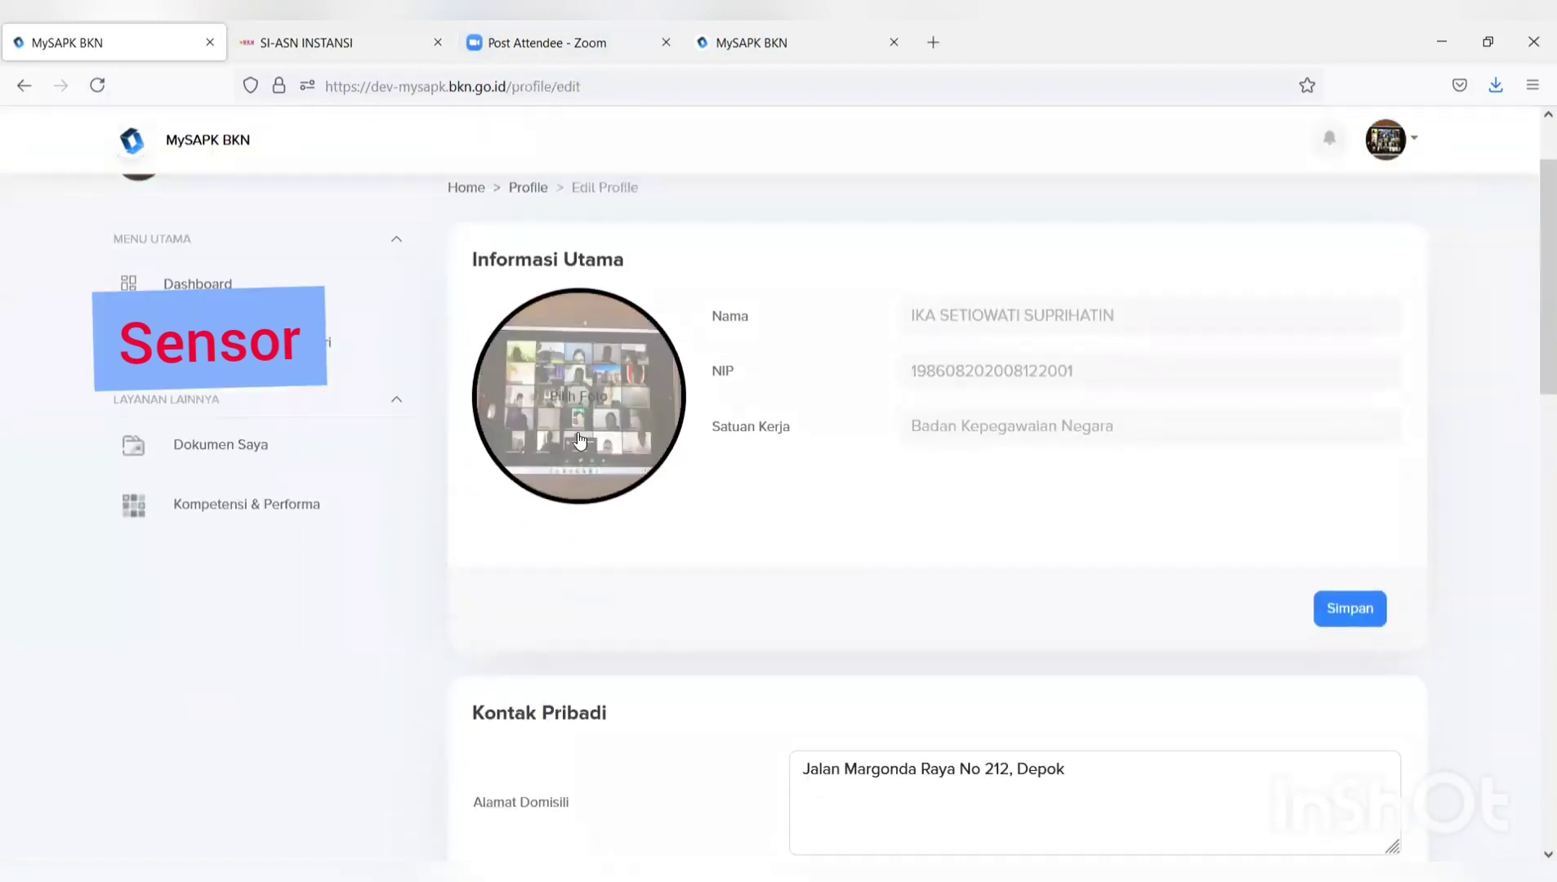
pyautogui.scroll(-10, 586, 453)
pyautogui.scroll(-3, 586, 485)
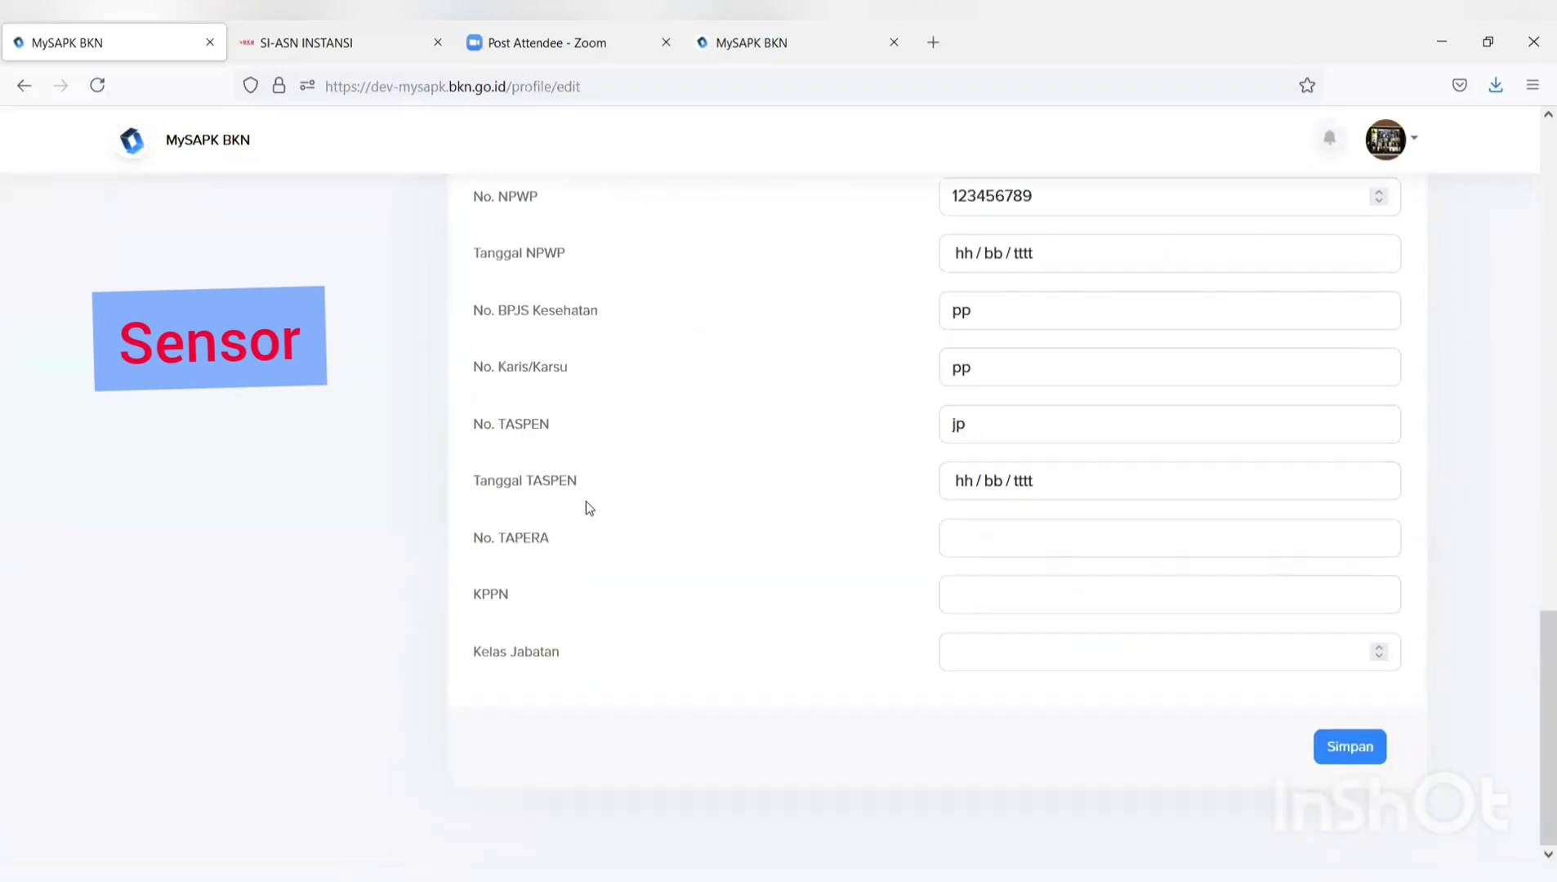
pyautogui.scroll(10, 588, 506)
pyautogui.scroll(2, 588, 511)
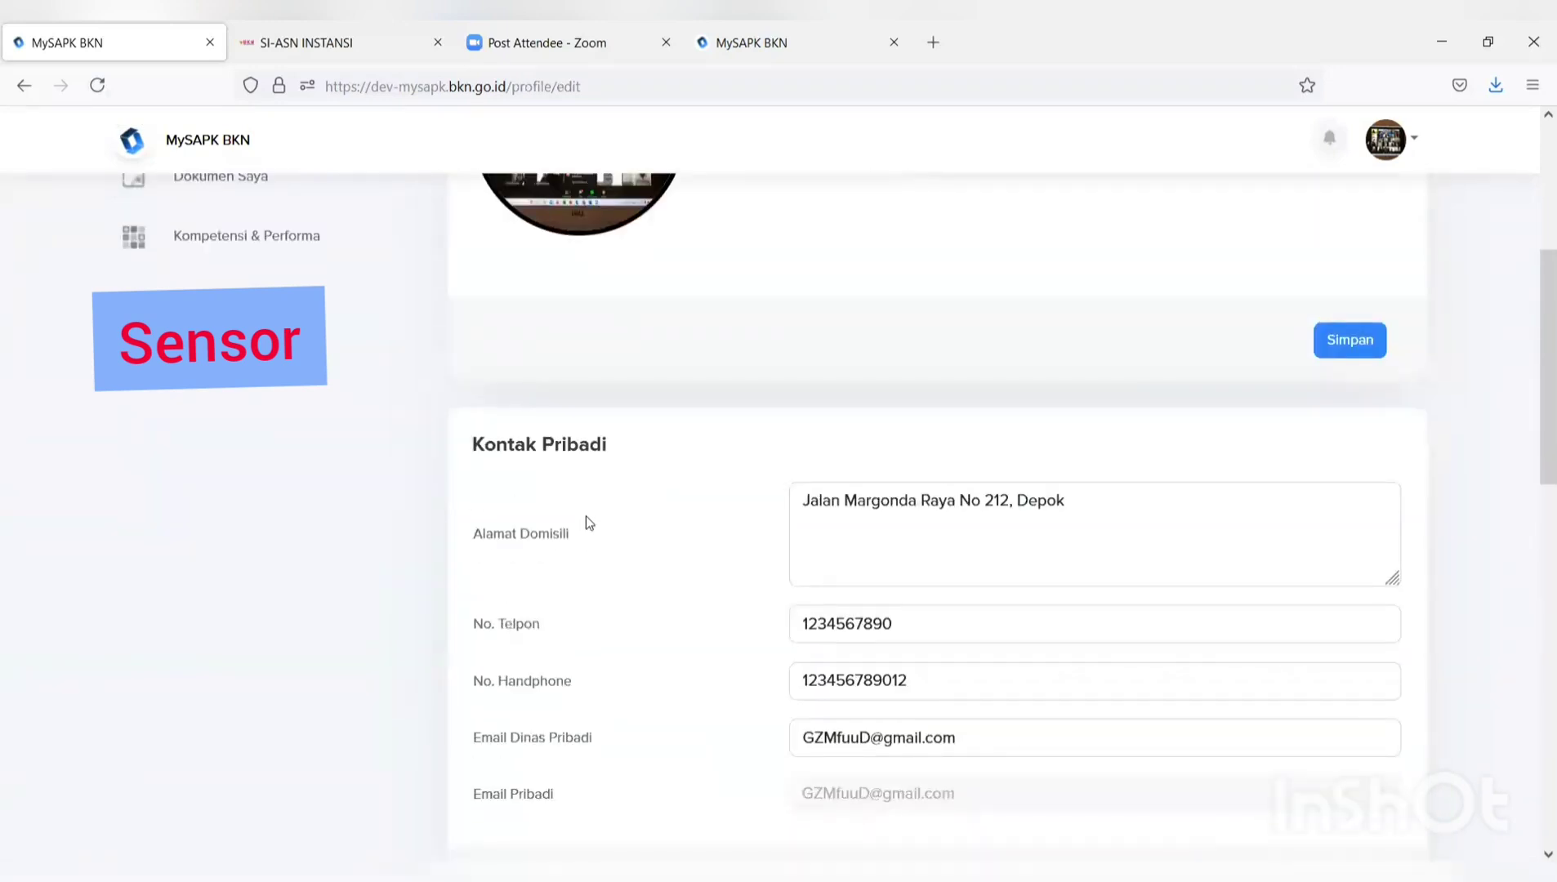
pyautogui.scroll(-3, 584, 523)
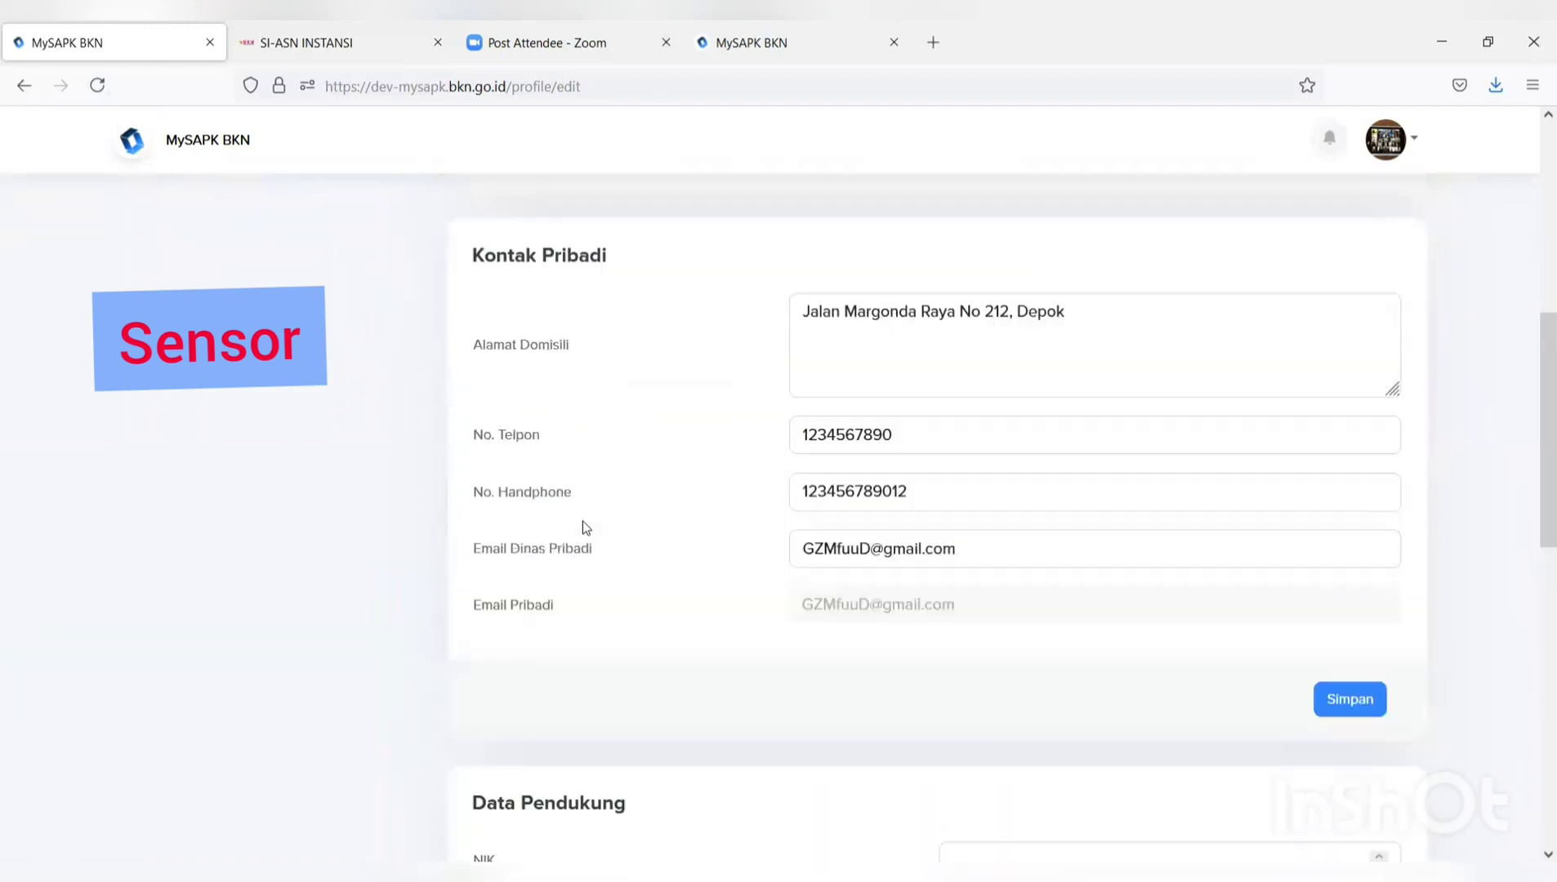
pyautogui.scroll(3, 584, 525)
pyautogui.scroll(3, 582, 525)
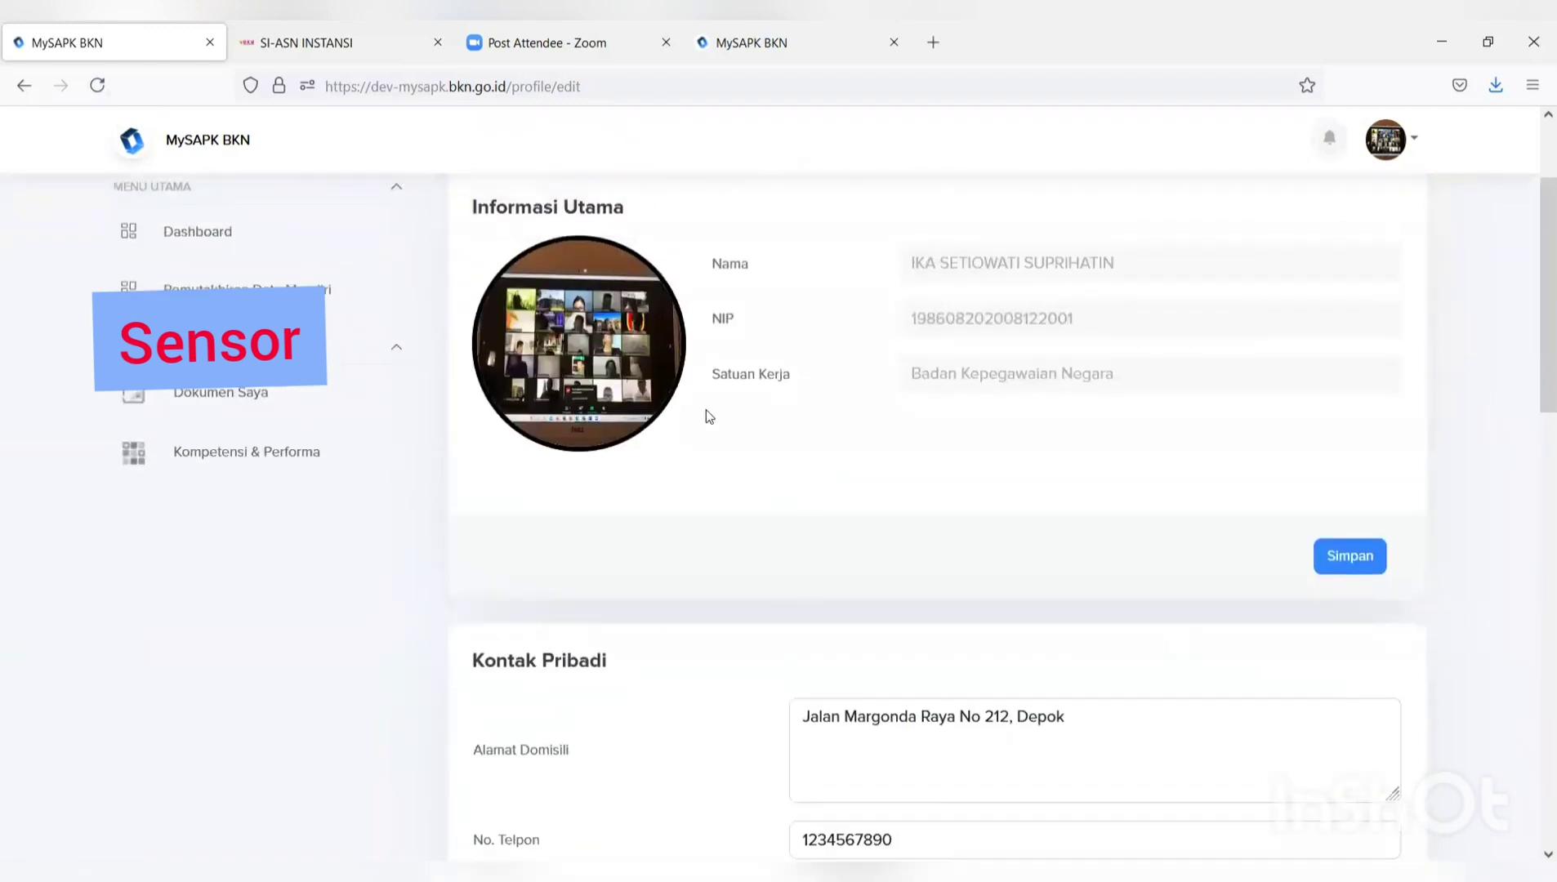
pyautogui.click(544, 353)
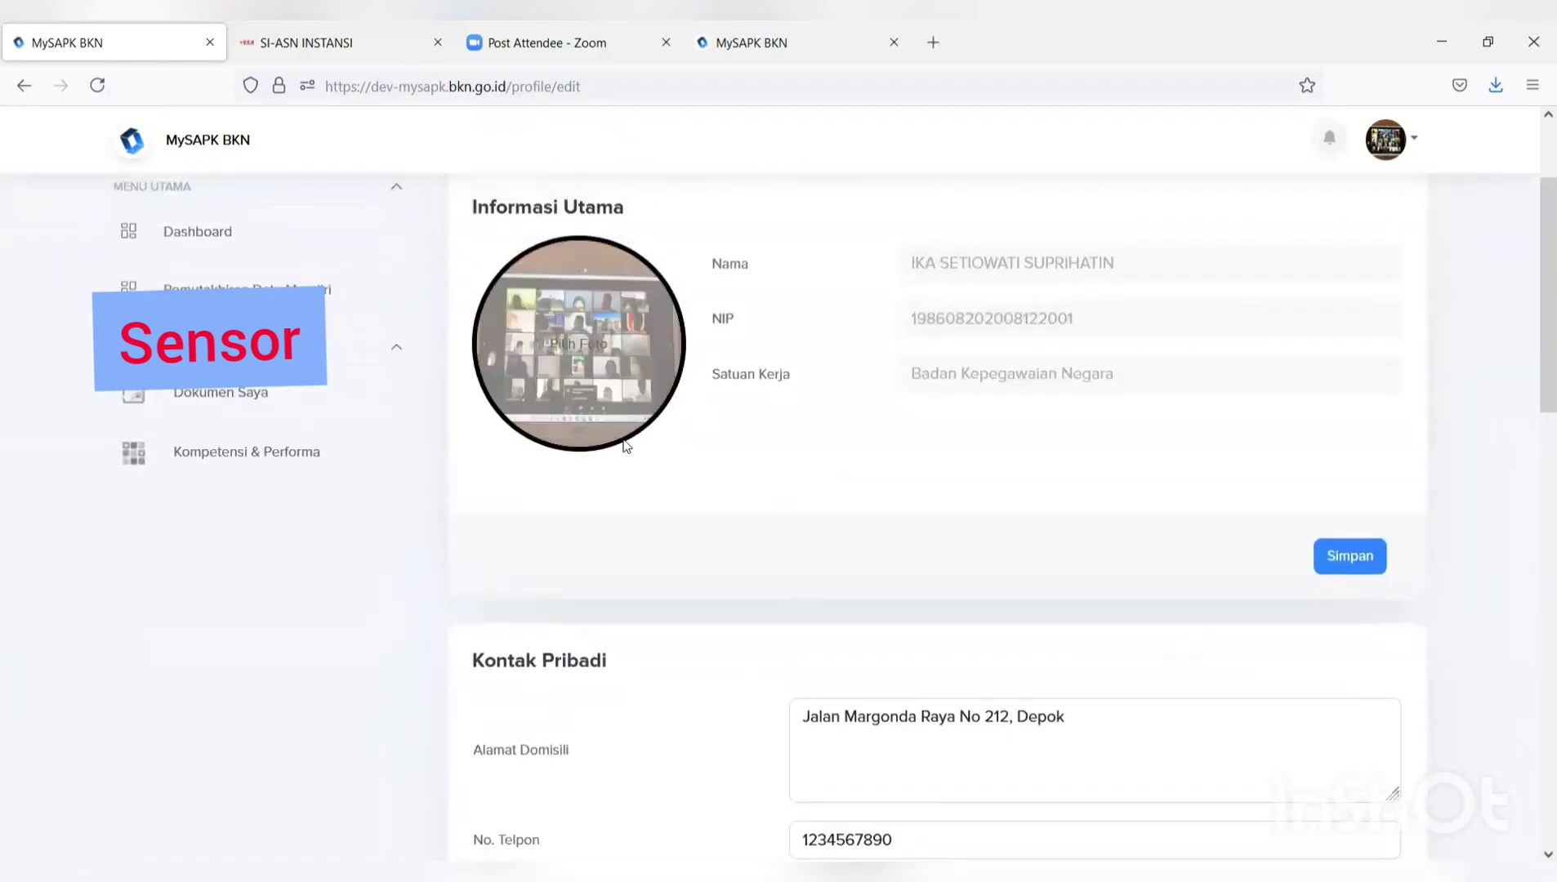
pyautogui.click(256, 267)
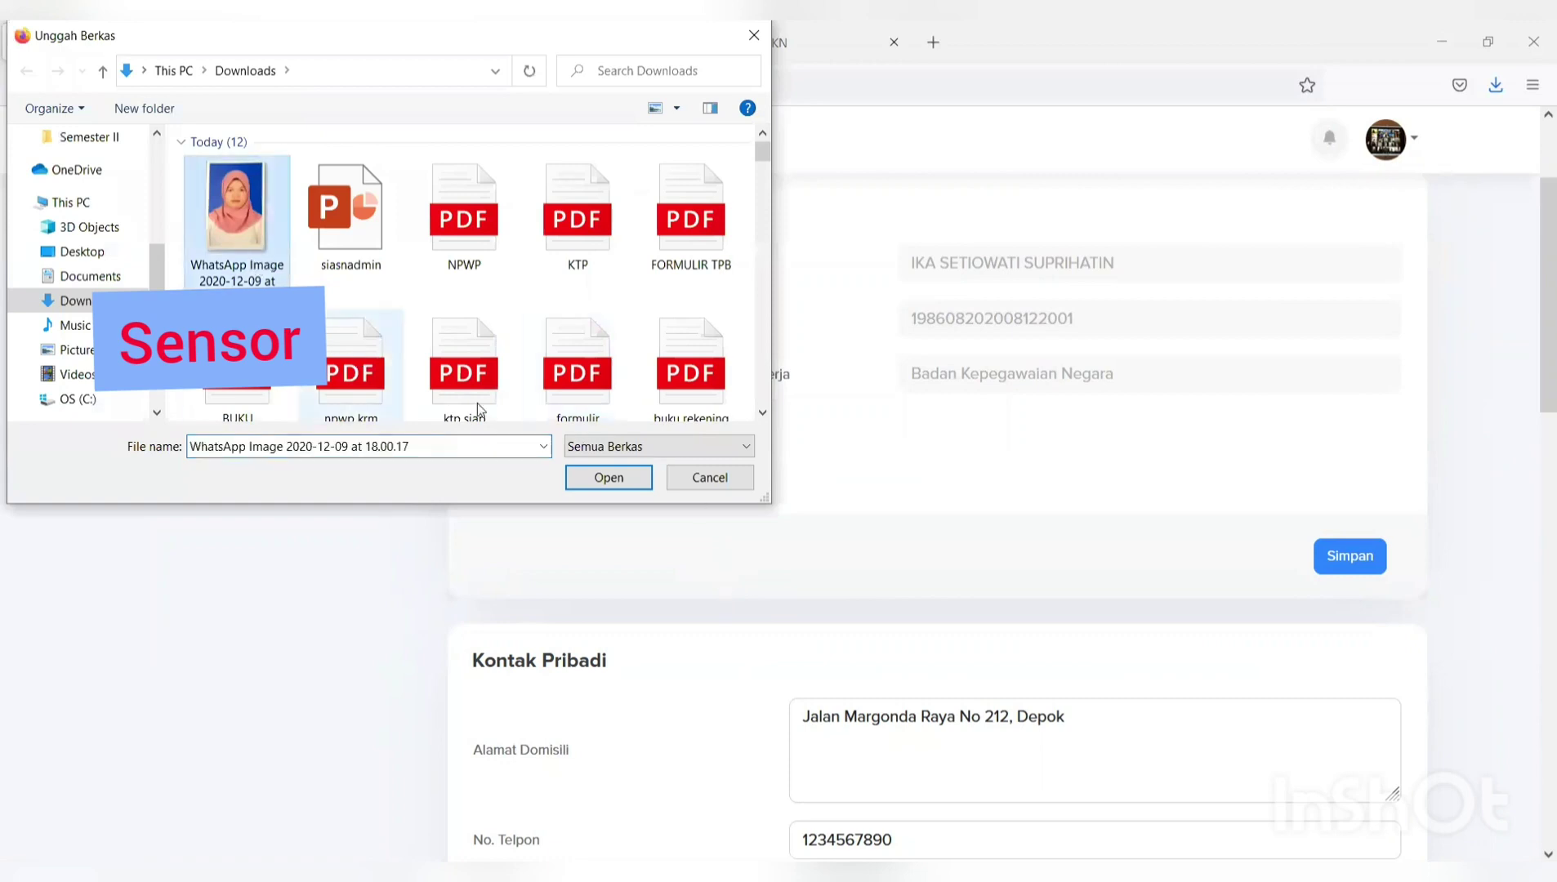
pyautogui.click(609, 478)
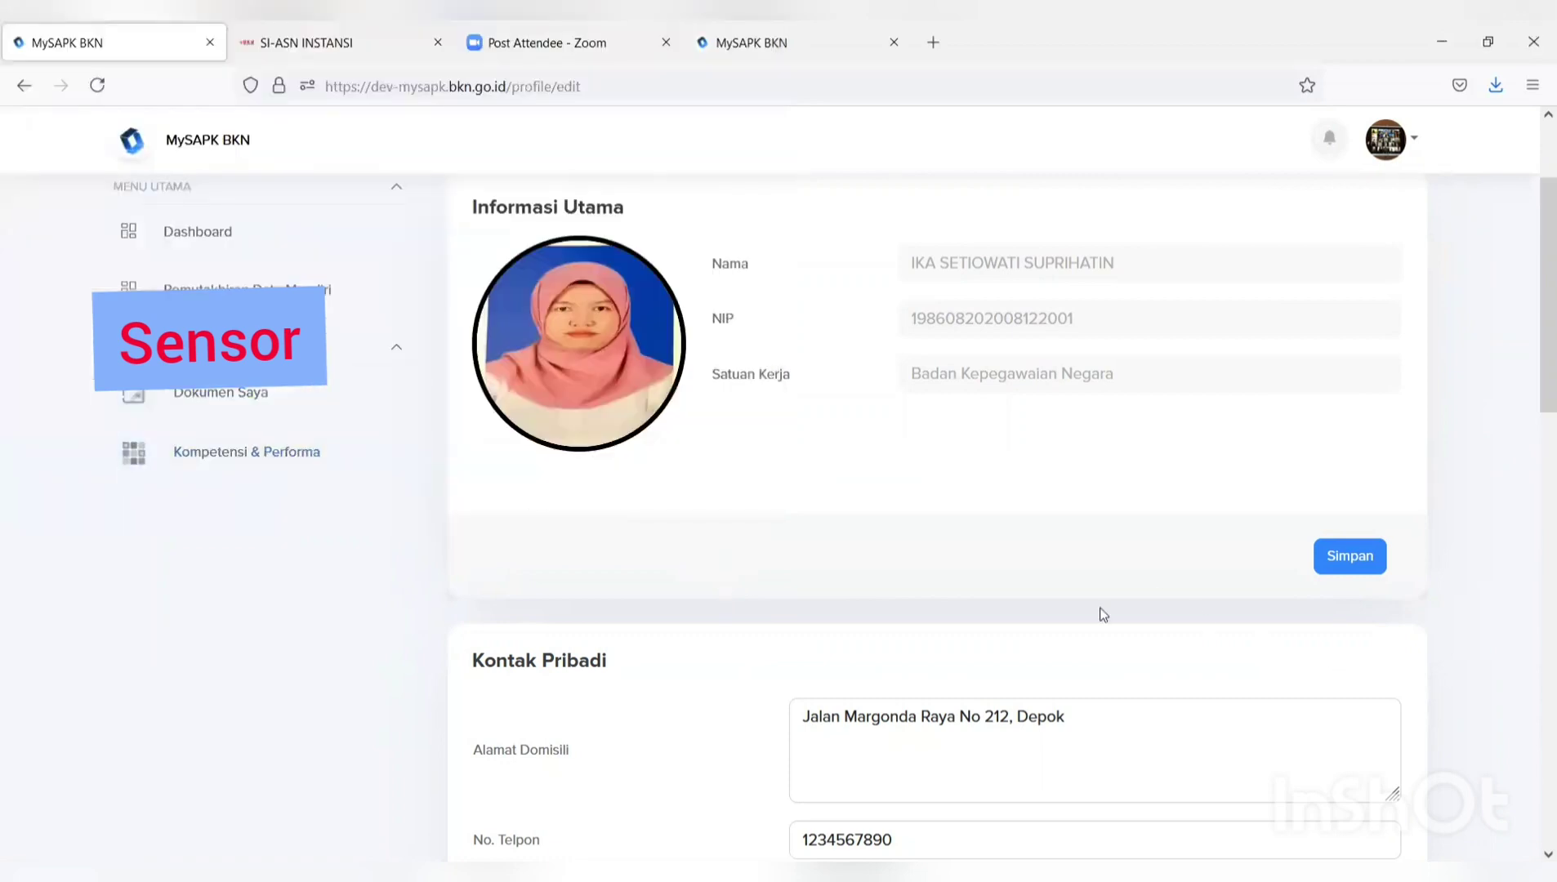
# Save the profile with the new photo, confirming with Iya and OK.
pyautogui.click(1340, 560)
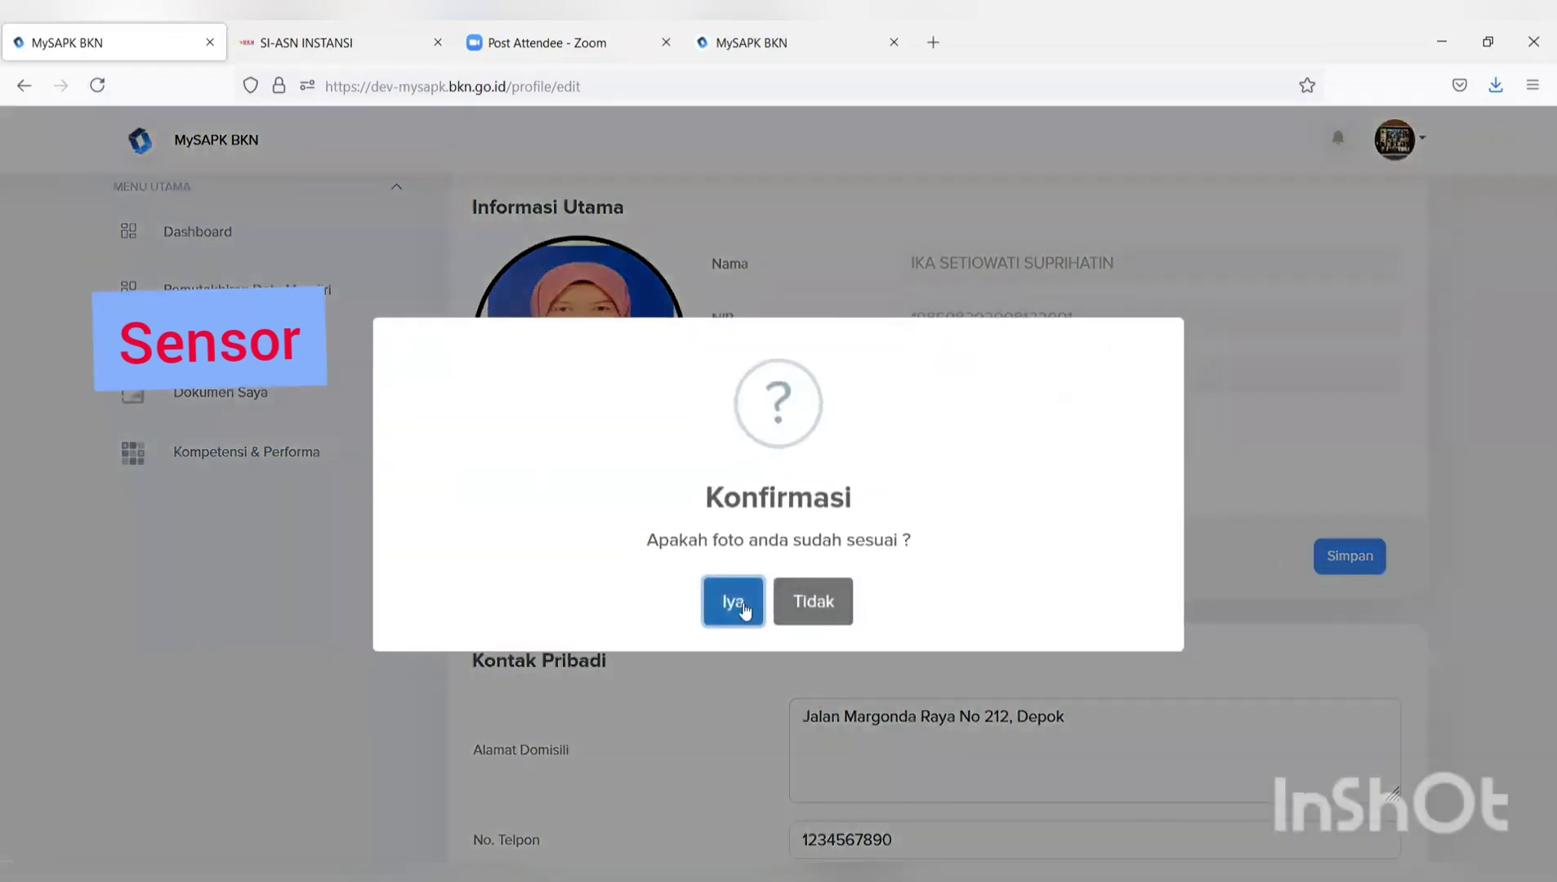
pyautogui.click(743, 609)
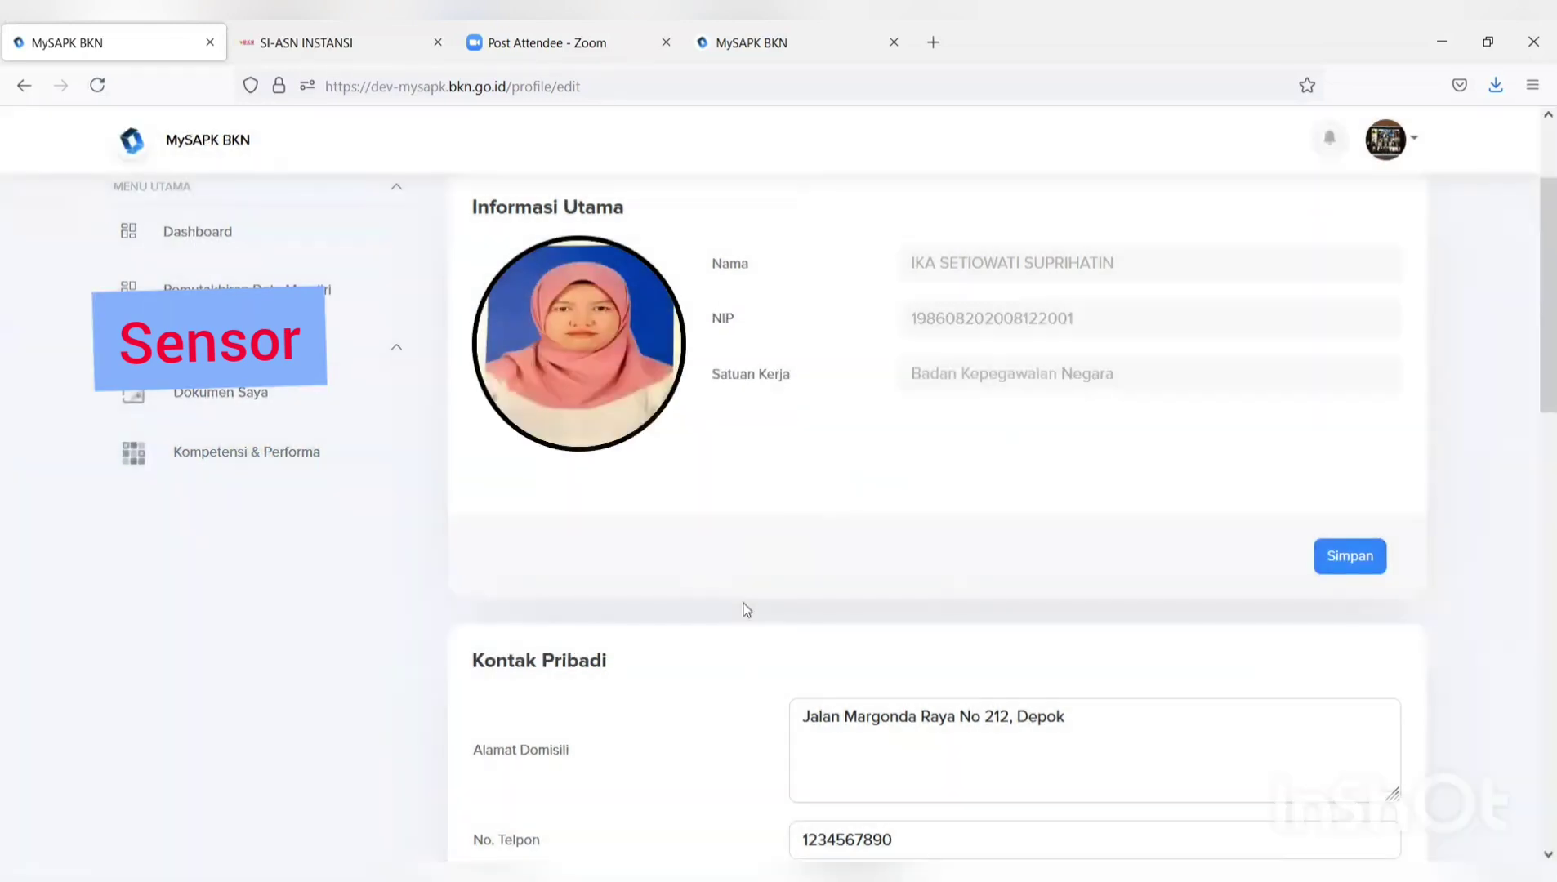
pyautogui.click(776, 604)
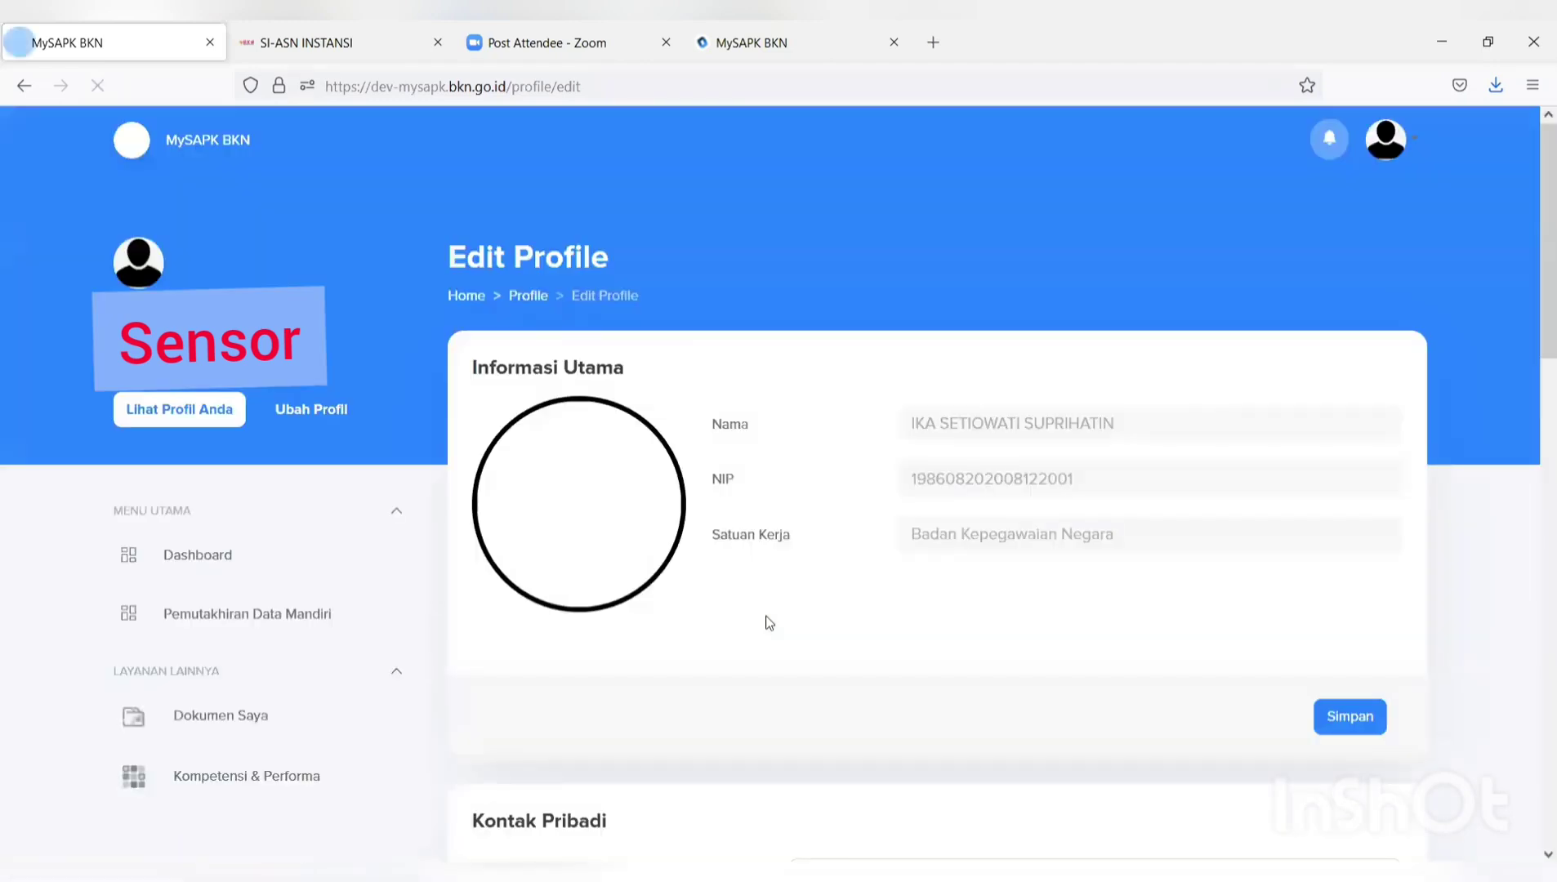
pyautogui.scroll(-4, 767, 623)
pyautogui.scroll(-3, 767, 624)
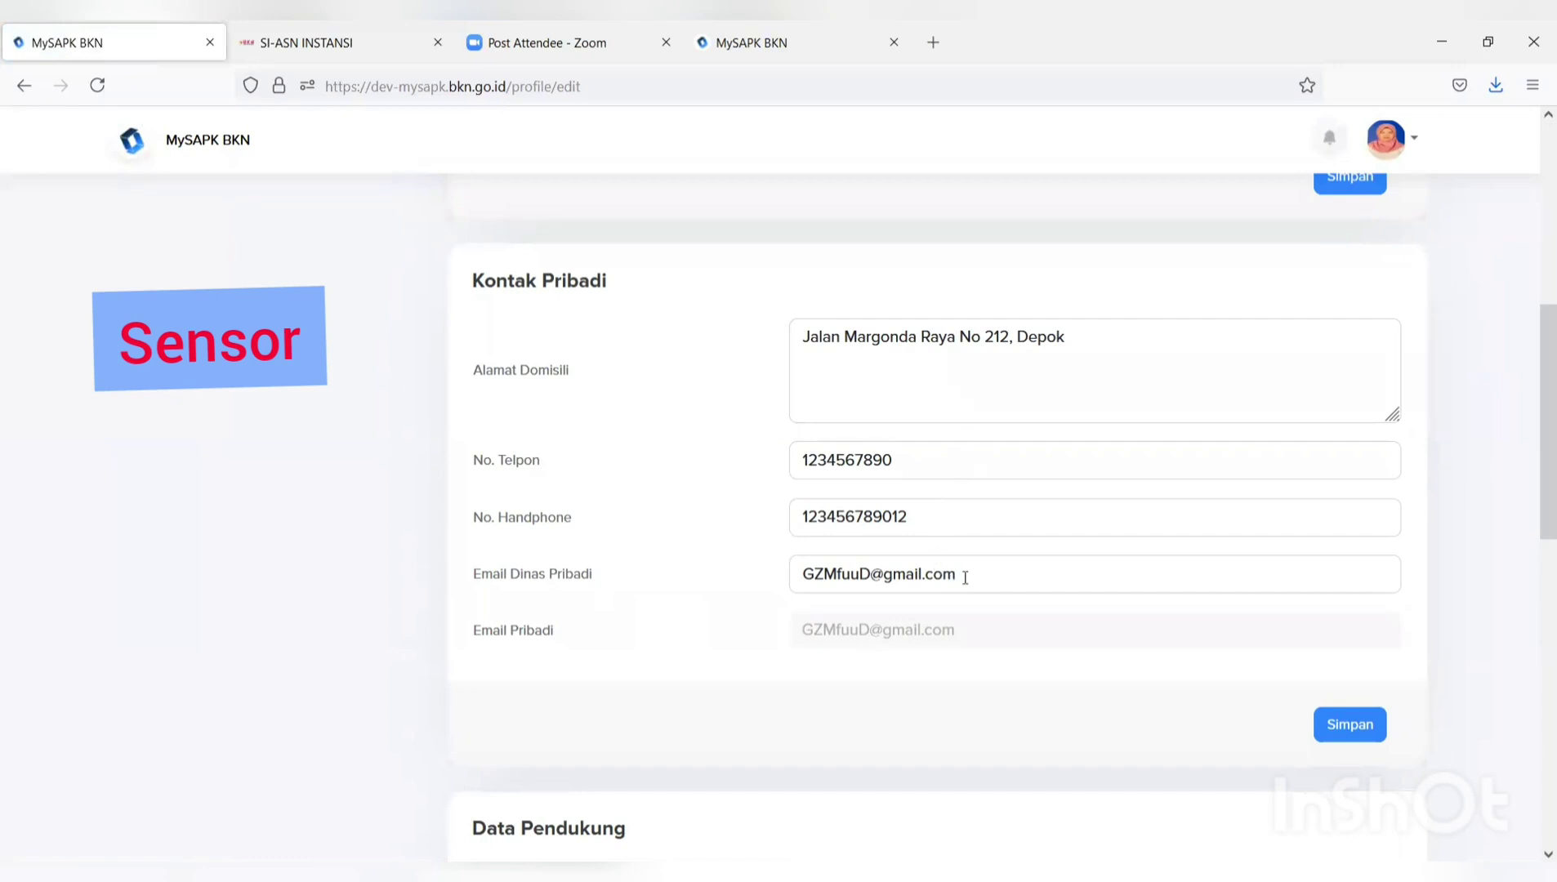
# Replace the Email Dinas Pribadi value with the new work email address and save the contact details.
pyautogui.click(965, 576)
pyautogui.moveTo(961, 576); pyautogui.dragTo(749, 584)
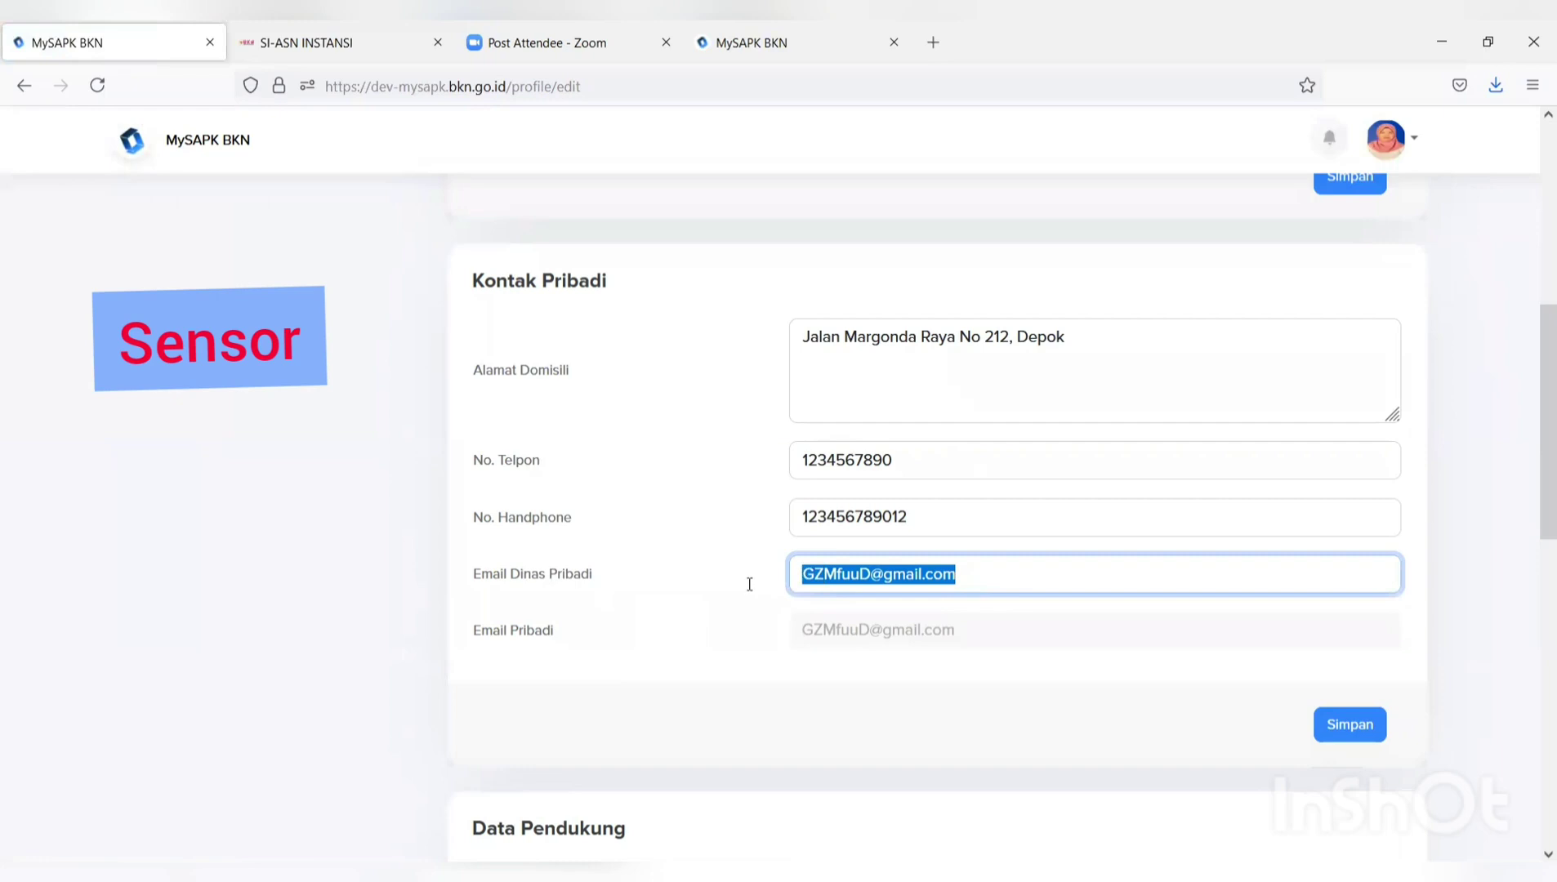
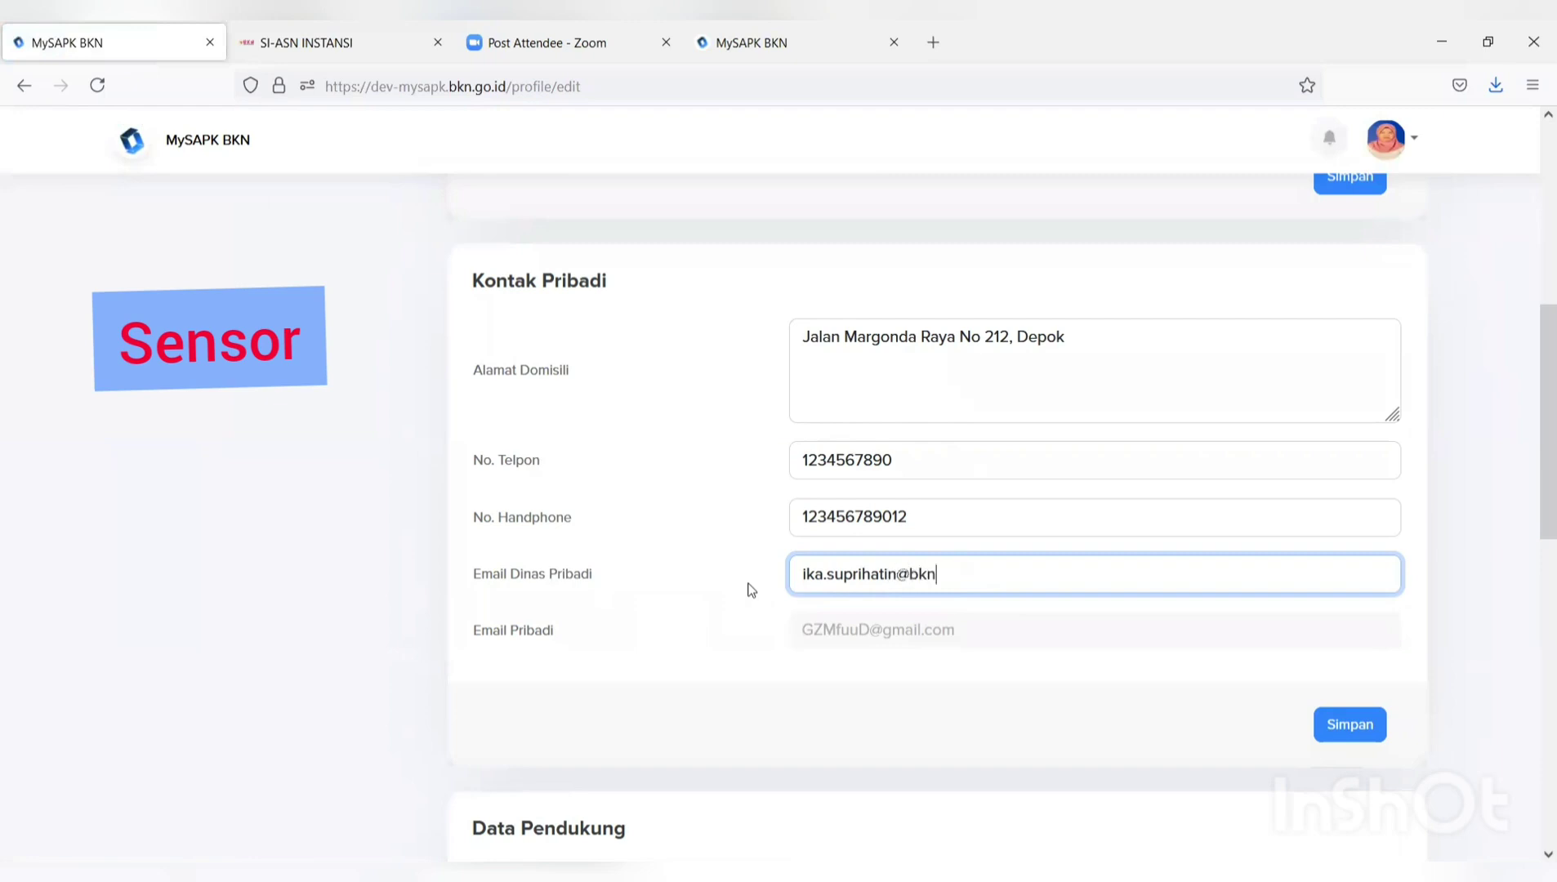
pyautogui.click(1323, 711)
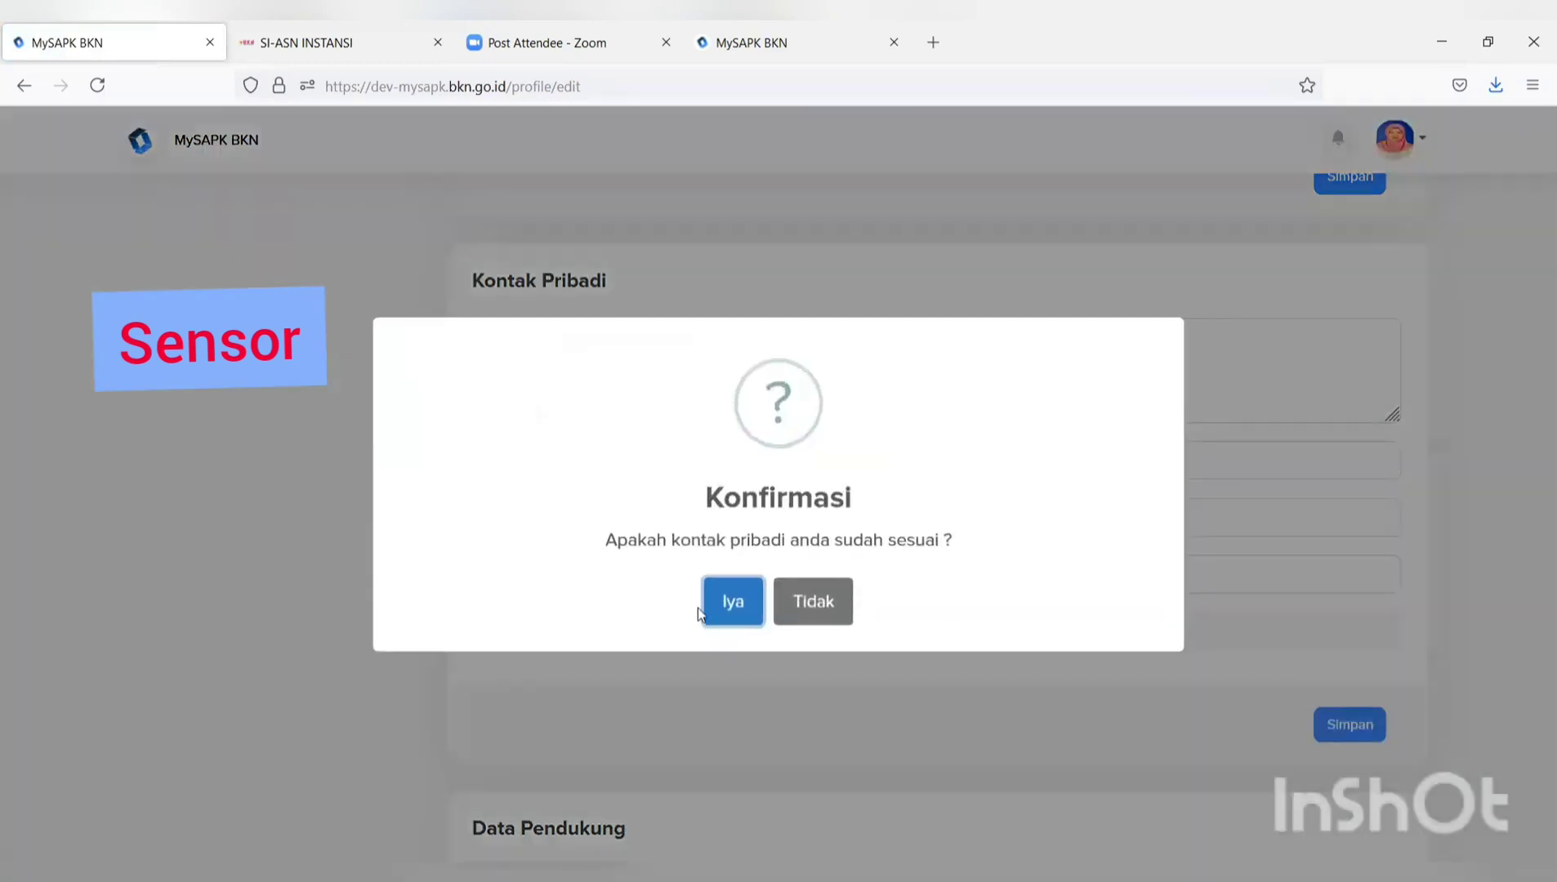
pyautogui.click(718, 620)
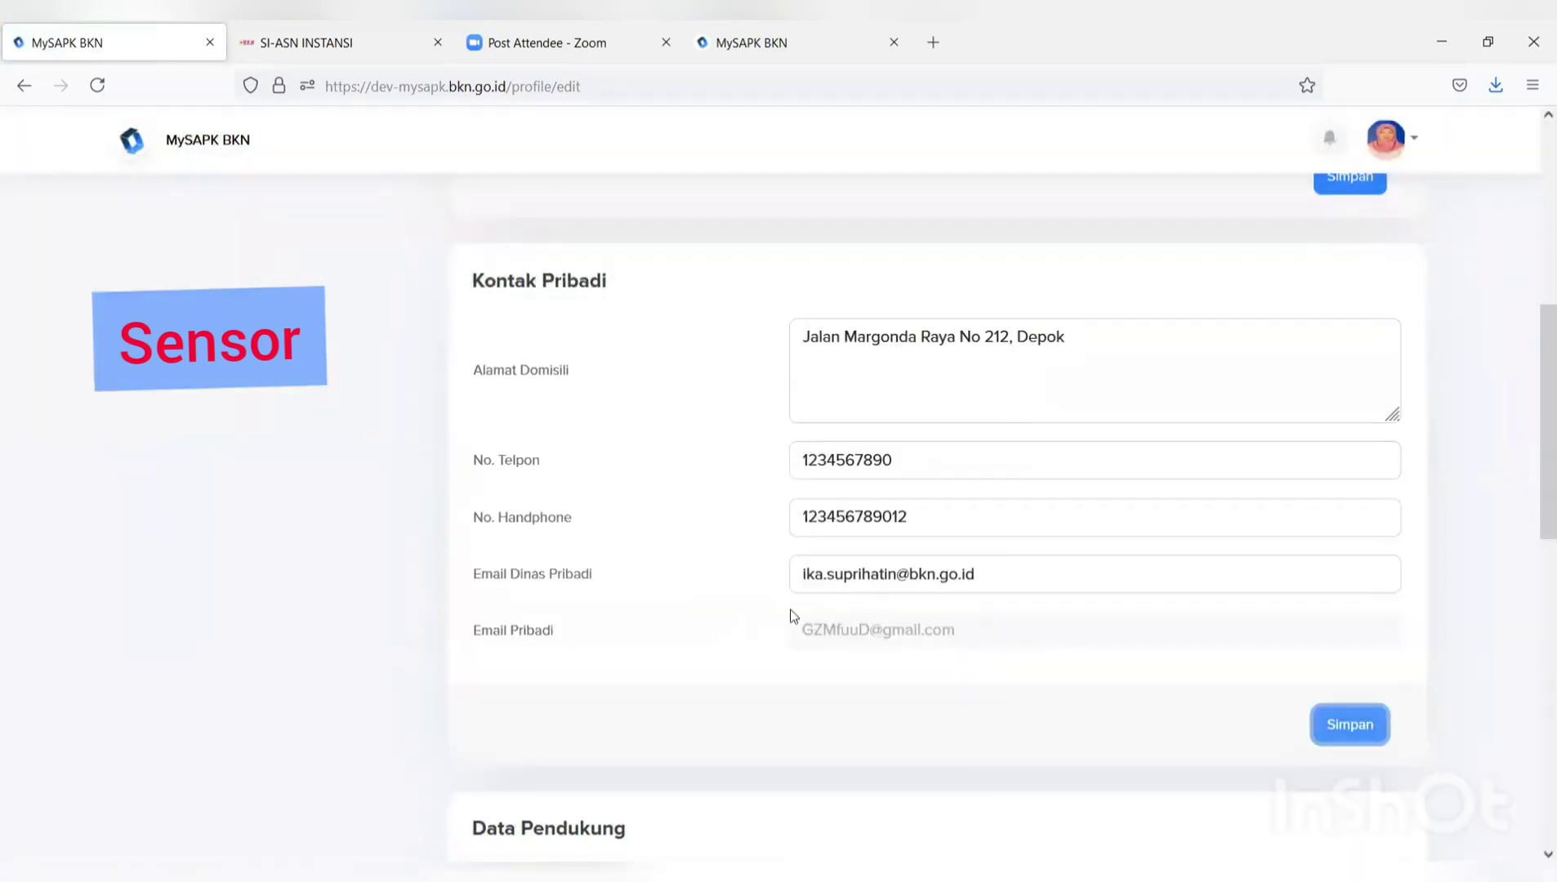
pyautogui.scroll(-1, 802, 609)
pyautogui.scroll(-2, 801, 615)
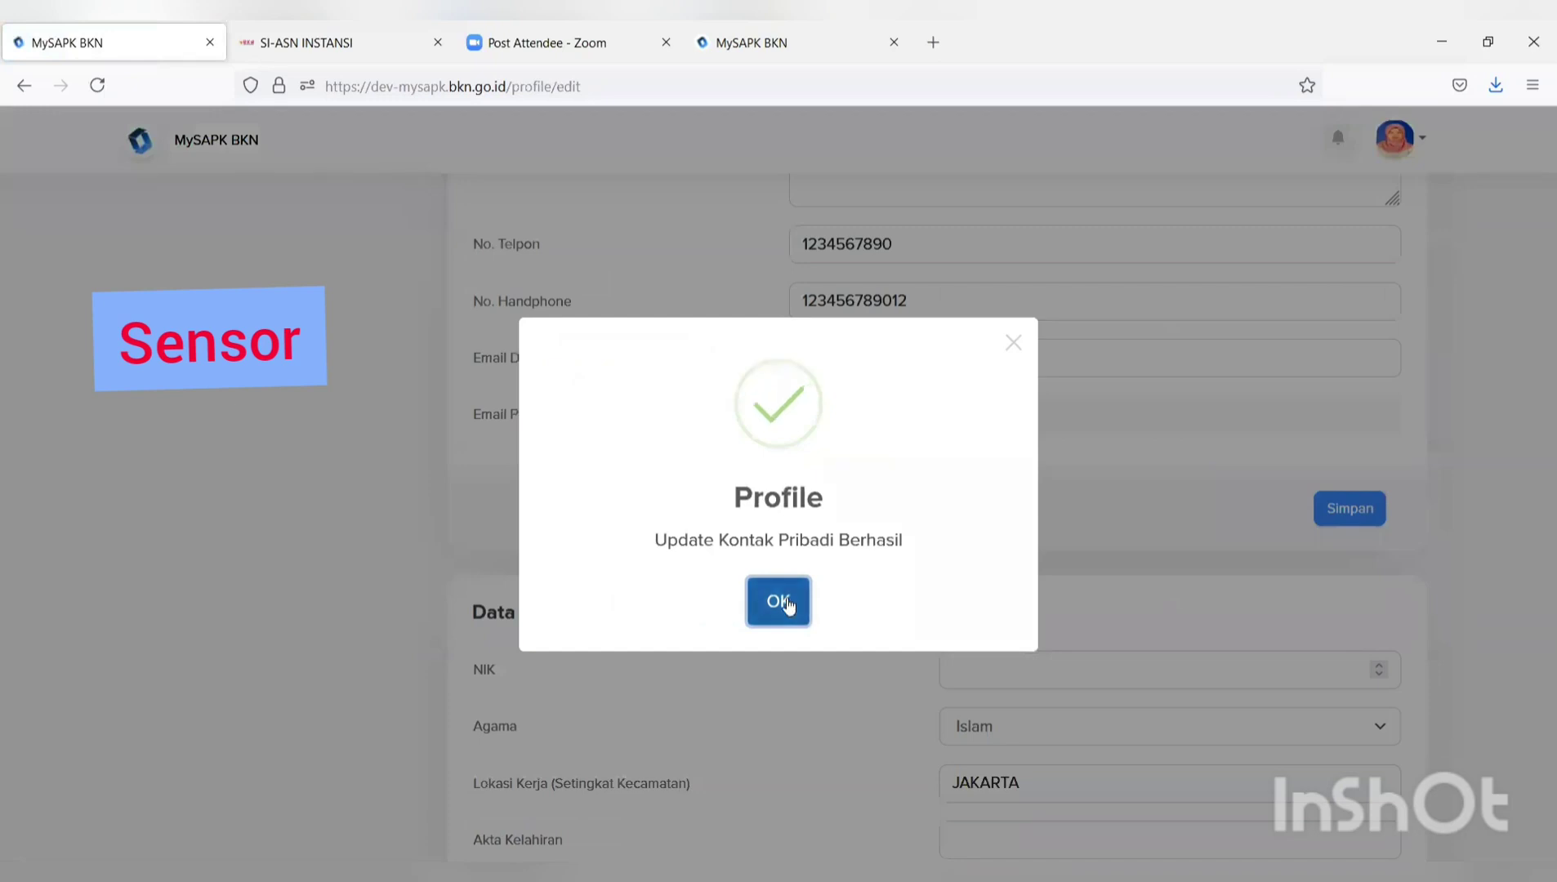
pyautogui.click(784, 602)
# Review the rest of the Edit Profile page, then go to Pemutakhiran Data Mandiri.
pyautogui.scroll(-4, 790, 604)
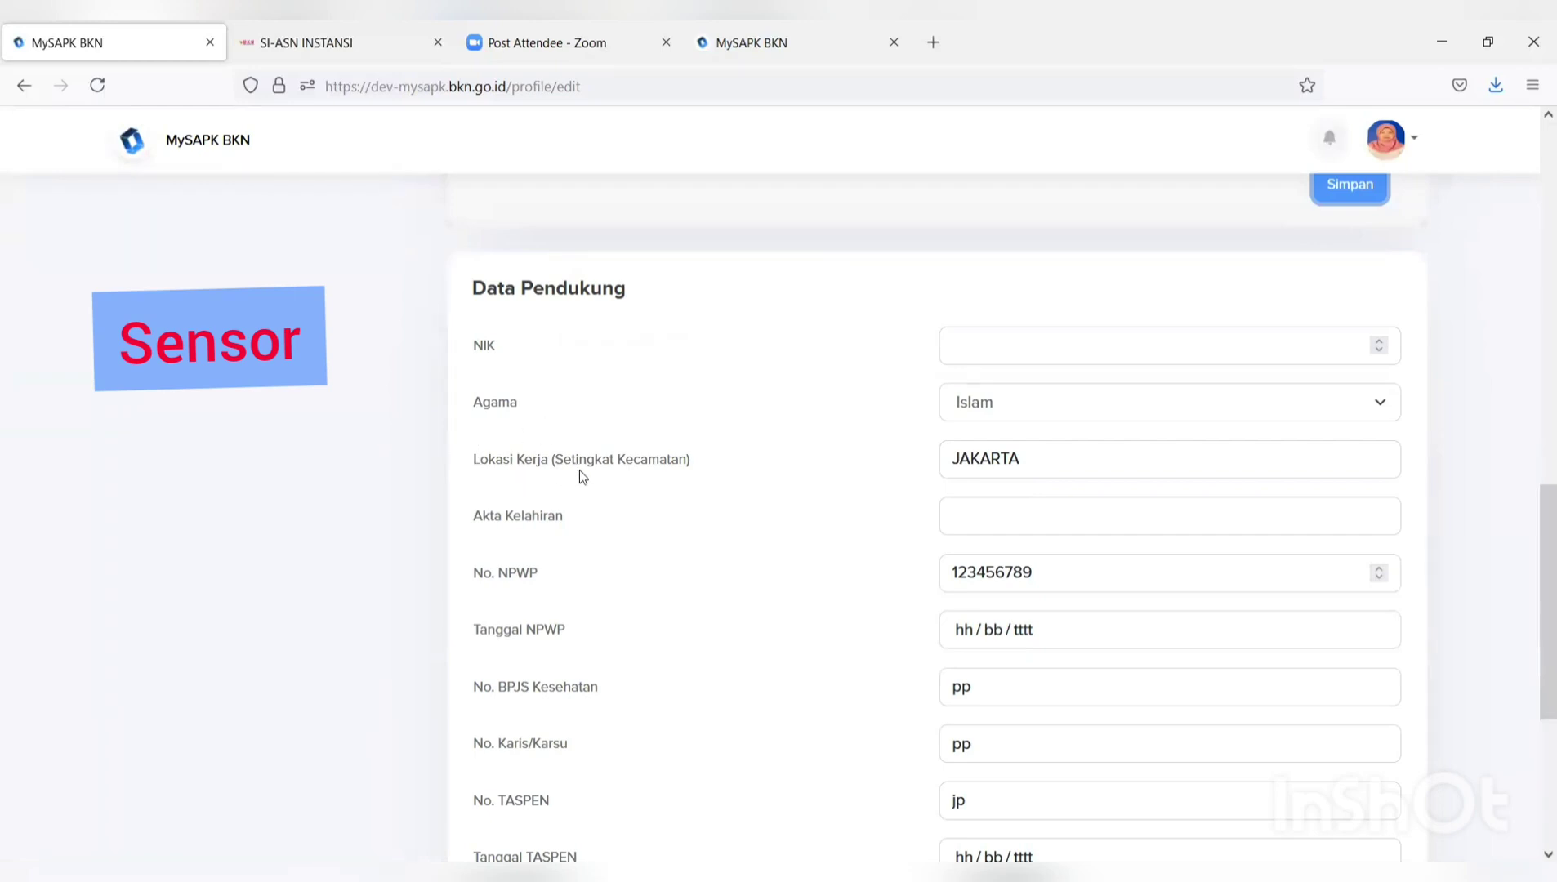
pyautogui.scroll(-5, 529, 406)
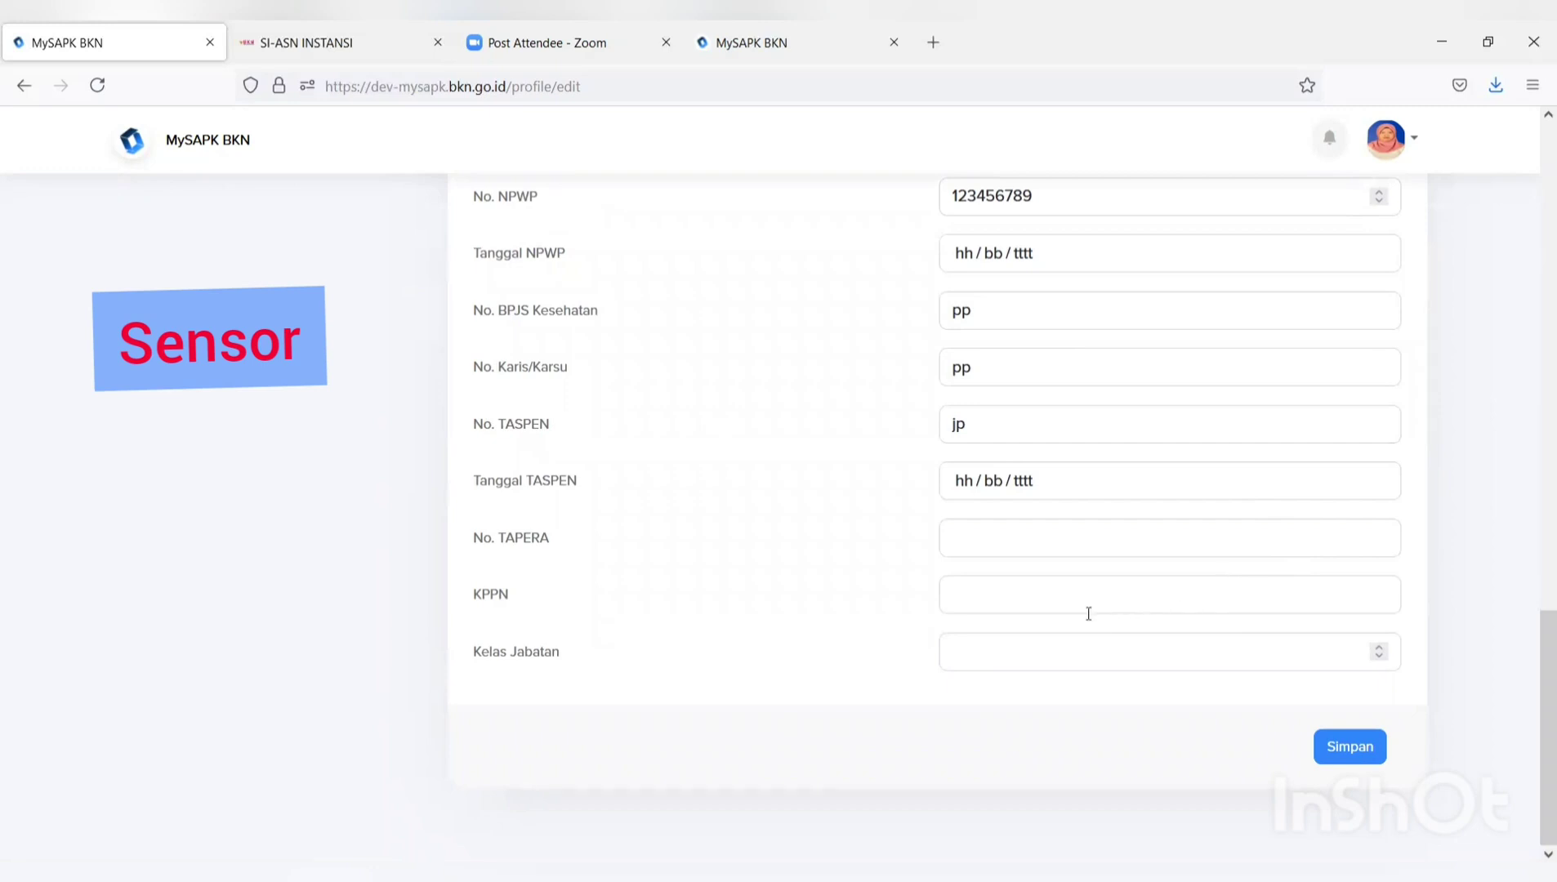
pyautogui.scroll(3, 1086, 612)
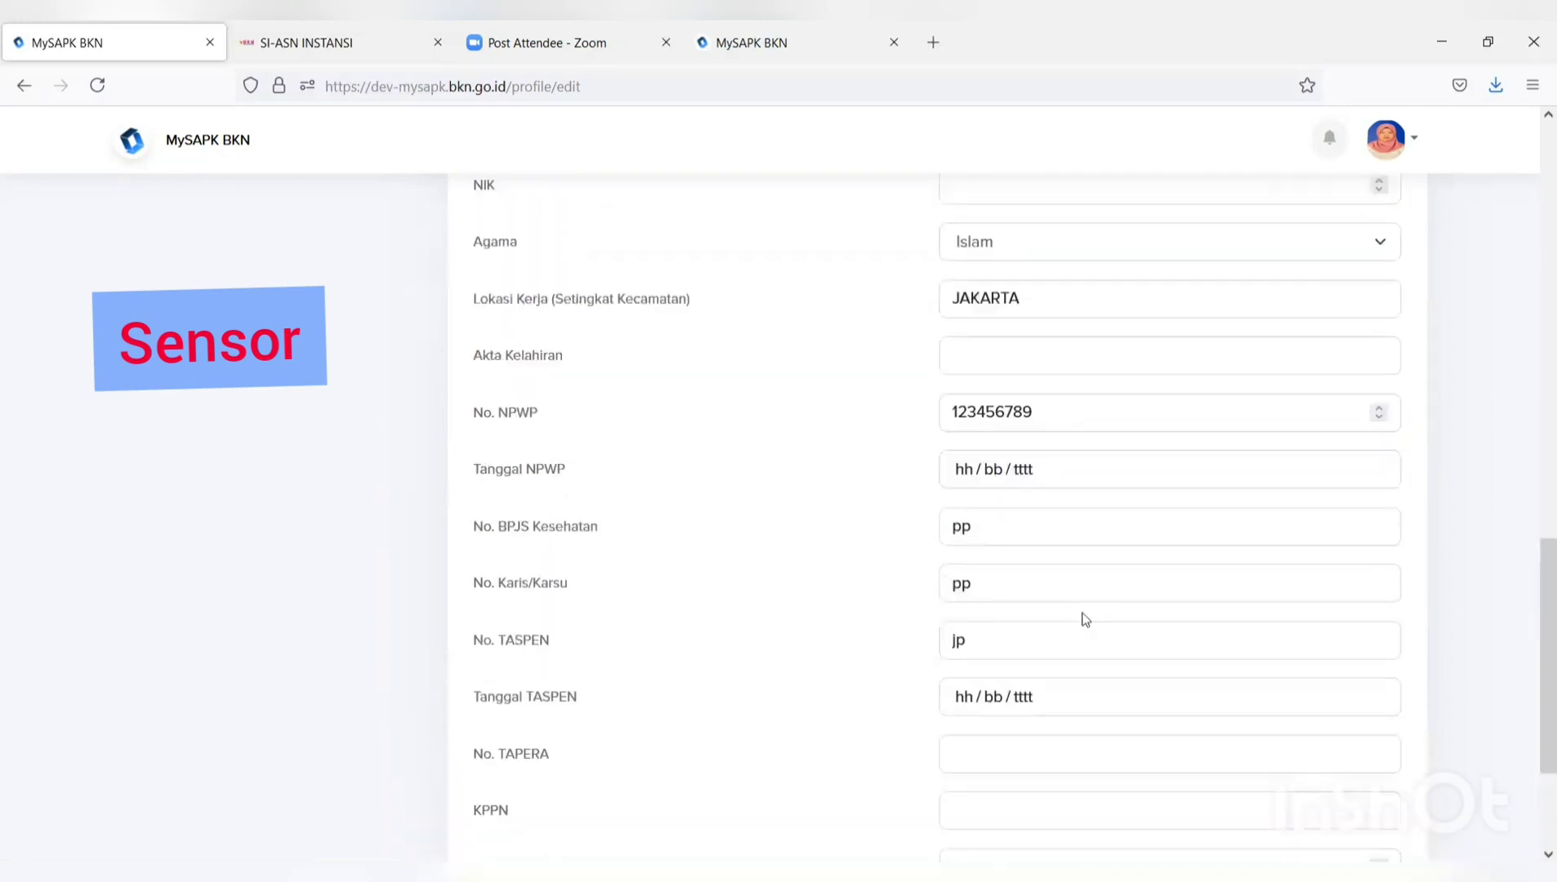
pyautogui.scroll(15, 1076, 619)
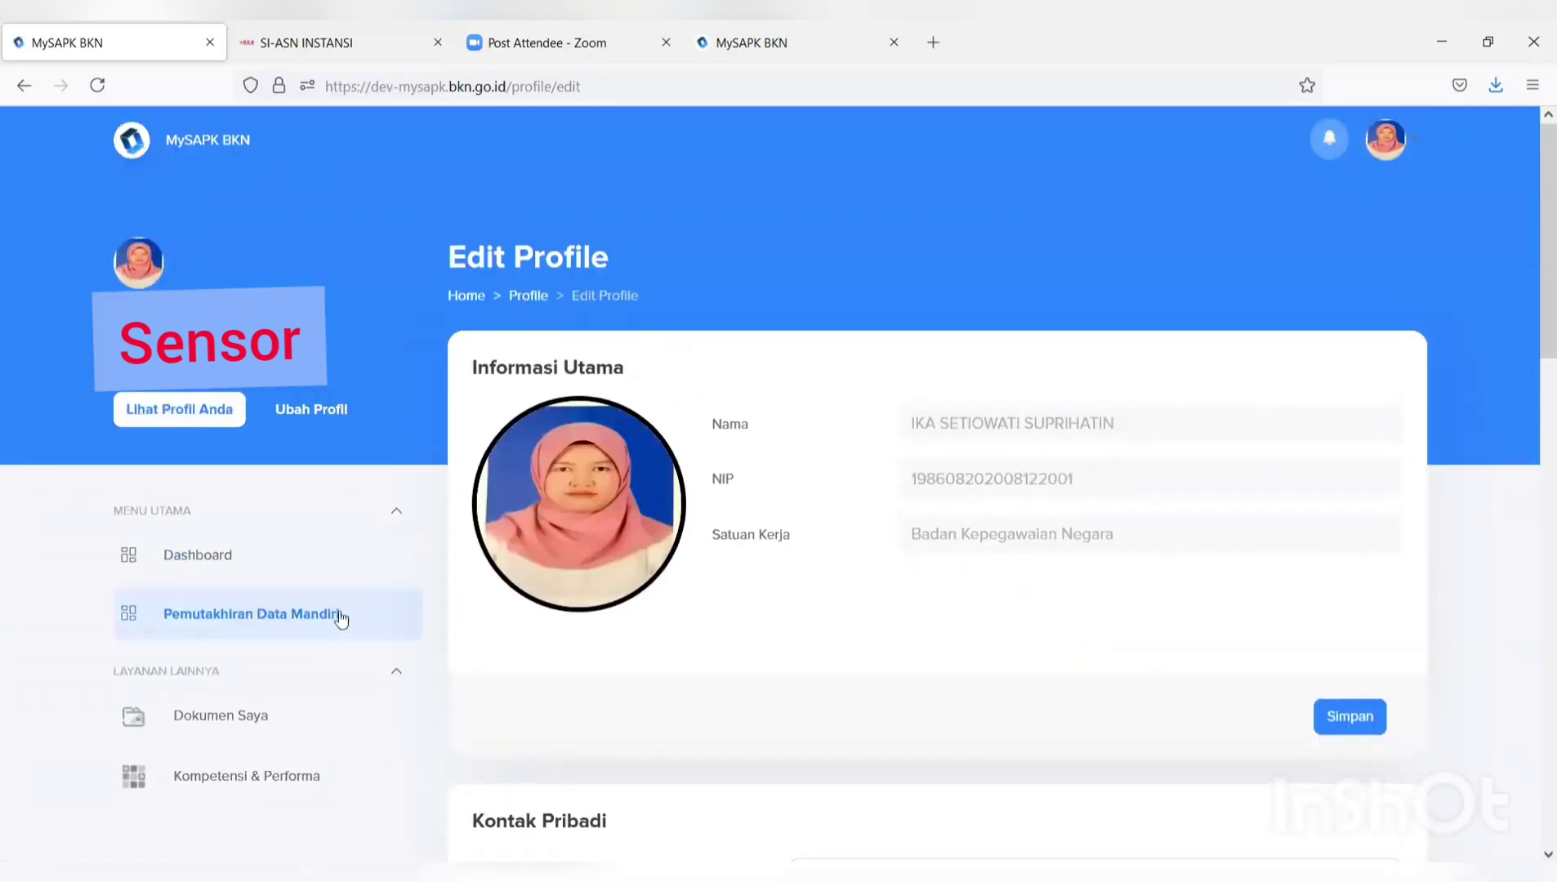
pyautogui.click(339, 618)
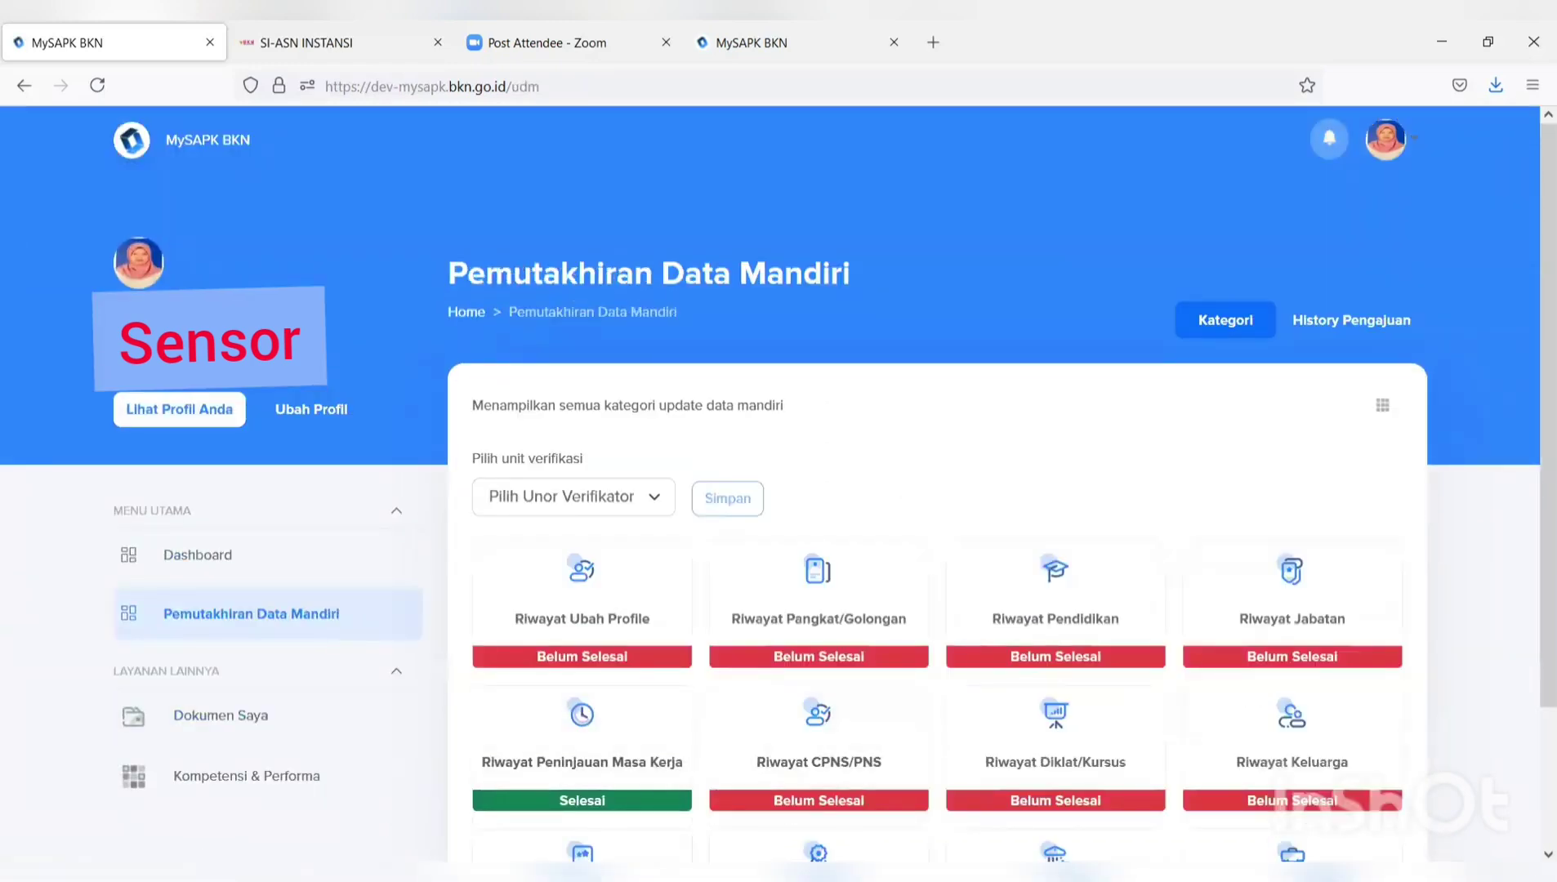
# In Riwayat Pangkat/Golongan, choose Ubah Data for the III/c - Penata entry.
pyautogui.click(829, 621)
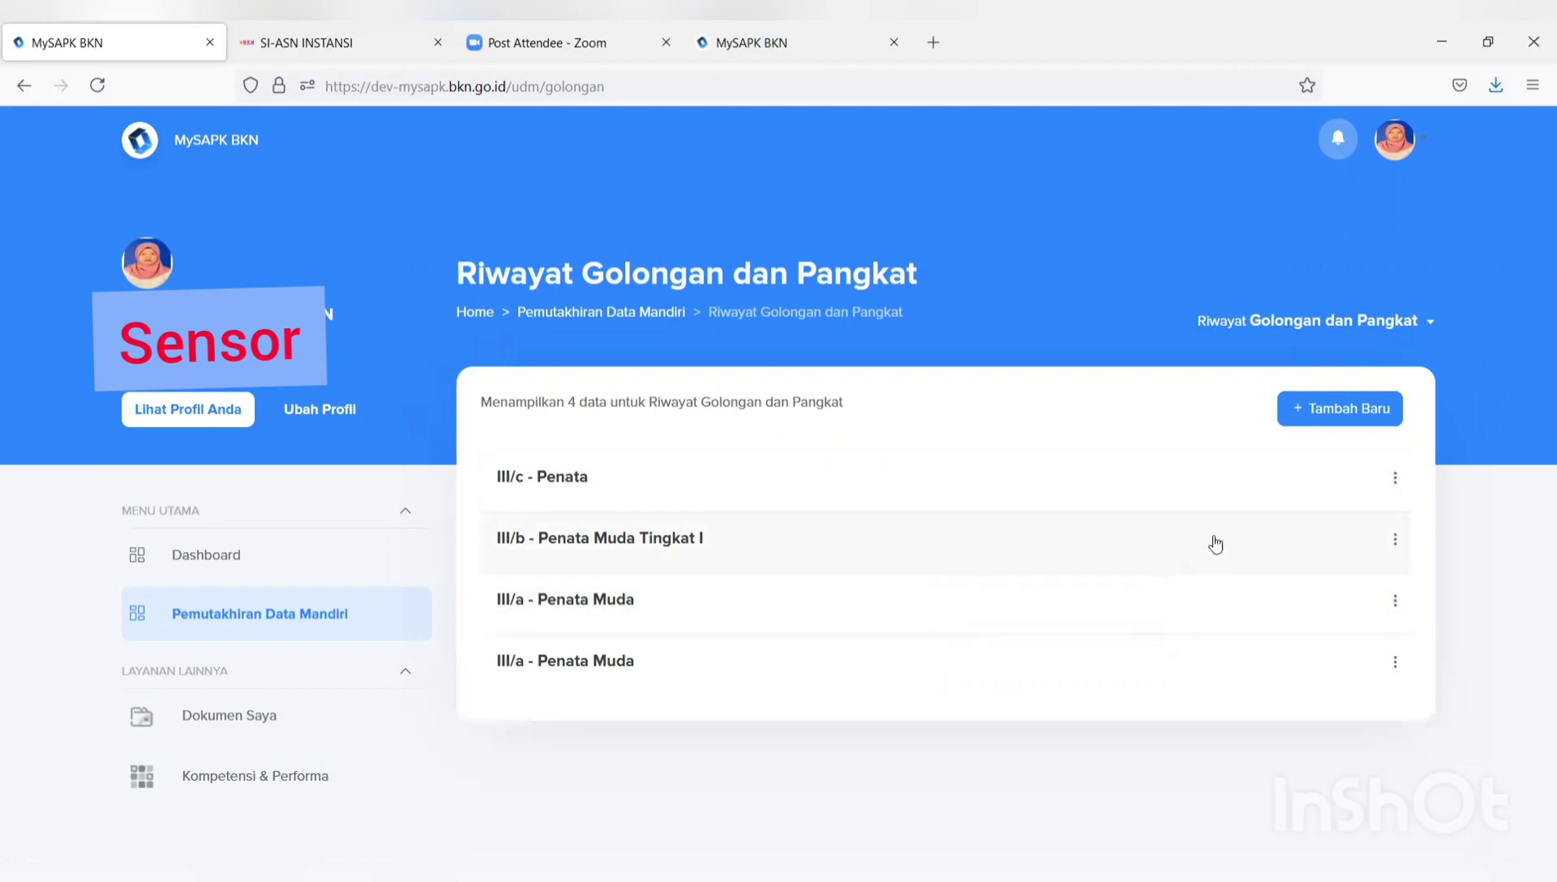
pyautogui.click(1398, 482)
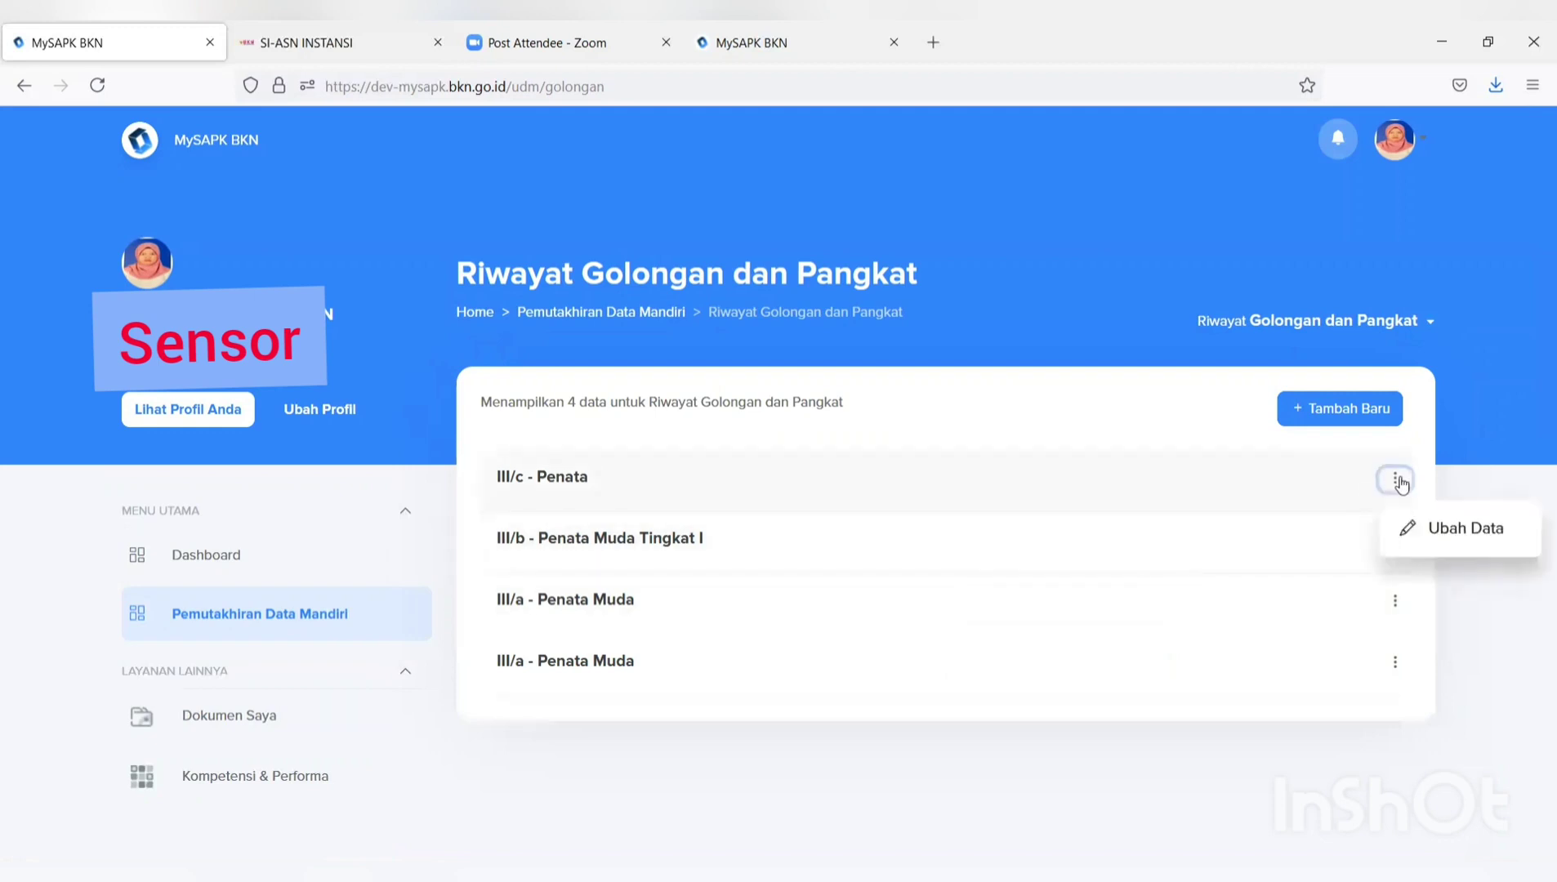
pyautogui.click(1425, 531)
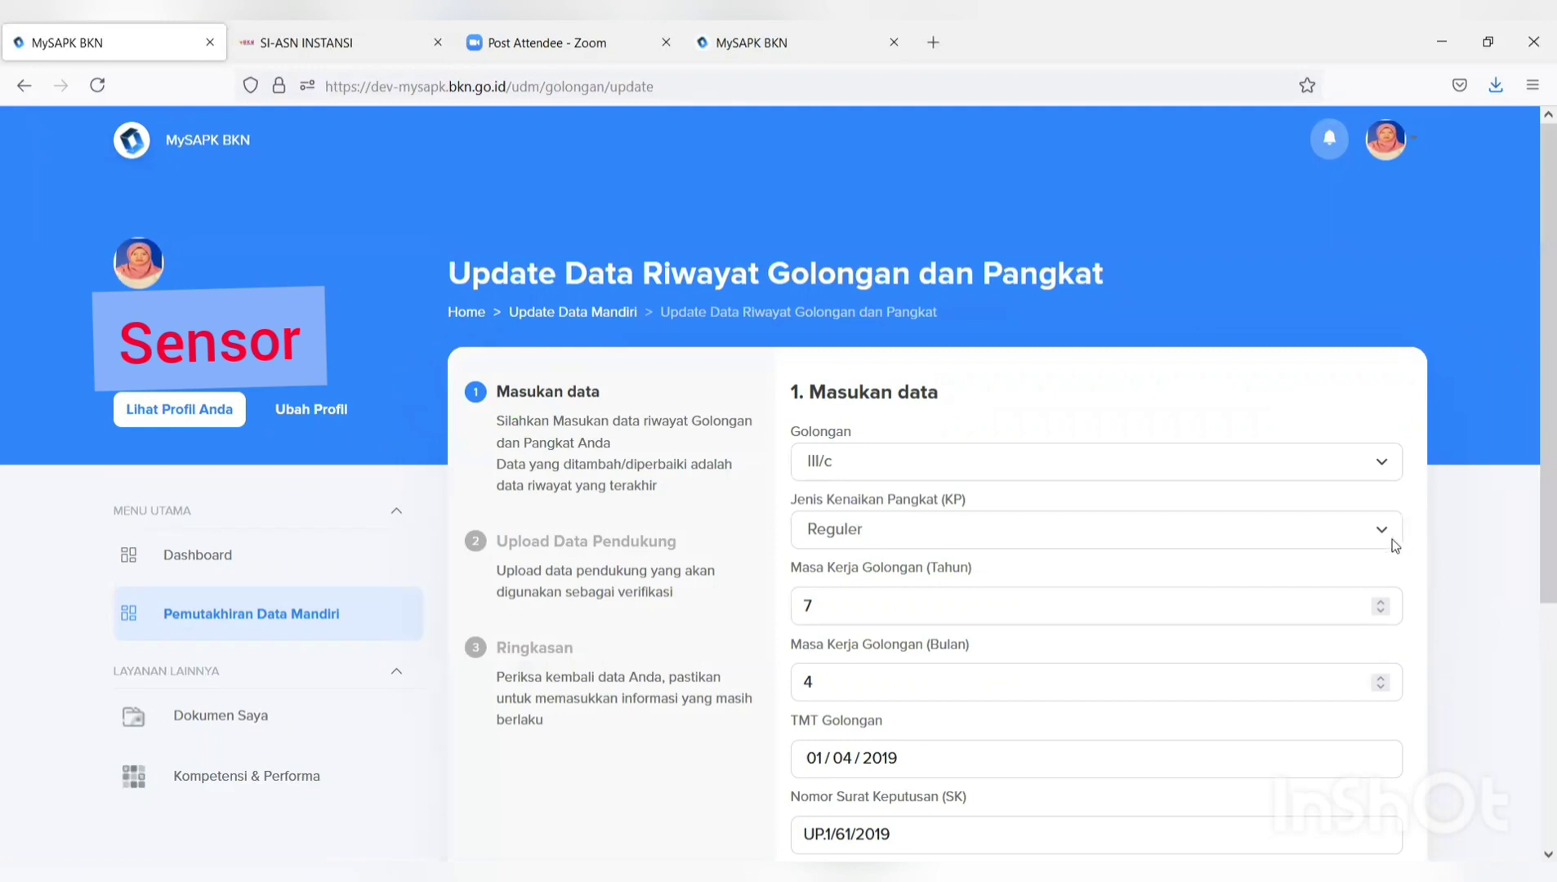
# Review the prefilled III/c form (SK UP.1/61/2019, TMT 01/04/2019) and continue to document upload.
pyautogui.scroll(-2, 1390, 542)
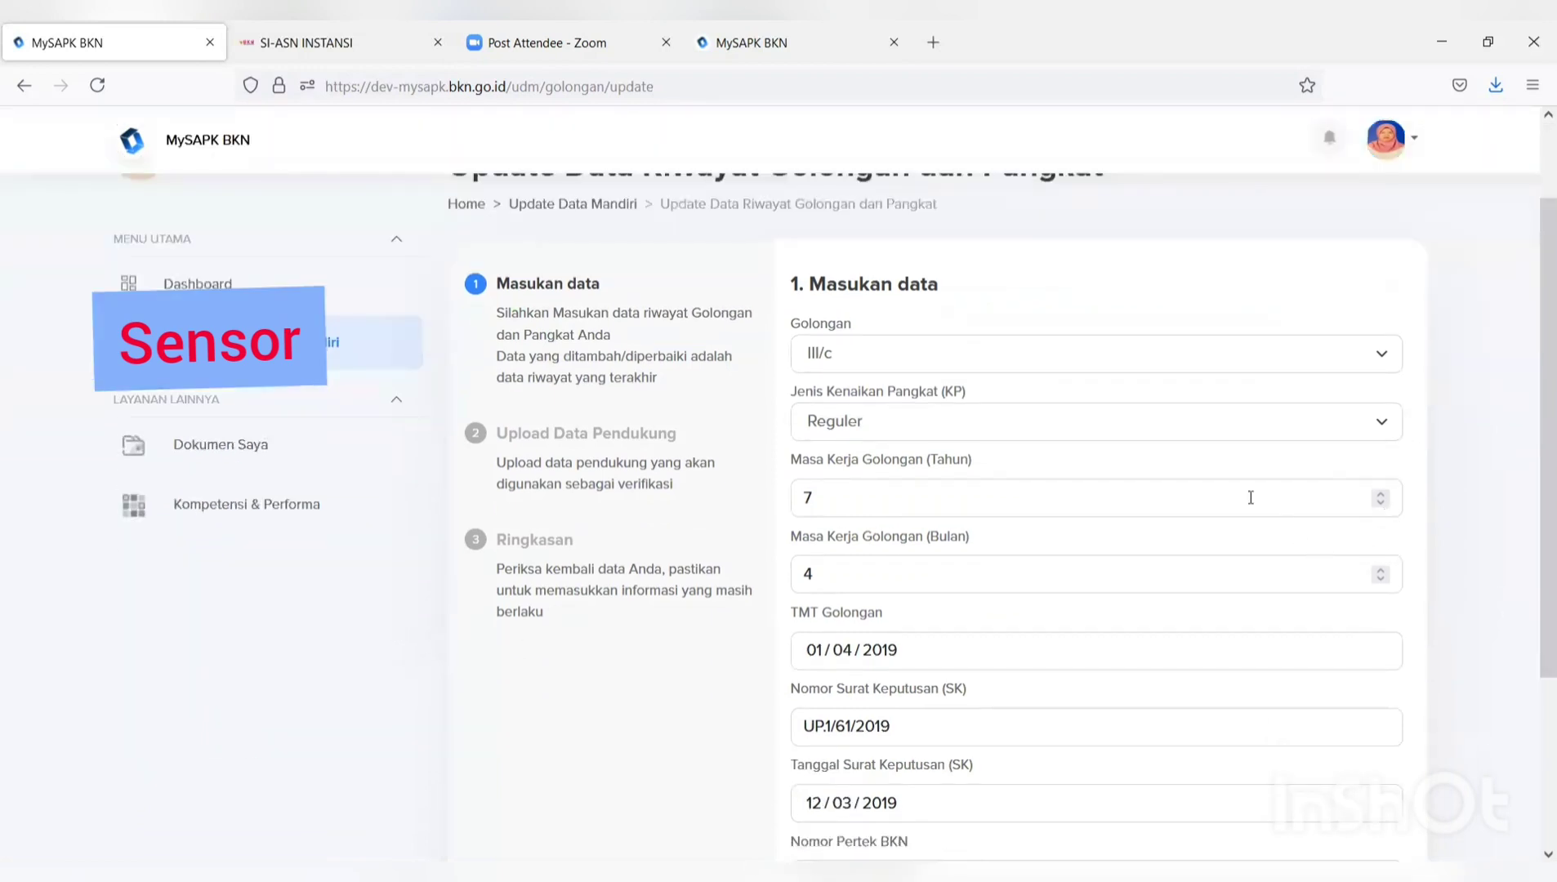
pyautogui.scroll(-4, 1250, 497)
pyautogui.scroll(6, 1009, 479)
pyautogui.scroll(-6, 1008, 476)
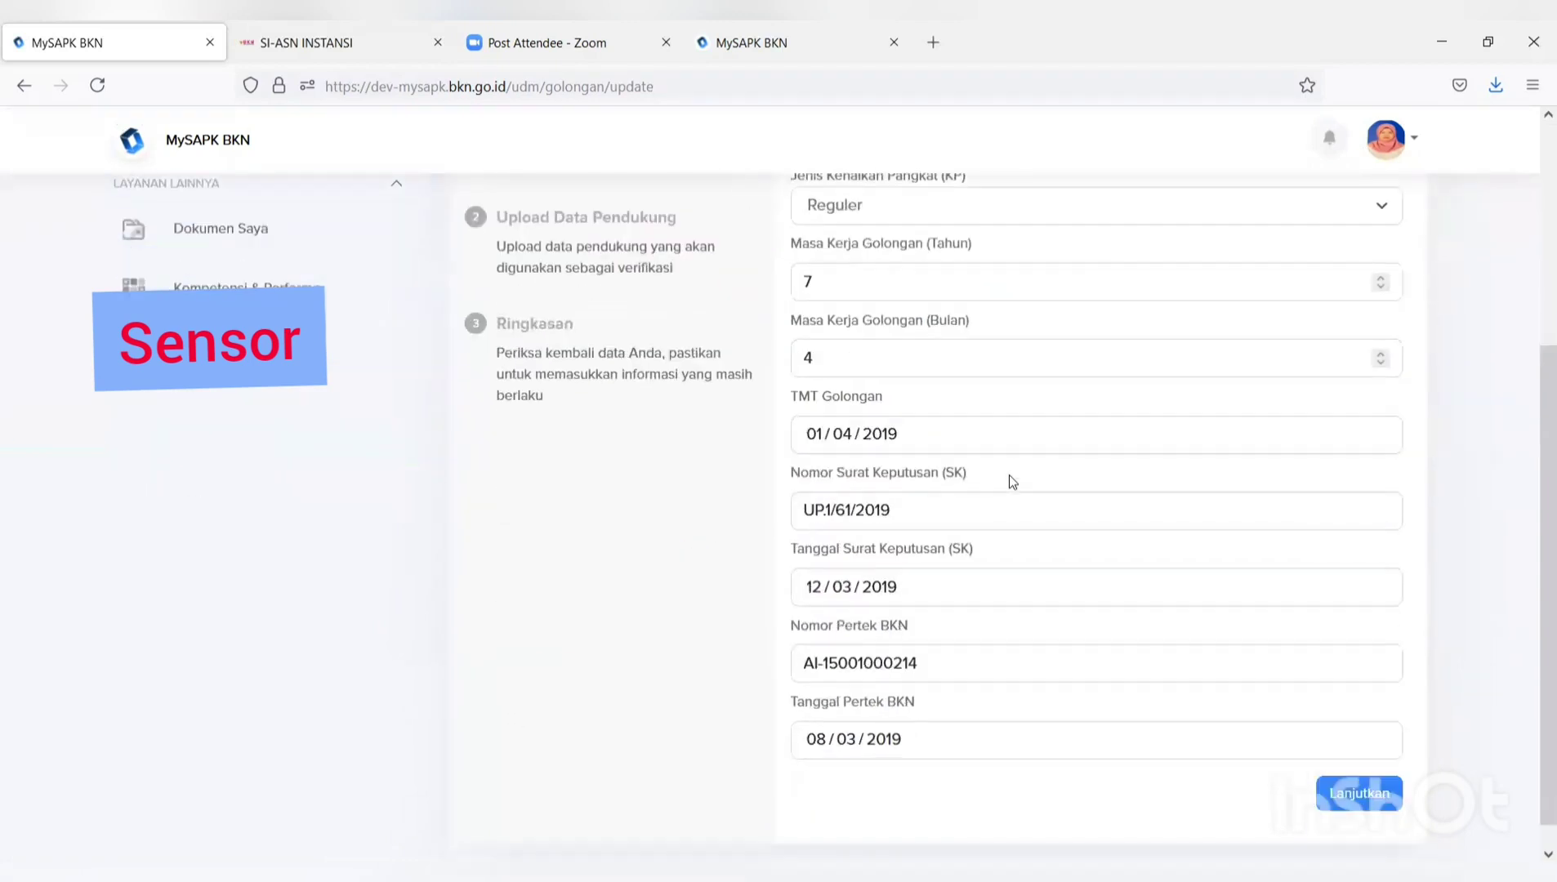
pyautogui.click(1361, 797)
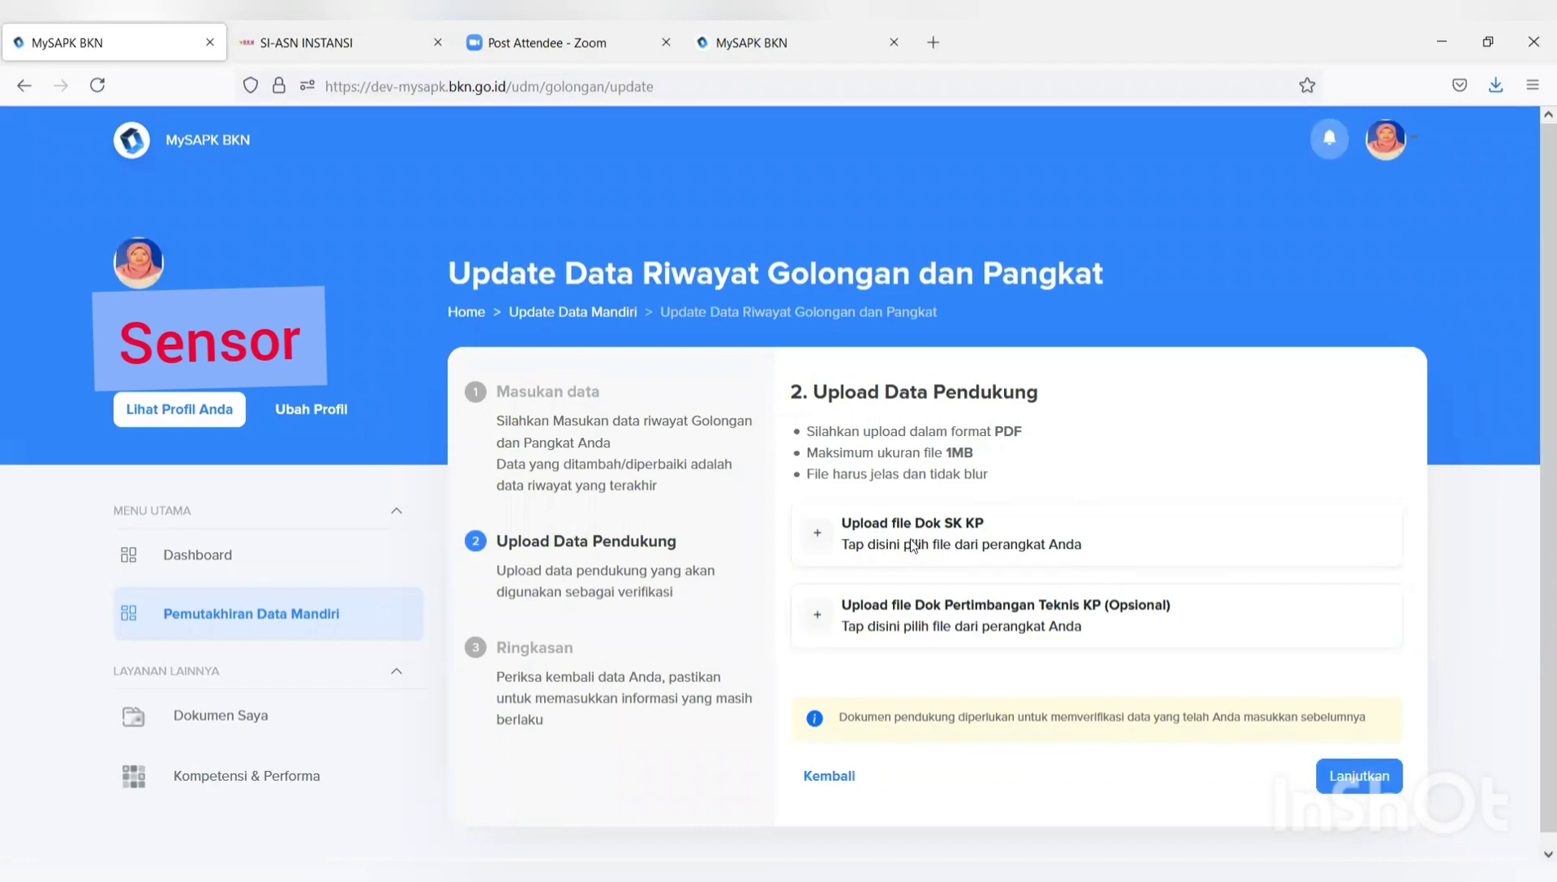
# Upload the SK KP decree PDF as Dok SK KP and continue to the Ringkasan summary.
pyautogui.click(913, 546)
pyautogui.scroll(-1, 577, 343)
pyautogui.click(577, 327)
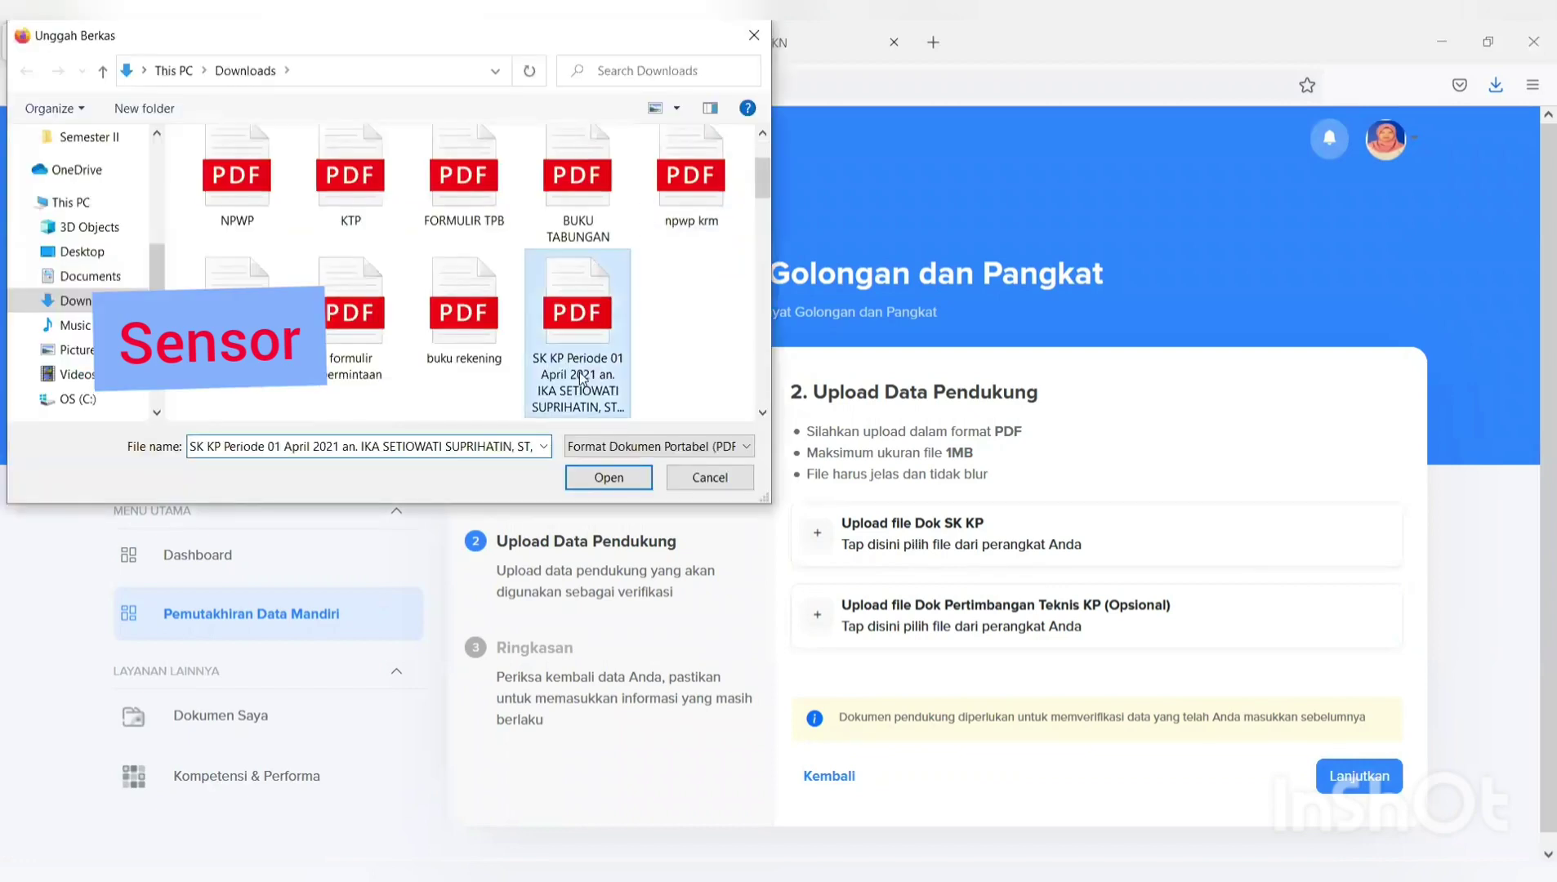
pyautogui.click(613, 478)
pyautogui.scroll(-3, 939, 583)
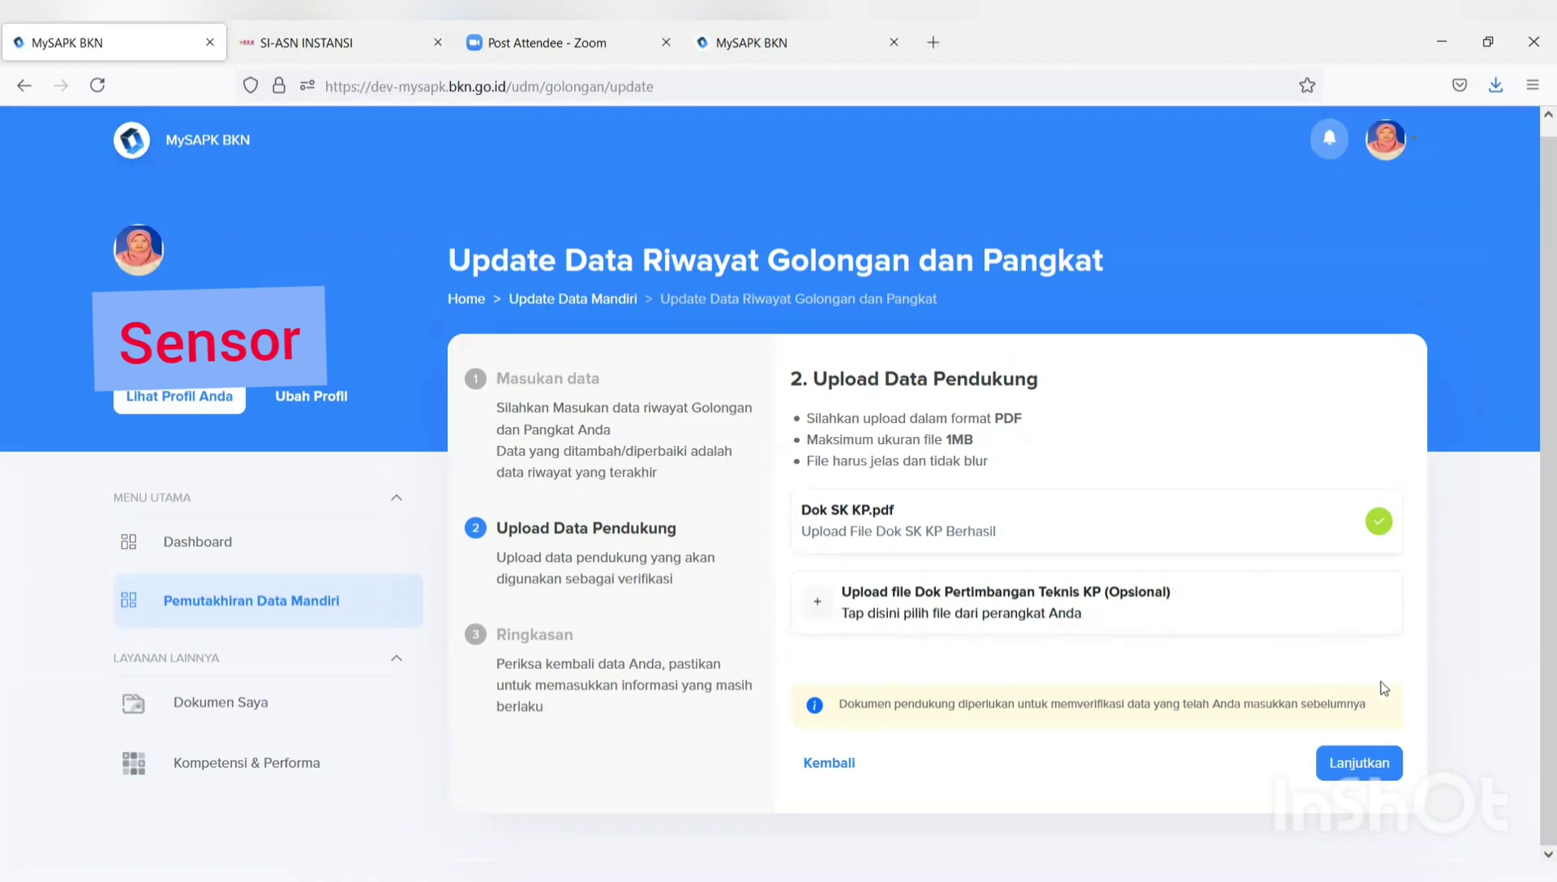
pyautogui.click(1382, 764)
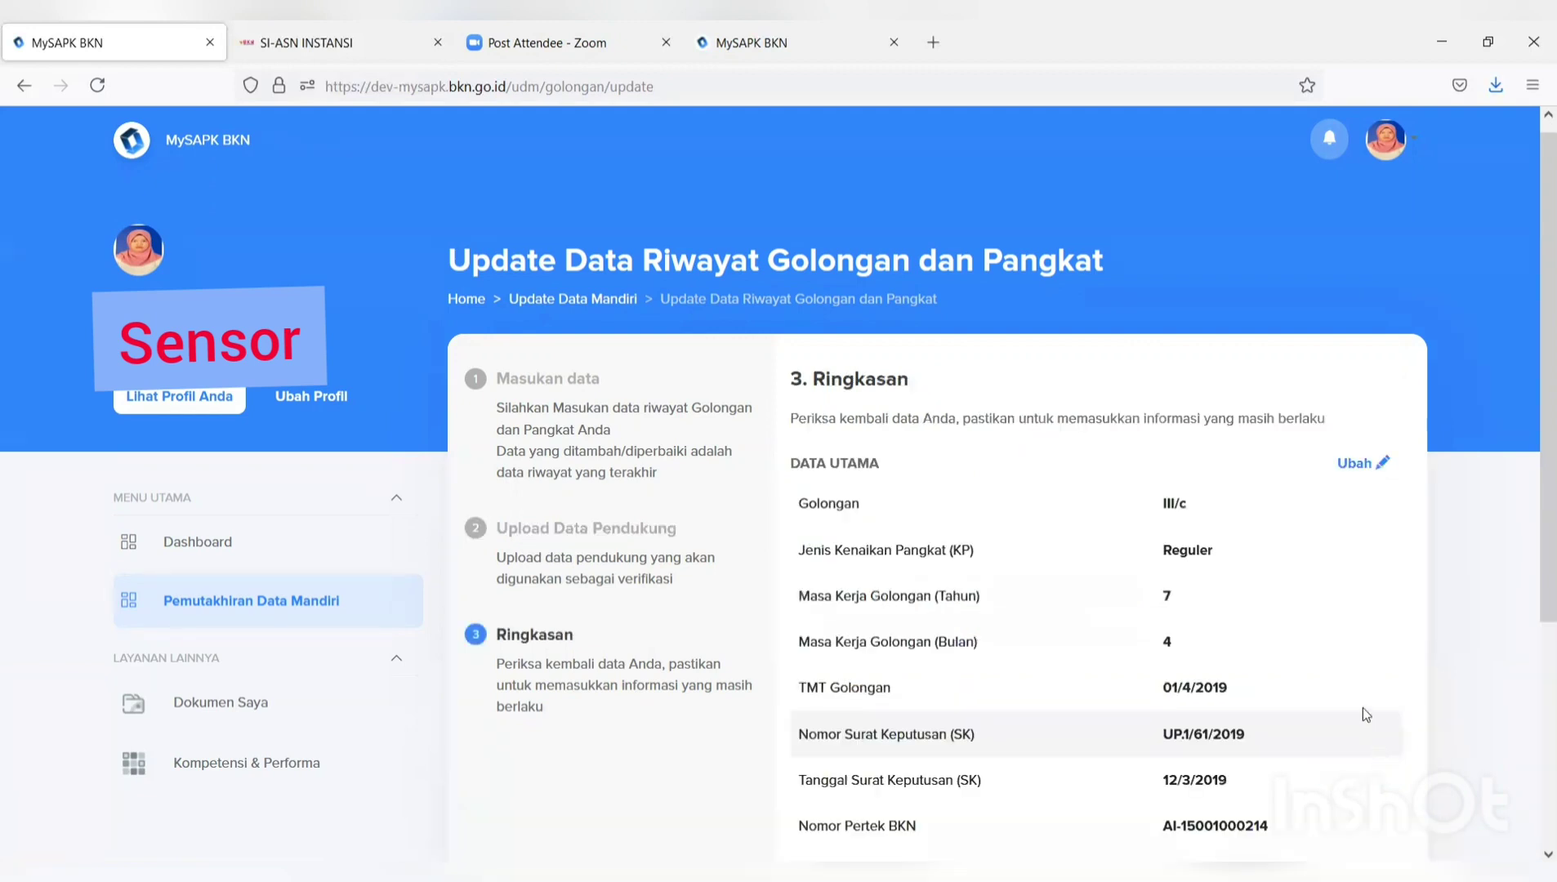
# Review the Ringkasan, tick the data-correct confirmation, submit with Kirim and acknowledge the success message.
pyautogui.scroll(-2, 1362, 714)
pyautogui.scroll(-1, 996, 482)
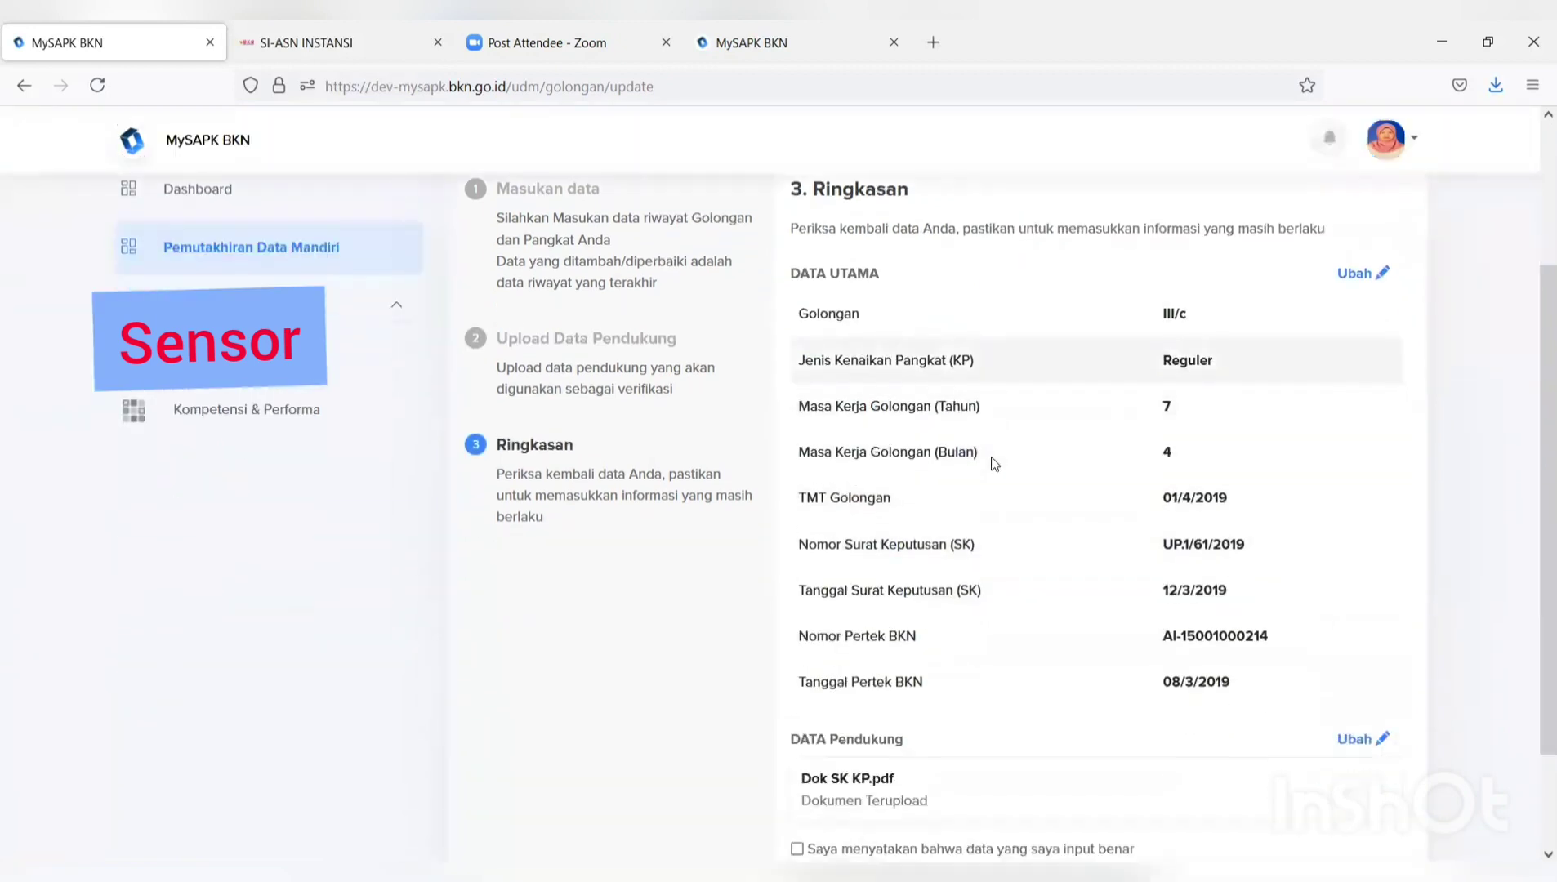
pyautogui.scroll(-1, 991, 456)
pyautogui.scroll(2, 988, 454)
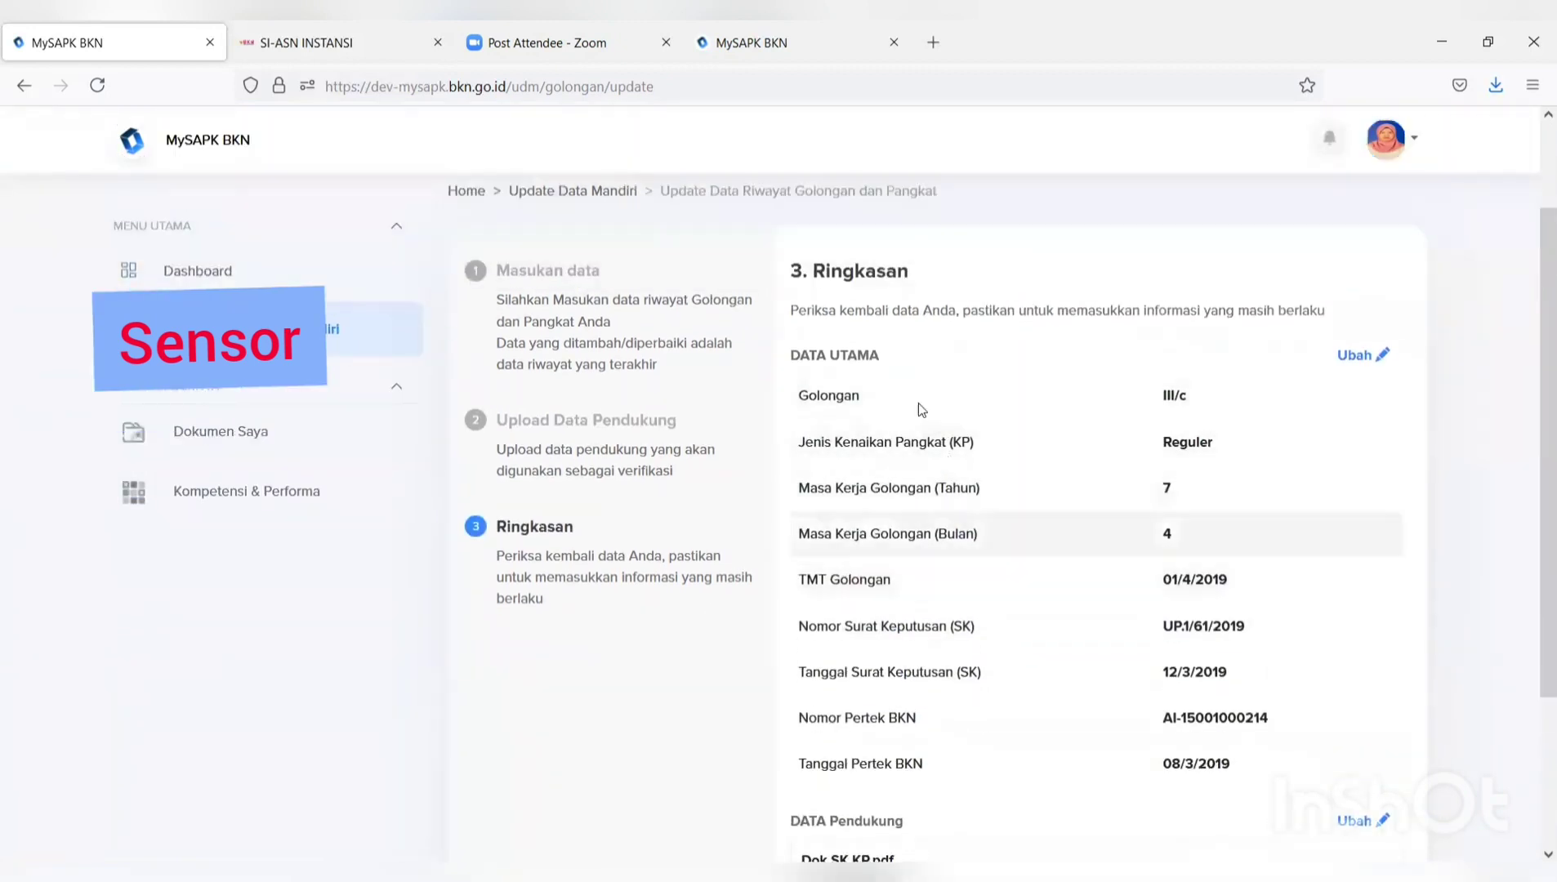
pyautogui.scroll(-3, 921, 409)
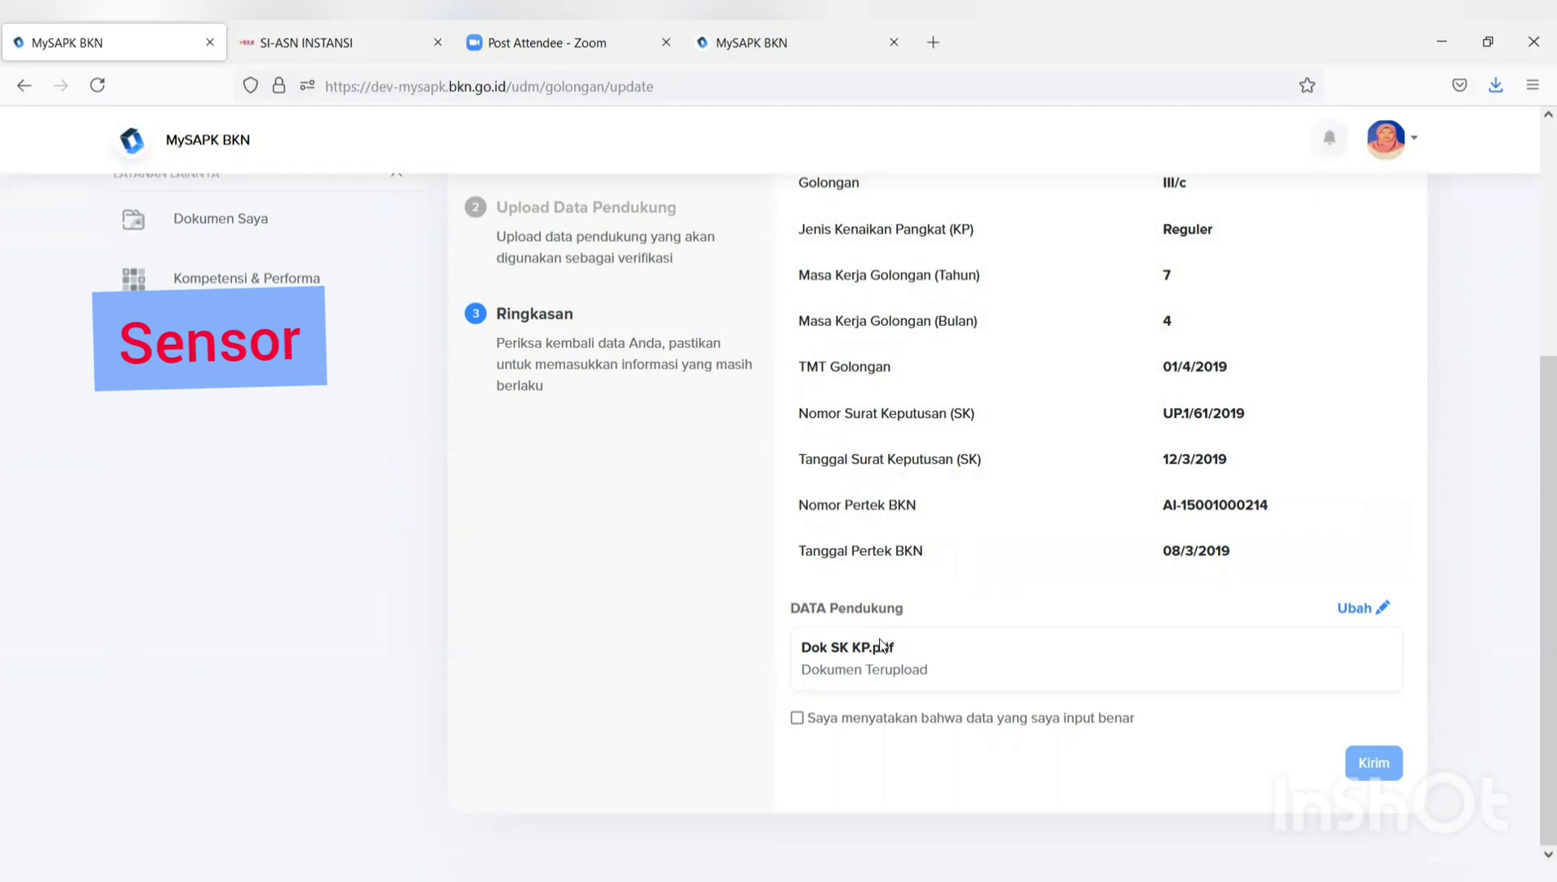
pyautogui.click(798, 720)
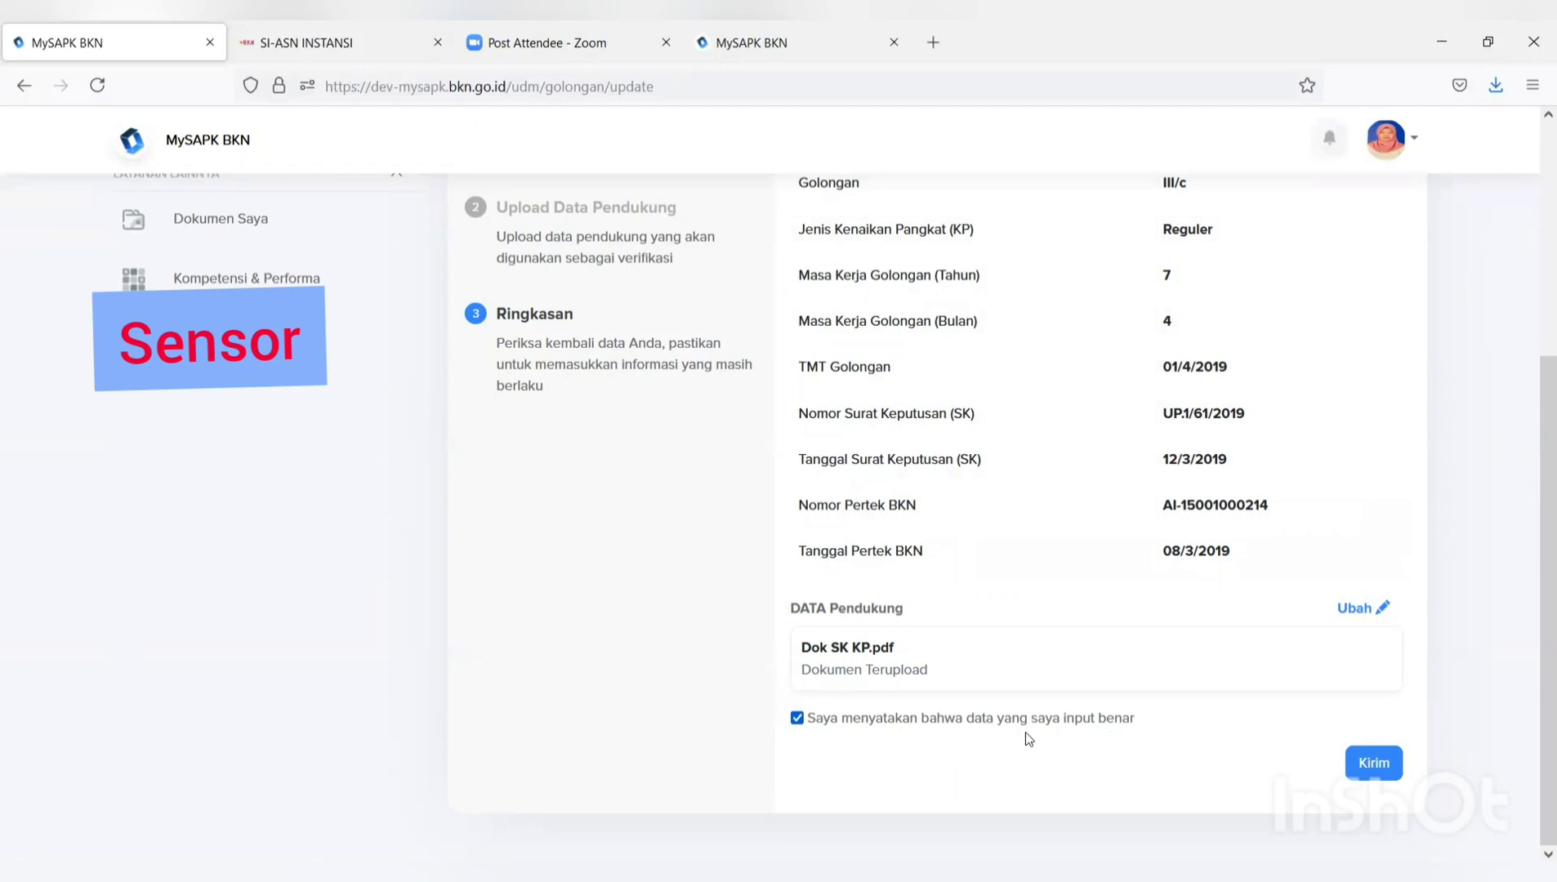
pyautogui.scroll(3, 1141, 681)
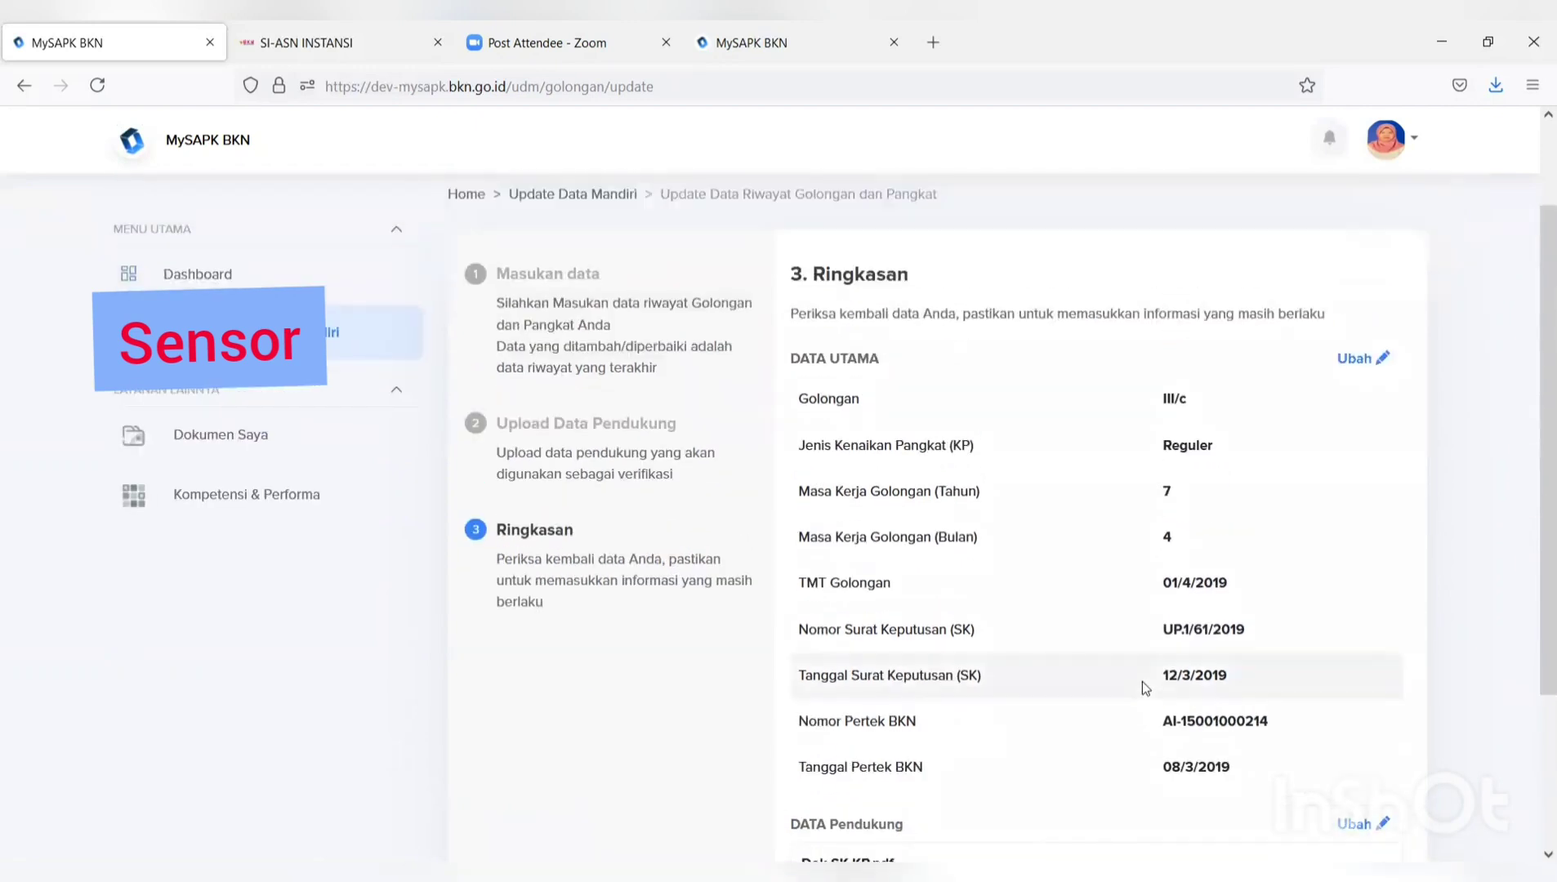
pyautogui.scroll(-3, 1142, 682)
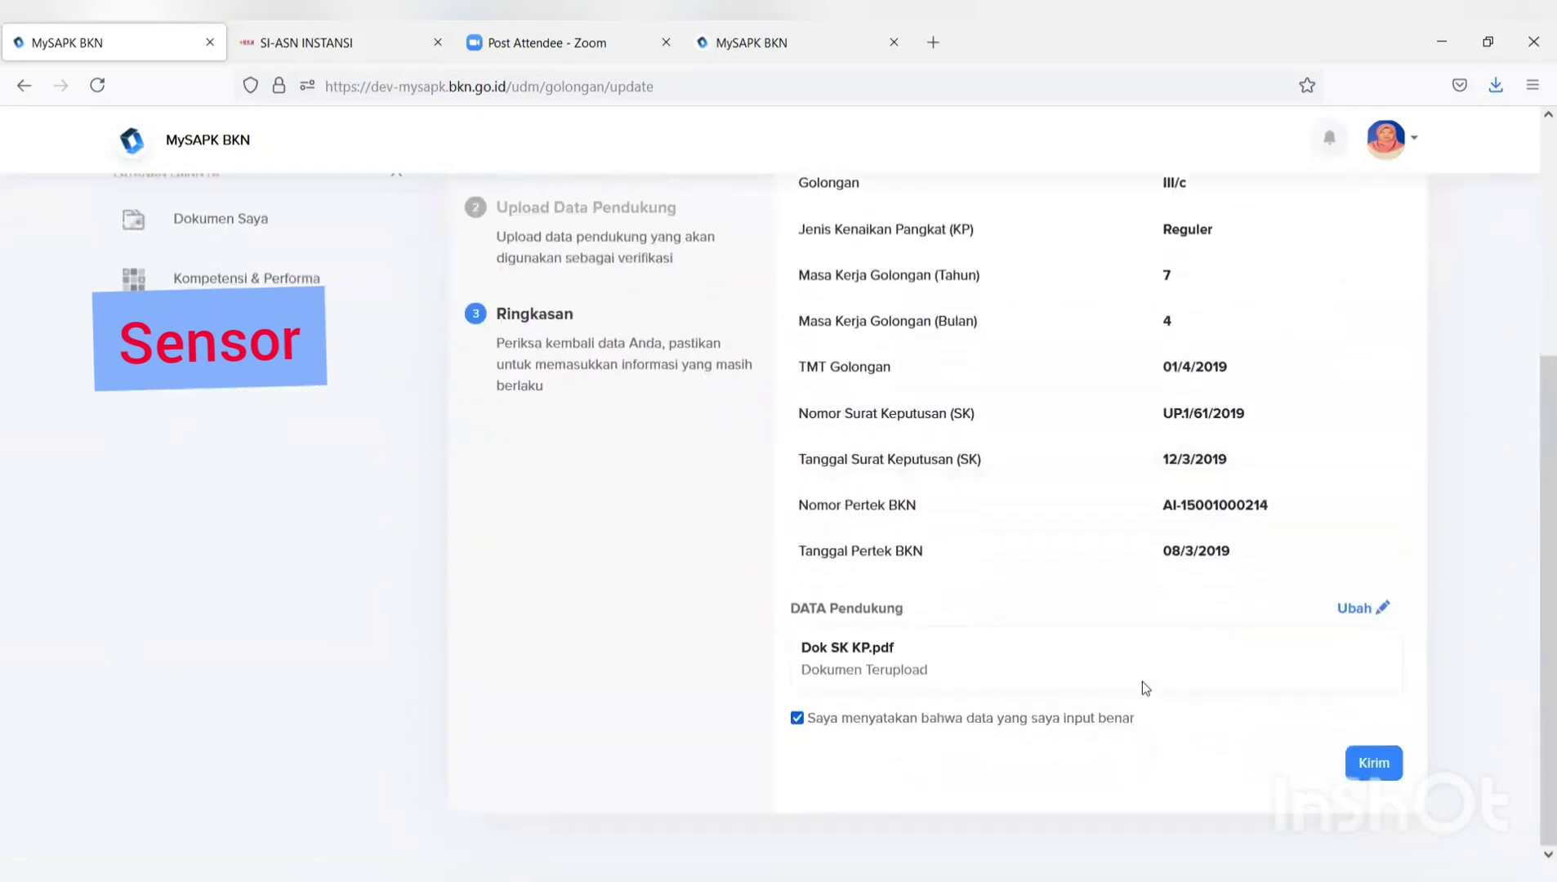
pyautogui.click(1372, 762)
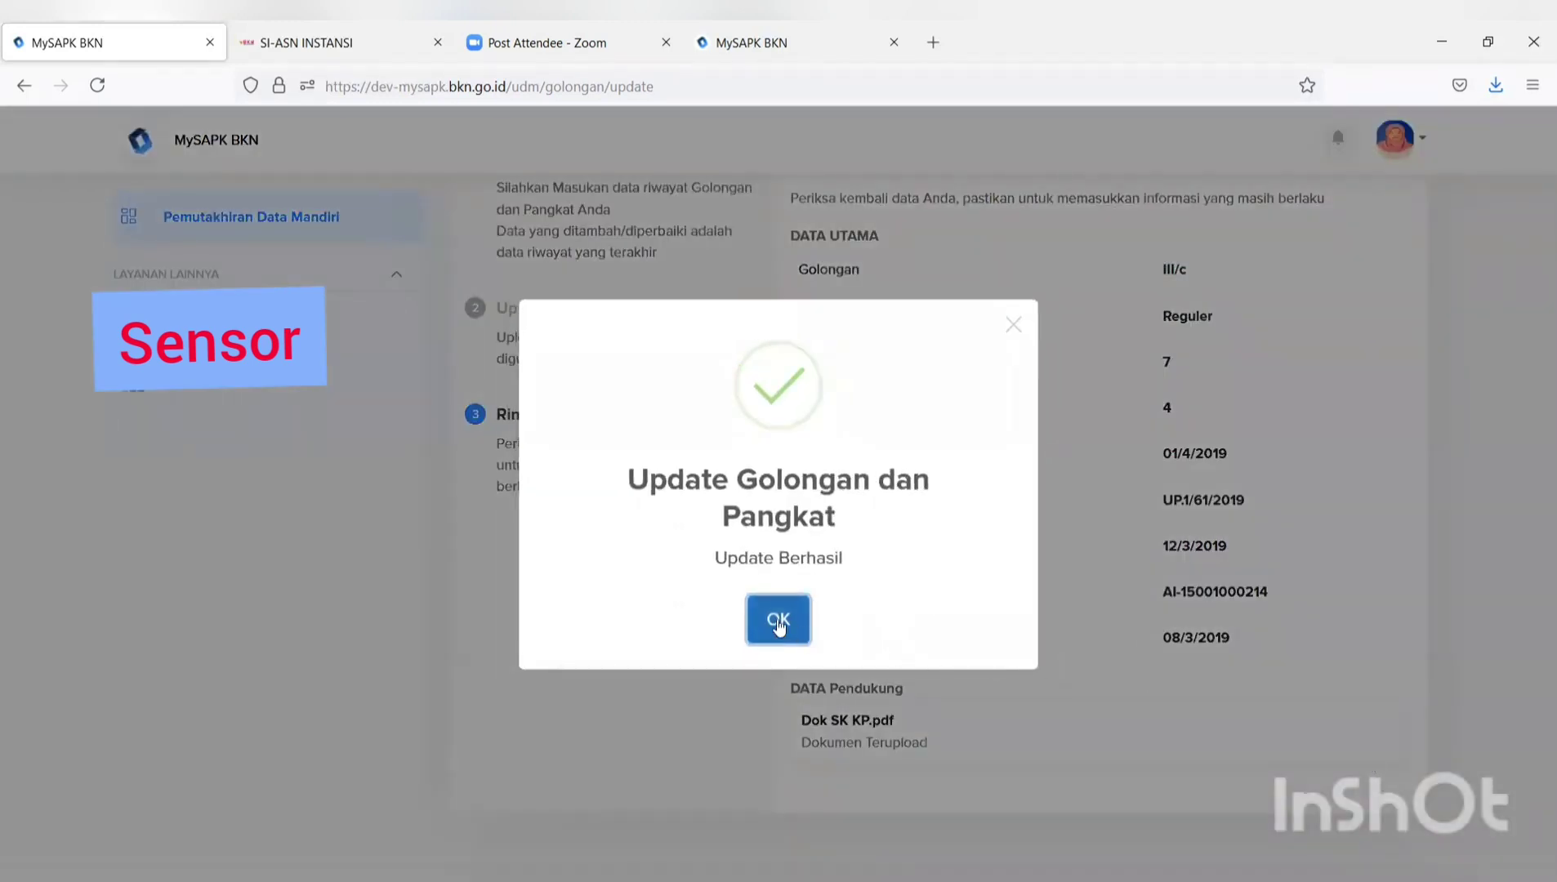
pyautogui.click(779, 622)
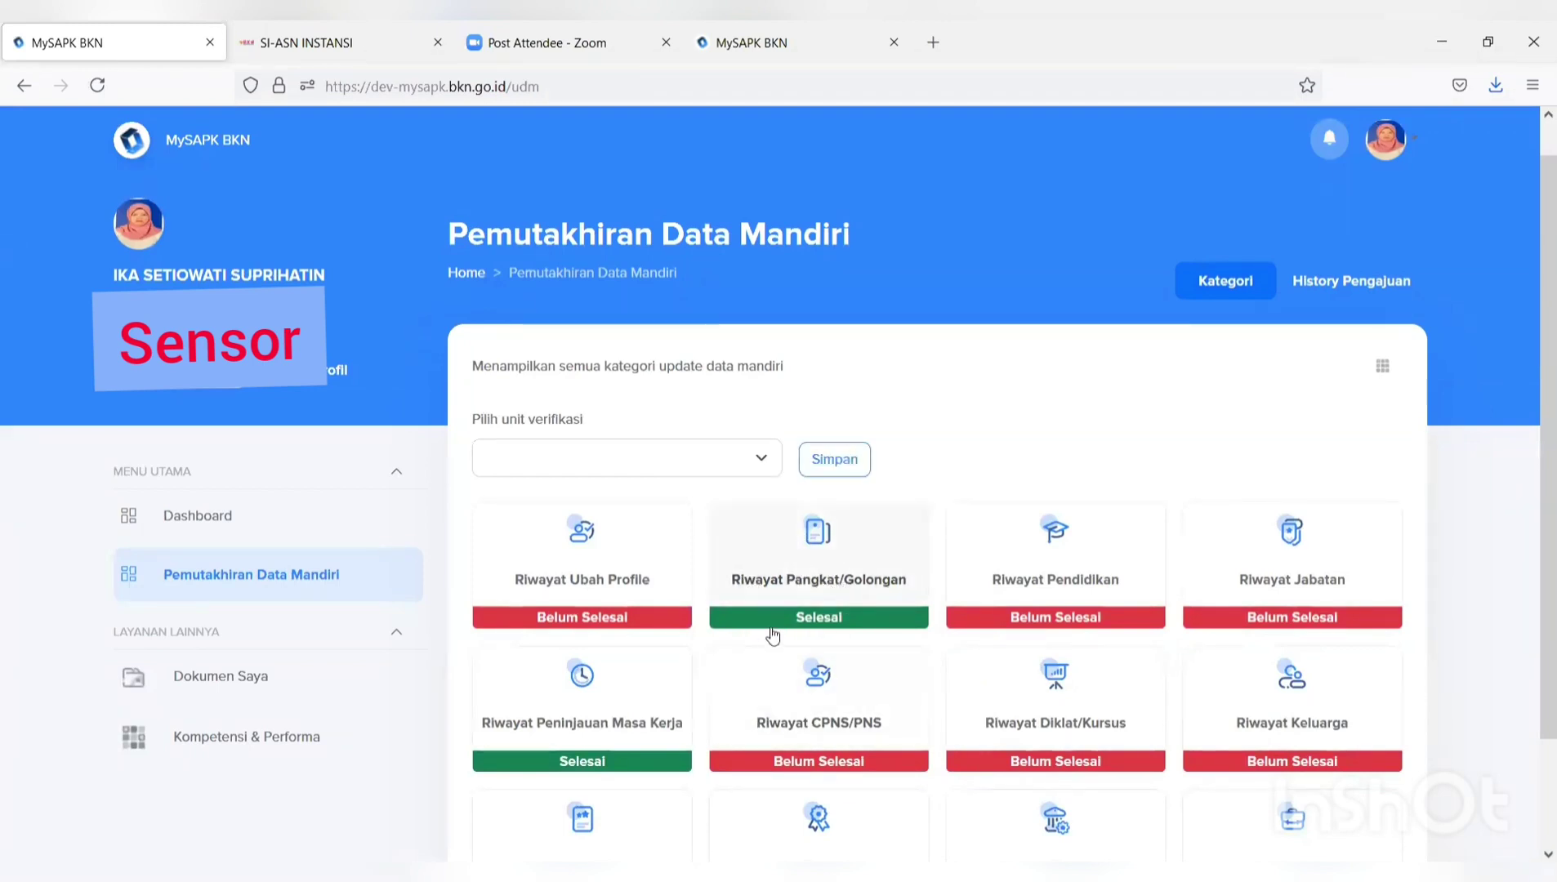
# View the III/c, III/a and III/b Riwayat Golongan entry details, then return to Pemutakhiran Data Mandiri.
pyautogui.click(813, 589)
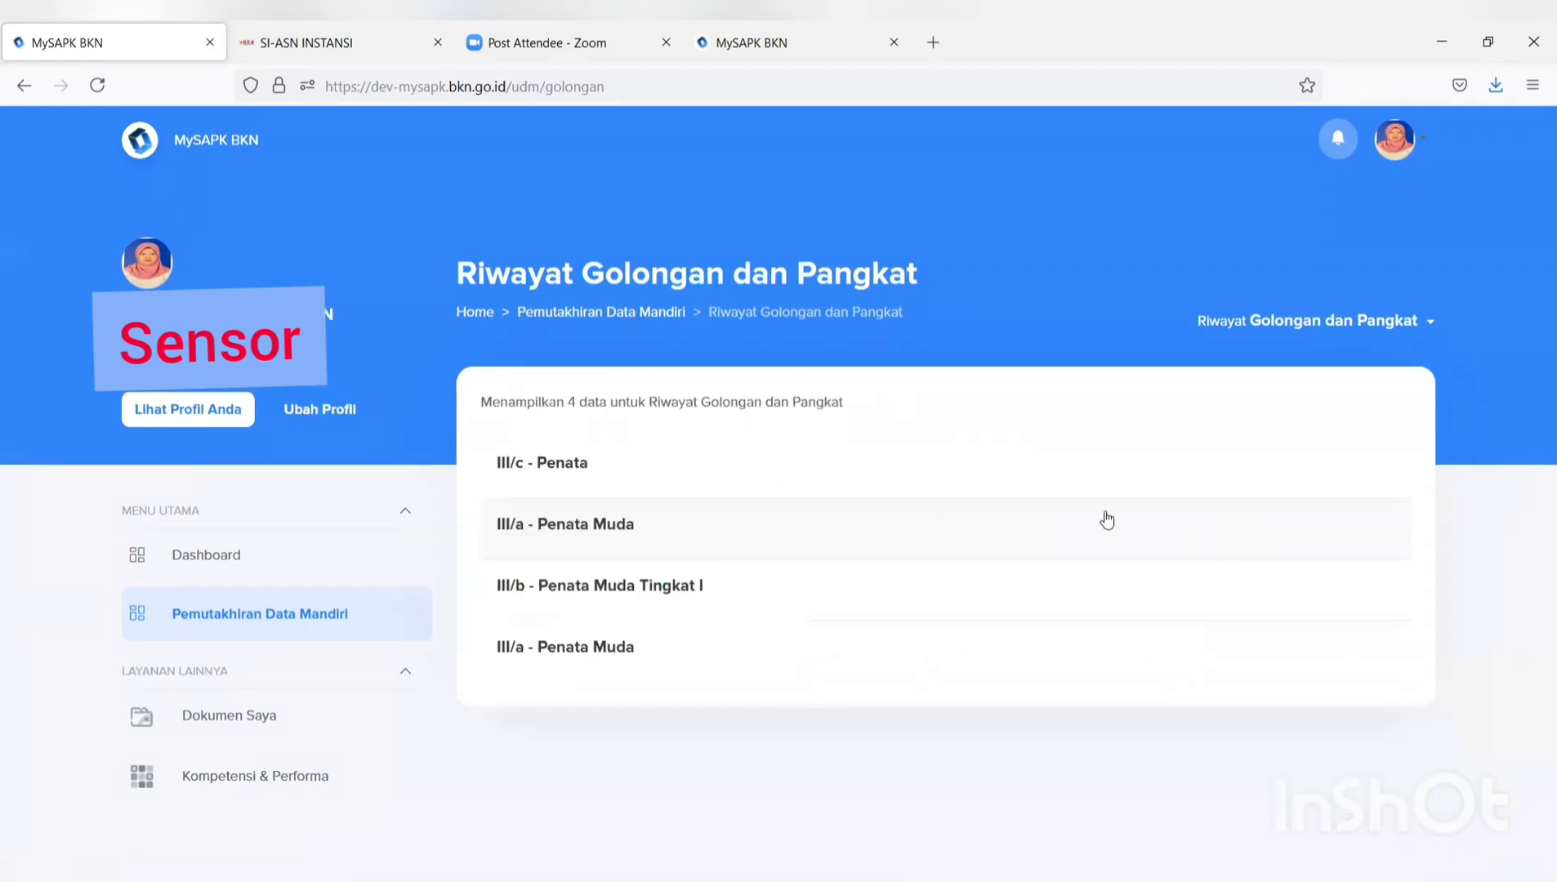
pyautogui.click(738, 465)
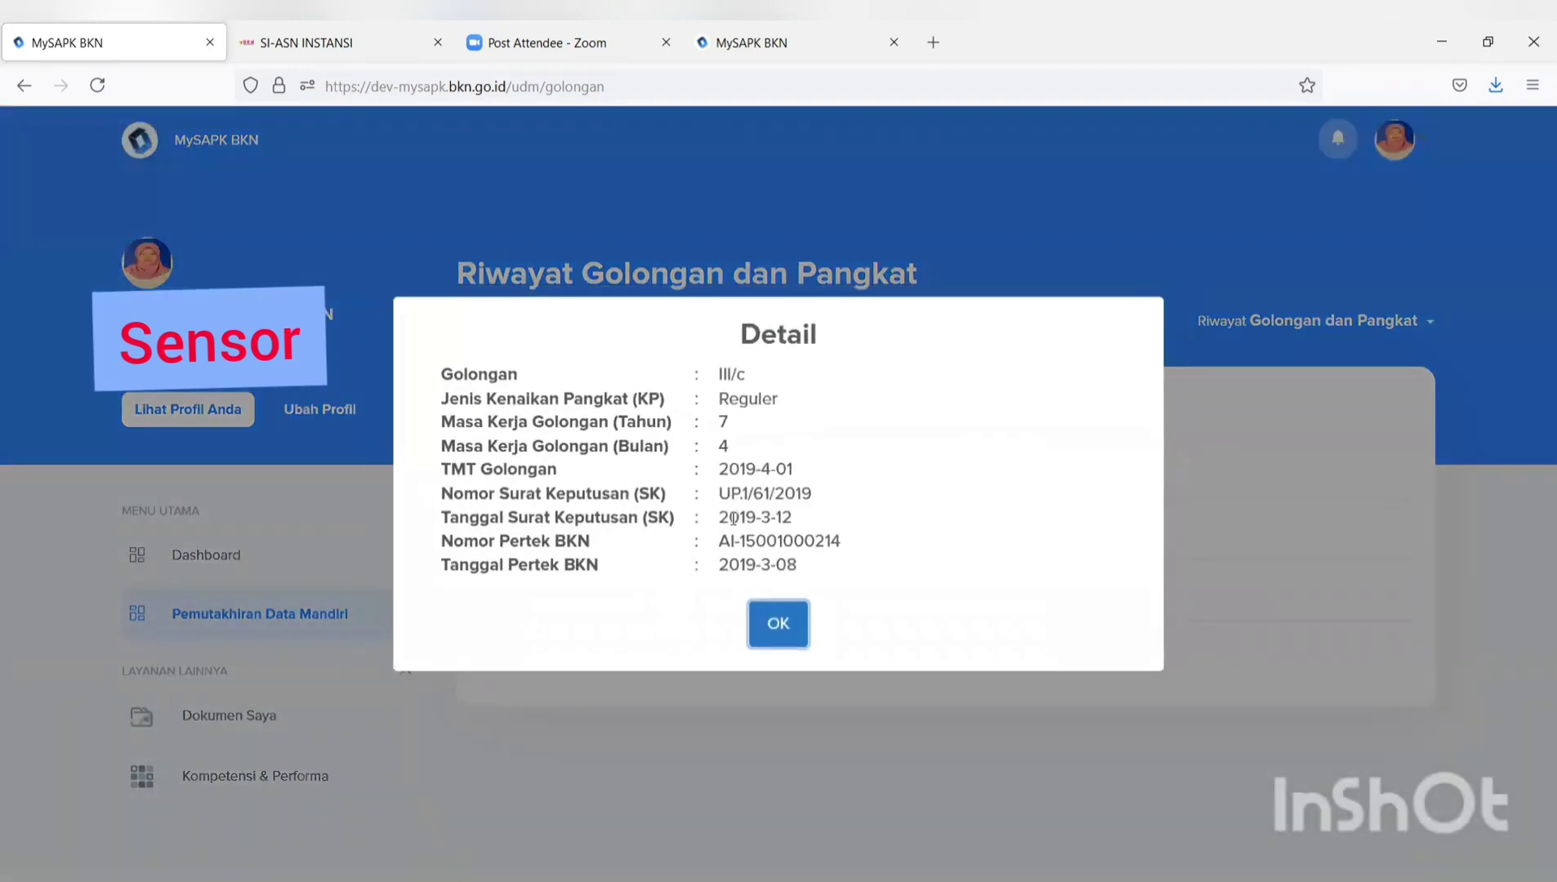
pyautogui.click(771, 641)
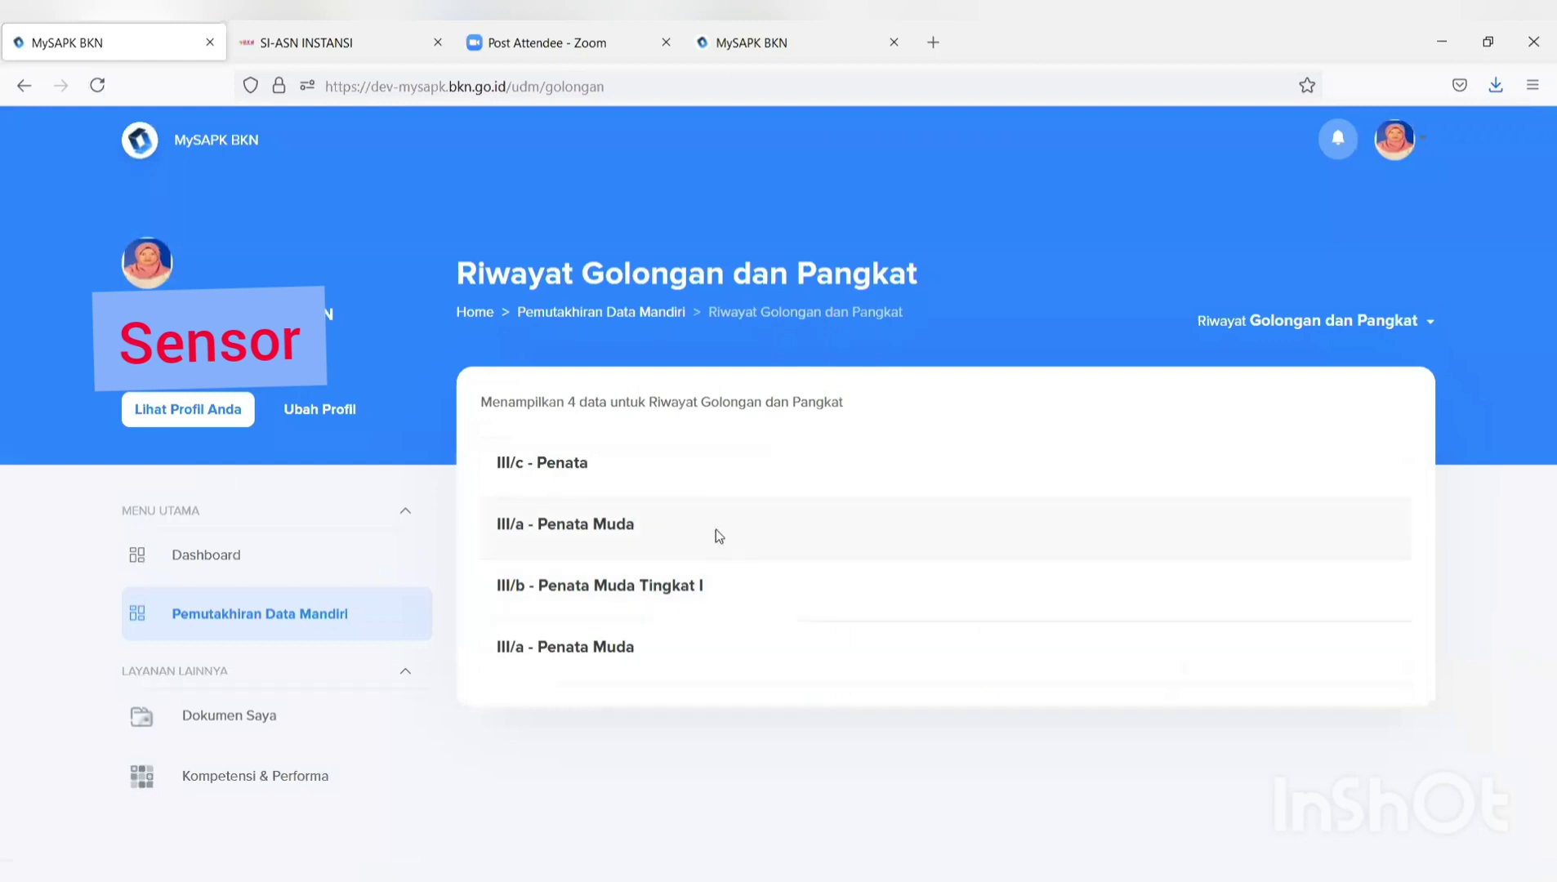
pyautogui.click(715, 532)
pyautogui.click(797, 634)
pyautogui.click(772, 590)
pyautogui.click(780, 632)
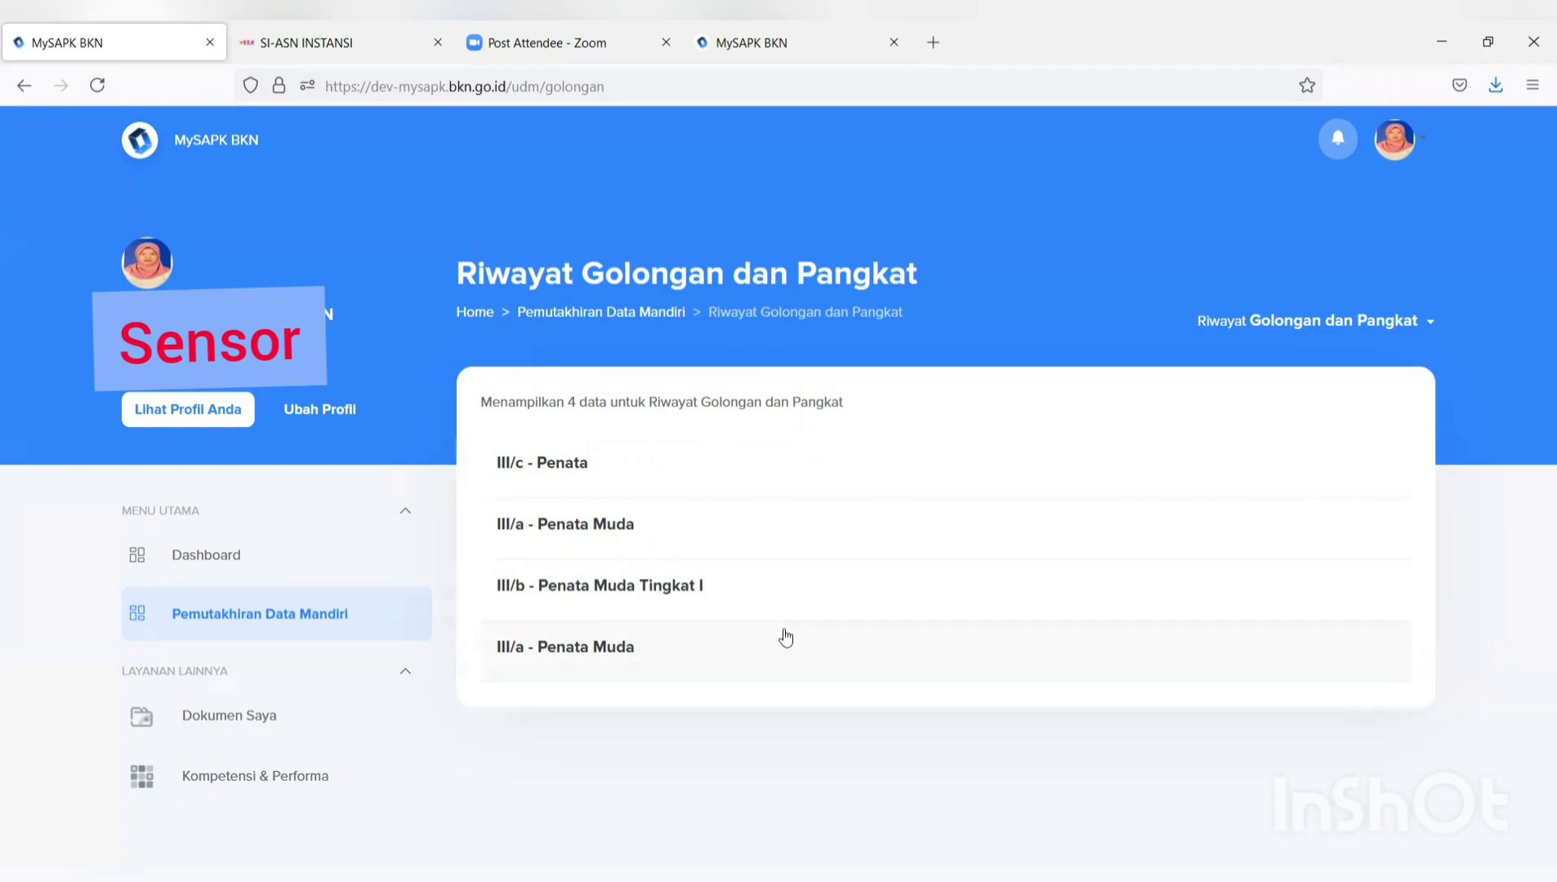
pyautogui.click(624, 313)
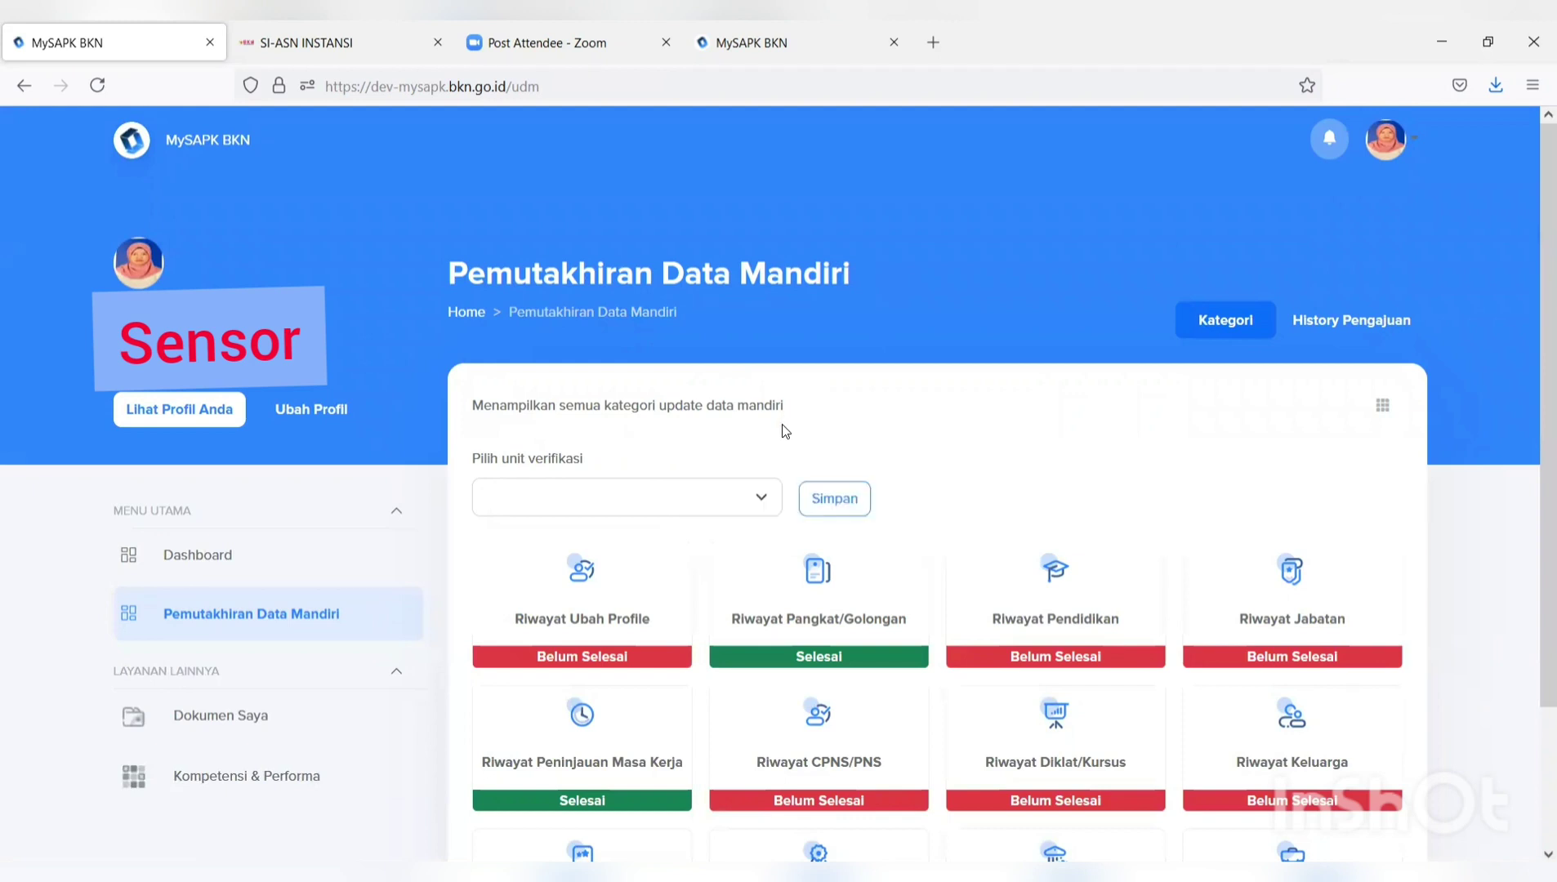
# Go to the Riwayat Pendidikan page listing five entries, from S-2 Magister down to Sekolah Dasar.
pyautogui.scroll(-2, 1010, 452)
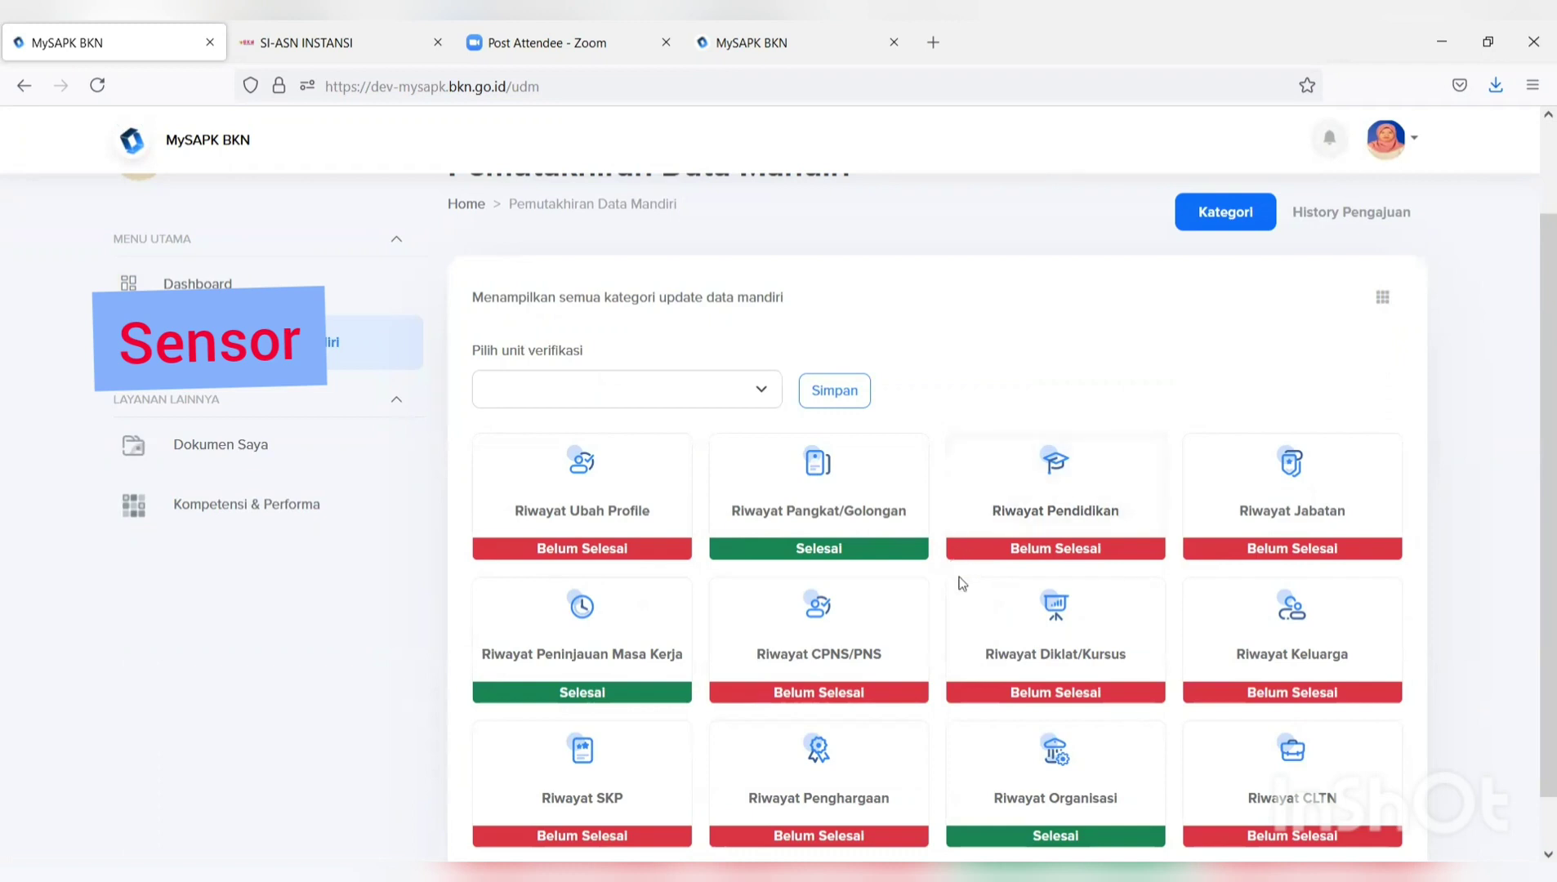
pyautogui.scroll(-1, 954, 579)
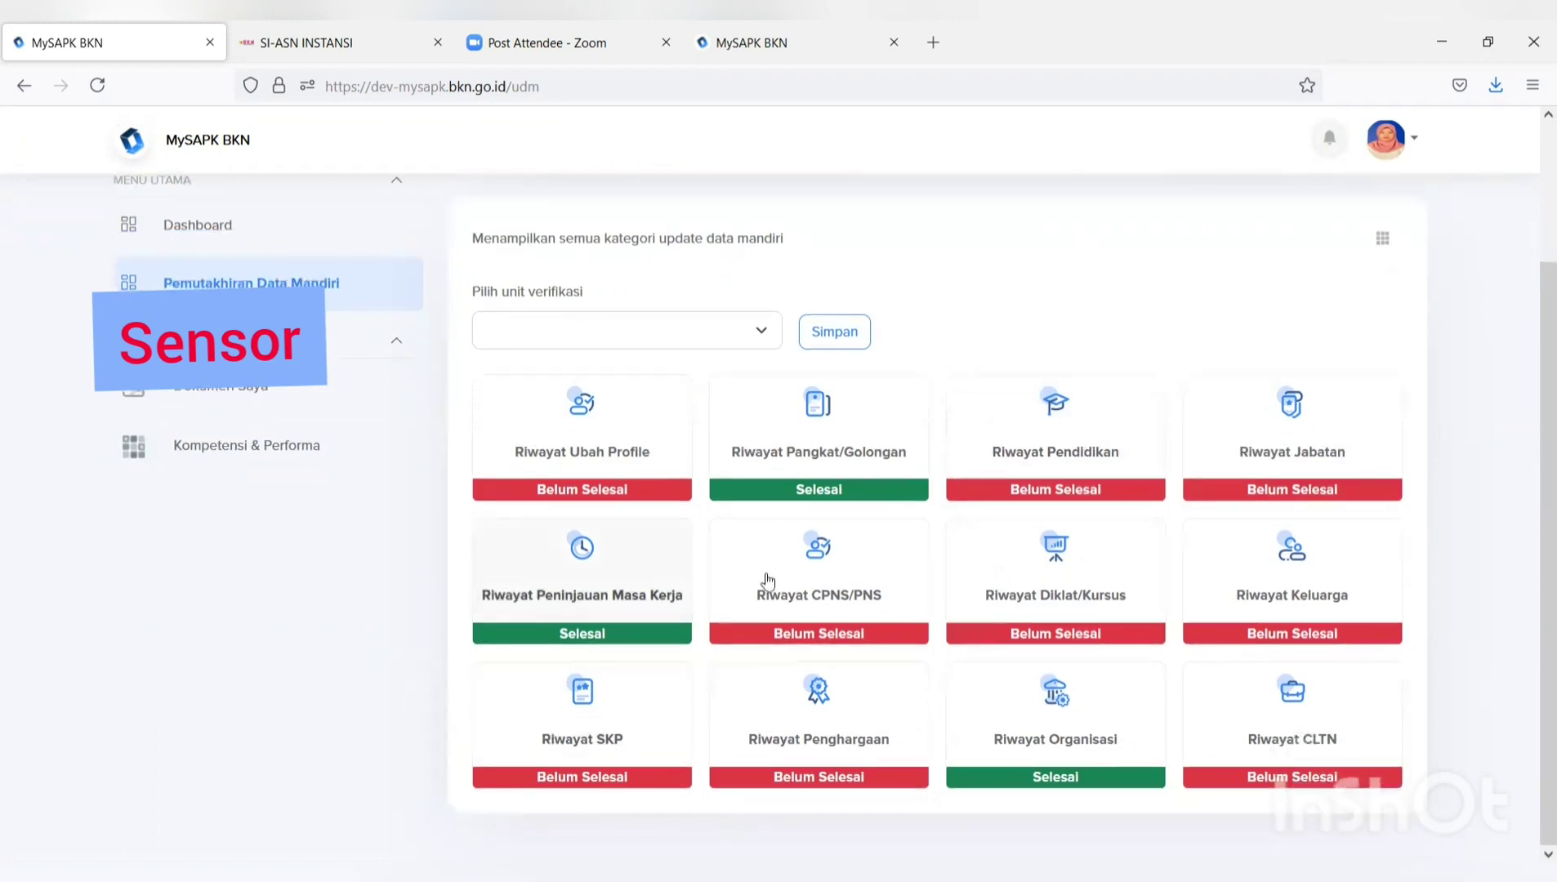
pyautogui.click(1050, 460)
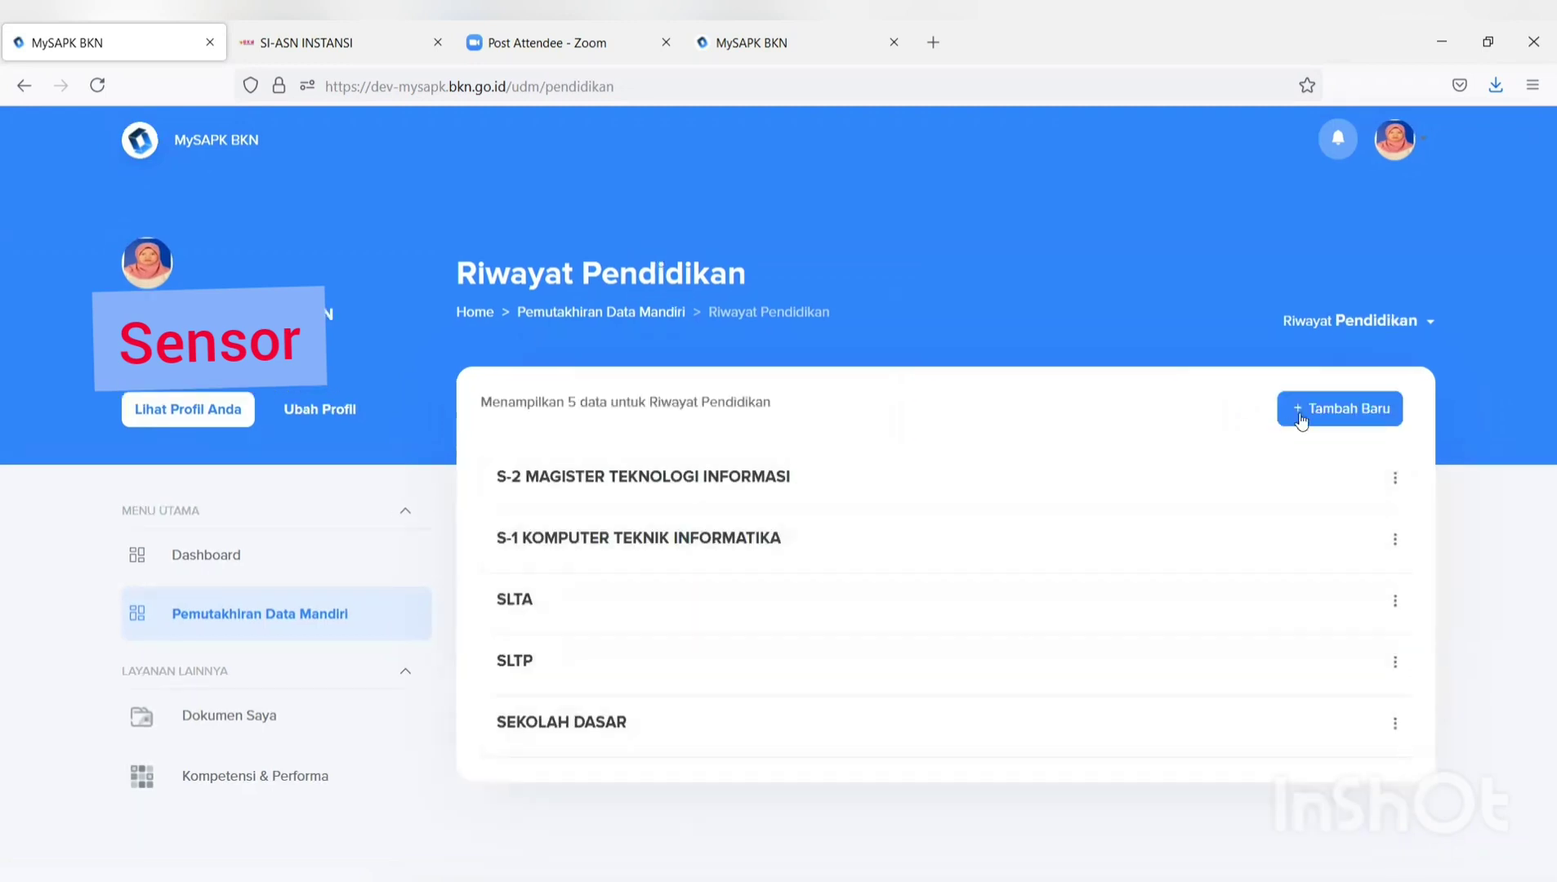
# Start a new education record: level S-3/Doktor, Pendidikan S-3/DOKTOR, institution UNIVERSITAS INDONESIA.
pyautogui.click(1312, 416)
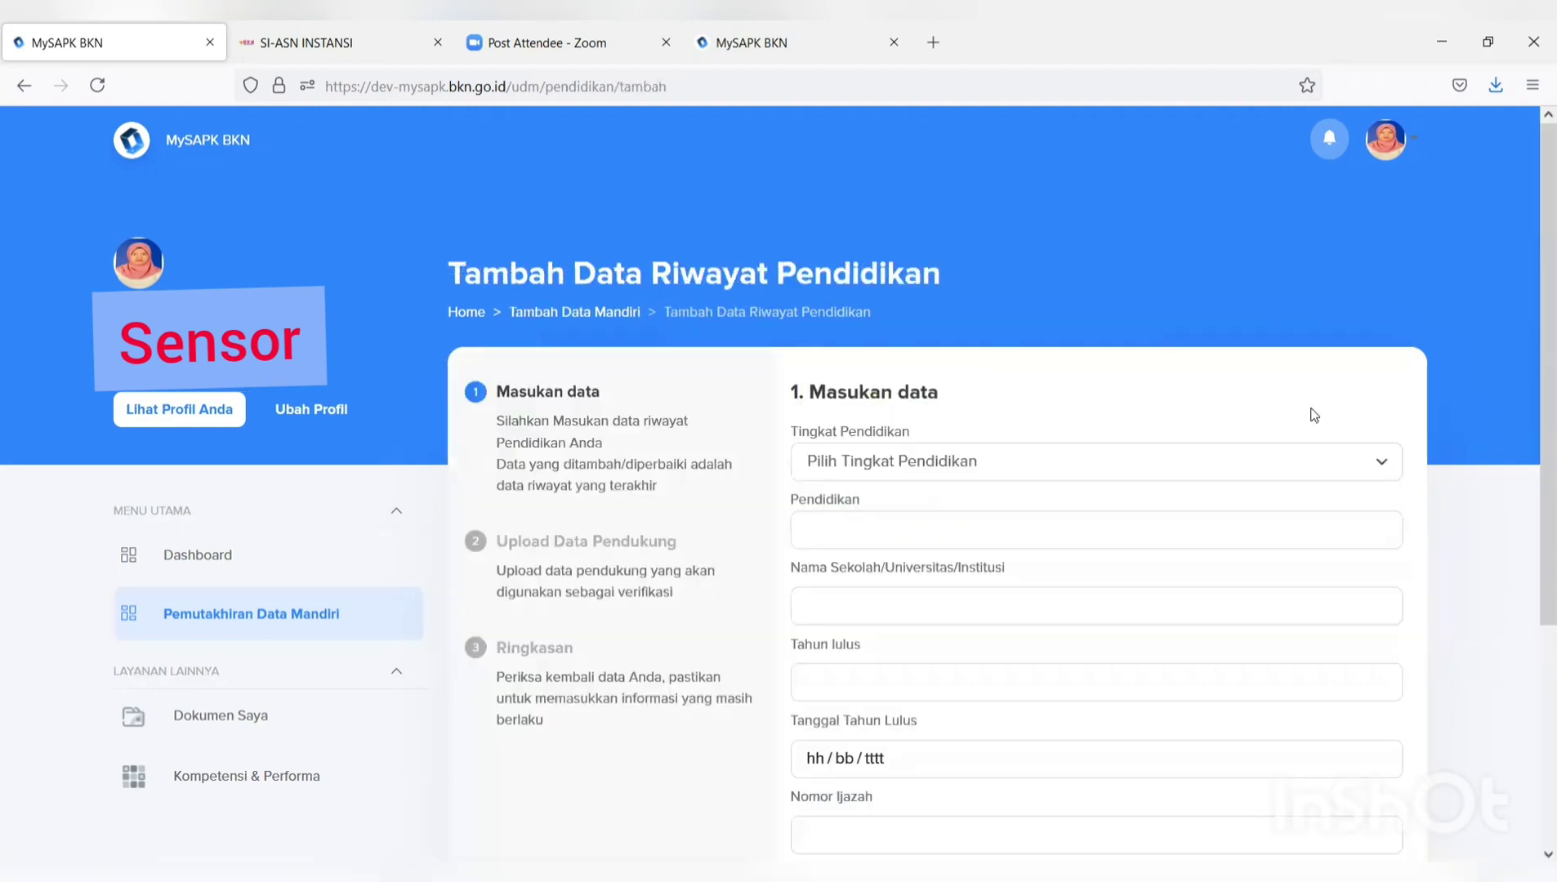
pyautogui.click(1274, 455)
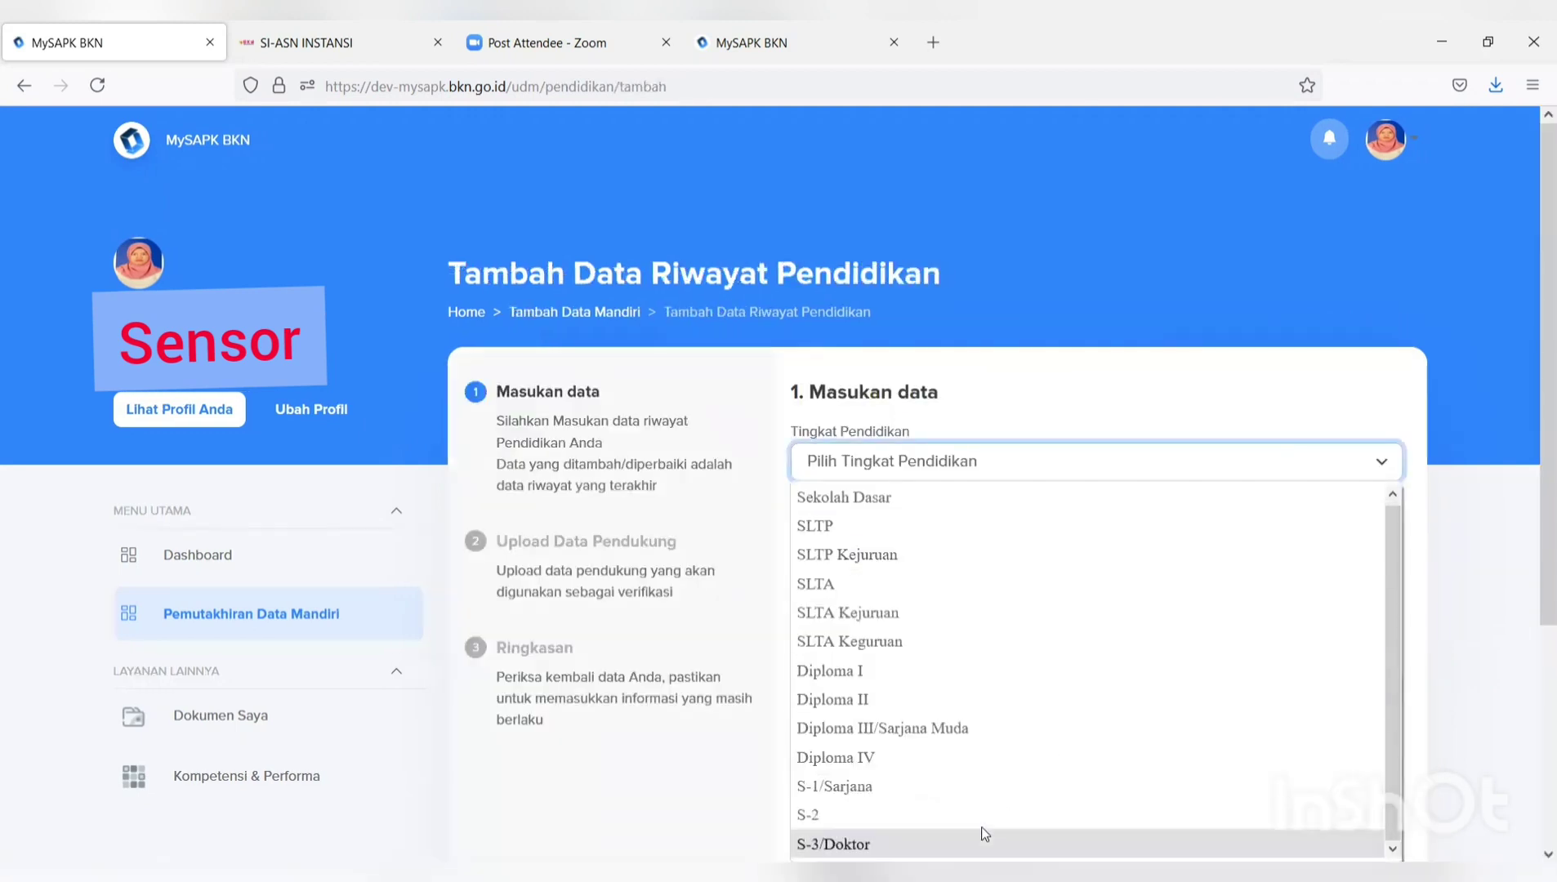
pyautogui.click(982, 827)
pyautogui.click(874, 537)
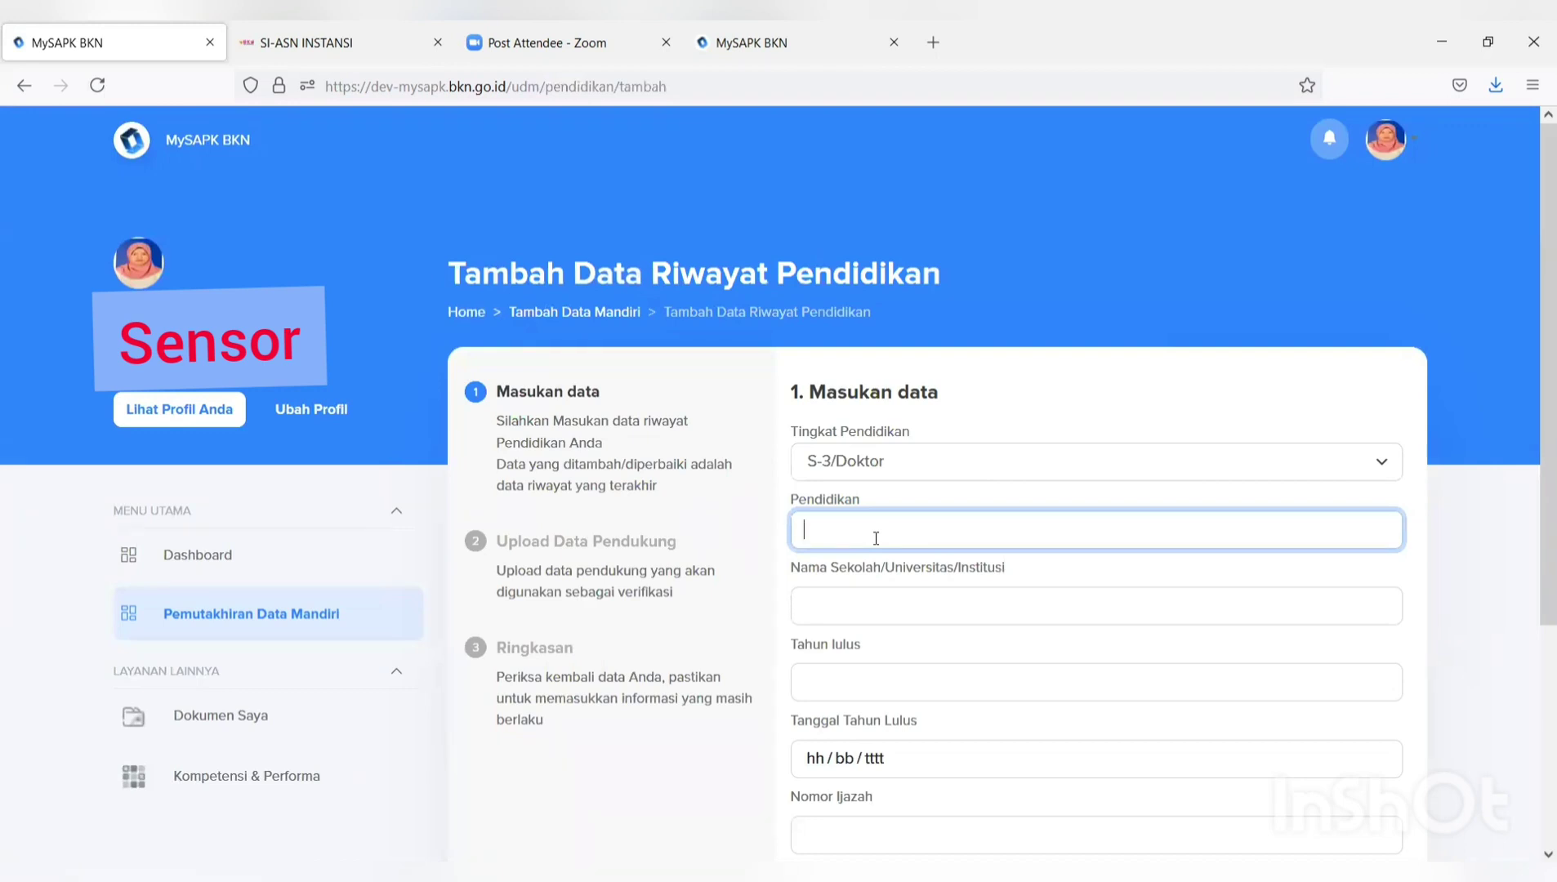
pyautogui.write('dok')
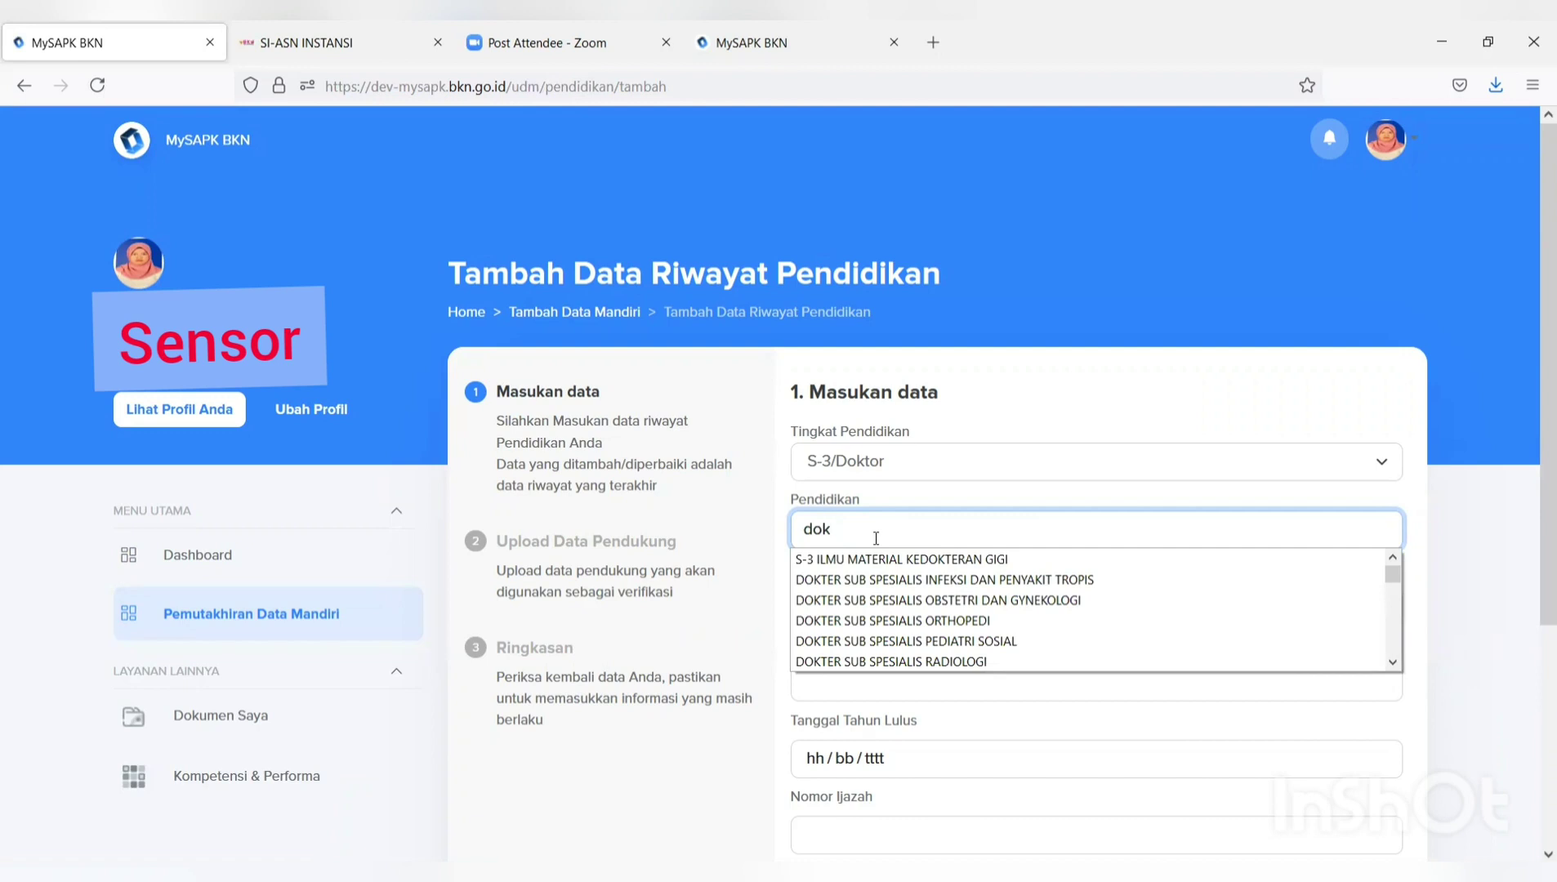
pyautogui.write('tor')
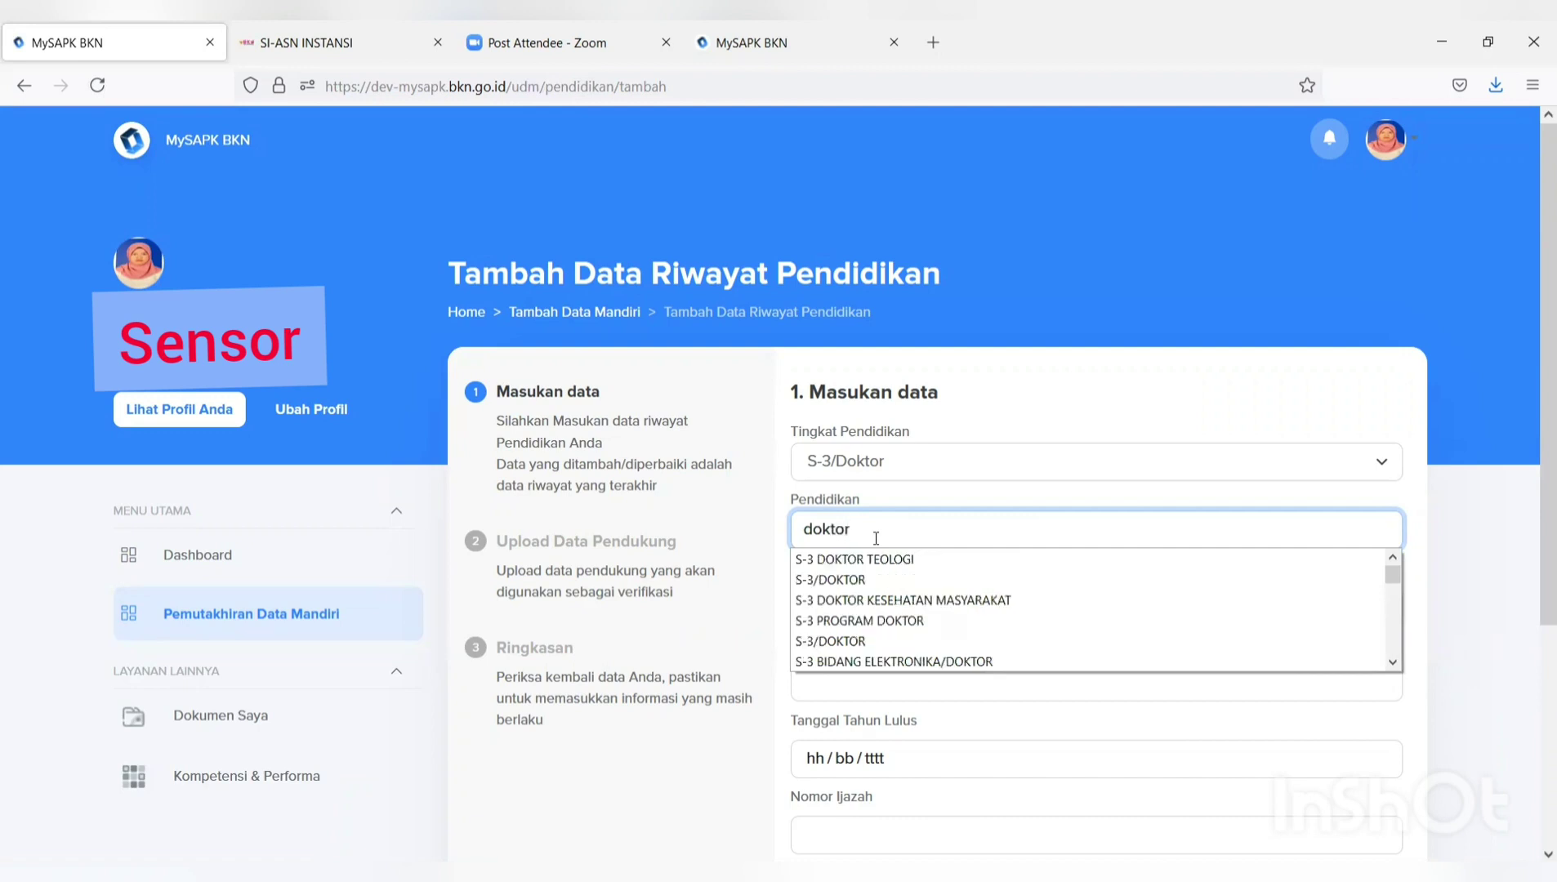
pyautogui.click(833, 579)
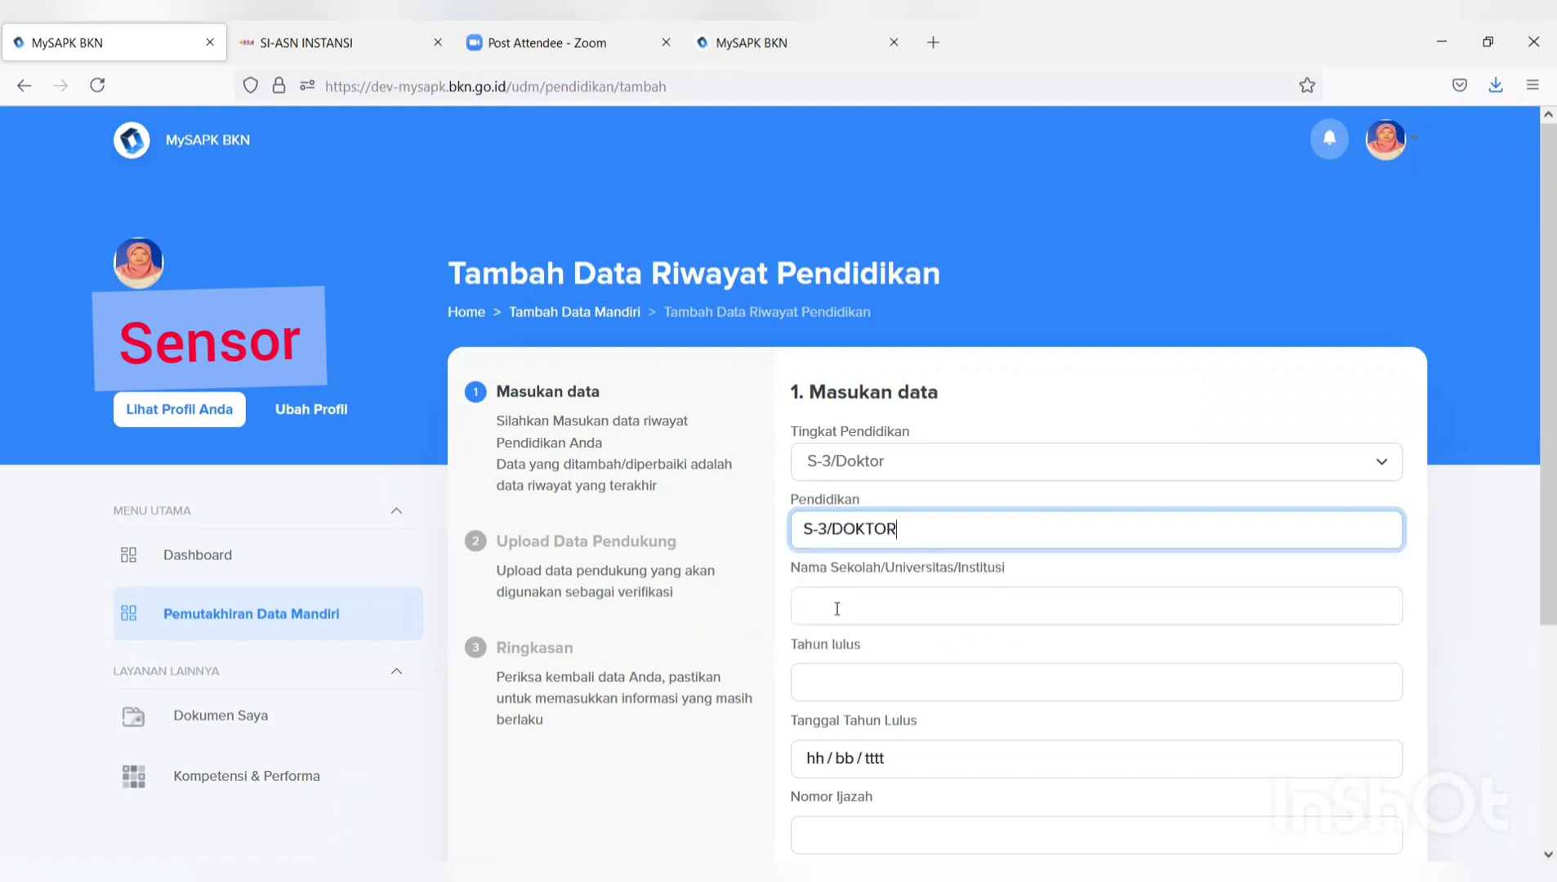
pyautogui.click(837, 609)
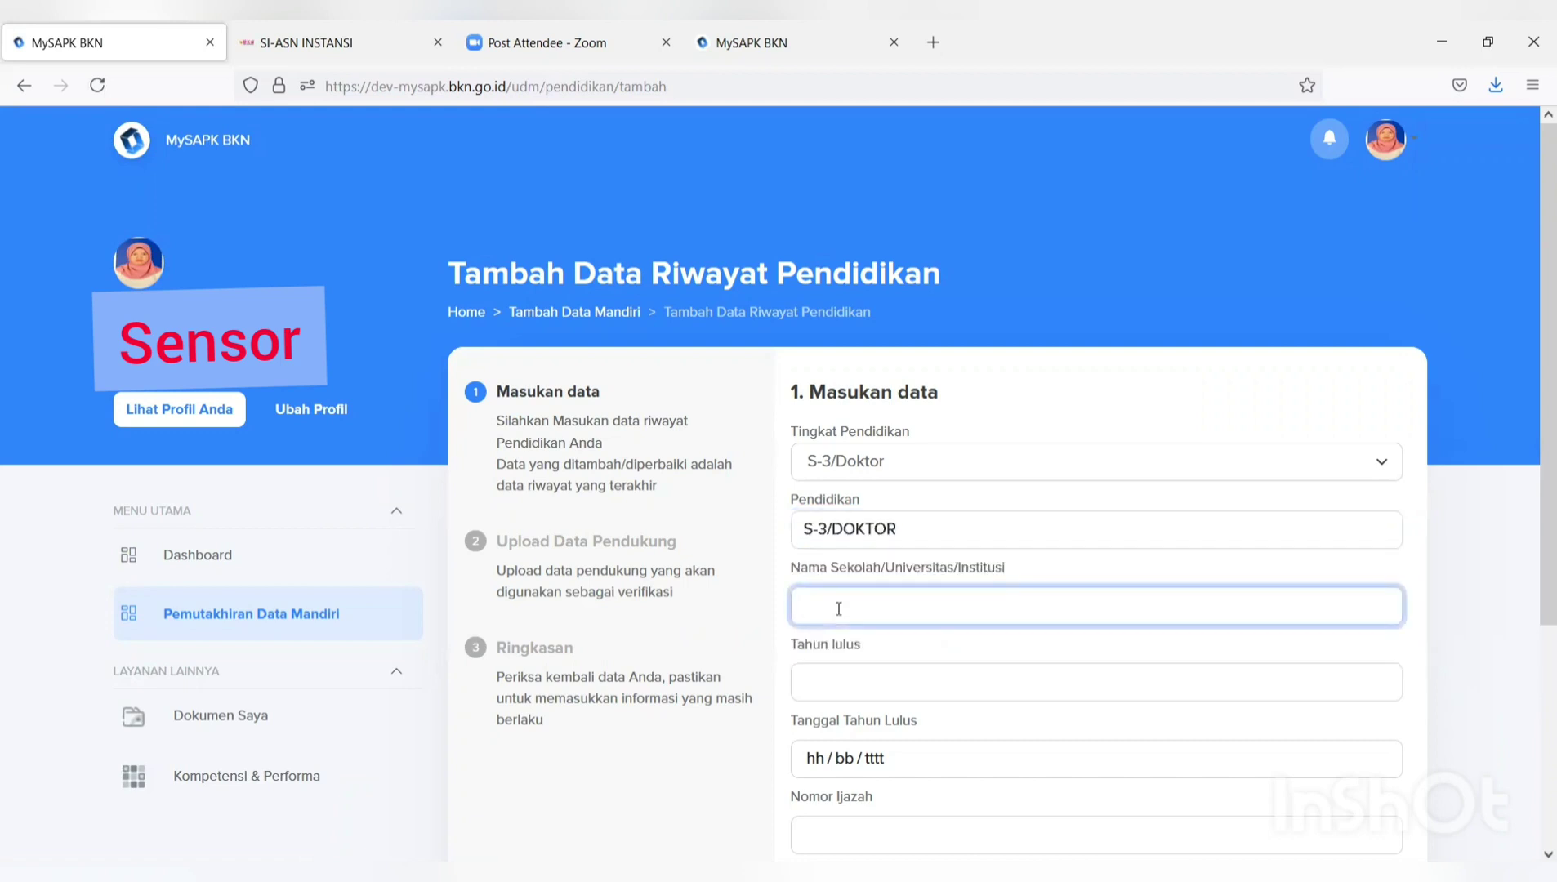
pyautogui.write('UNI')
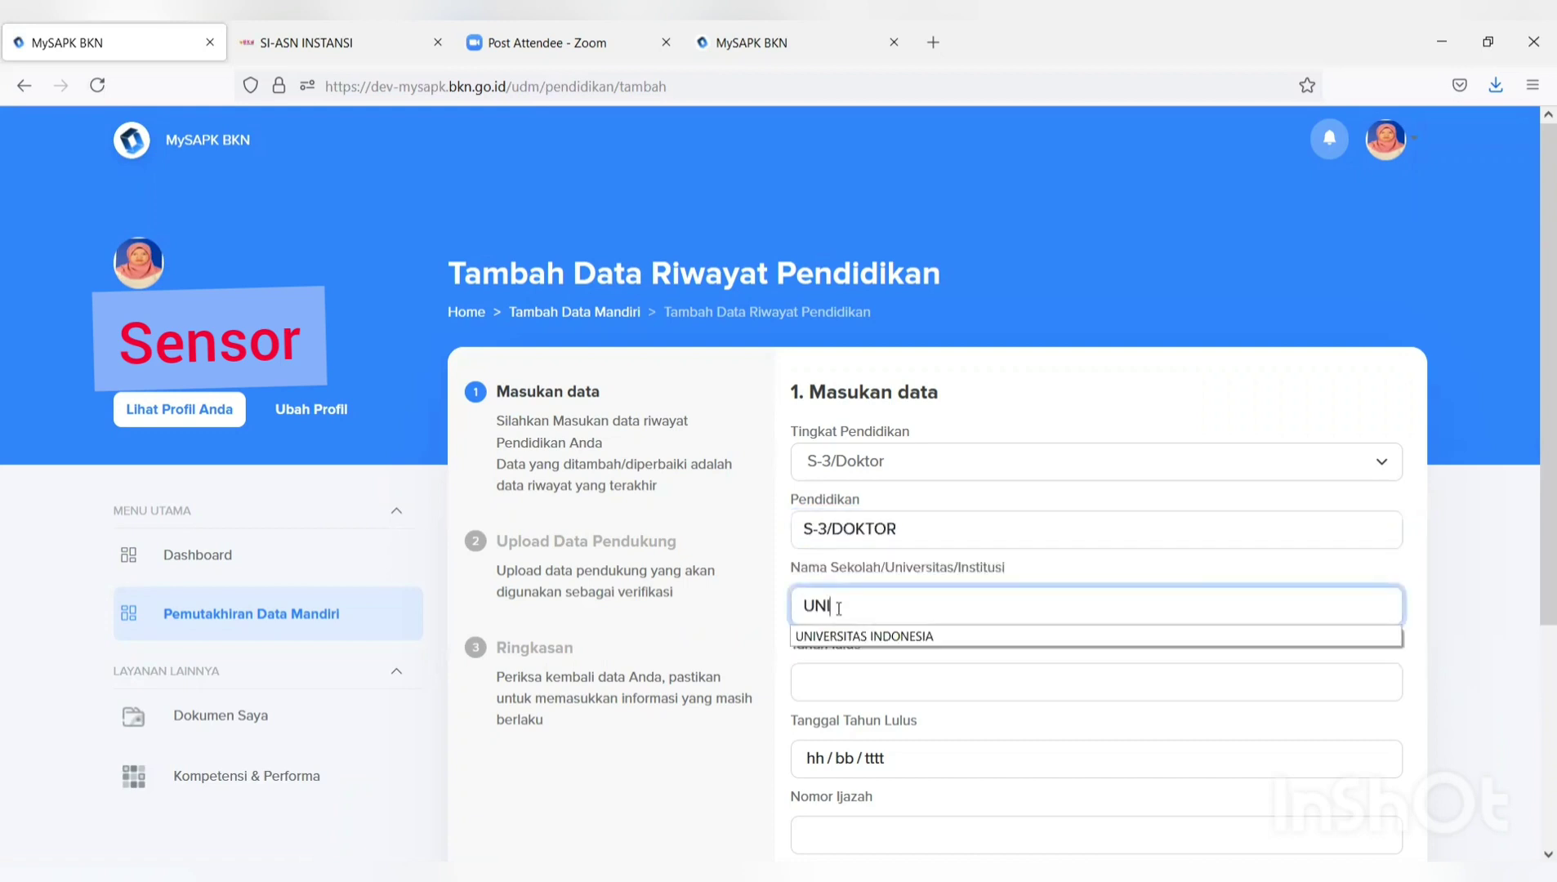
pyautogui.click(844, 637)
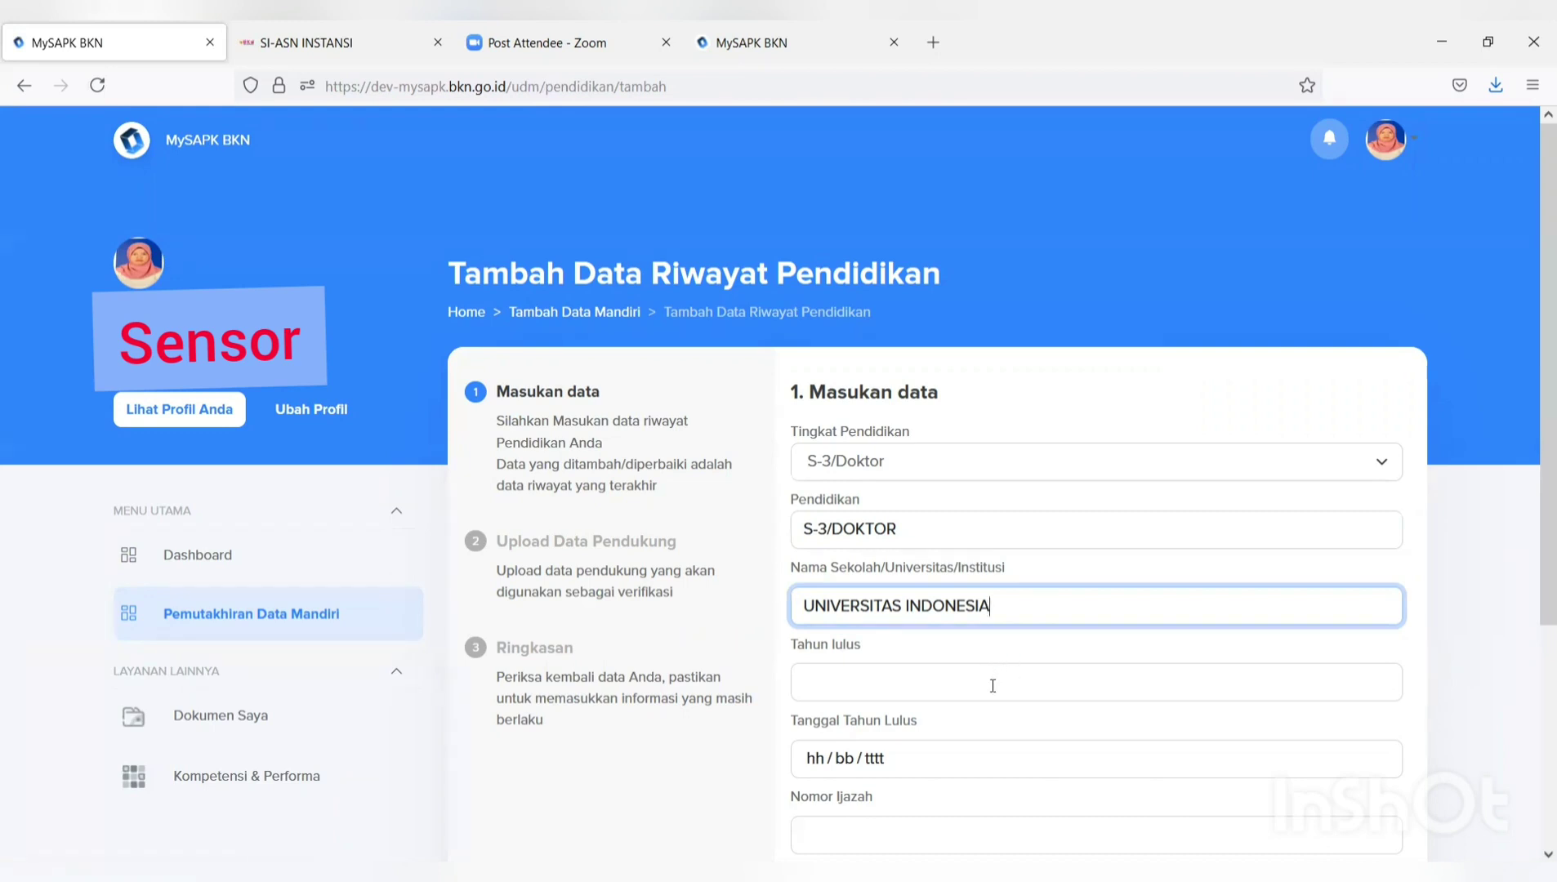
# Set the graduation year to 2021 and the graduation date to 11 July 2021.
pyautogui.click(940, 685)
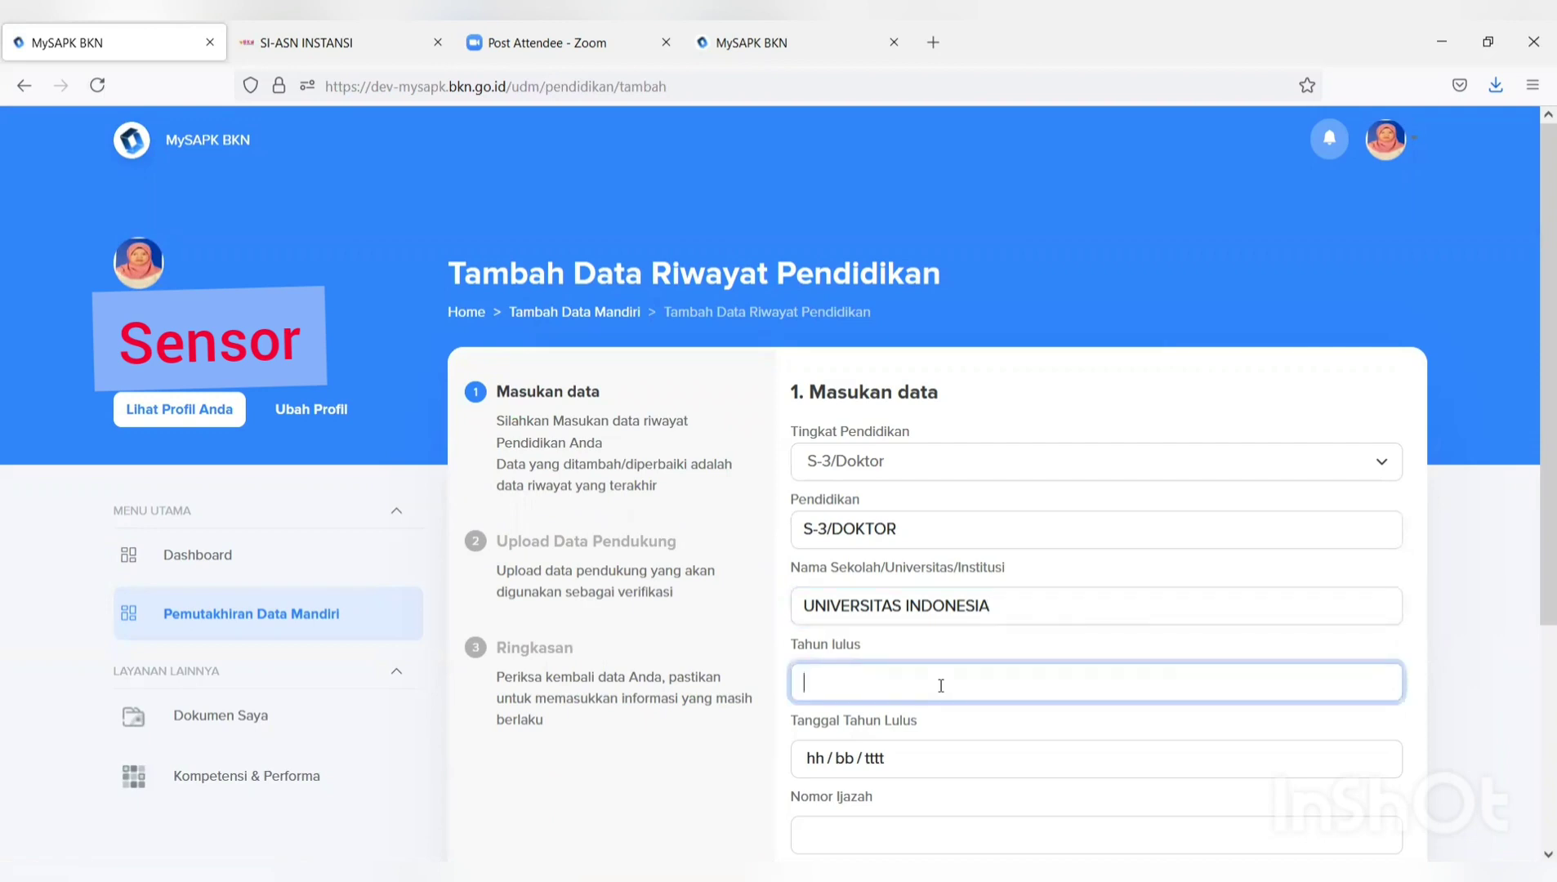
pyautogui.write('20')
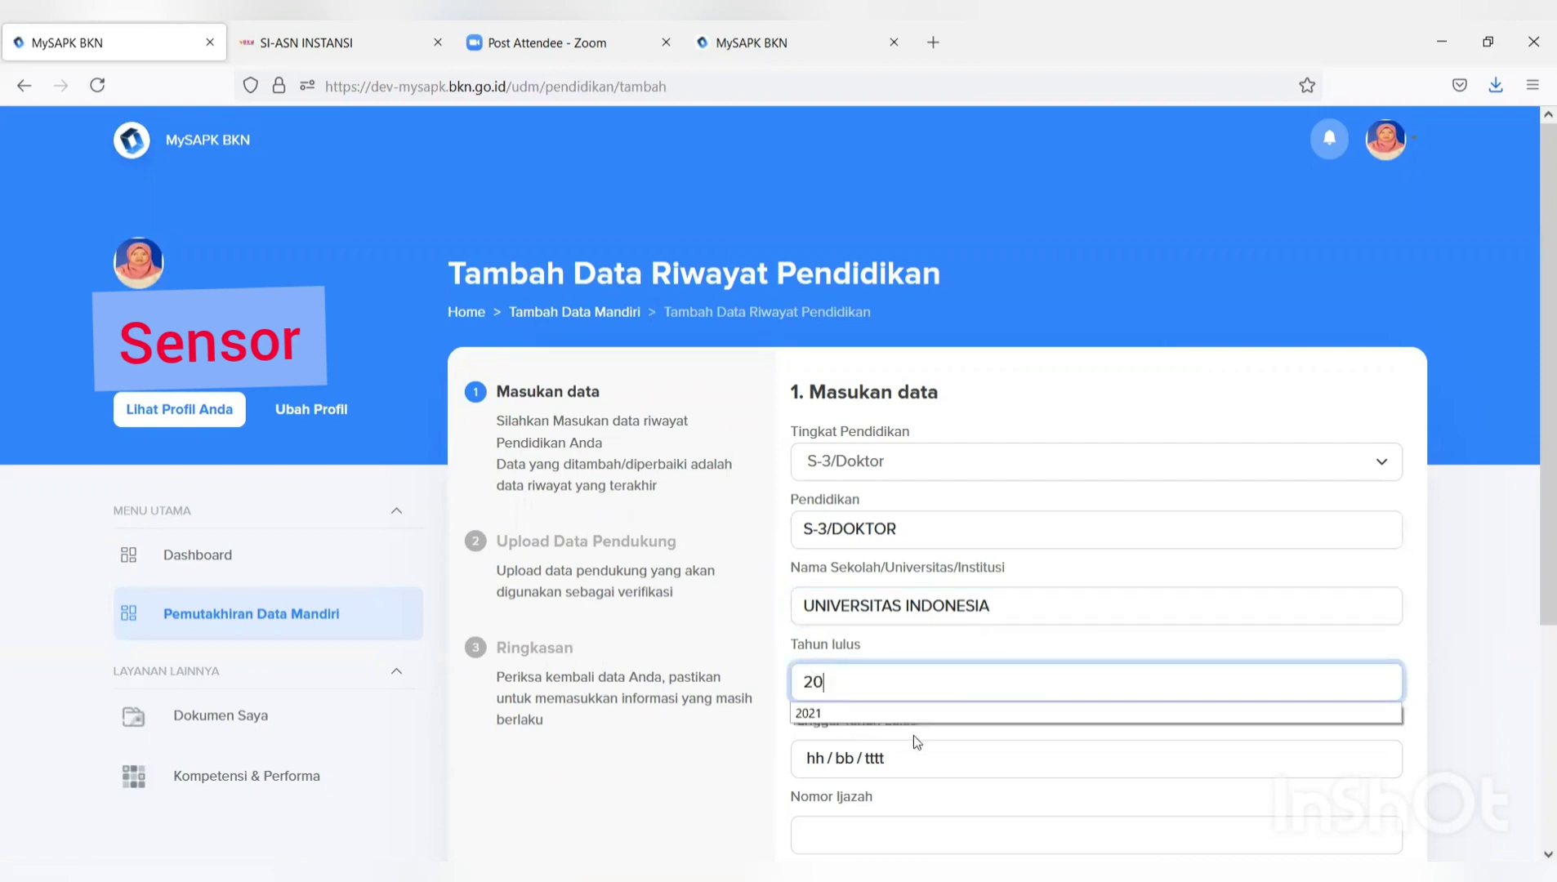
pyautogui.click(924, 715)
pyautogui.click(898, 766)
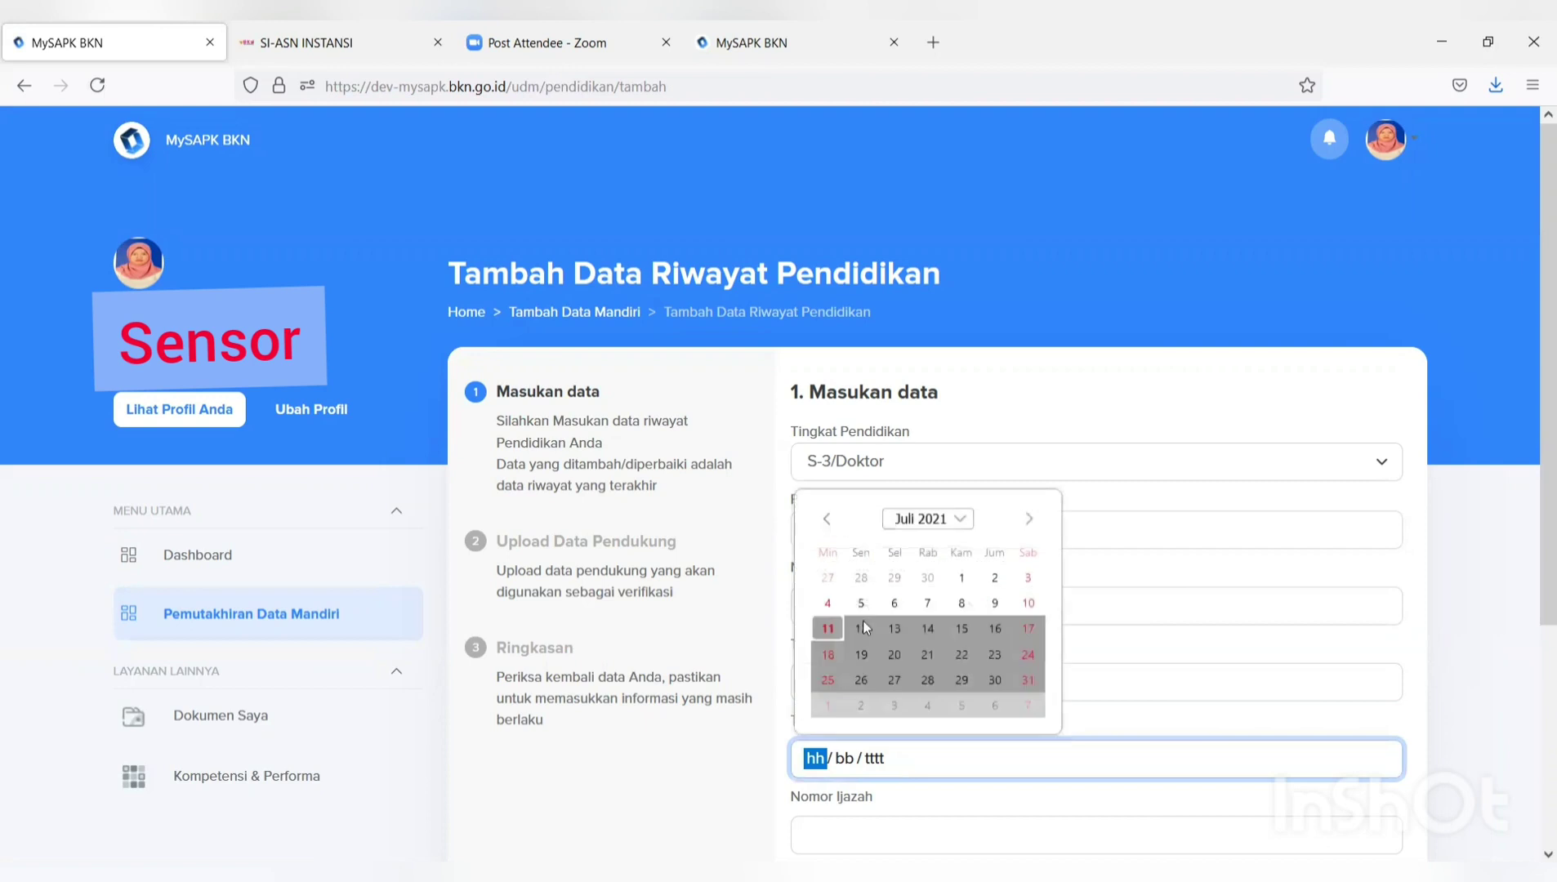
pyautogui.click(828, 628)
# Enter certificate number 'kk' and front title DR, then continue to supporting documents.
pyautogui.scroll(-3, 875, 583)
pyautogui.click(874, 522)
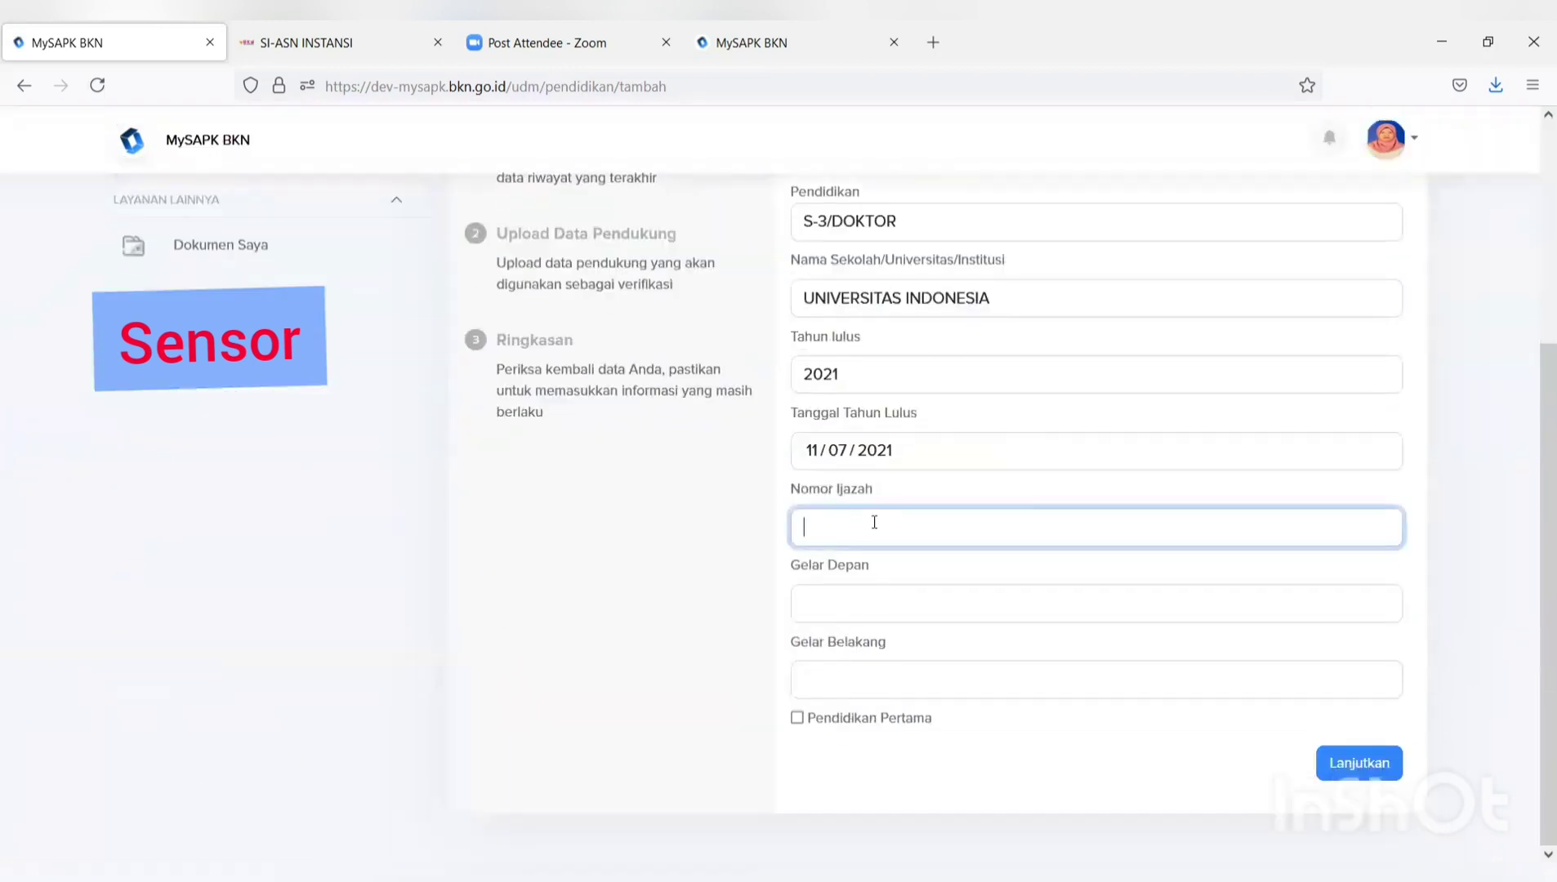
pyautogui.write('kk')
pyautogui.click(866, 614)
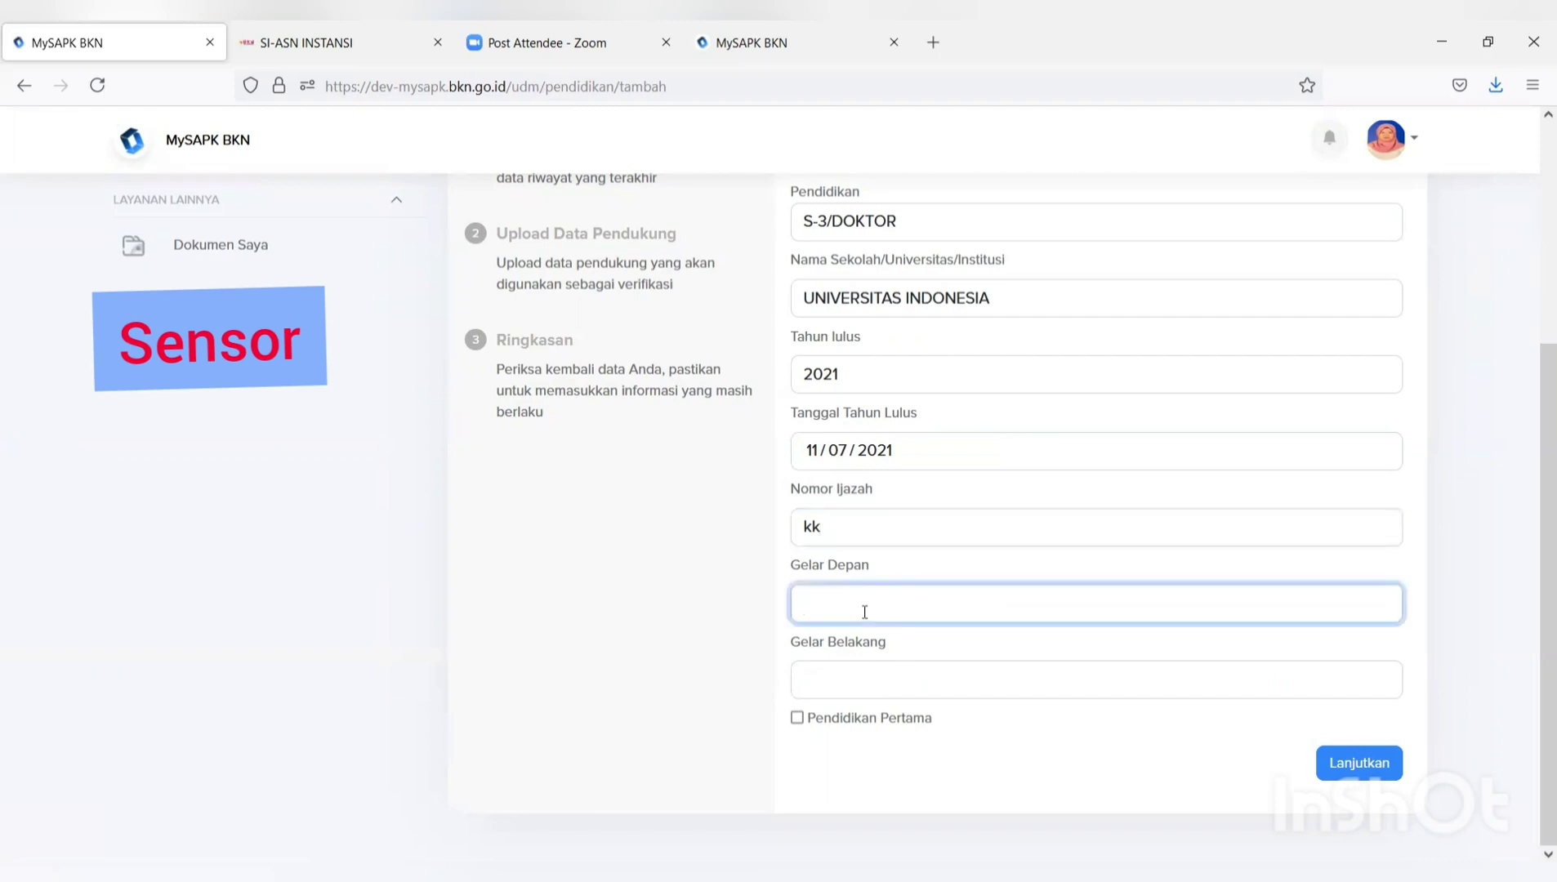
pyautogui.click(843, 685)
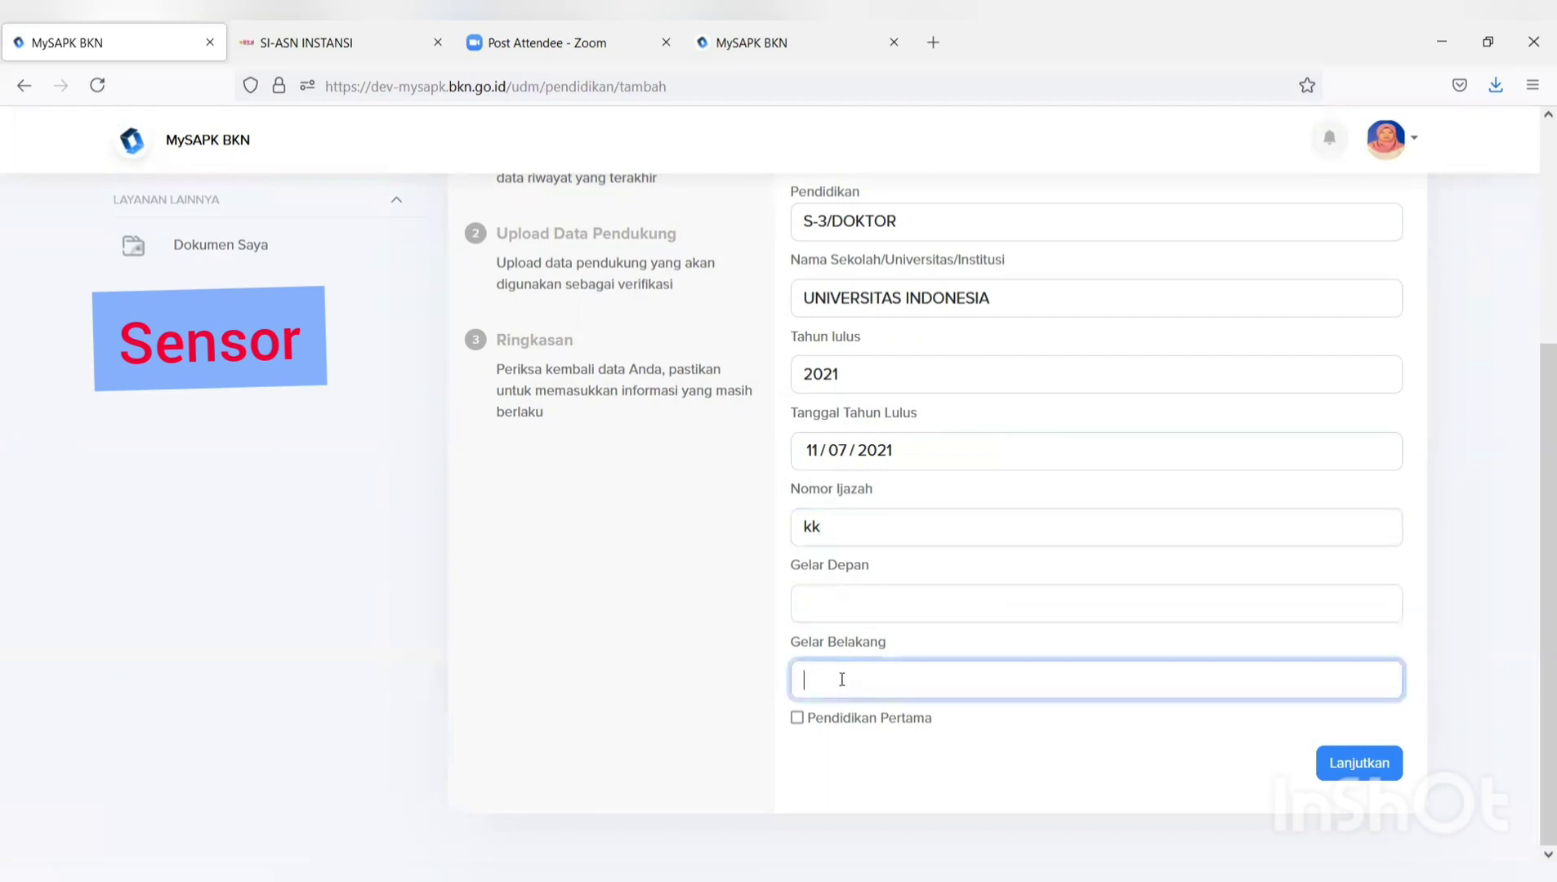
pyautogui.click(827, 602)
pyautogui.write('DR')
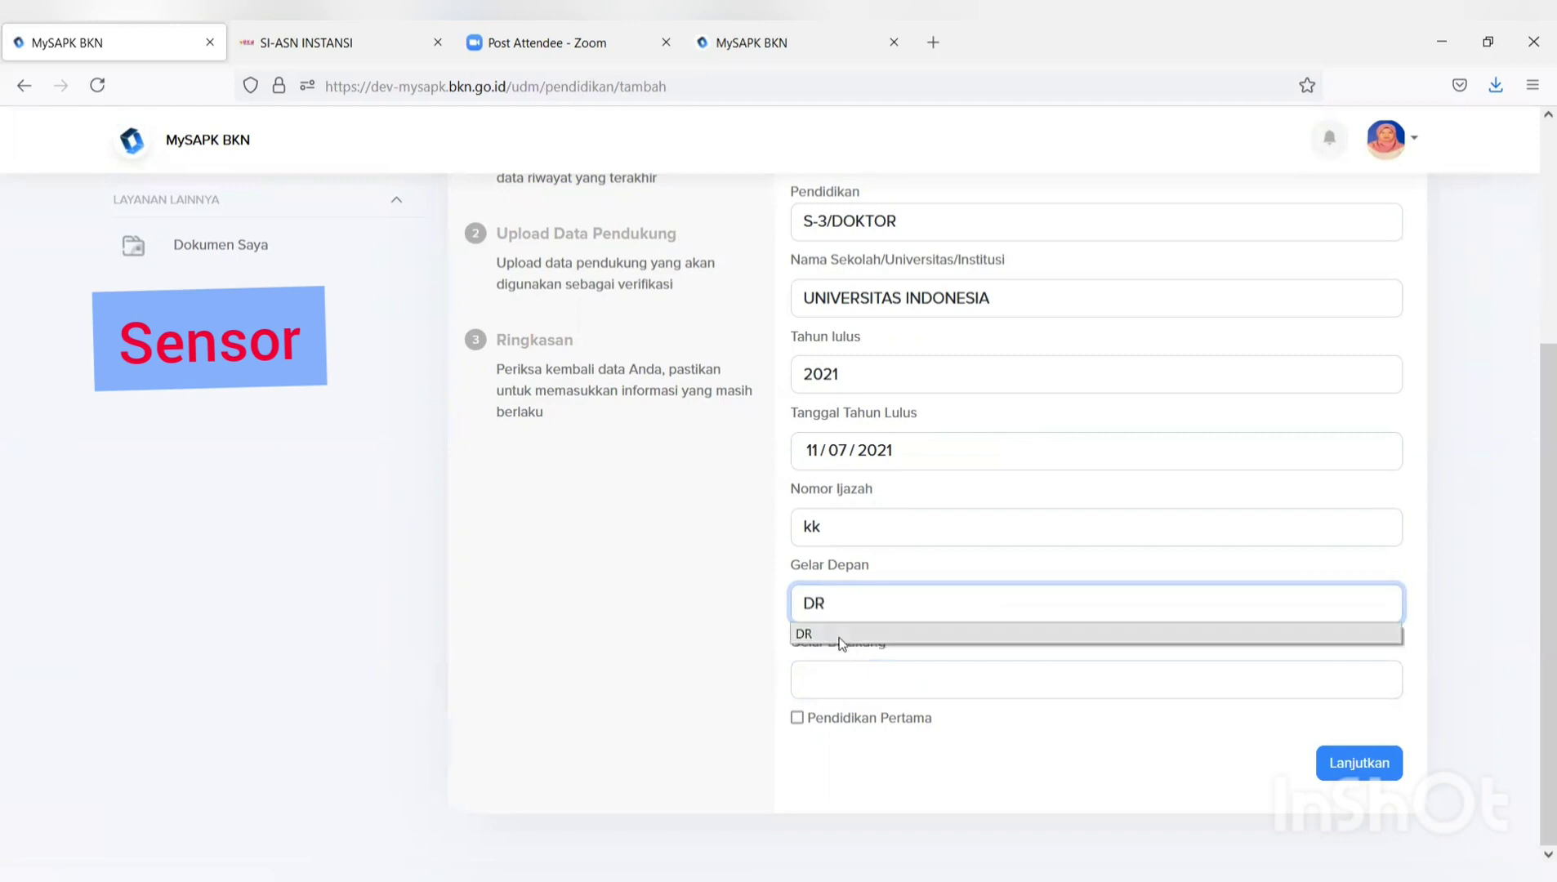
pyautogui.click(841, 637)
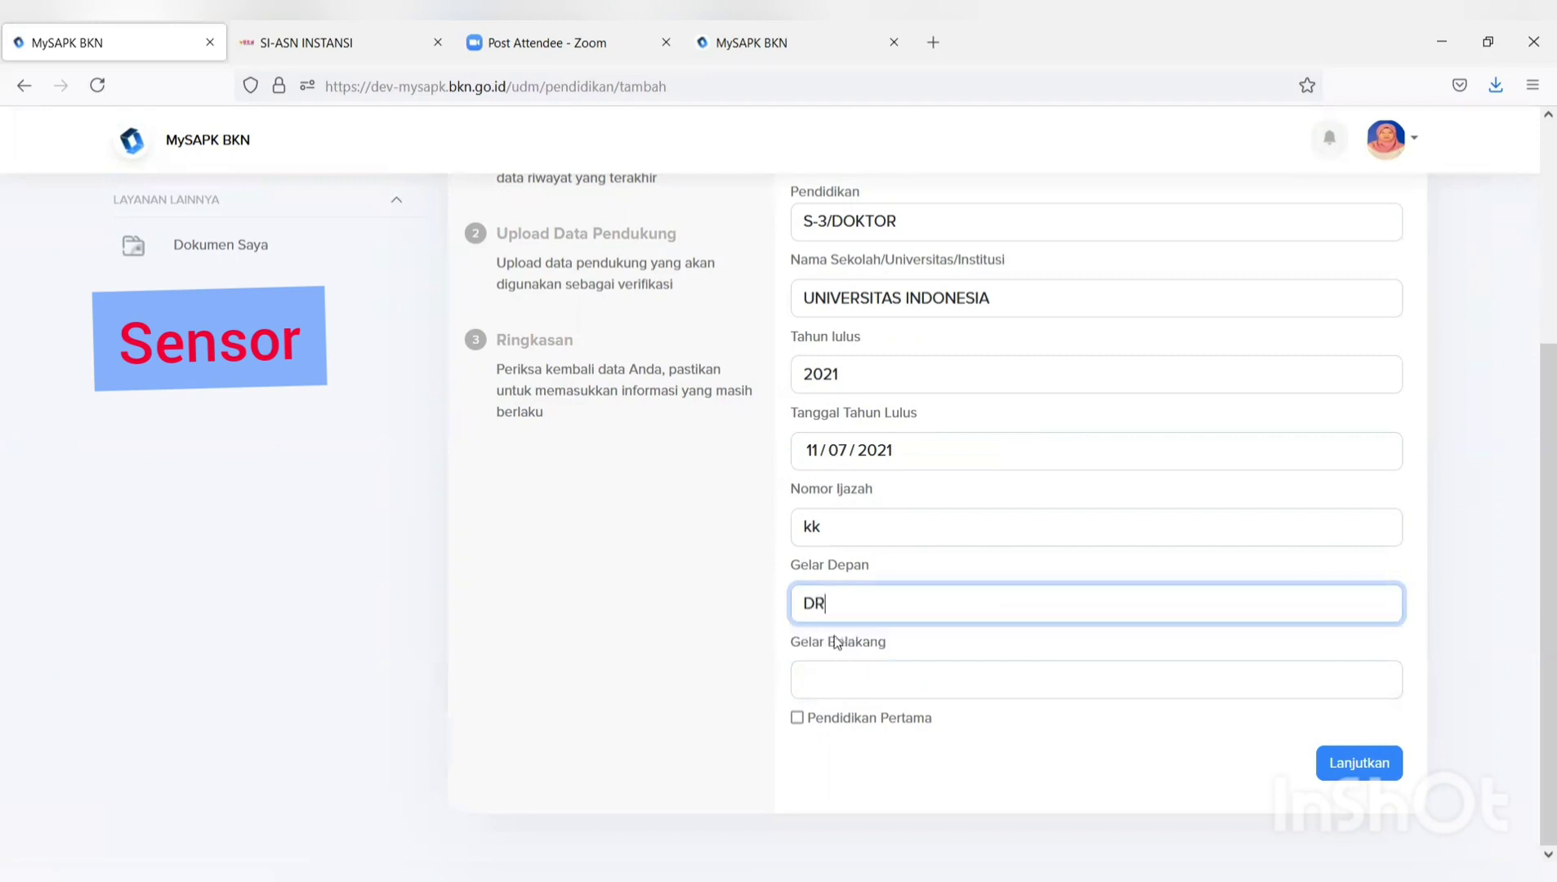
pyautogui.click(1353, 775)
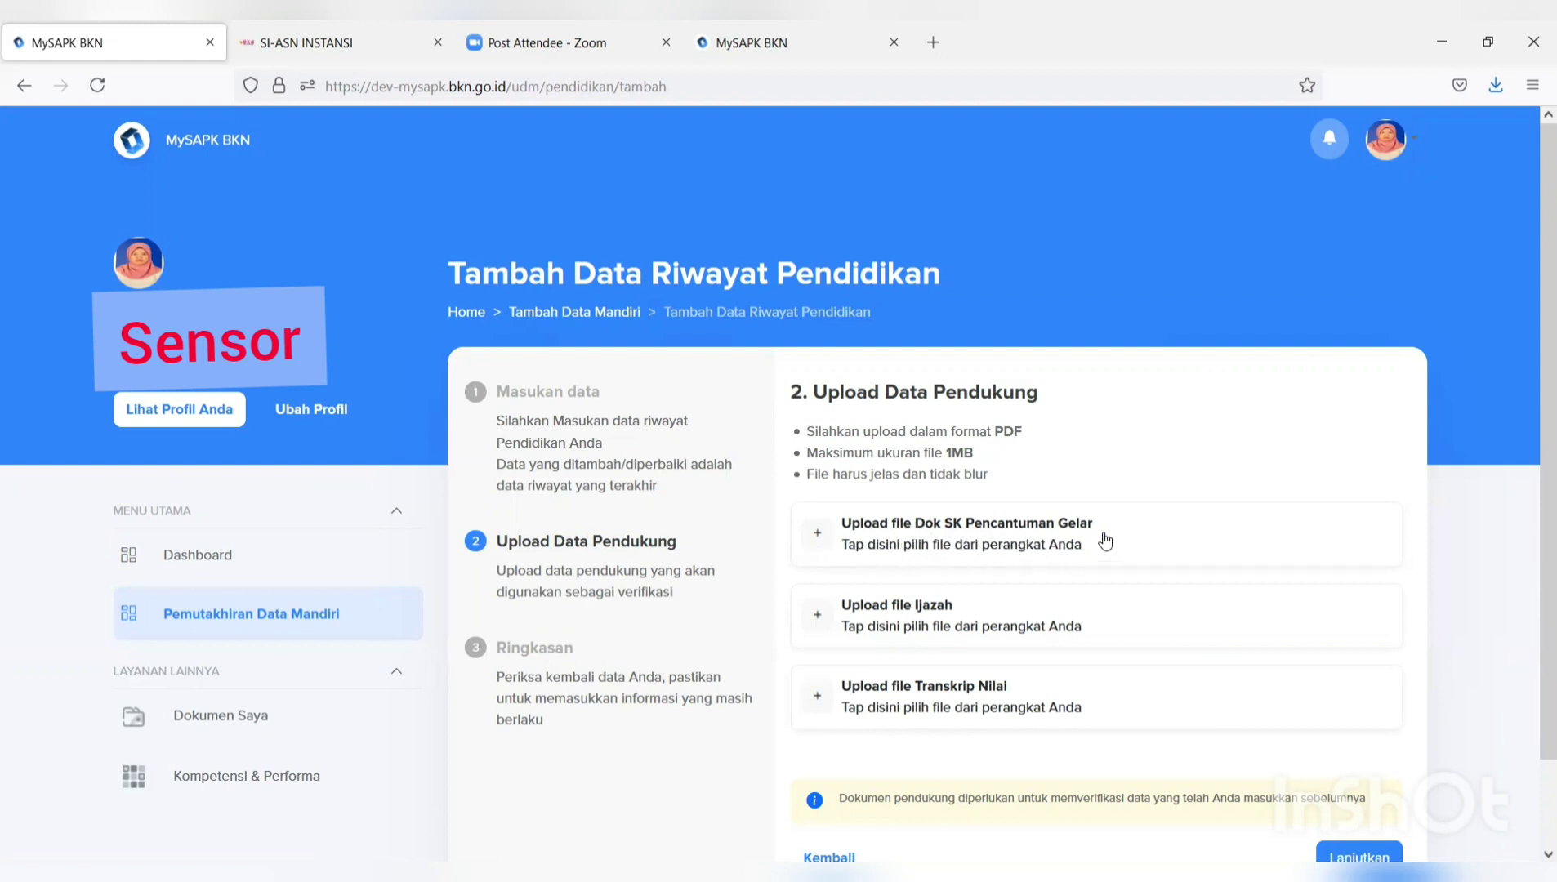
# Upload the FORMULIR TPB PDF for SK Pencantuman Gelar, Ijazah and Transkrip Nilai.
pyautogui.click(1026, 551)
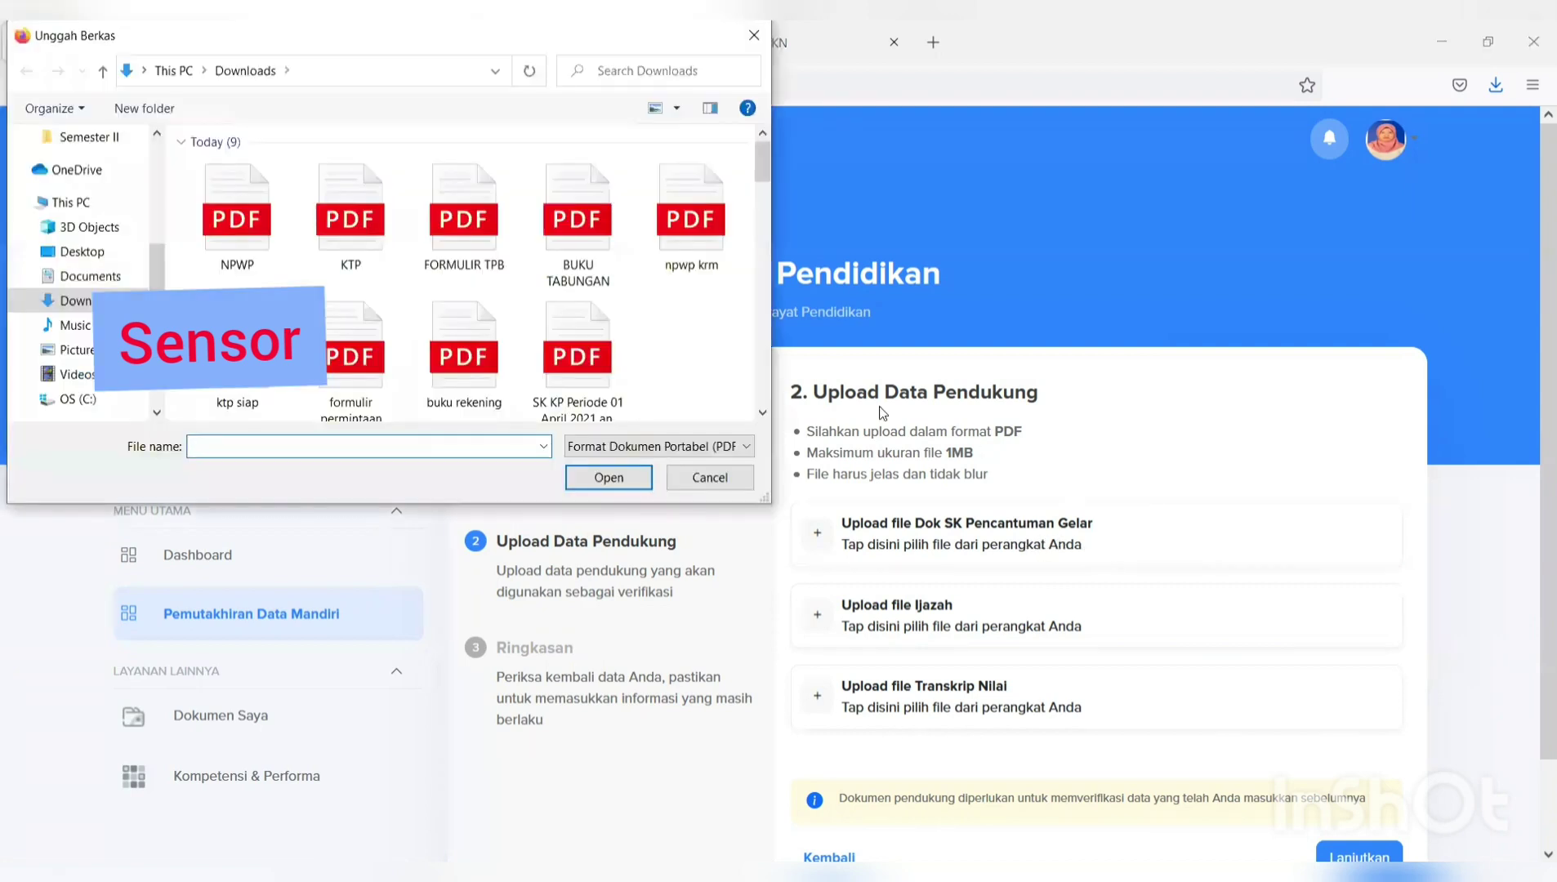
pyautogui.click(452, 246)
pyautogui.click(611, 477)
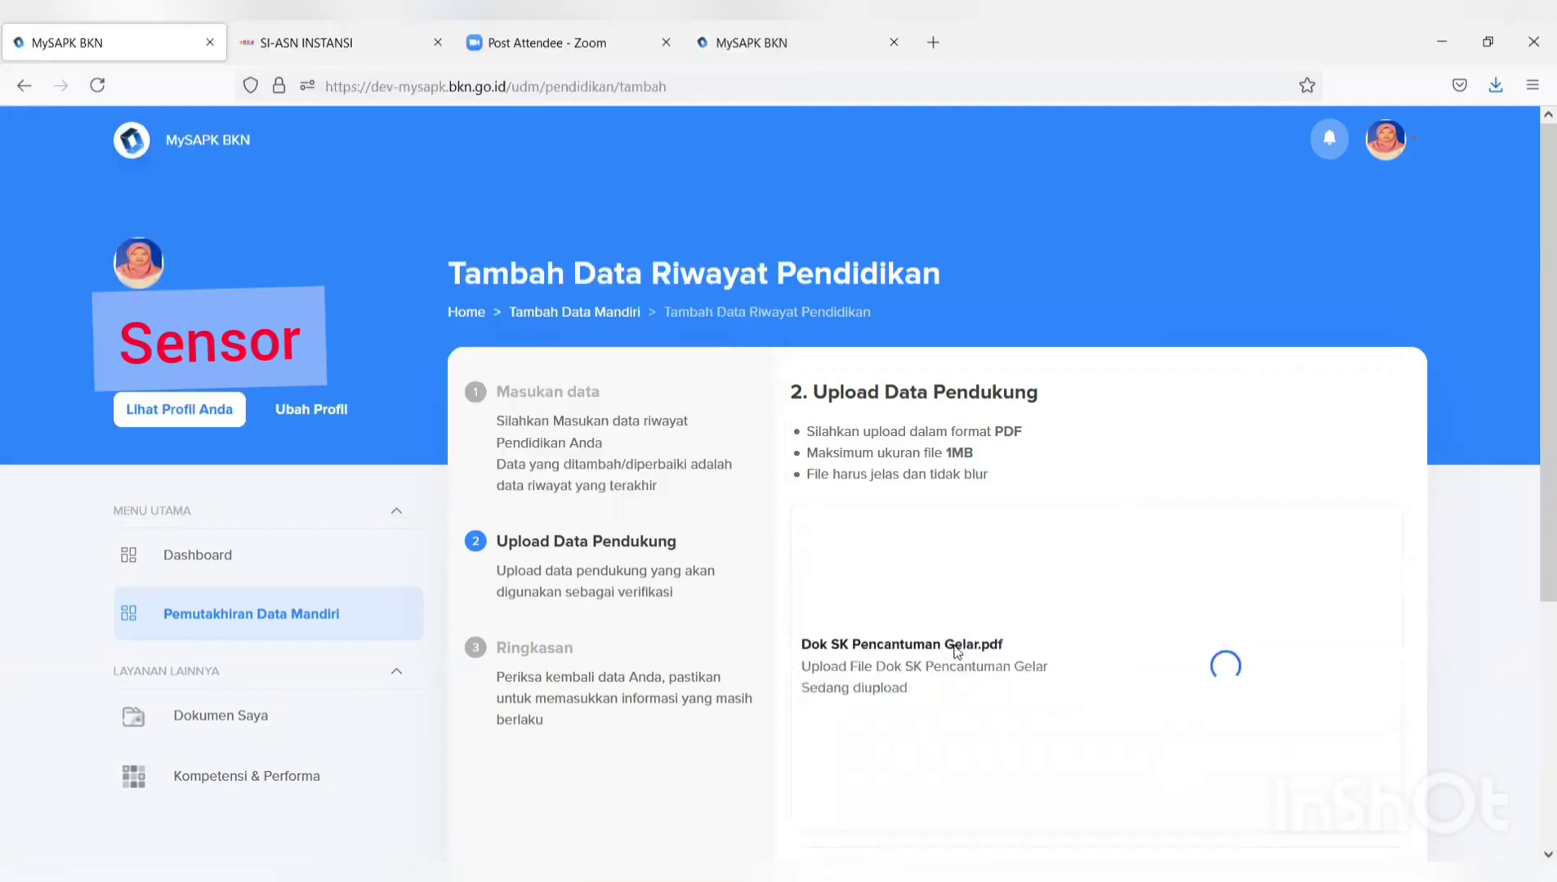
pyautogui.click(909, 519)
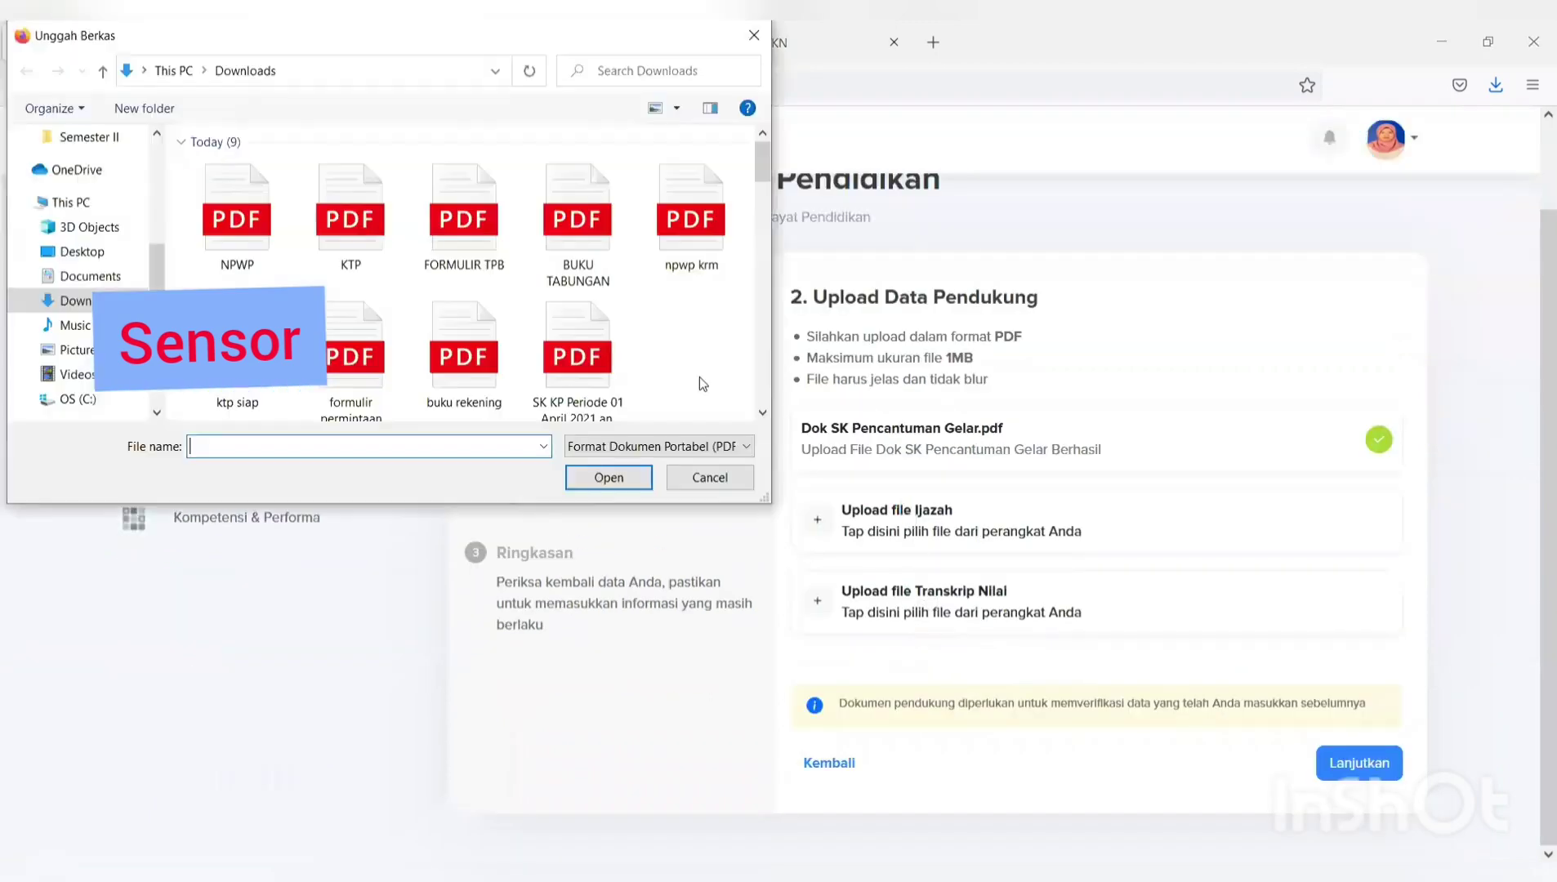
pyautogui.click(456, 242)
pyautogui.click(628, 481)
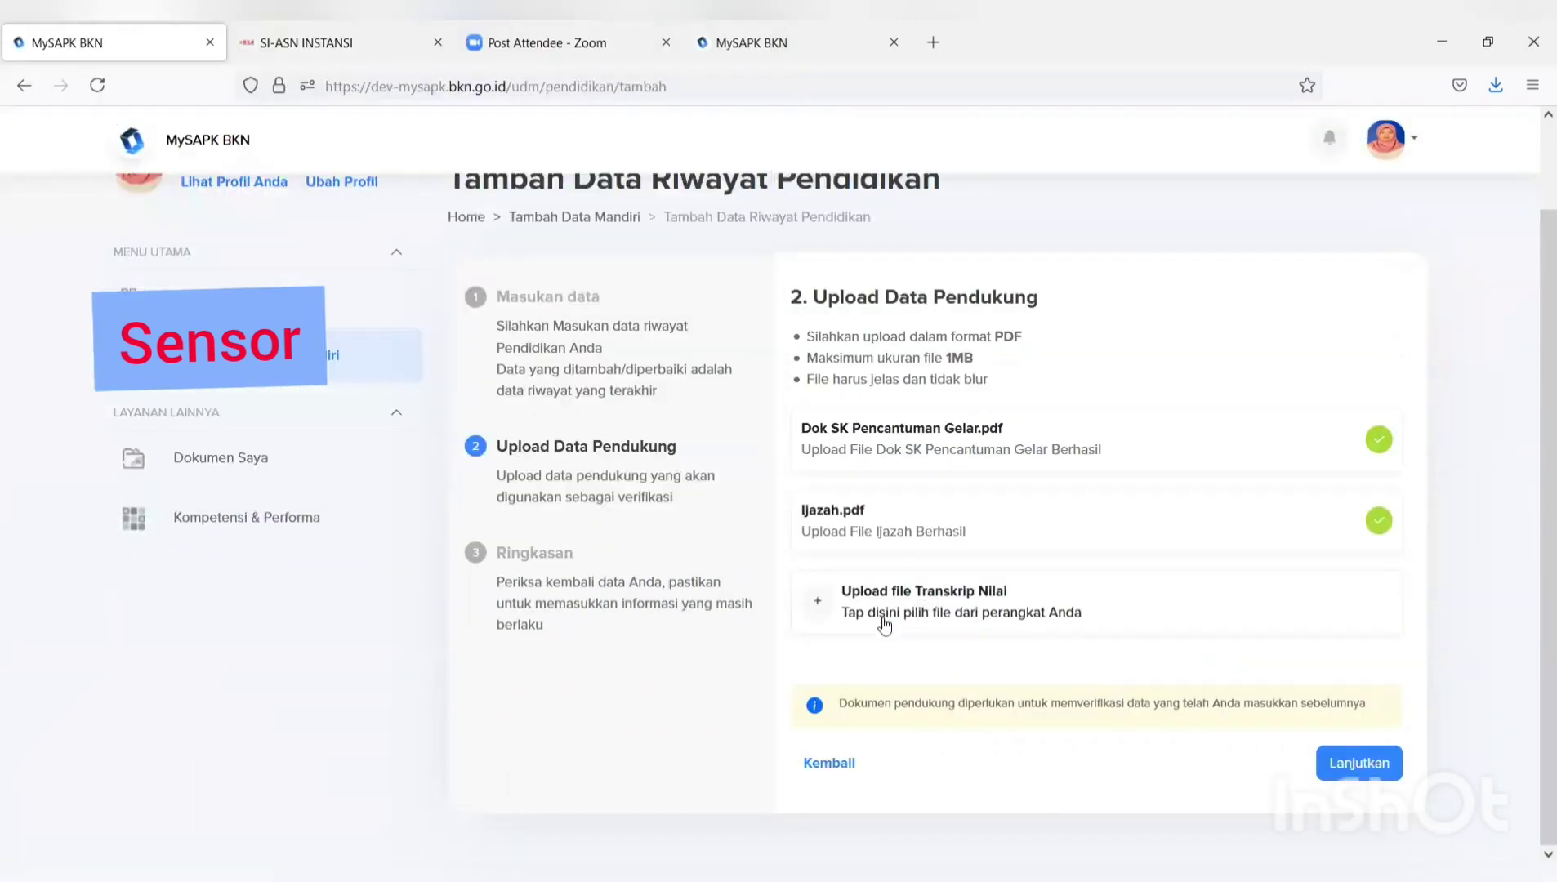
pyautogui.click(909, 594)
pyautogui.click(458, 240)
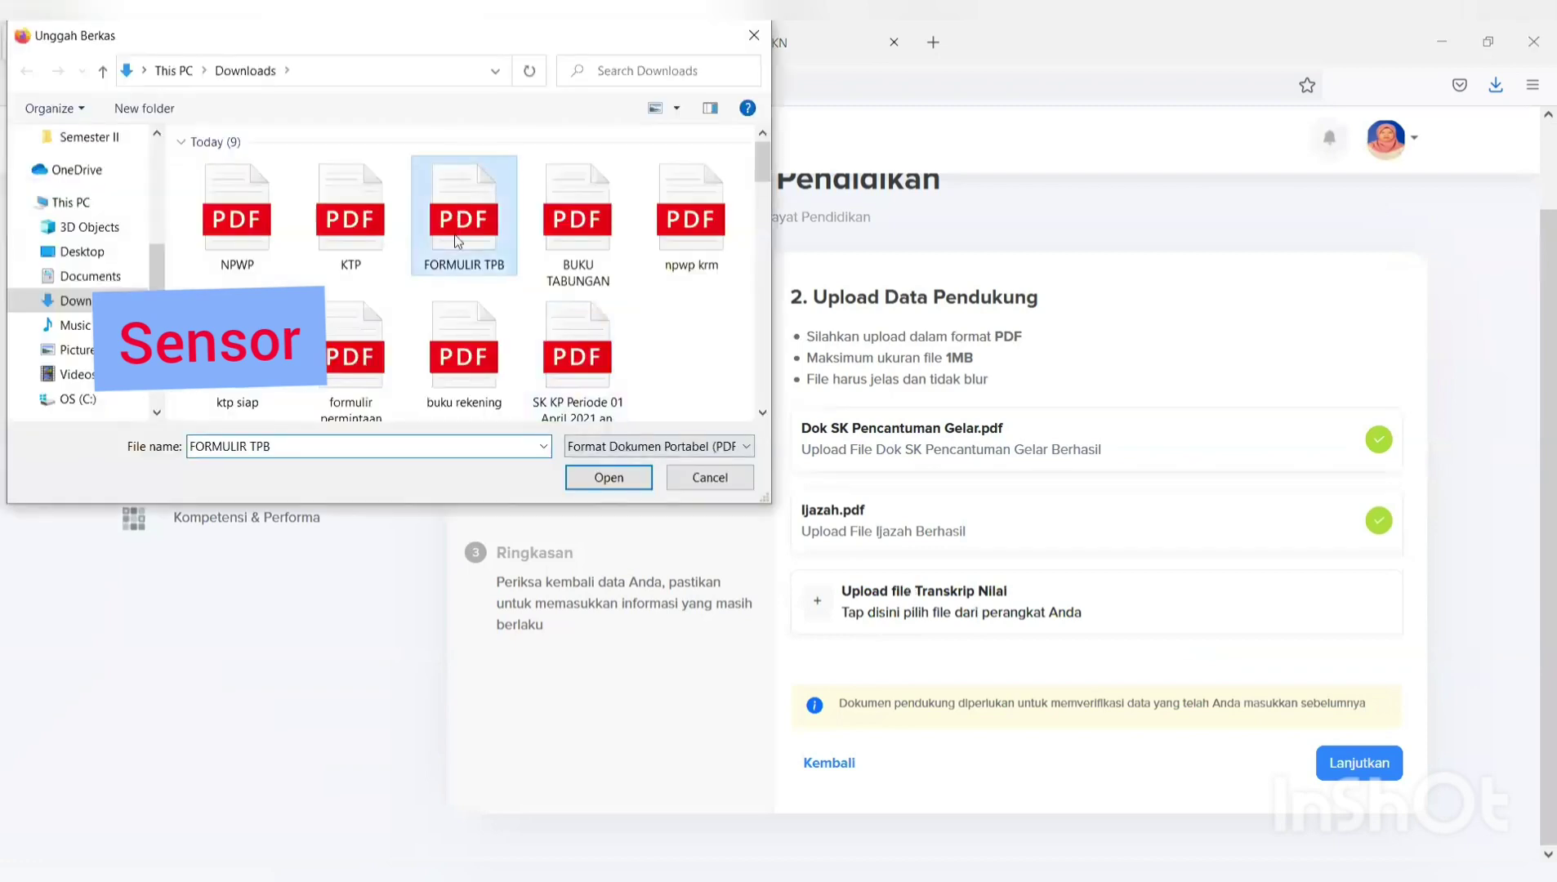
pyautogui.click(606, 478)
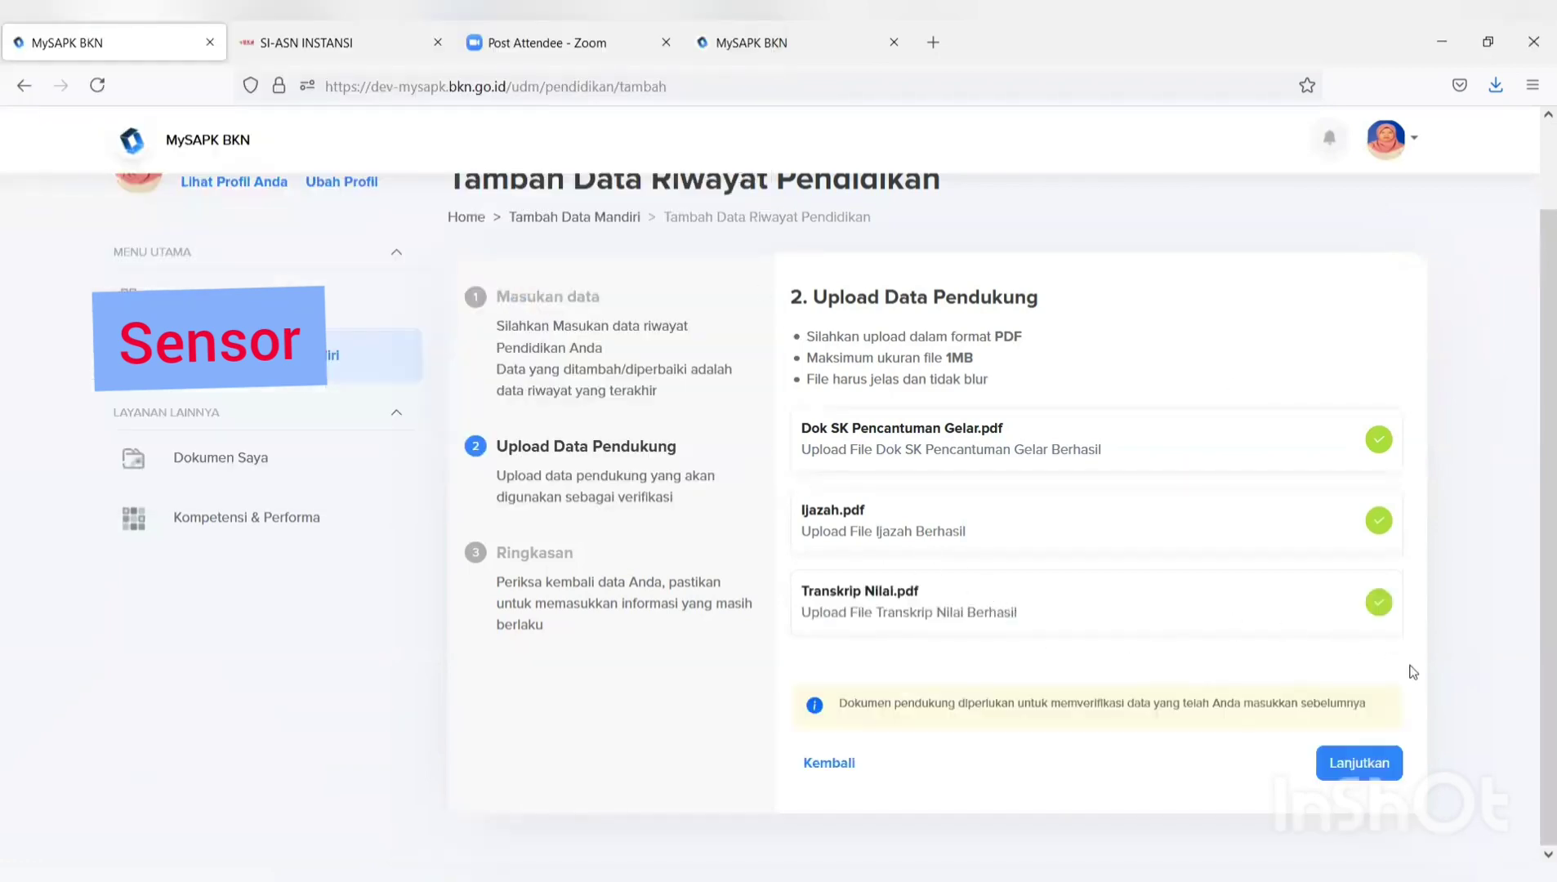
# Confirm the declaration on the summary and submit the S-3/Doktor education record, dismissing the success message.
pyautogui.click(1350, 776)
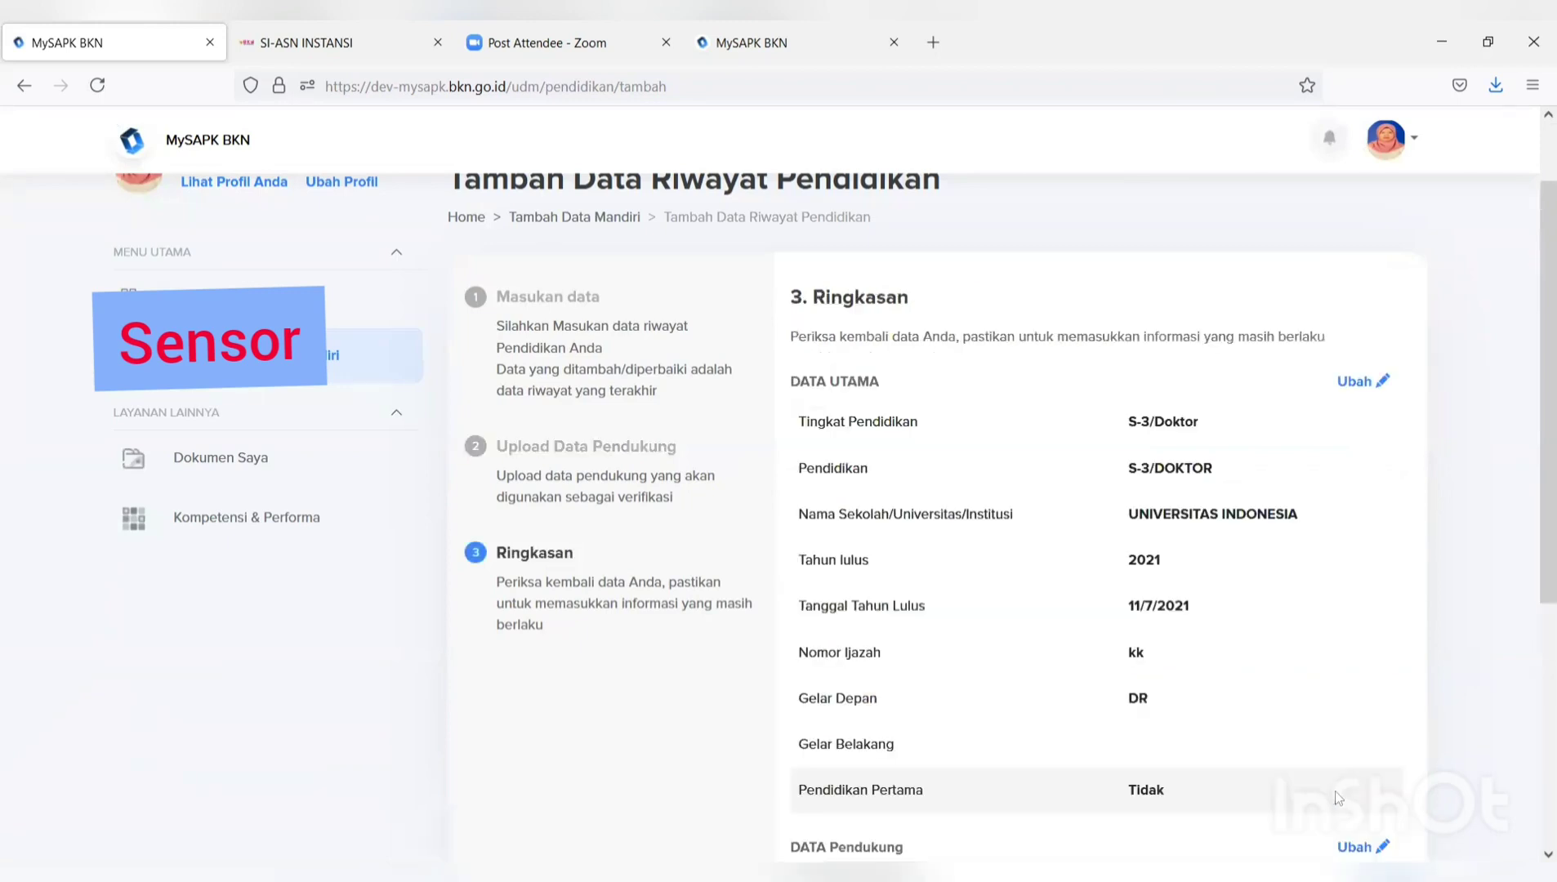
pyautogui.scroll(-3, 1323, 740)
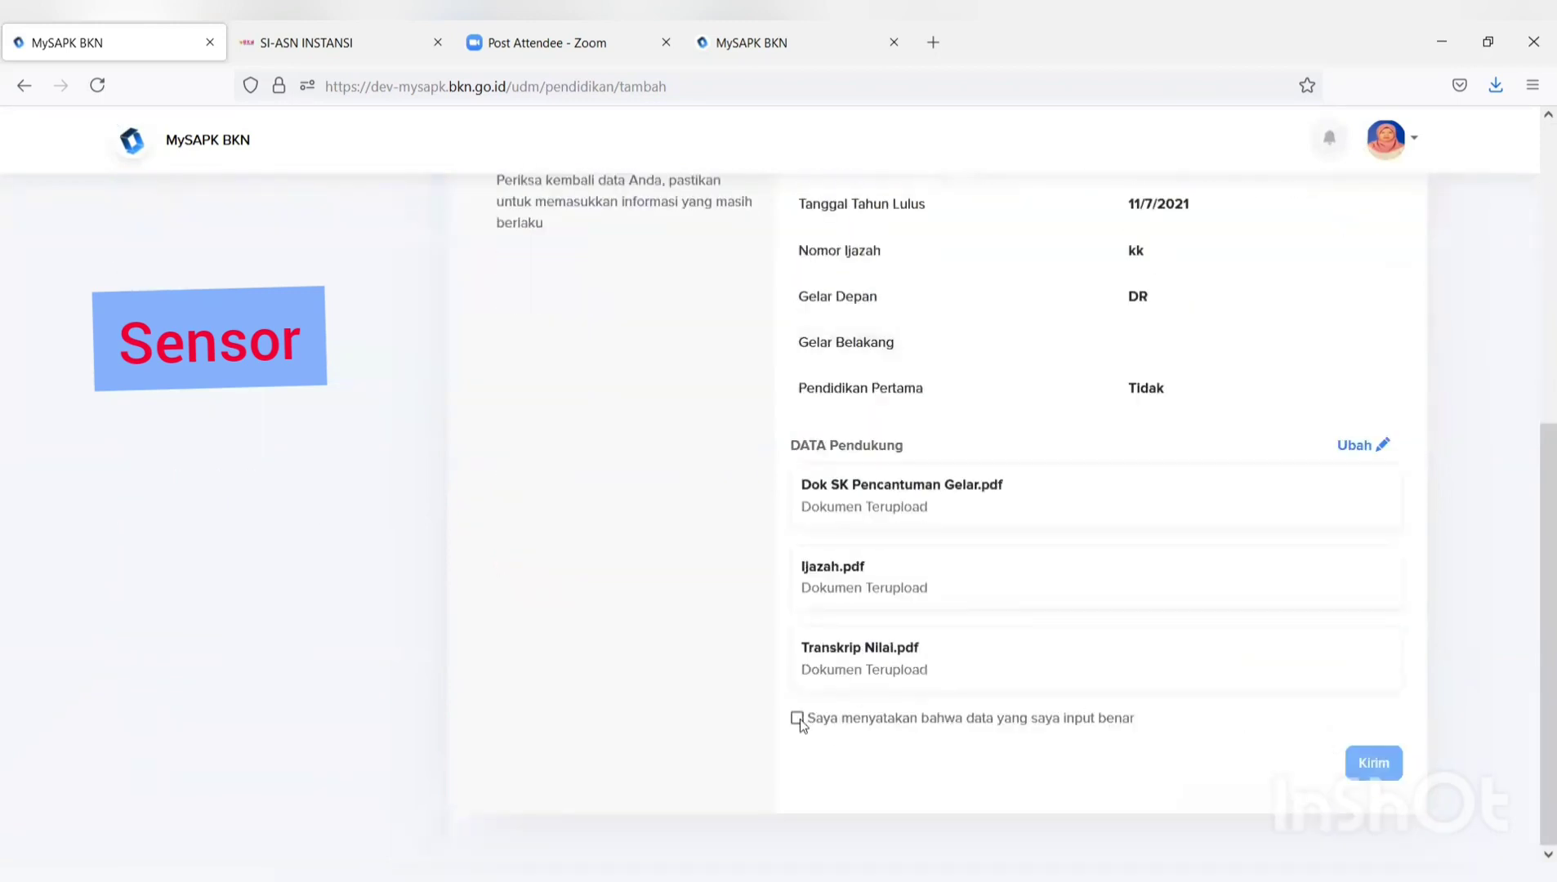
pyautogui.scroll(5, 804, 702)
pyautogui.scroll(-5, 815, 688)
pyautogui.click(796, 719)
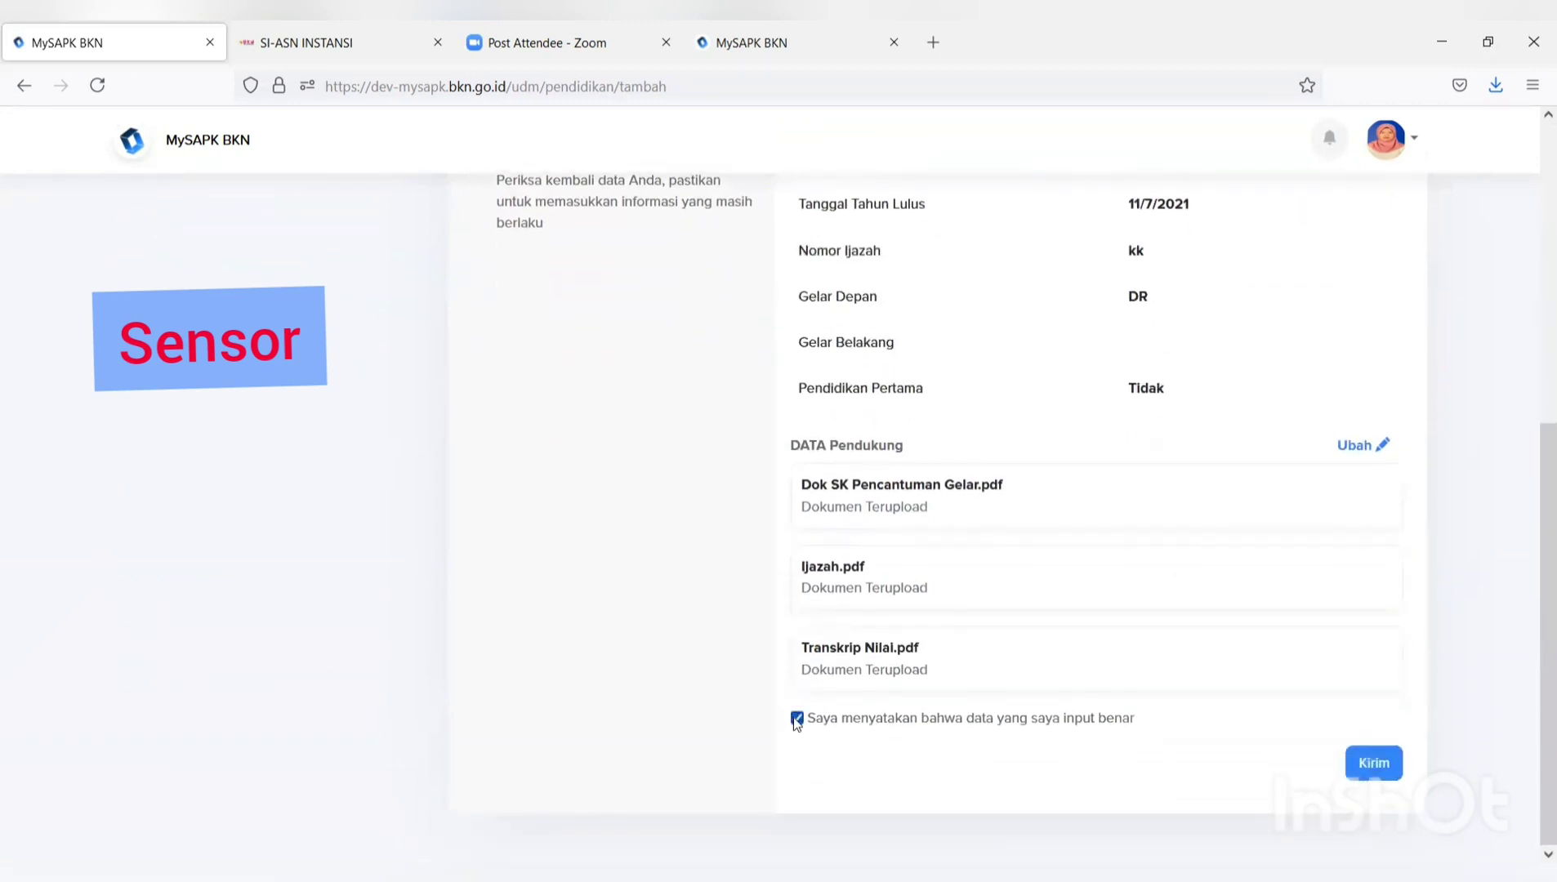
pyautogui.click(1376, 768)
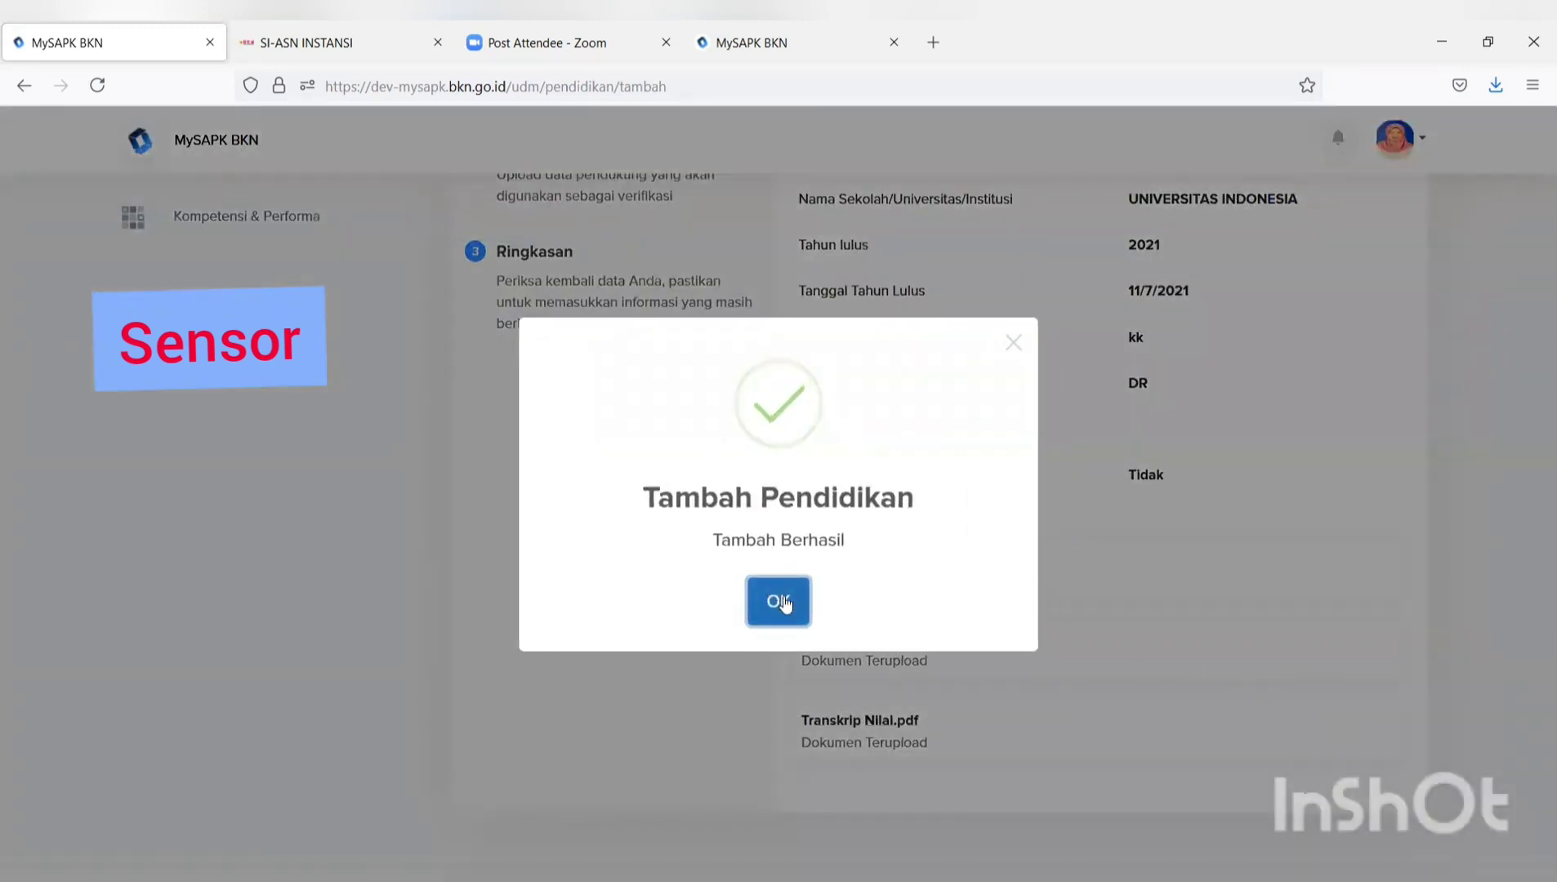
pyautogui.click(779, 601)
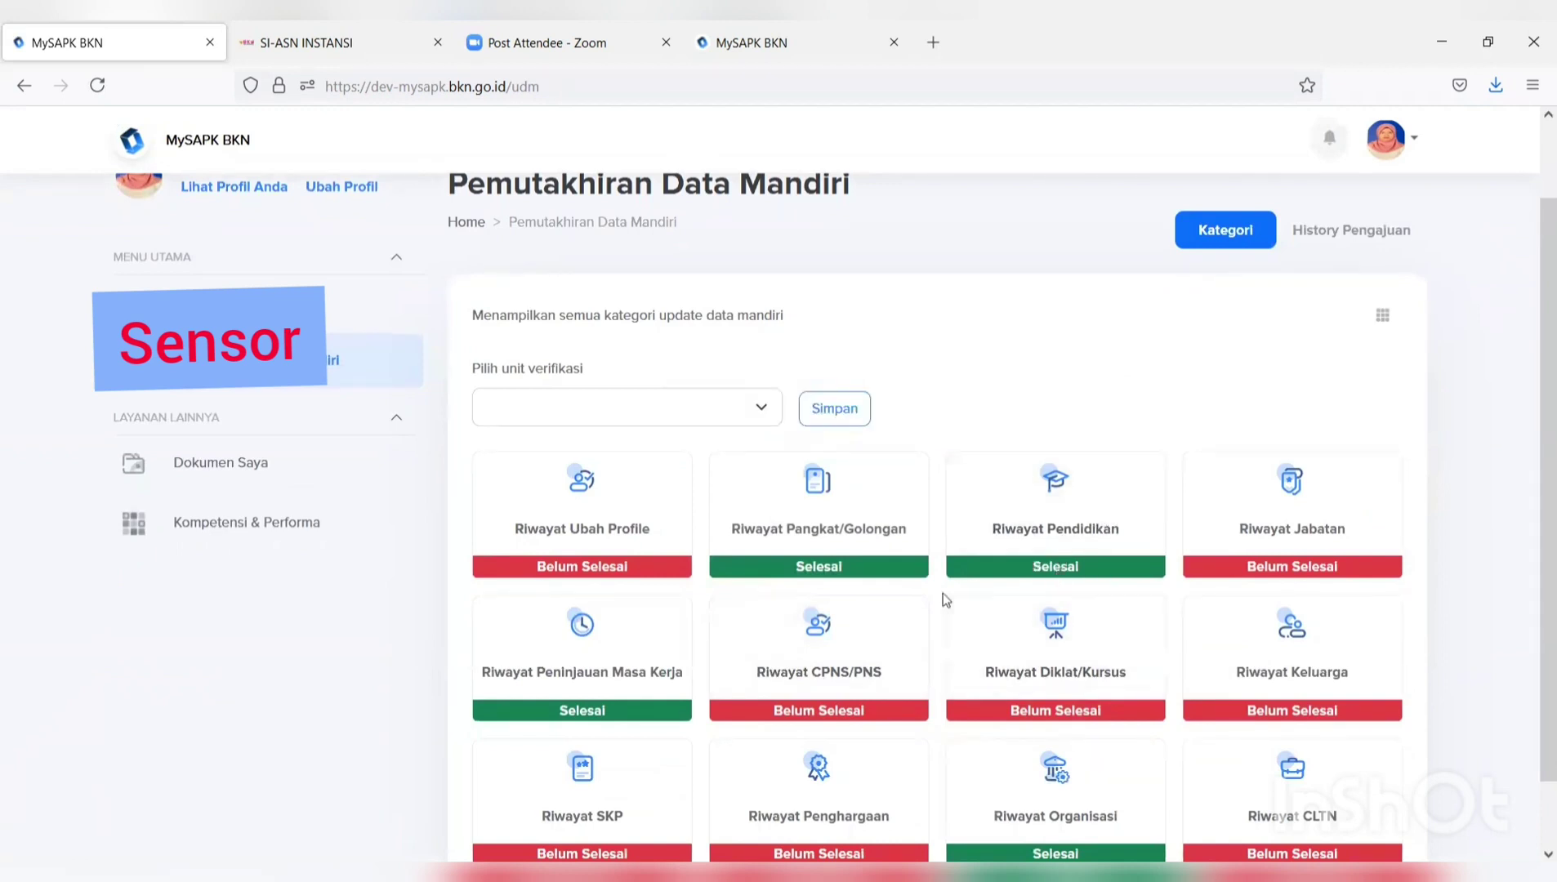
# Add a new Riwayat Jabatan record with Jenis Jabatan set to Jabatan Struktural.
pyautogui.click(1300, 552)
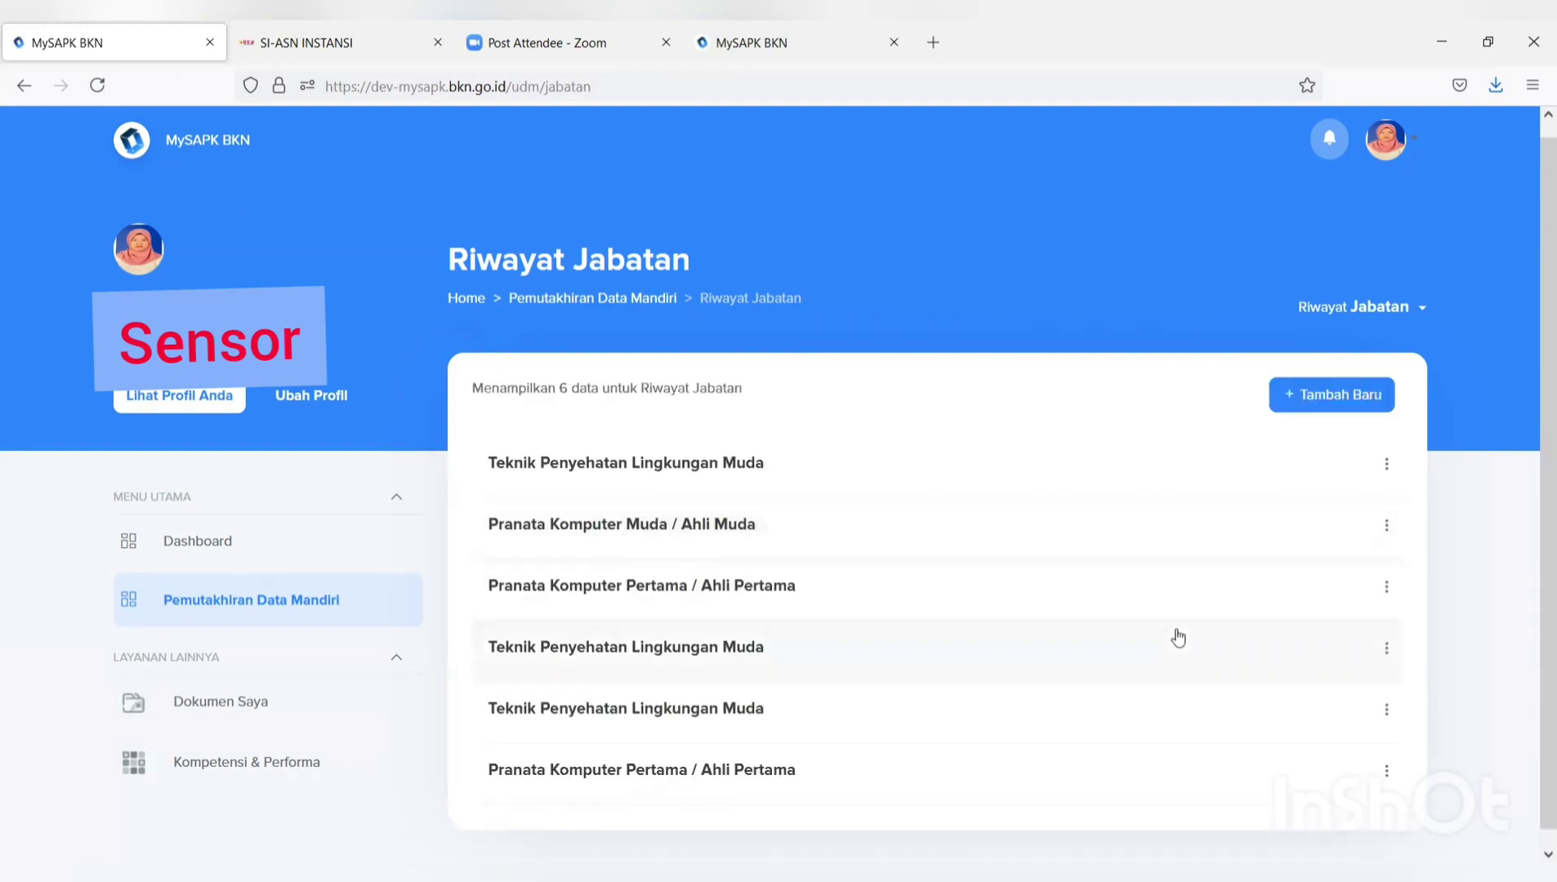
pyautogui.click(1356, 400)
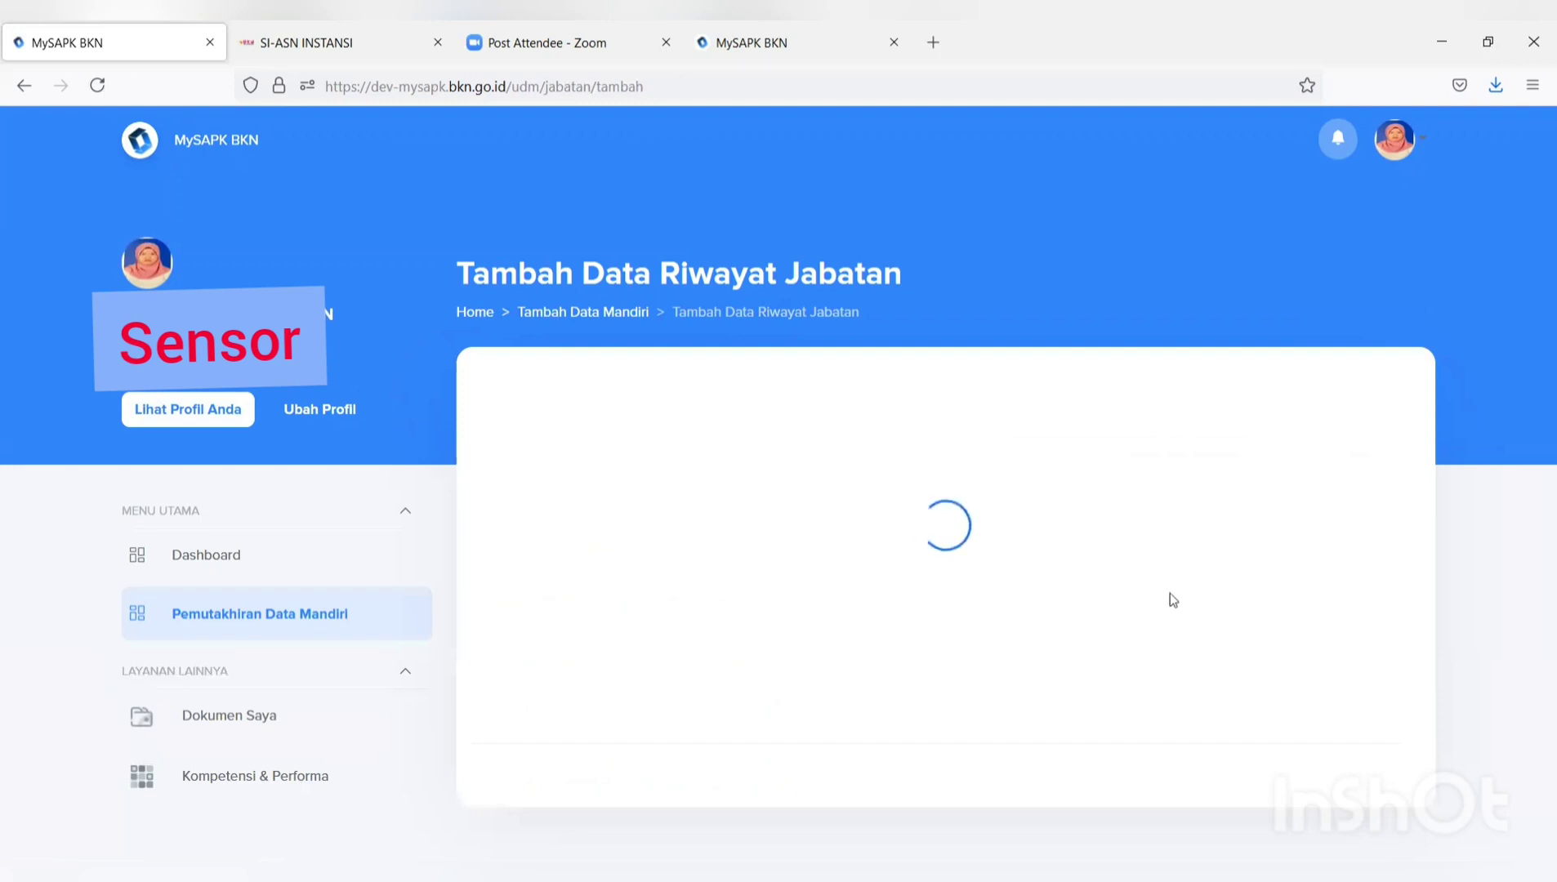
pyautogui.scroll(-3, 981, 558)
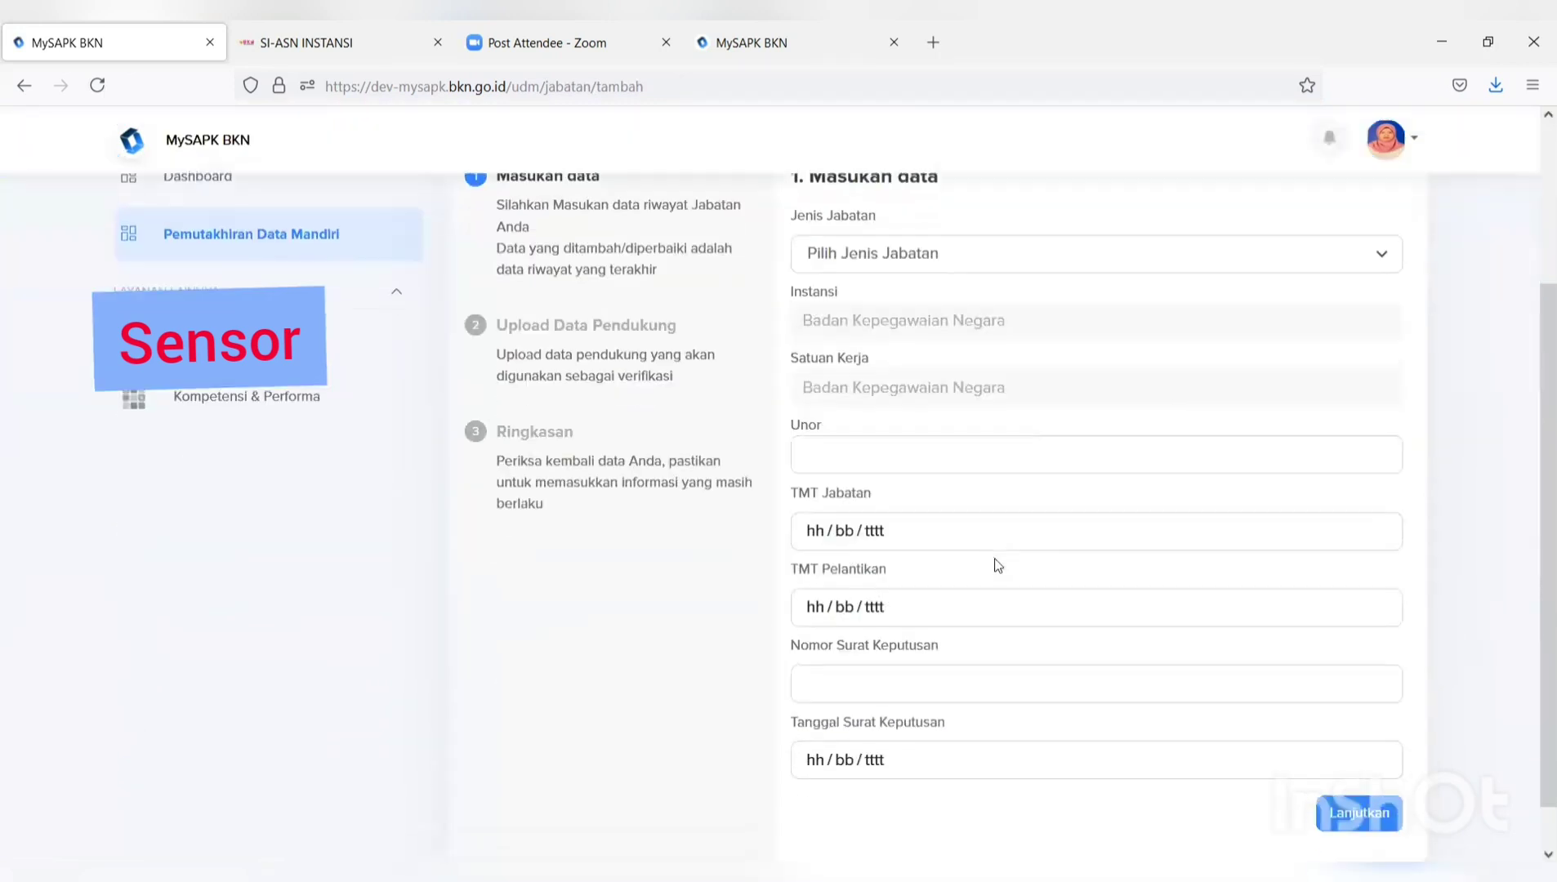
pyautogui.scroll(2, 968, 277)
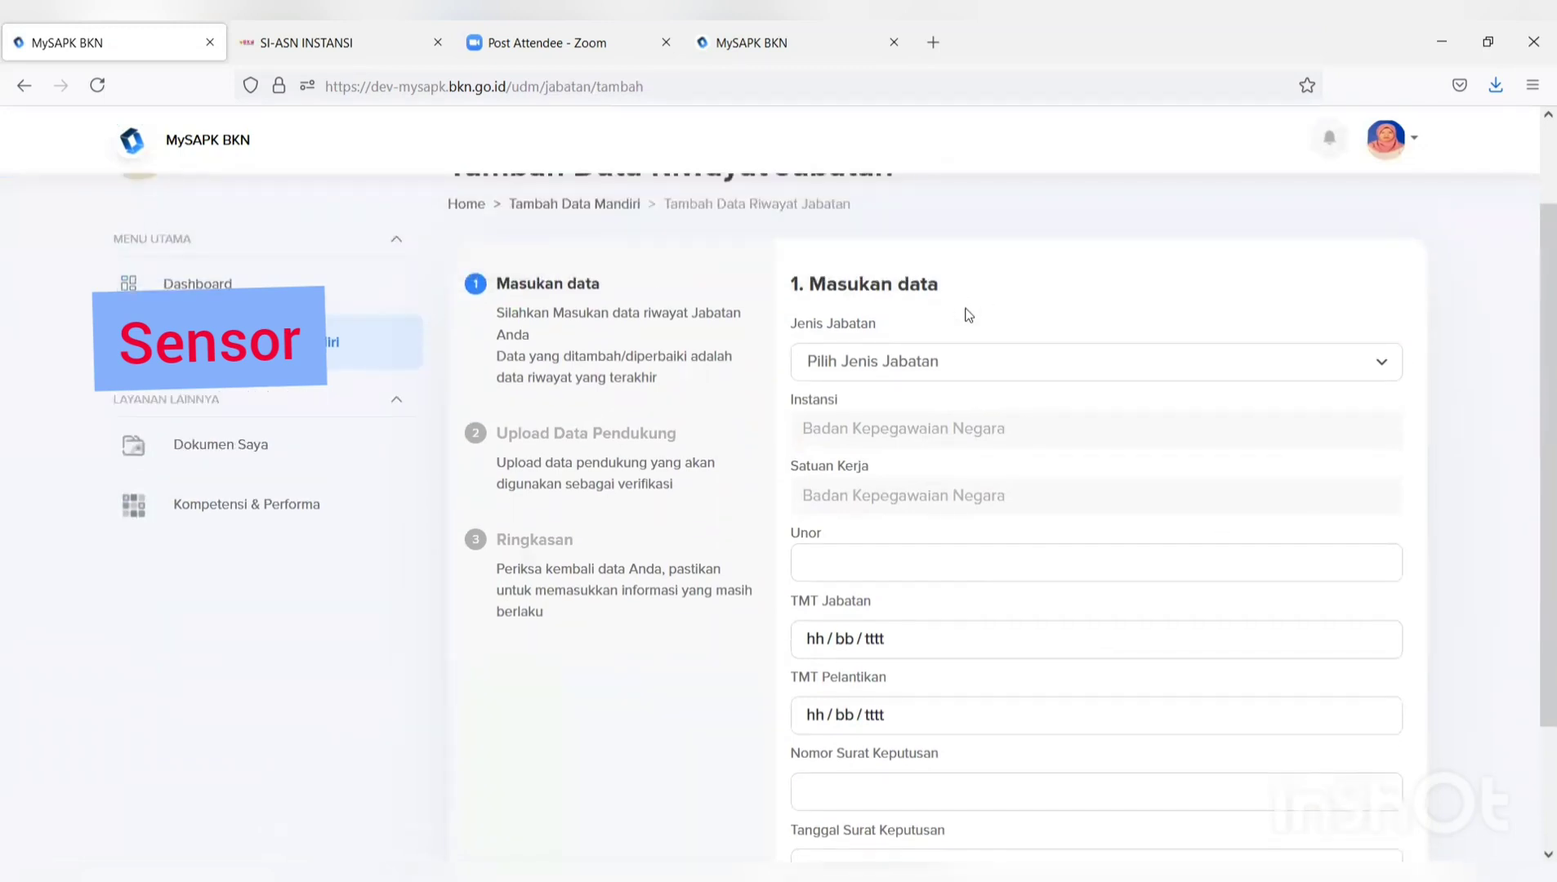
pyautogui.scroll(-2, 968, 309)
pyautogui.click(971, 269)
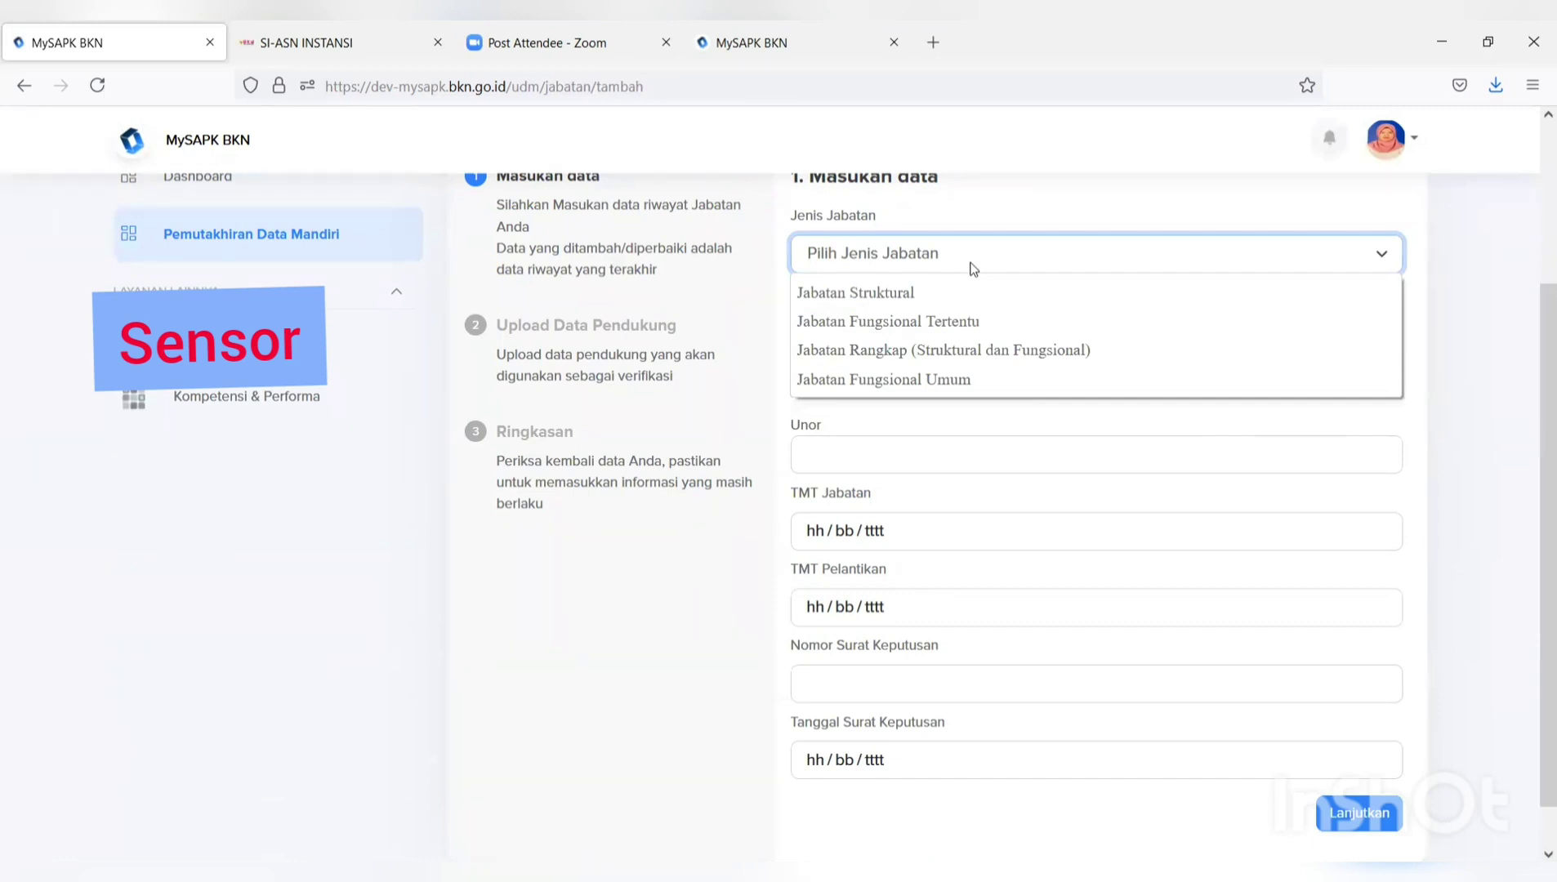
pyautogui.click(932, 299)
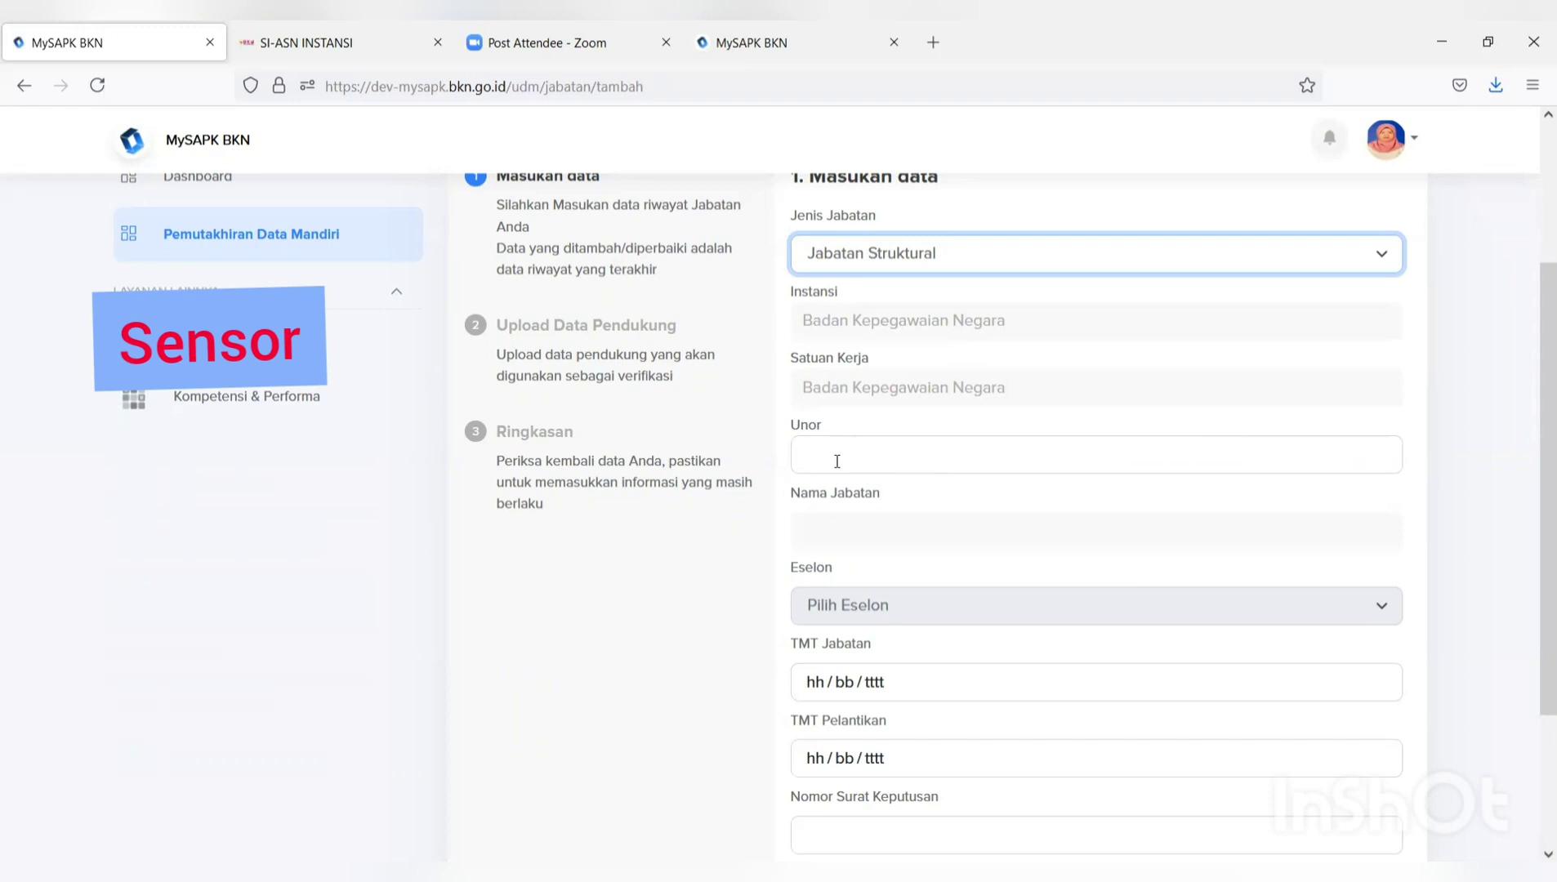
# Search 'bagian mu' and pick Bagian Mutasi as Unor, yielding Kepala Bagian Mutasi, Eselon III.a.
pyautogui.click(837, 462)
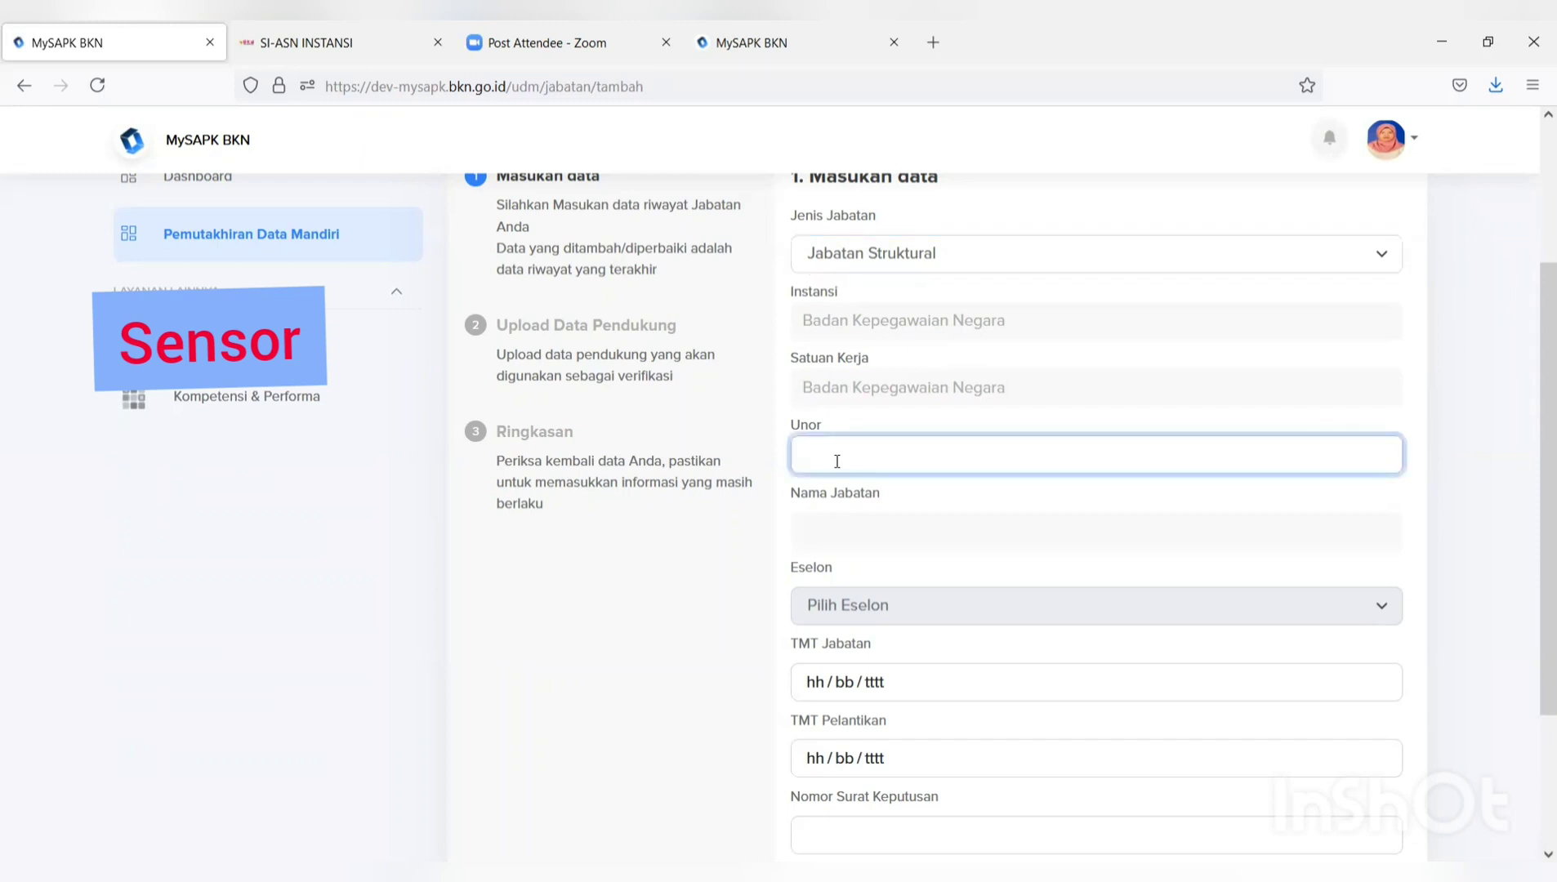
pyautogui.write('bagian m')
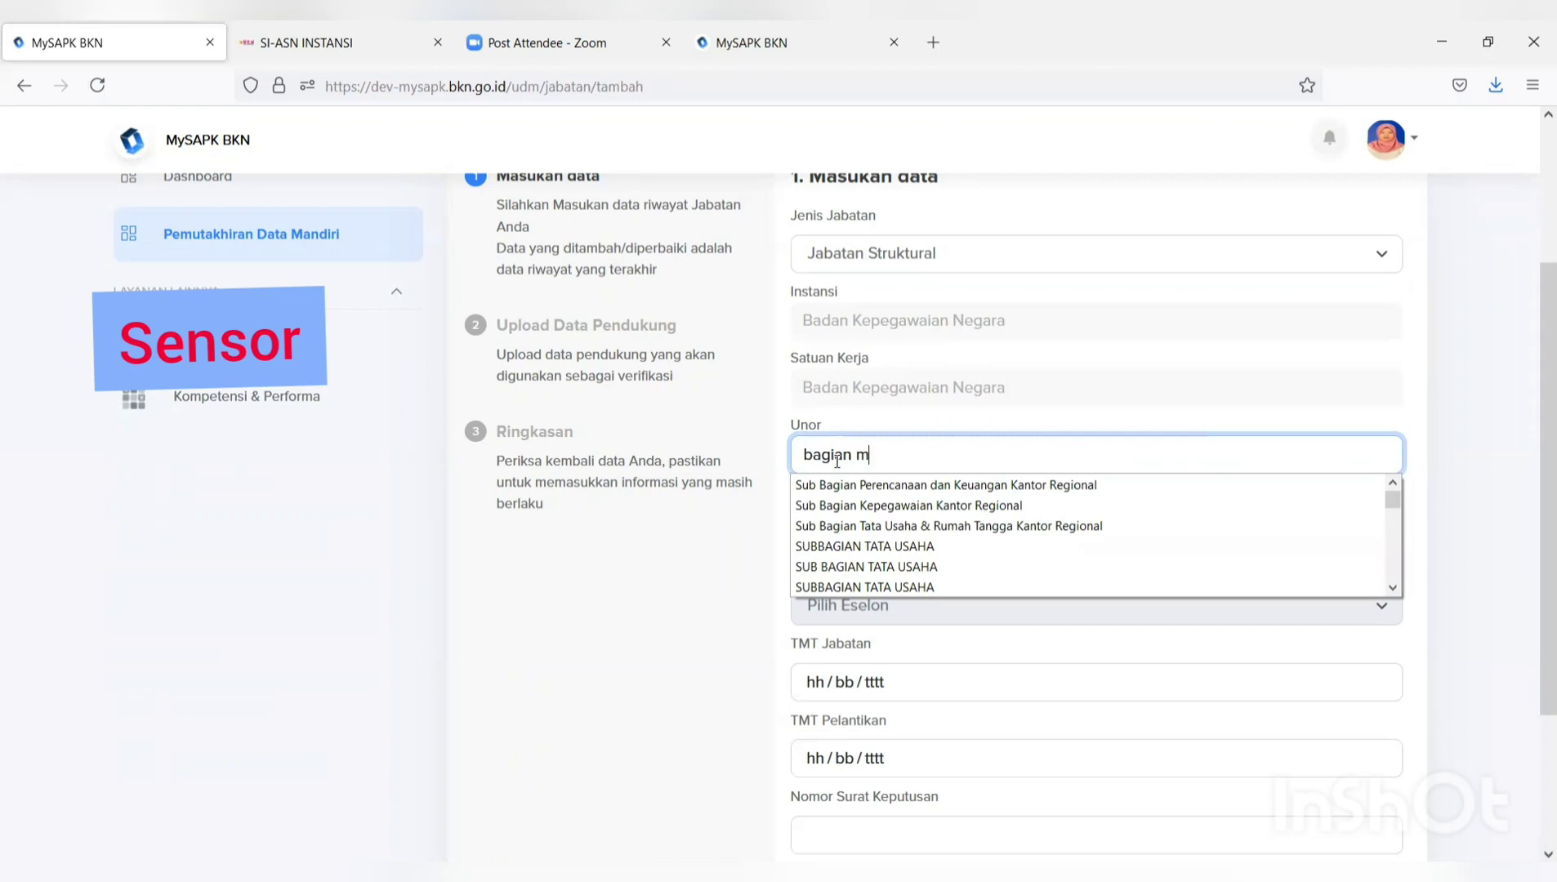
pyautogui.write('u')
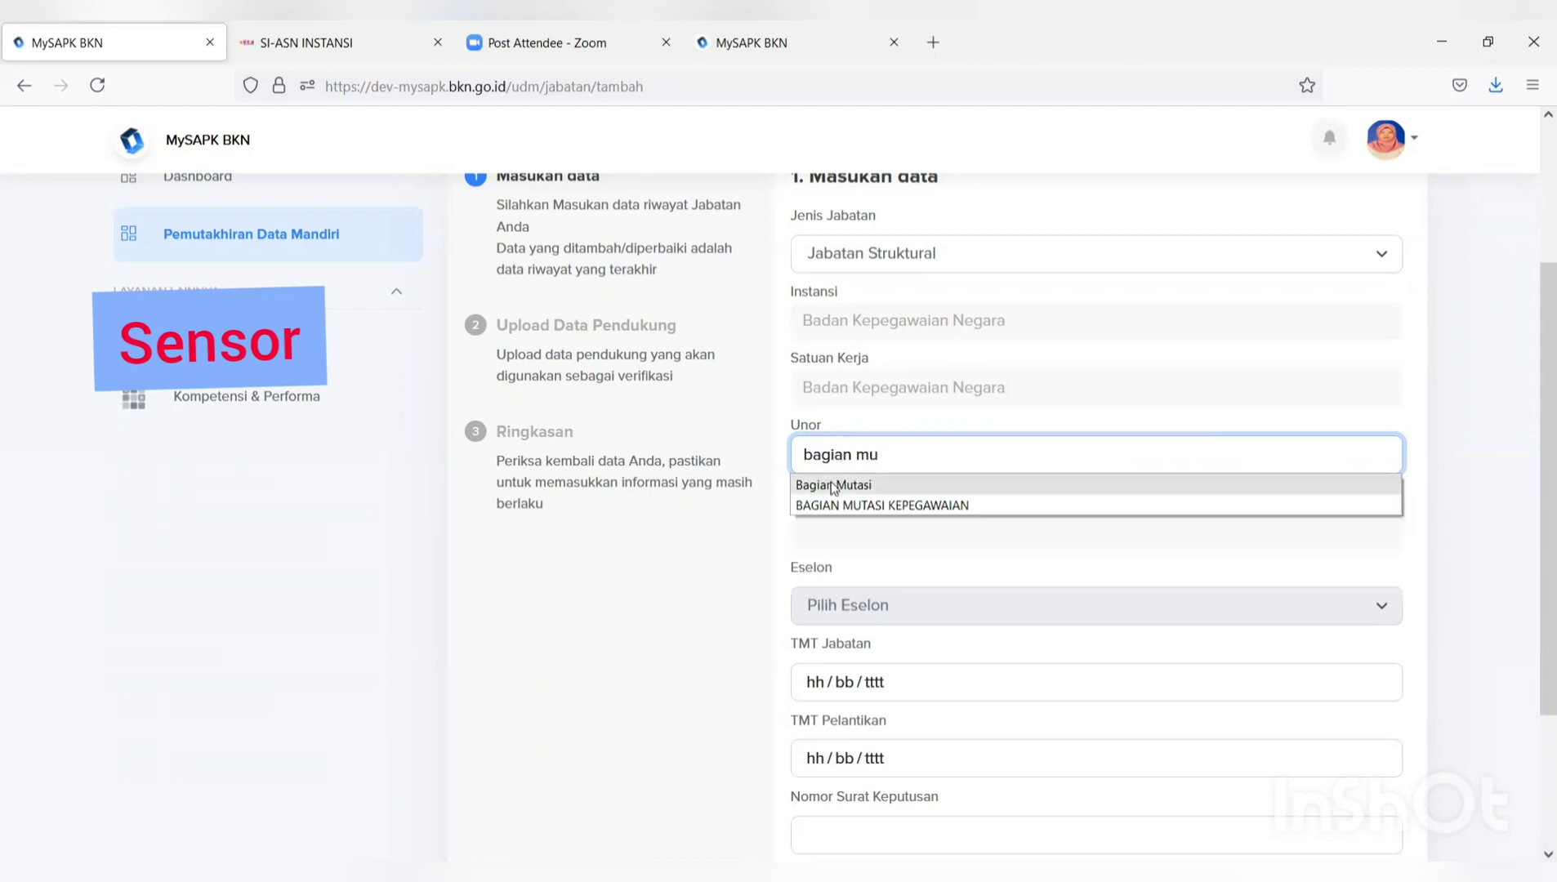
pyautogui.click(830, 484)
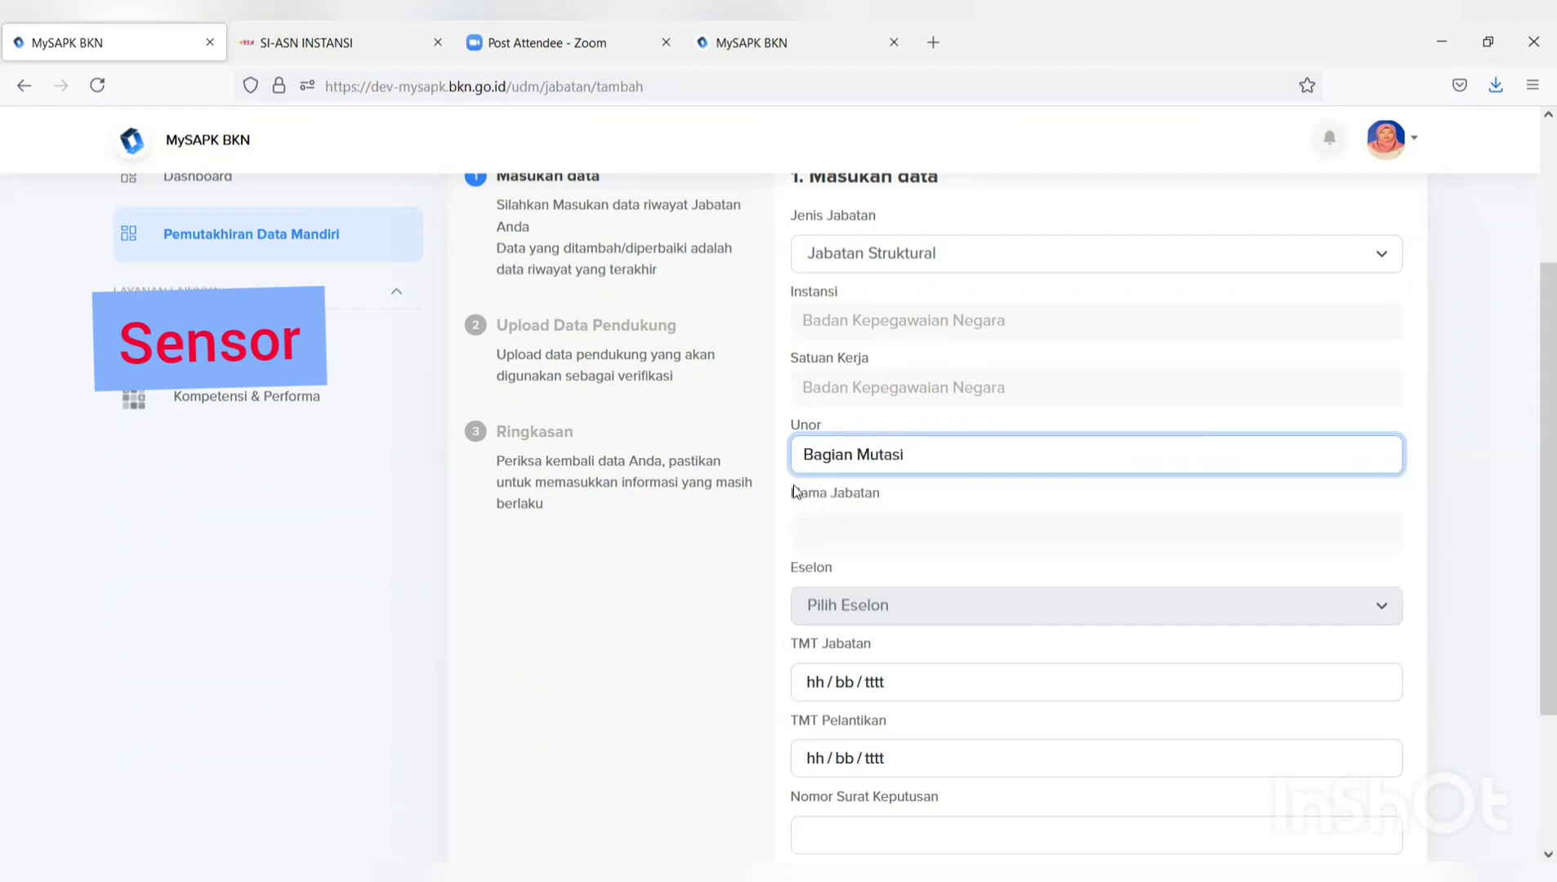
pyautogui.click(828, 531)
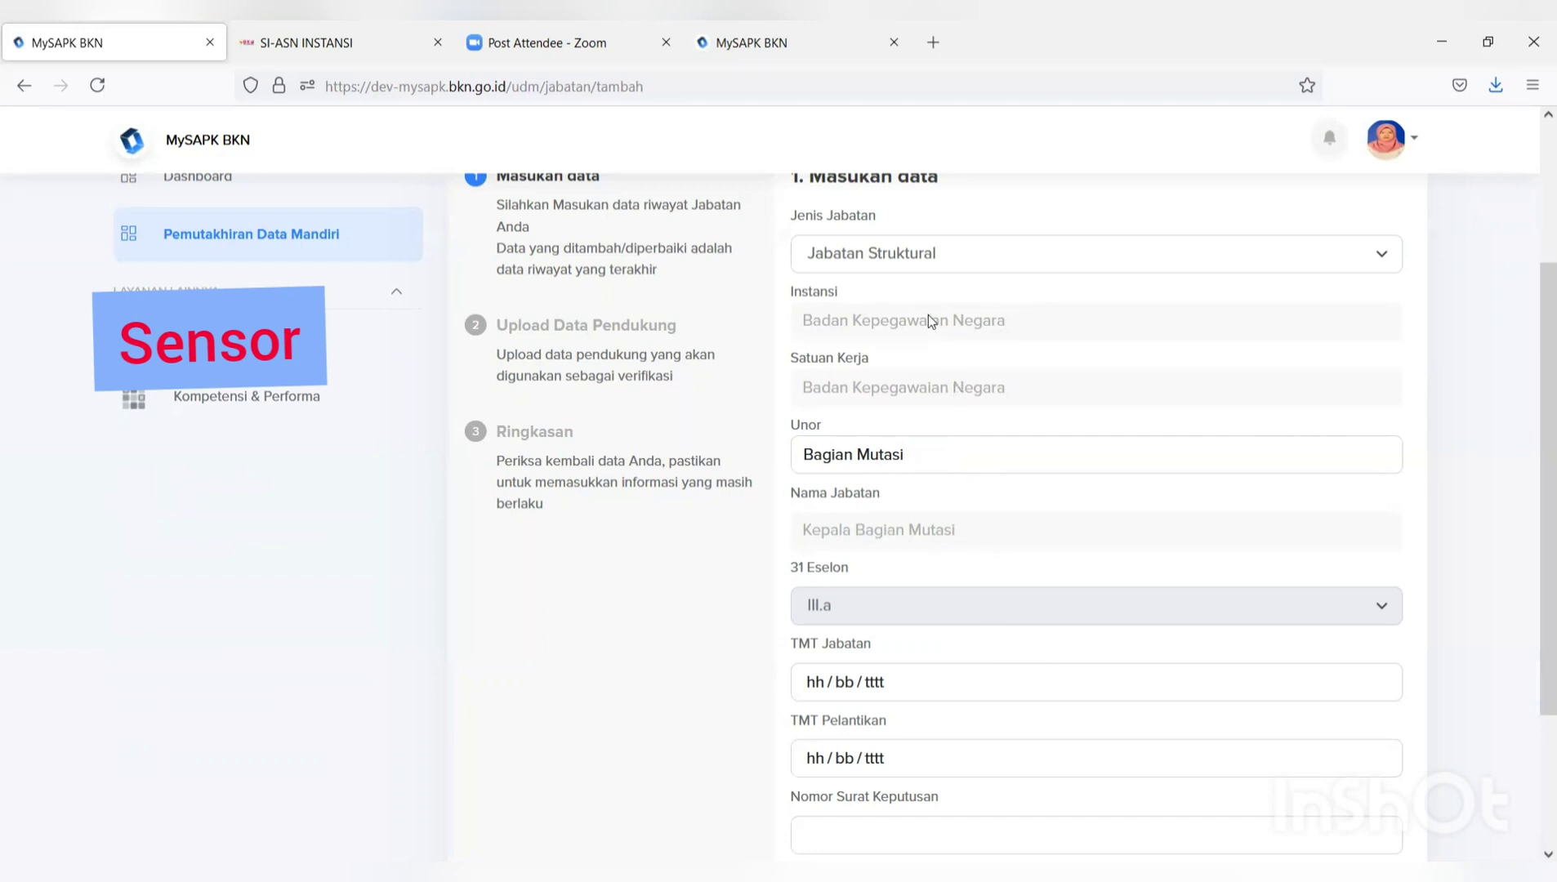
pyautogui.scroll(-3, 928, 316)
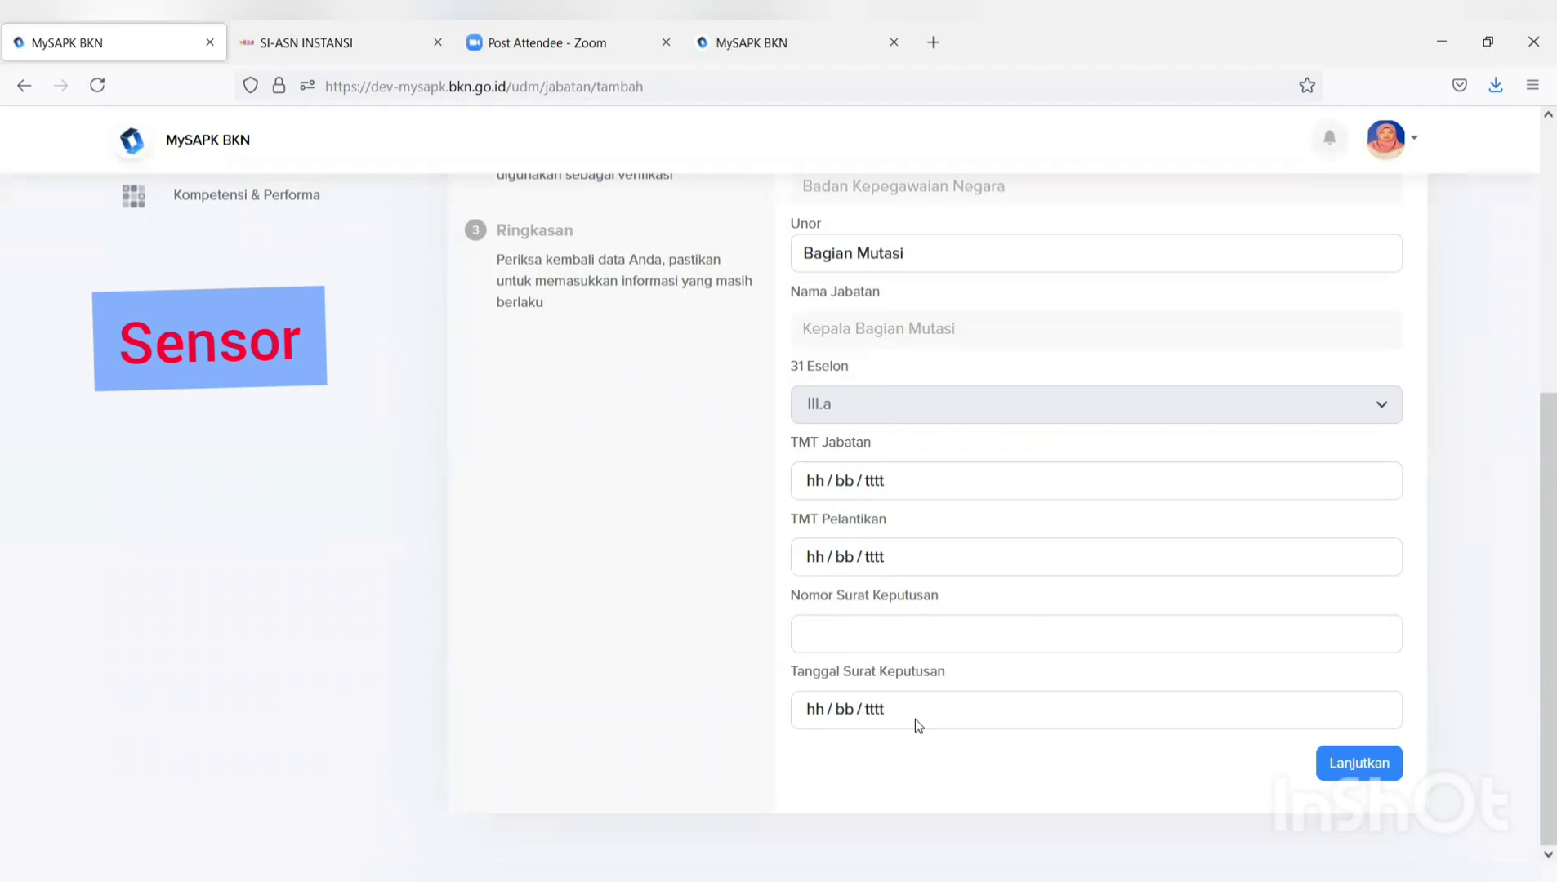
pyautogui.scroll(6, 914, 718)
# Change the position type to Jabatan Fungsional Tertentu with unit DIREKTORAT KINERJA APARATUR SIPIL NEGARA.
pyautogui.click(896, 469)
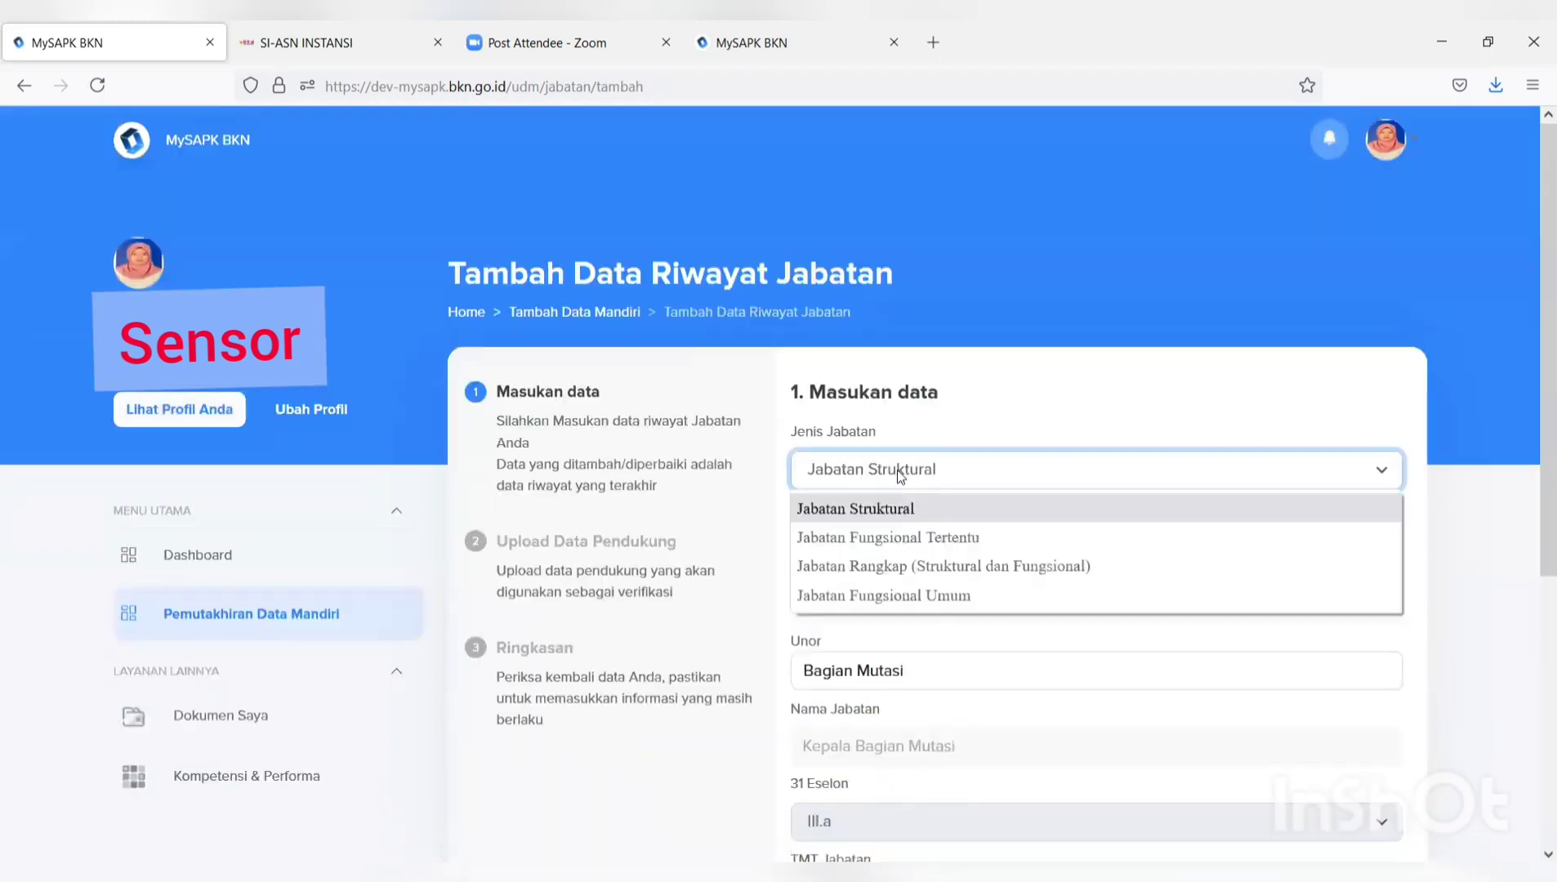
pyautogui.click(890, 539)
pyautogui.scroll(-3, 948, 580)
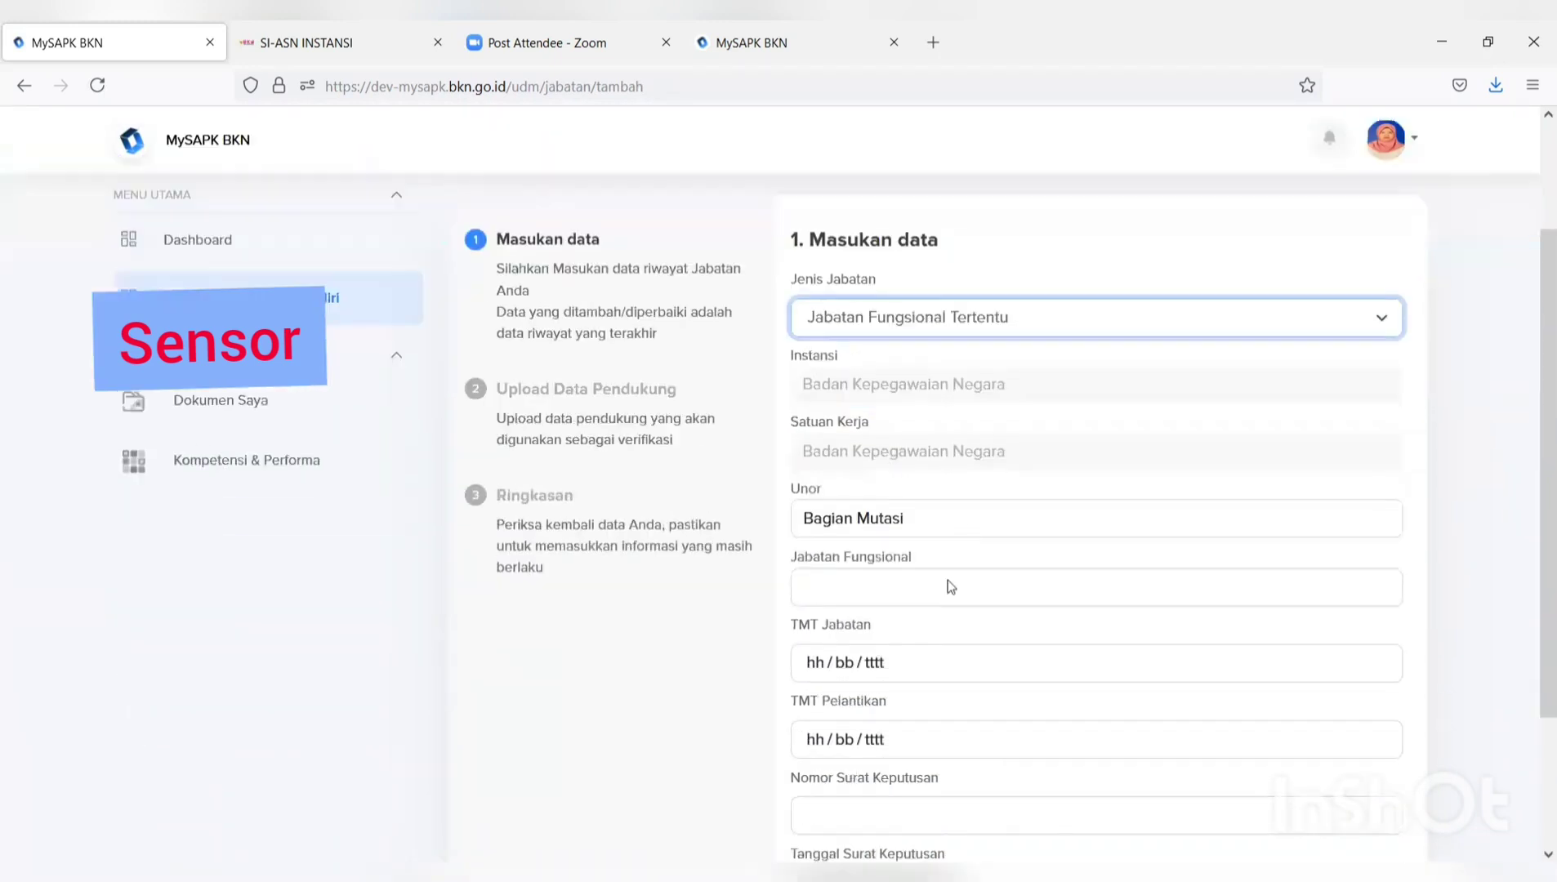
pyautogui.moveTo(938, 455); pyautogui.dragTo(728, 458)
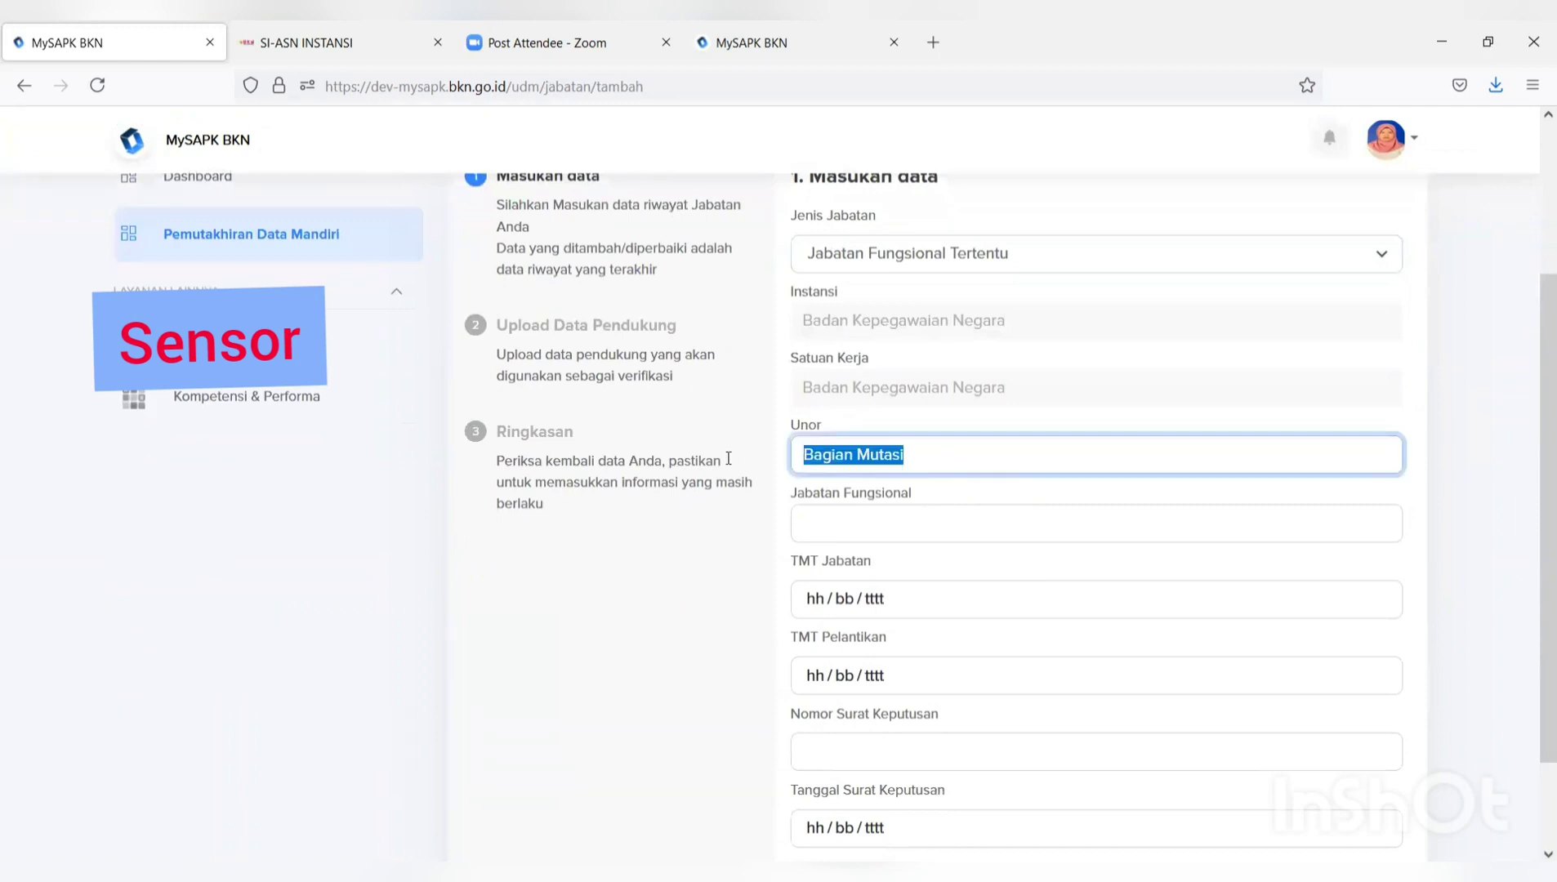
pyautogui.write('direktor')
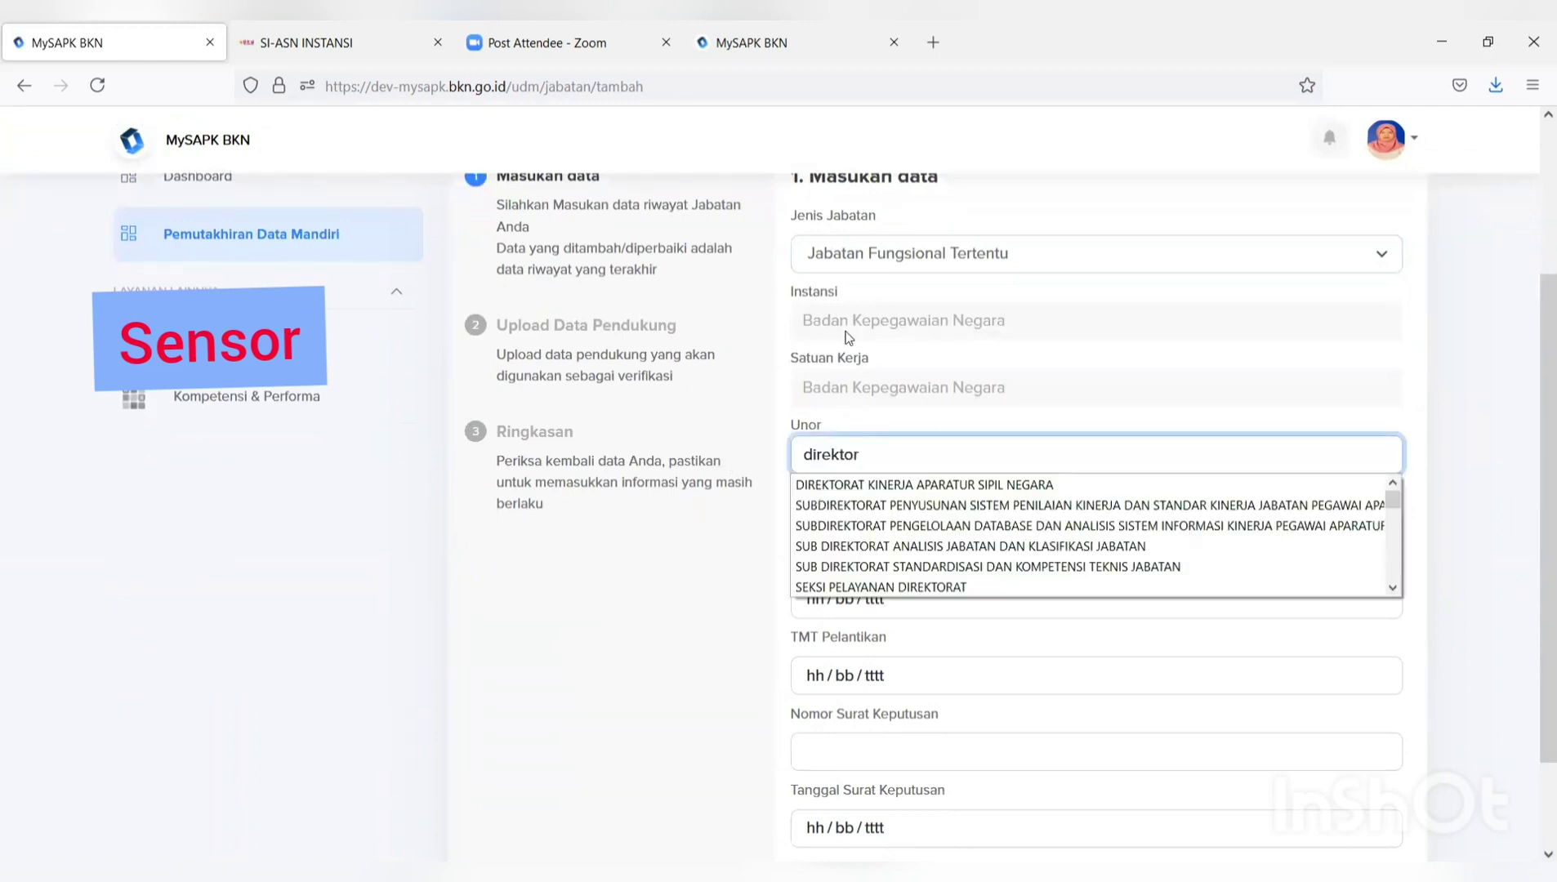
pyautogui.scroll(-2, 939, 487)
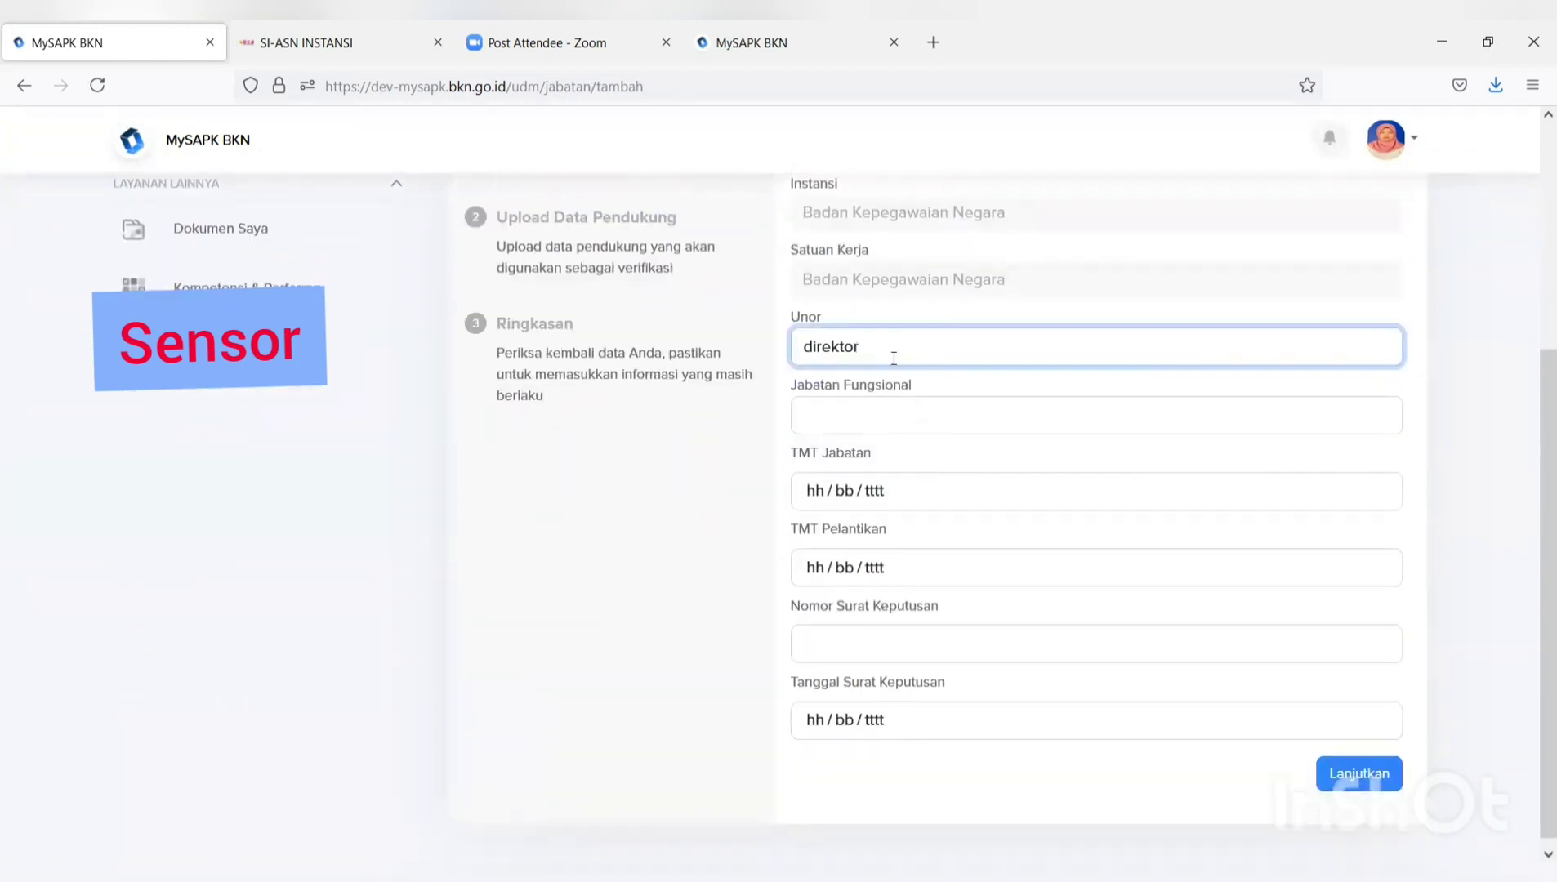
pyautogui.write('ar')
pyautogui.press('BackSpace')
pyautogui.write('t')
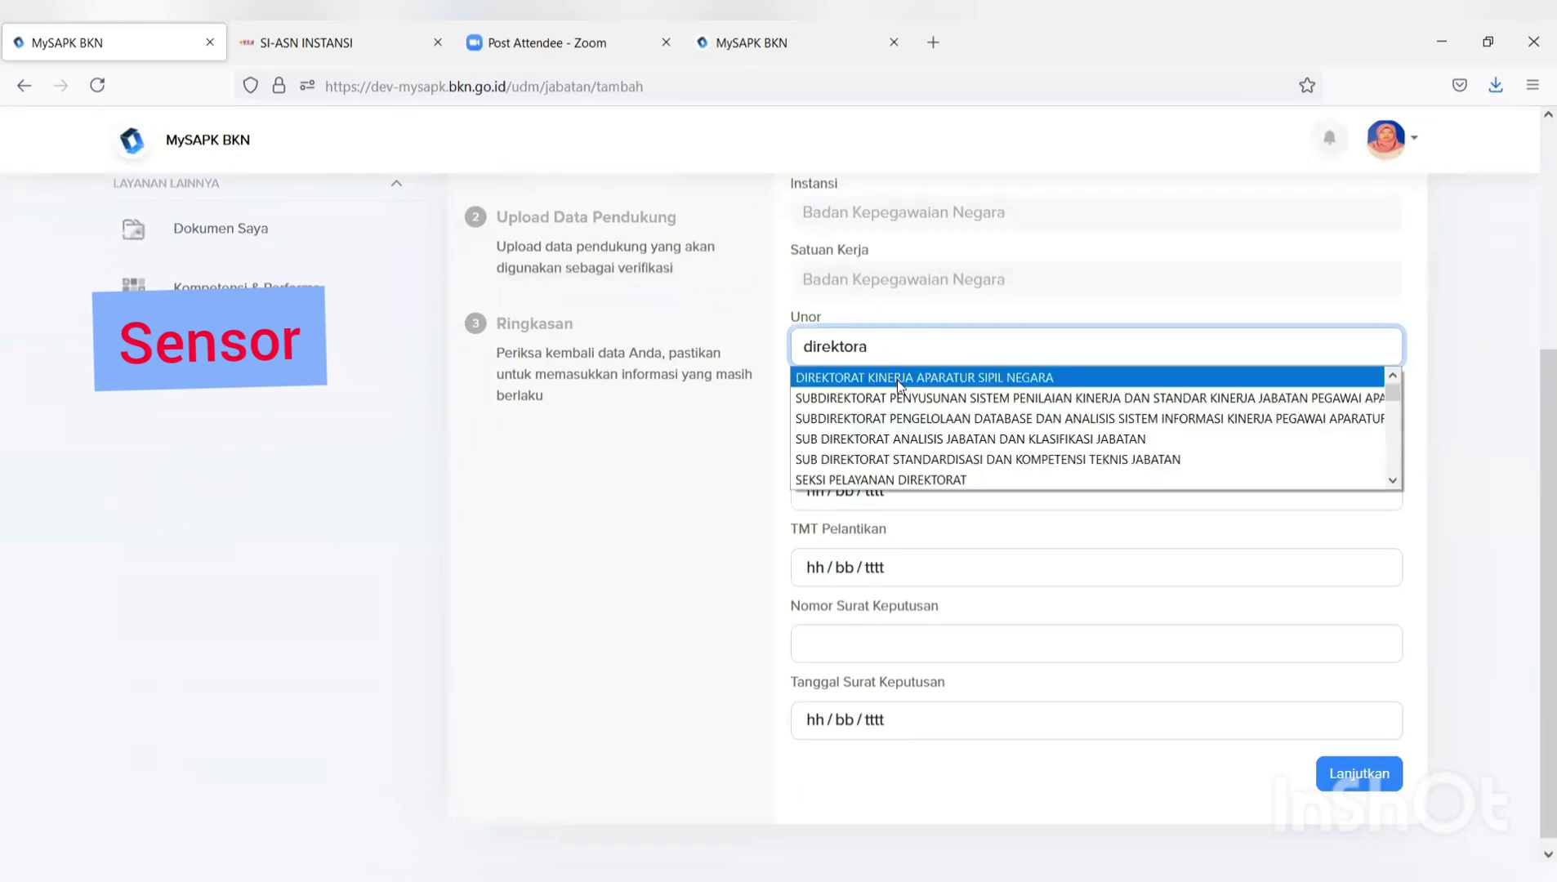
pyautogui.click(900, 377)
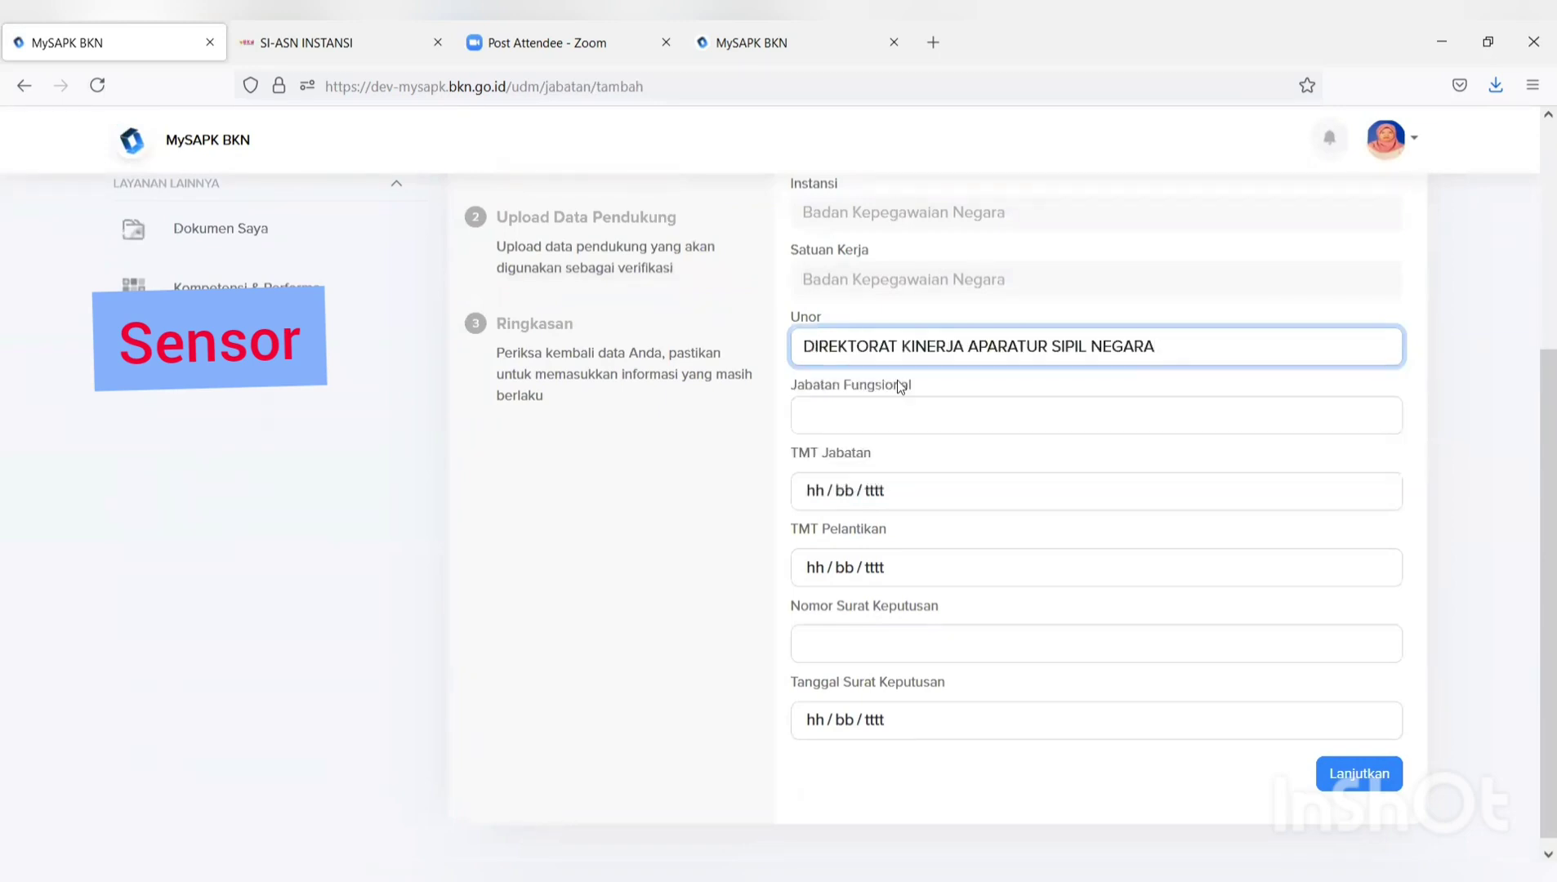
# Set the Jabatan Fungsional to Pranata Komputer Muda / Ahli Muda.
pyautogui.click(882, 421)
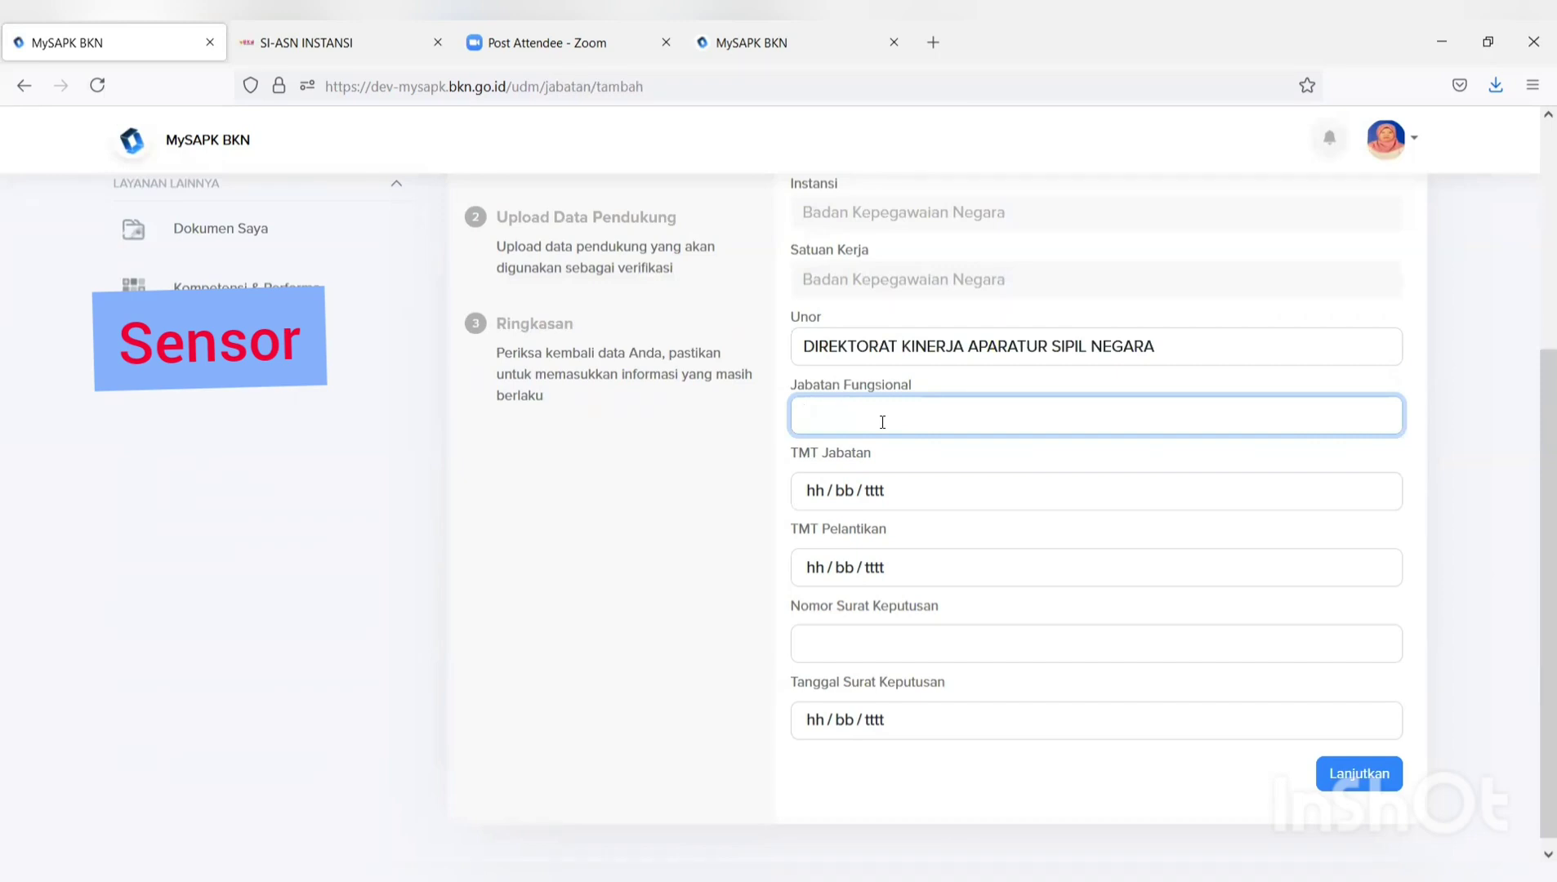
pyautogui.write('k')
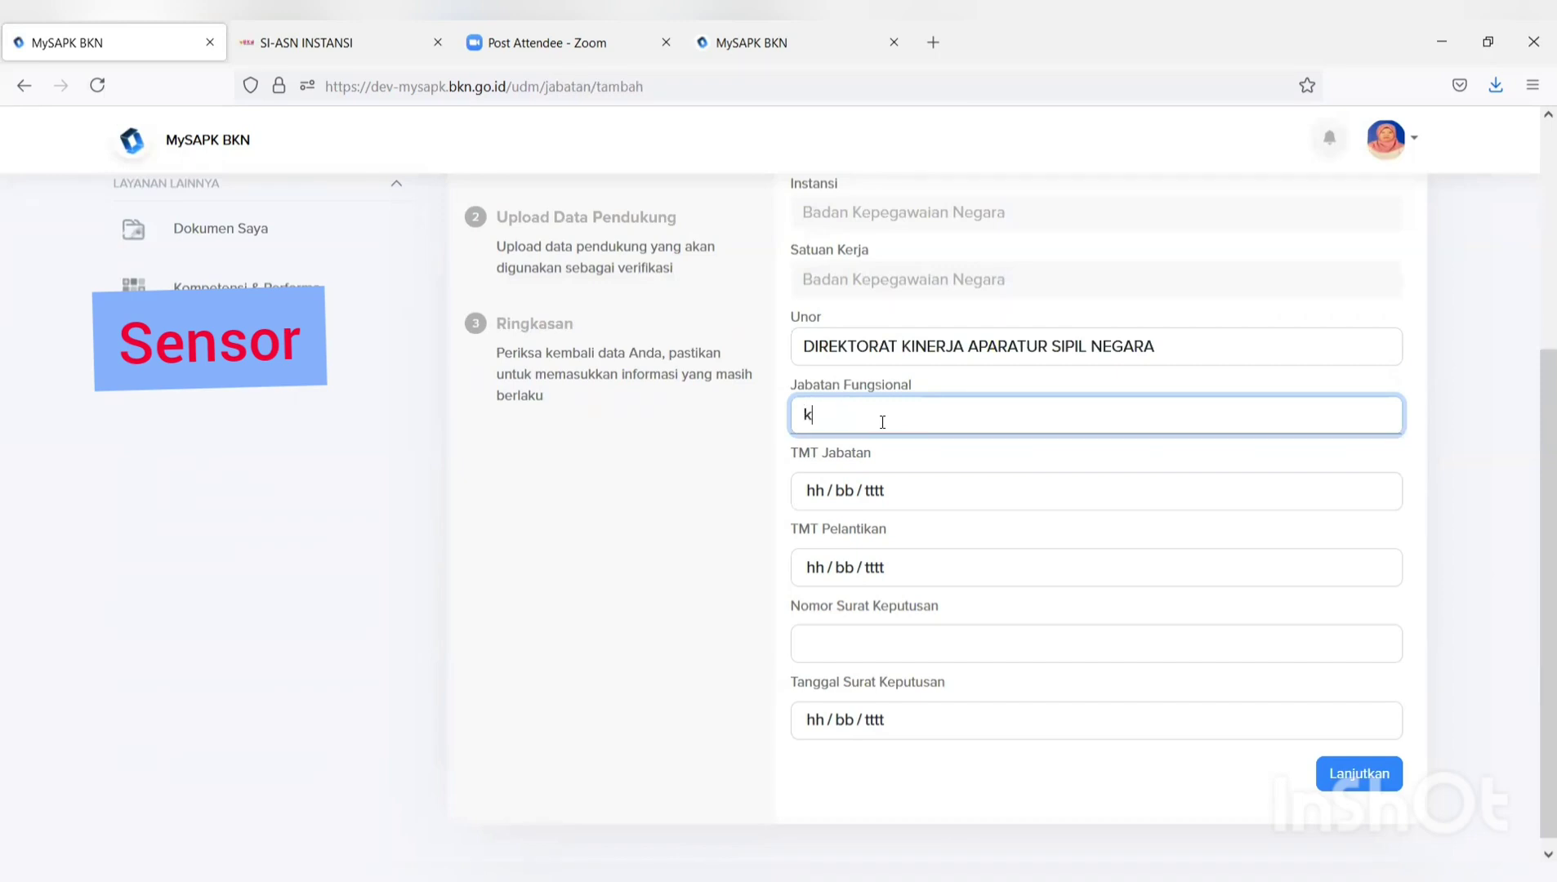
pyautogui.write('epeg')
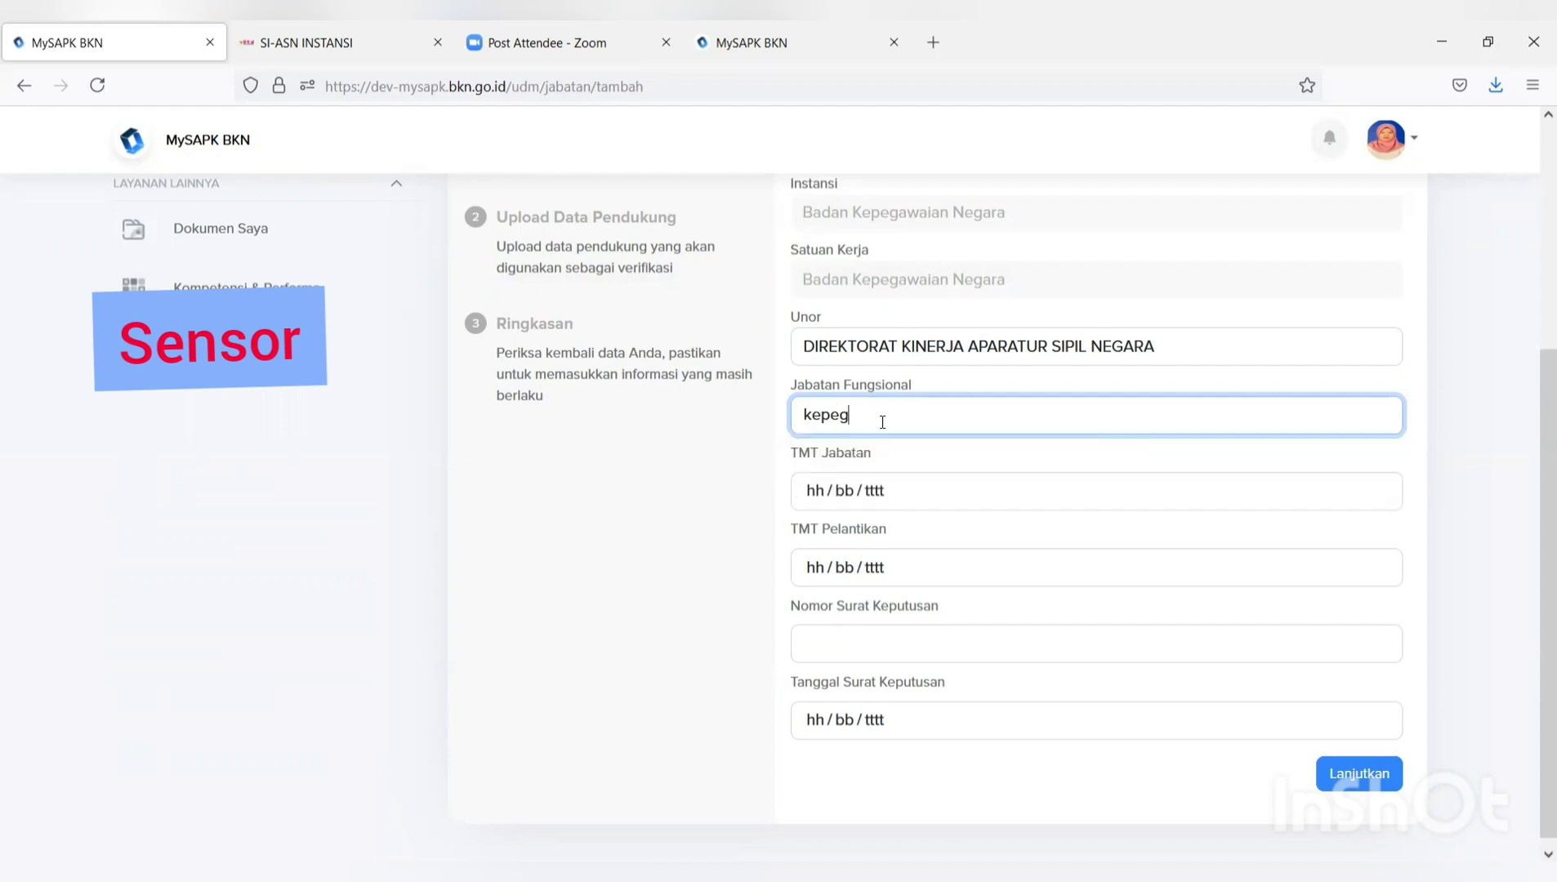
pyautogui.press('BackSpace')
pyautogui.press('BackSpace')
pyautogui.press('BackSpace')
pyautogui.press('BackSpace')
pyautogui.press('BackSpace')
pyautogui.write('p')
pyautogui.write('ranat')
pyautogui.press('BackSpace')
pyautogui.press('BackSpace')
pyautogui.press('BackSpace')
pyautogui.press('BackSpace')
pyautogui.press('BackSpace')
pyautogui.press('BackSpace')
pyautogui.write('kompute')
pyautogui.write('r')
pyautogui.press('BackSpace')
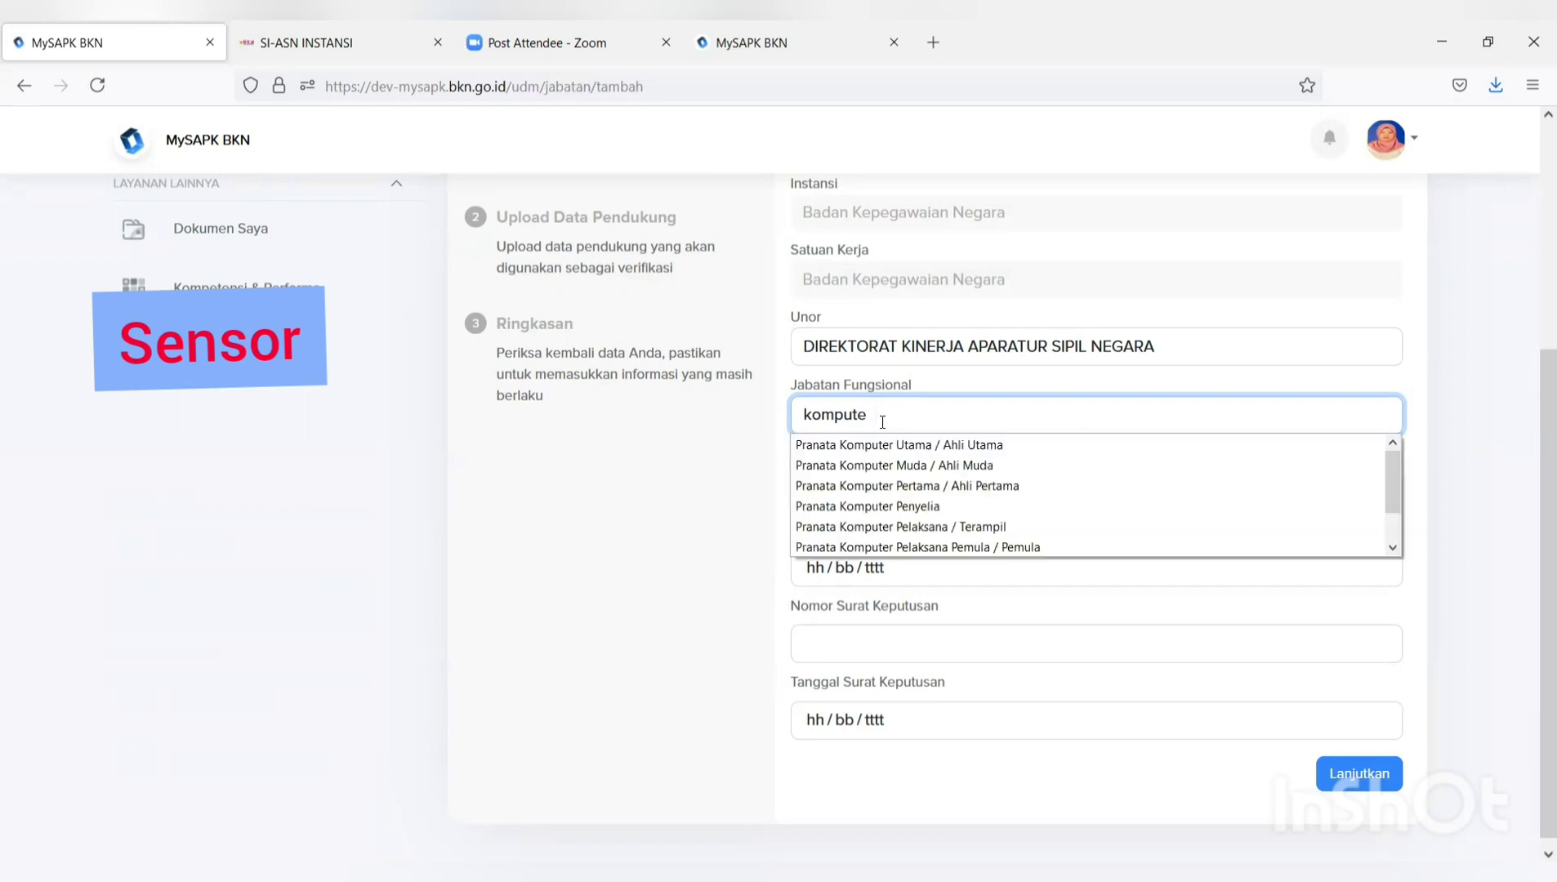
pyautogui.click(892, 466)
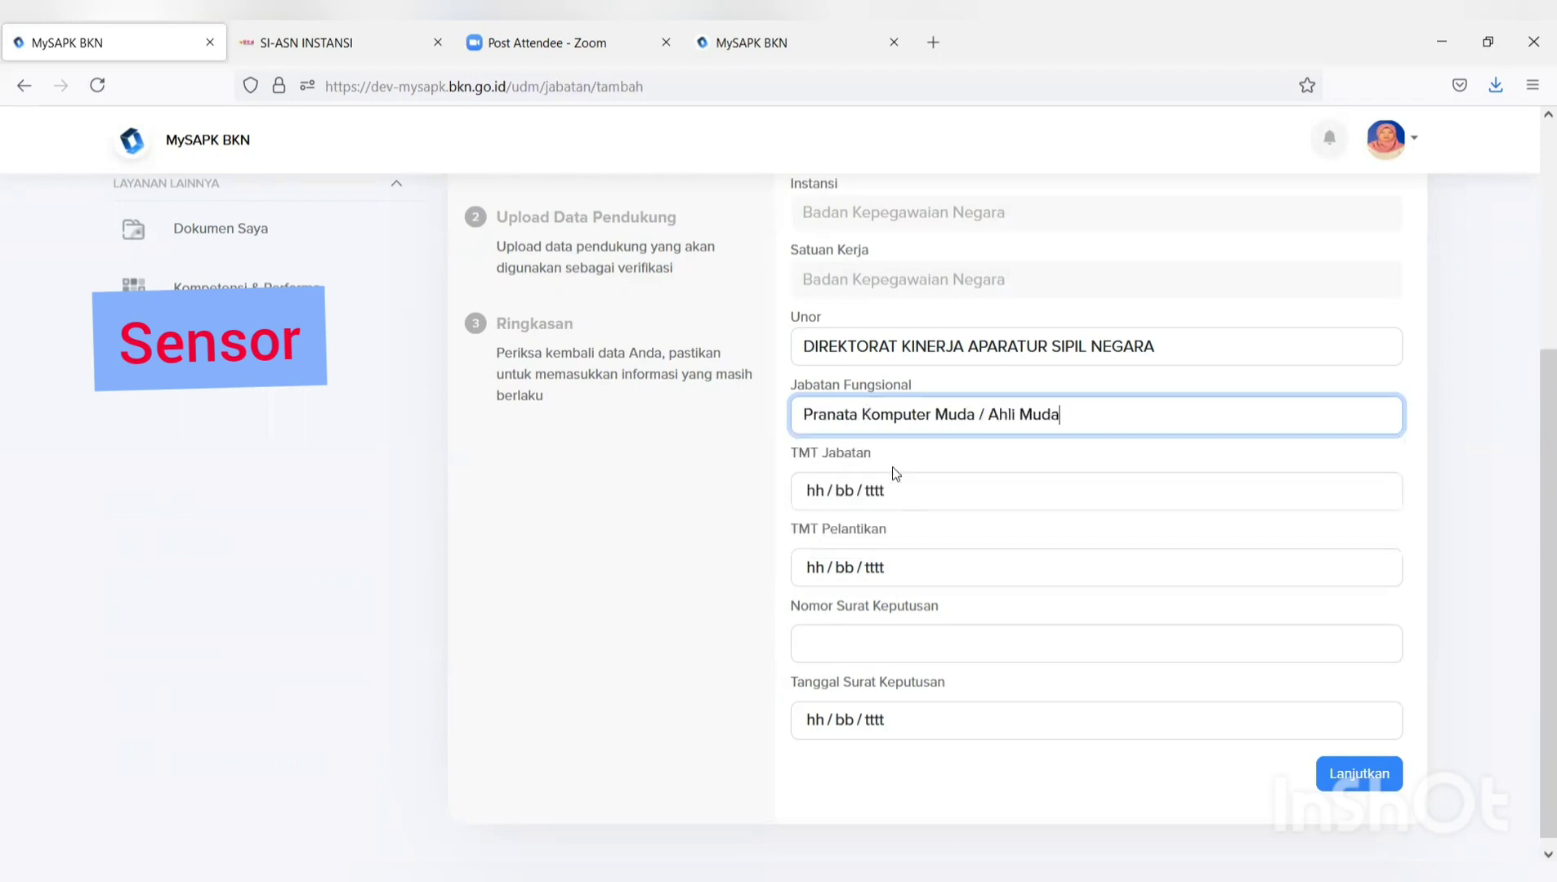
pyautogui.click(681, 529)
# Set TMT Jabatan, TMT Pelantikan and decree date to 05/07/2021, decree number 99, and continue.
pyautogui.click(965, 498)
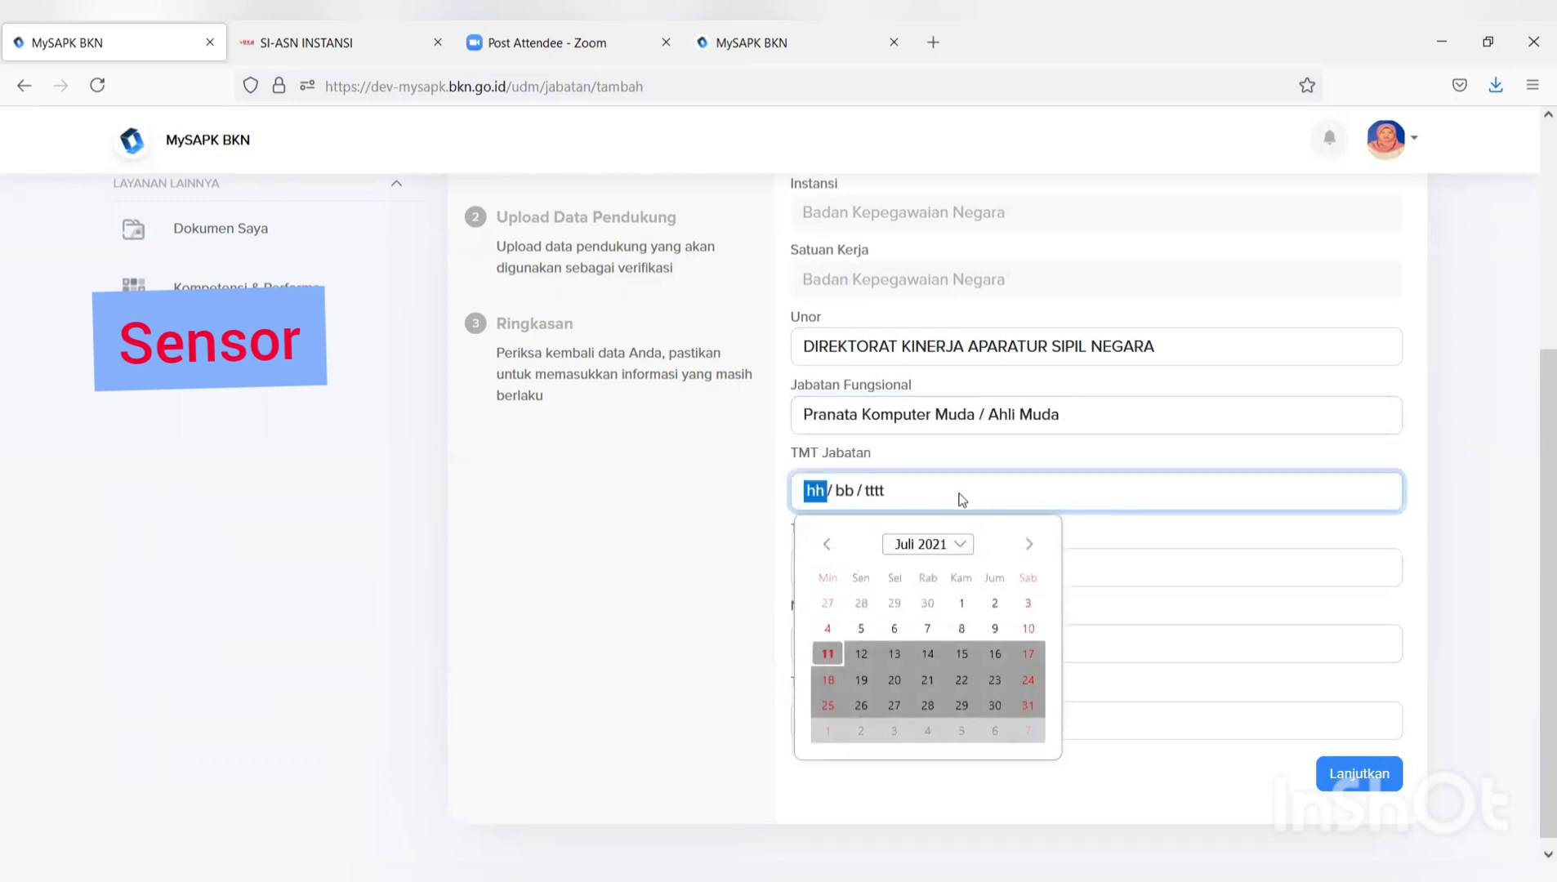
pyautogui.click(859, 630)
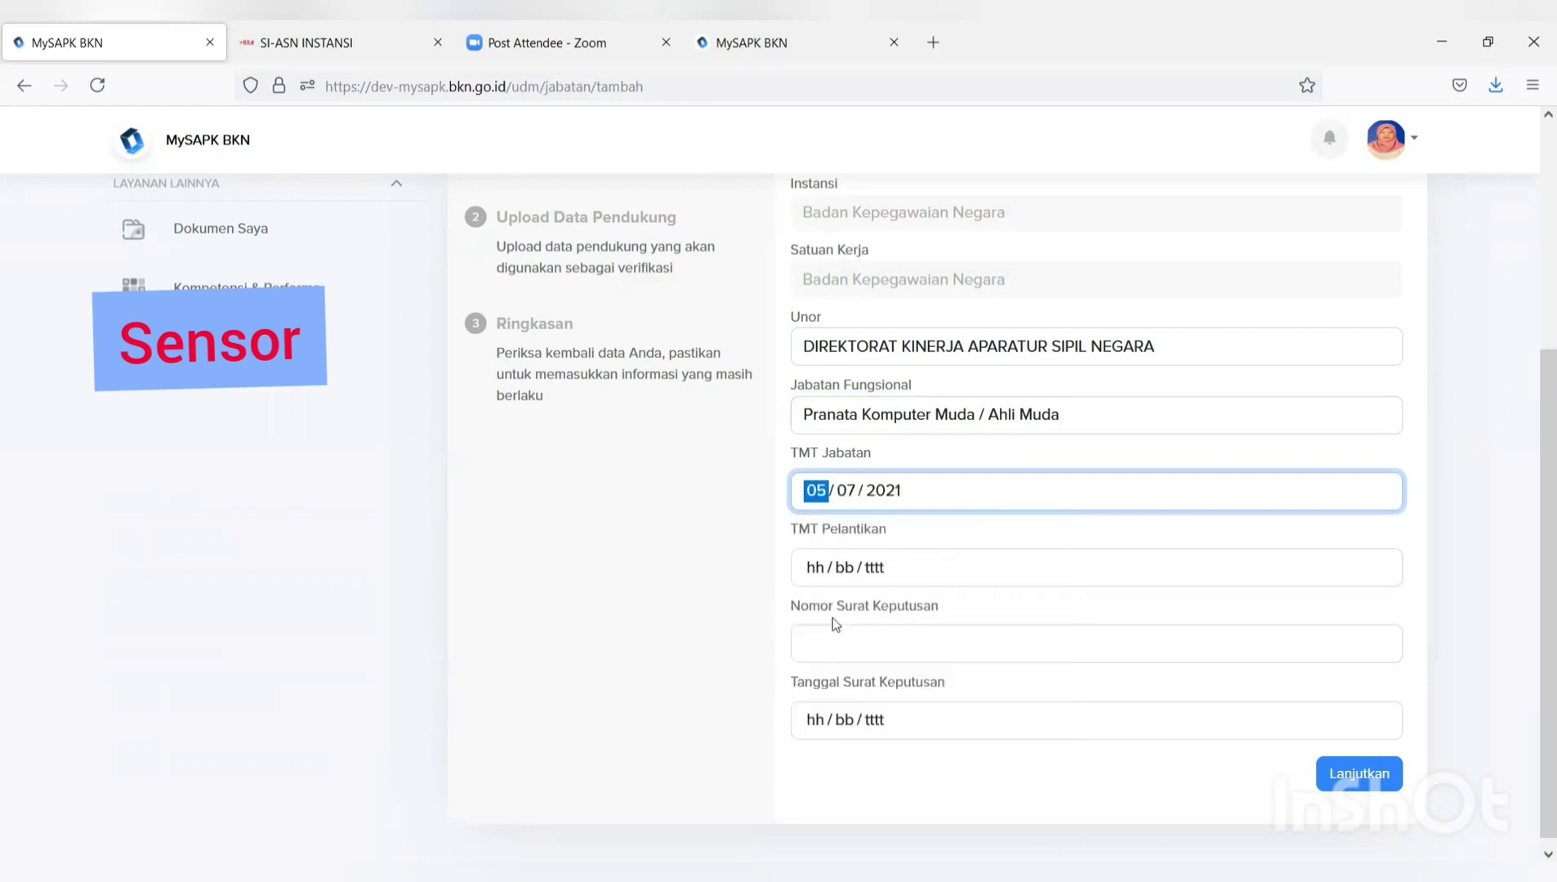
pyautogui.click(855, 566)
pyautogui.click(861, 696)
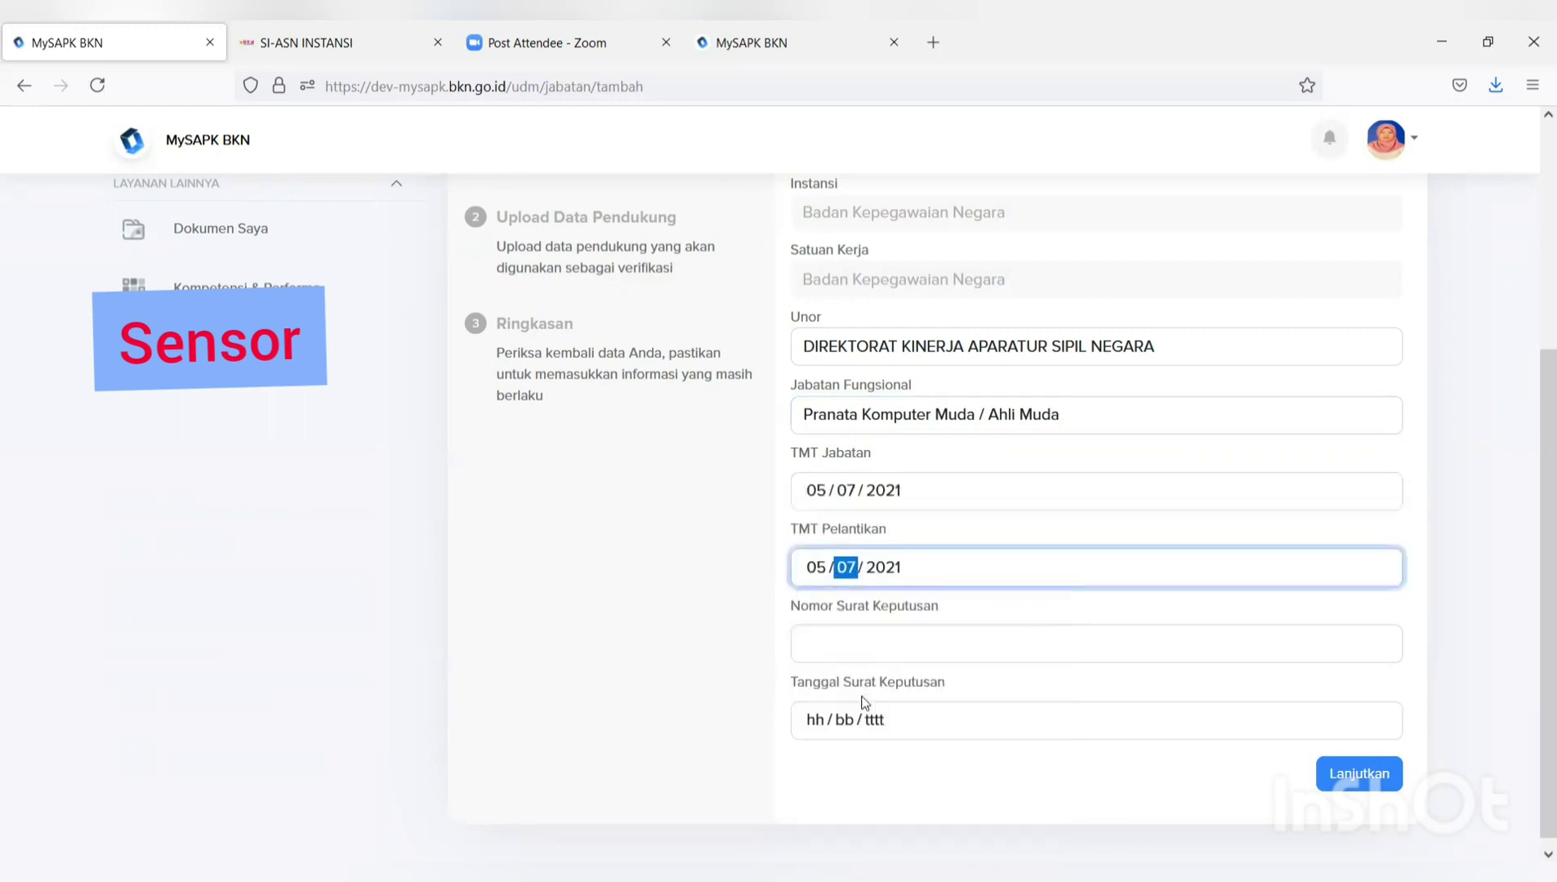
pyautogui.click(859, 646)
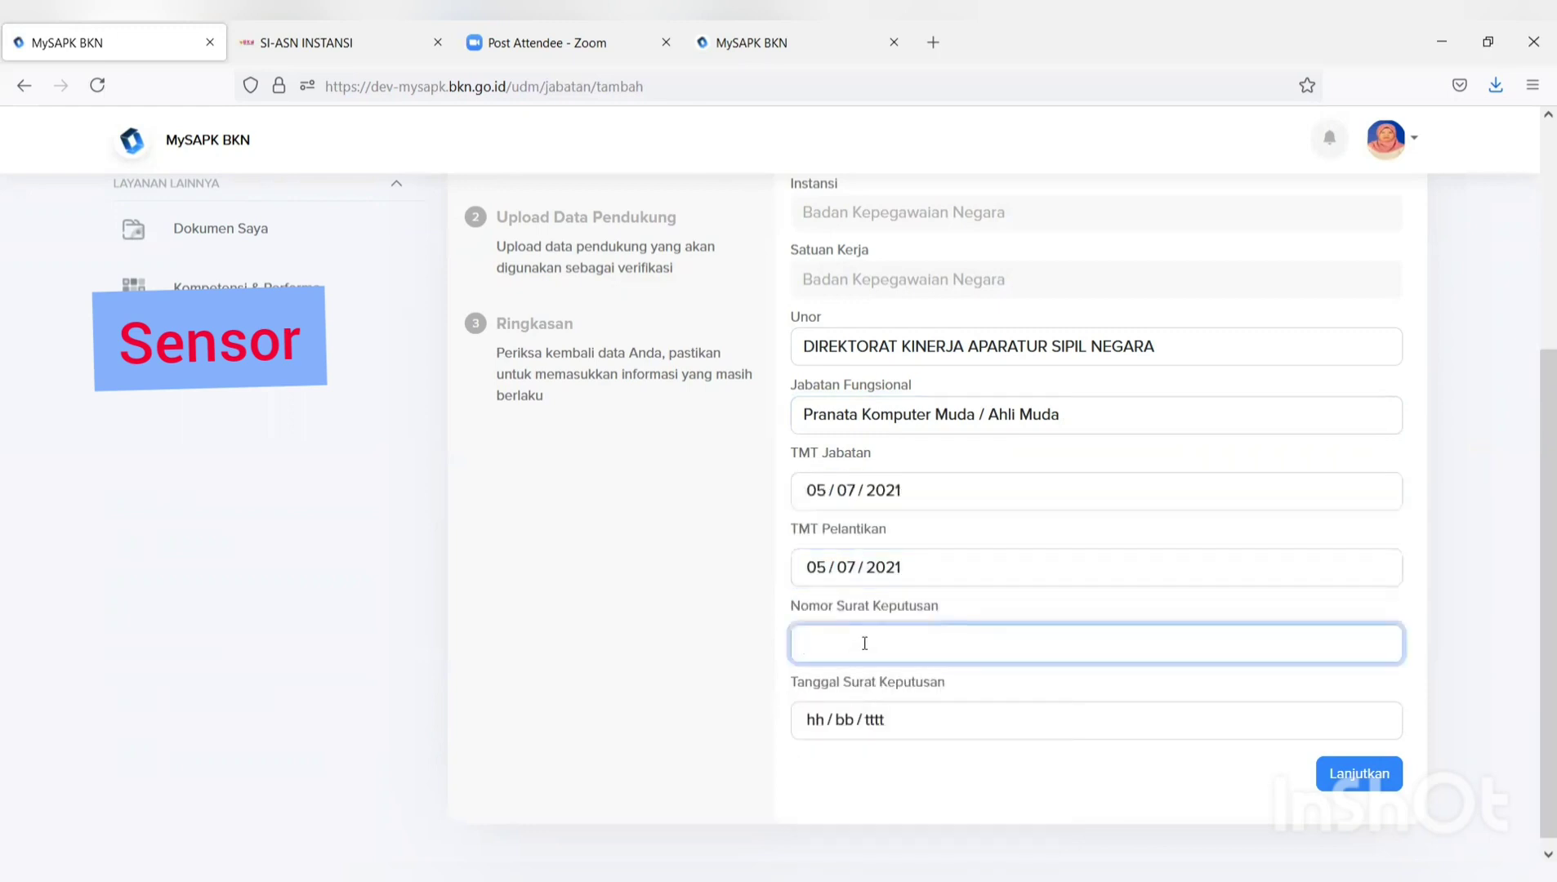
pyautogui.write('99')
pyautogui.click(896, 719)
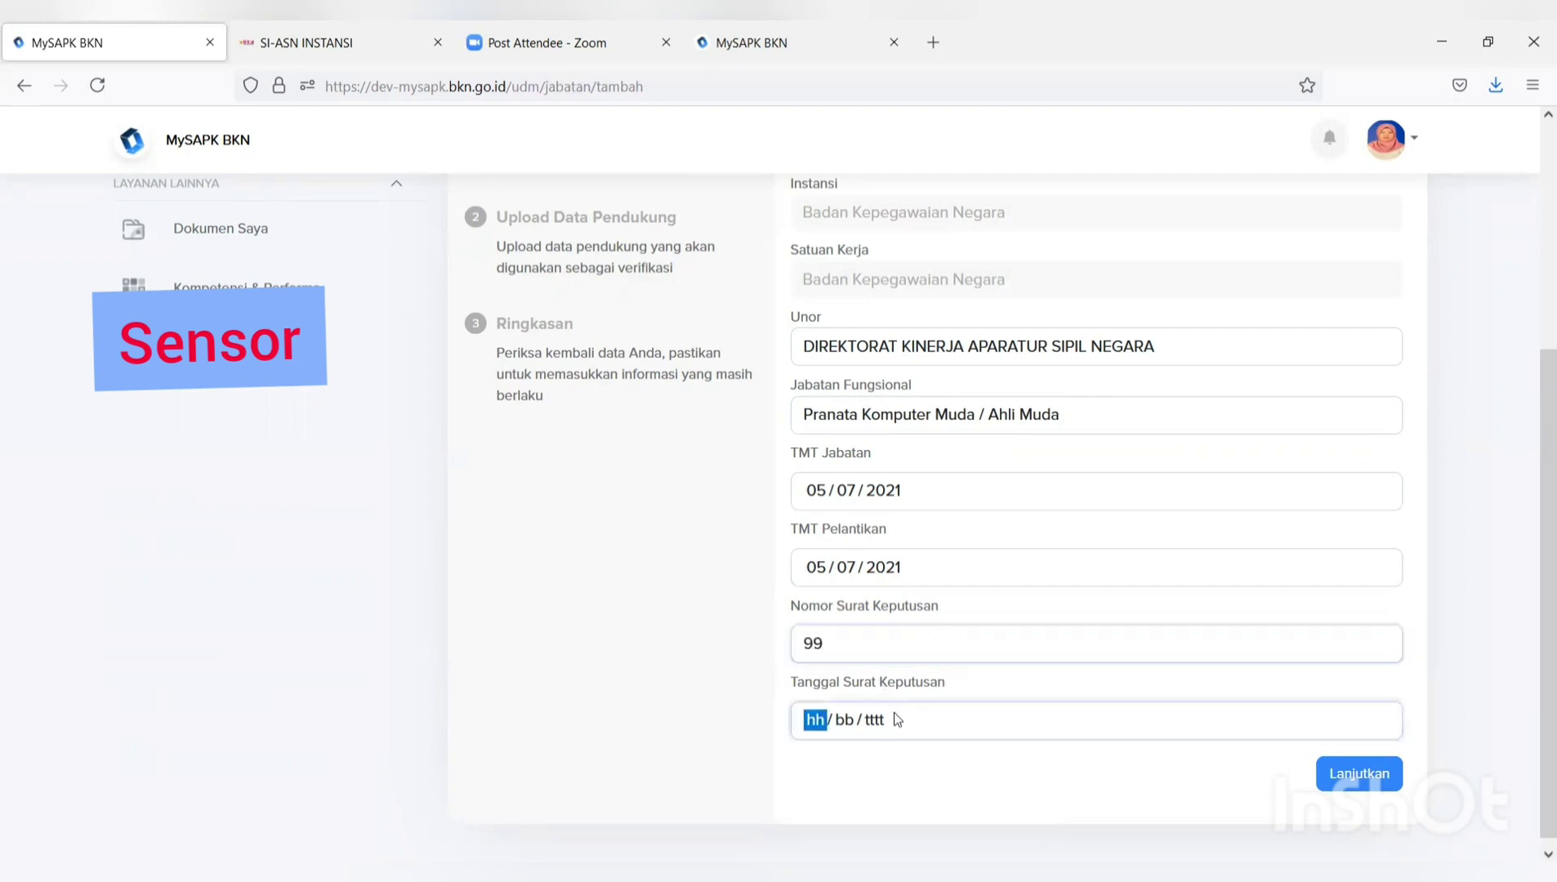
pyautogui.click(858, 565)
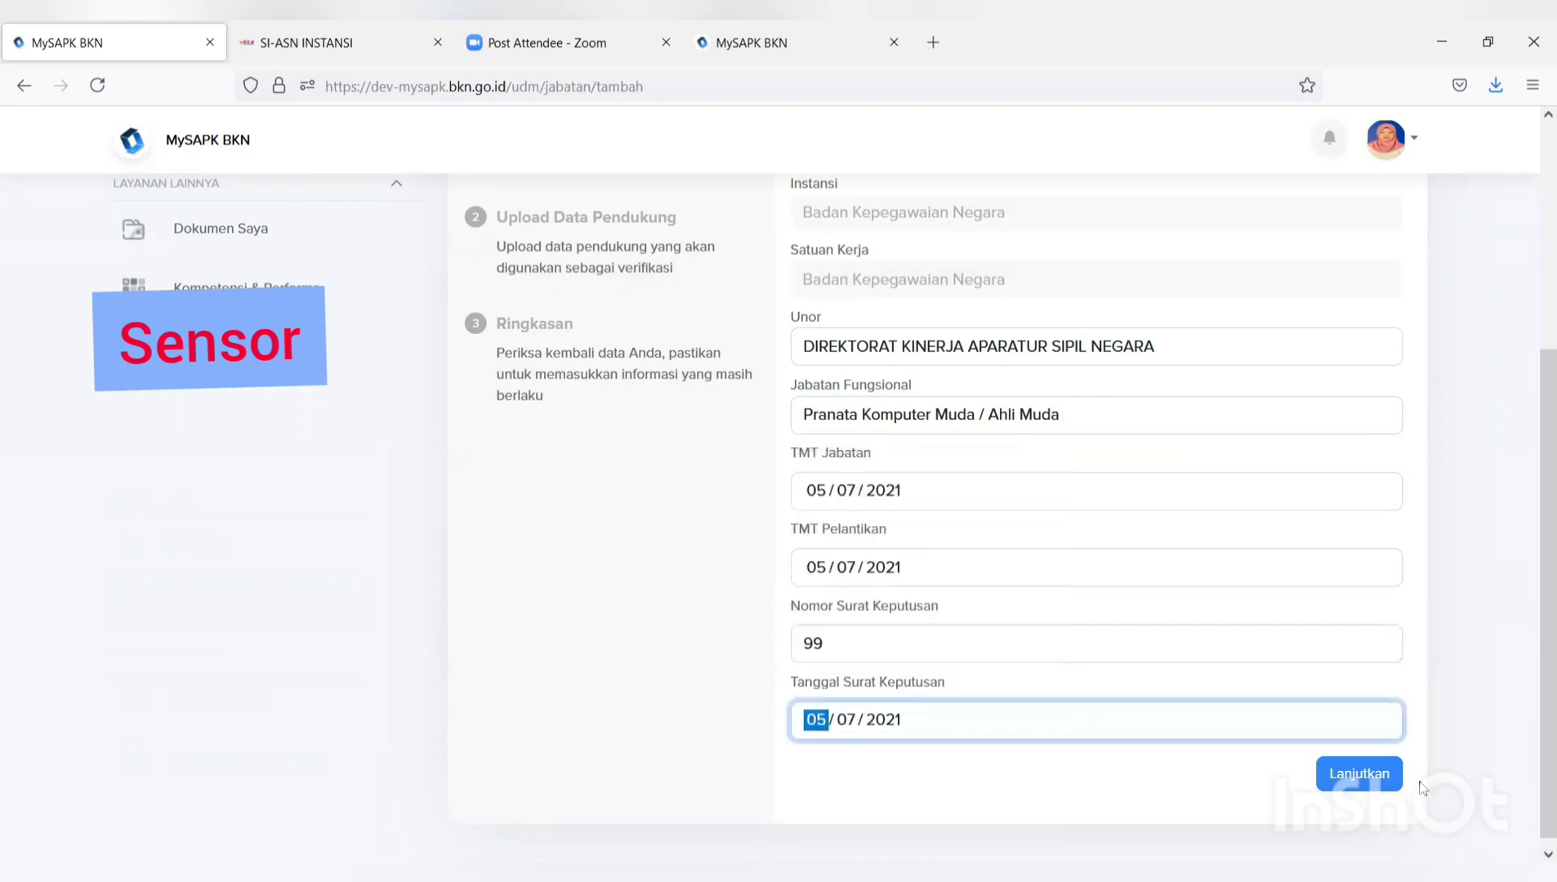
pyautogui.click(1378, 782)
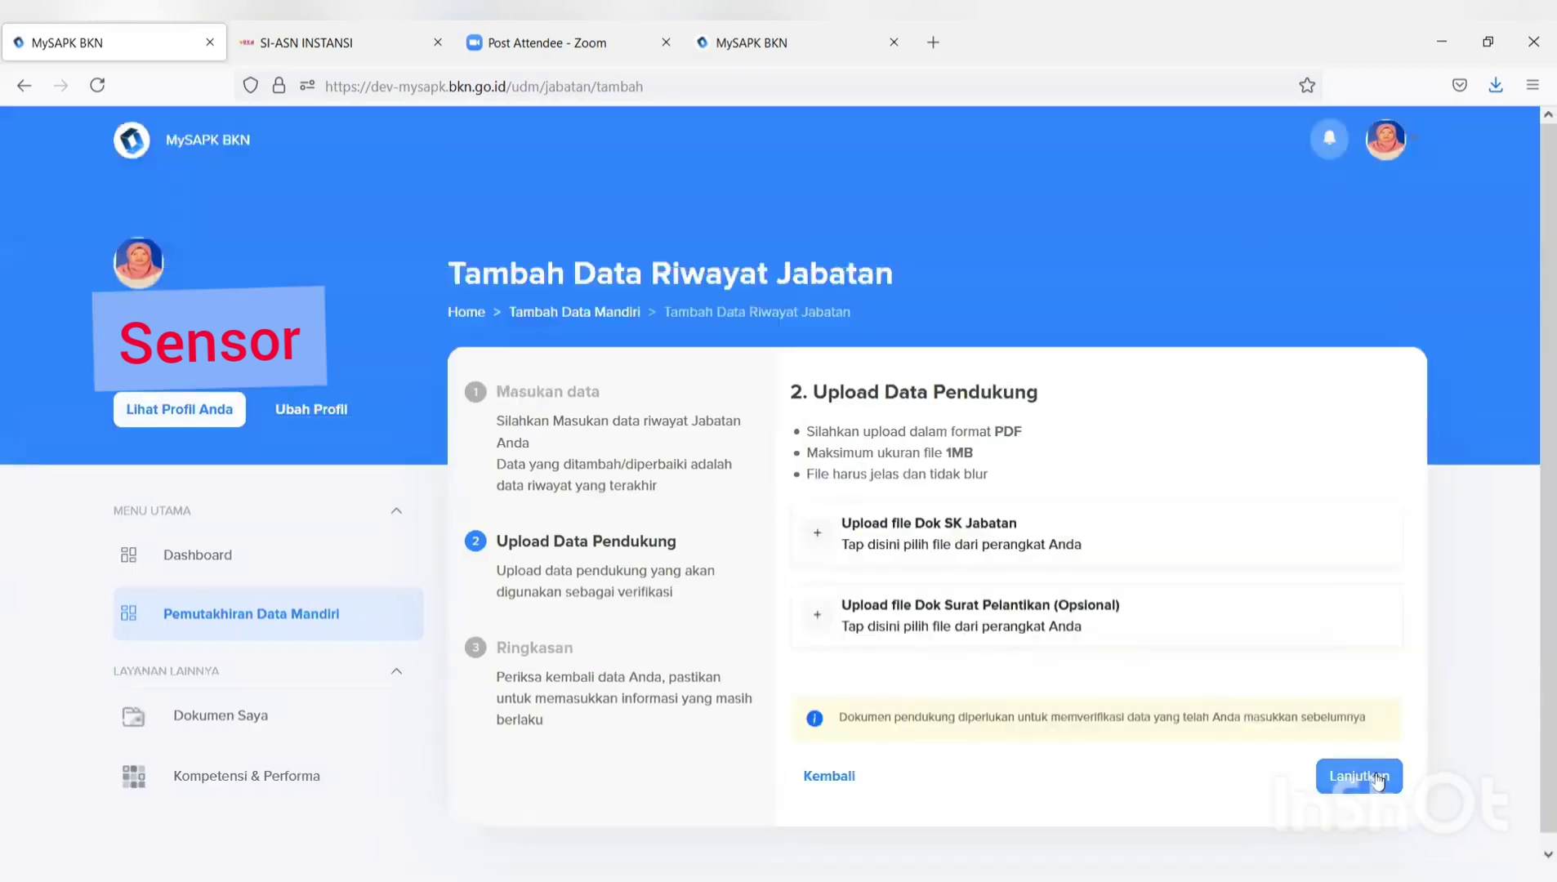
# Upload the FORMULIR TPB PDF as the Dok SK Jabatan document.
pyautogui.click(1006, 533)
pyautogui.click(463, 216)
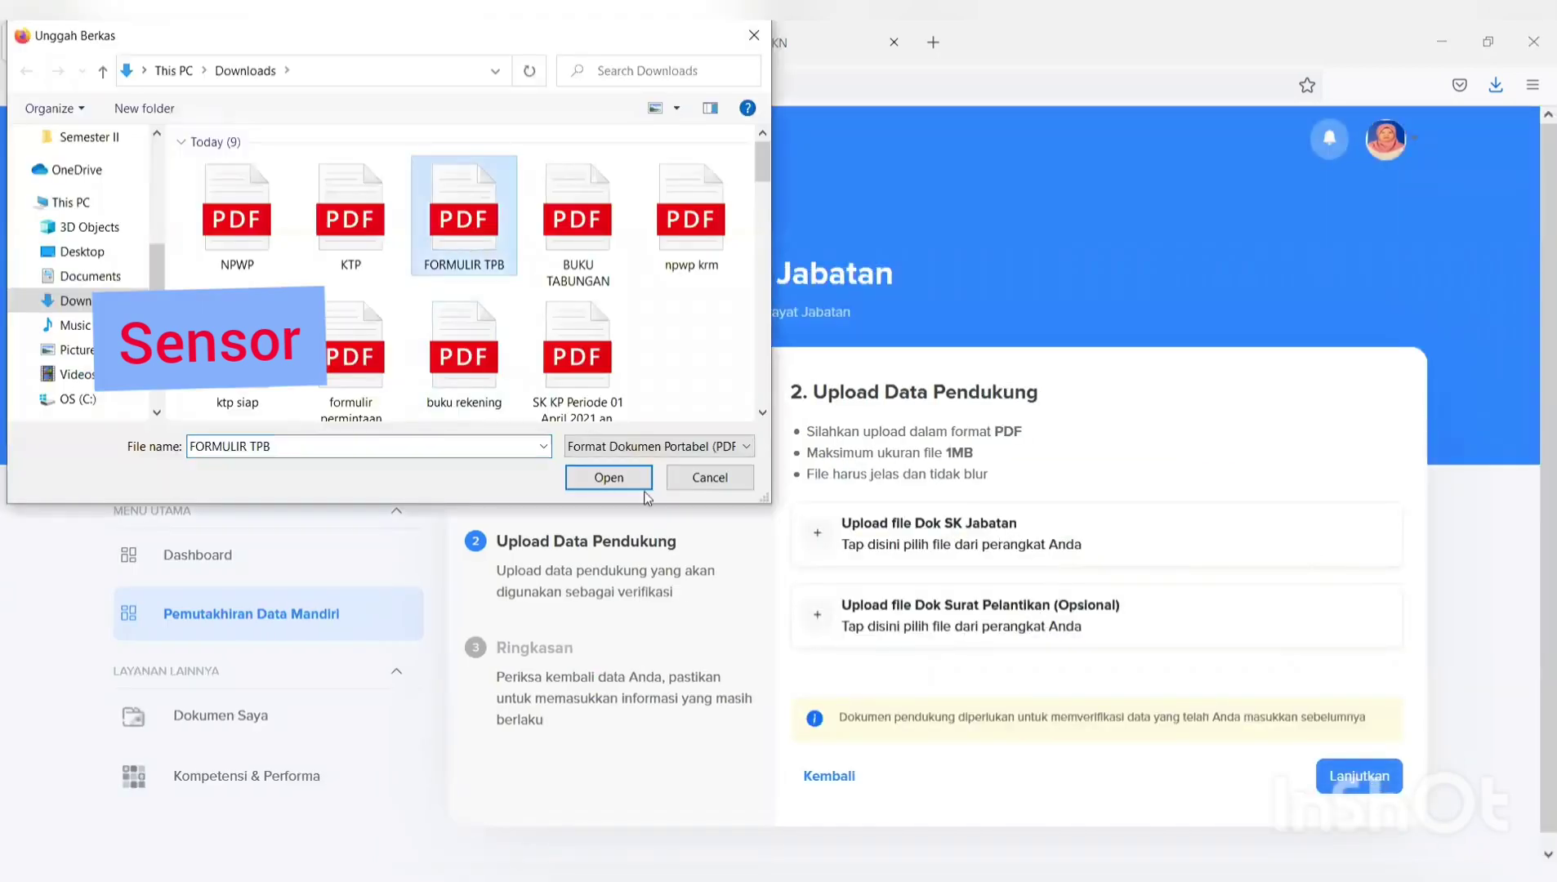
pyautogui.press('Return')
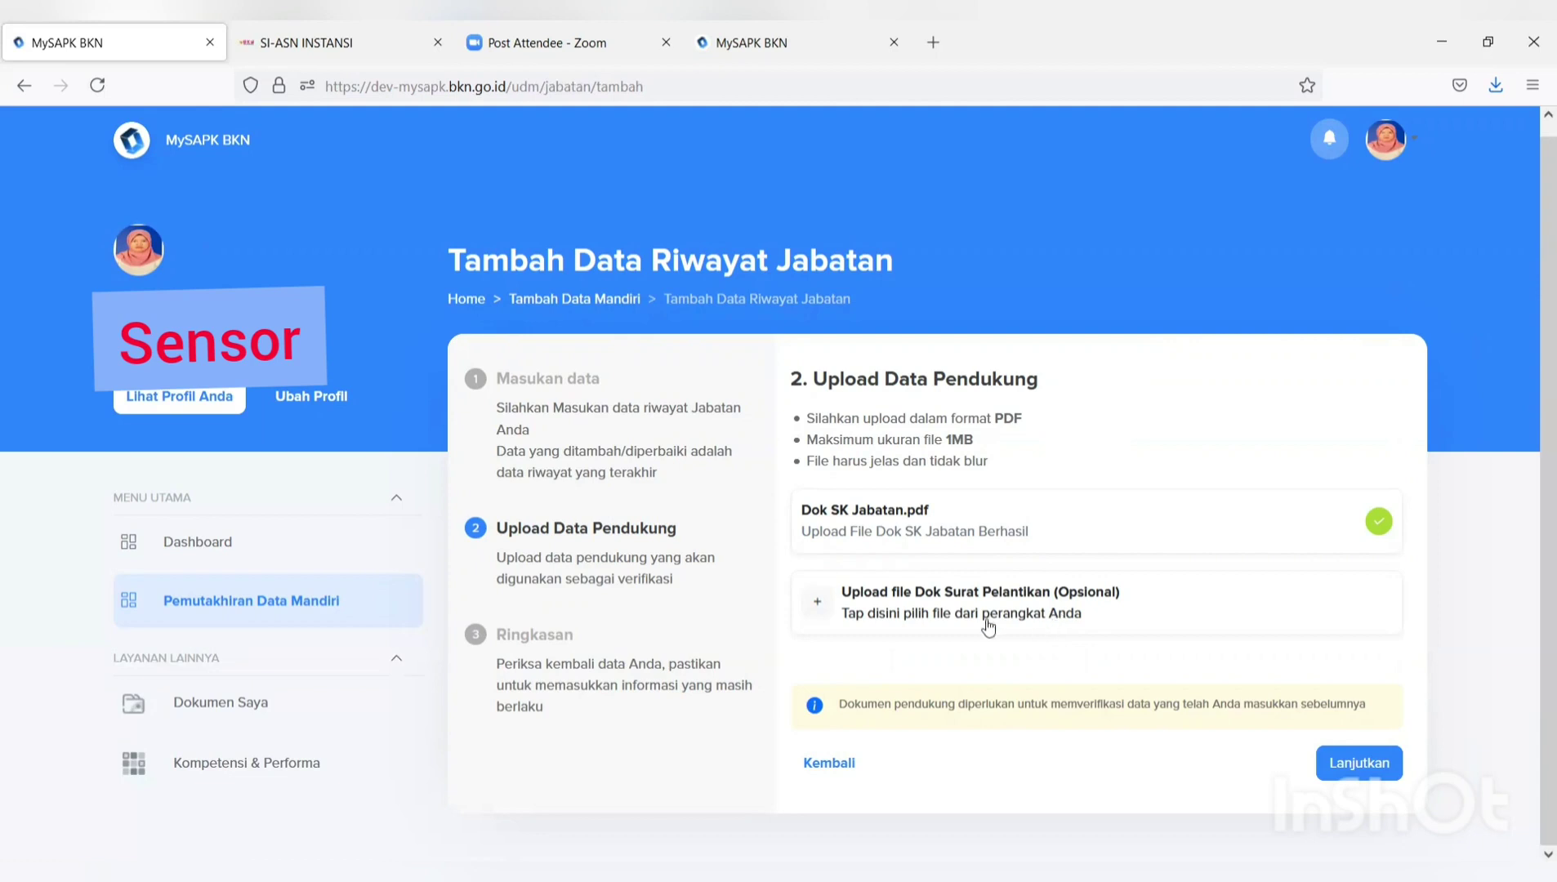
# Confirm the declaration and submit the Pranata Komputer Muda position record, dismissing the success message.
pyautogui.click(1370, 762)
pyautogui.scroll(-3, 1347, 719)
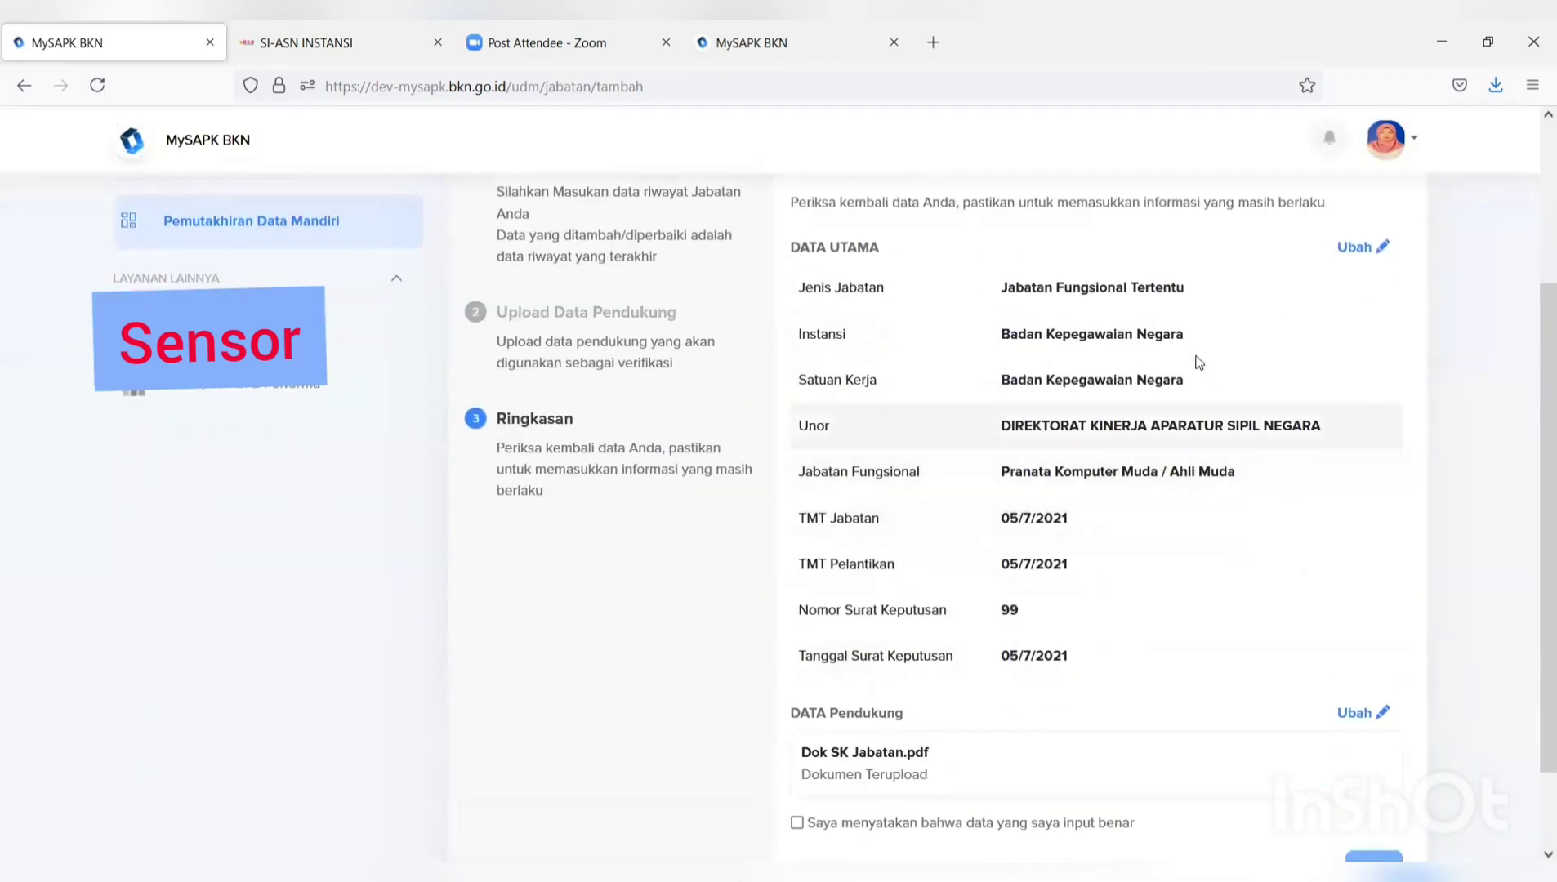
pyautogui.scroll(-2, 1193, 351)
pyautogui.scroll(2, 1147, 327)
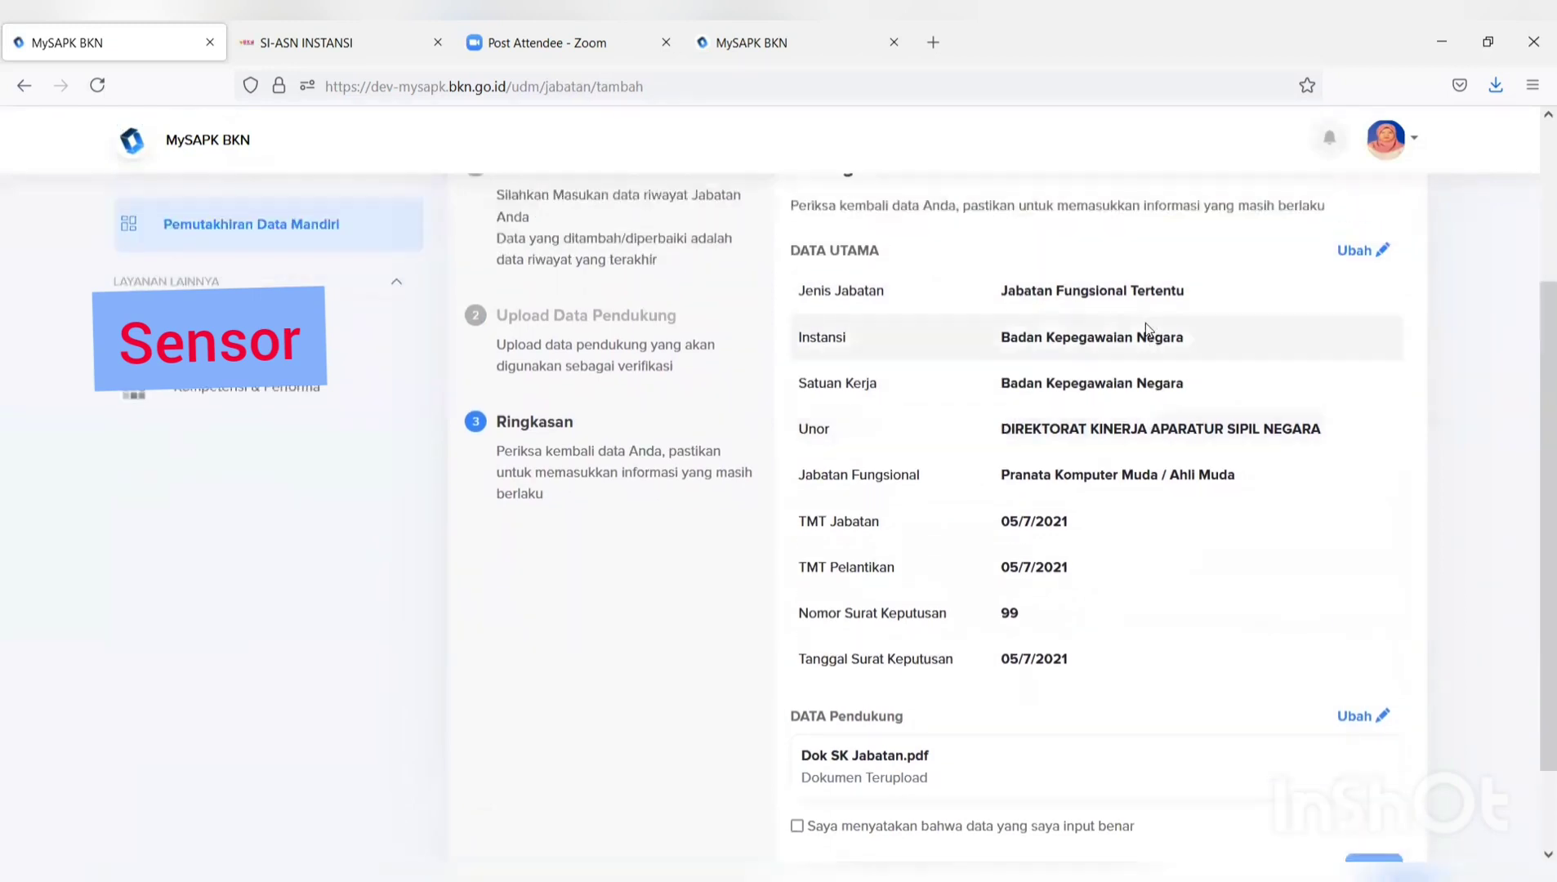
pyautogui.scroll(-2, 1097, 437)
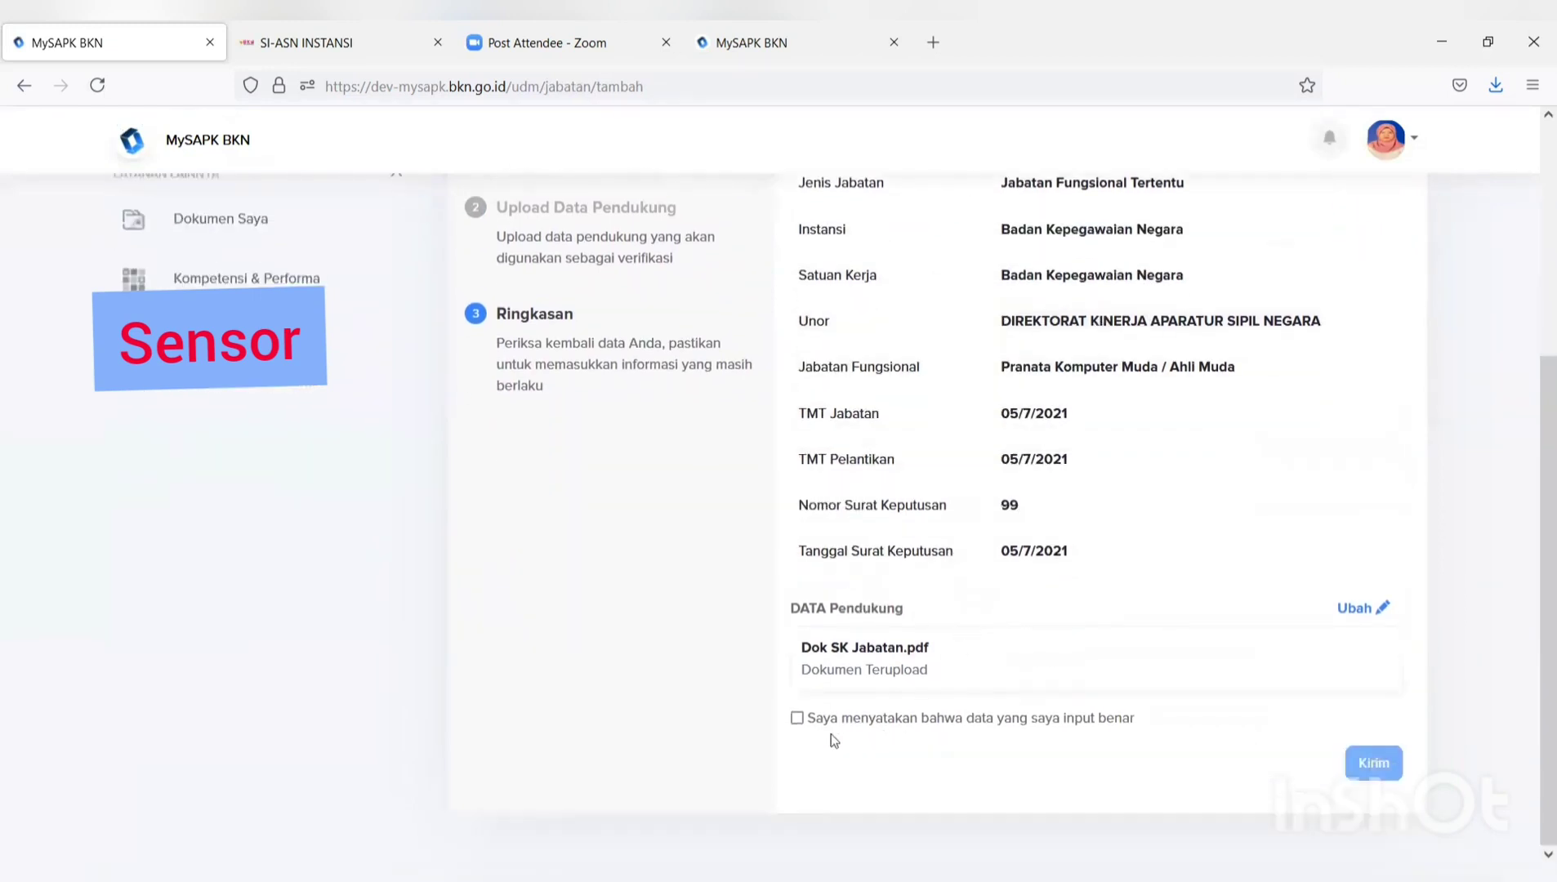
pyautogui.click(798, 720)
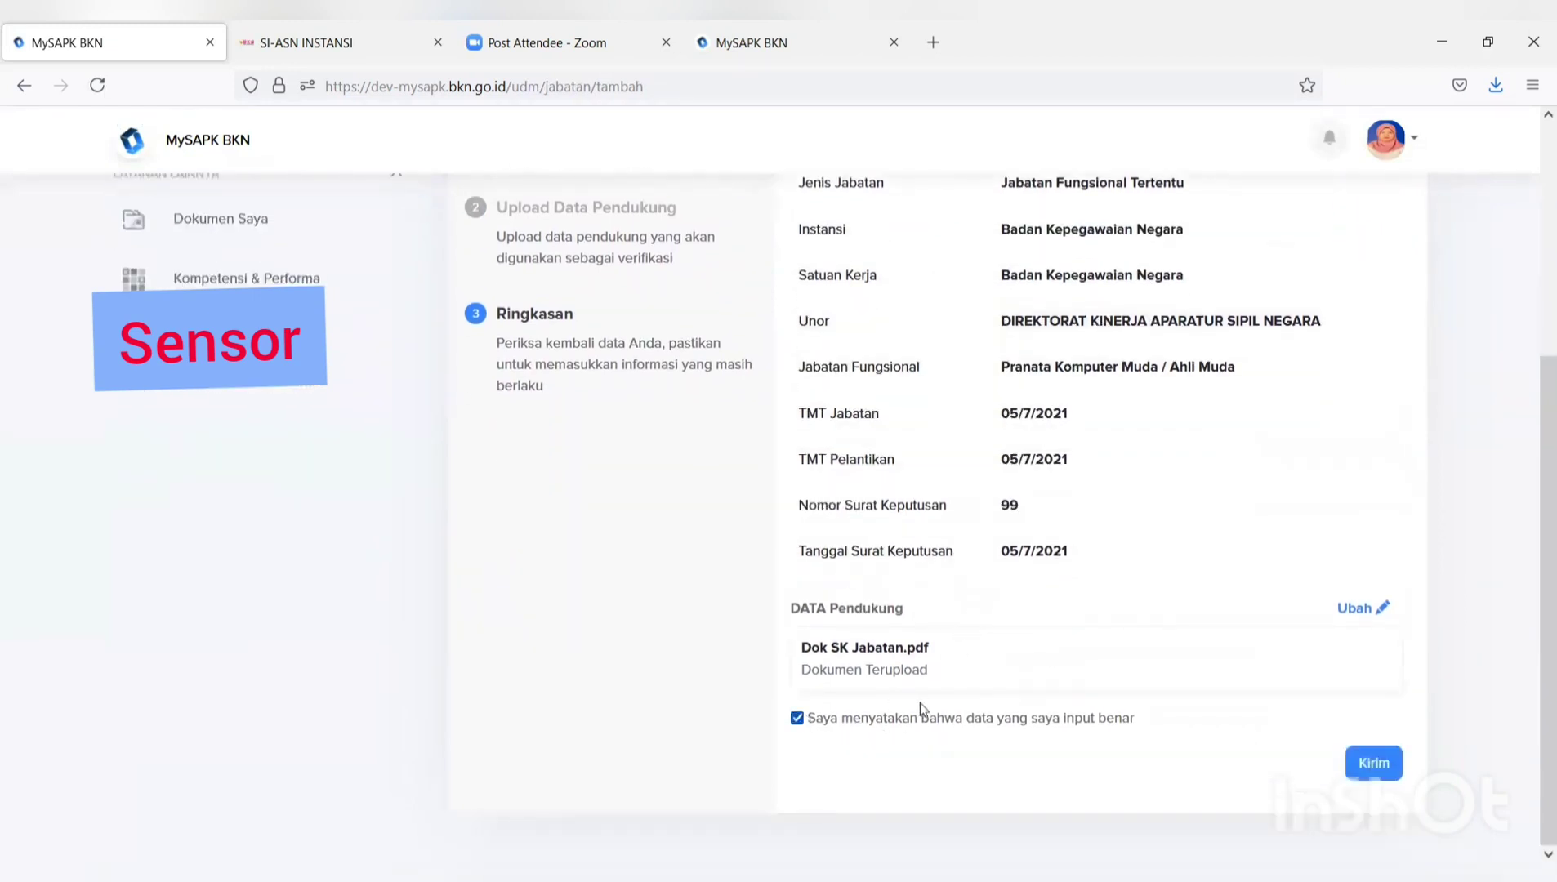
pyautogui.click(1362, 762)
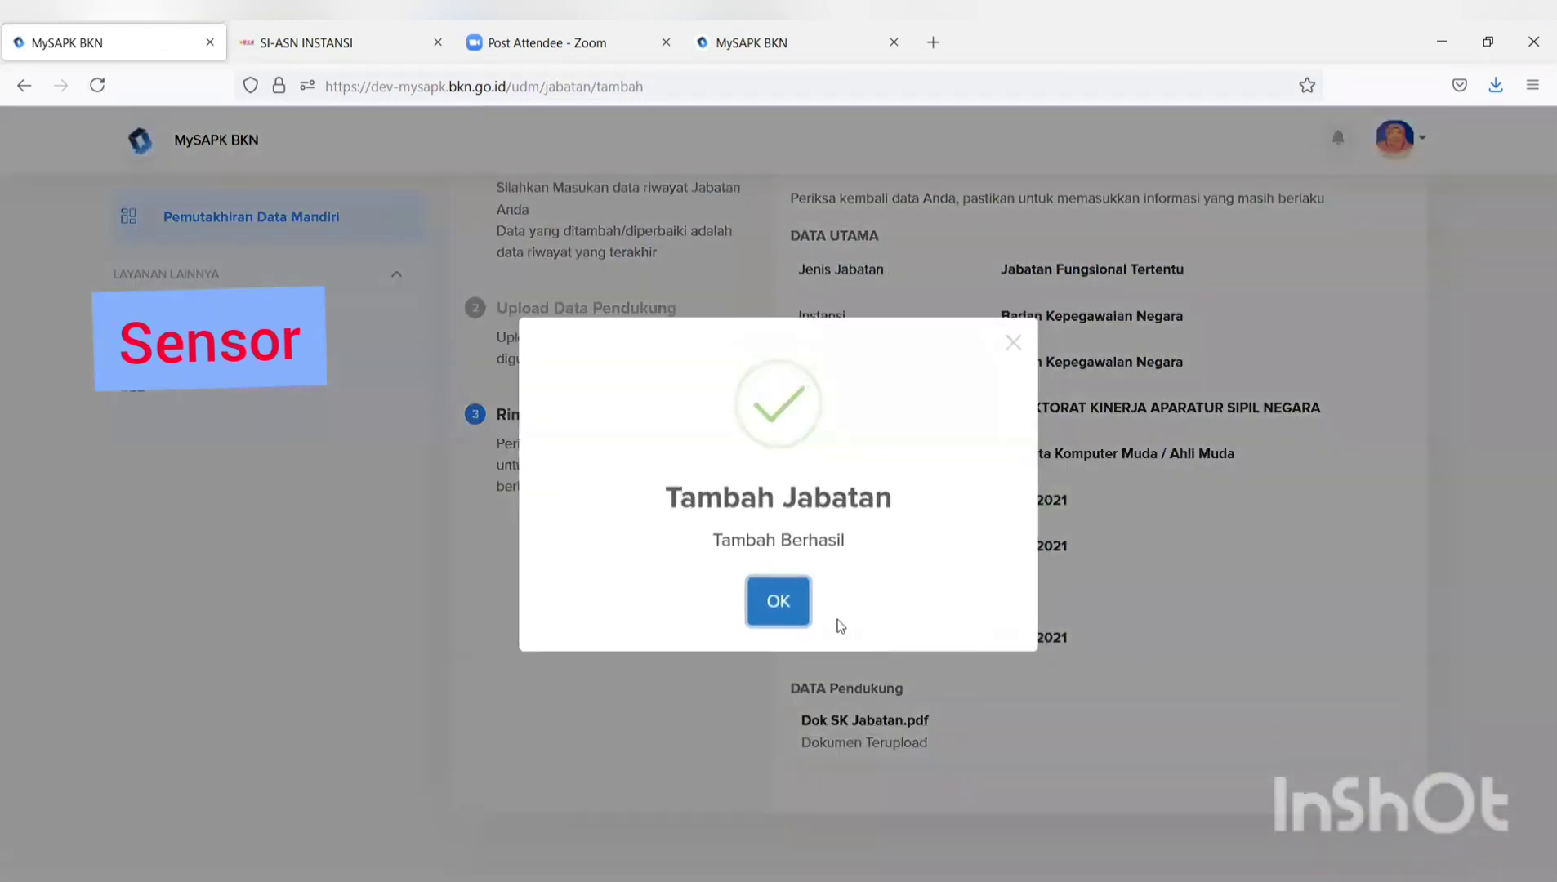
pyautogui.click(778, 602)
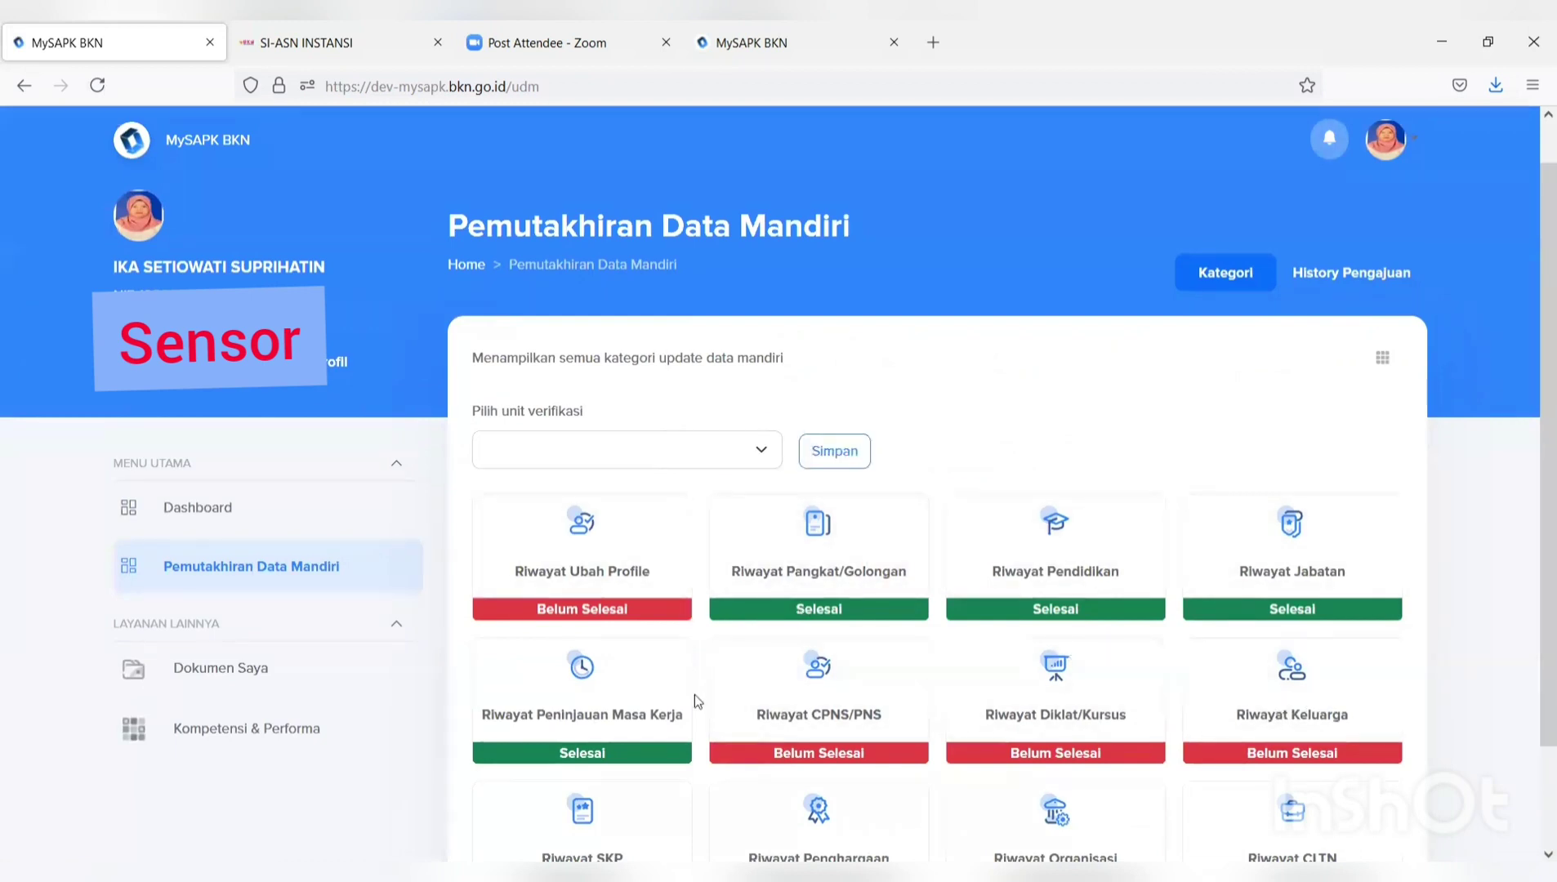
pyautogui.scroll(-2, 694, 698)
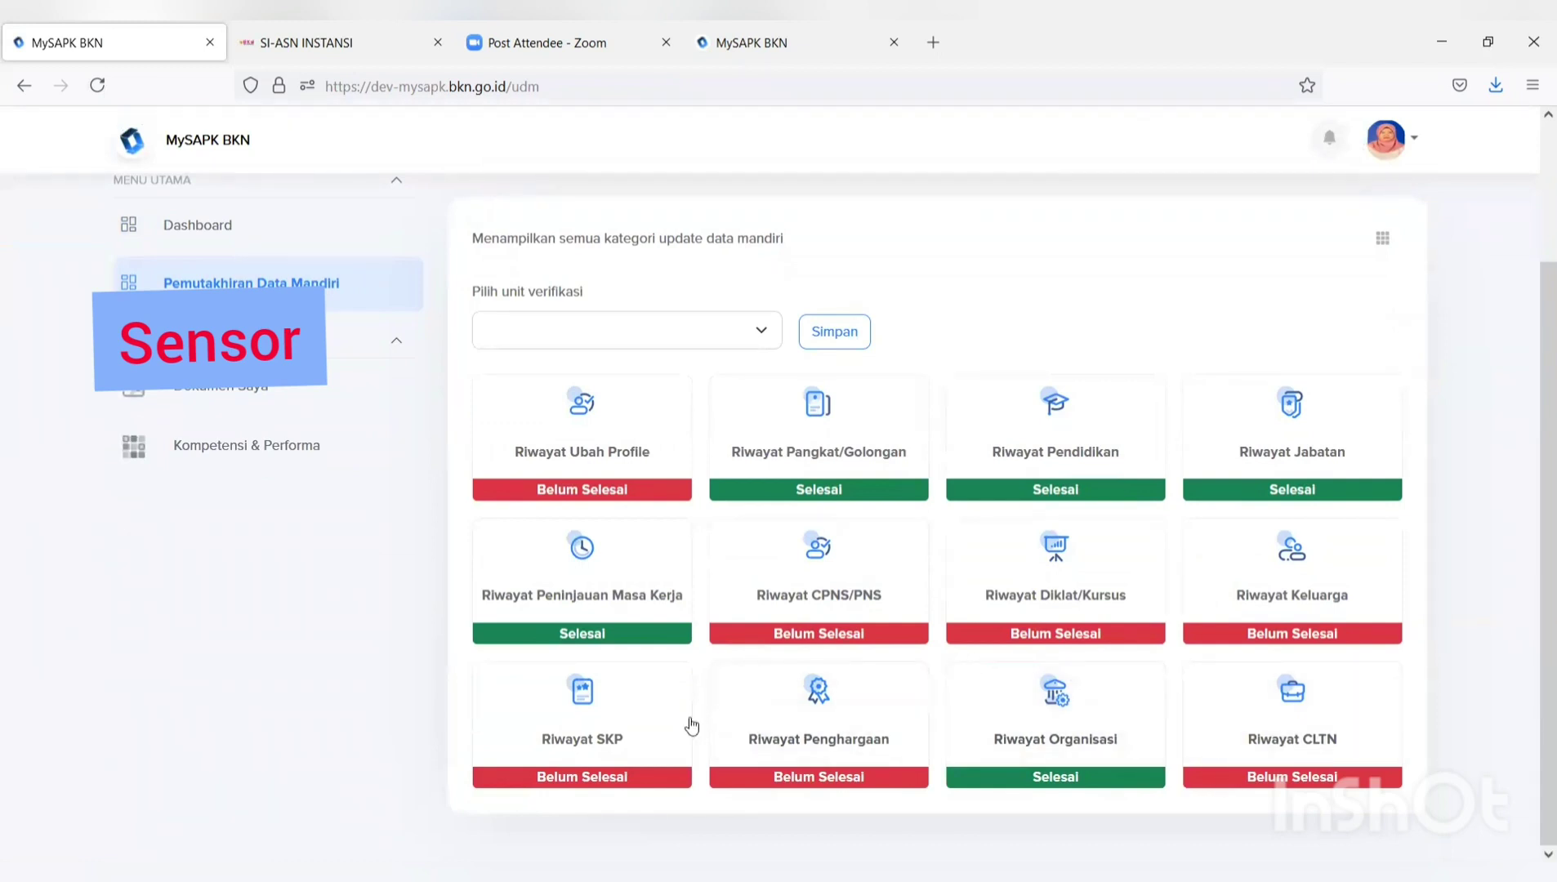
pyautogui.click(803, 608)
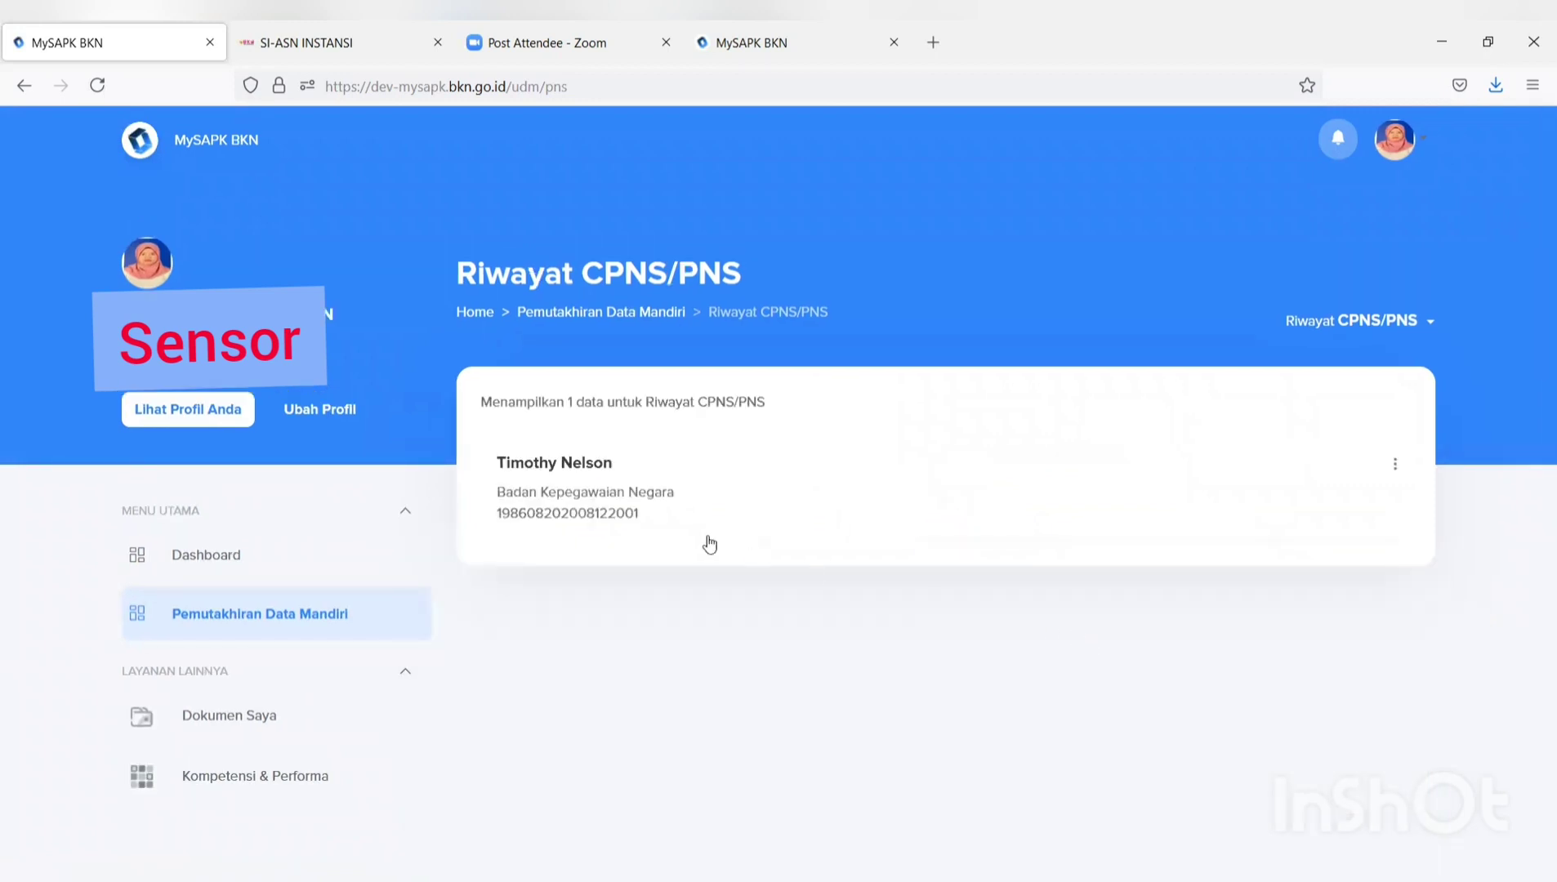
pyautogui.click(1397, 465)
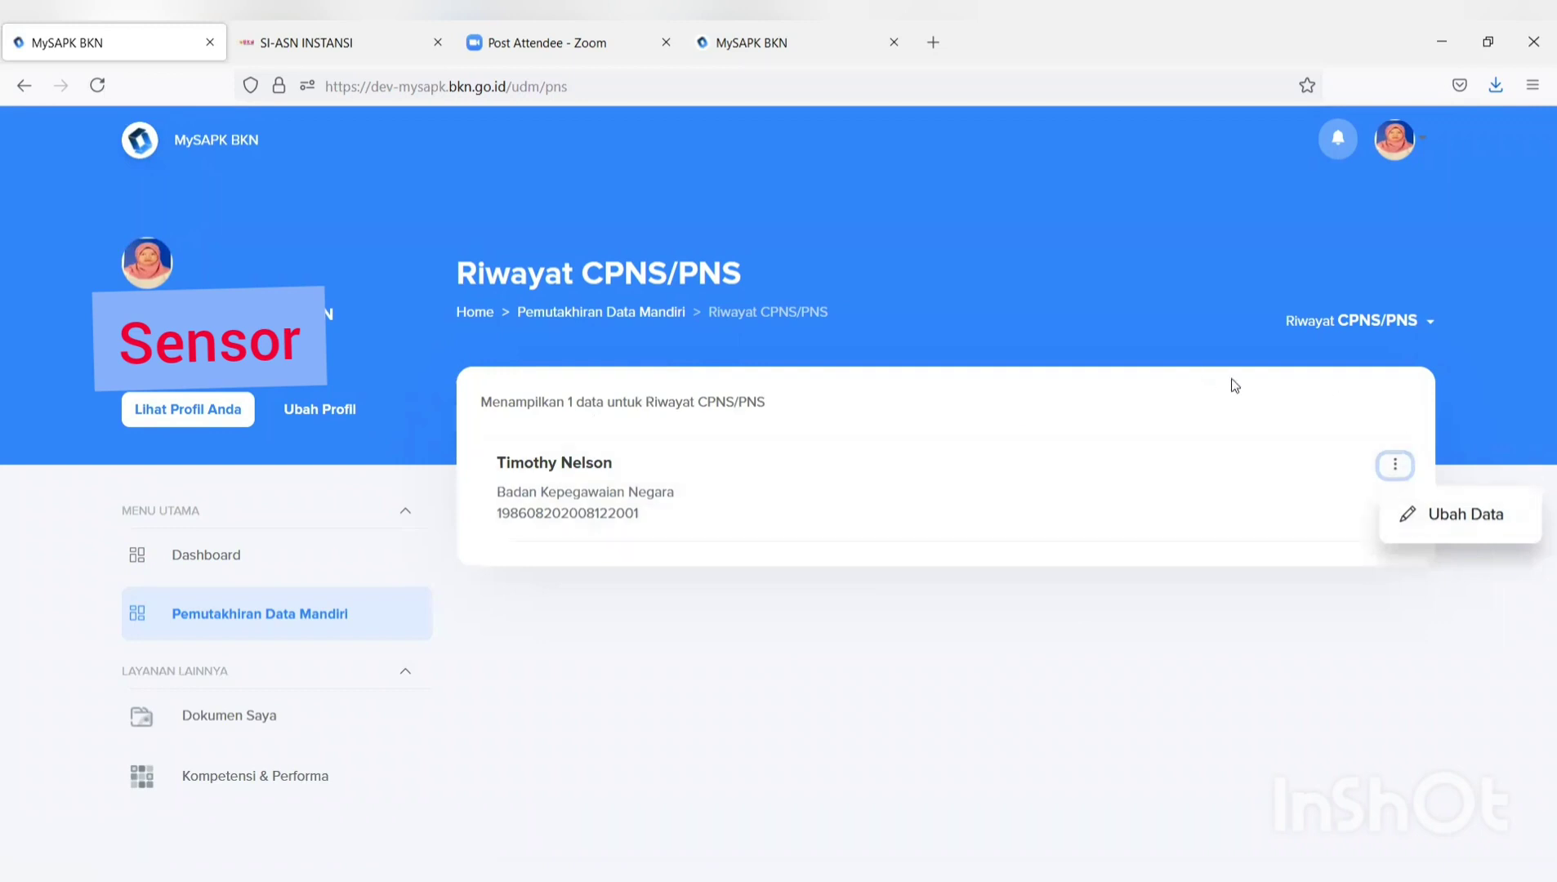
pyautogui.click(1438, 523)
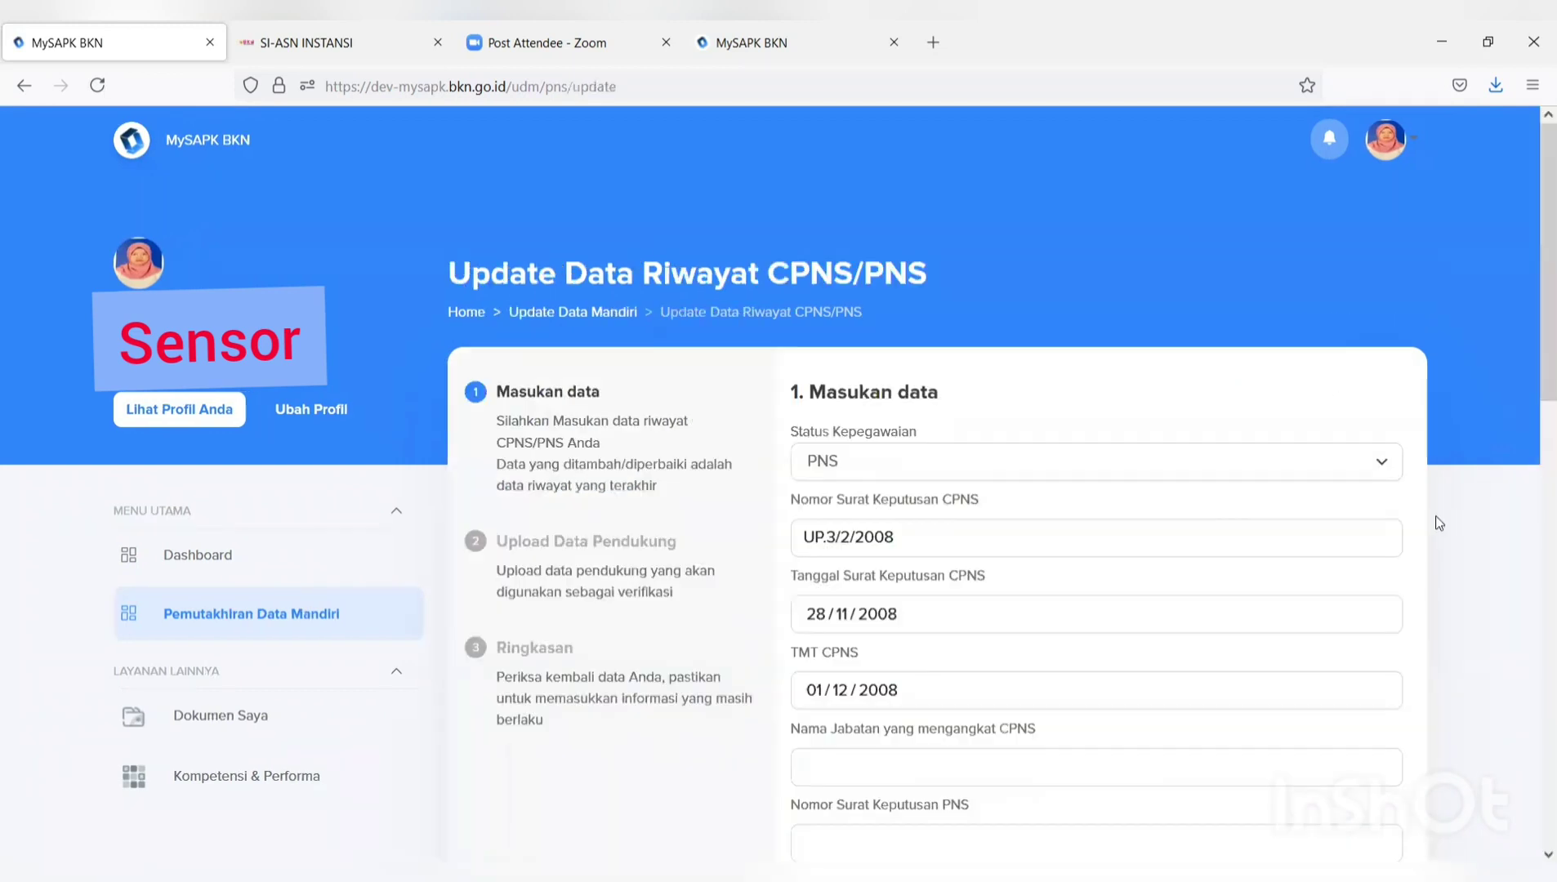
pyautogui.scroll(-2, 1307, 523)
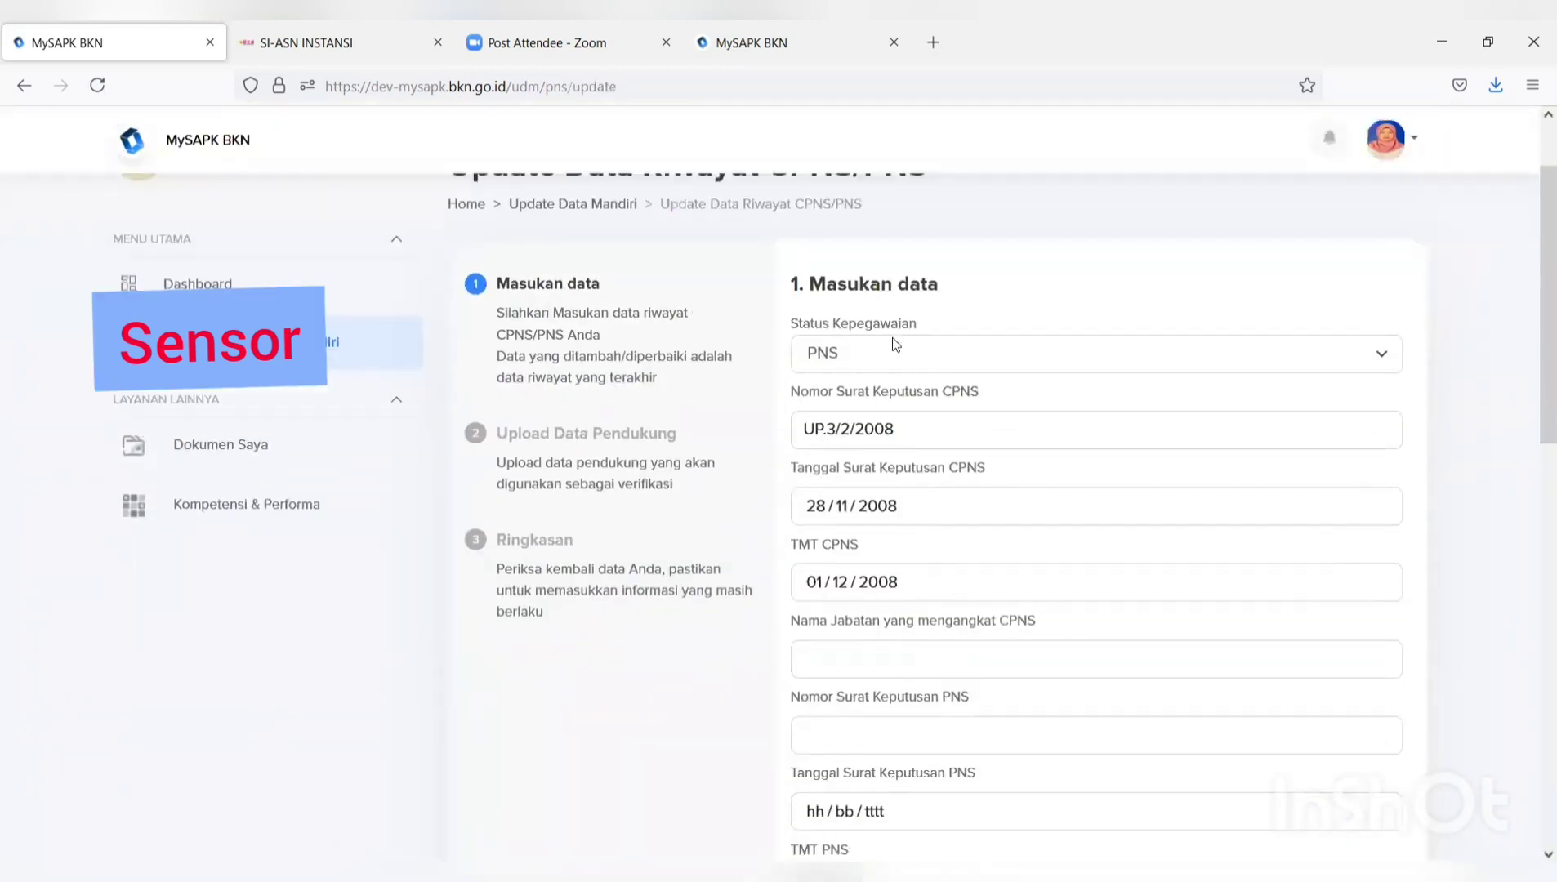
pyautogui.scroll(-9, 891, 337)
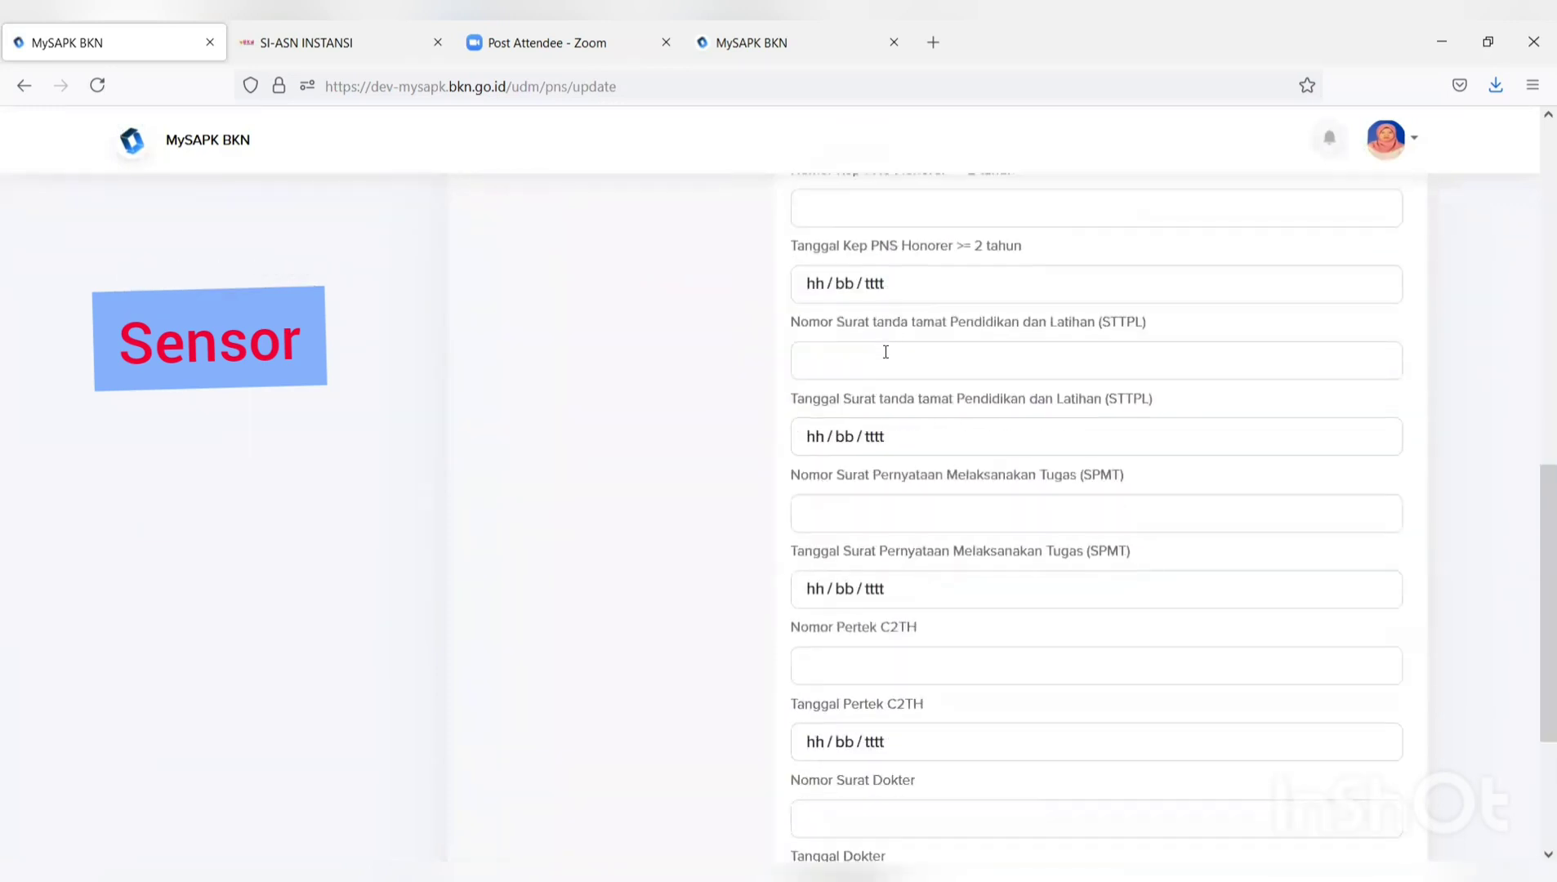
pyautogui.scroll(-5, 885, 352)
pyautogui.scroll(15, 880, 364)
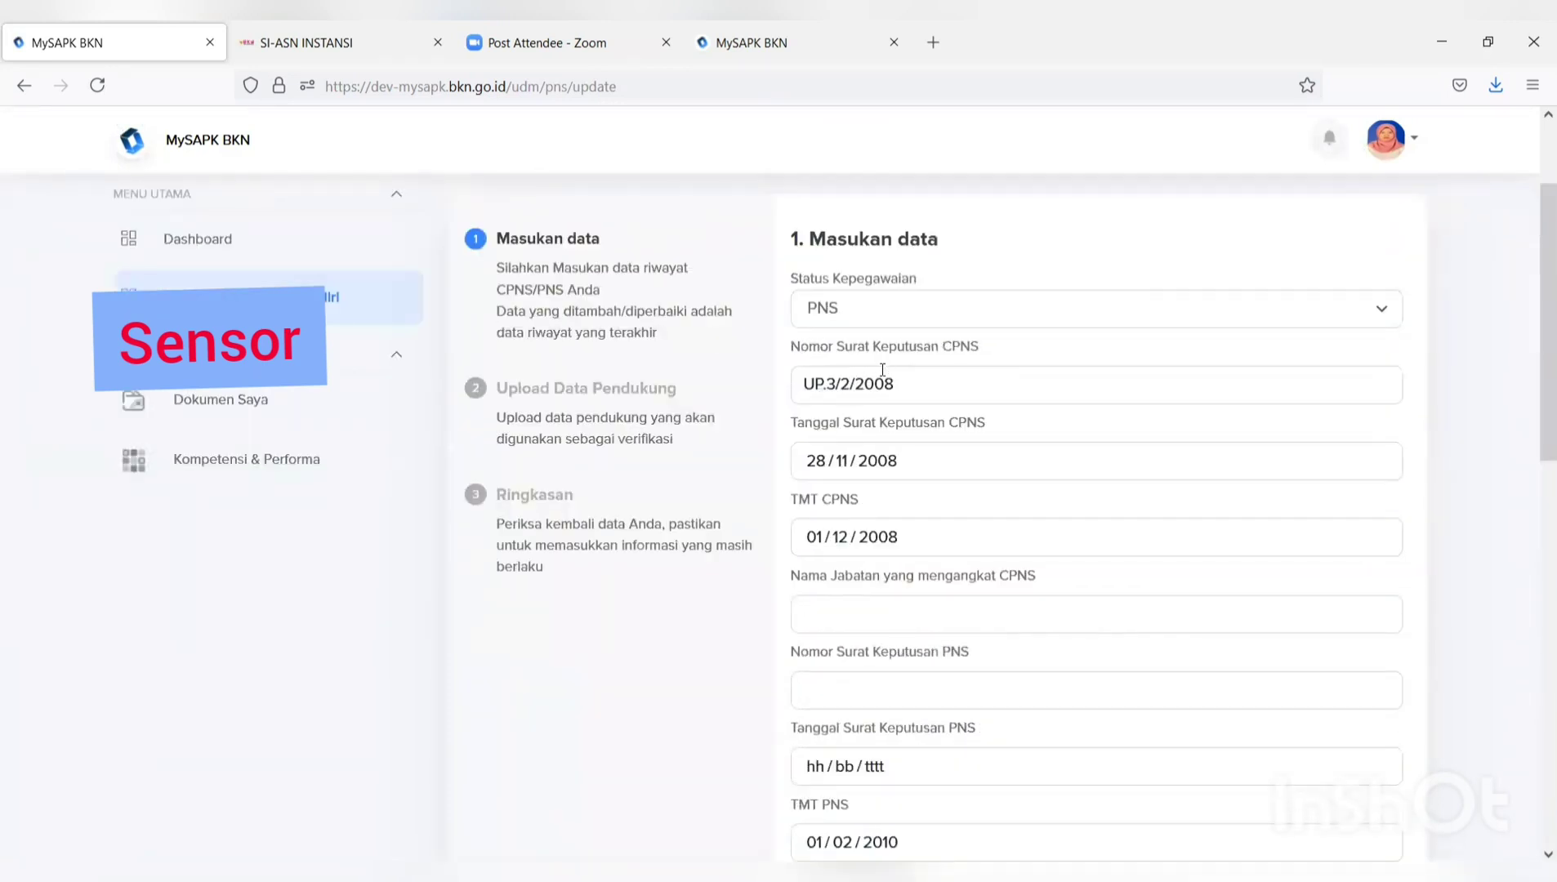
pyautogui.scroll(-5, 882, 371)
pyautogui.scroll(5, 882, 375)
pyautogui.scroll(1, 882, 381)
pyautogui.scroll(-3, 883, 384)
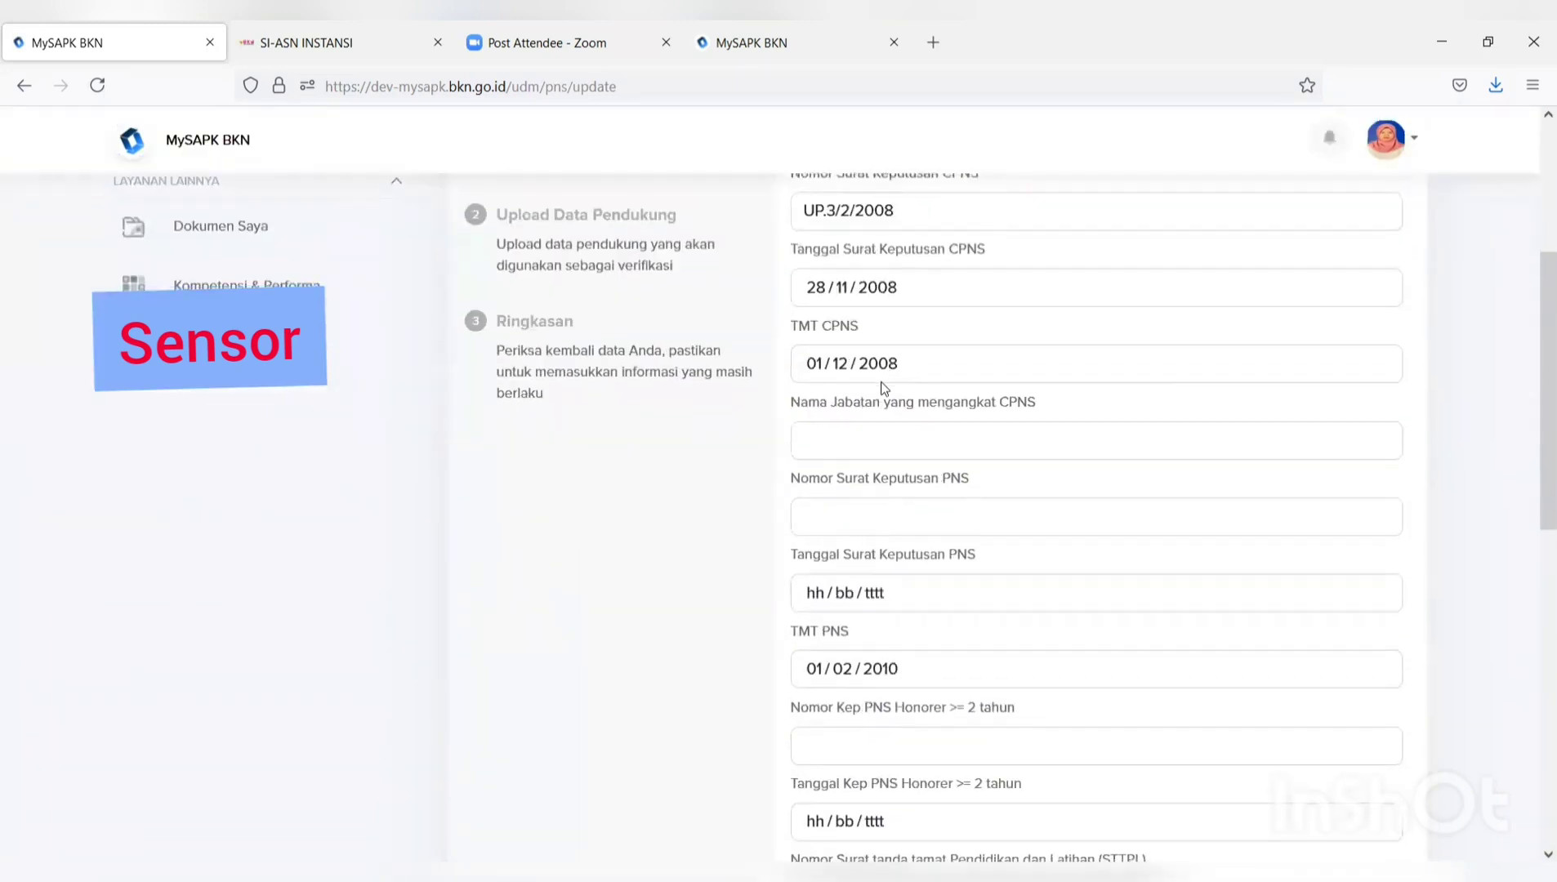
pyautogui.scroll(-1, 882, 386)
pyautogui.scroll(4, 882, 388)
pyautogui.scroll(-9, 882, 387)
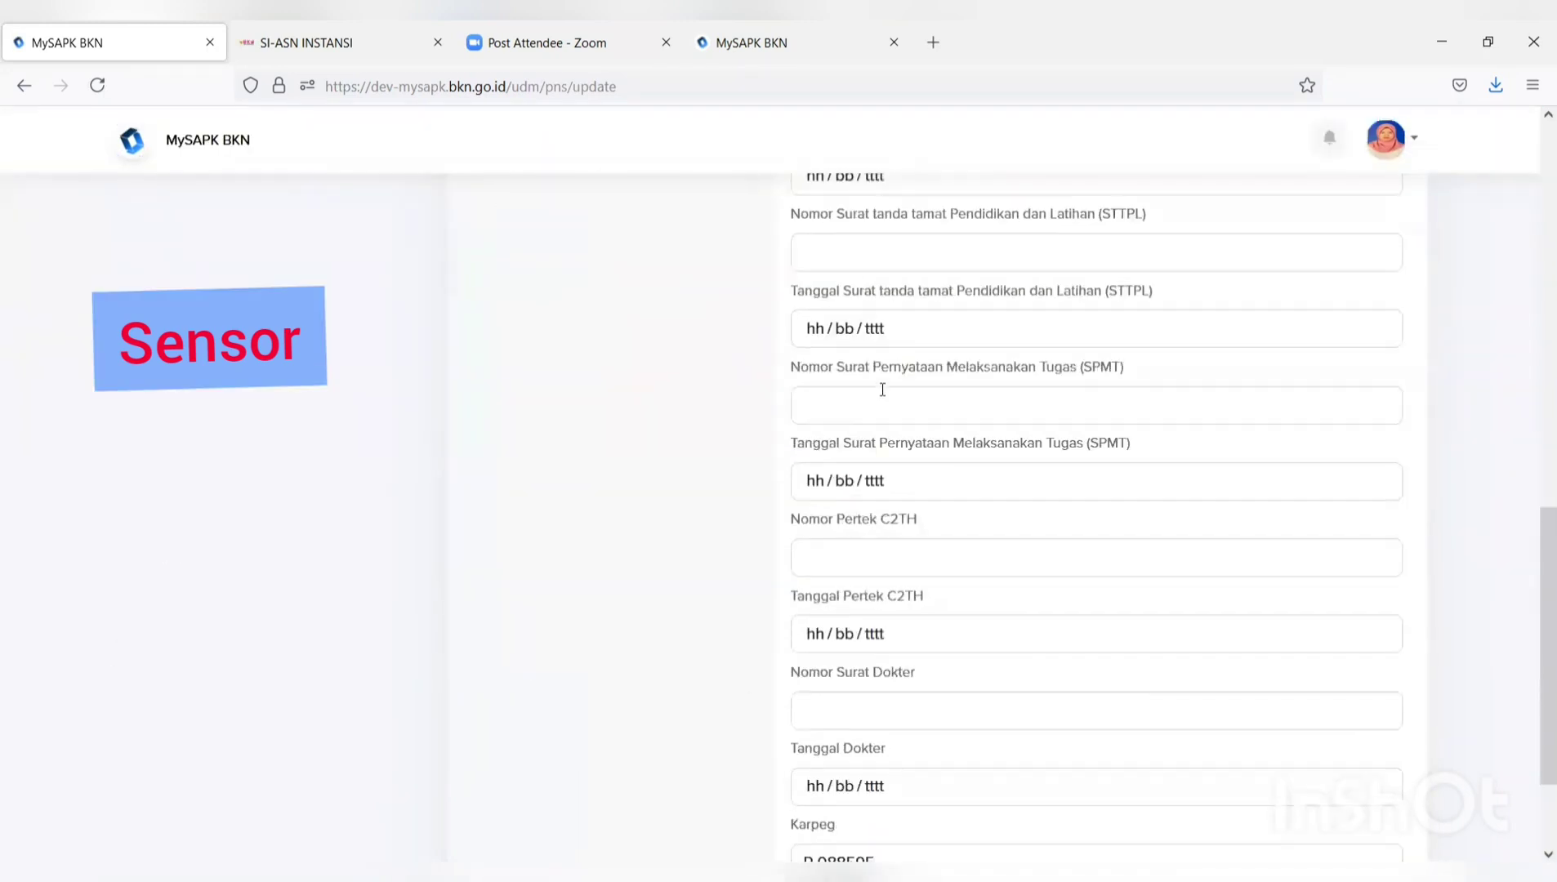
pyautogui.scroll(-2, 882, 389)
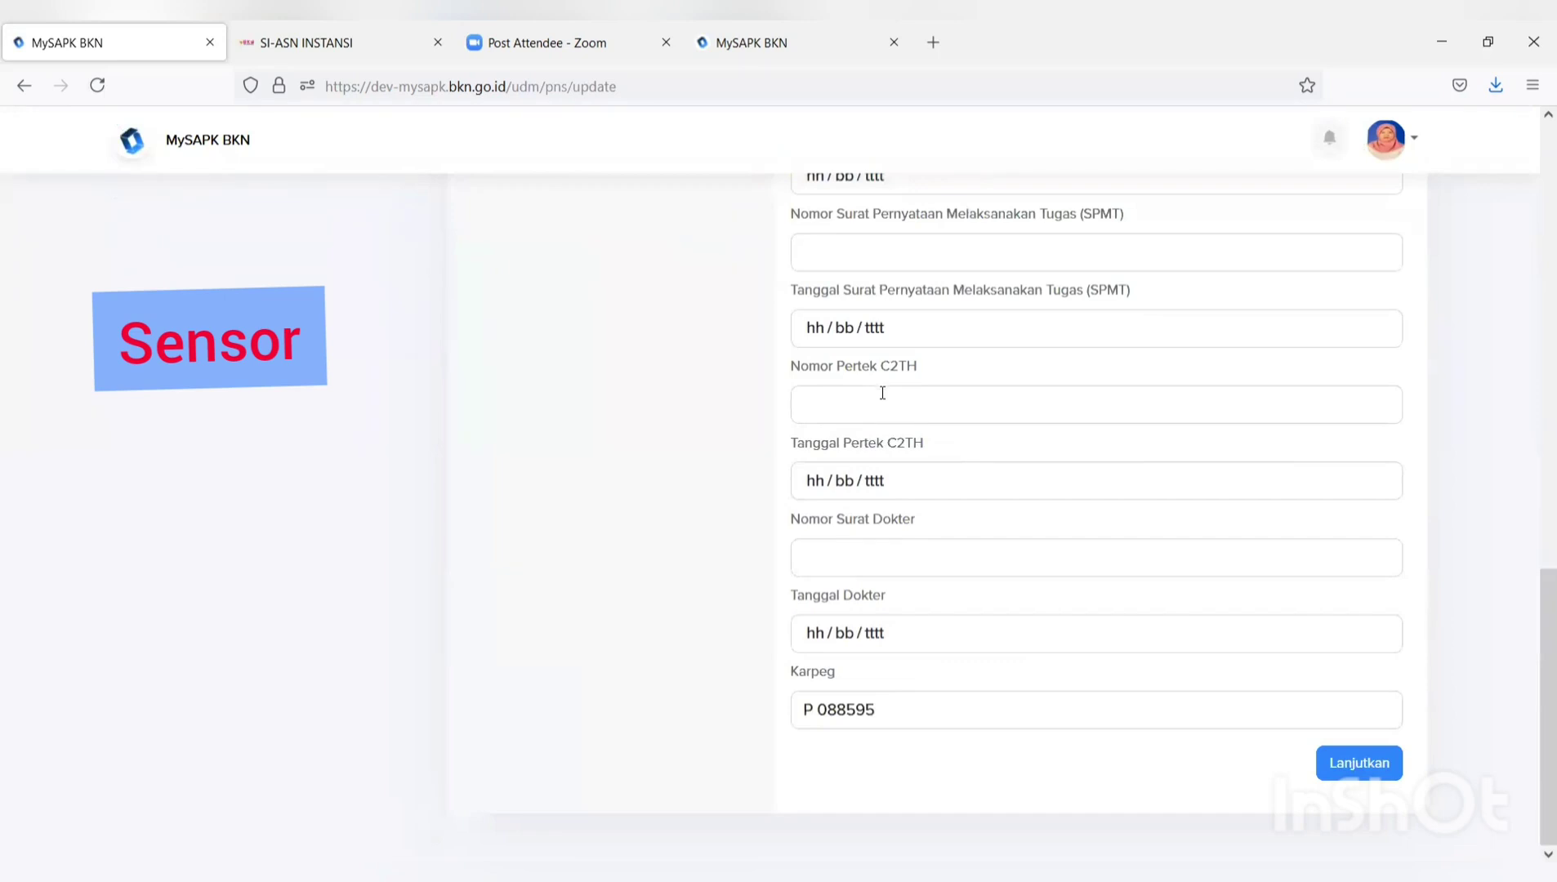
pyautogui.click(1343, 761)
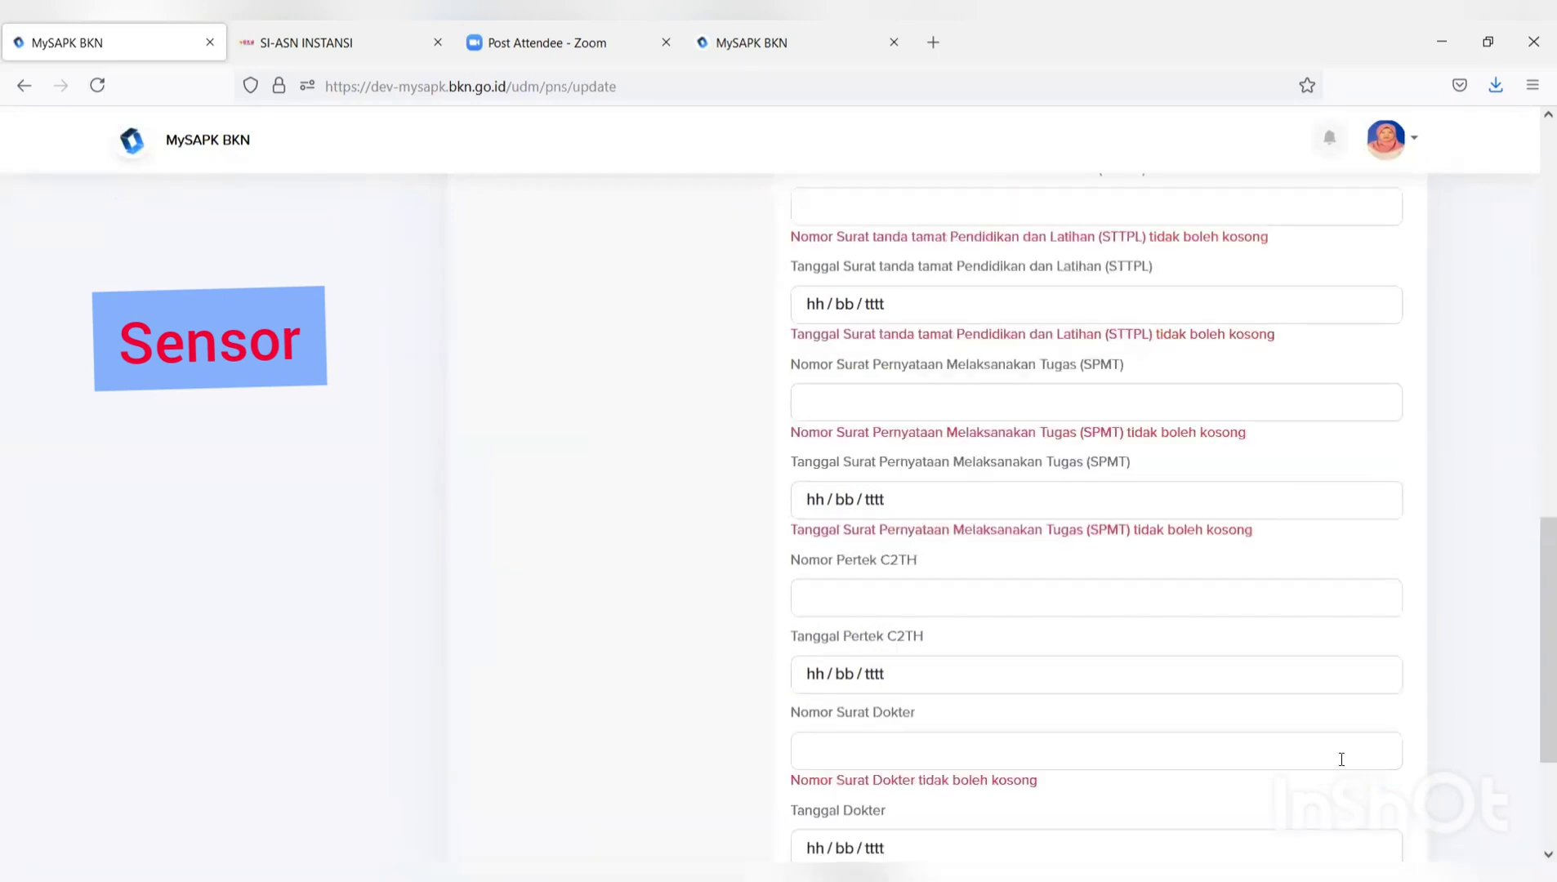
pyautogui.scroll(-3, 890, 691)
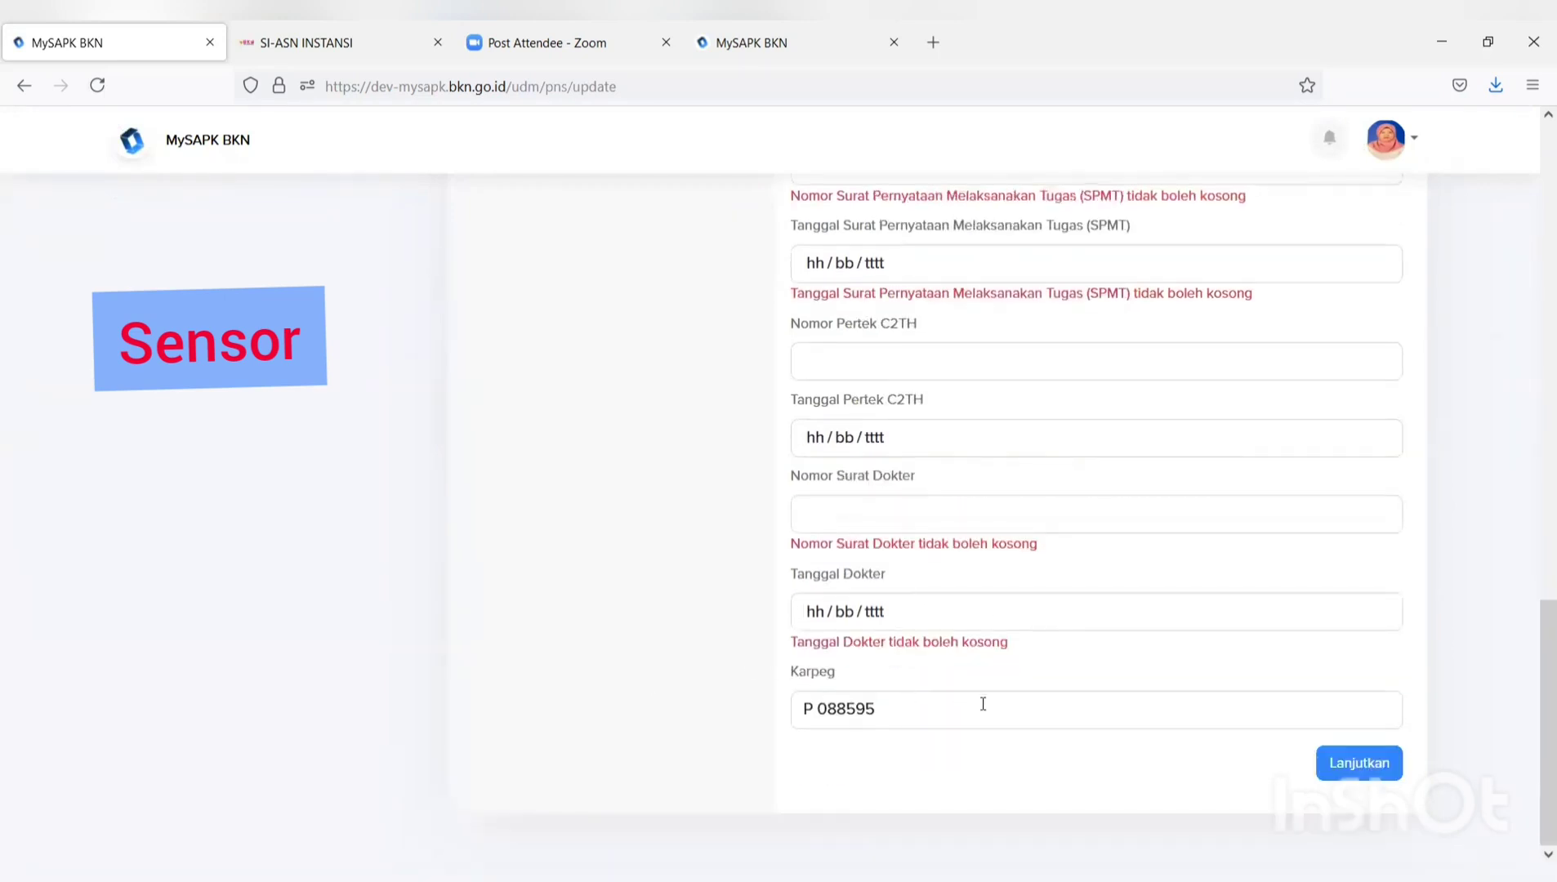
pyautogui.scroll(10, 922, 694)
pyautogui.scroll(4, 922, 694)
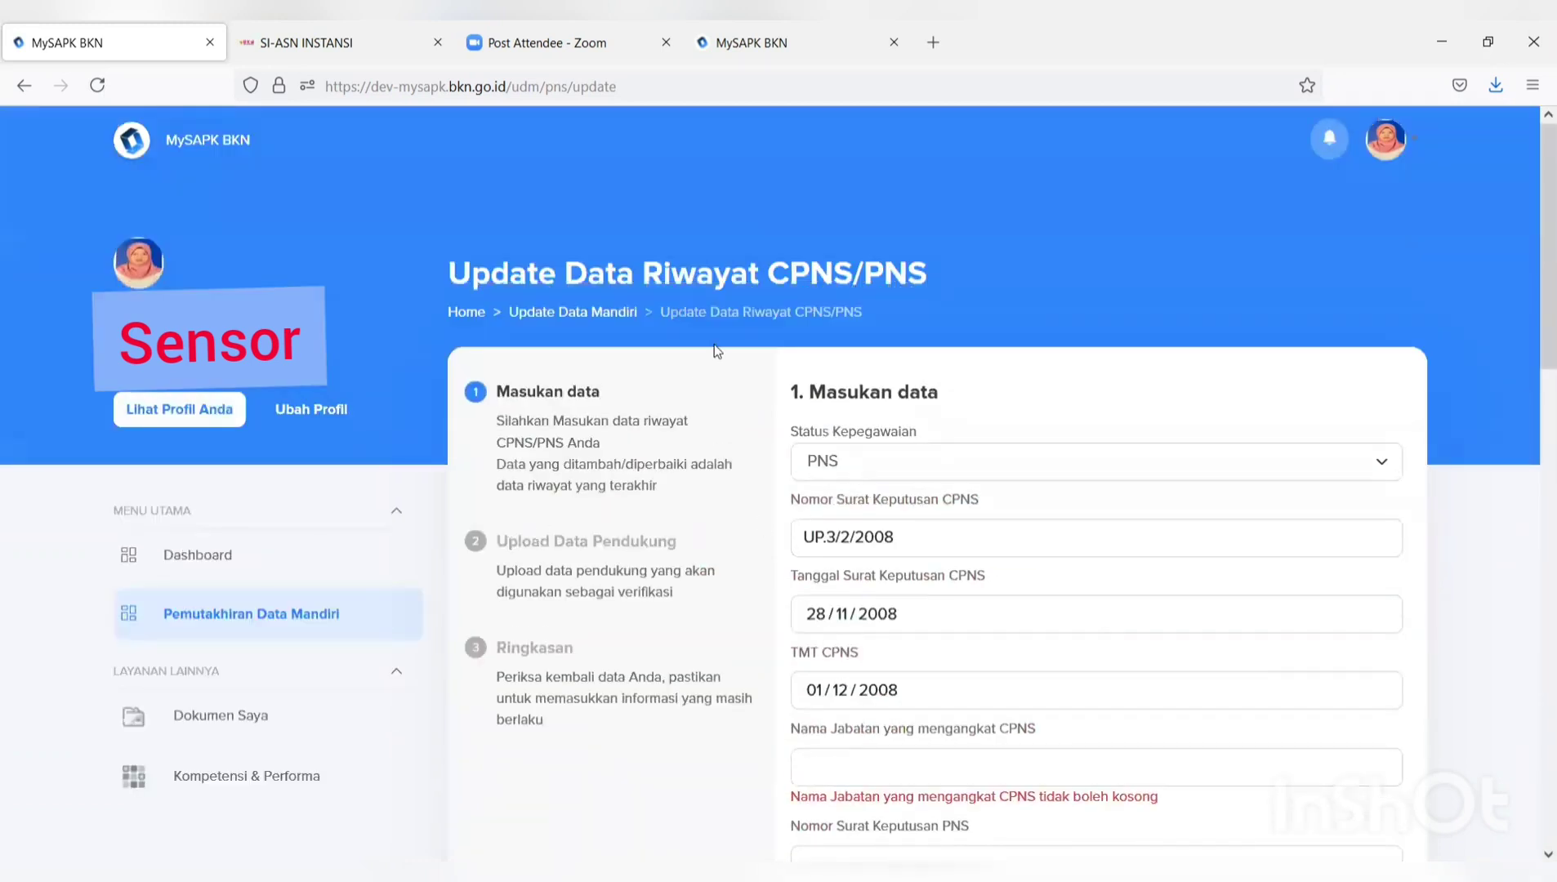
pyautogui.click(263, 619)
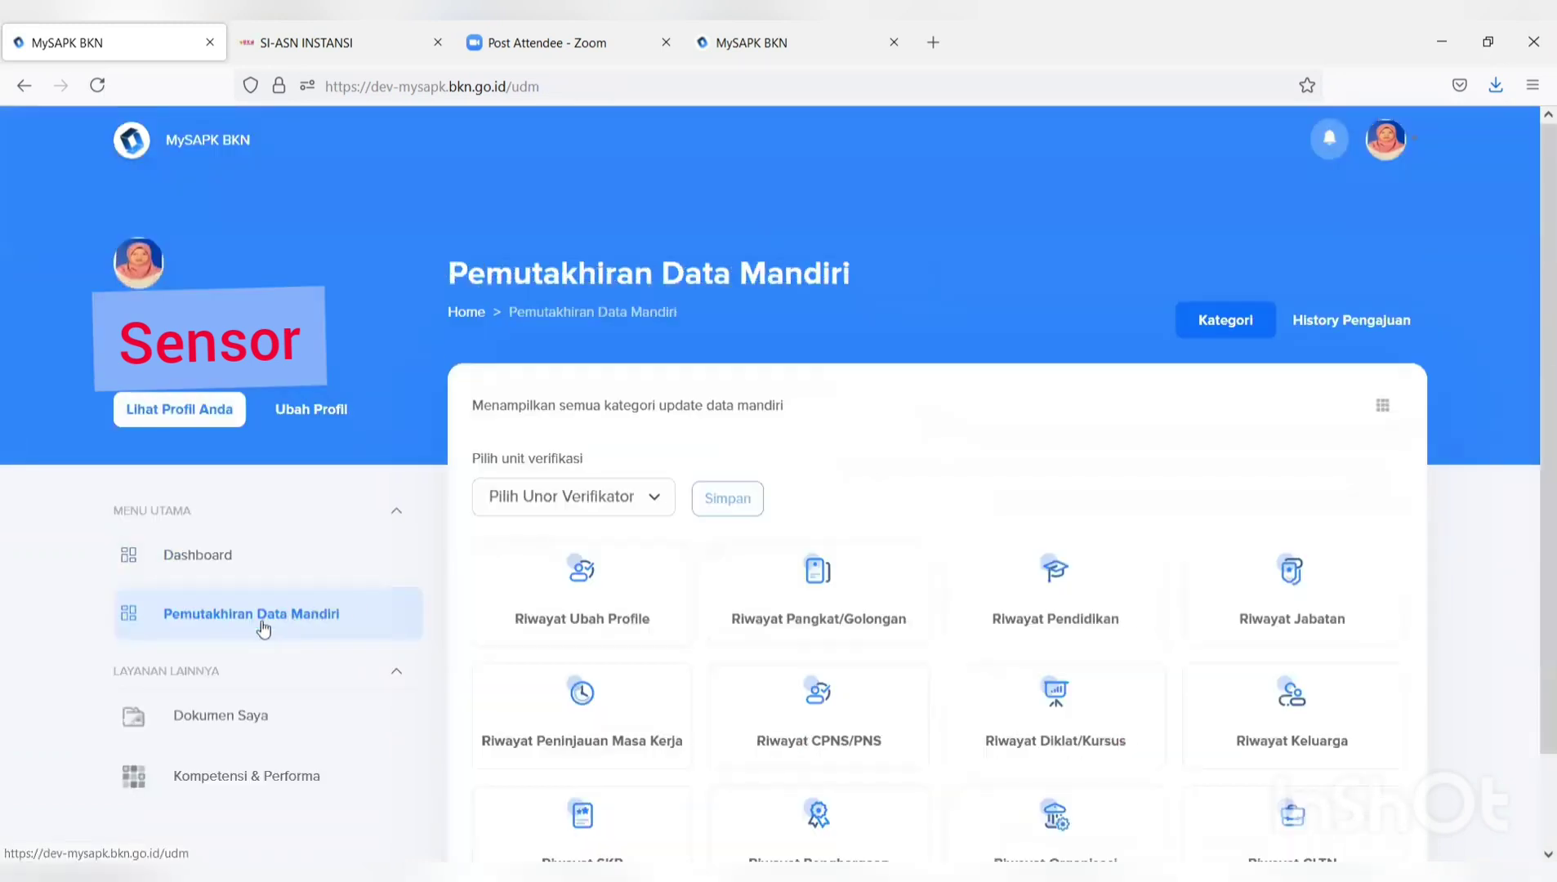
pyautogui.scroll(-2, 910, 572)
# Start a new Diklat/Kursus training record with type Diklat Fungsional.
pyautogui.click(1078, 602)
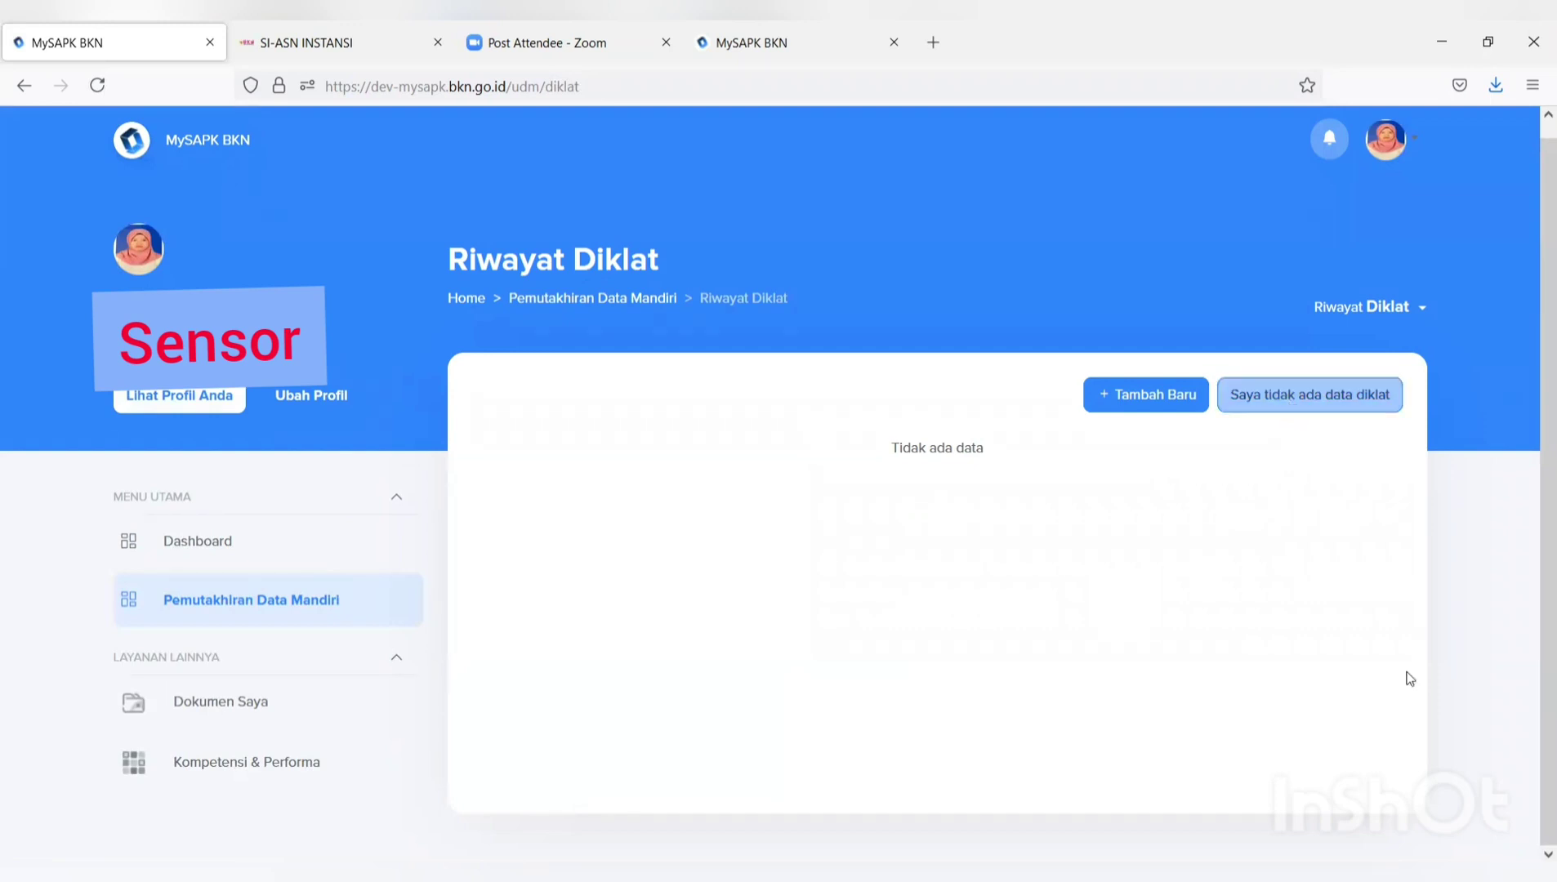
pyautogui.click(1120, 399)
pyautogui.scroll(-3, 1115, 396)
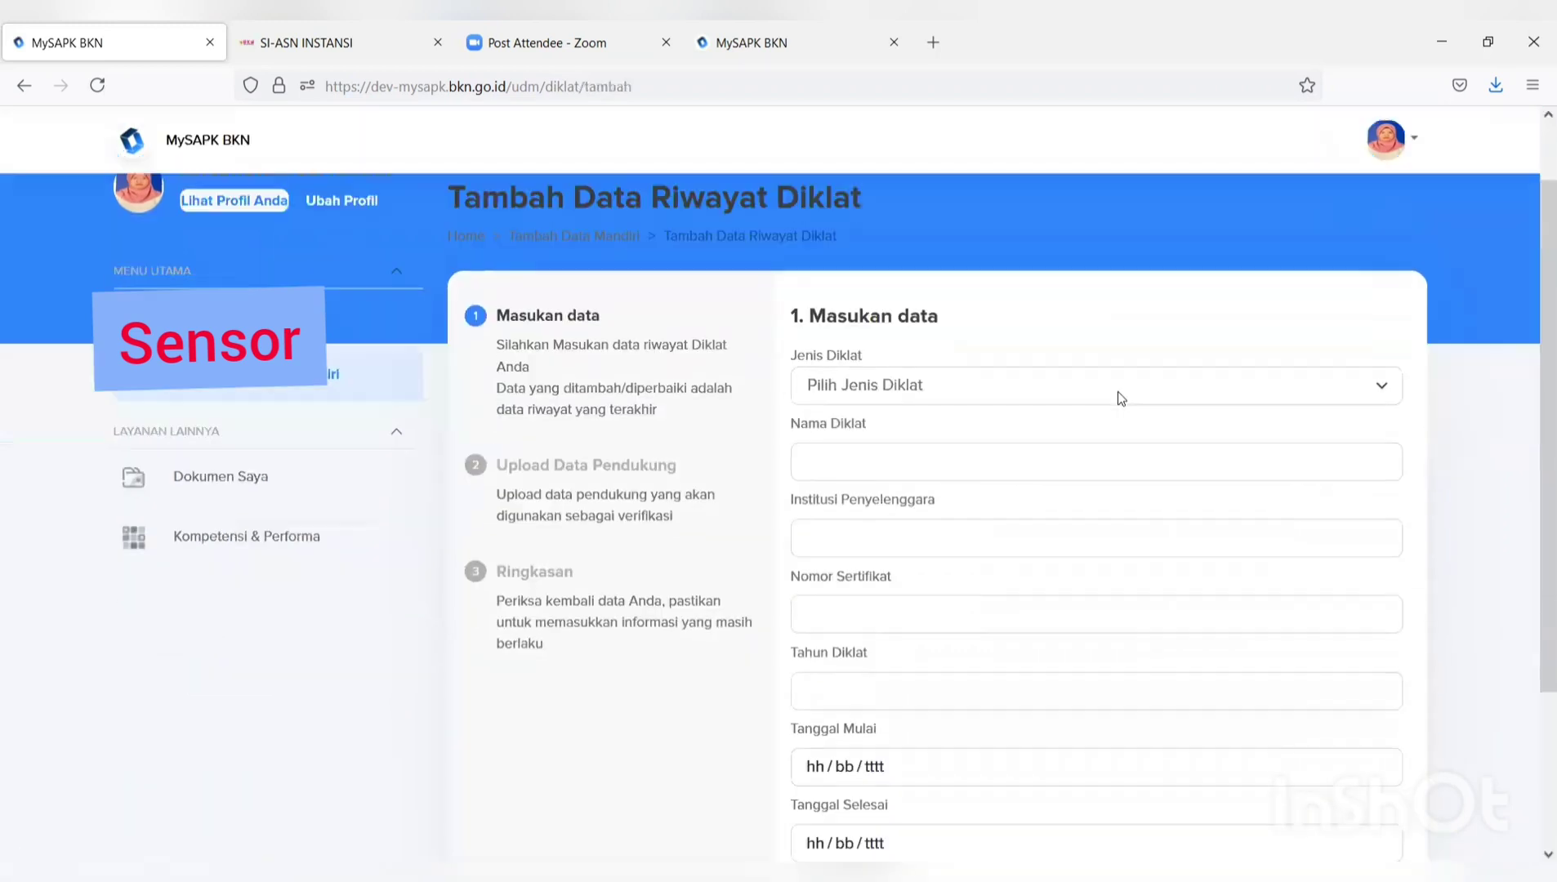
pyautogui.click(1081, 356)
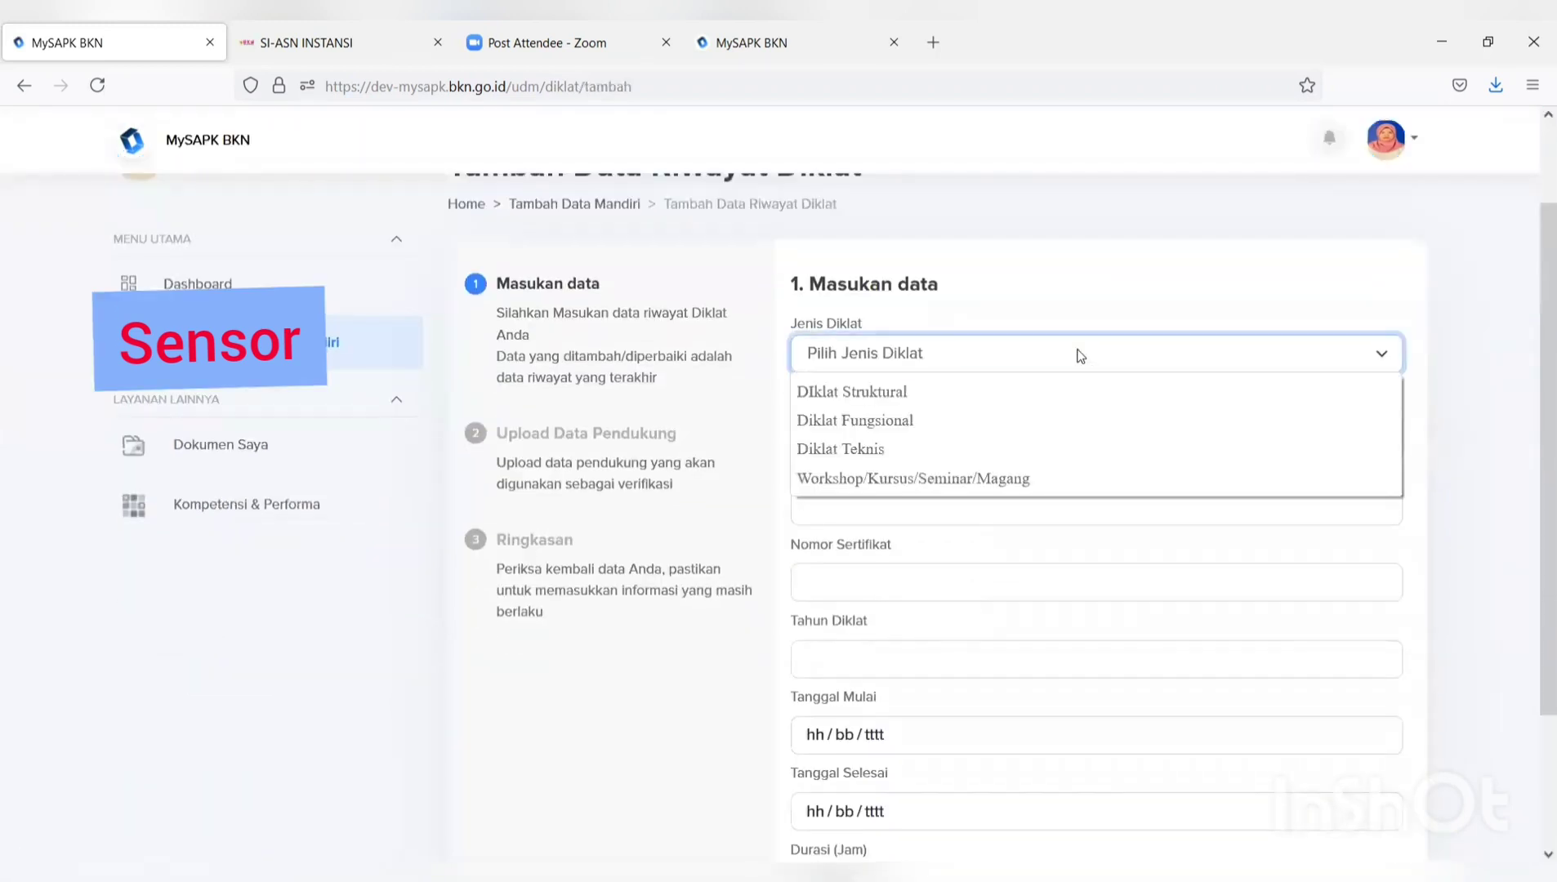
pyautogui.click(1042, 420)
# Enter training name DIKLAT PRANATA KOMPUTER and institution BADAN KEPEGAWAIAN NEGARA.
pyautogui.click(1018, 417)
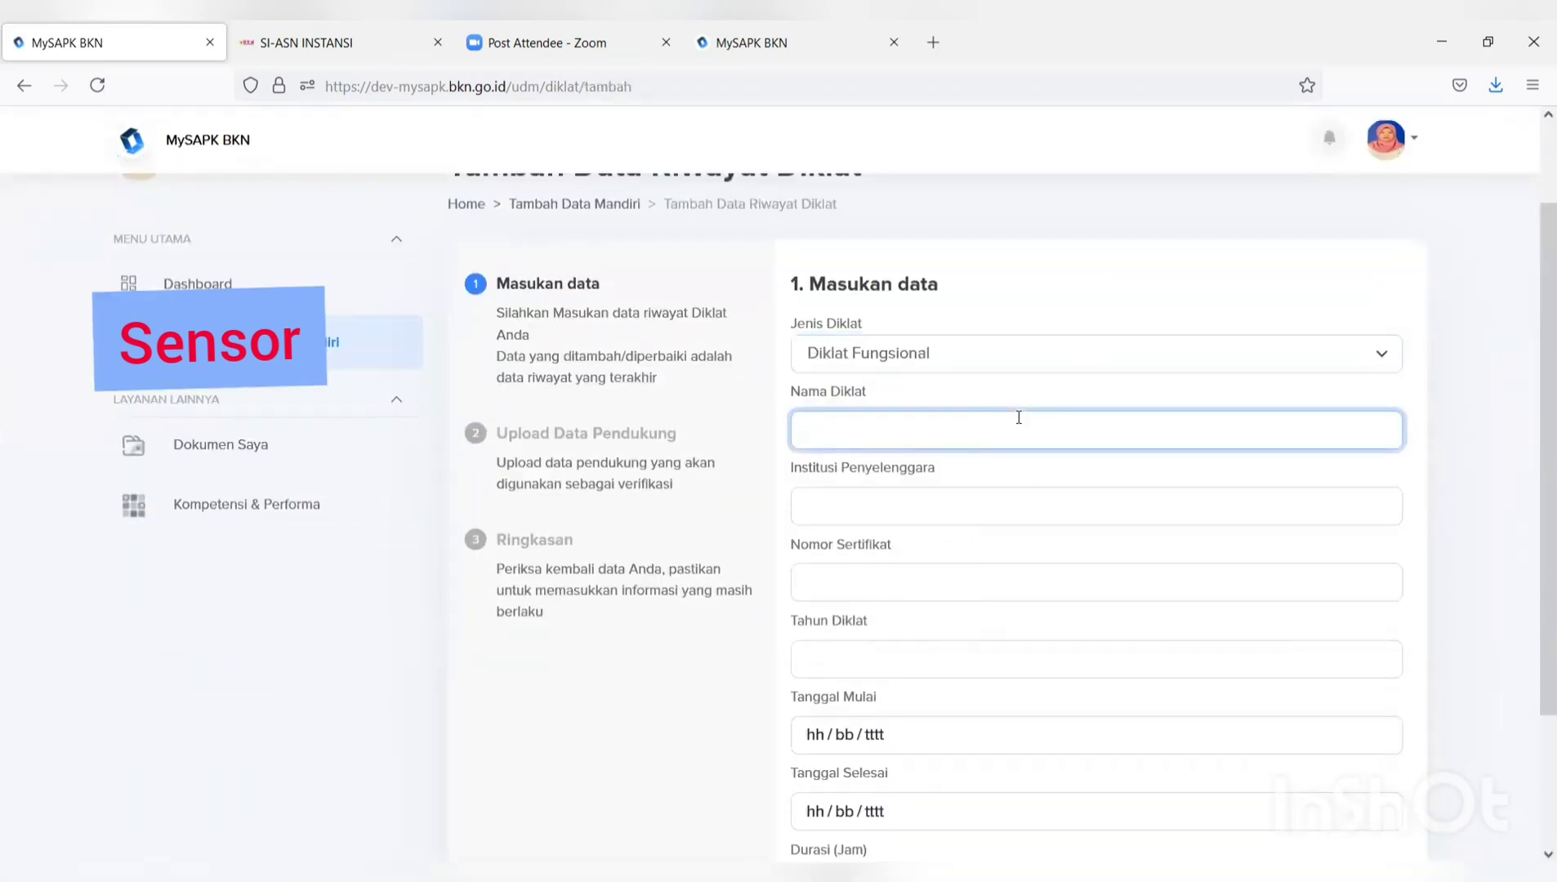
pyautogui.write('DIL')
pyautogui.write('KLAT')
pyautogui.write(' PR')
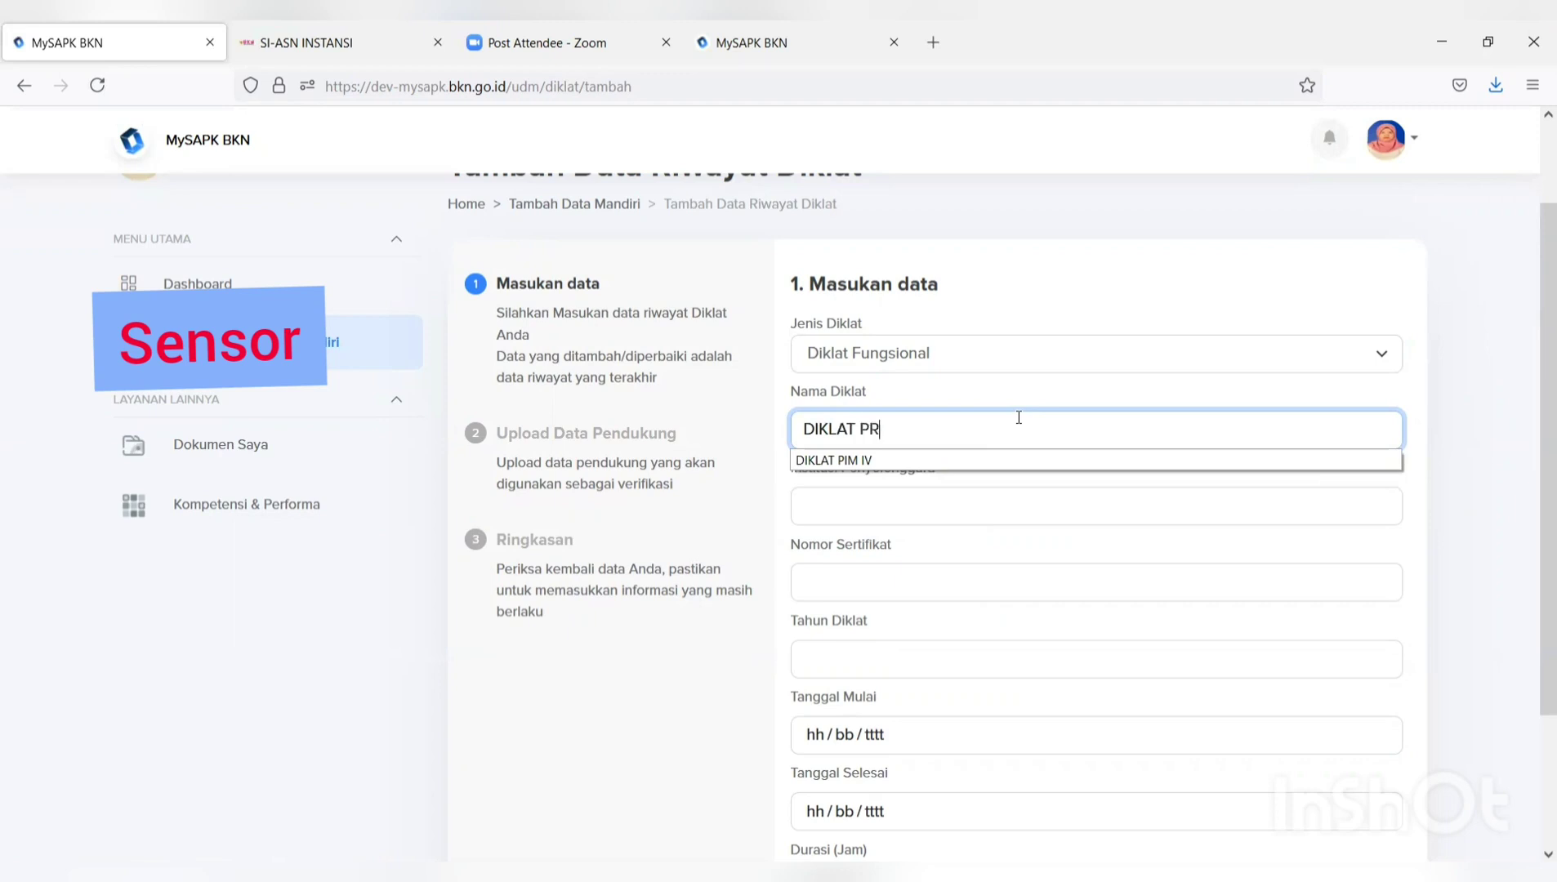
pyautogui.write('ANATA KOM')
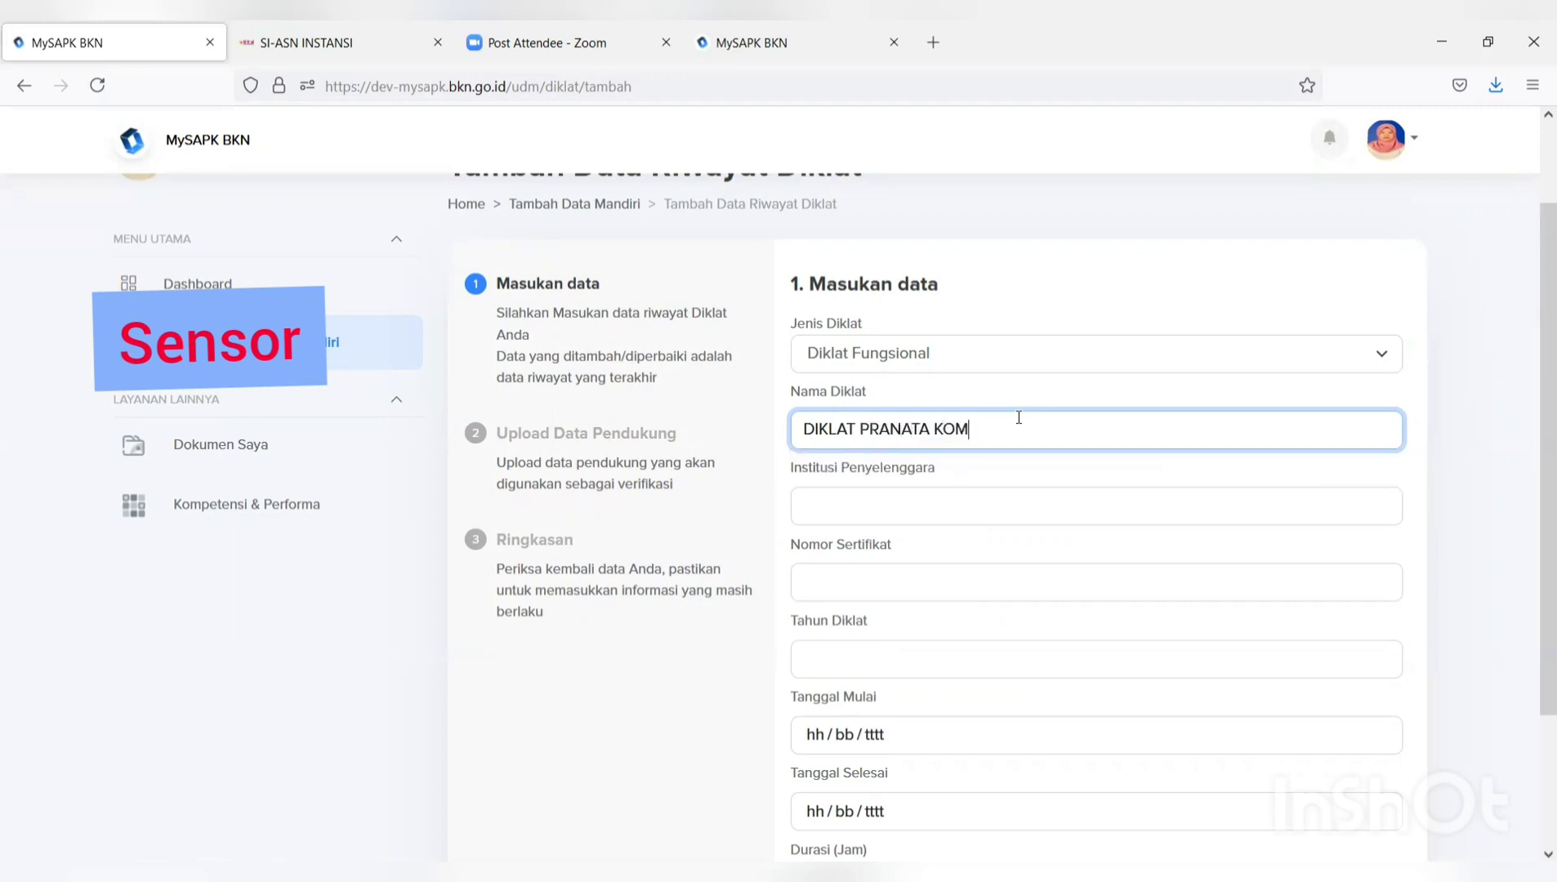
pyautogui.write('PUTER')
pyautogui.click(961, 504)
pyautogui.write('BADA')
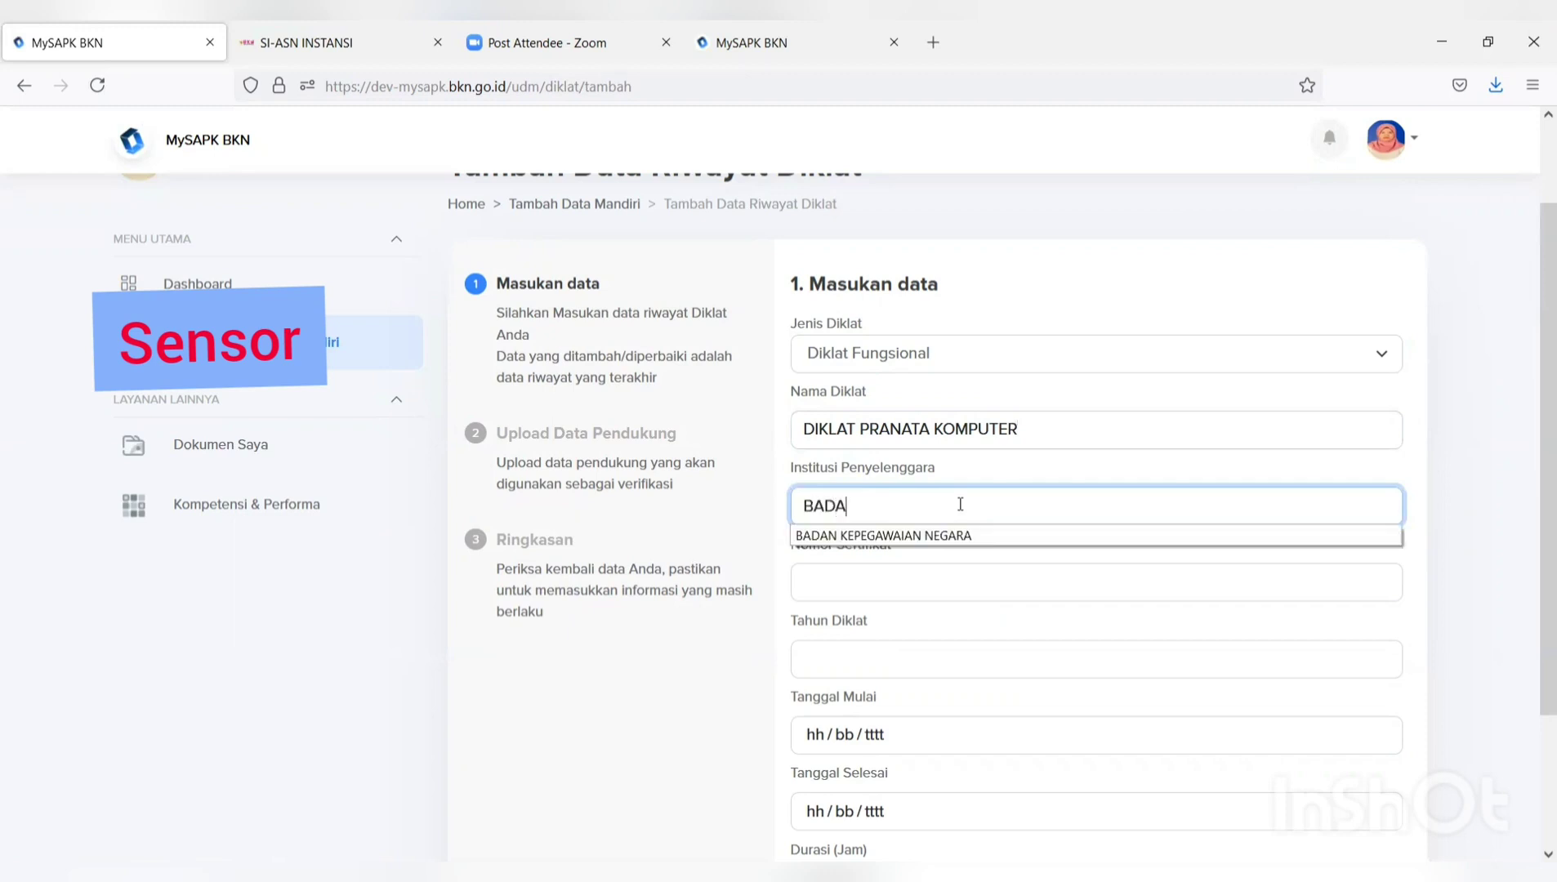
pyautogui.click(931, 536)
# Set the training year to 2021 and the start date to 1 July 2021.
pyautogui.click(918, 585)
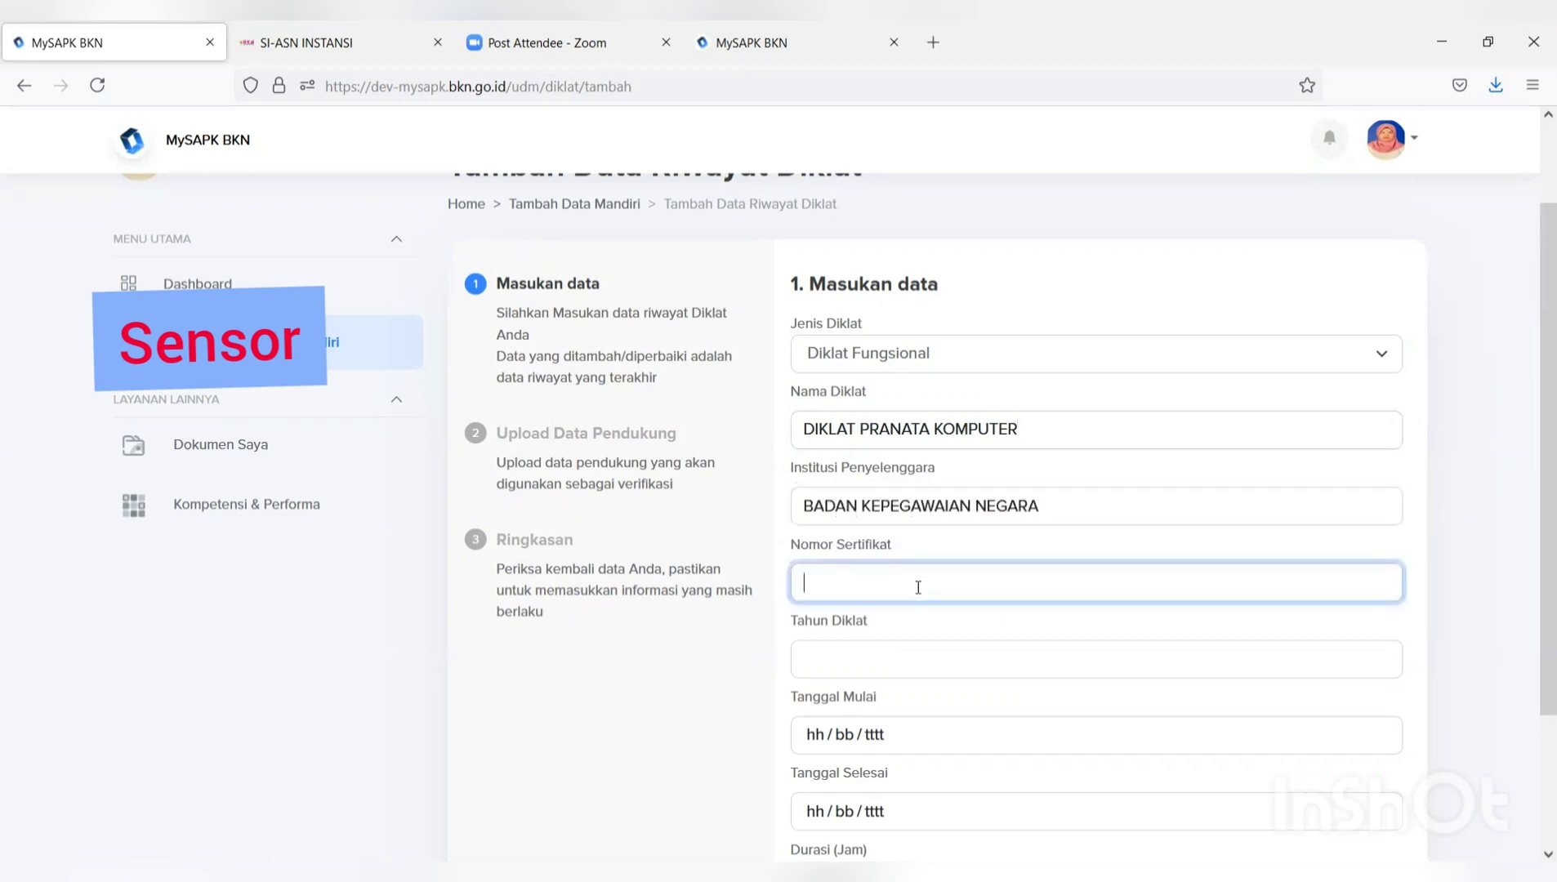
pyautogui.click(869, 646)
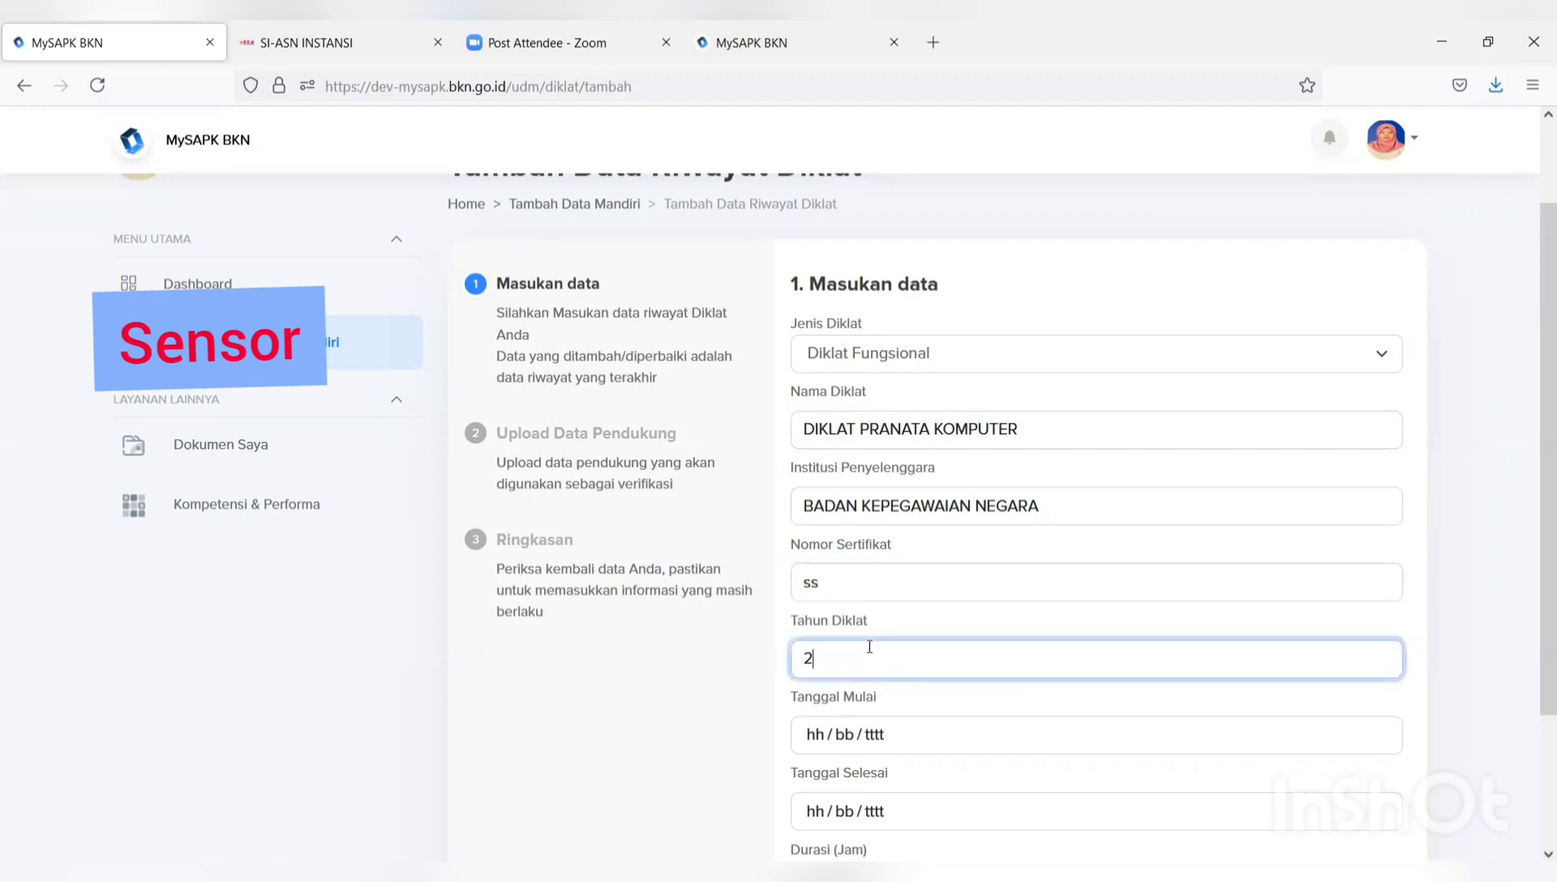
pyautogui.write('2')
pyautogui.click(836, 709)
pyautogui.scroll(-2, 841, 729)
pyautogui.click(874, 626)
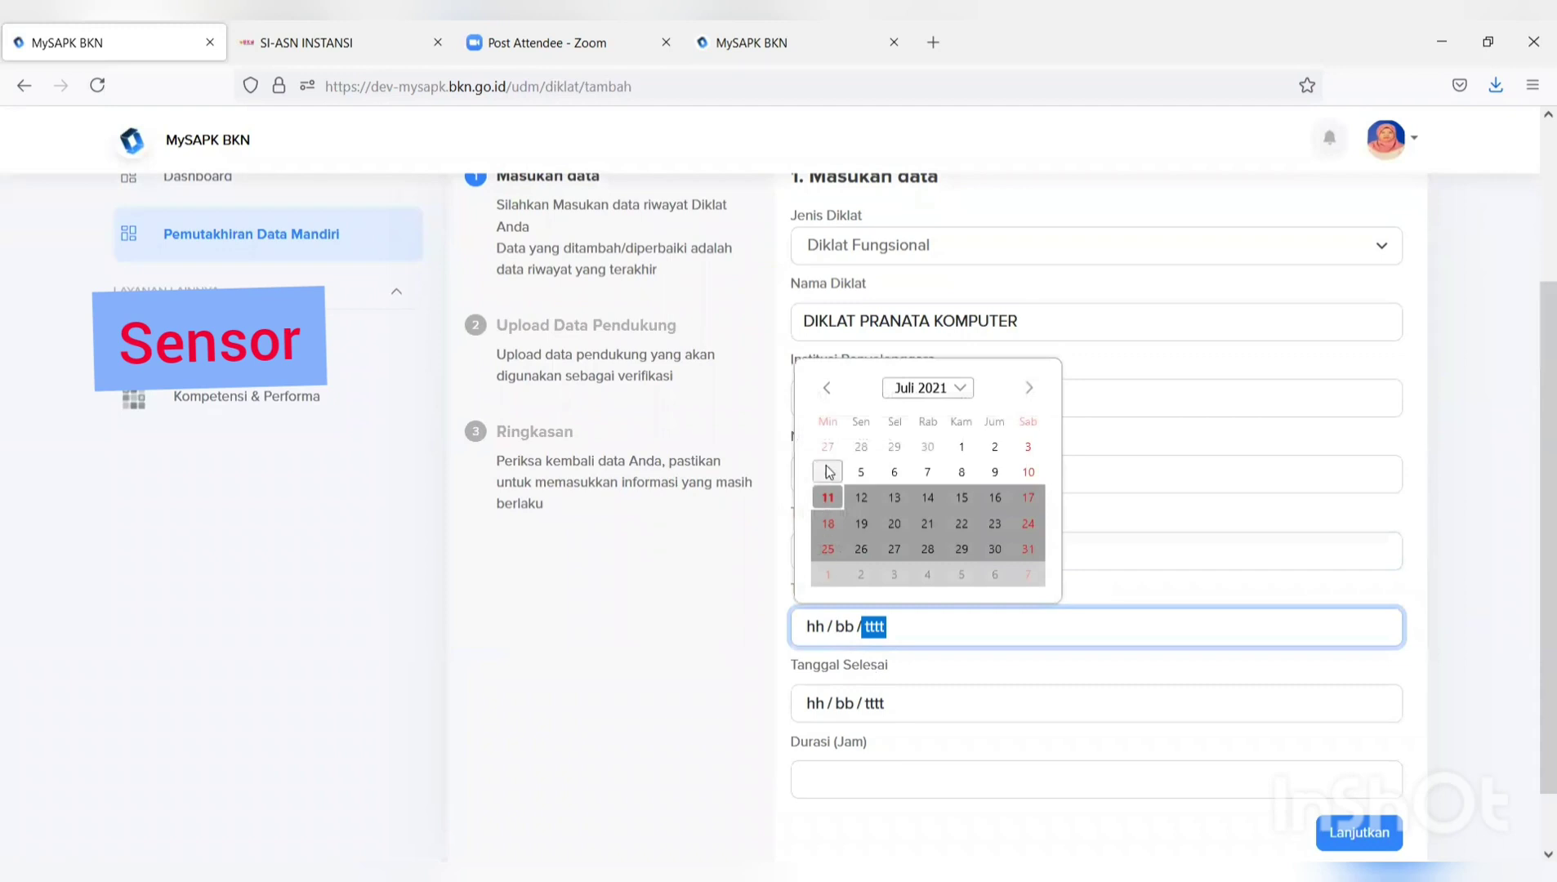
pyautogui.click(961, 447)
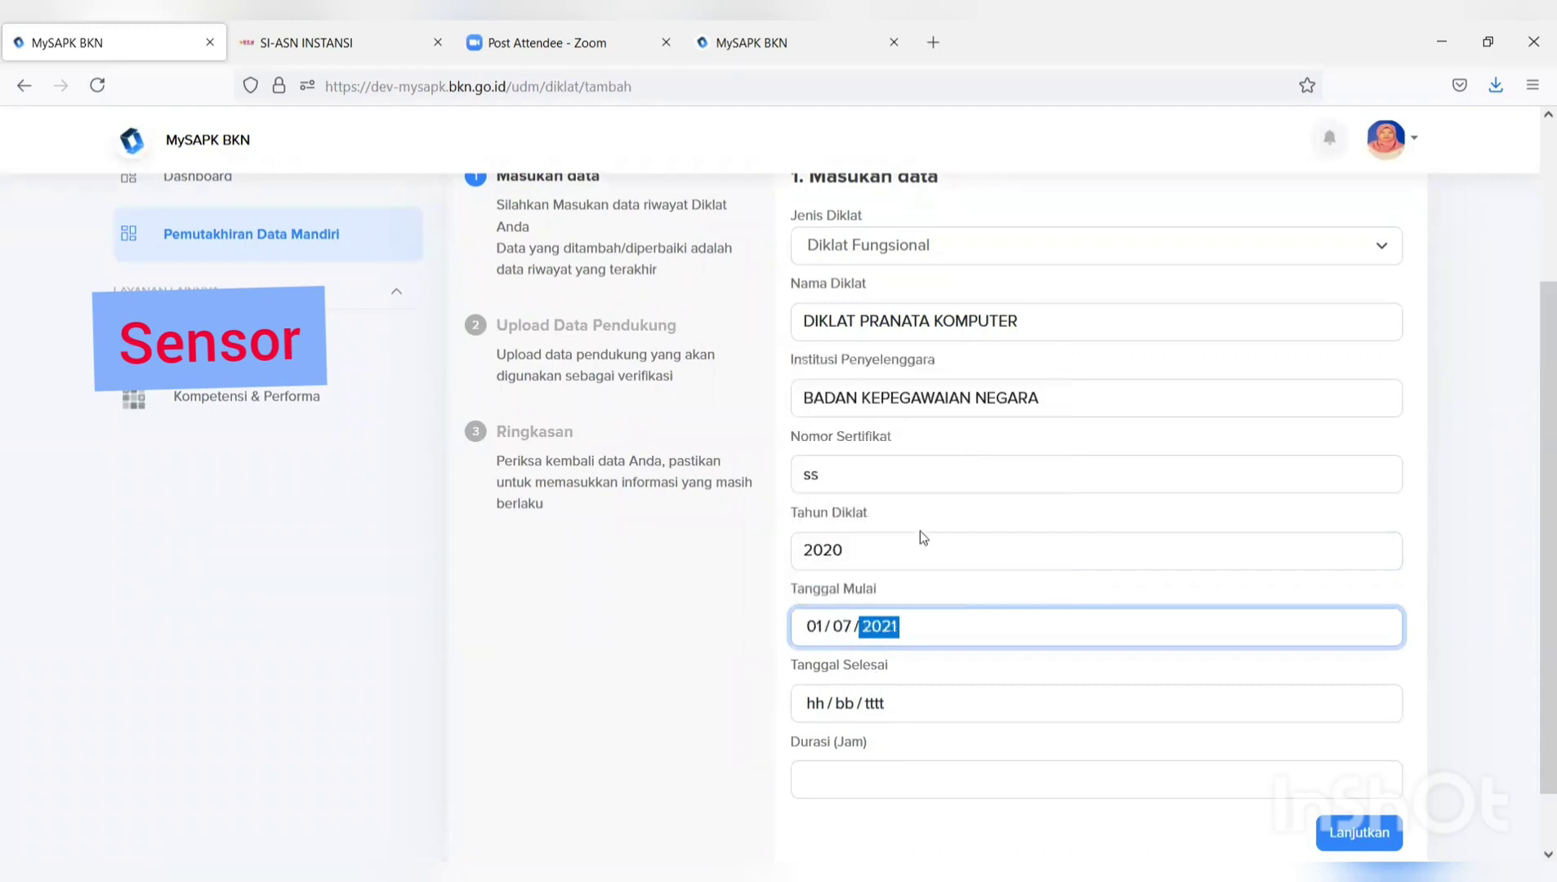
pyautogui.click(869, 547)
pyautogui.press('BackSpace')
pyautogui.write('1')
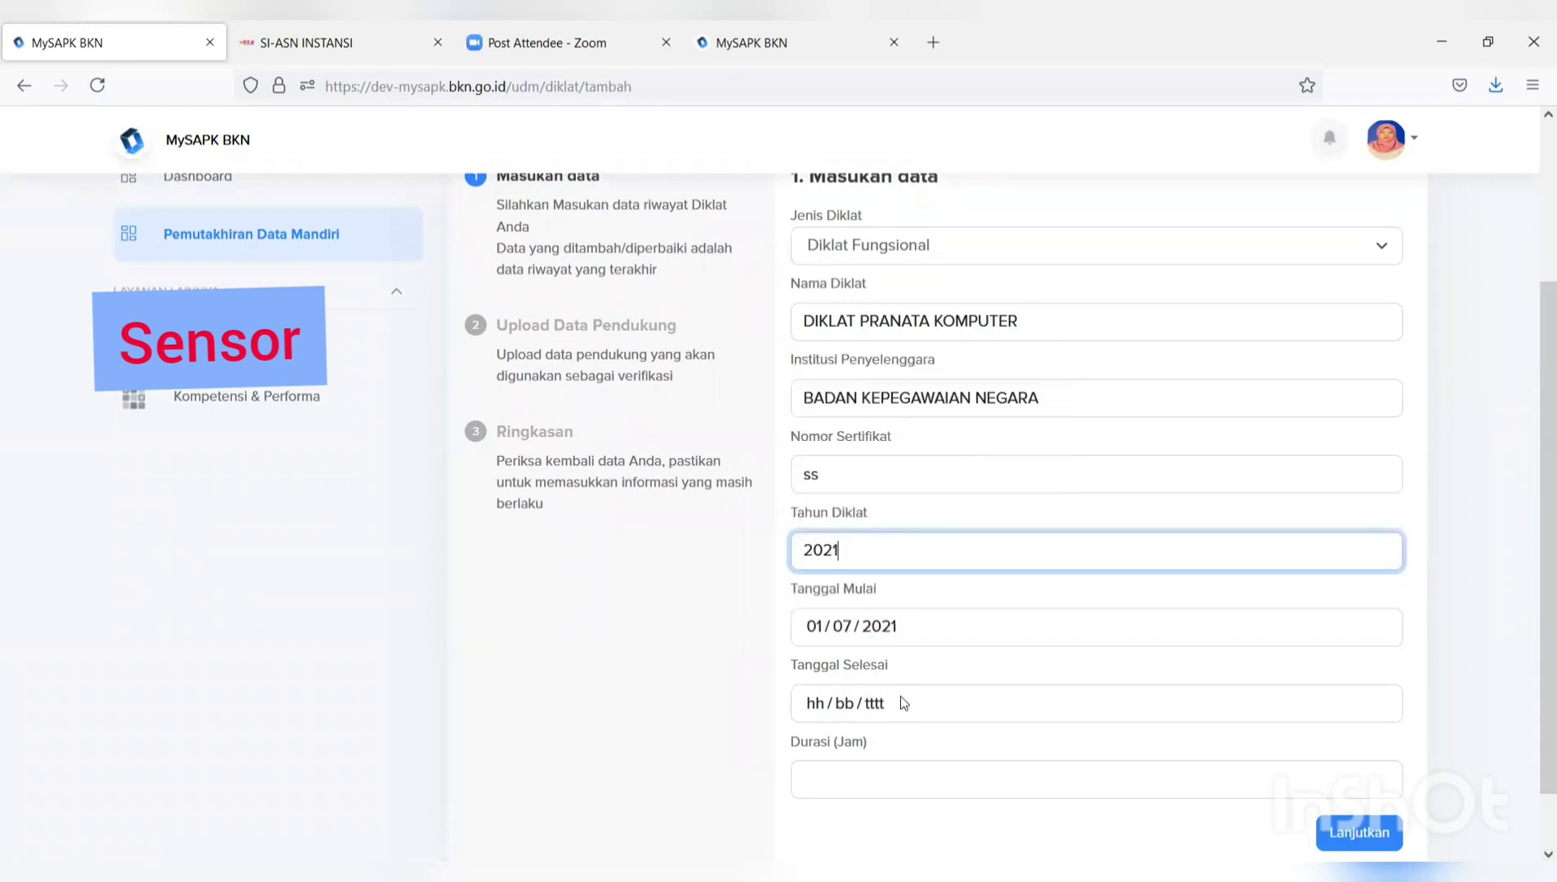
# Set the end date to 10 July 2021 and duration to 20 hours, then continue.
pyautogui.click(901, 699)
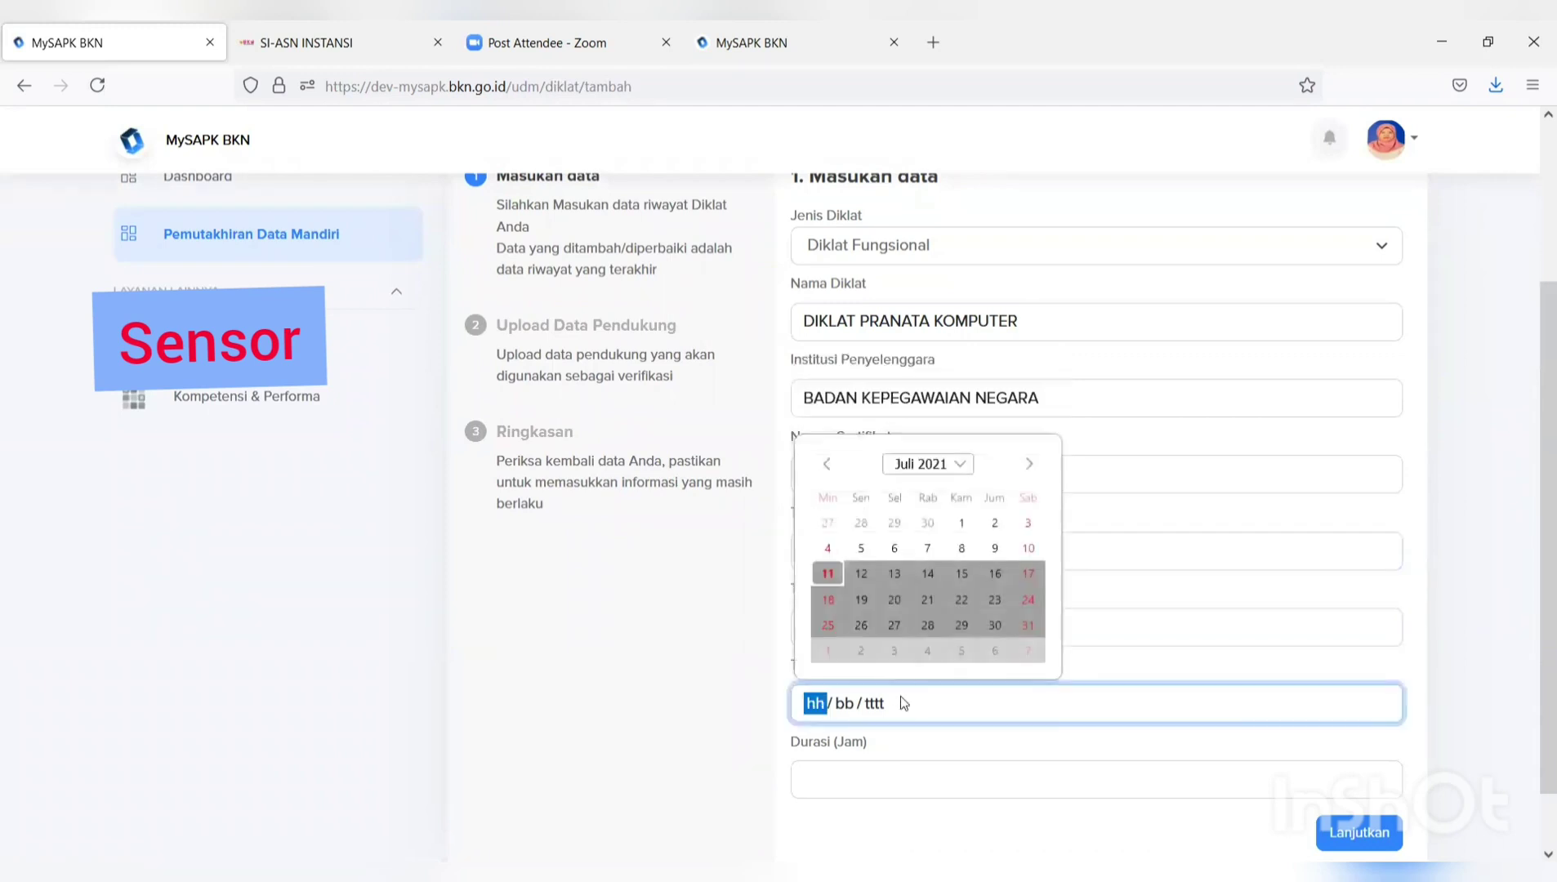
pyautogui.click(1036, 549)
pyautogui.click(932, 776)
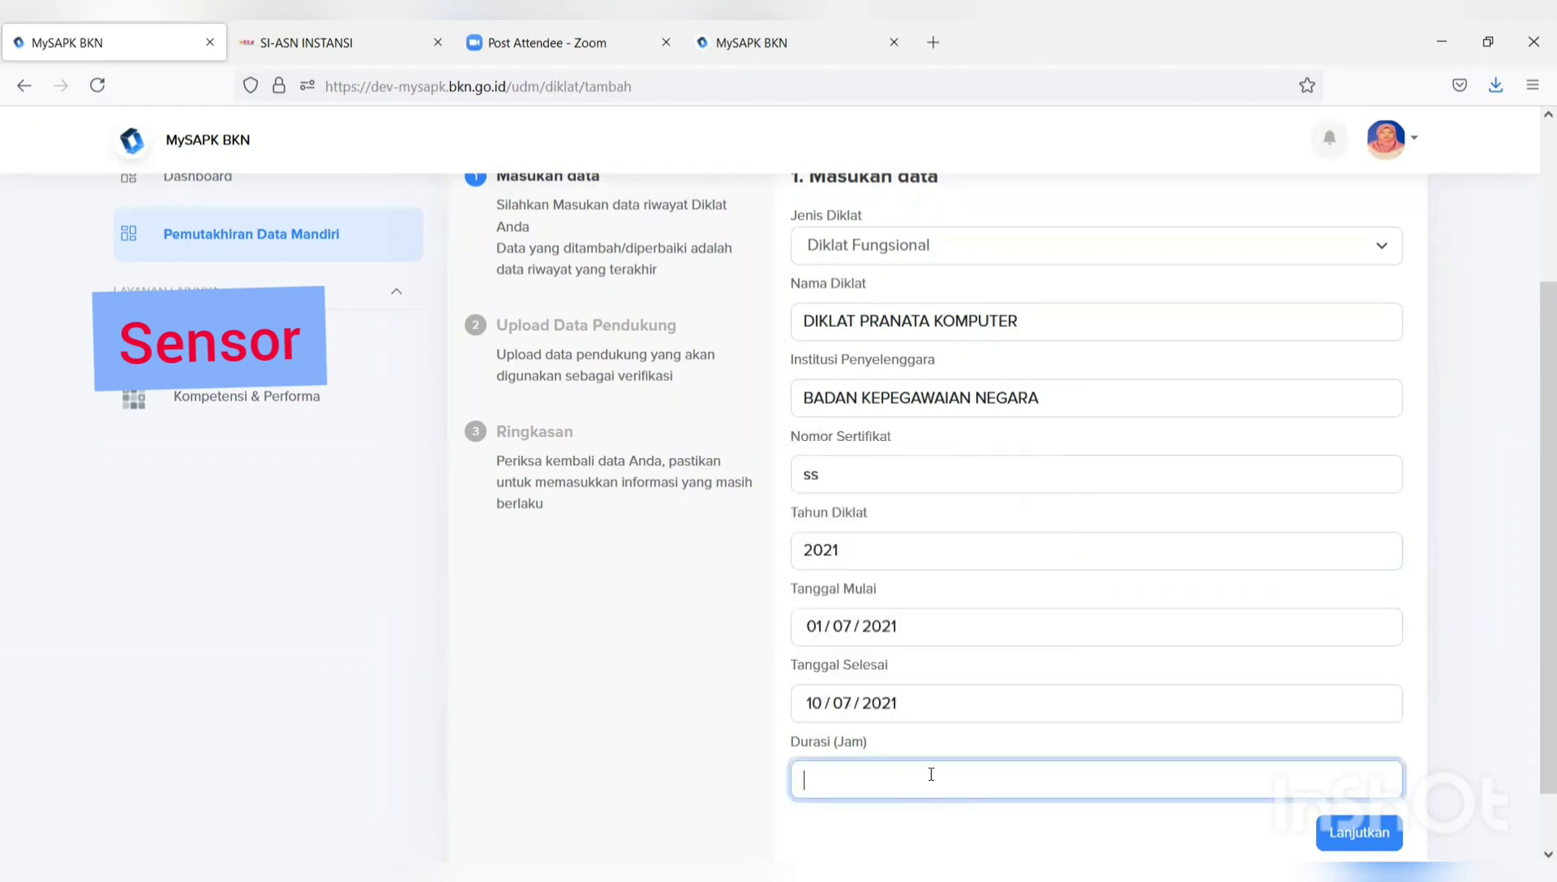
pyautogui.write('20')
pyautogui.scroll(-2, 1030, 737)
pyautogui.click(1344, 760)
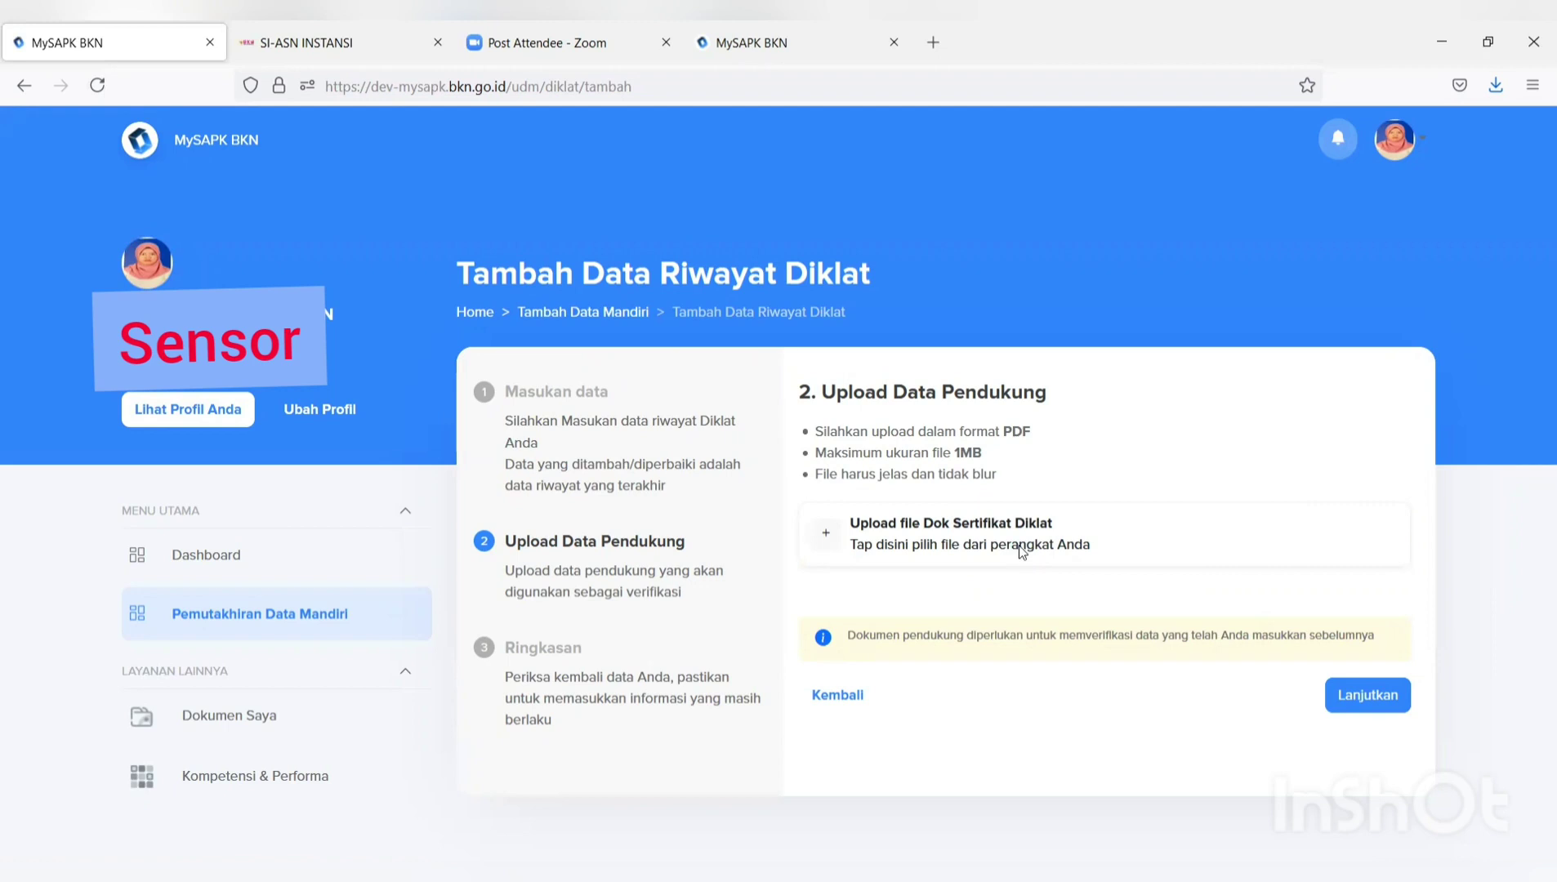
# Upload the FORMULIR TPB PDF as the training certificate.
pyautogui.click(1020, 554)
pyautogui.click(463, 236)
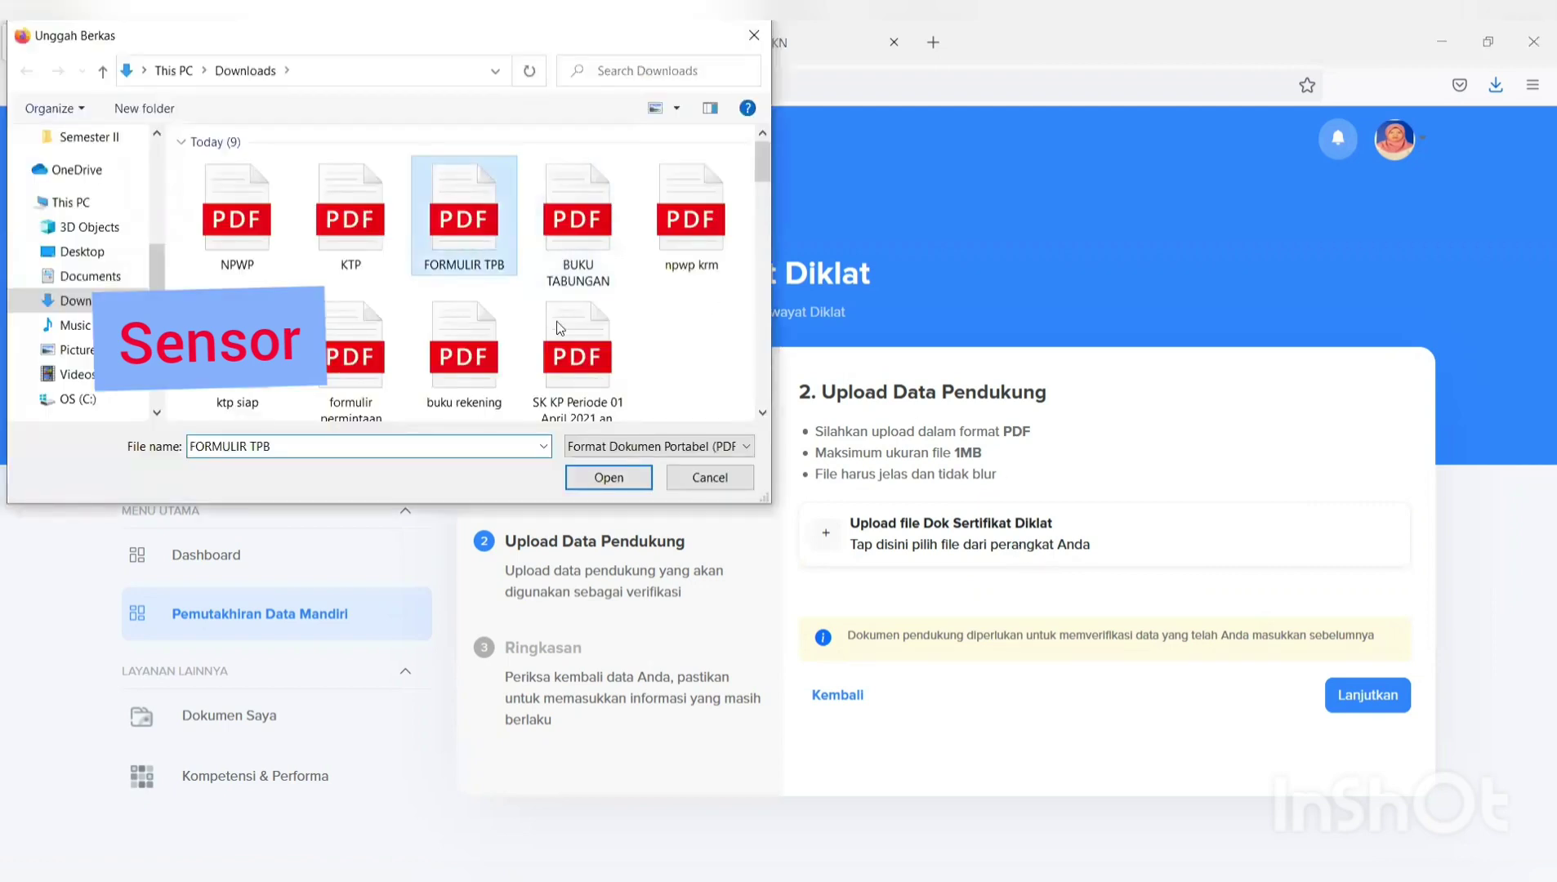
pyautogui.click(608, 477)
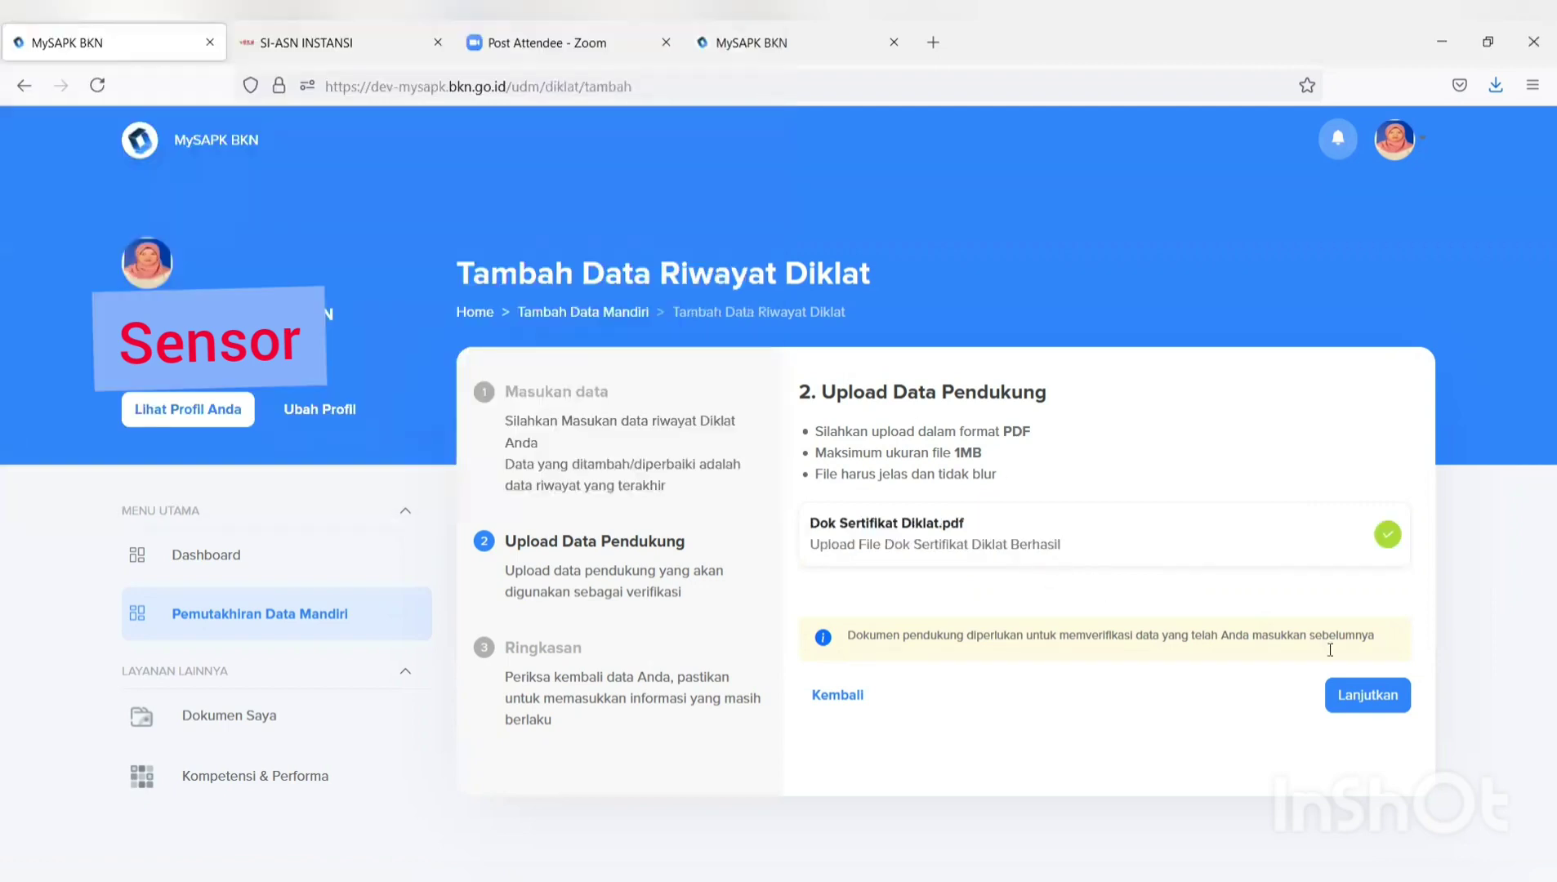
# Confirm the declaration on the summary and submit the training record.
pyautogui.click(1368, 697)
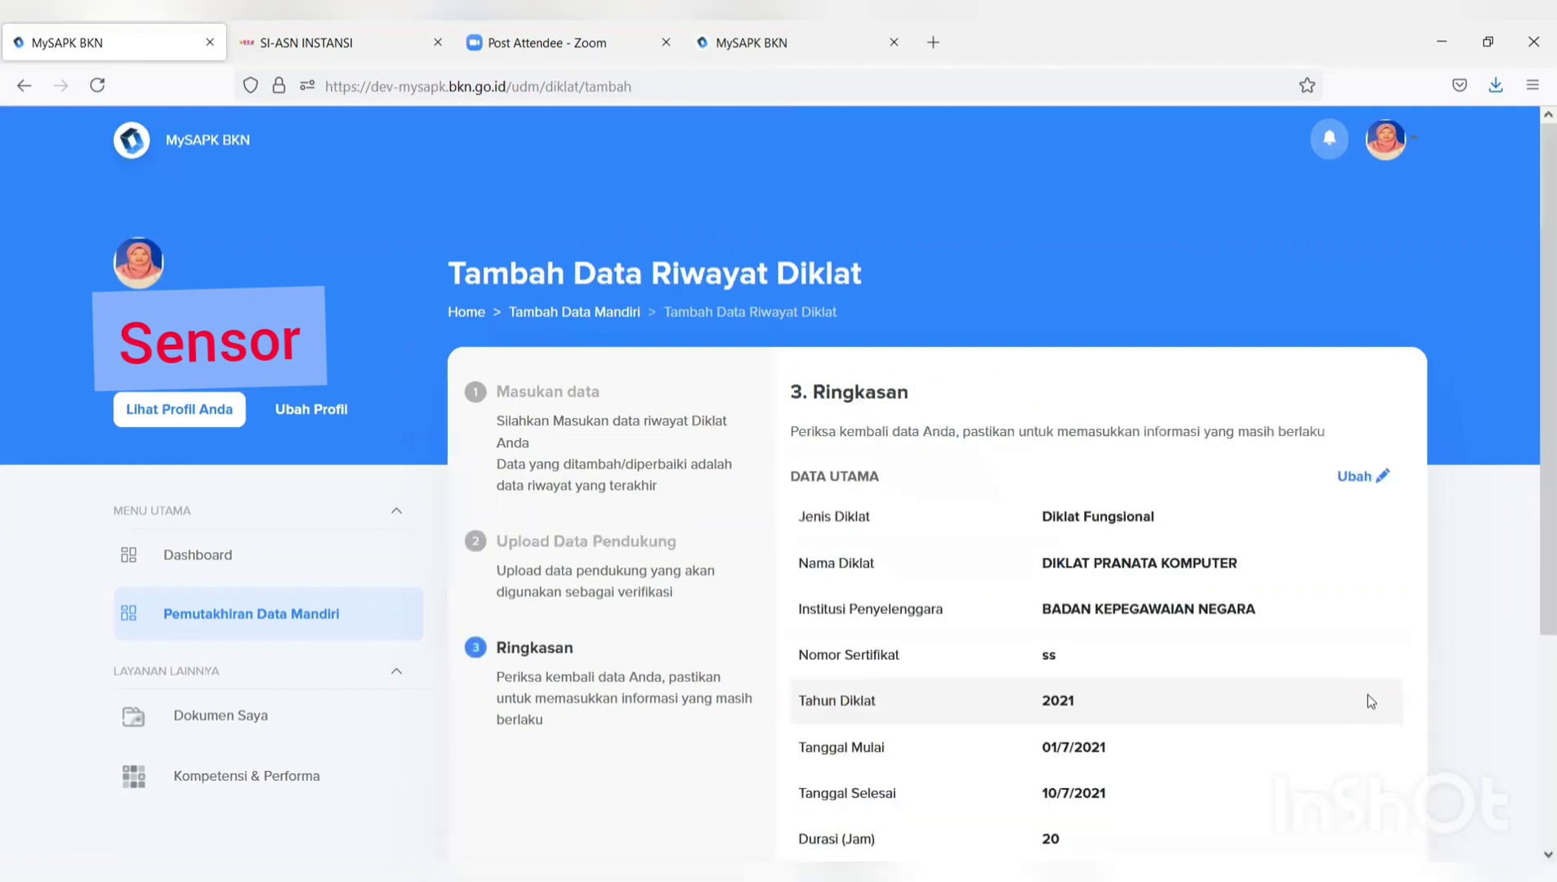
pyautogui.scroll(-3, 1367, 694)
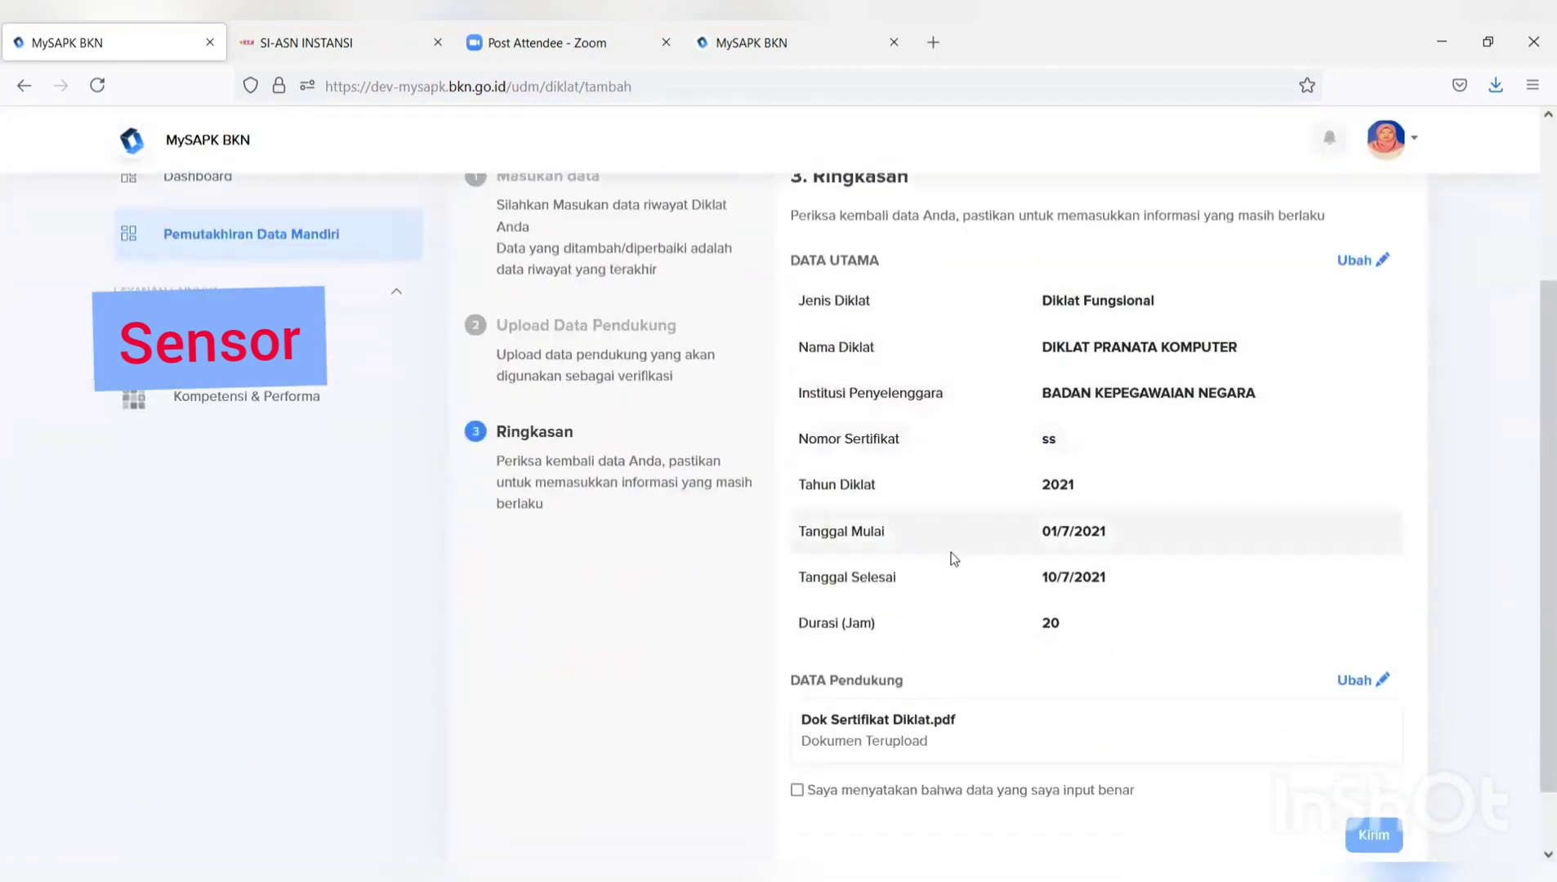
pyautogui.scroll(-1, 833, 784)
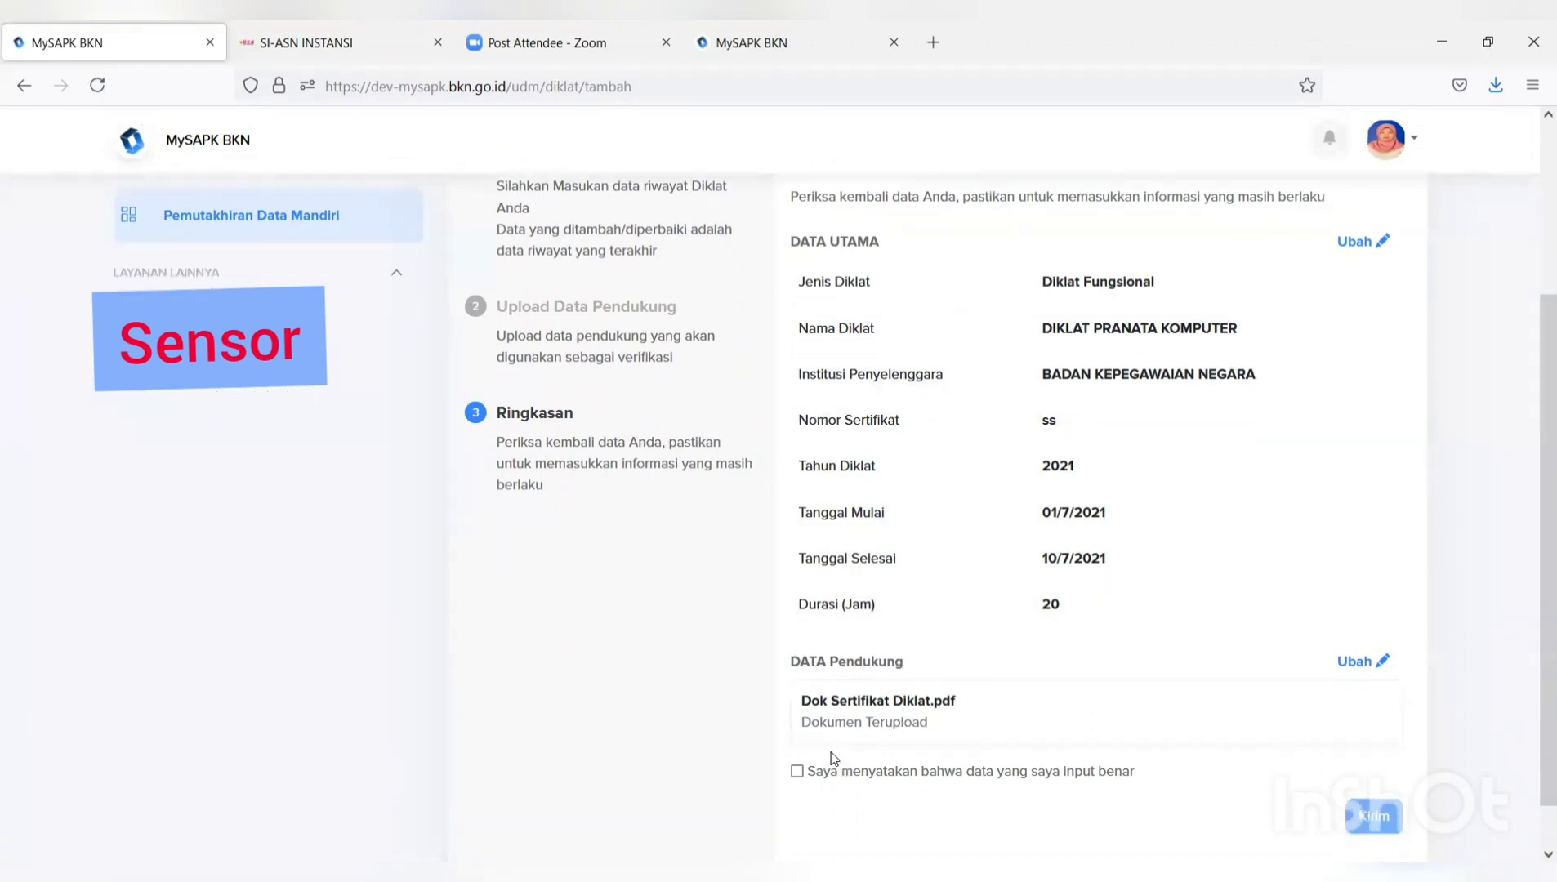
pyautogui.click(796, 718)
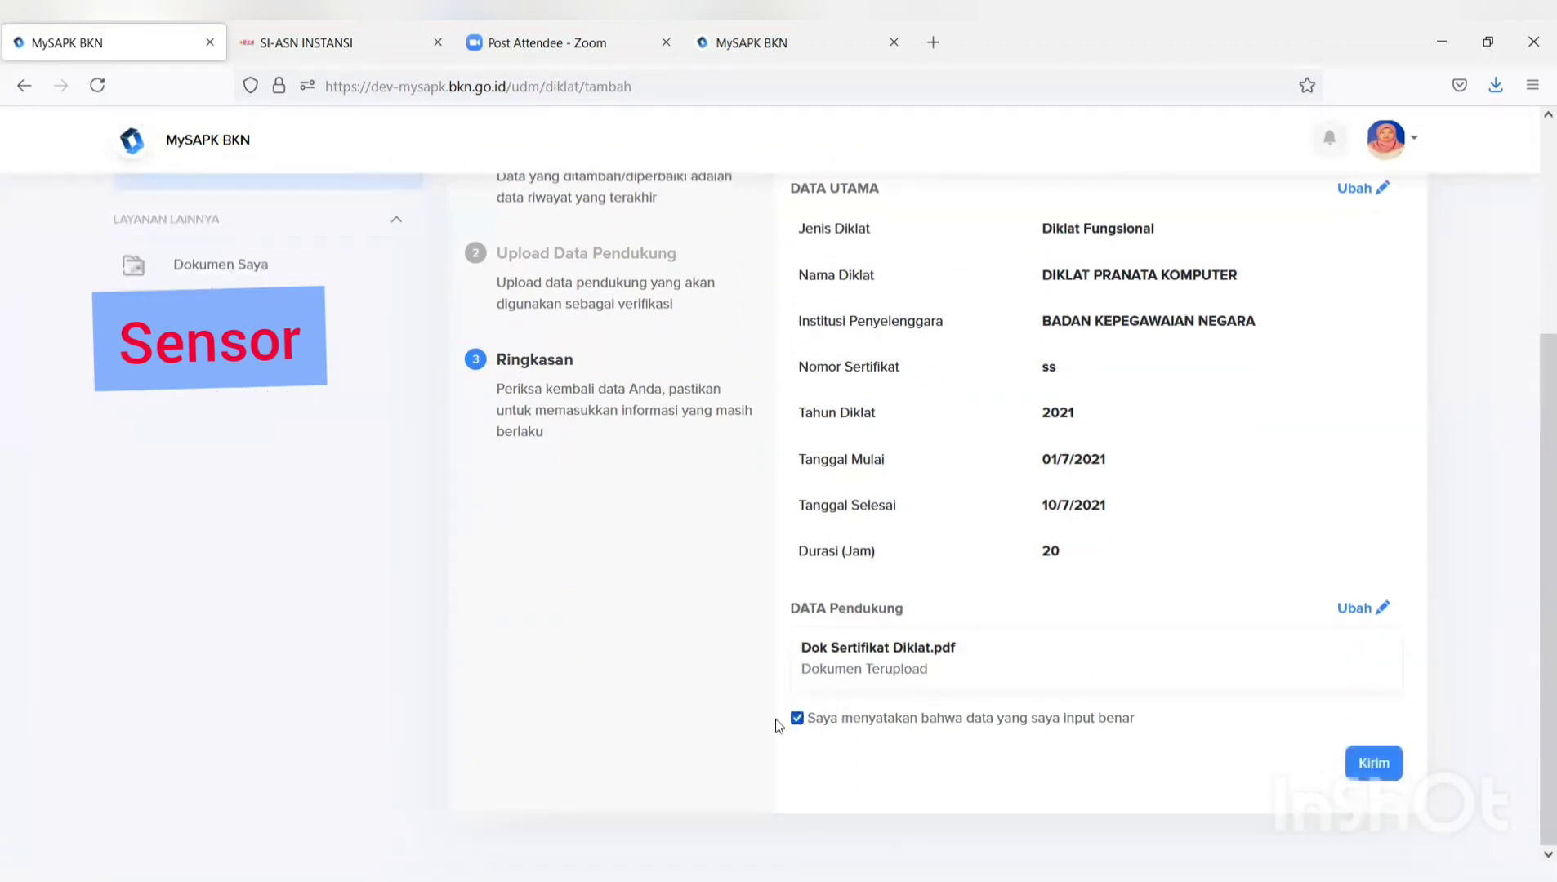
pyautogui.click(1382, 767)
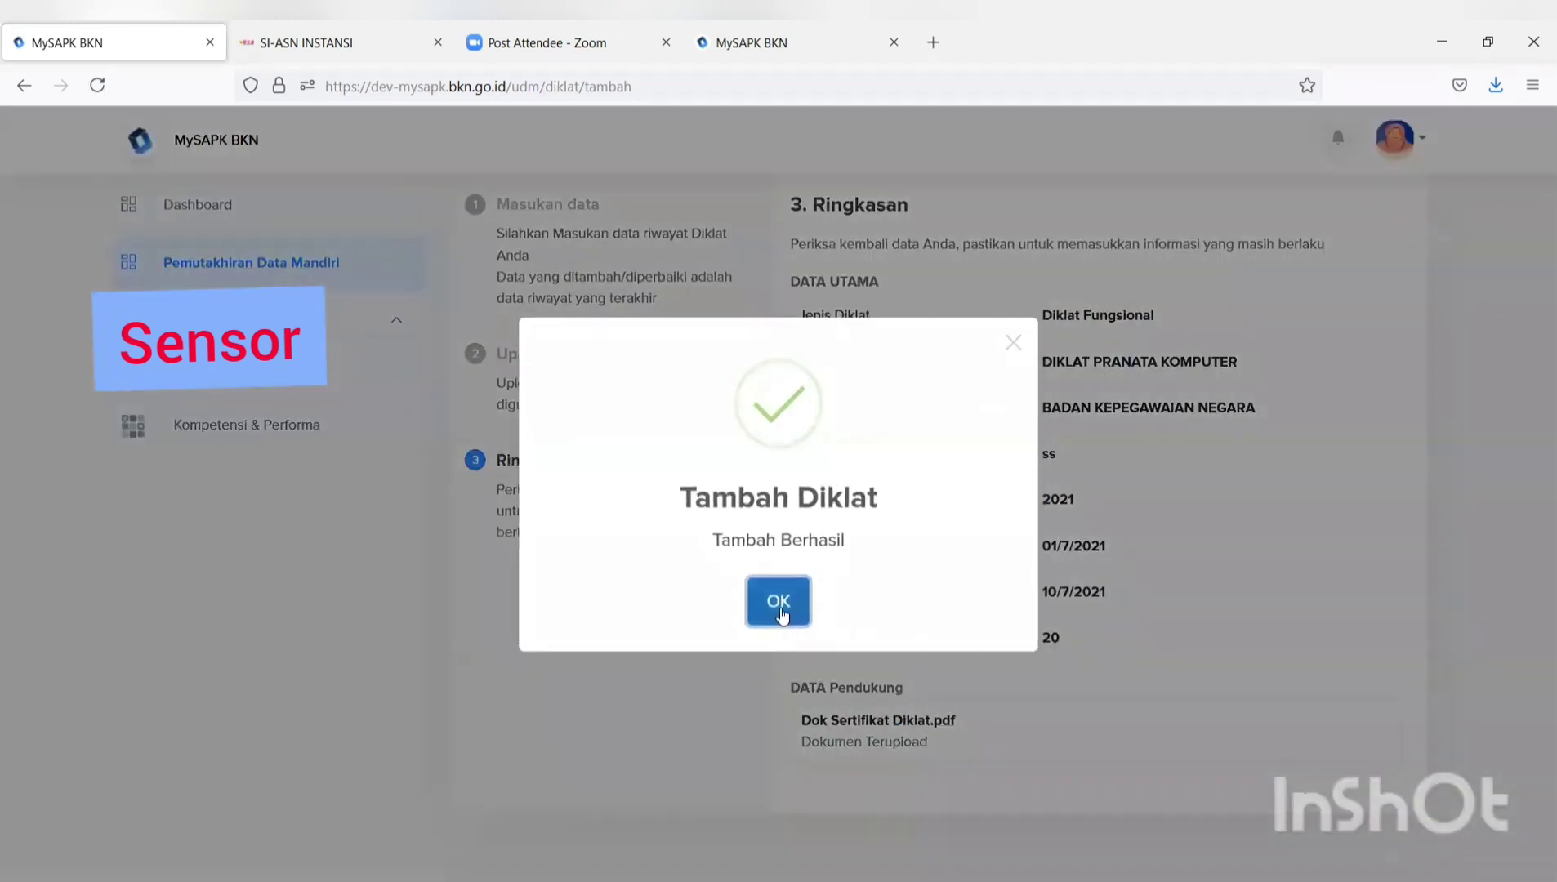
# Dismiss the success message, go to Riwayat Keluarga's Orang Tua tab and choose Tambah Baru.
pyautogui.click(779, 604)
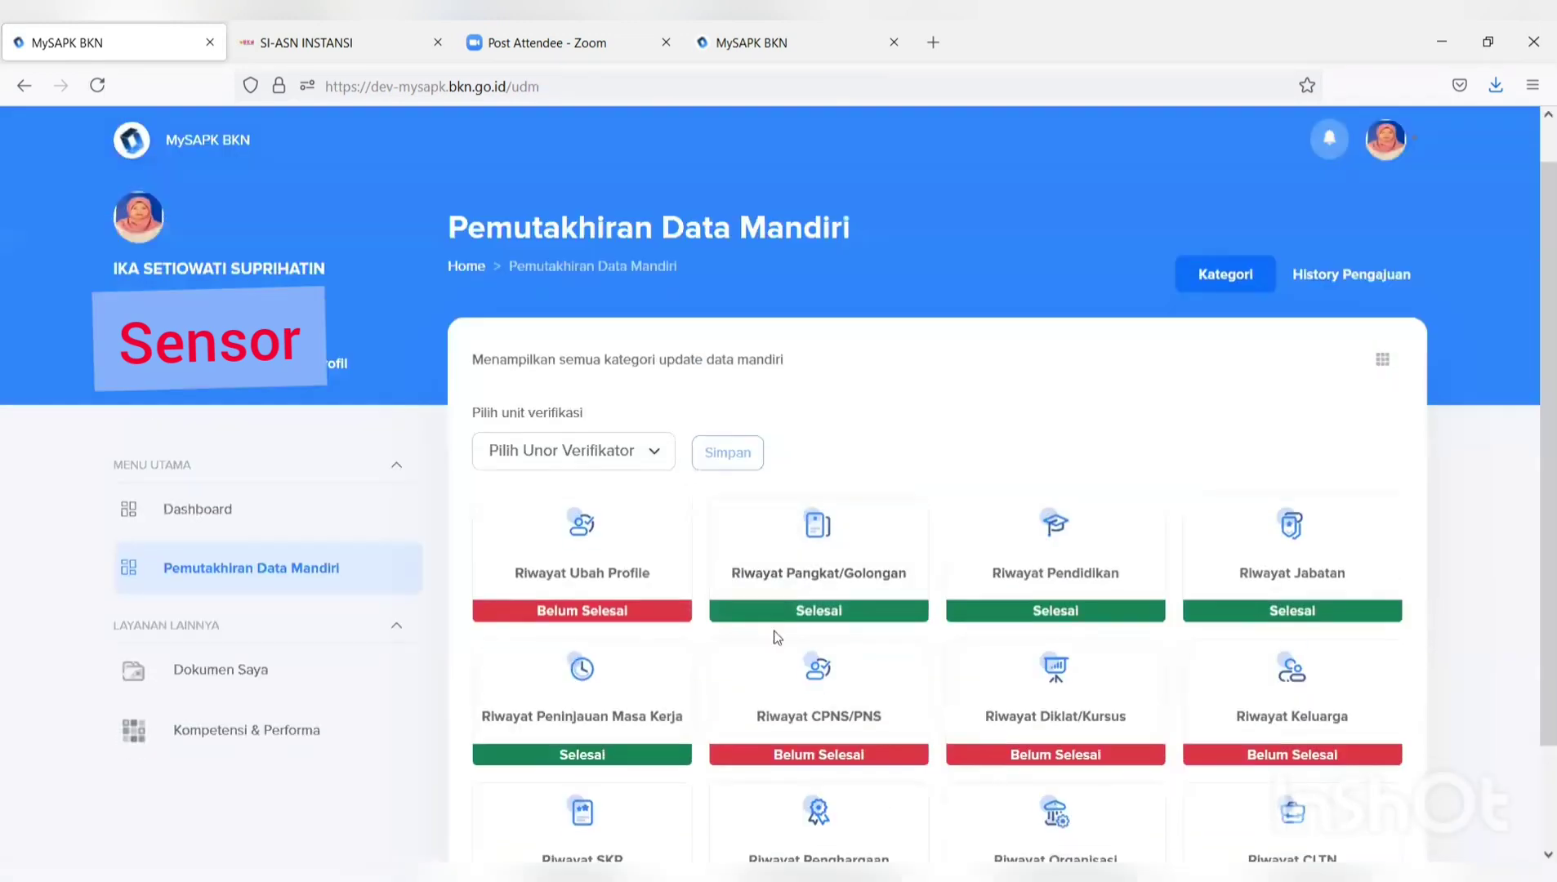
pyautogui.scroll(-3, 776, 637)
pyautogui.scroll(-1, 777, 637)
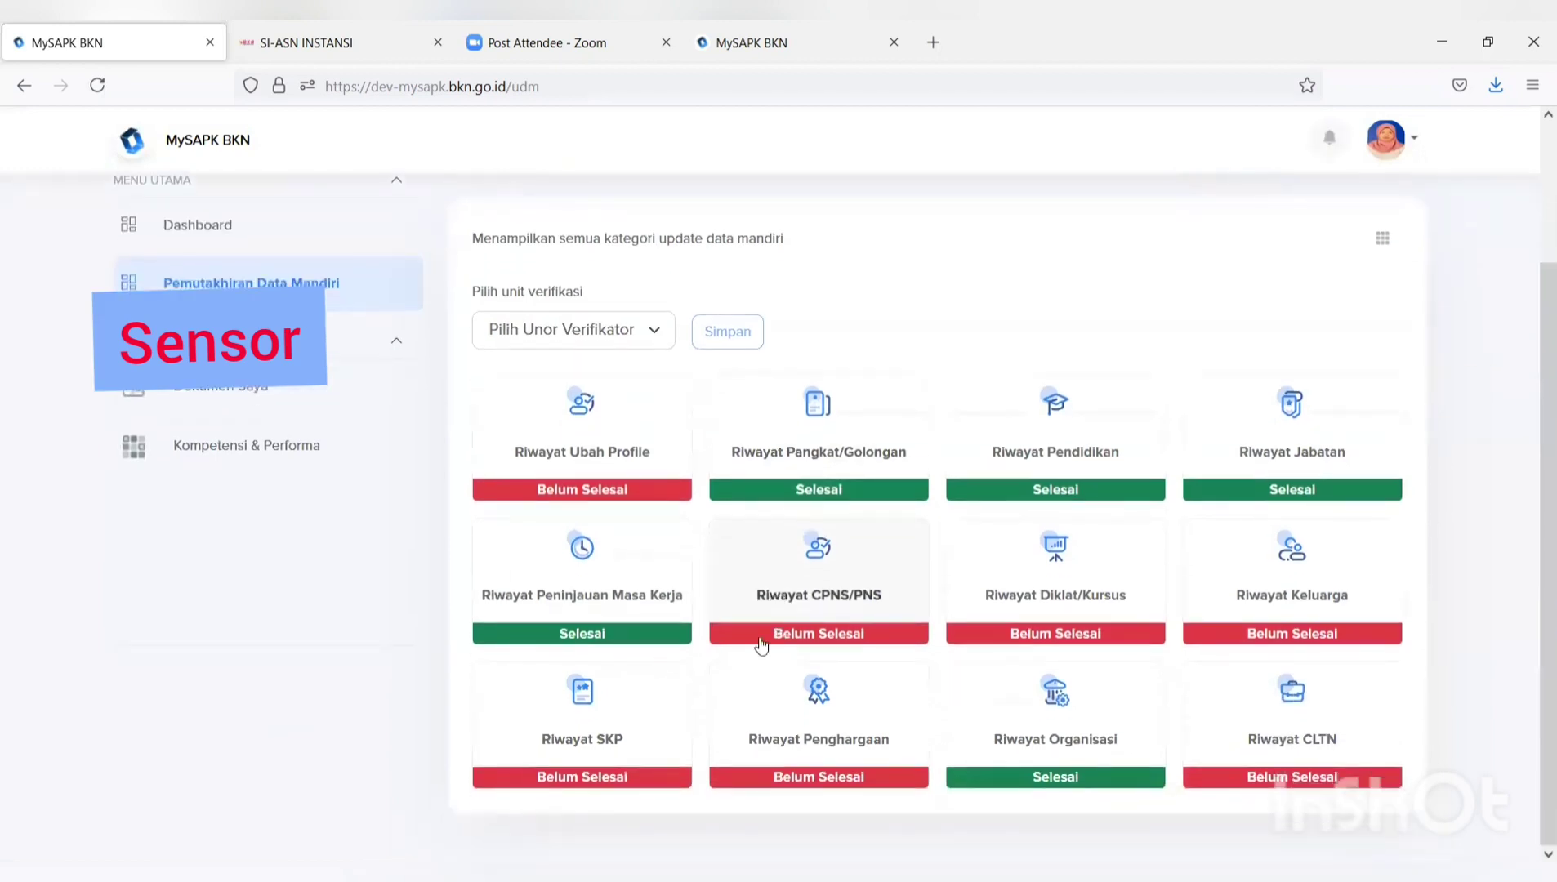
pyautogui.click(1302, 598)
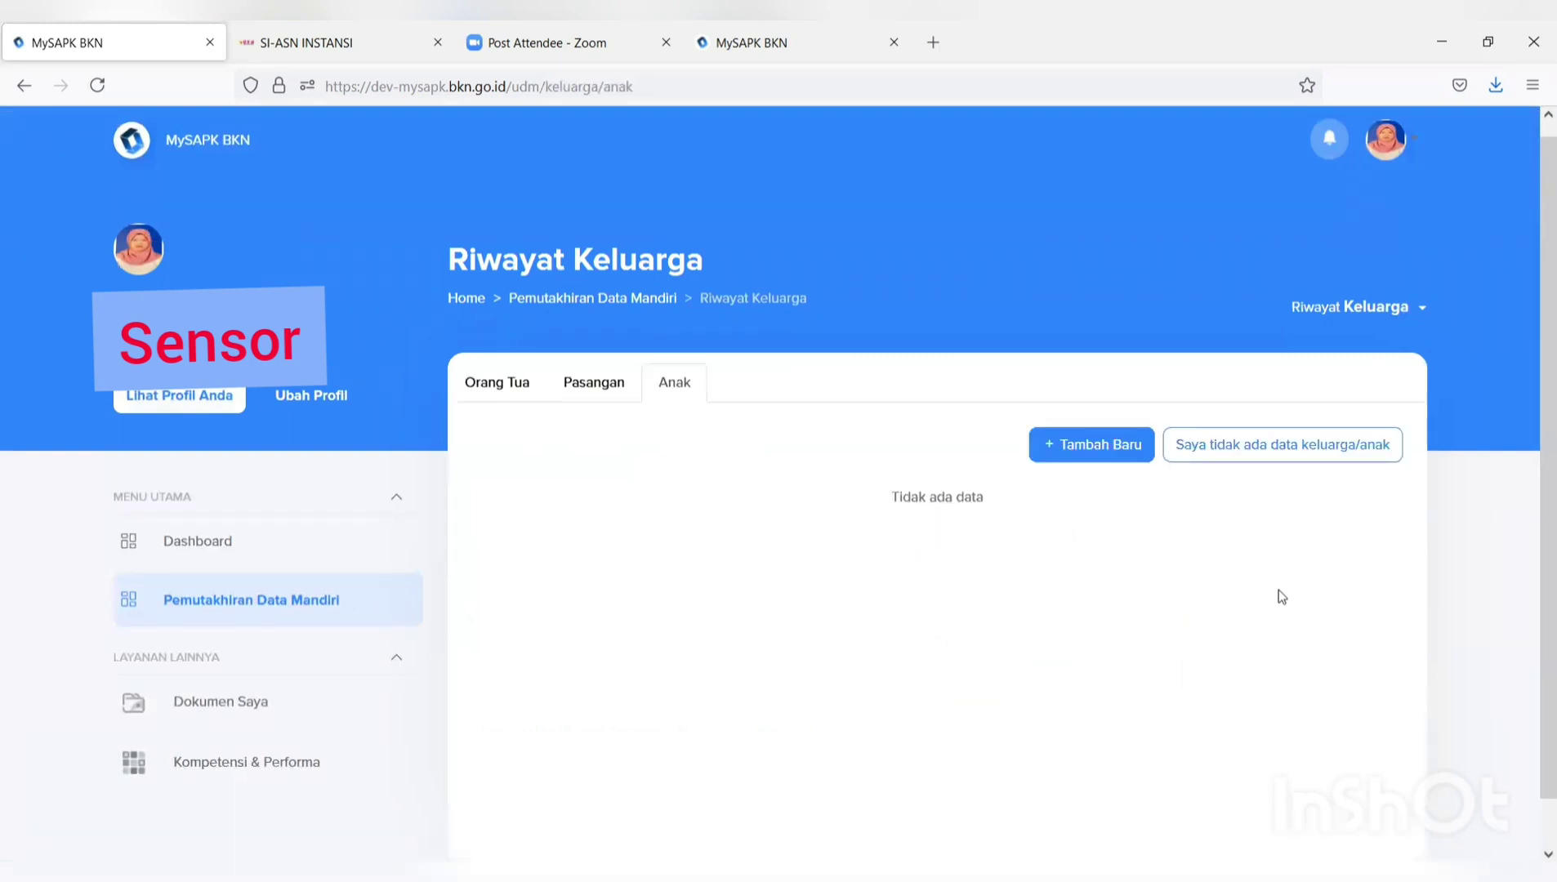
pyautogui.click(608, 387)
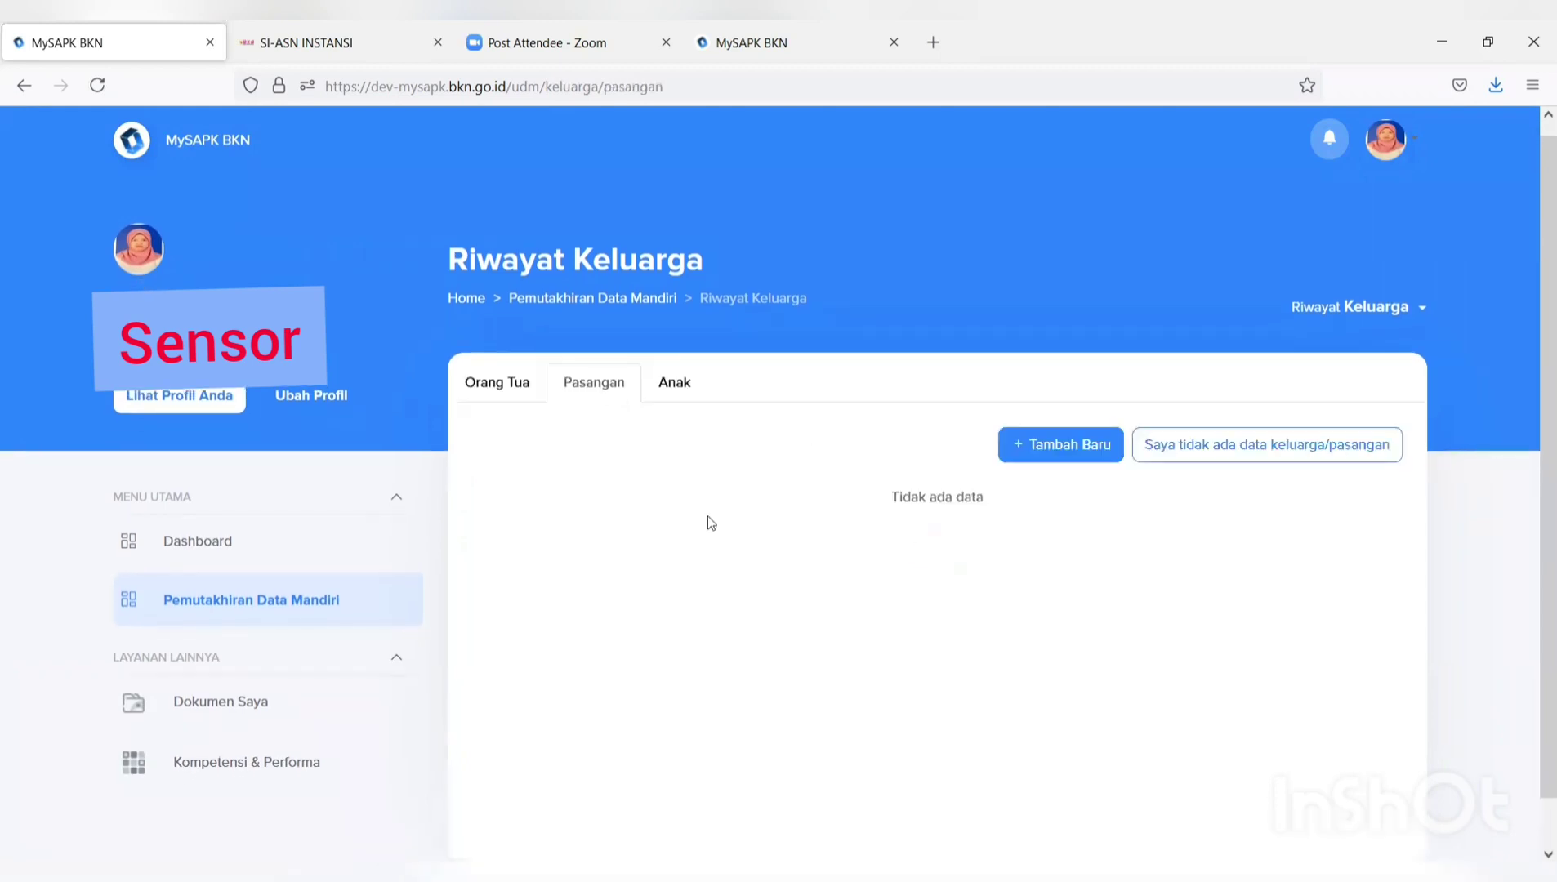
pyautogui.click(523, 384)
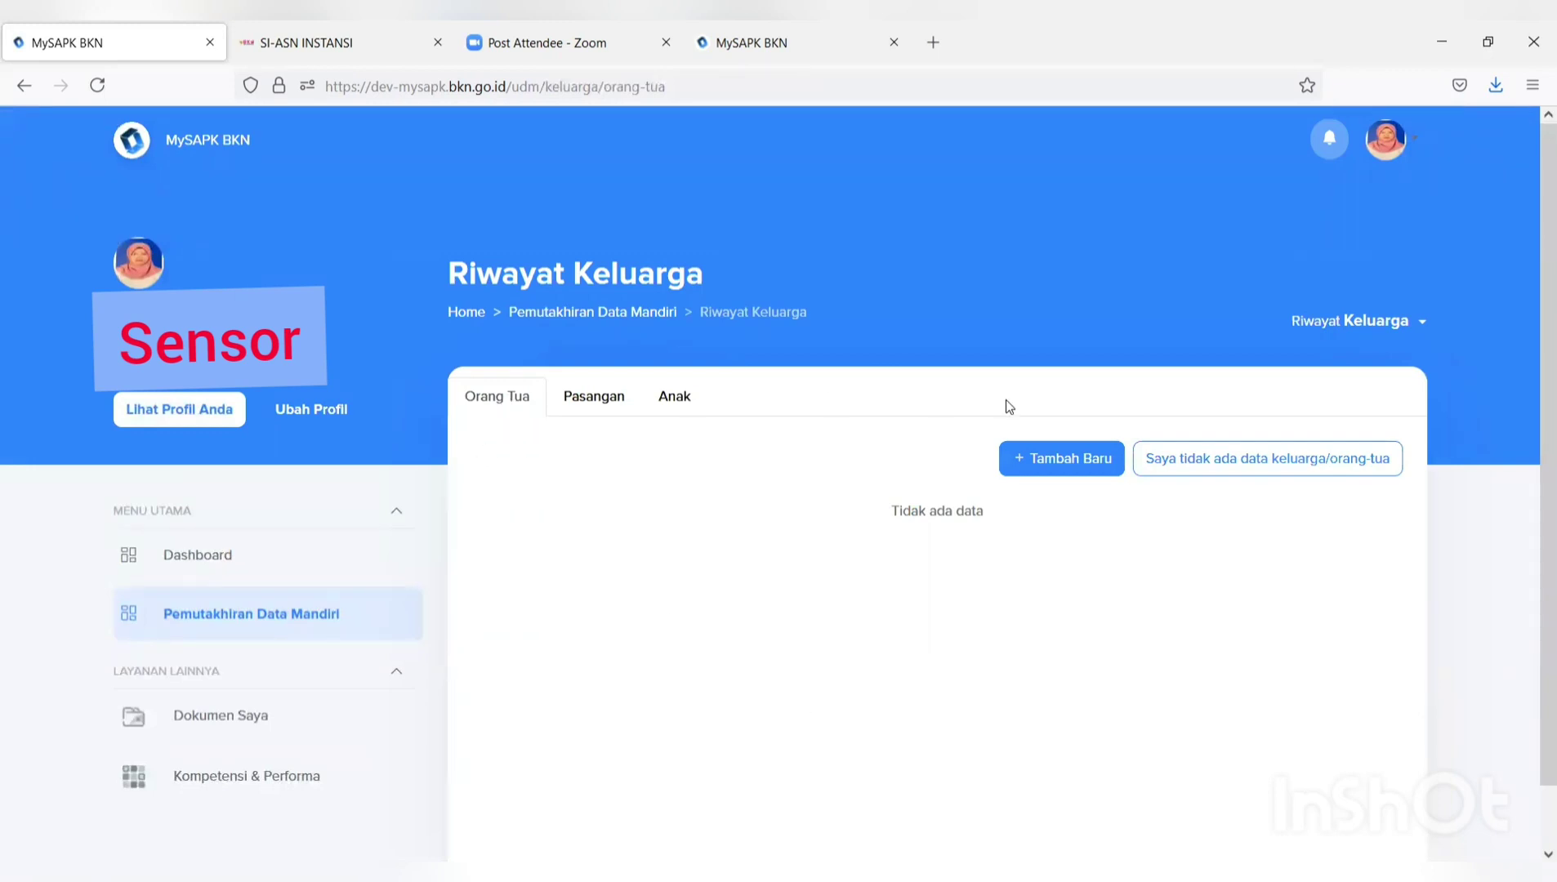
pyautogui.click(1066, 468)
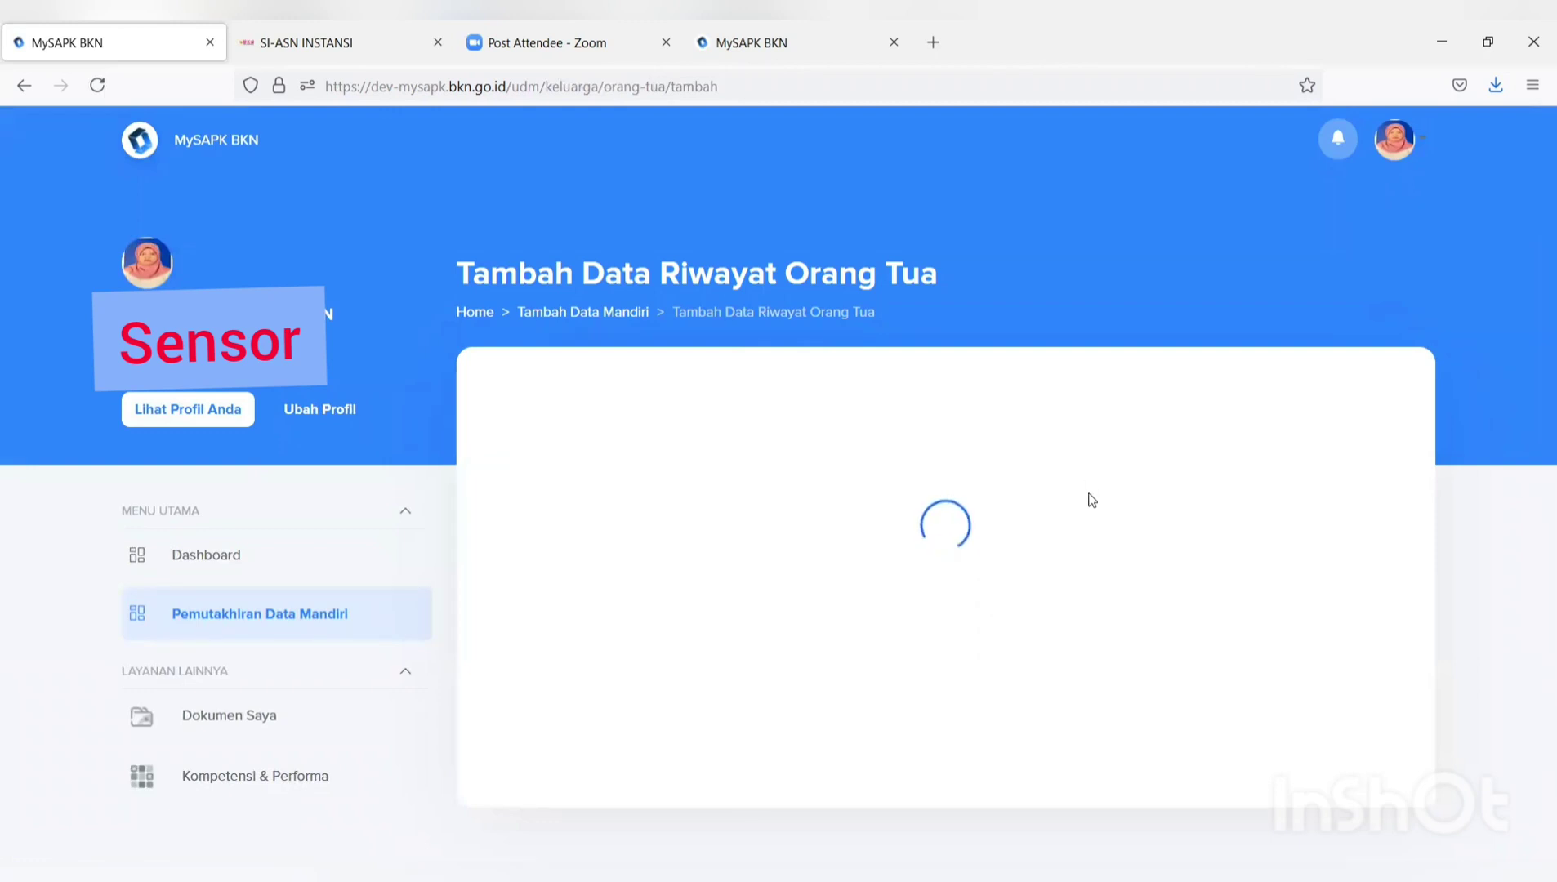
pyautogui.scroll(-6, 1092, 499)
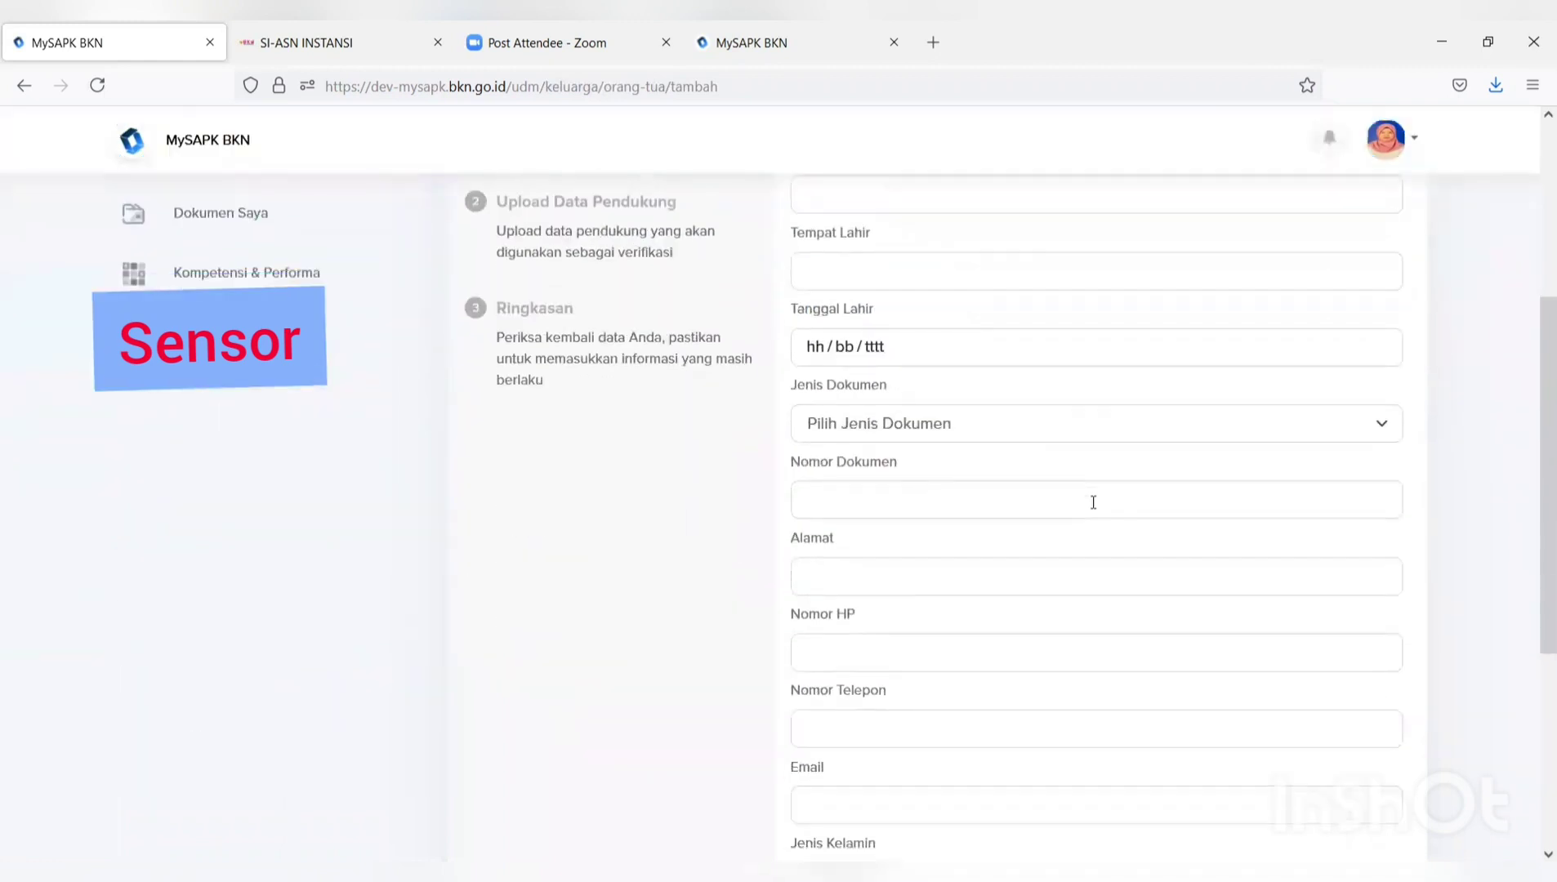
pyautogui.scroll(2, 1094, 506)
pyautogui.scroll(4, 1096, 512)
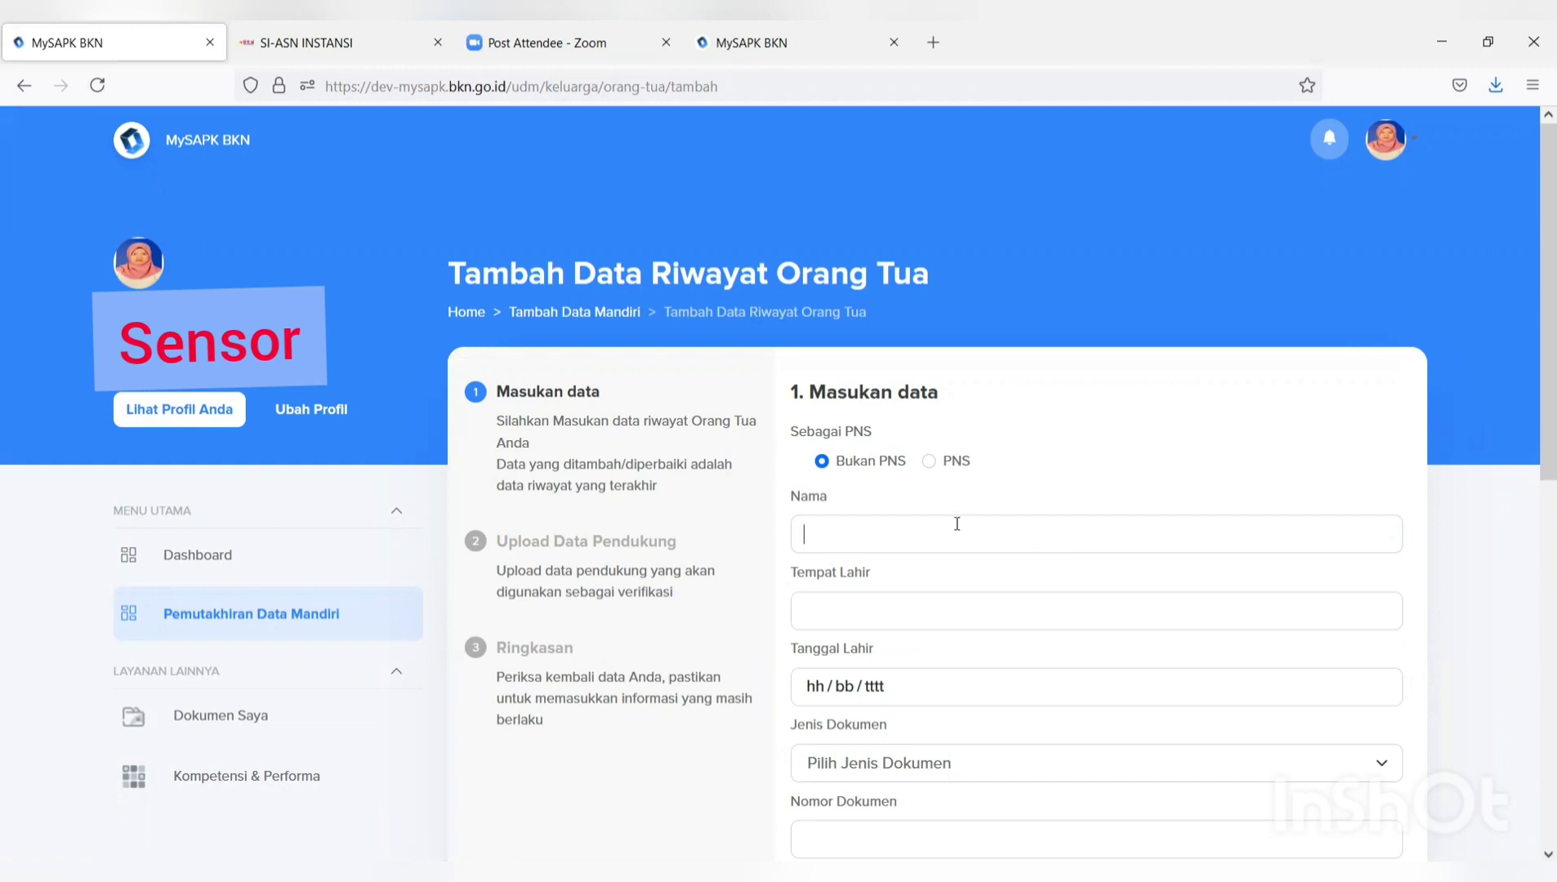
pyautogui.scroll(-2, 956, 523)
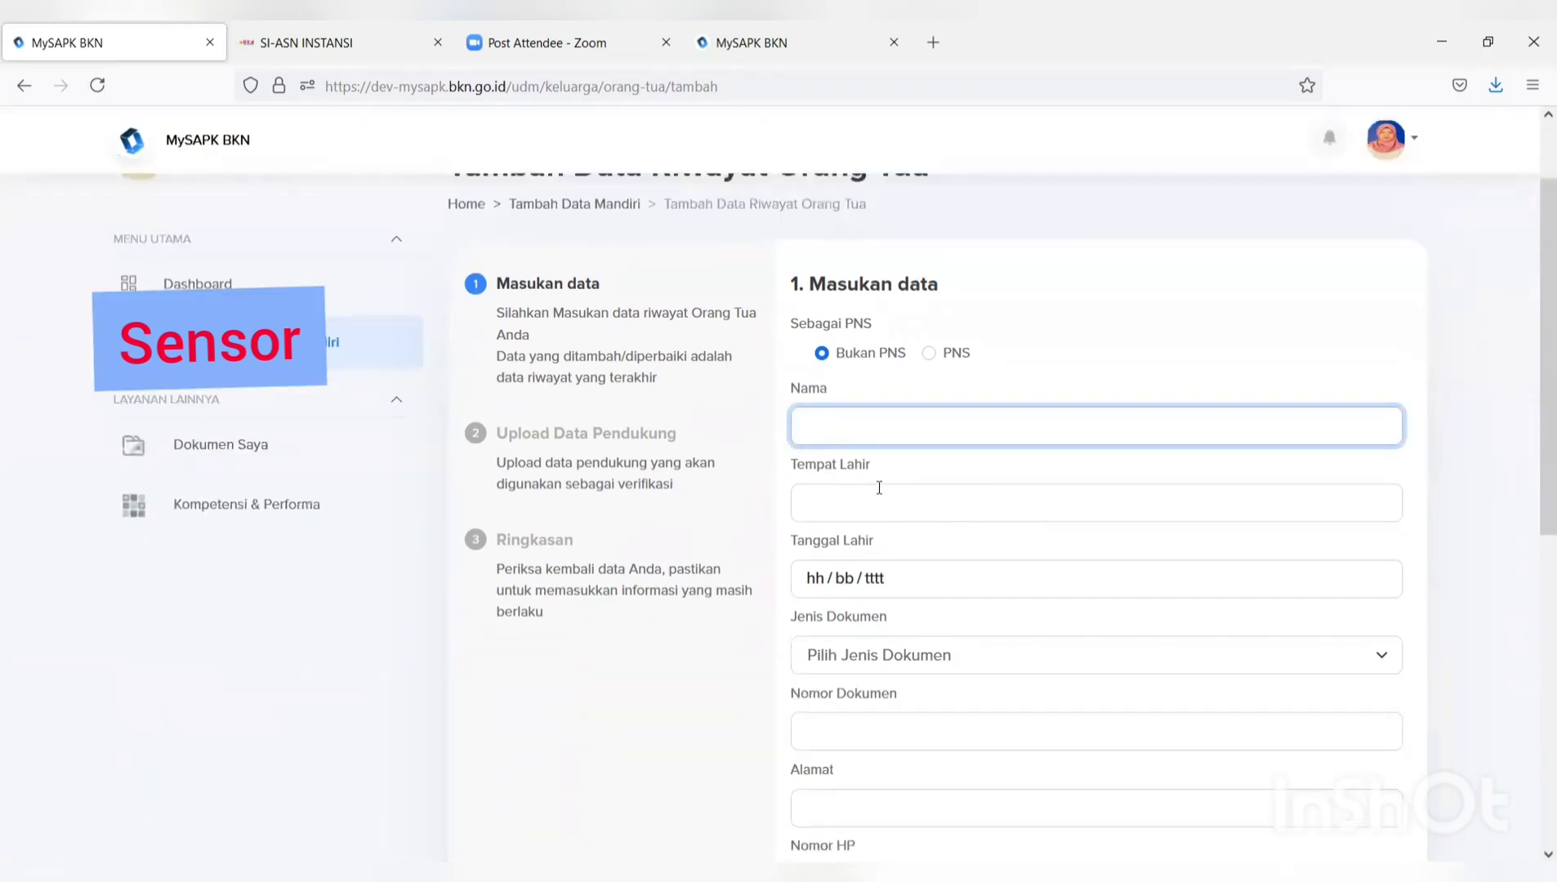
pyautogui.click(822, 356)
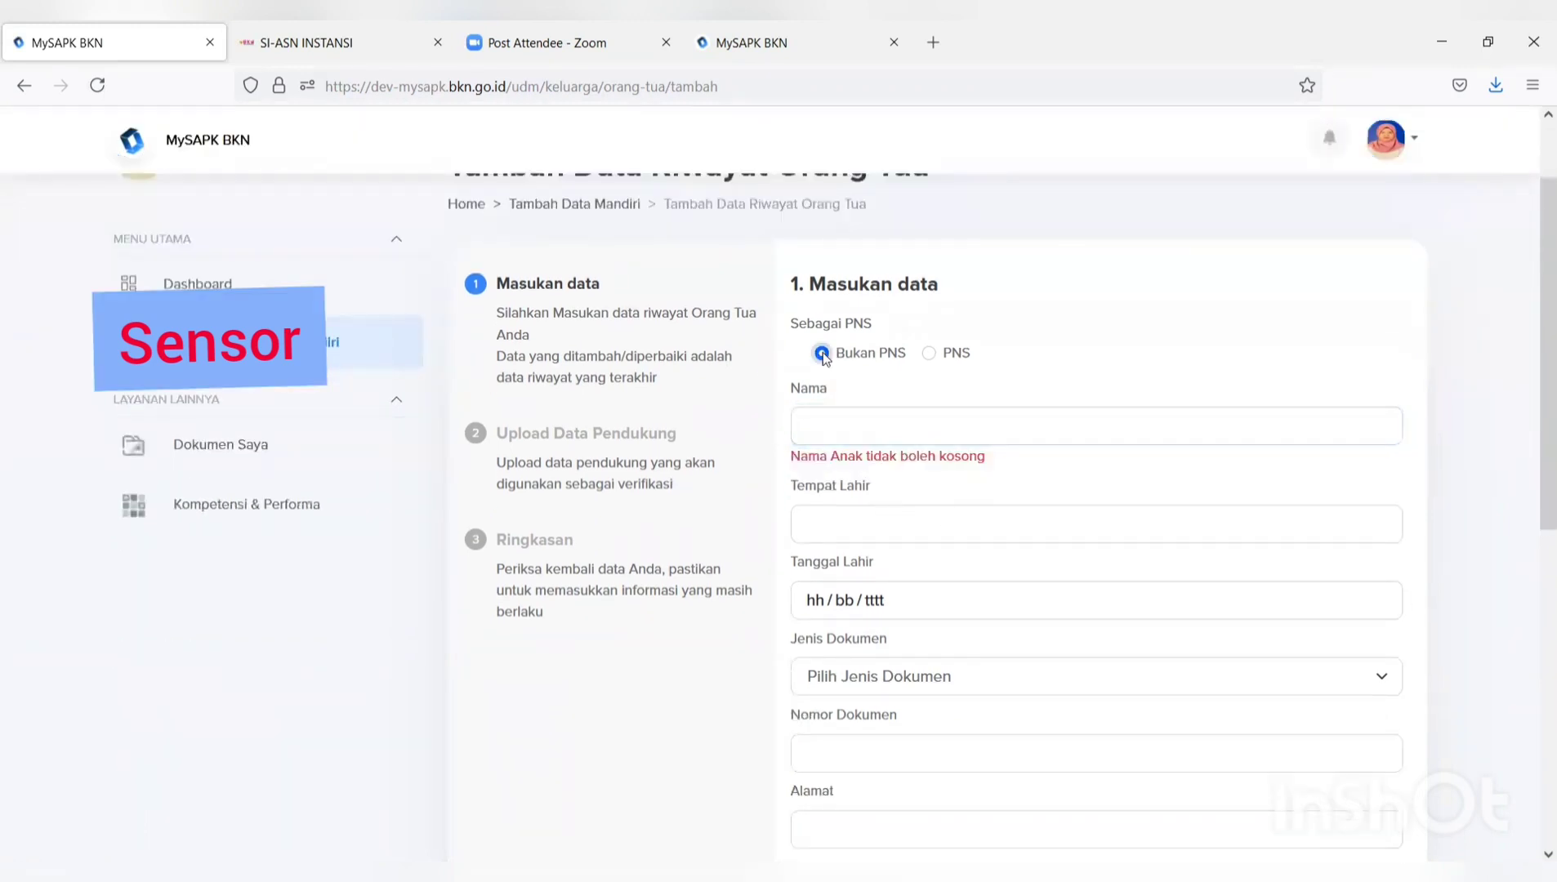
pyautogui.click(929, 353)
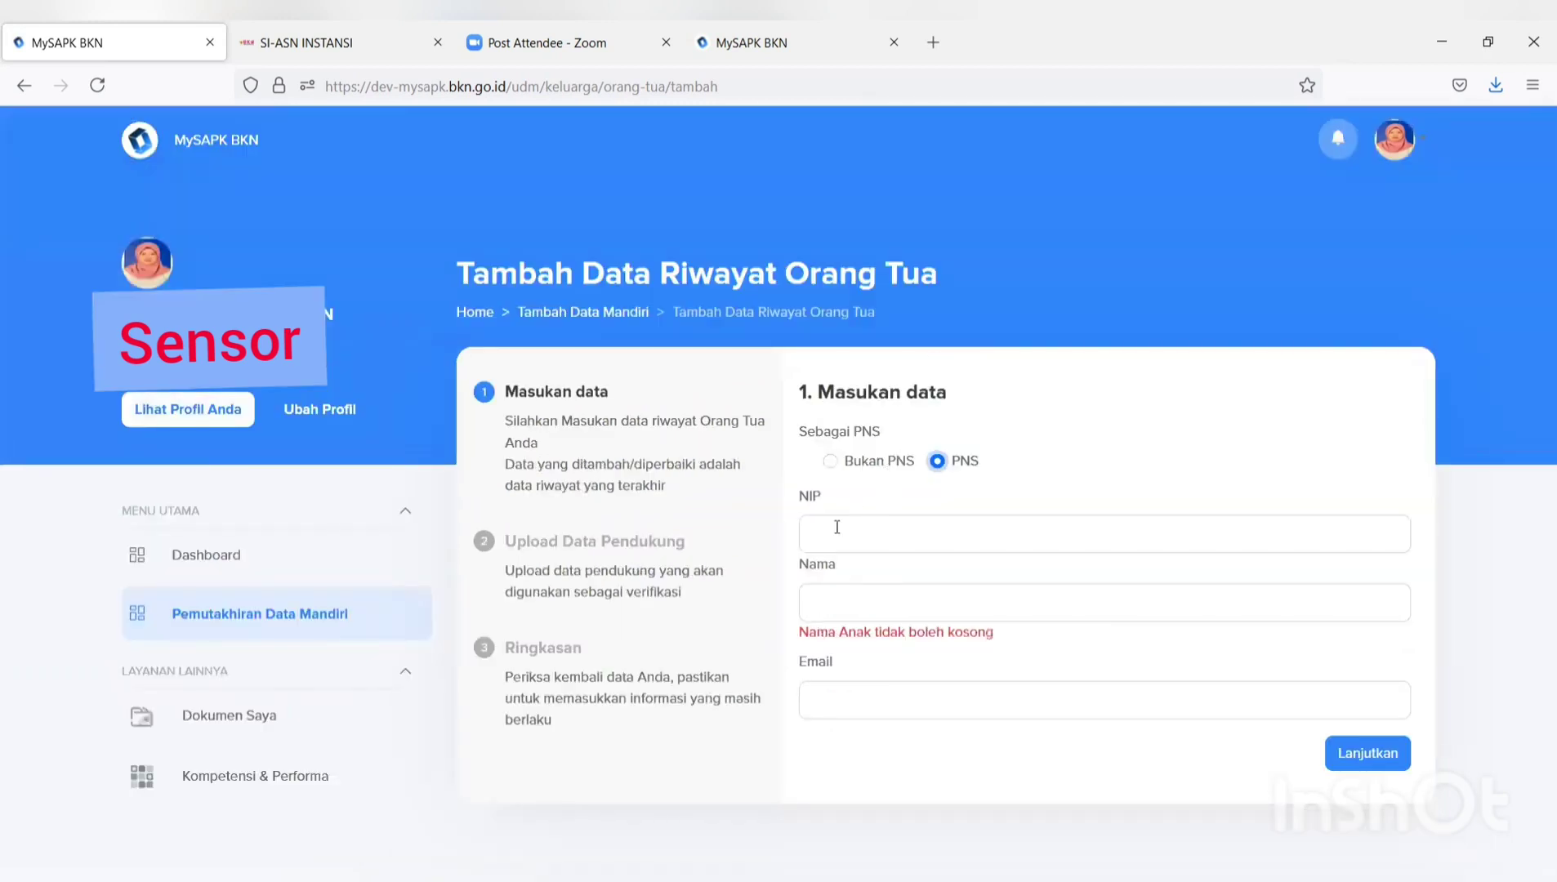
pyautogui.click(837, 526)
pyautogui.click(829, 462)
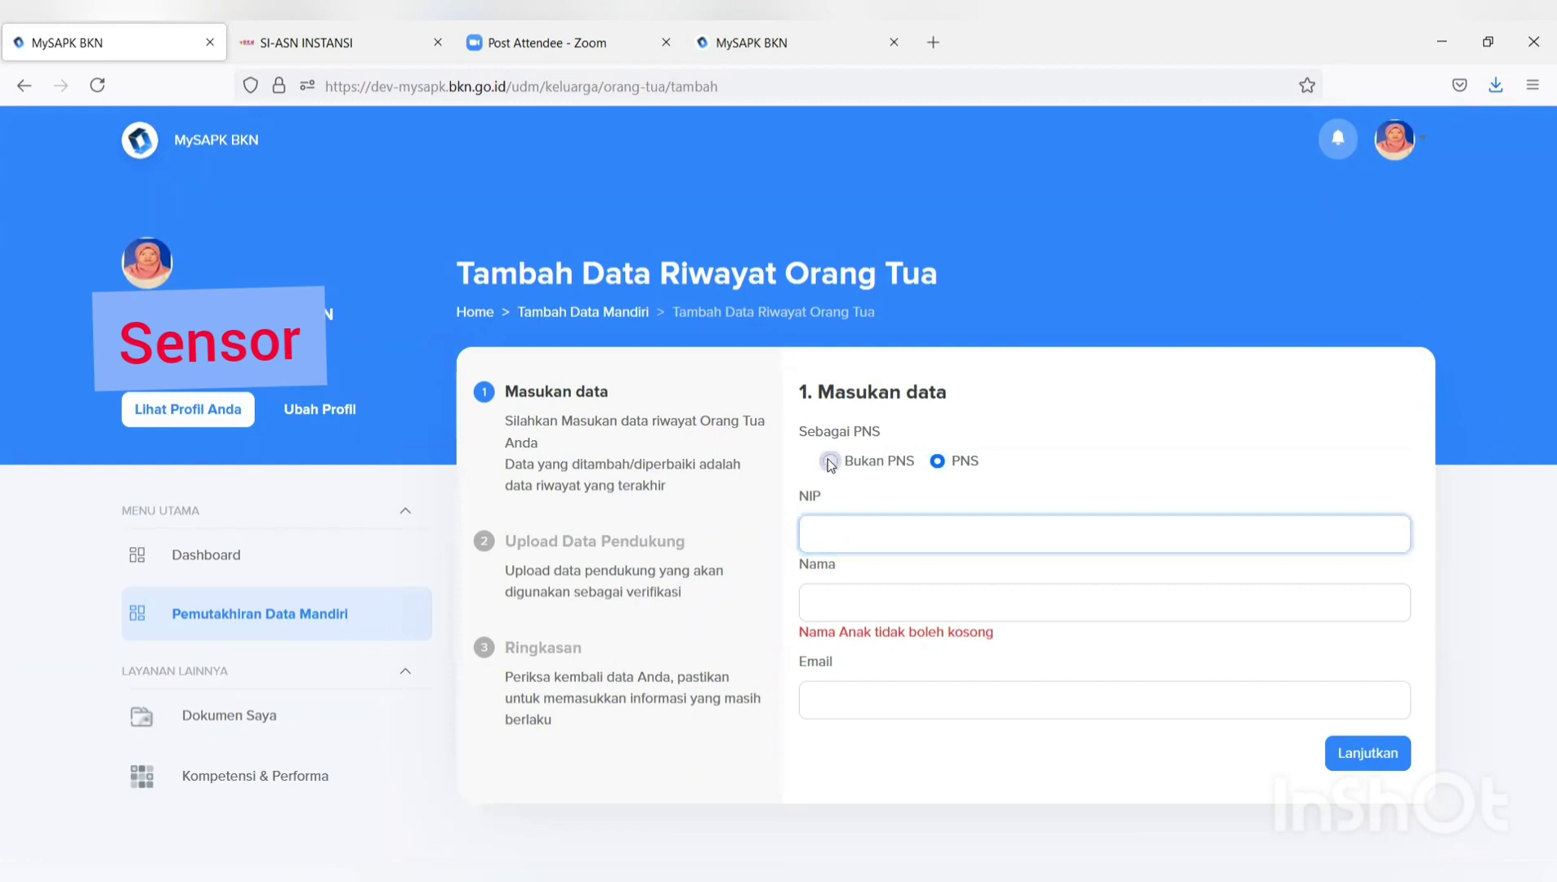
pyautogui.scroll(-4, 834, 470)
pyautogui.scroll(-4, 834, 470)
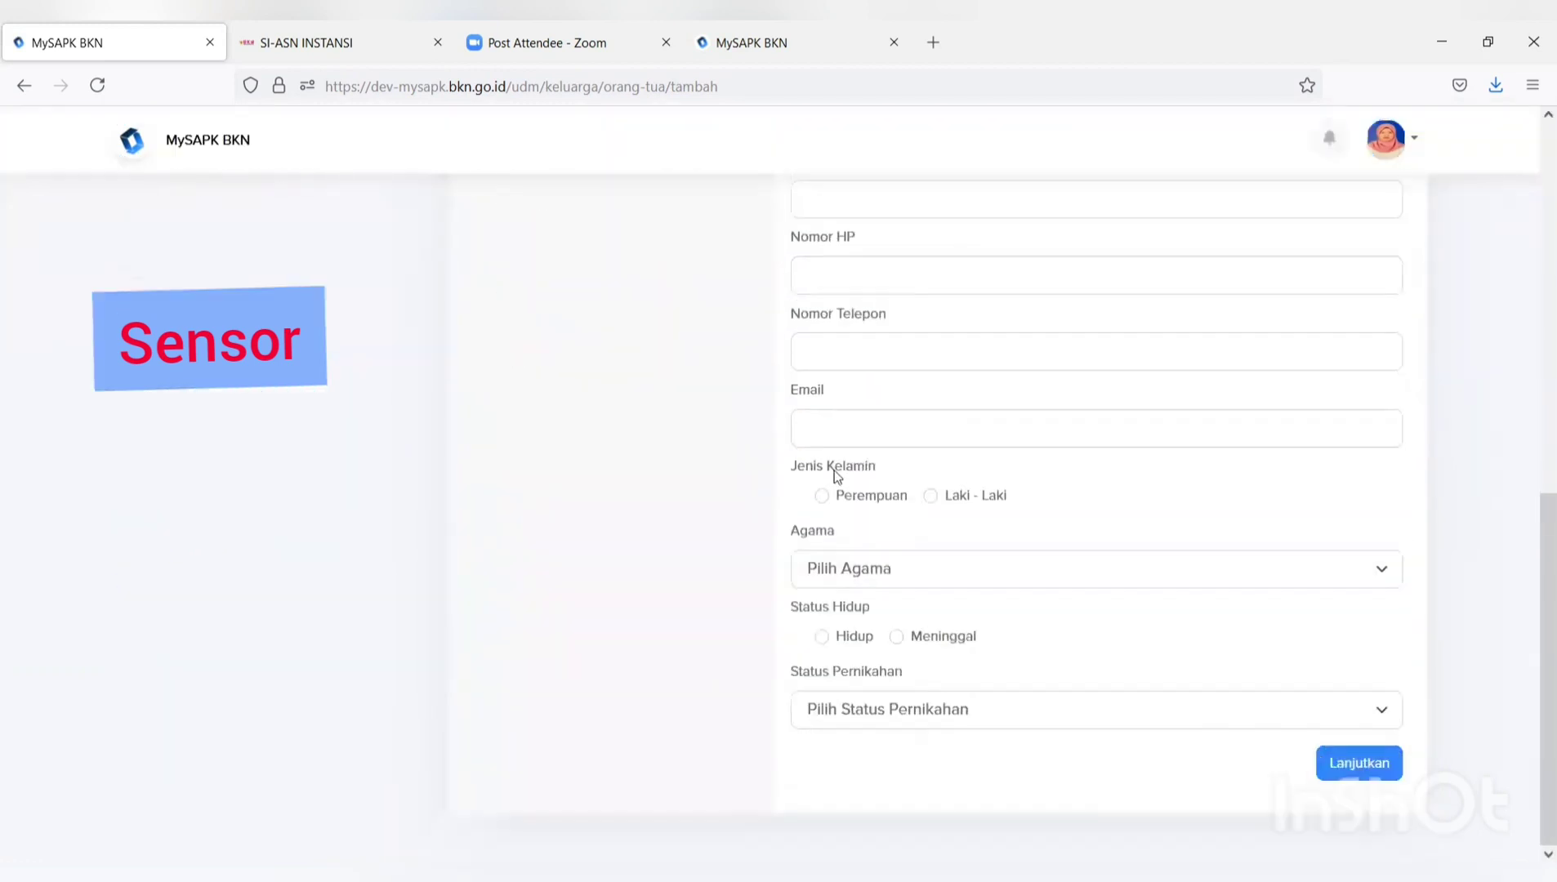
pyautogui.scroll(10, 836, 476)
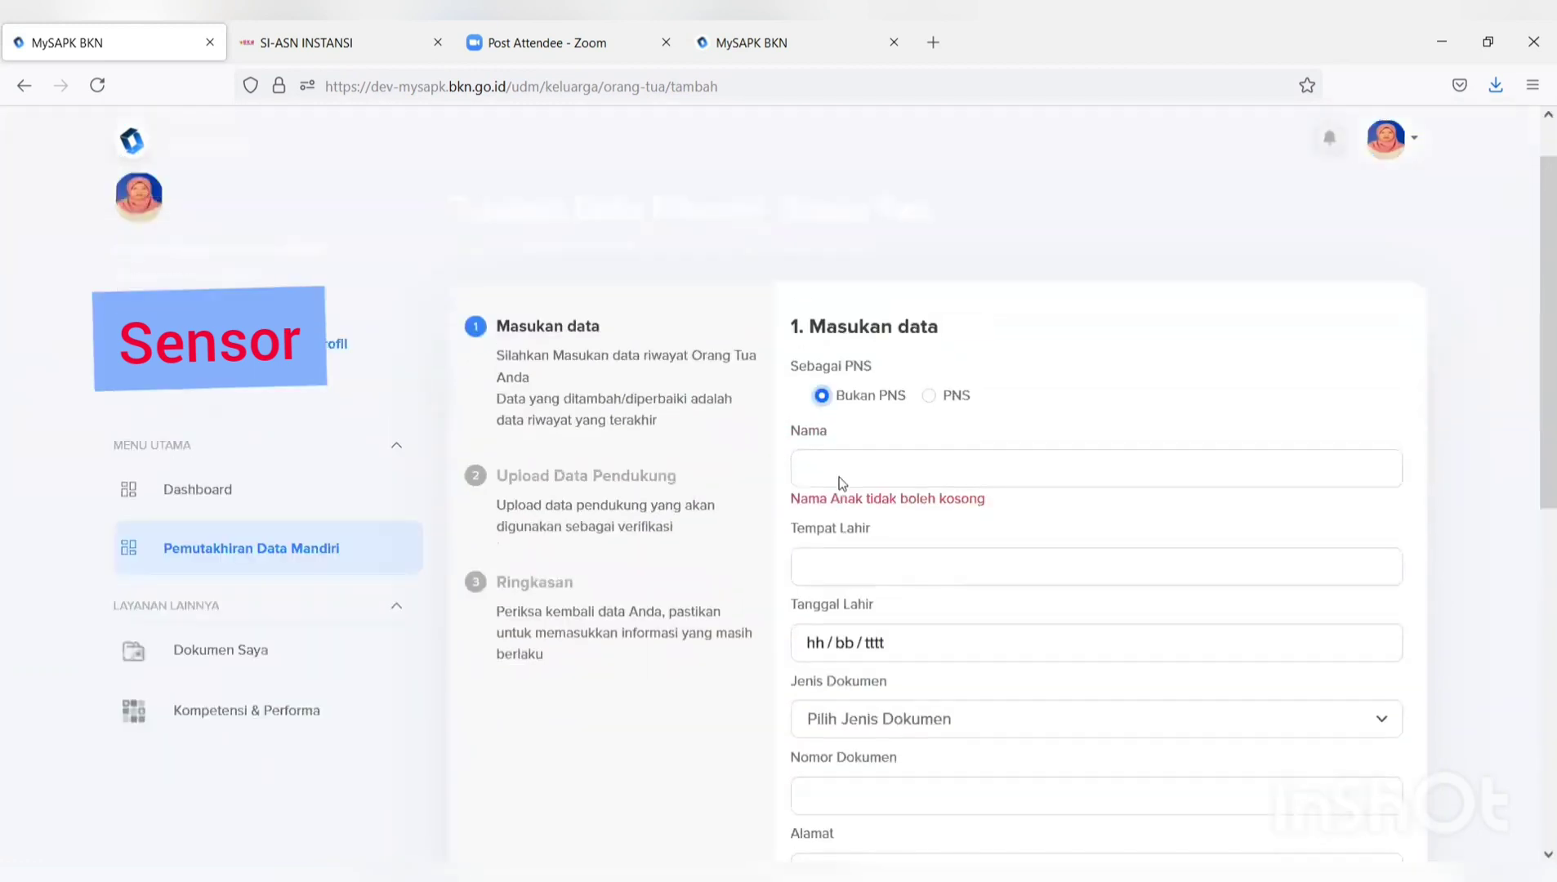
pyautogui.scroll(-2, 825, 368)
# Enter the parent's name, birthplace YOGYAKARTA and birth date 02/03/1963.
pyautogui.click(819, 327)
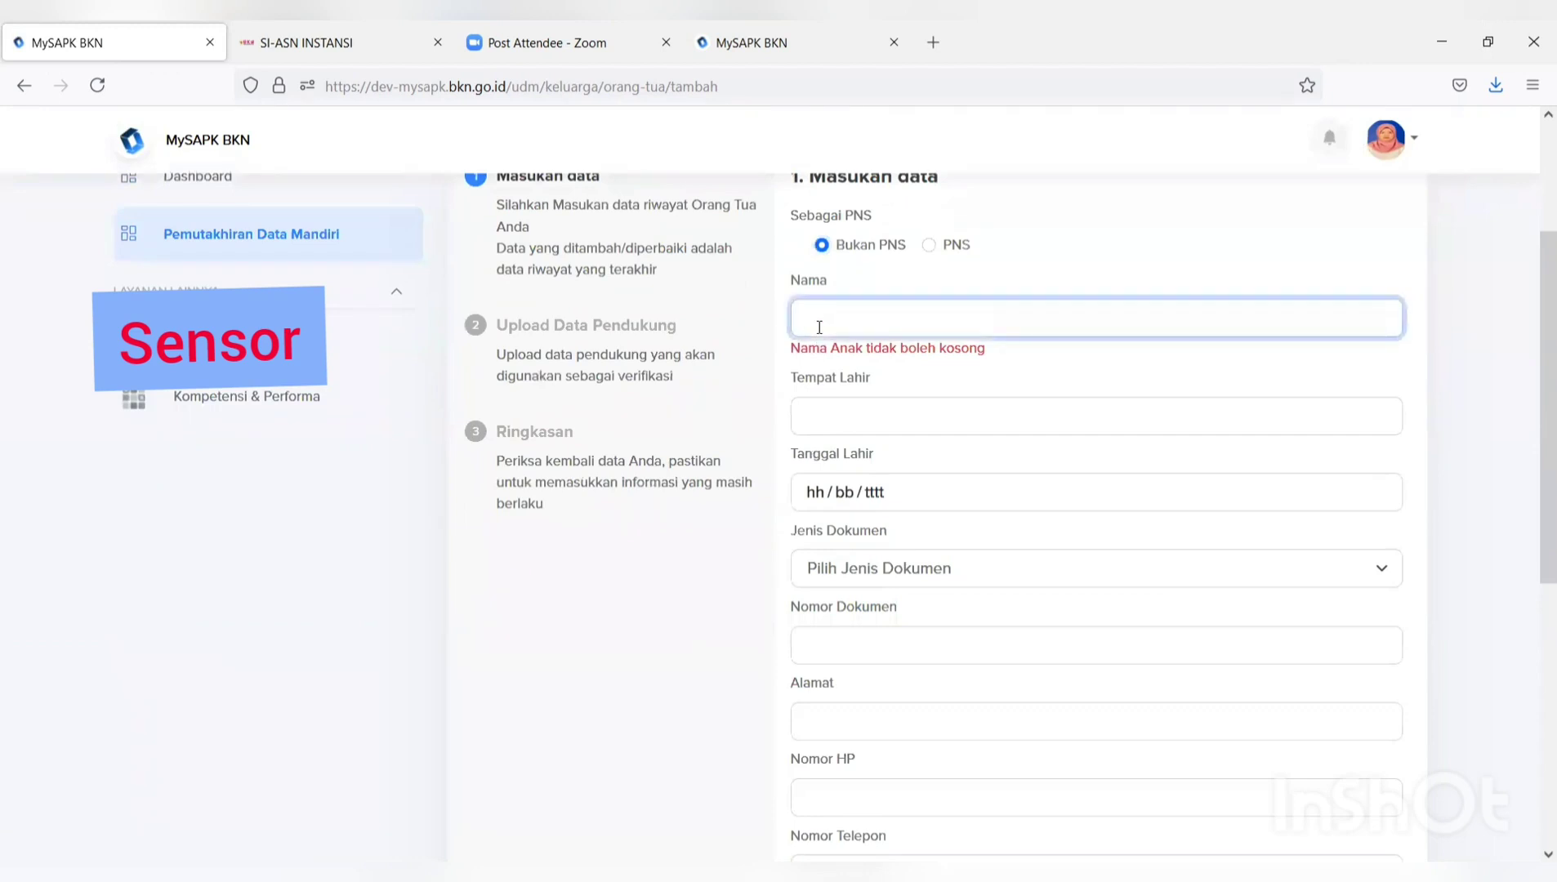
pyautogui.write('SLA')
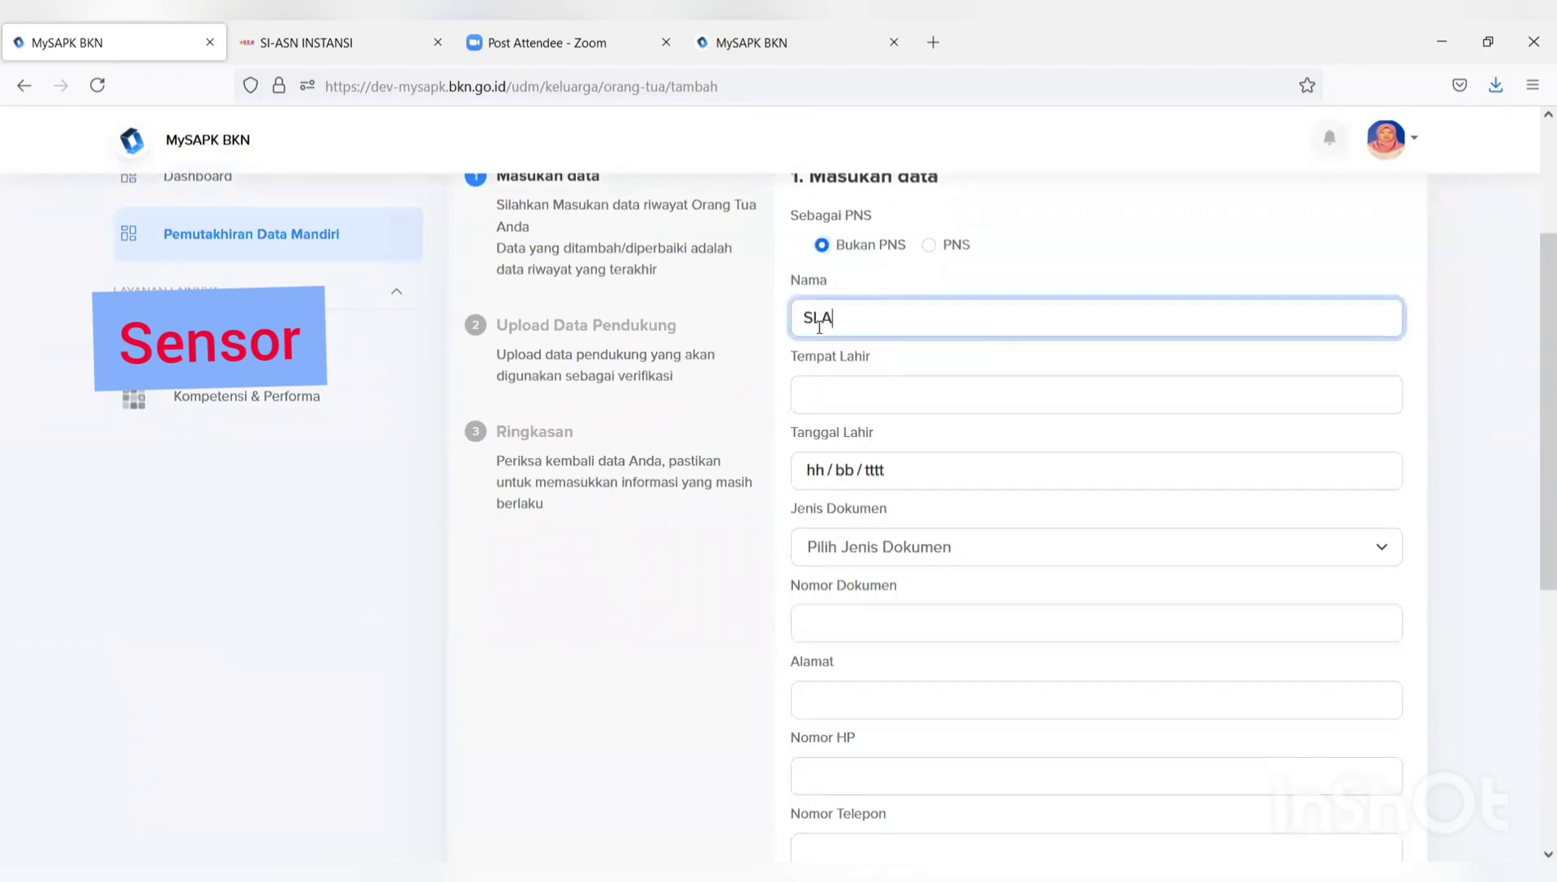
pyautogui.write('MET')
pyautogui.click(806, 387)
pyautogui.write('YO')
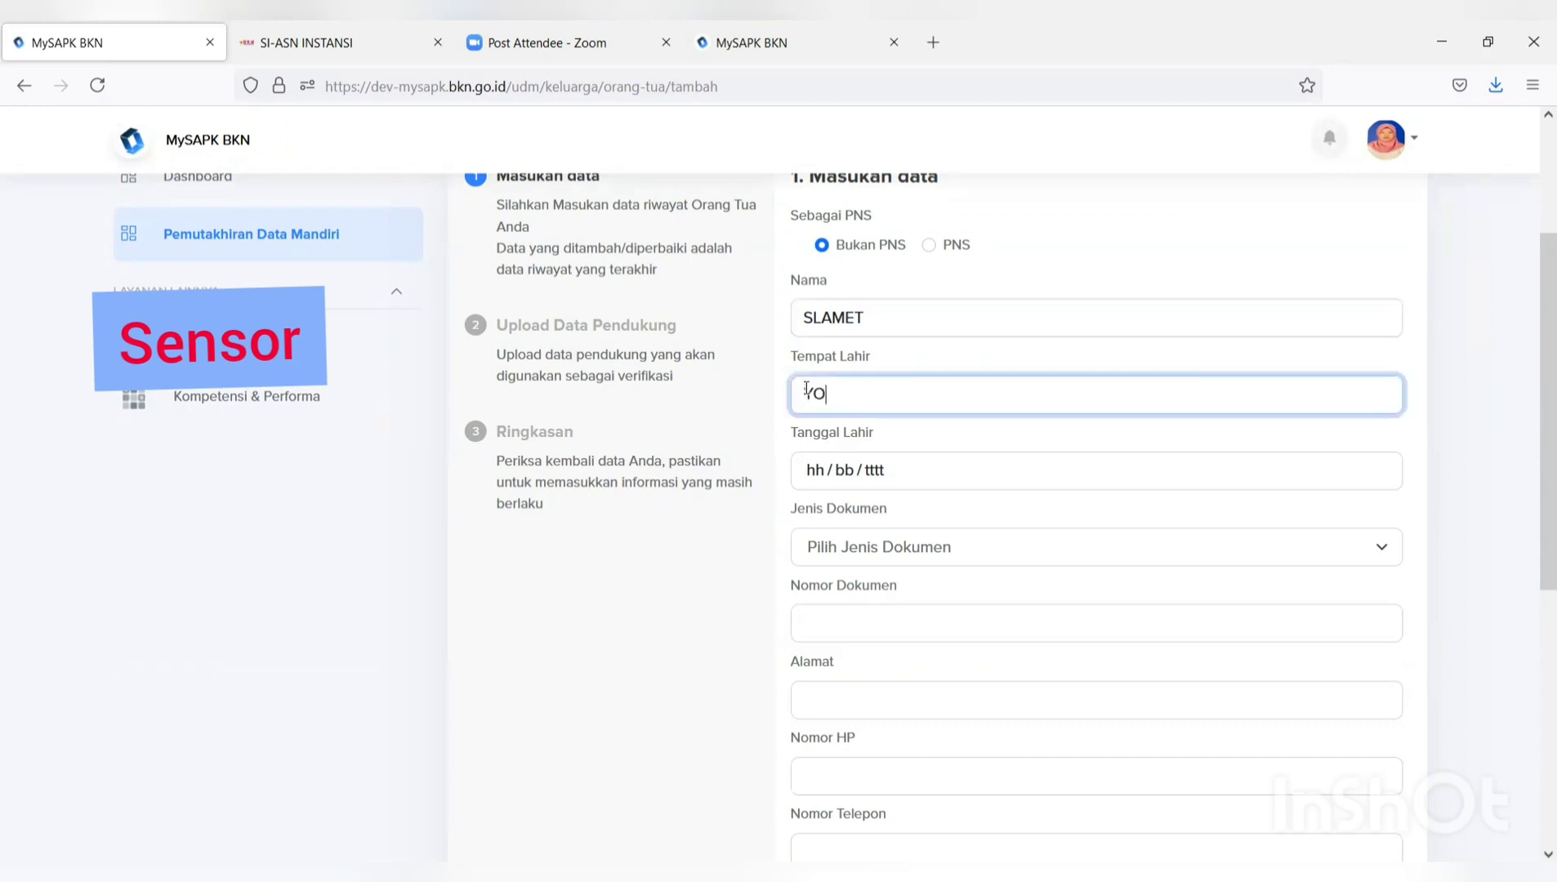
pyautogui.write('GYAKARTA')
pyautogui.click(821, 471)
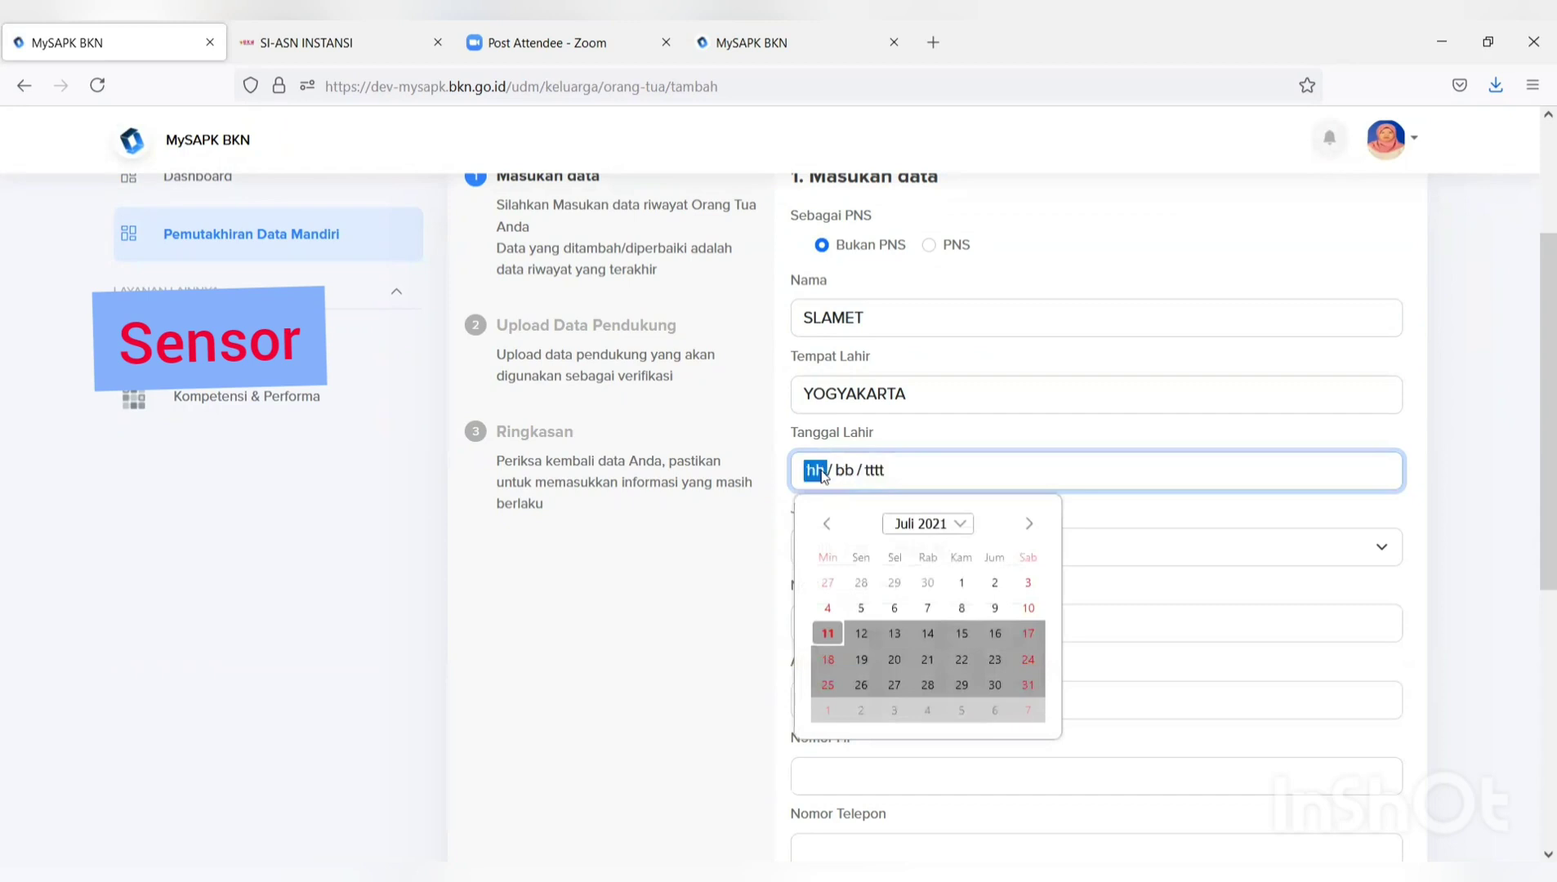
pyautogui.write('02 / ')
pyautogui.write('03 / ')
pyautogui.write('1963')
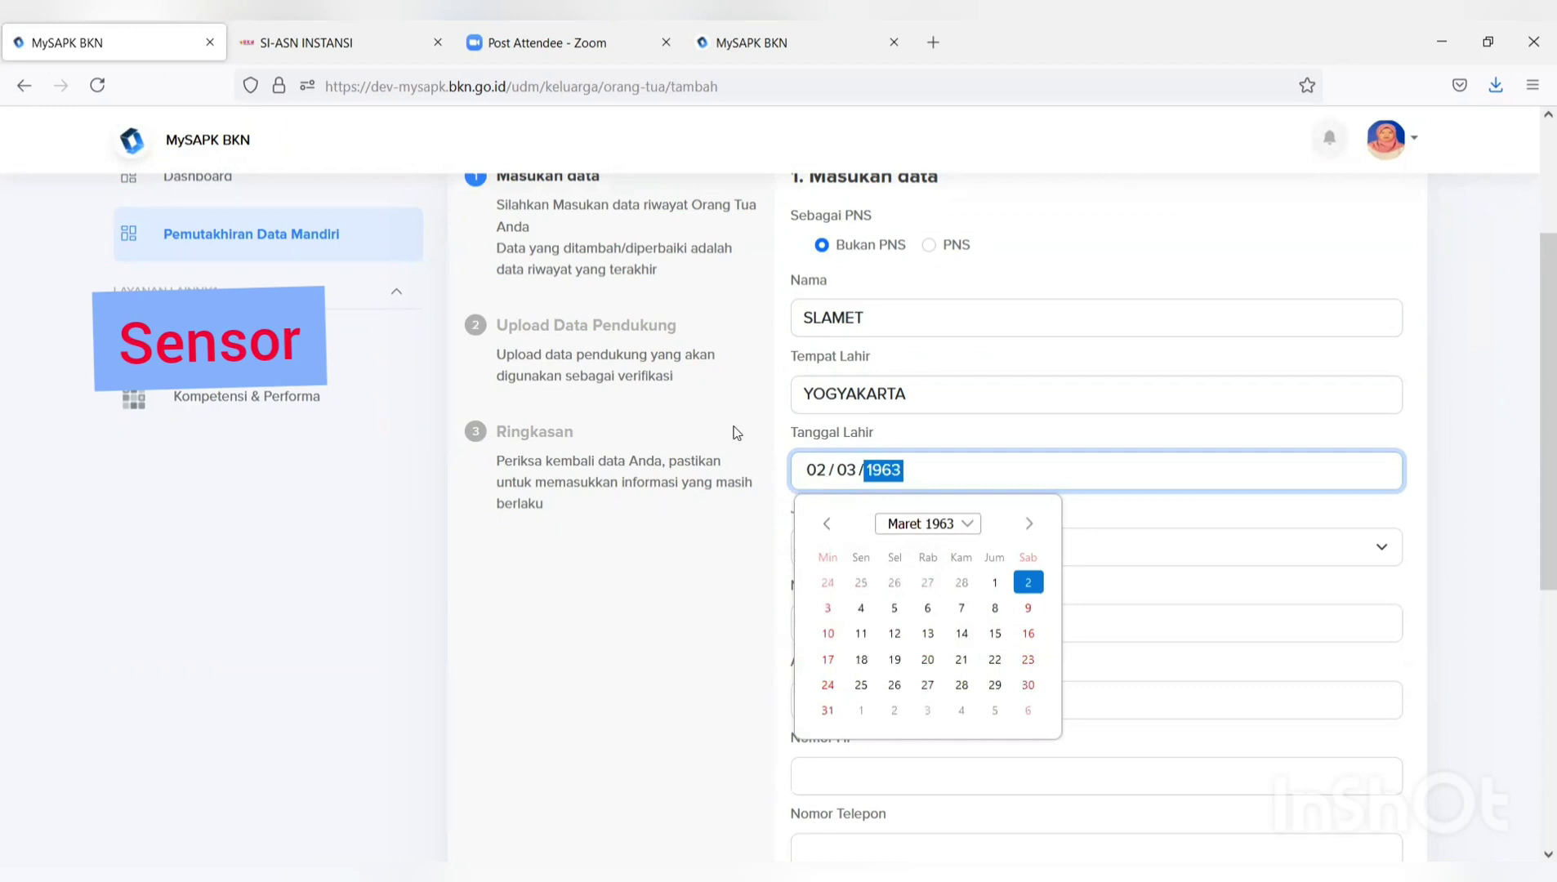
pyautogui.click(668, 548)
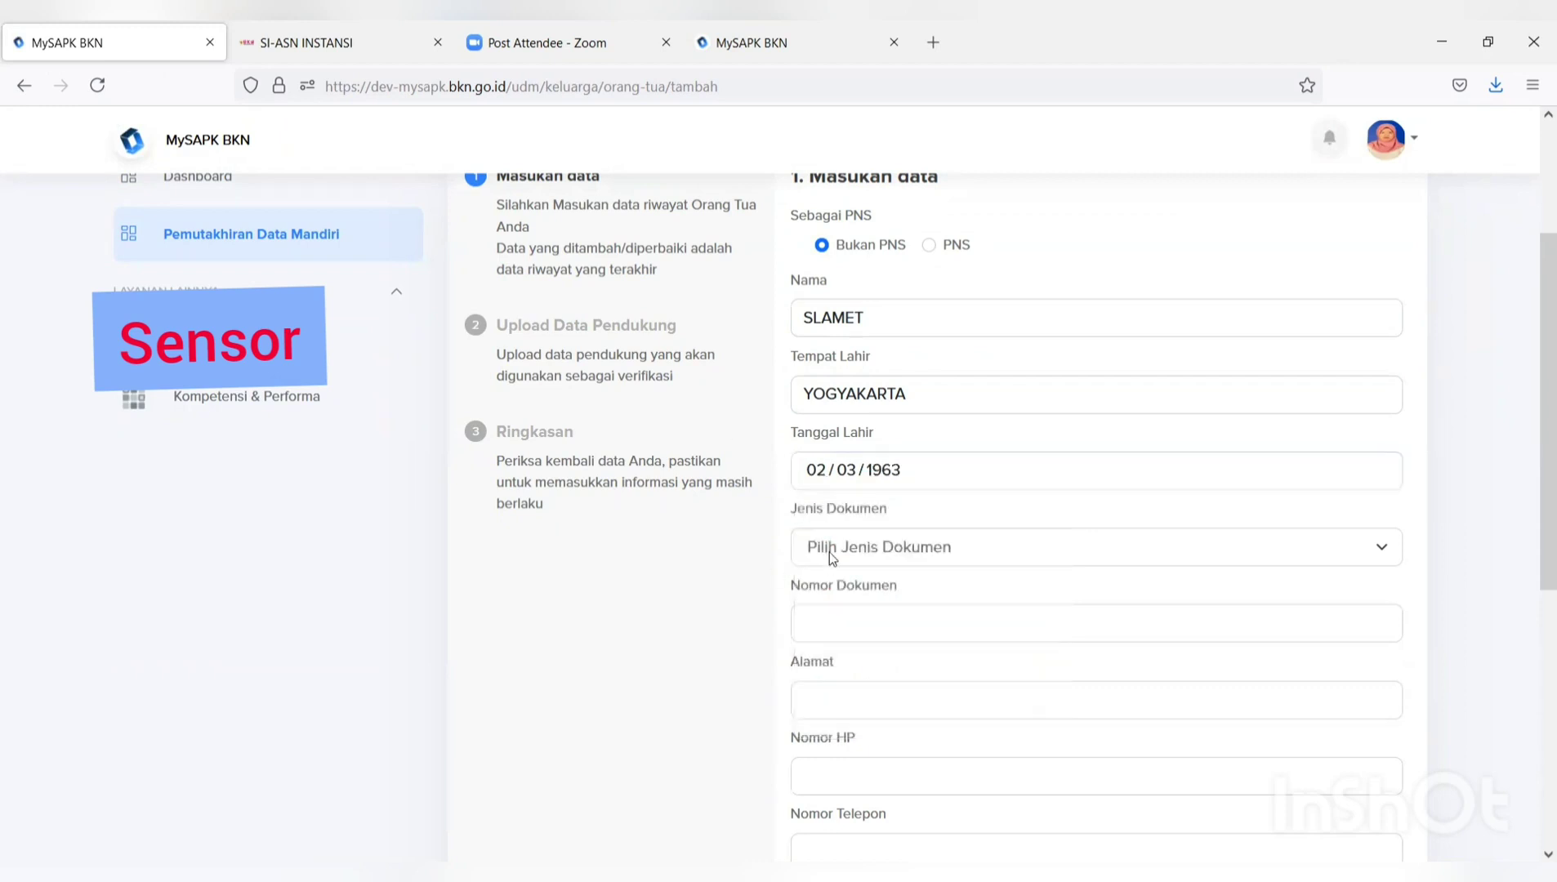
# Enter document number 99 in the parent form.
pyautogui.click(830, 551)
pyautogui.click(830, 628)
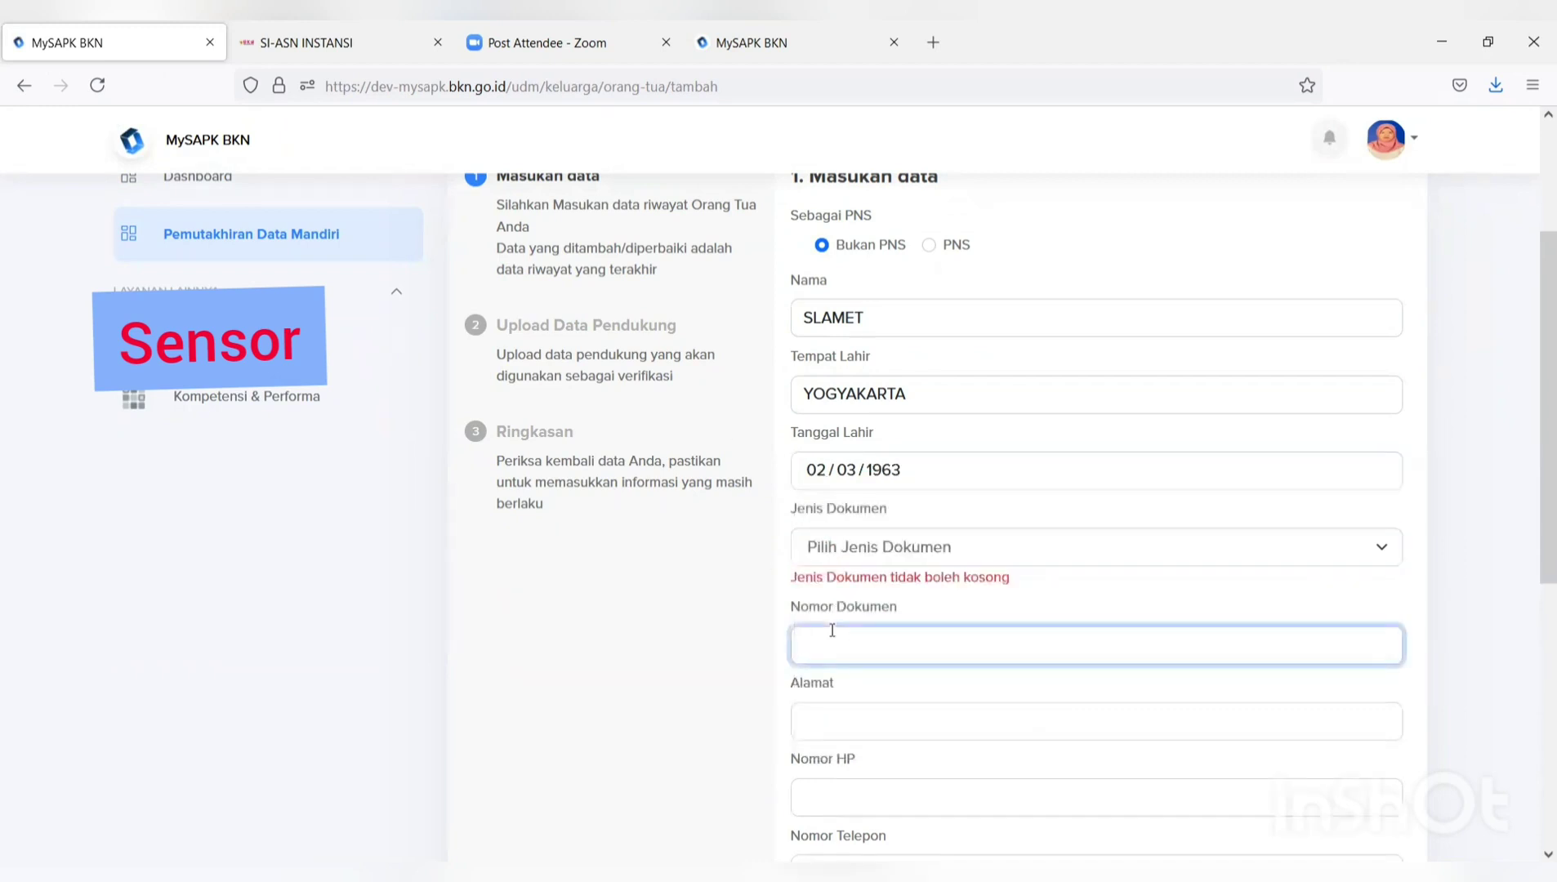
pyautogui.write('99')
pyautogui.scroll(-6, 831, 629)
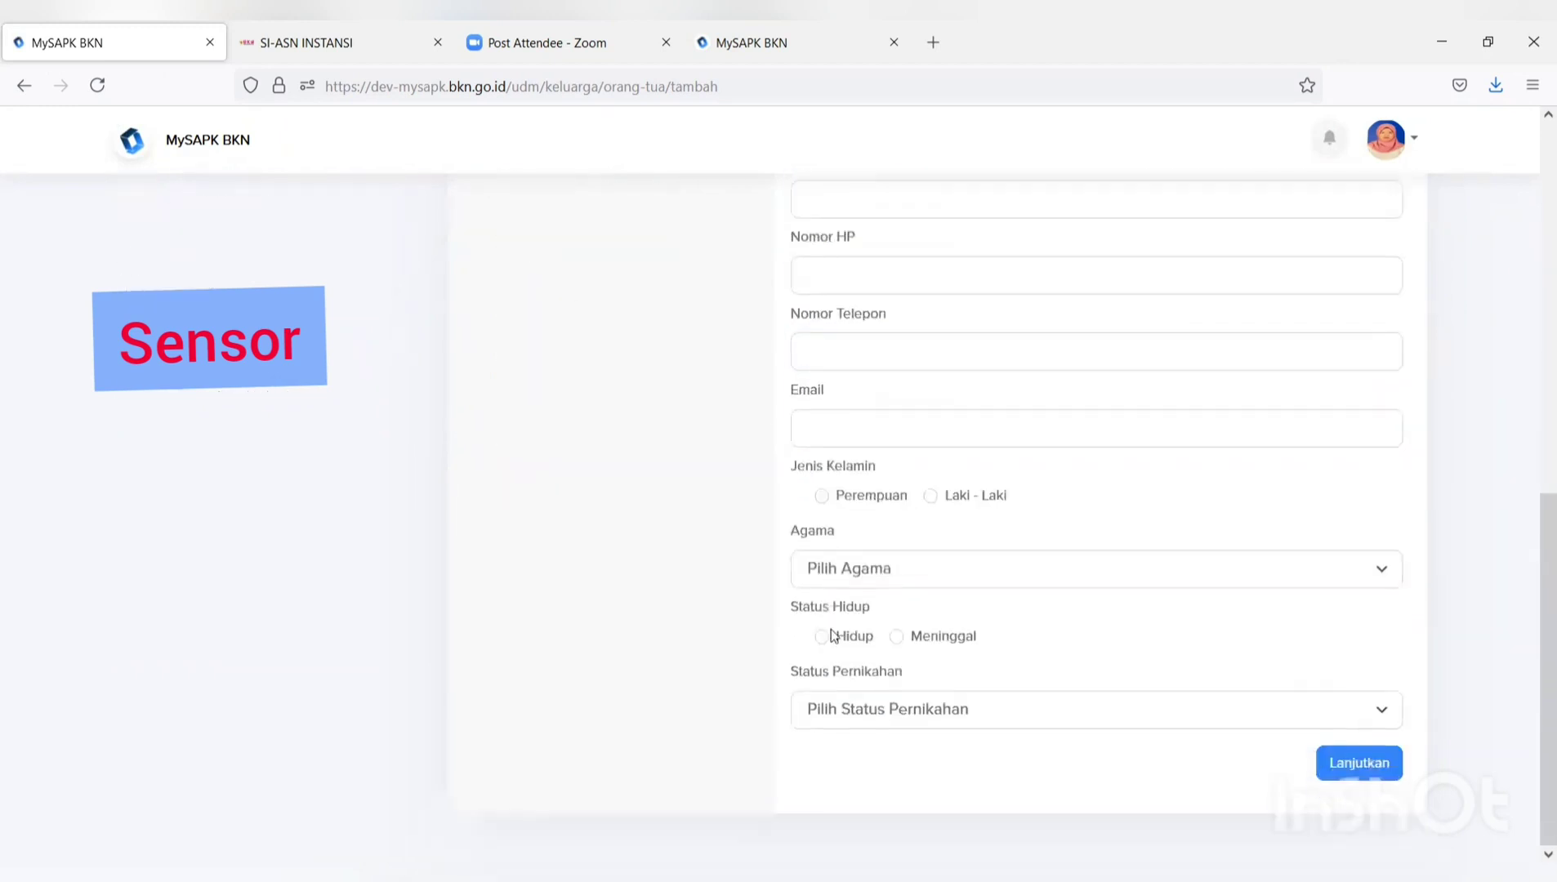
pyautogui.scroll(5, 831, 629)
pyautogui.click(883, 471)
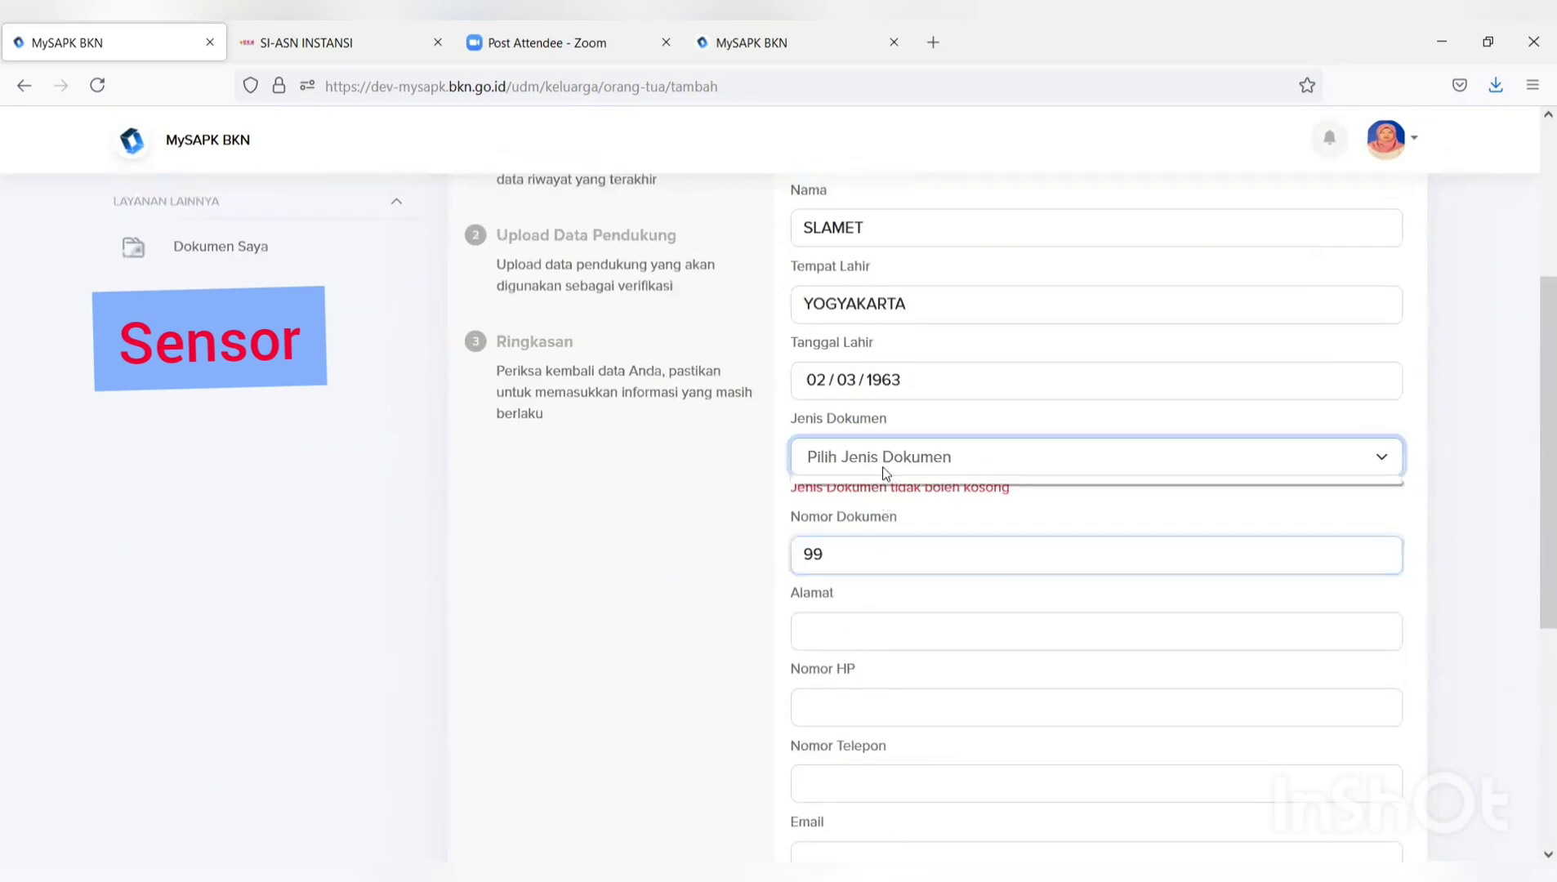
# Fill in the parent's address and mobile number.
pyautogui.click(875, 622)
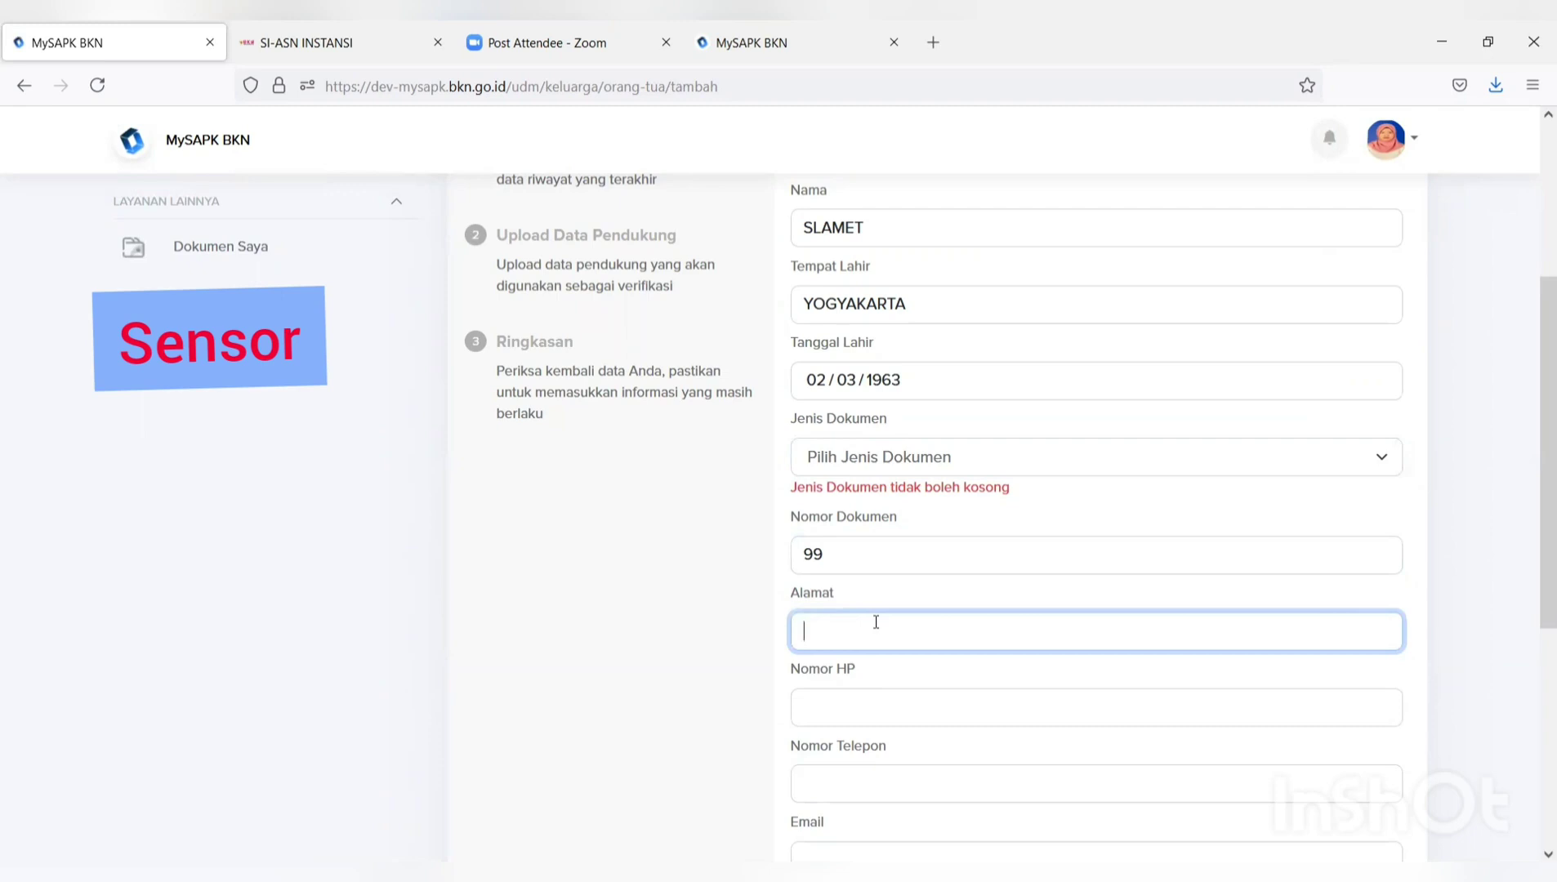
pyautogui.write('jl.suci')
pyautogui.click(857, 710)
pyautogui.write('08')
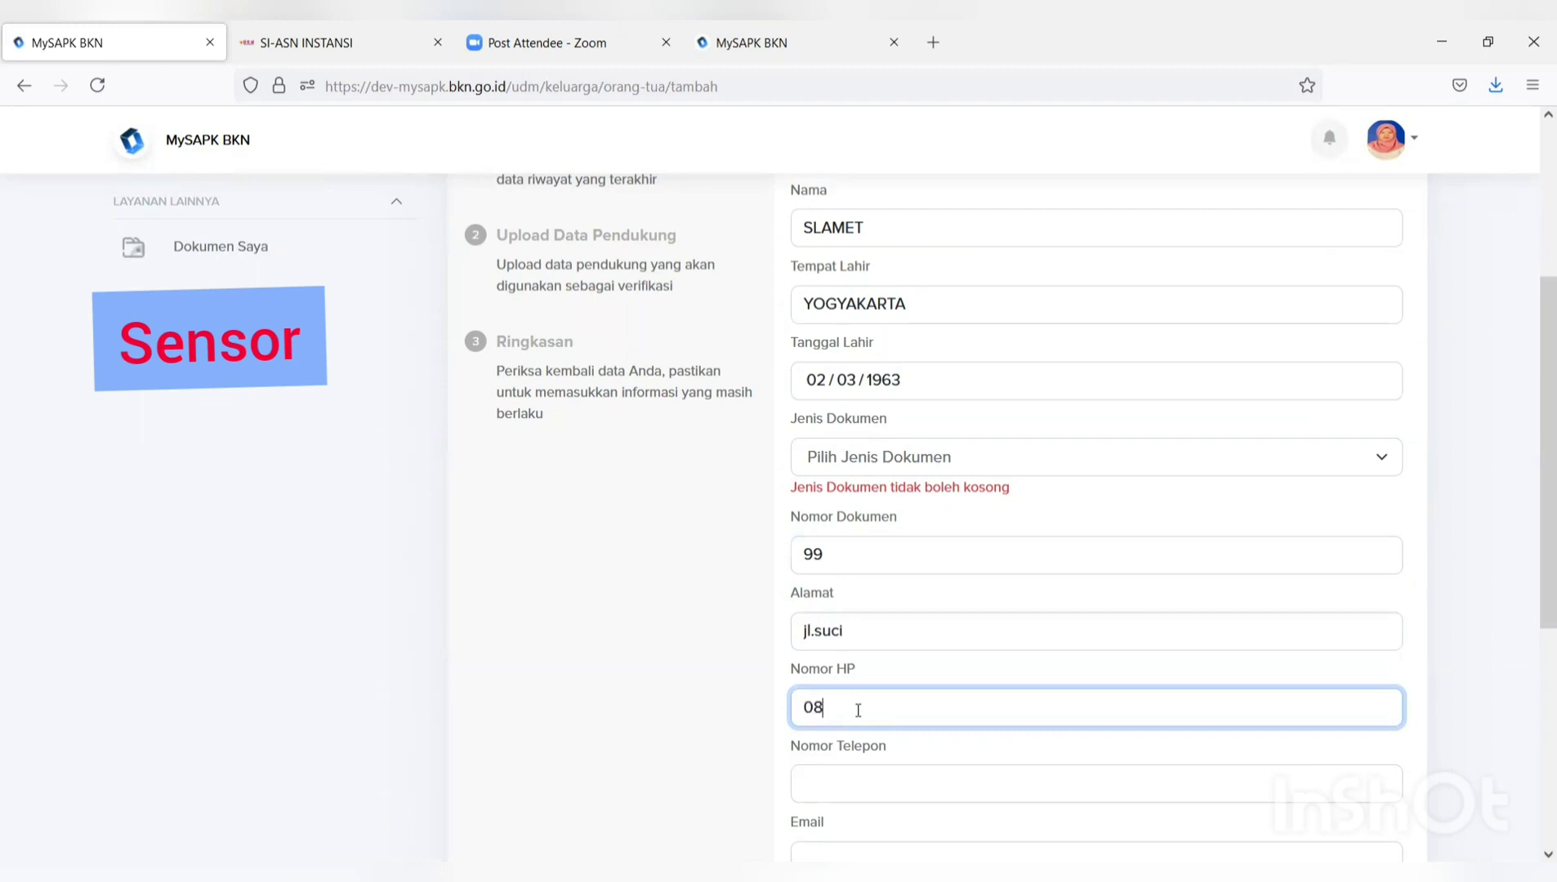
pyautogui.write('78')
# Look over the Status Pernikahan and Agama options without choosing, then select the email field.
pyautogui.scroll(-5, 858, 709)
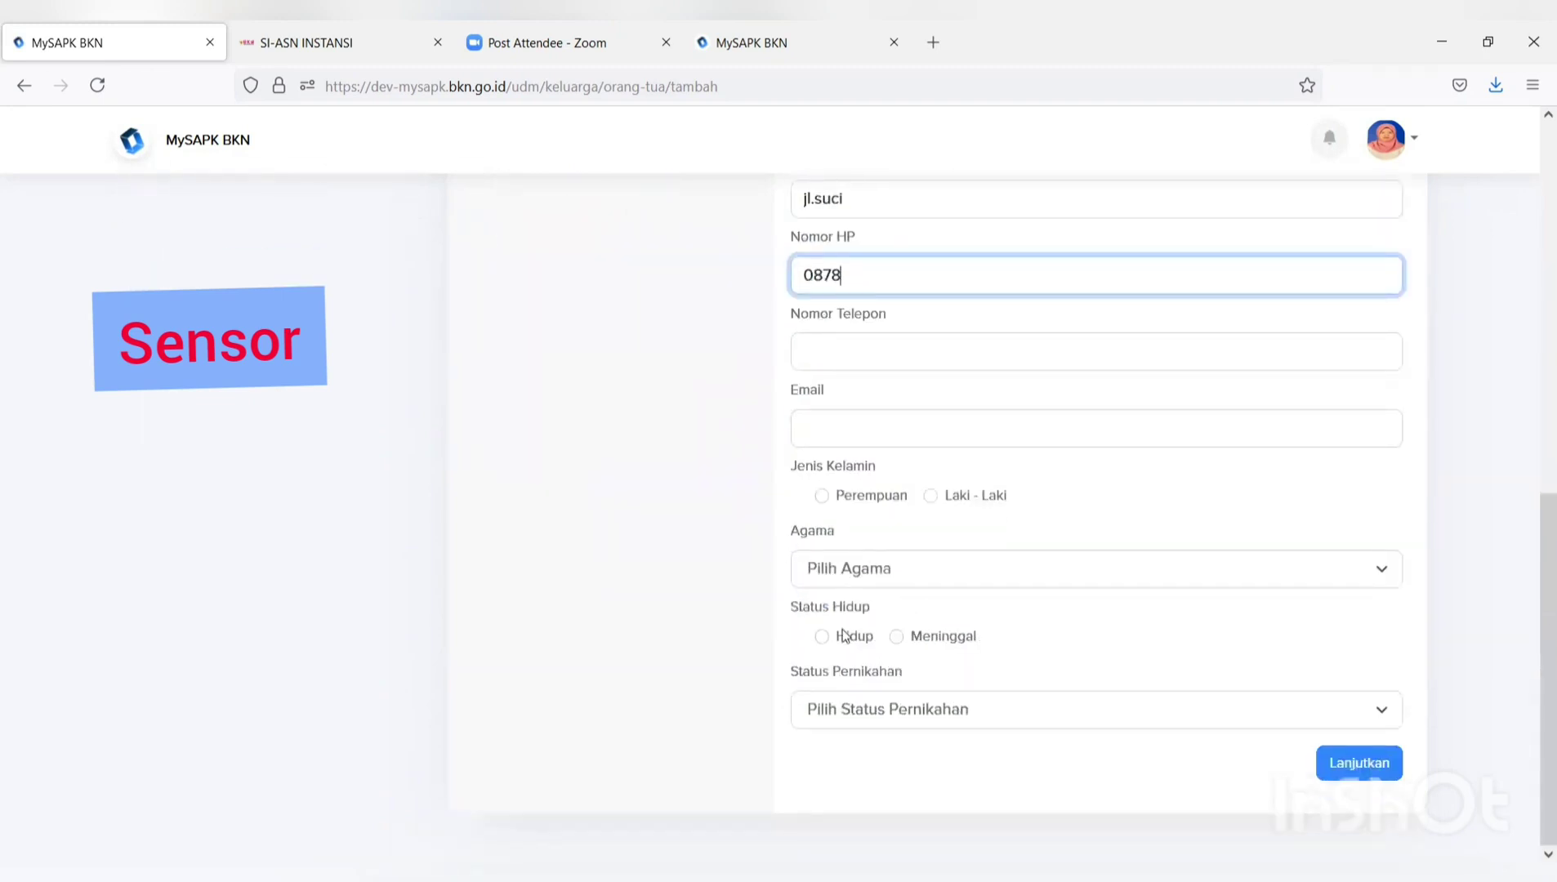
pyautogui.click(888, 719)
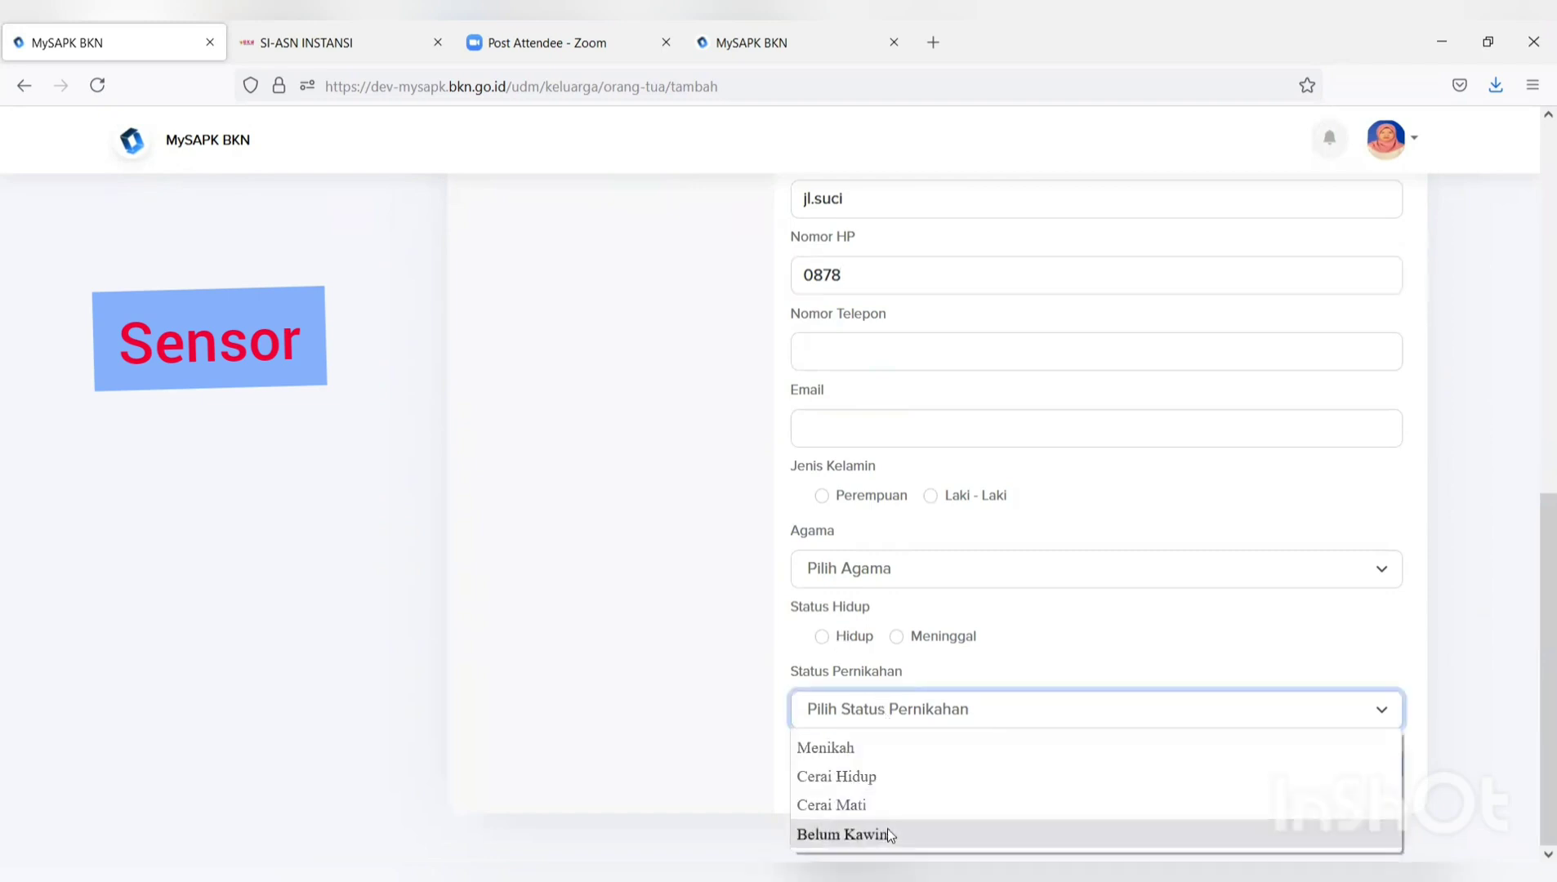
pyautogui.click(889, 569)
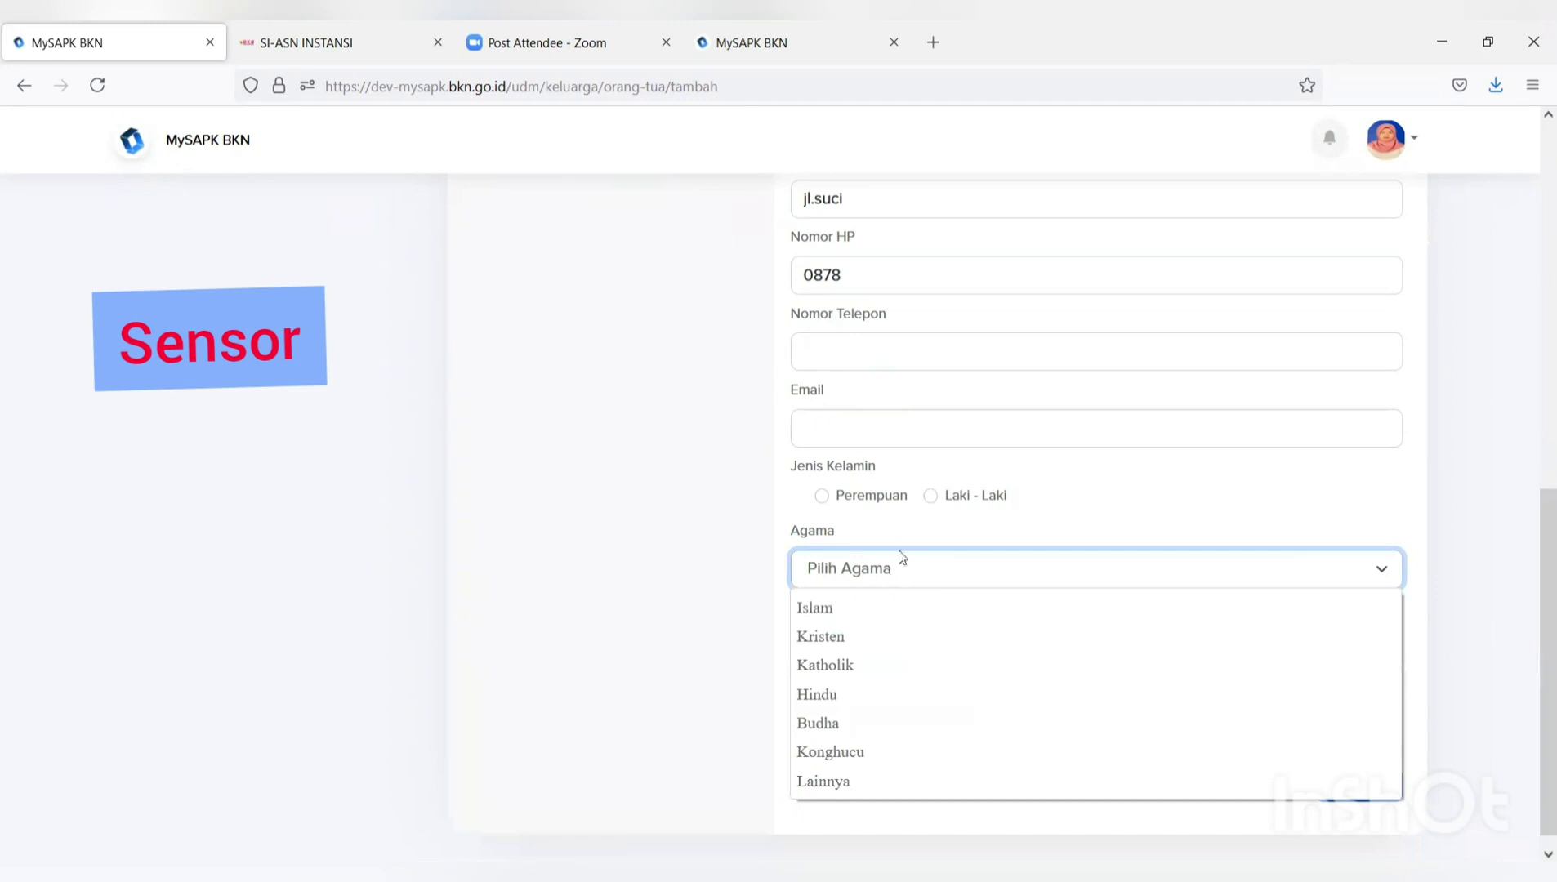
pyautogui.click(1215, 460)
pyautogui.click(1180, 437)
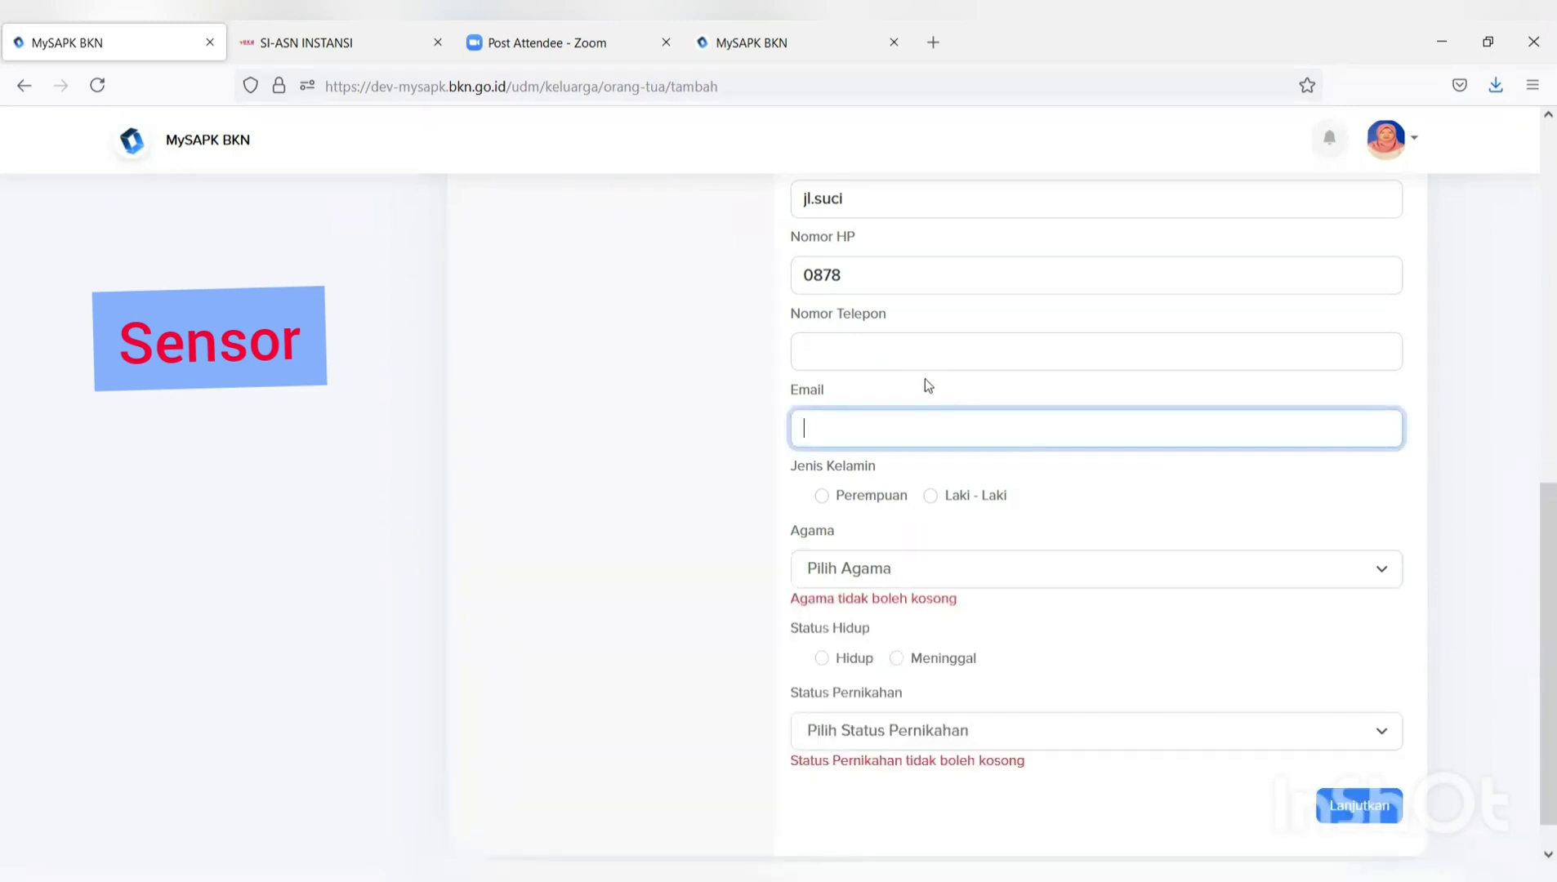
pyautogui.scroll(10, 1133, 520)
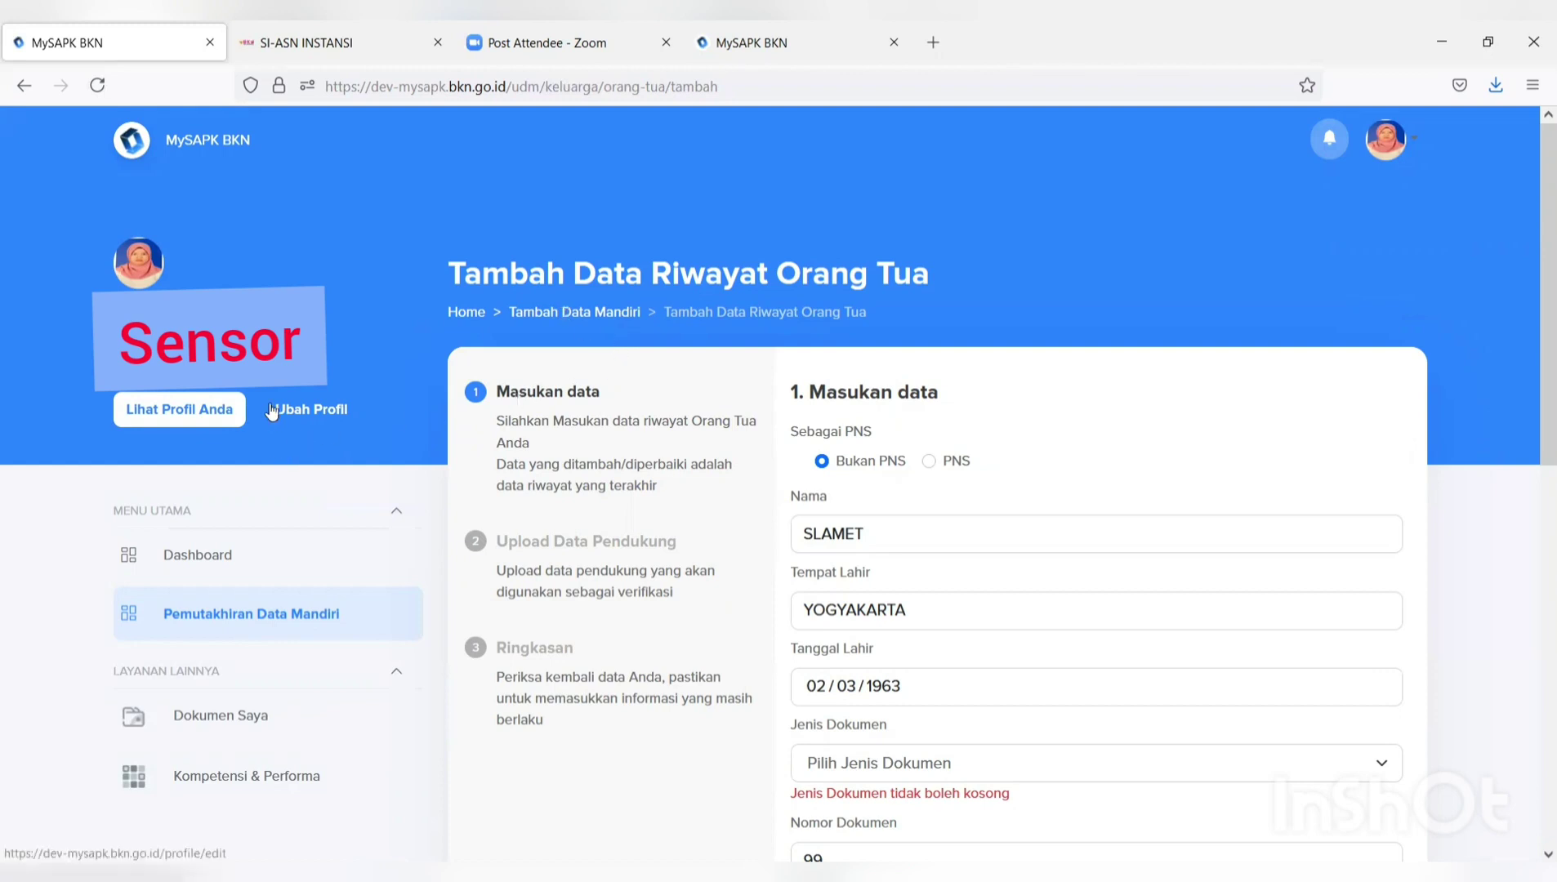
# Return to the Pemutakhiran Data Mandiri categories and open the Riwayat SKP card.
pyautogui.scroll(-2, 723, 508)
pyautogui.scroll(2, 376, 547)
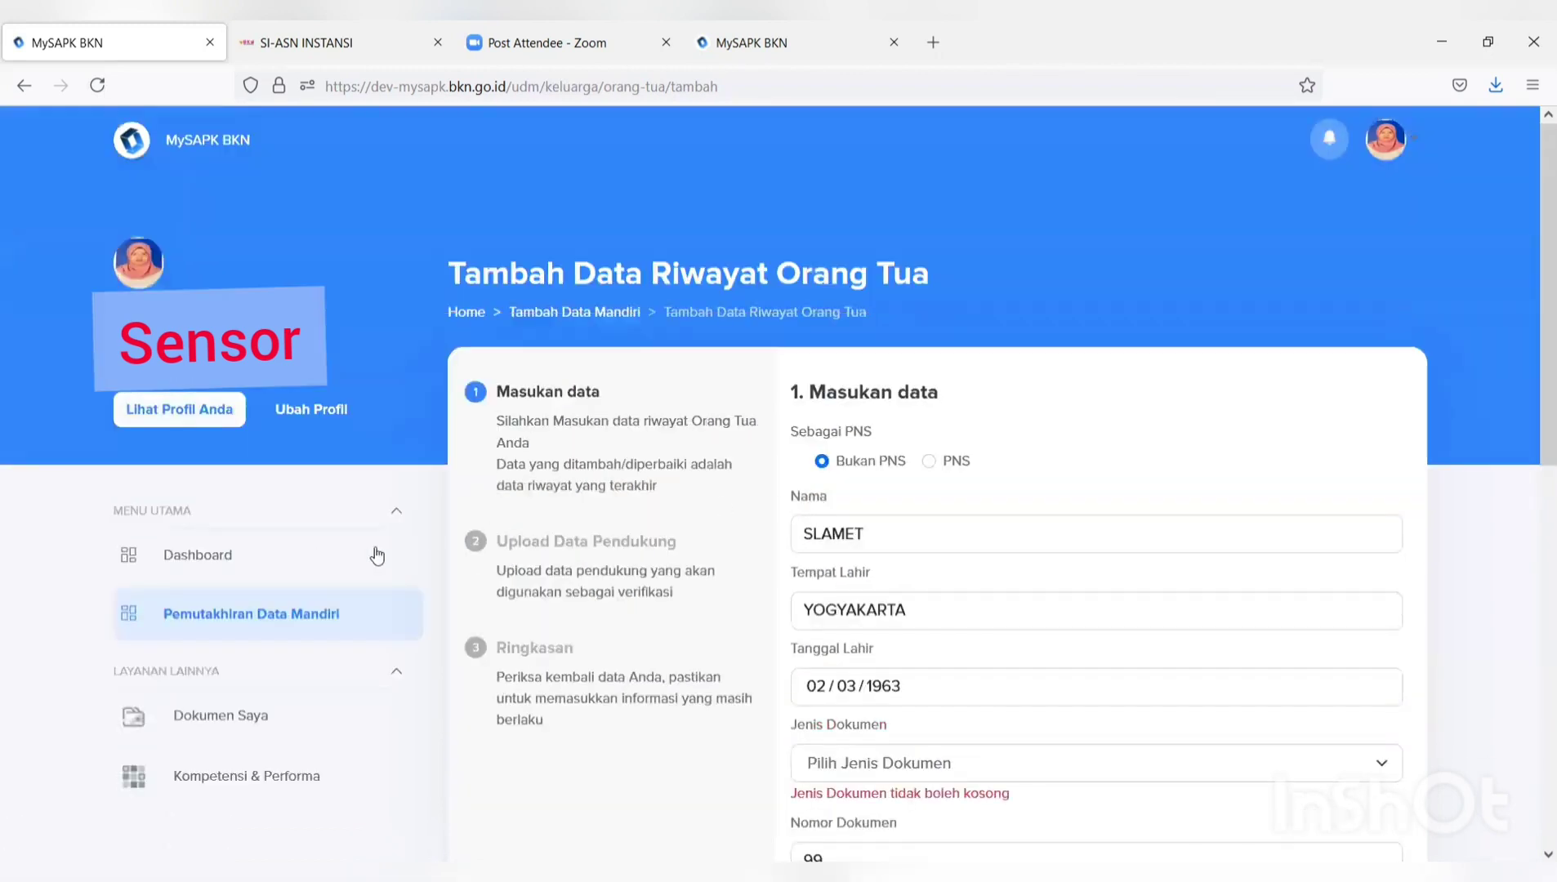
pyautogui.click(288, 615)
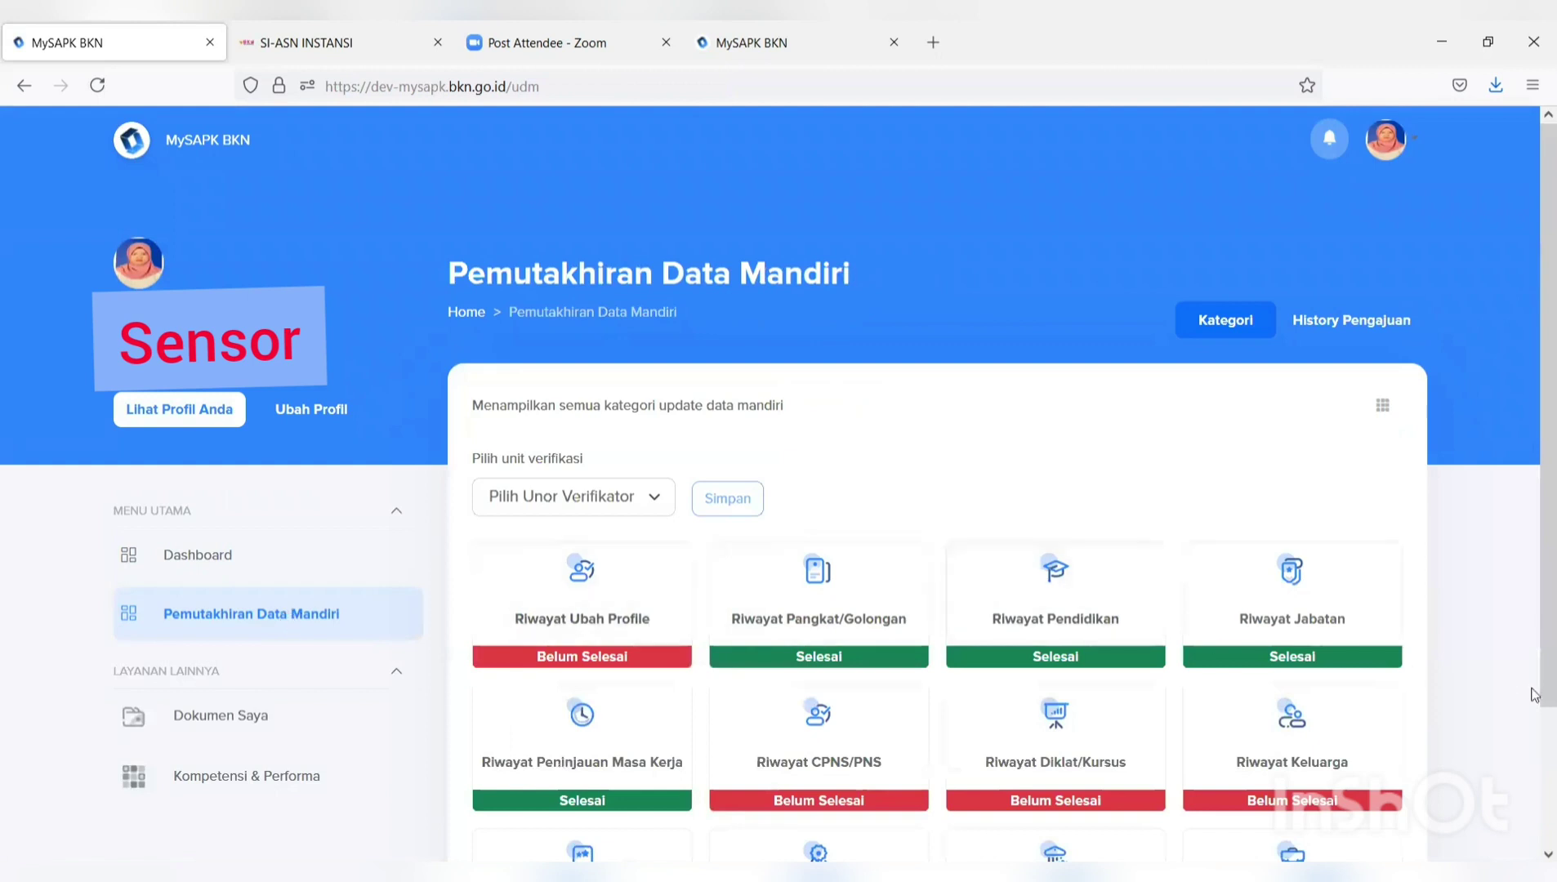
pyautogui.scroll(-2, 1378, 737)
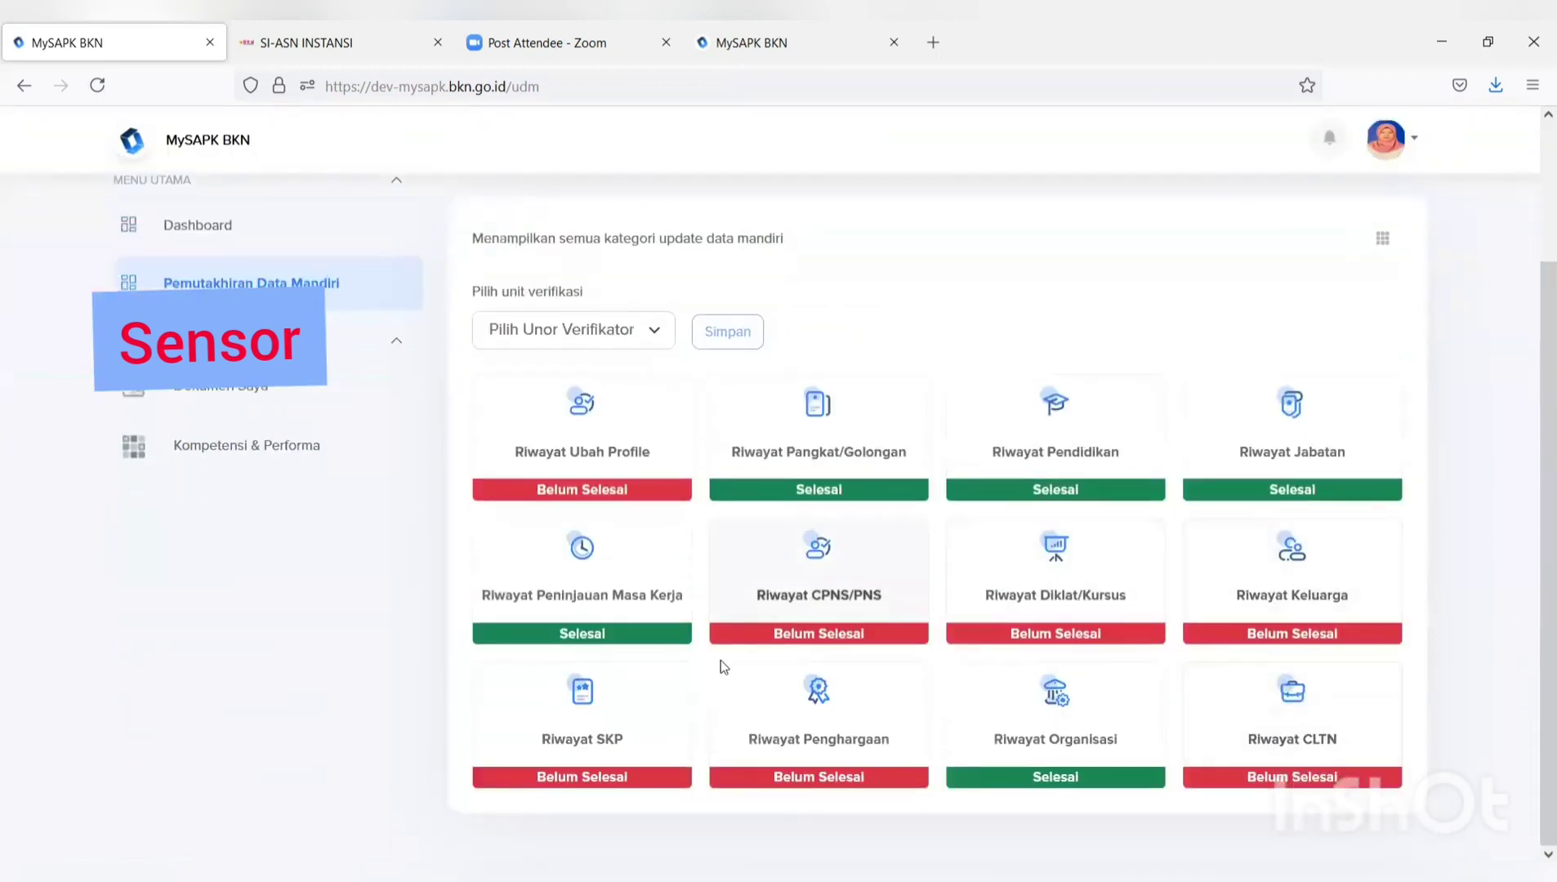
pyautogui.click(576, 739)
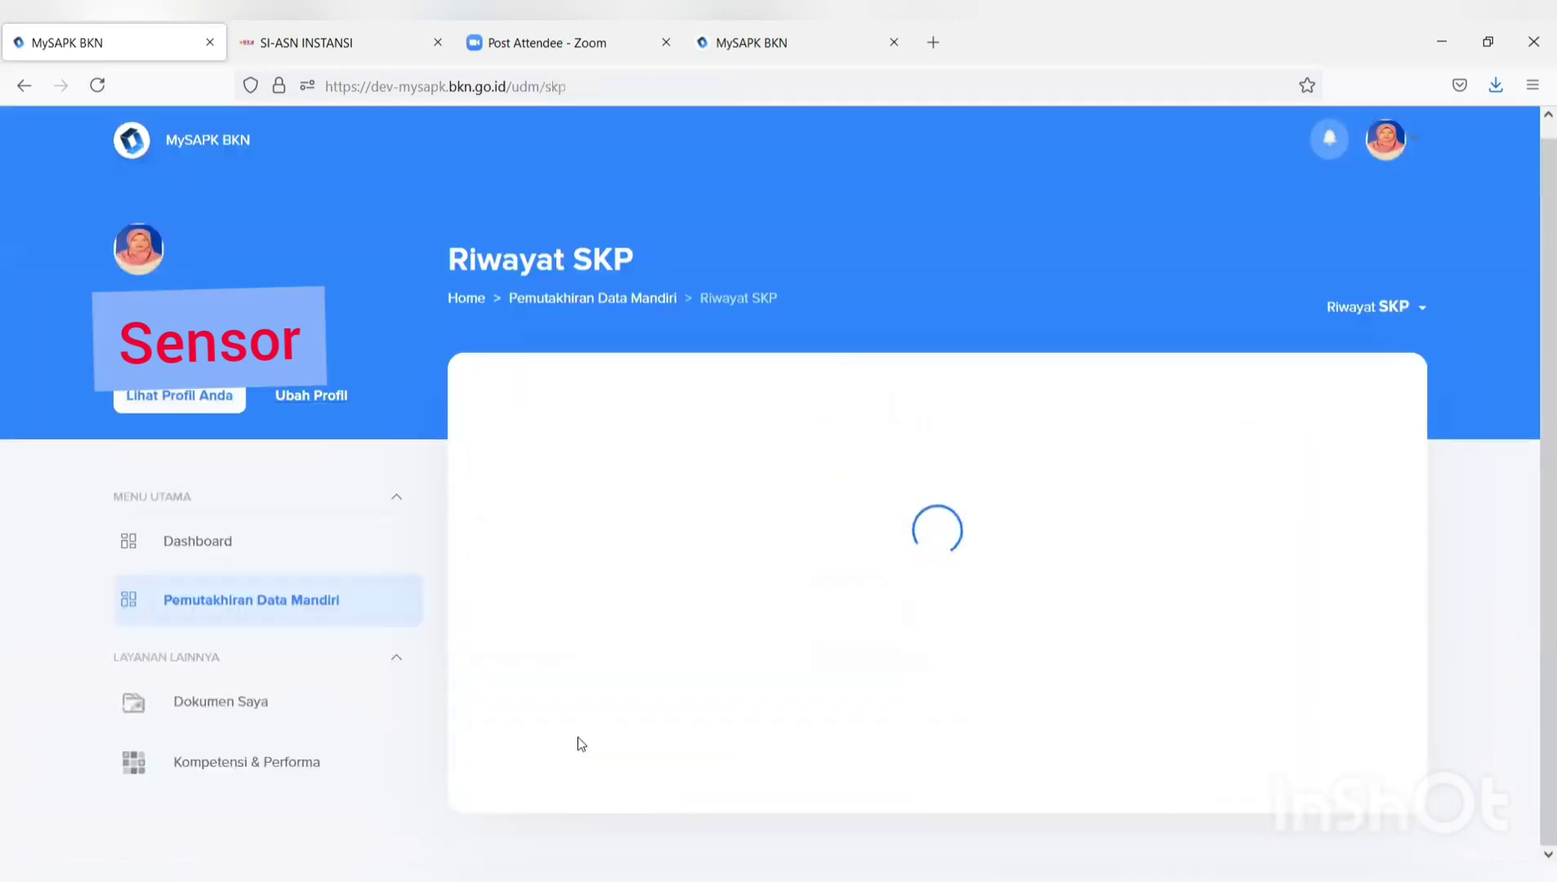
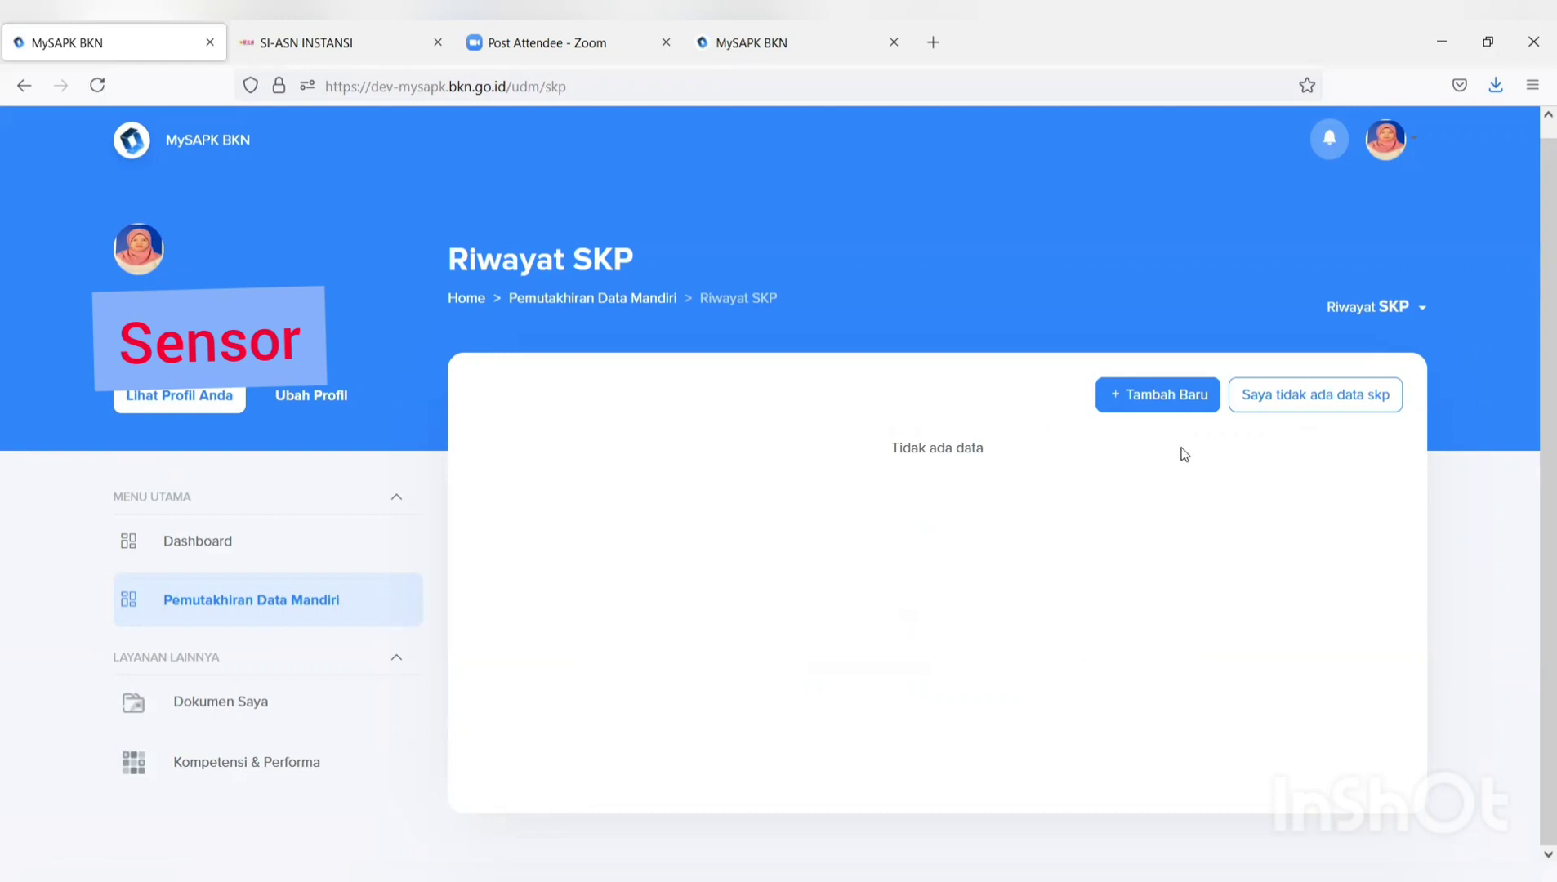
# Start a new record from the empty Riwayat SKP page with Tambah Baru.
pyautogui.click(1131, 397)
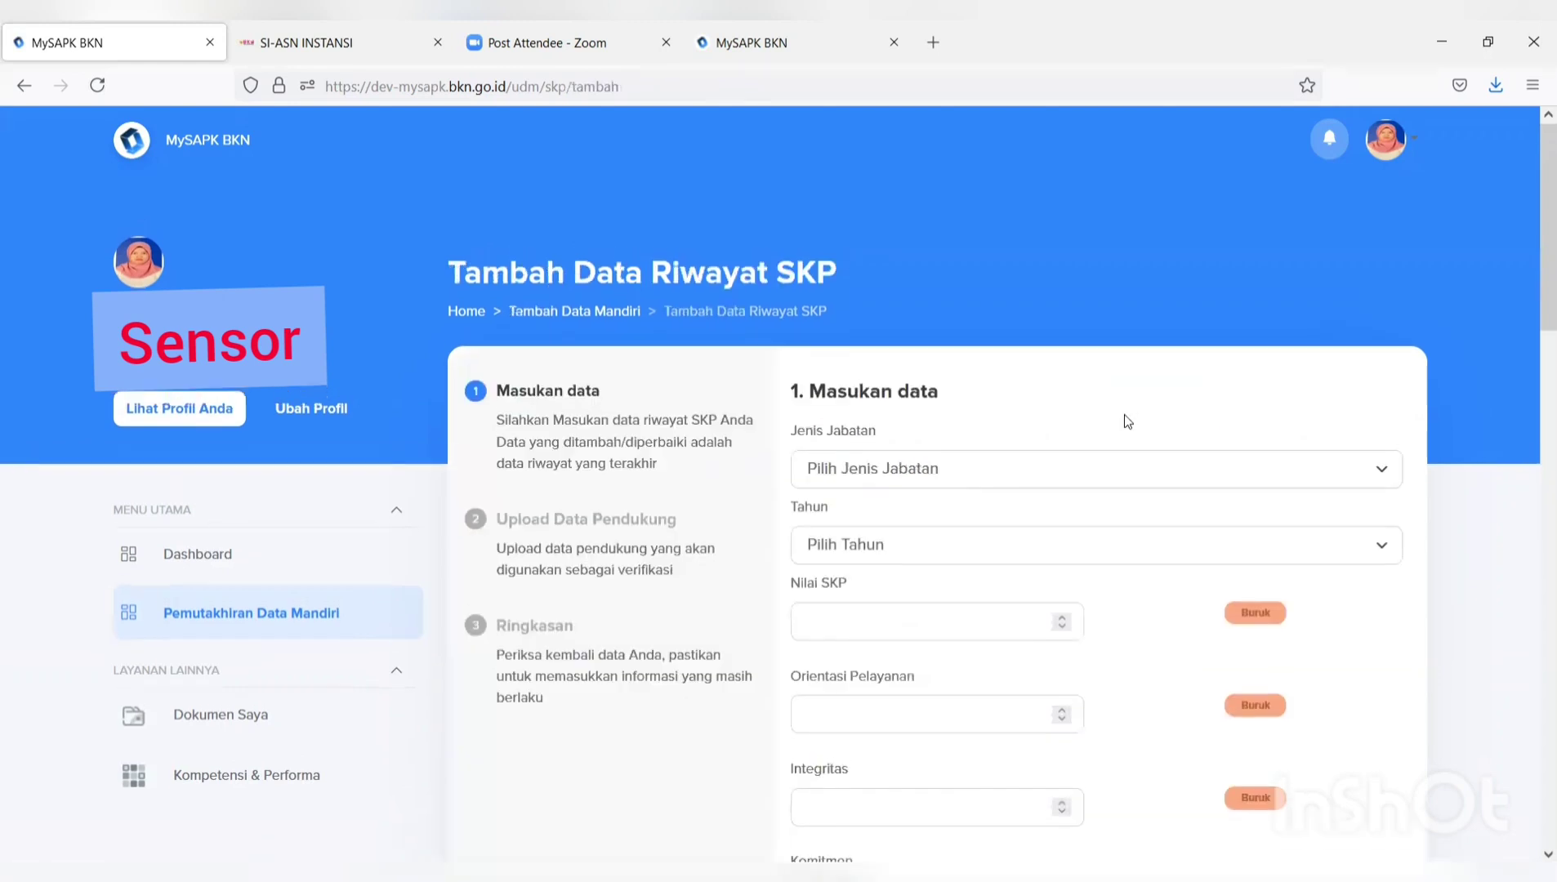
# Set Jenis Jabatan to Jabatan Fungsional Tertentu and Tahun to 2019.
pyautogui.click(1078, 477)
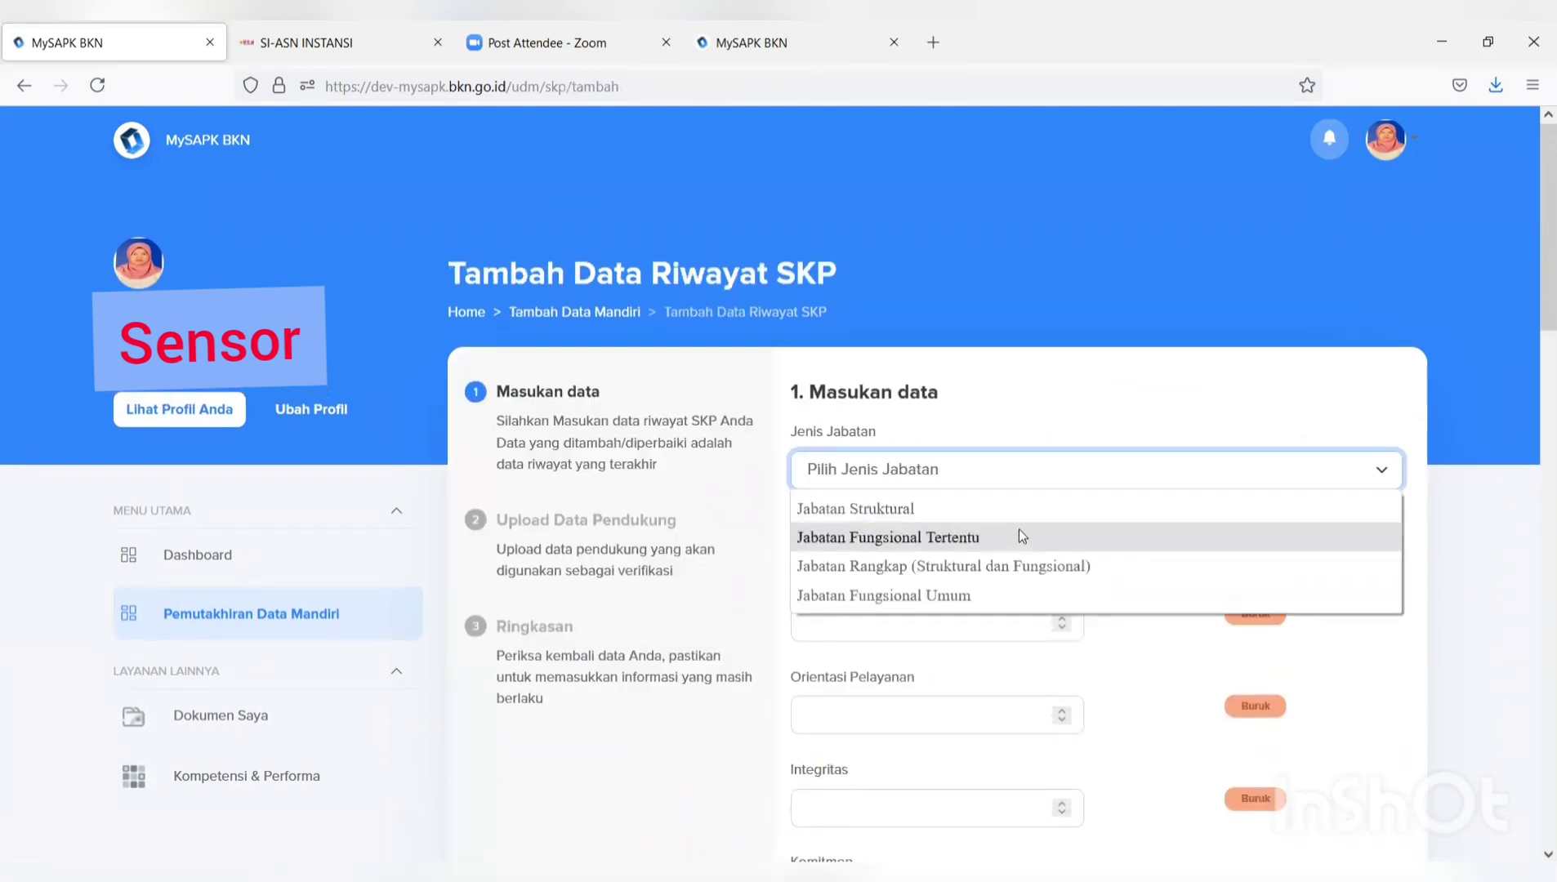
pyautogui.click(1018, 535)
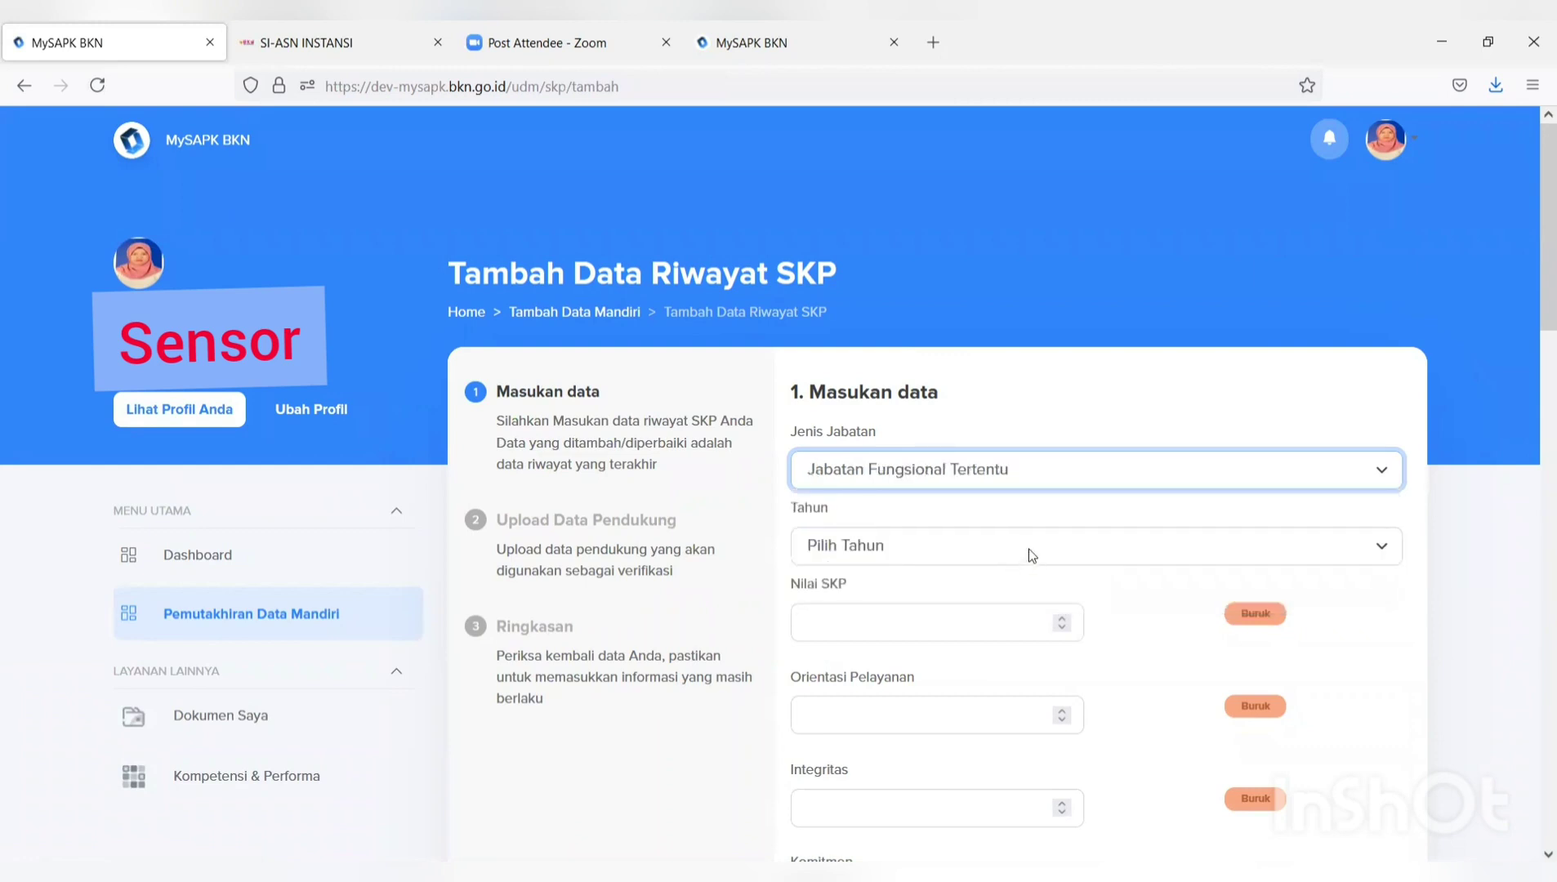
pyautogui.click(1027, 549)
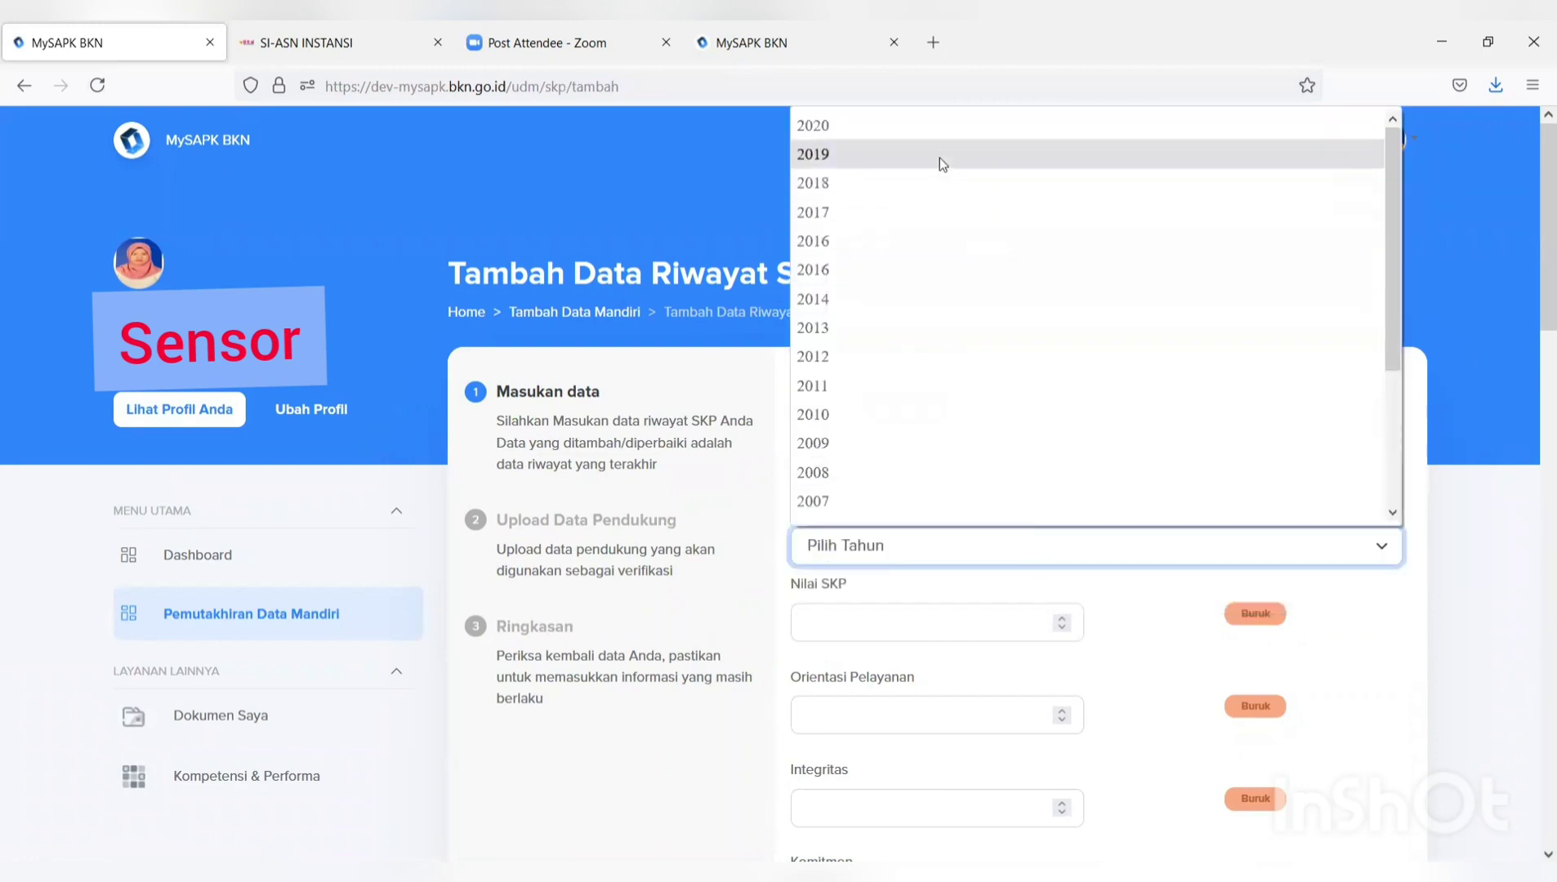
pyautogui.click(939, 158)
# Enter Nilai SKP 90 and an Orientasi Pelayanan score of 89.
pyautogui.click(924, 639)
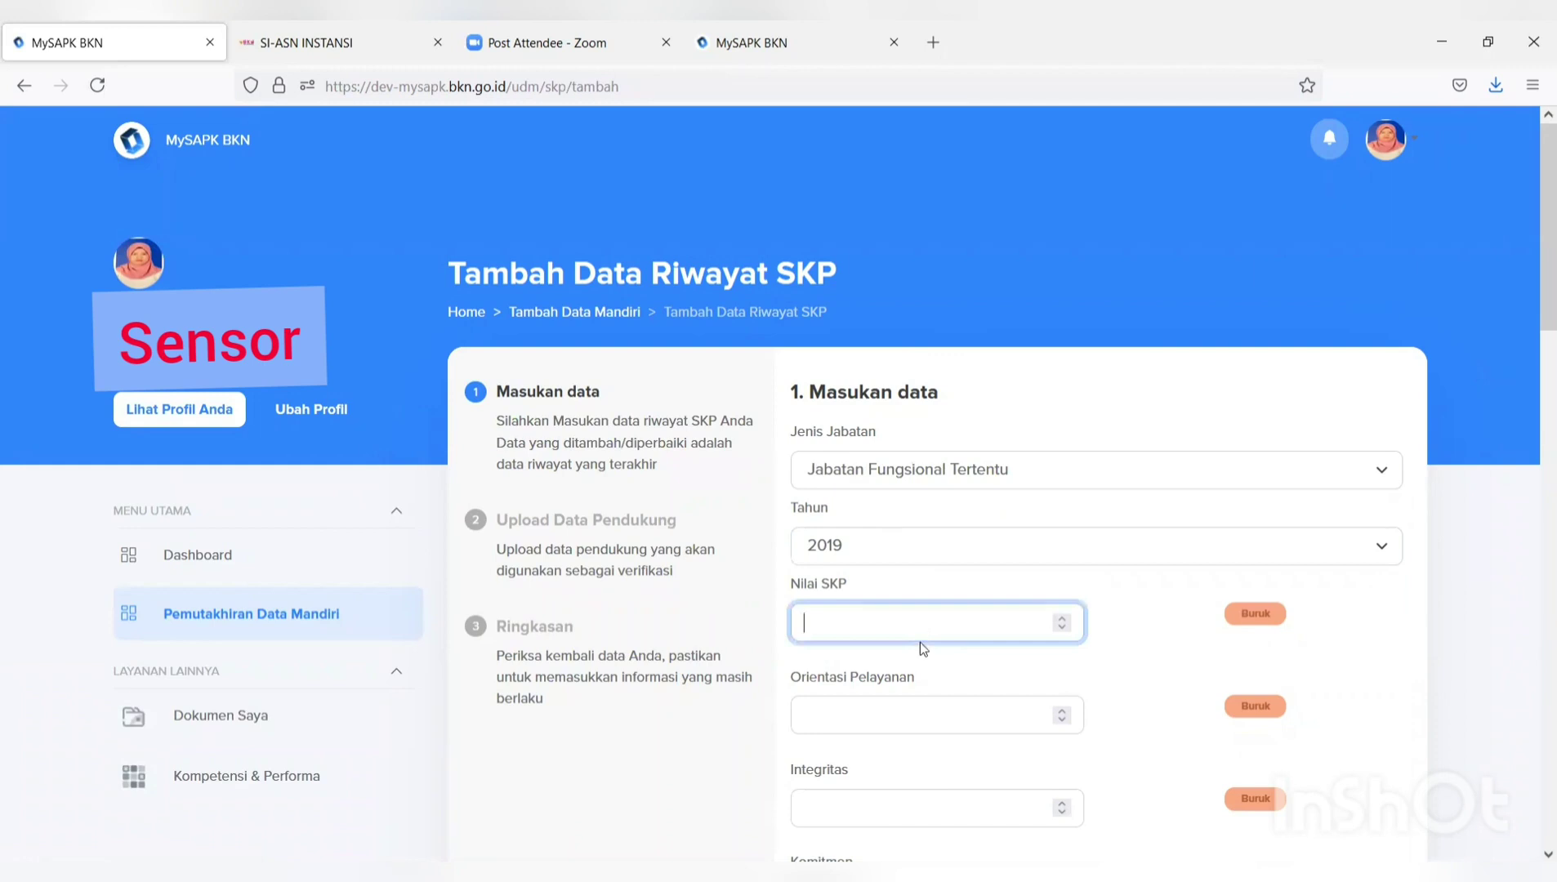
pyautogui.write('90')
pyautogui.click(817, 715)
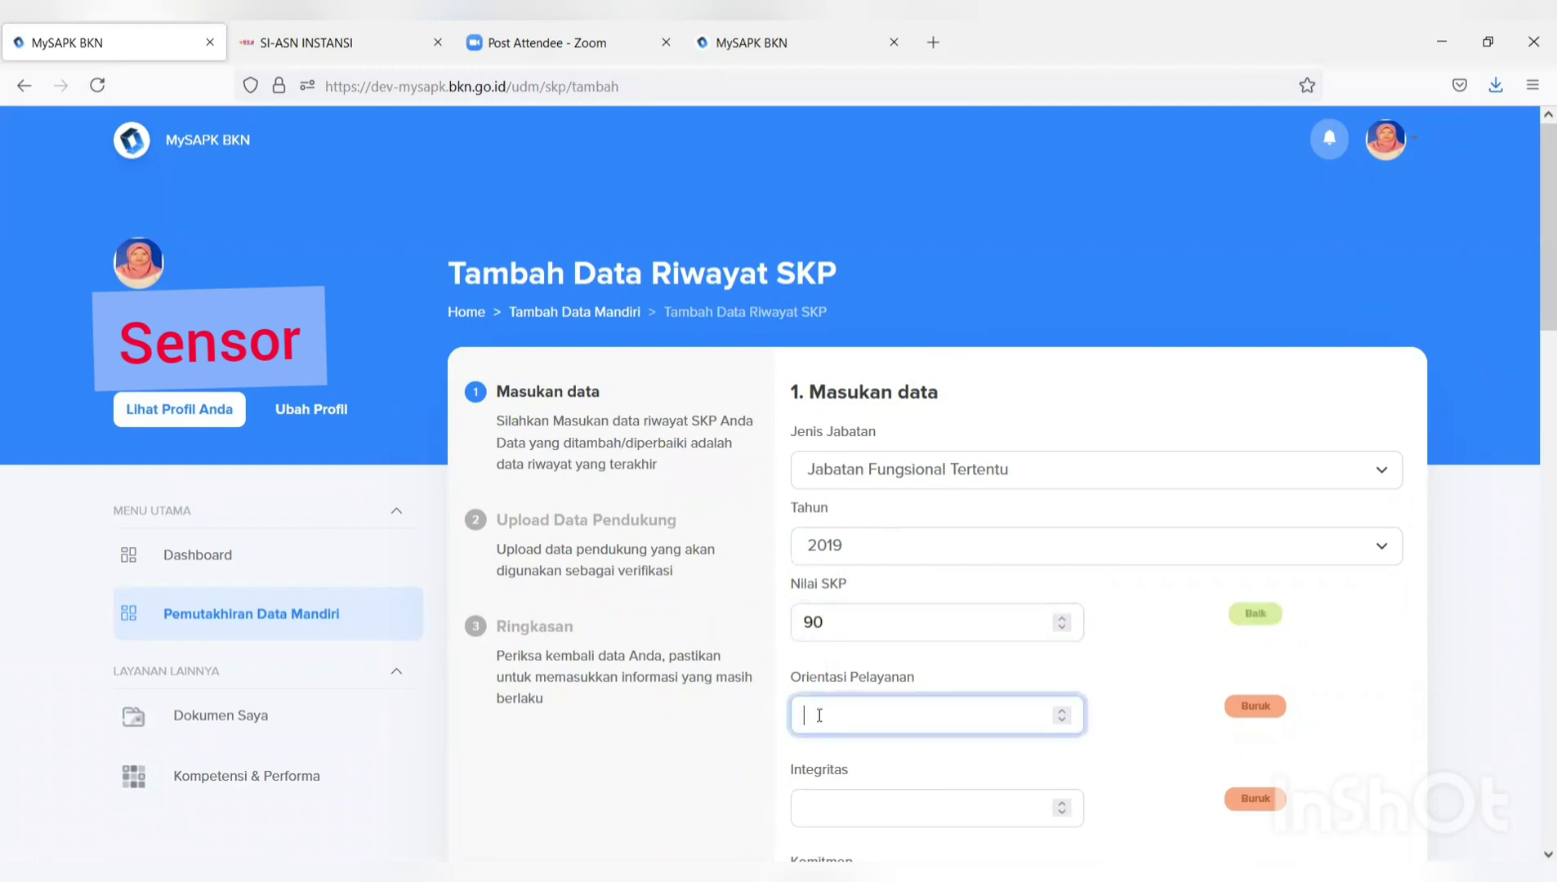
pyautogui.write('90')
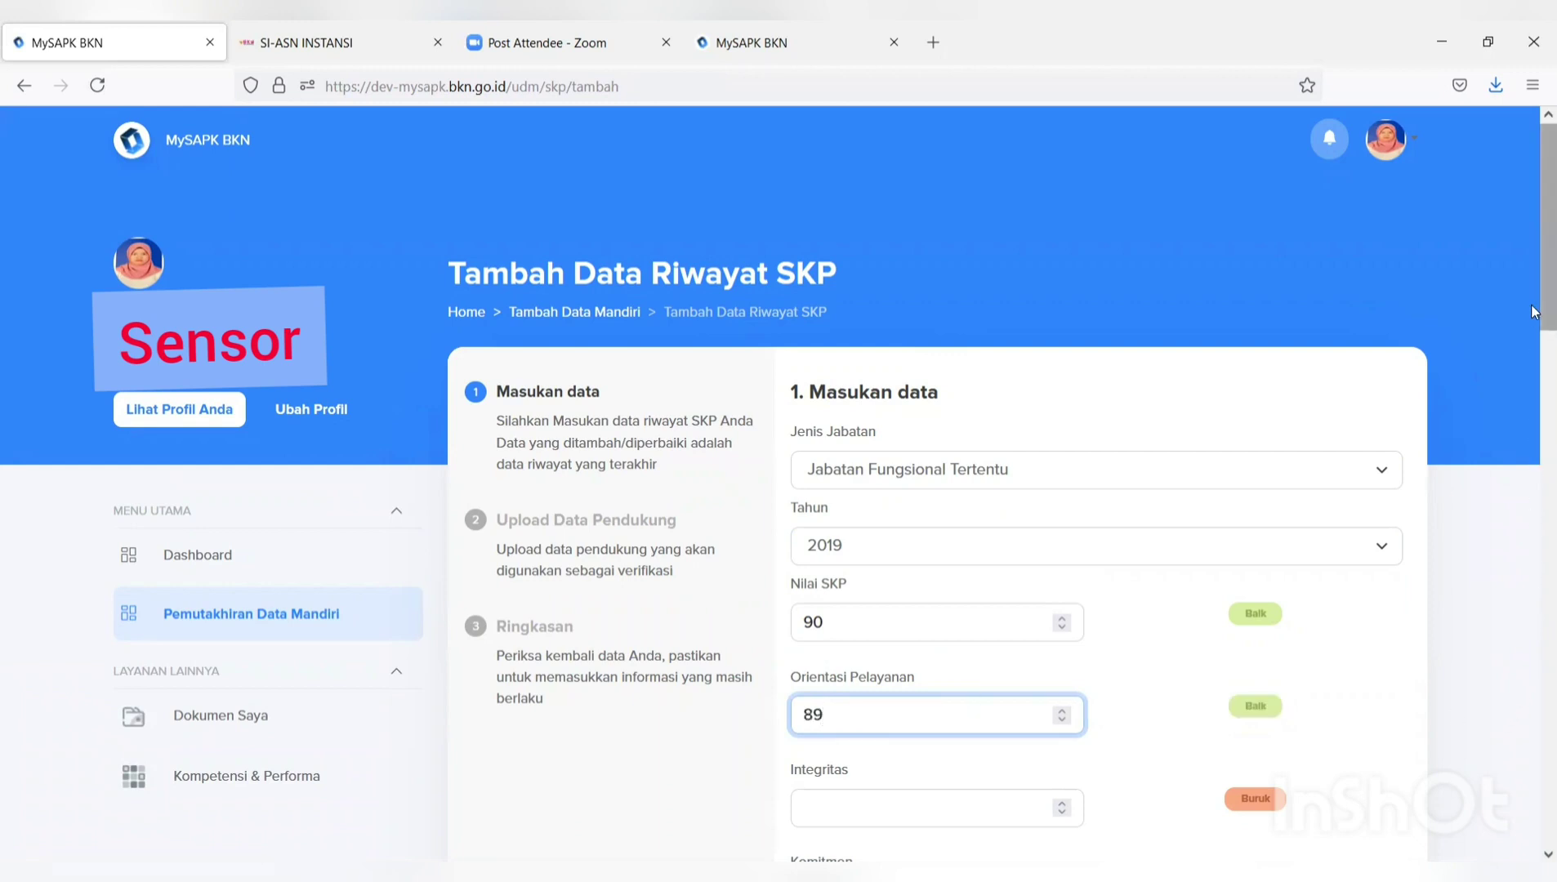
pyautogui.moveTo(1536, 304); pyautogui.dragTo(1534, 450)
# Score Integritas, Komitmen, Disiplin and Kerja sama at 90 each.
pyautogui.click(897, 298)
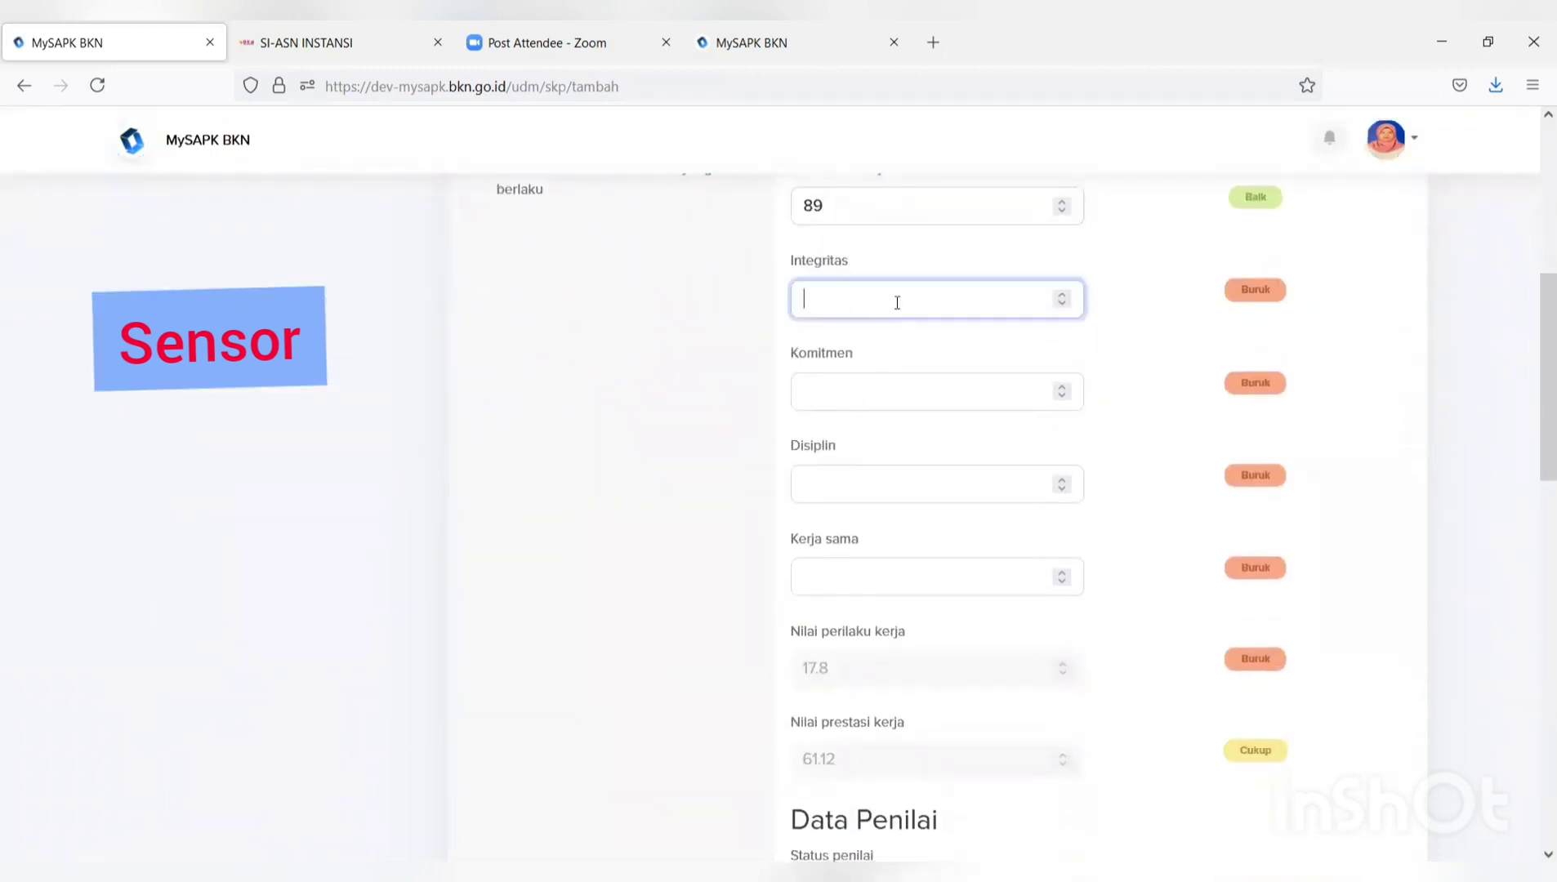
pyautogui.write('90')
pyautogui.click(888, 392)
pyautogui.write('90')
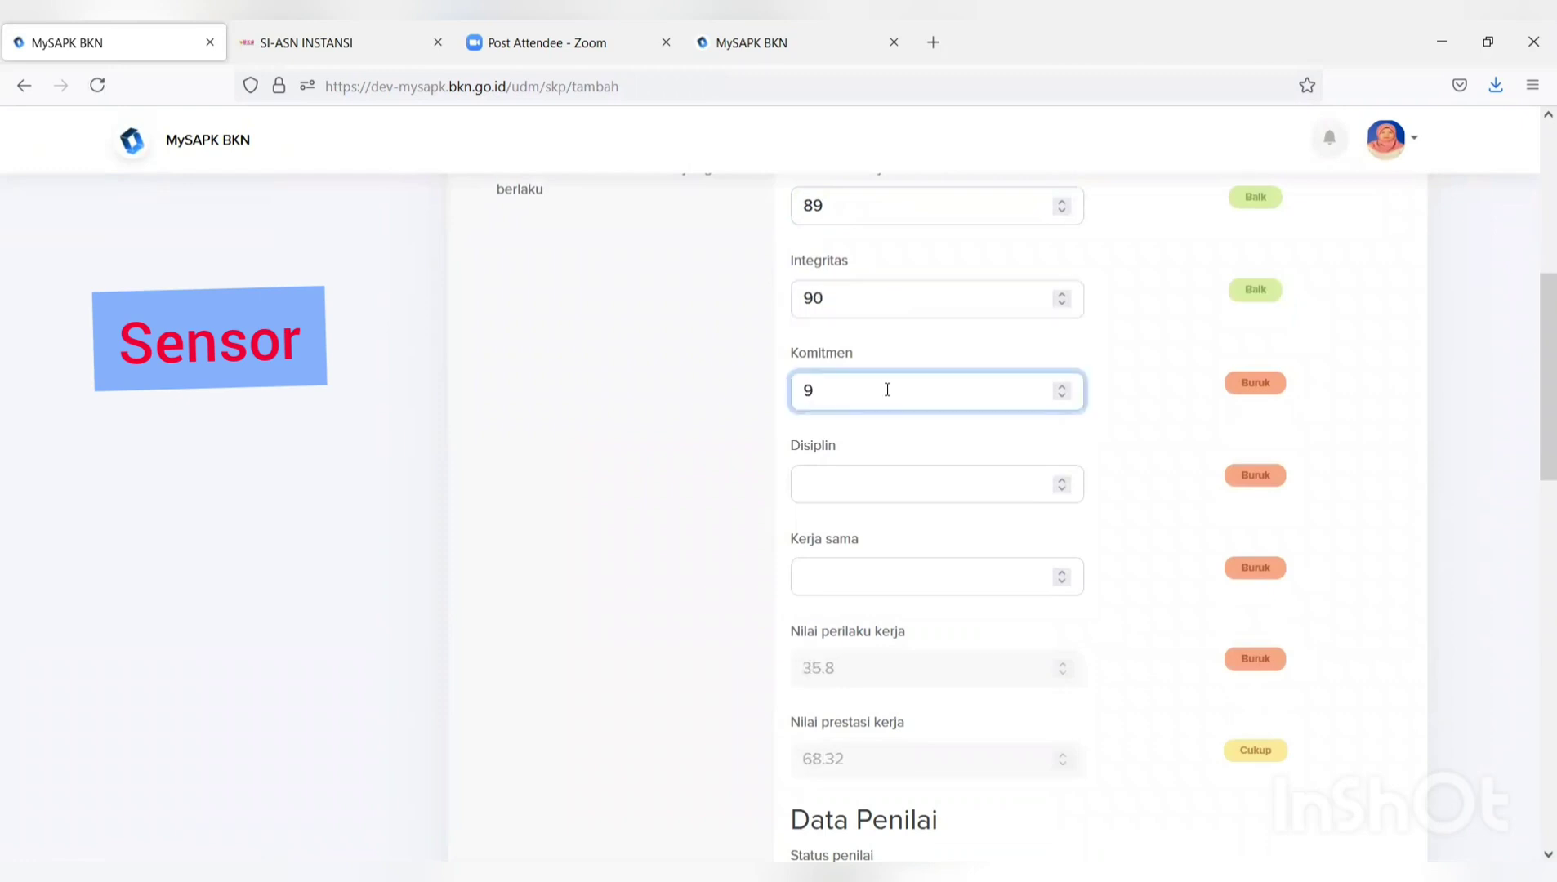
pyautogui.click(890, 492)
pyautogui.write('90')
pyautogui.click(878, 573)
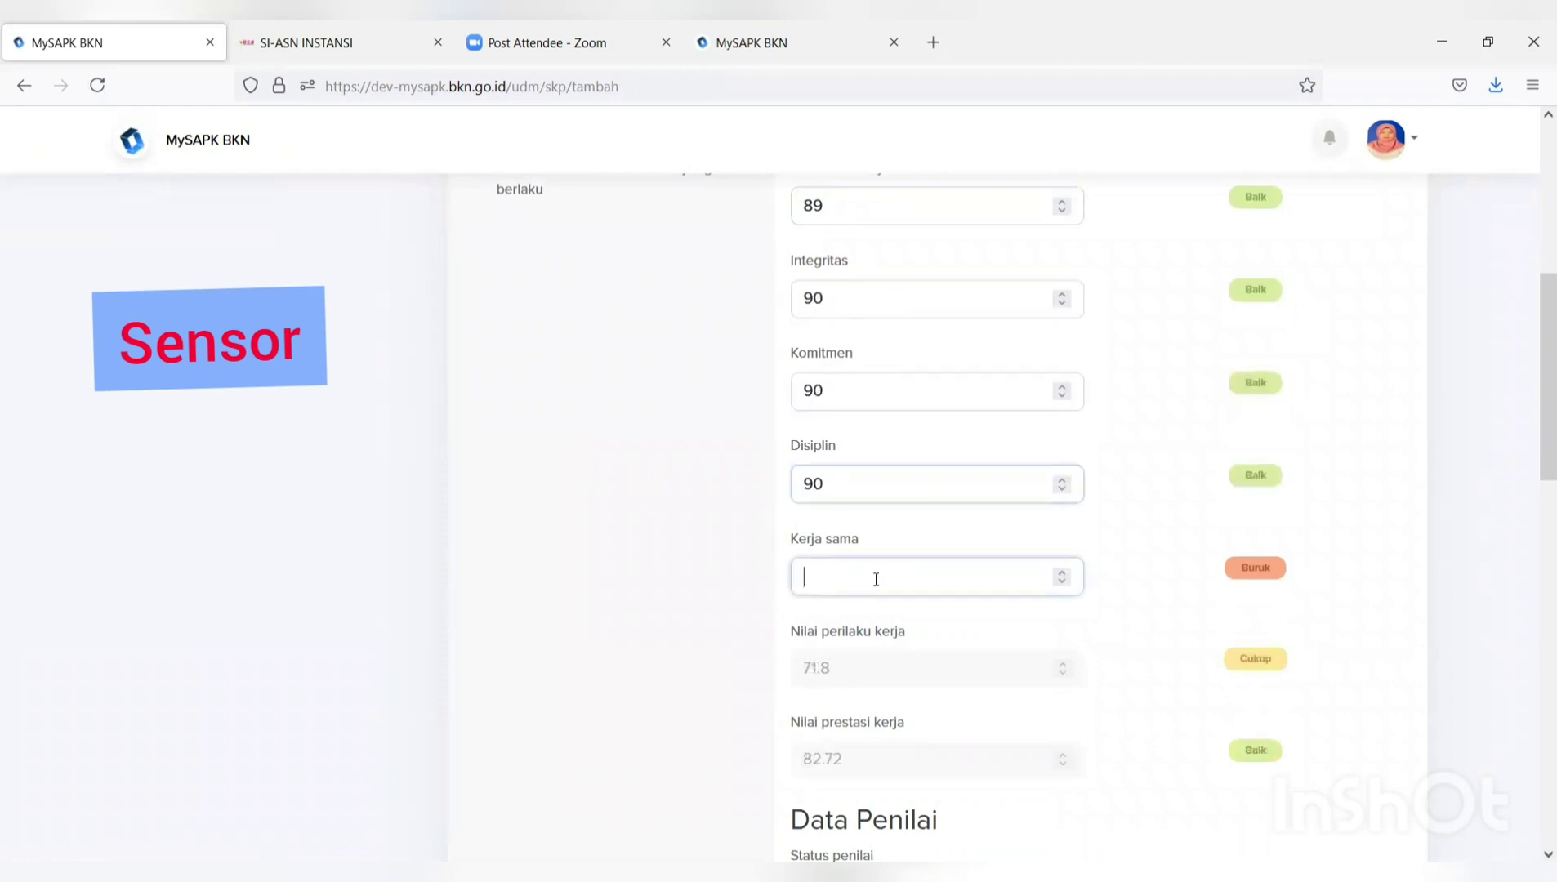
pyautogui.write('90')
pyautogui.moveTo(1532, 420); pyautogui.dragTo(1539, 505)
# Set the appraiser status to PNS and fill the appraiser's ID number and name from suggestions.
pyautogui.click(1163, 601)
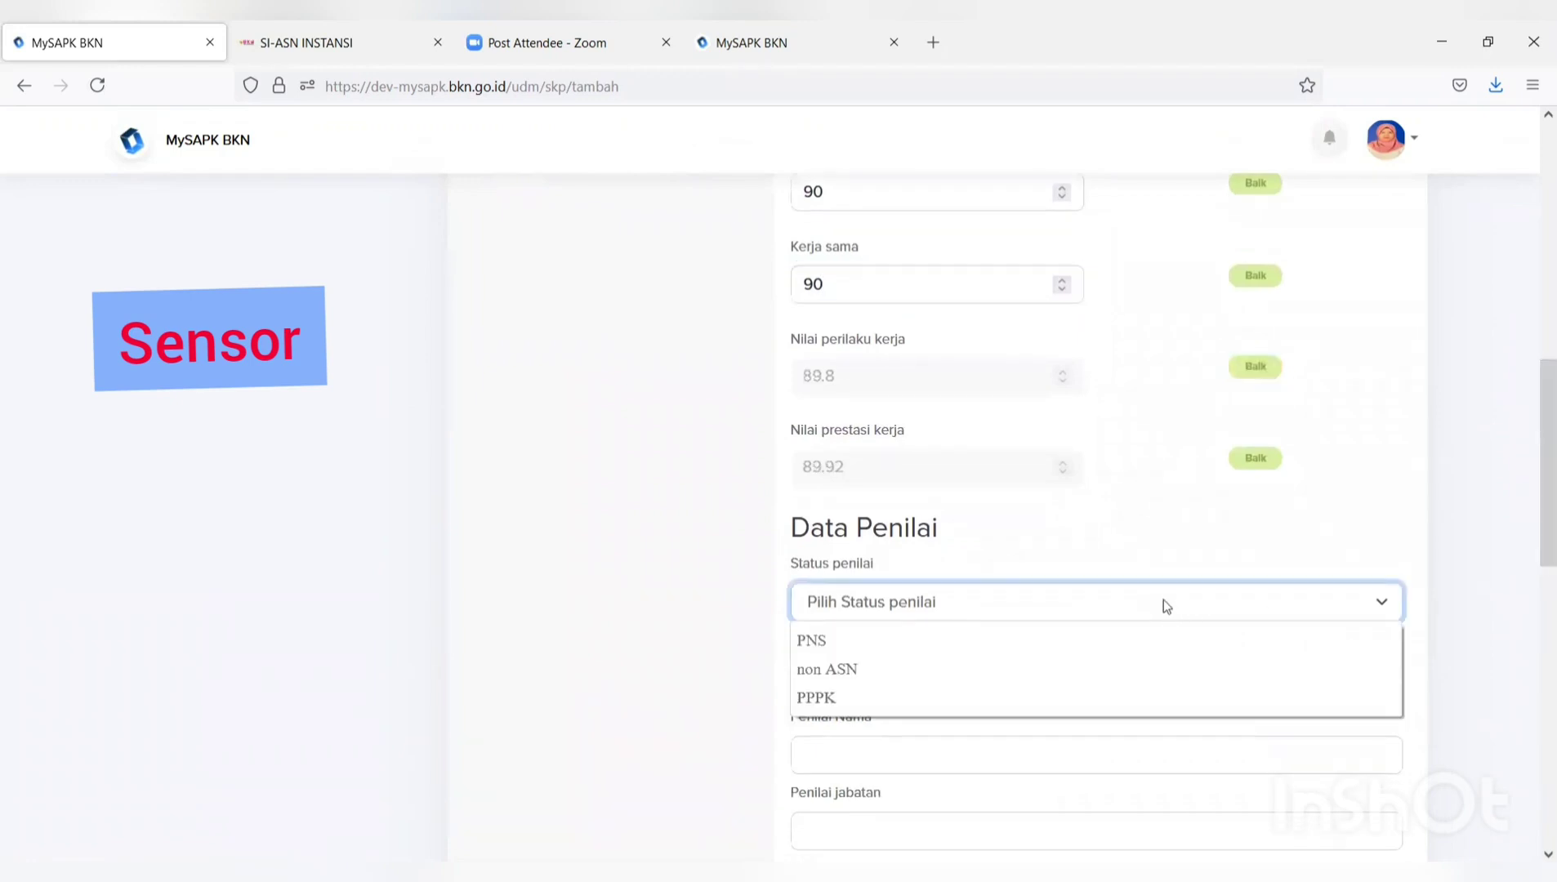
pyautogui.click(1036, 641)
pyautogui.scroll(-5, 1034, 642)
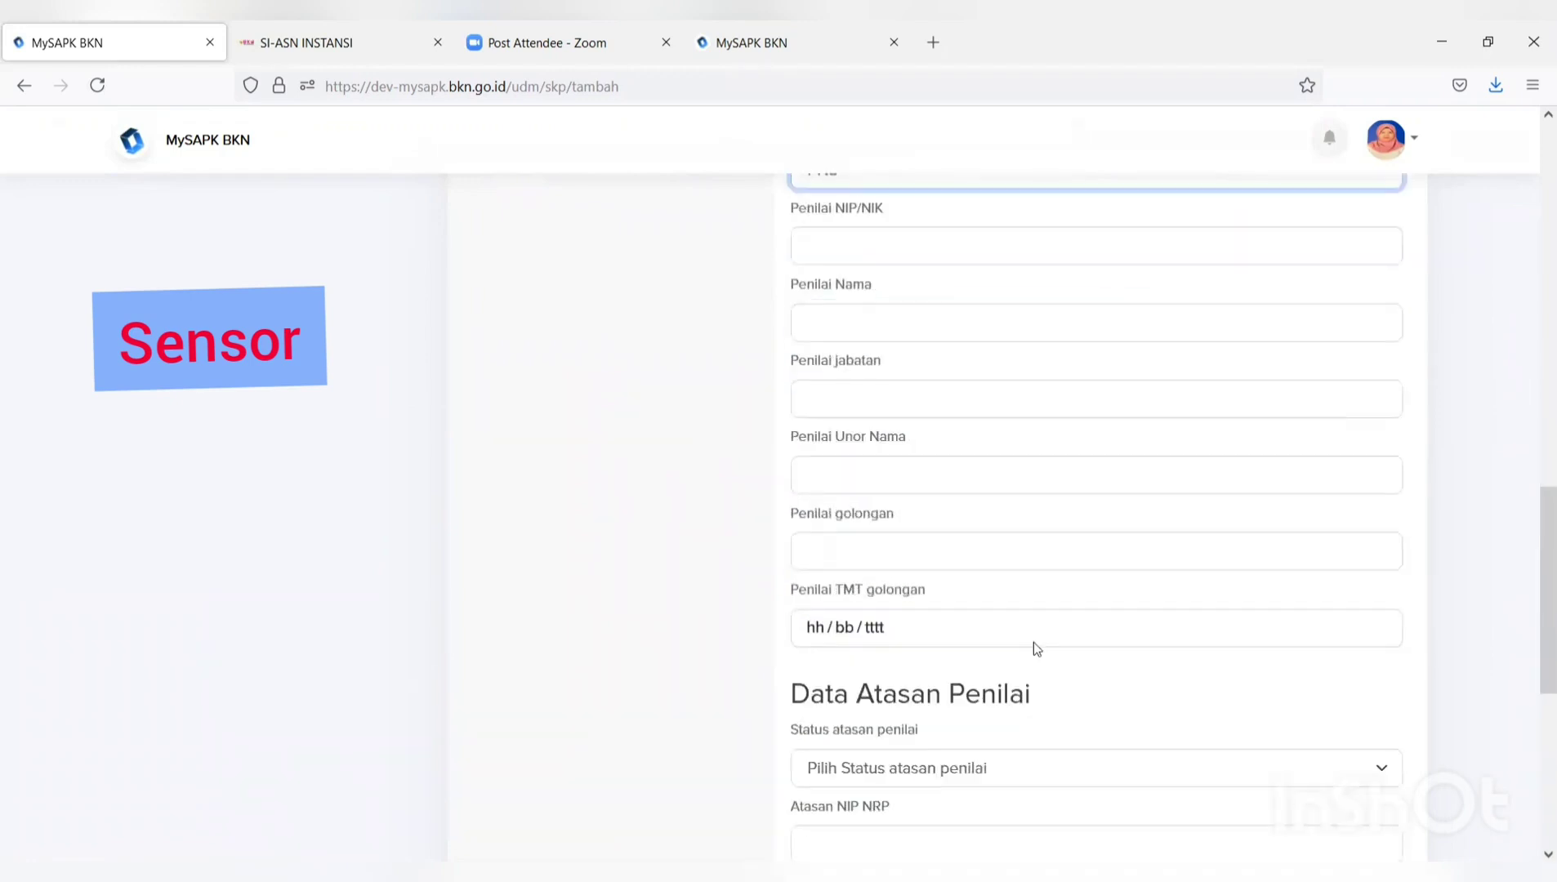
pyautogui.scroll(3, 1034, 650)
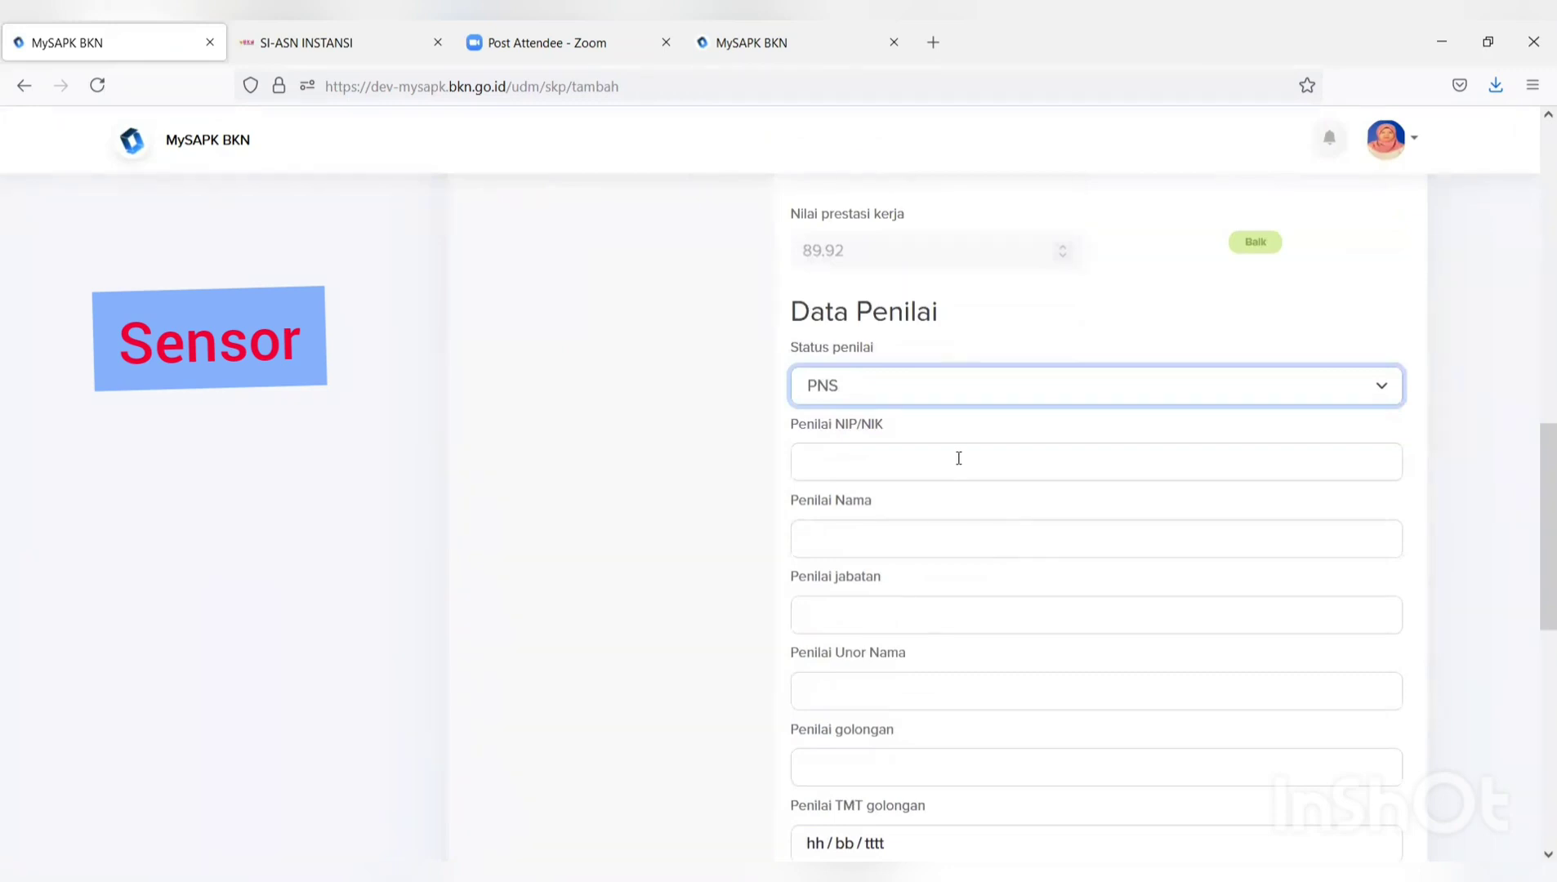
pyautogui.click(958, 458)
pyautogui.write('198')
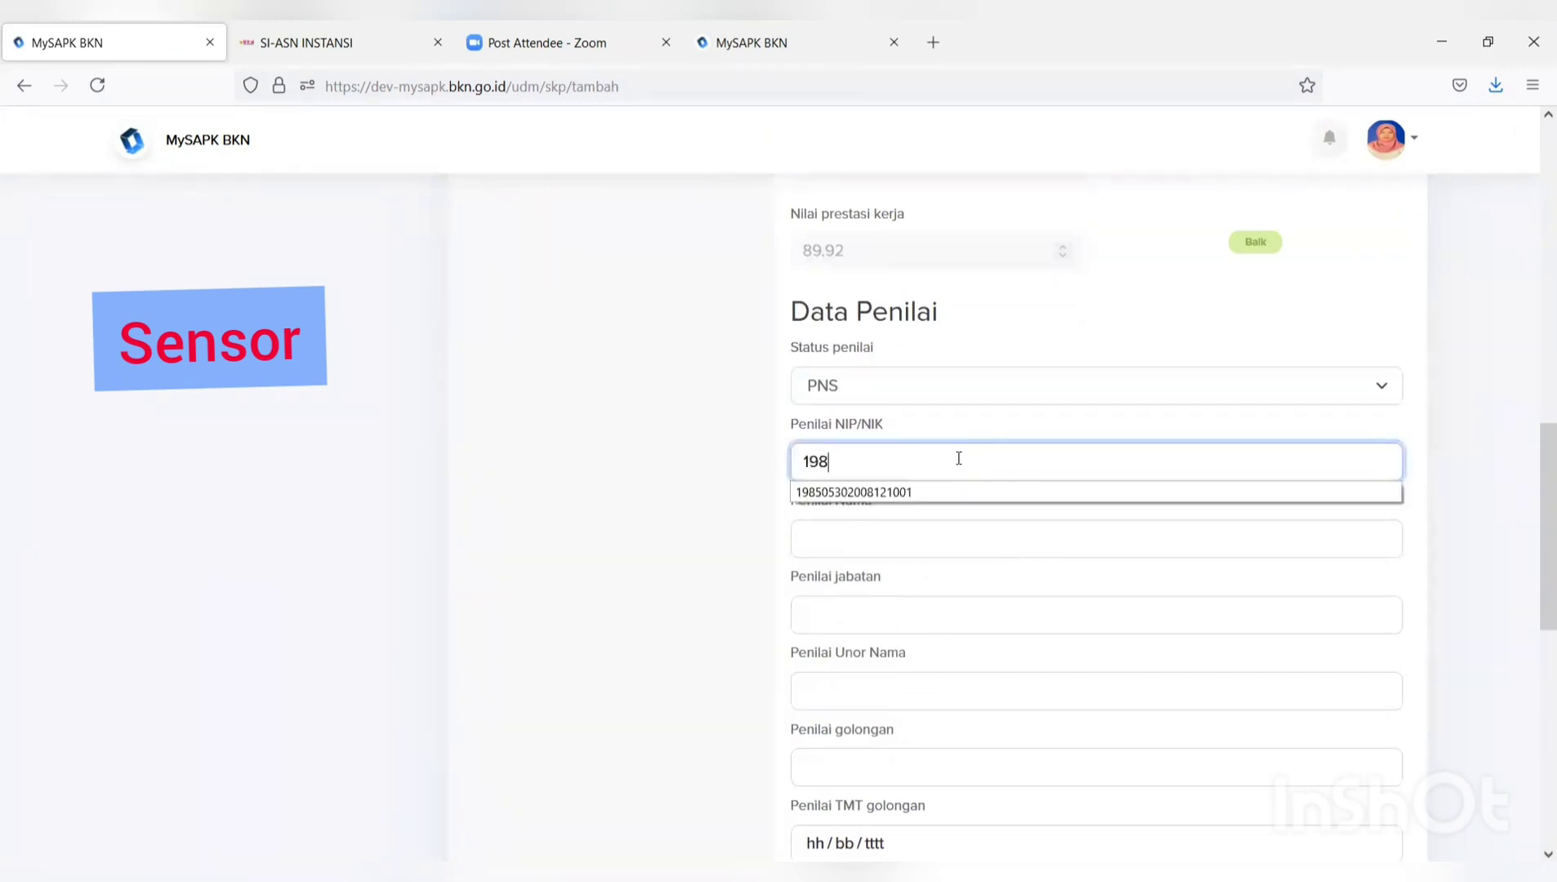
pyautogui.click(920, 492)
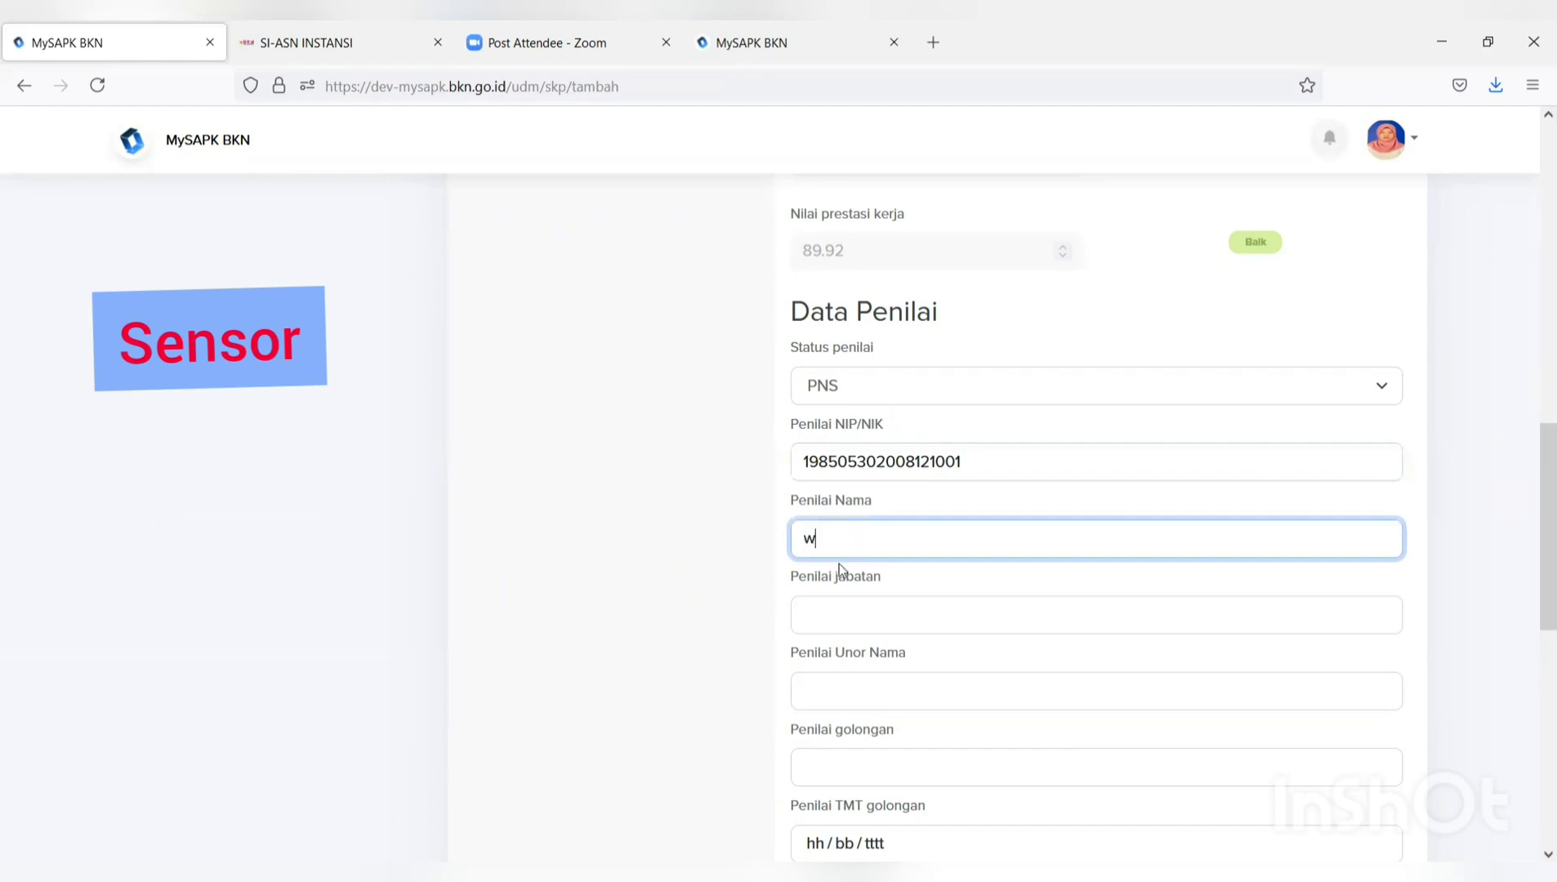
pyautogui.click(839, 578)
# Give the appraiser position PRANATA KOMPUTER MADYA, unit SUBDIT PERENCANAAN and rank III/d.
pyautogui.click(841, 613)
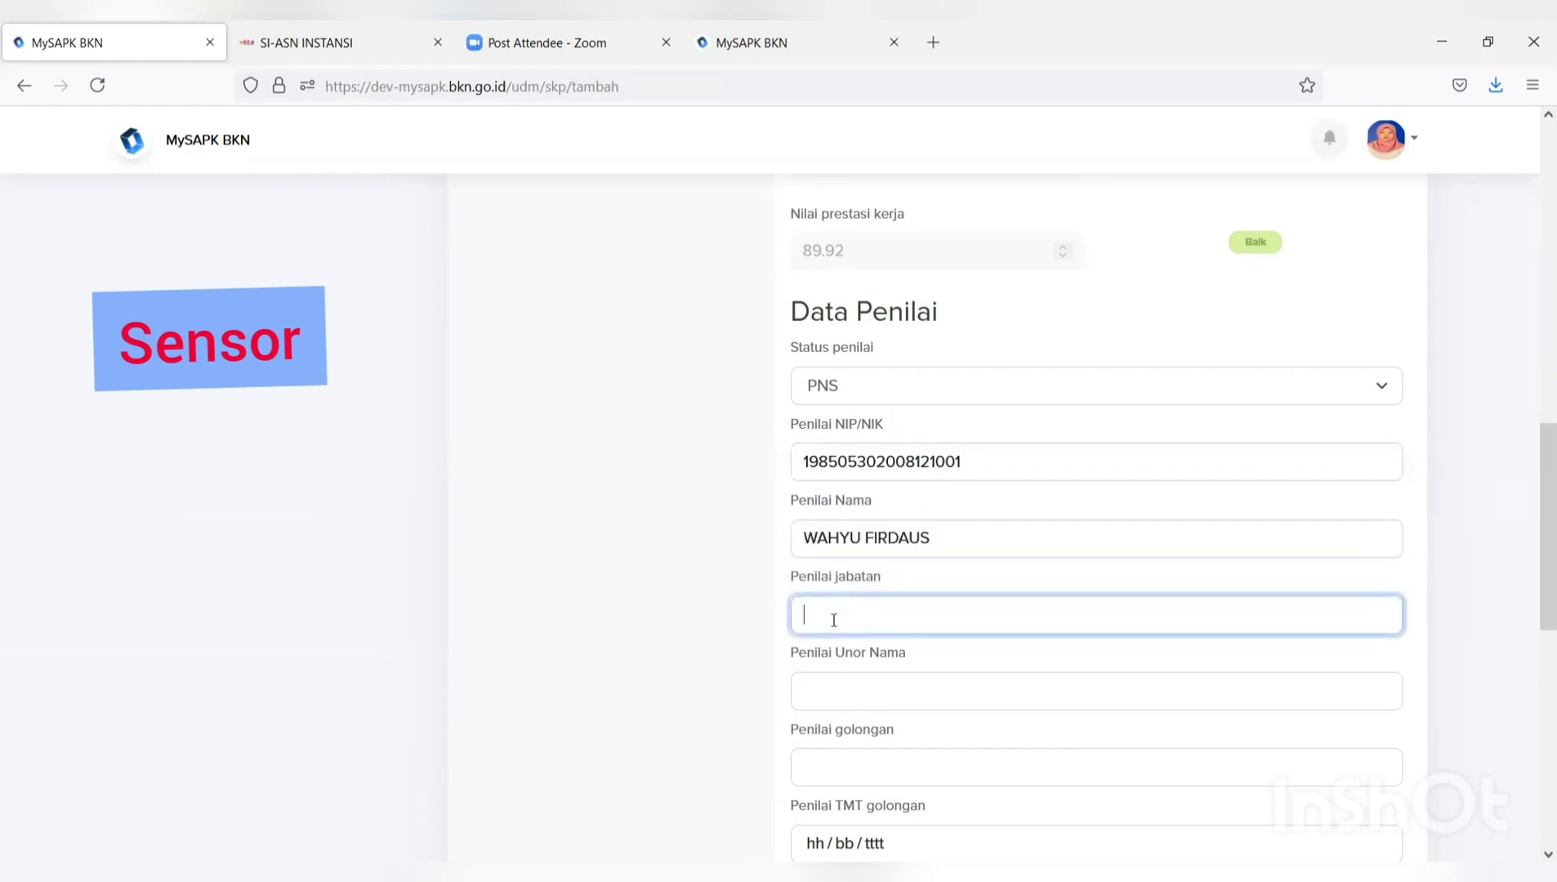
pyautogui.write('pr')
pyautogui.click(934, 645)
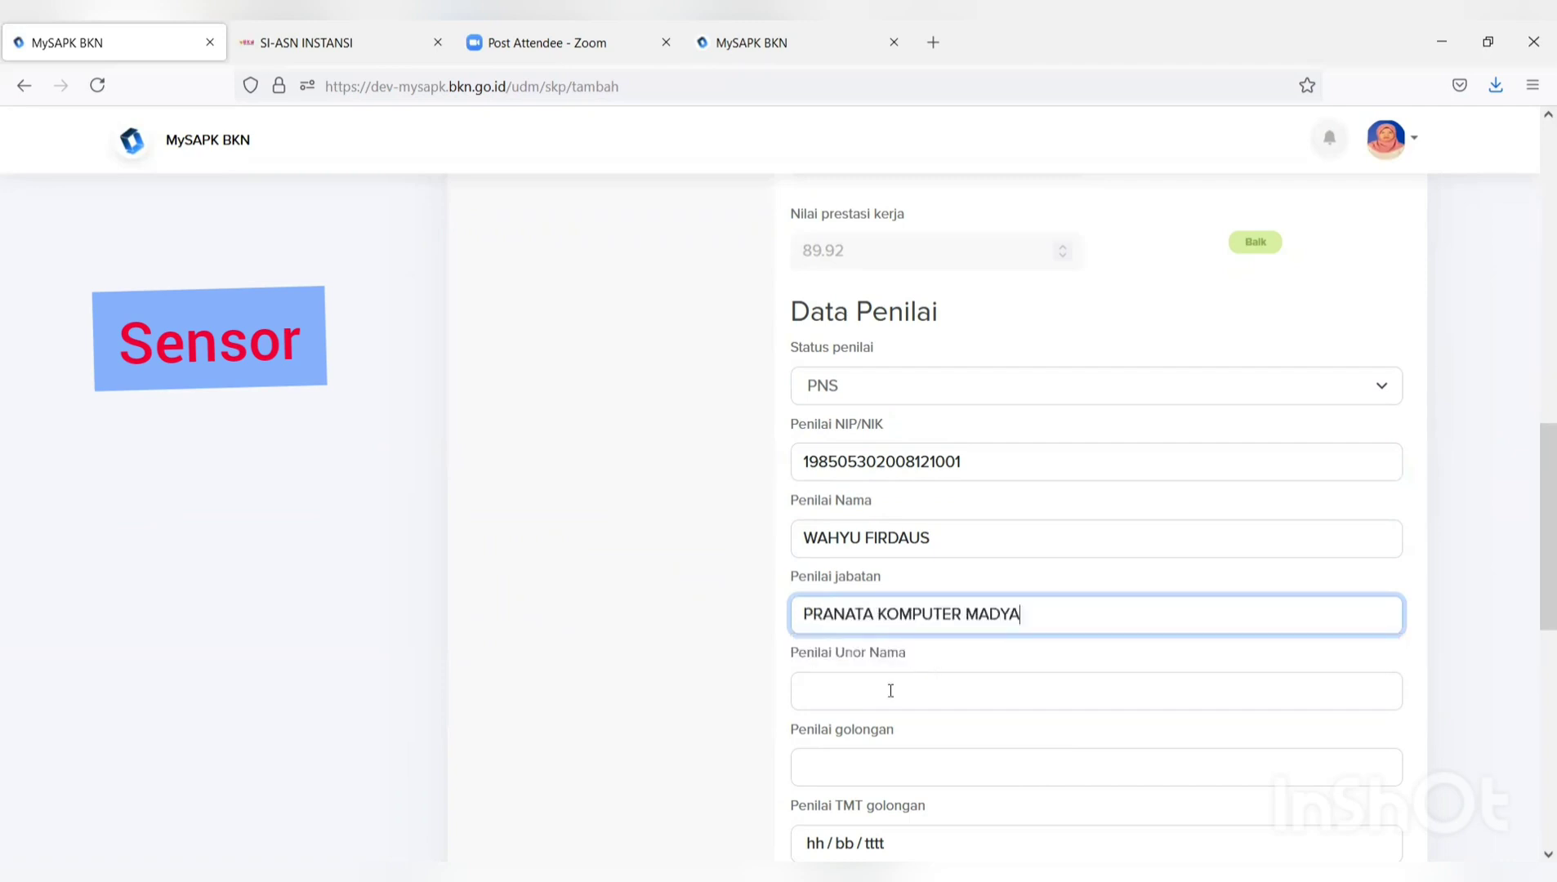
pyautogui.click(890, 690)
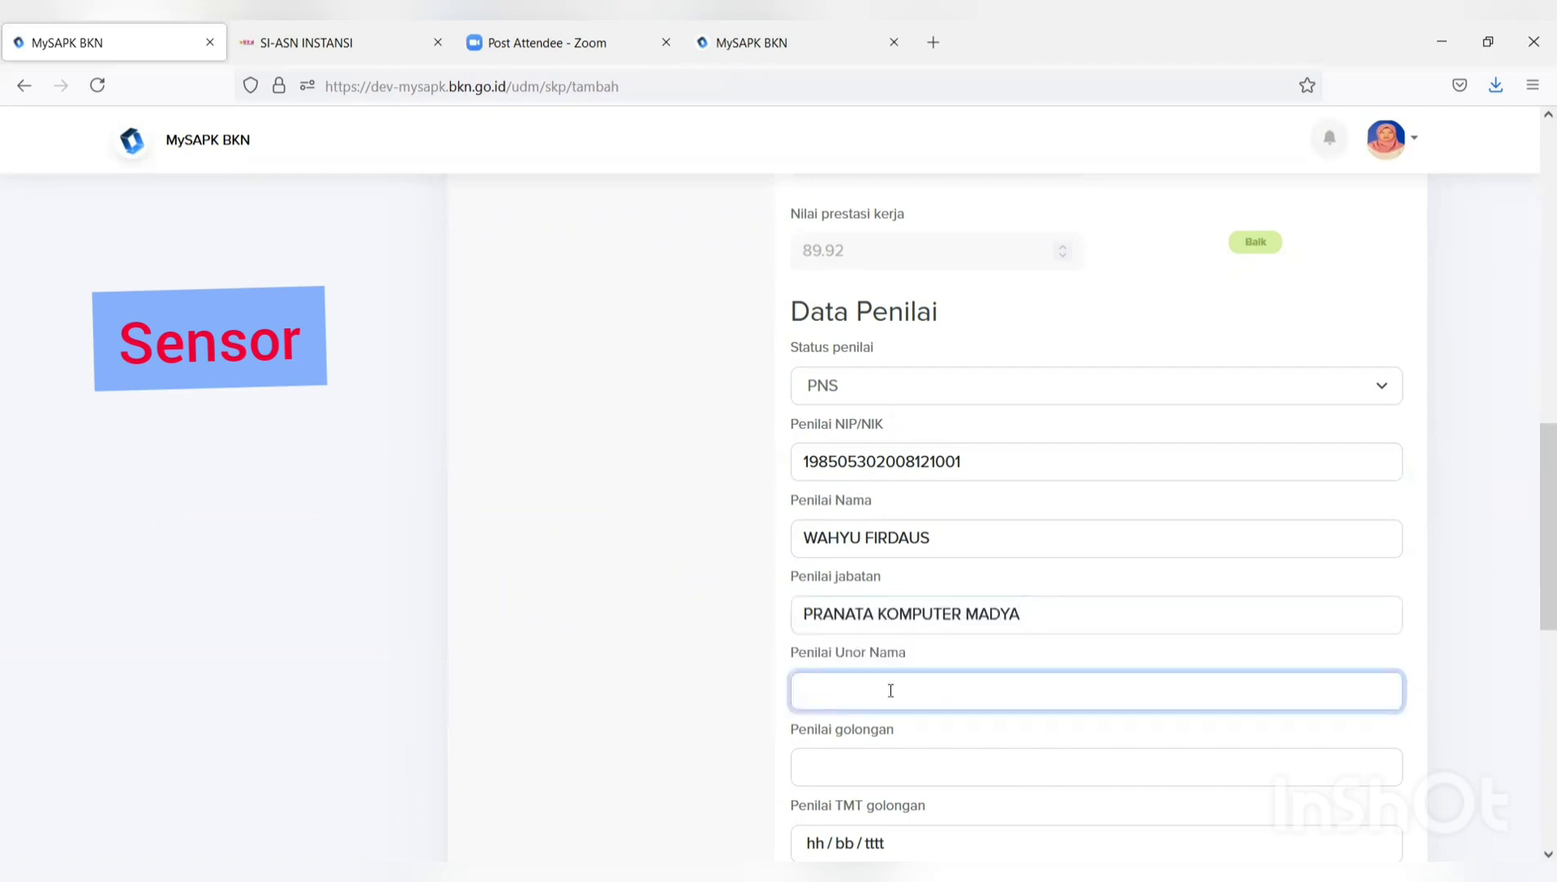
pyautogui.write('su')
pyautogui.click(872, 721)
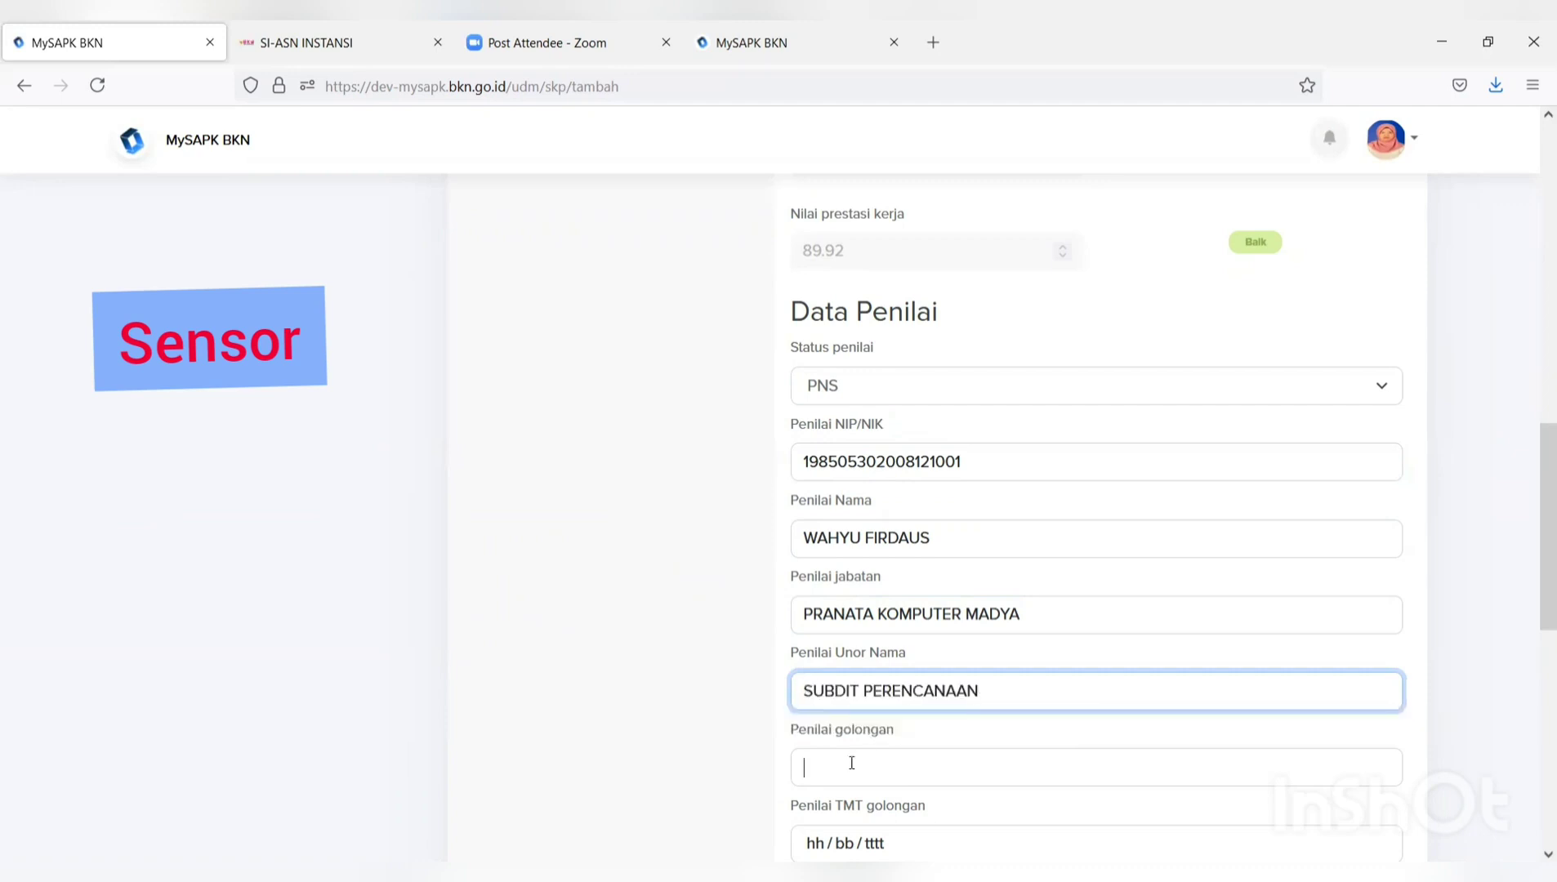
pyautogui.click(851, 762)
pyautogui.write('I')
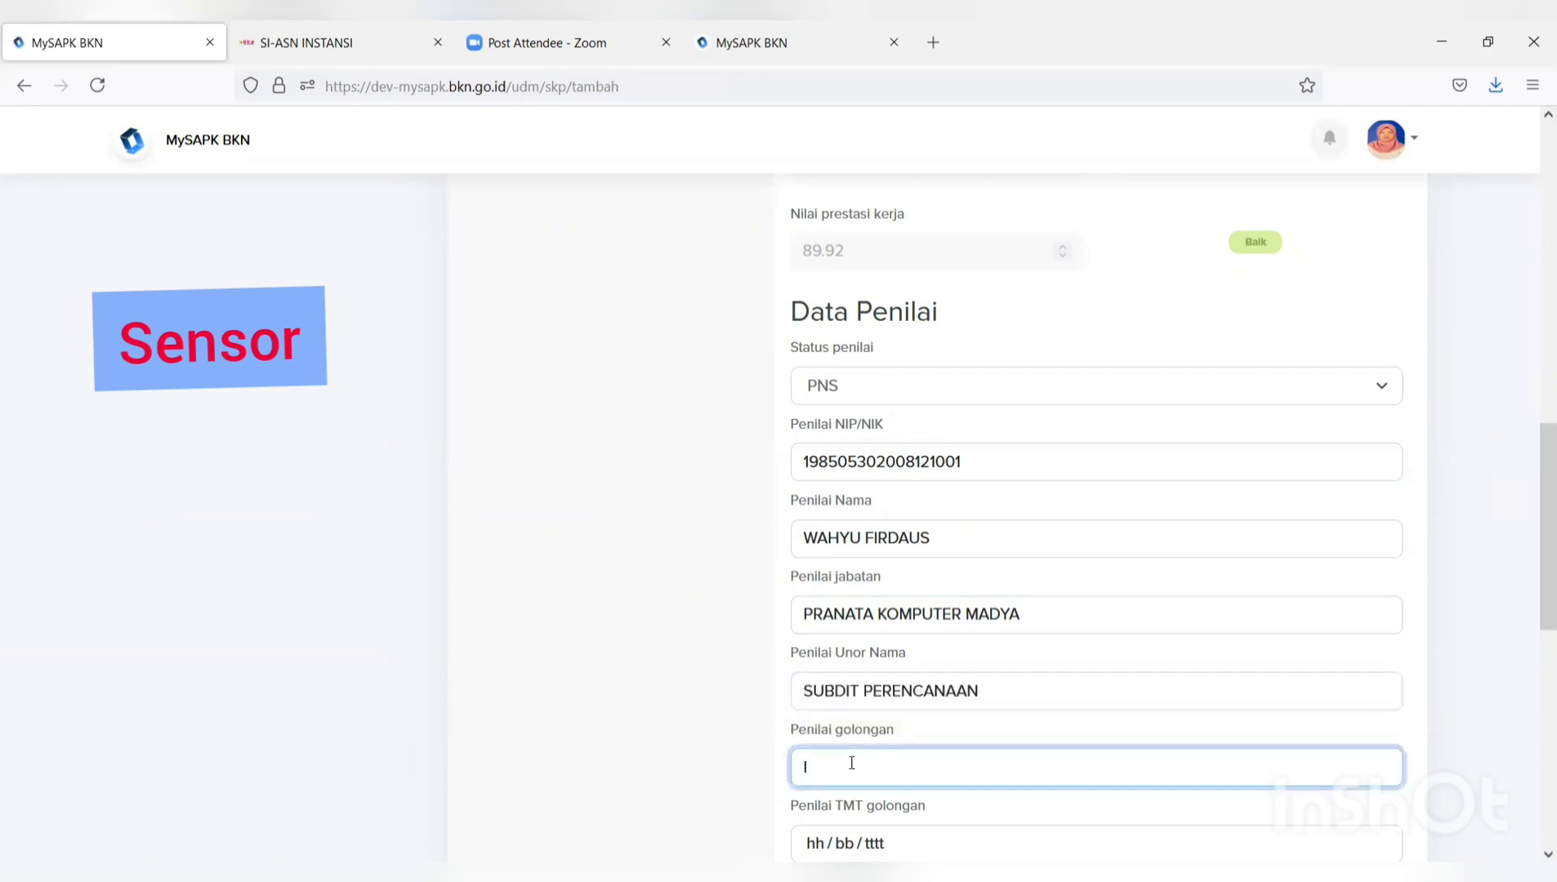
pyautogui.write('I')
pyautogui.click(848, 795)
# Set the appraiser's rank effective date to 05/07/2021.
pyautogui.scroll(-1, 849, 798)
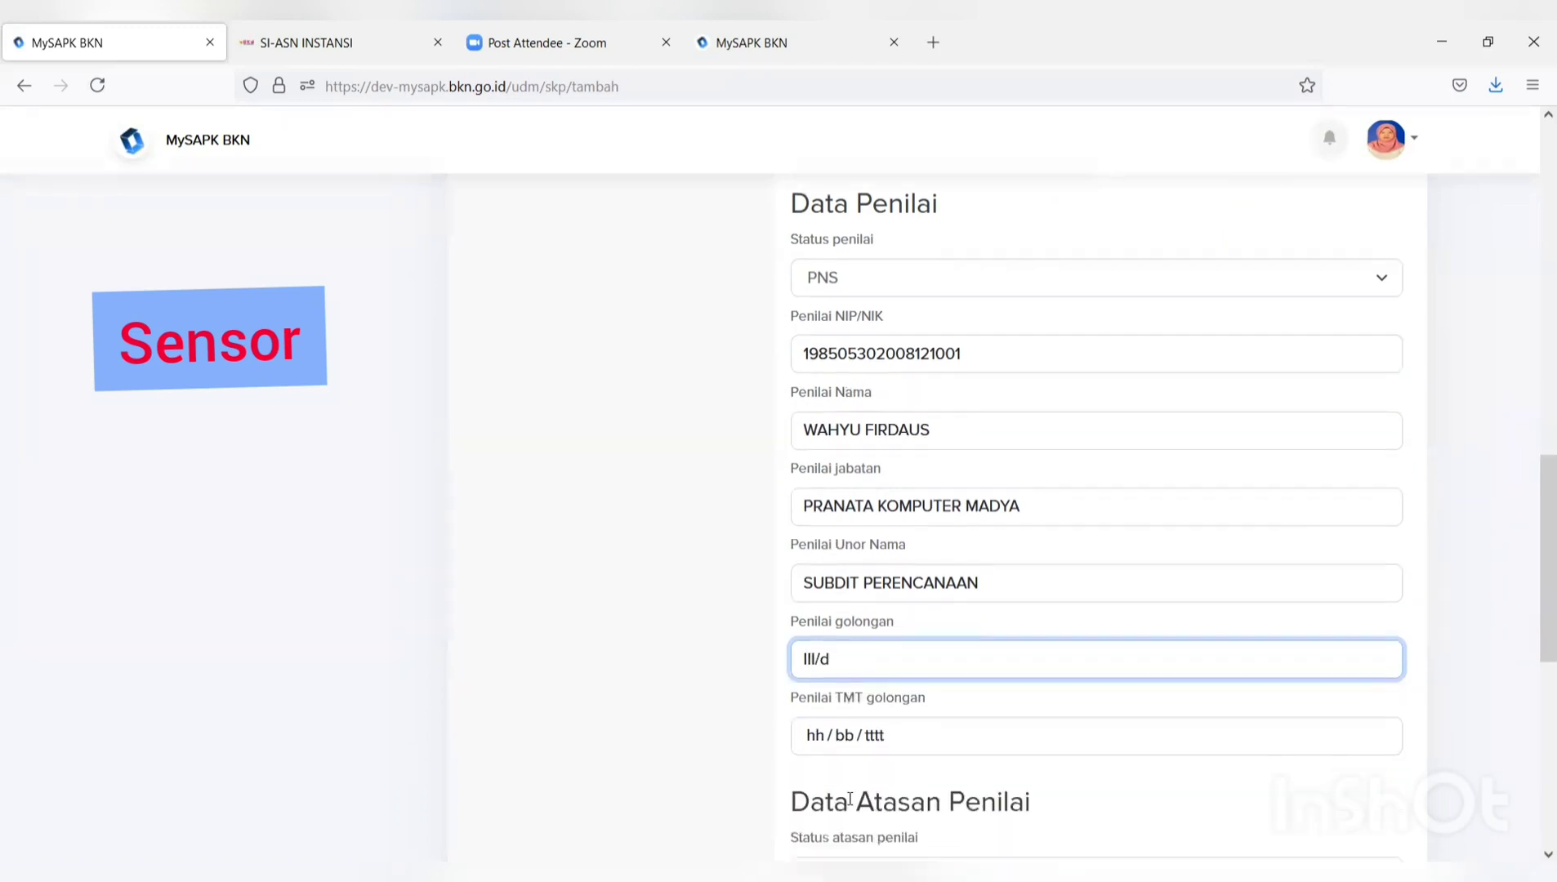
pyautogui.click(872, 744)
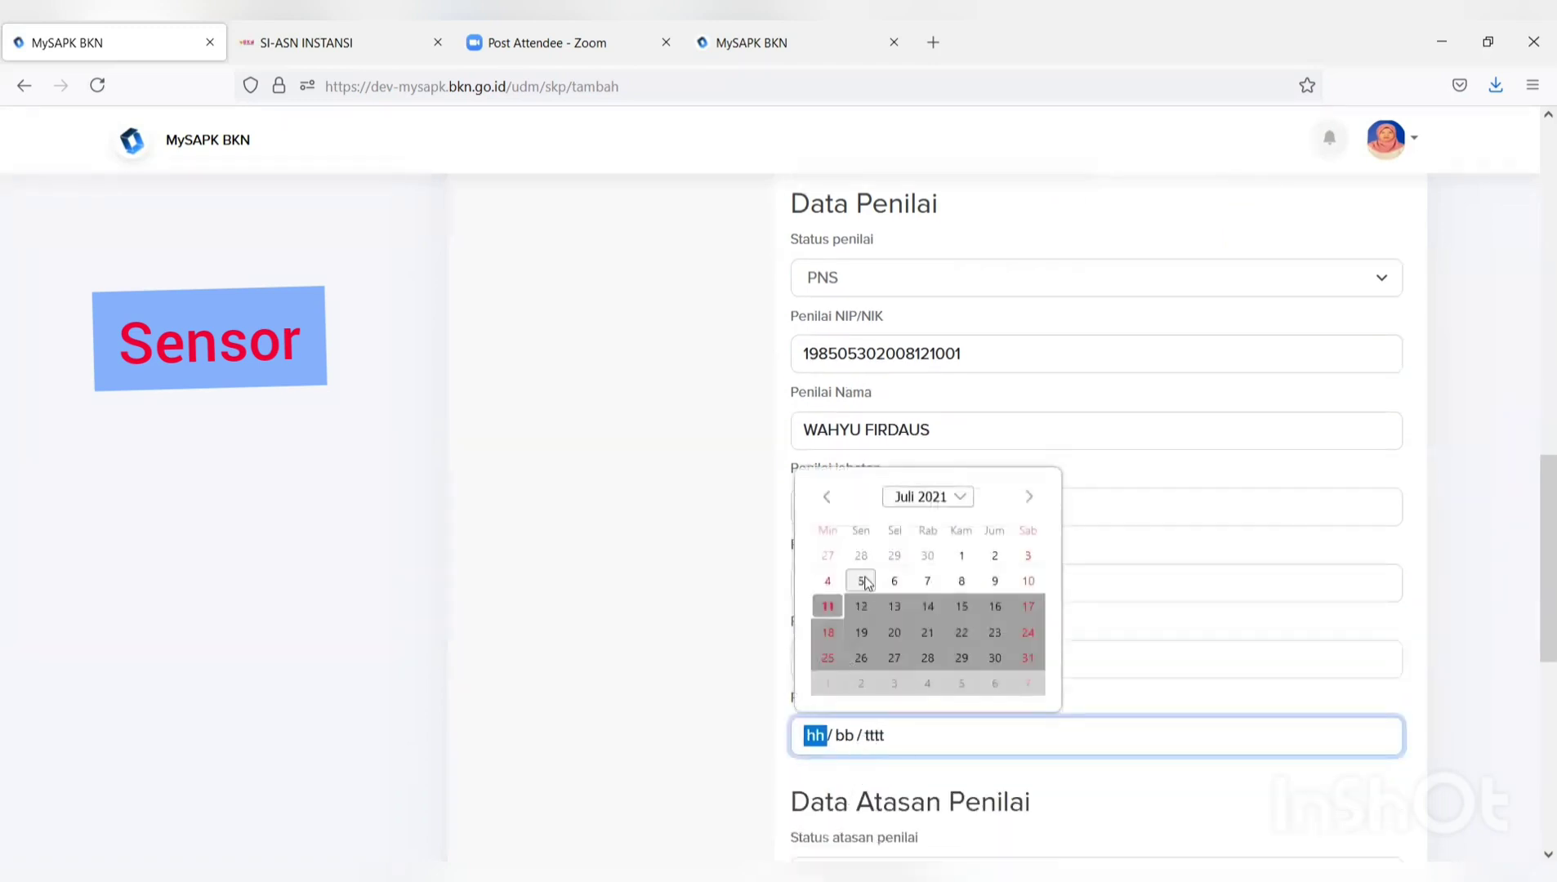
pyautogui.click(866, 581)
pyautogui.scroll(1, 932, 713)
pyautogui.scroll(-4, 949, 677)
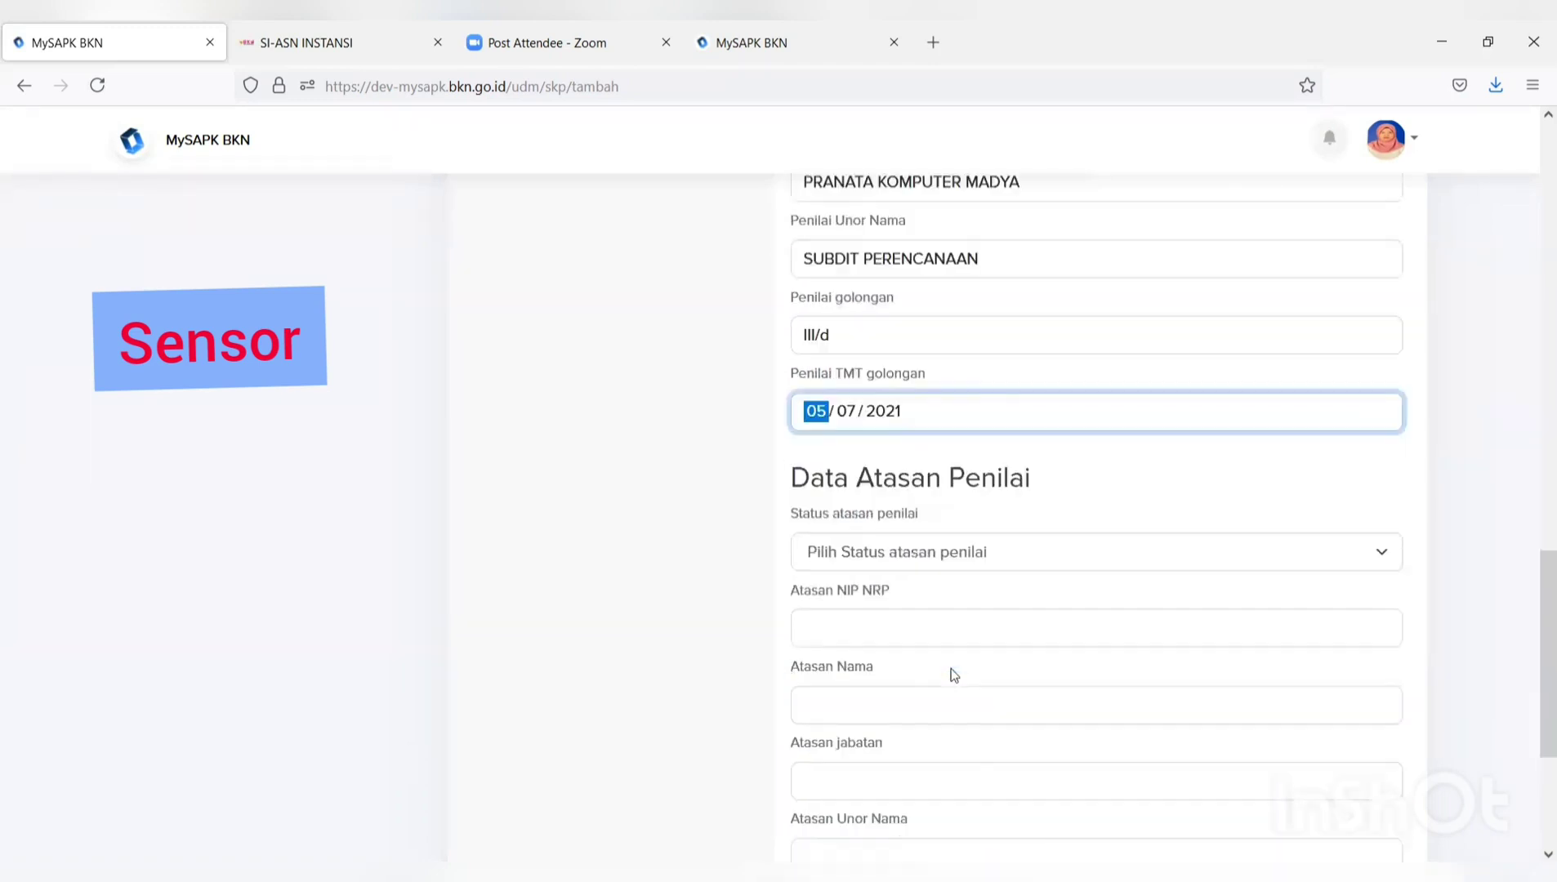
pyautogui.click(936, 572)
# Set the supervisor status to PNS and enter the supervisor's ID number and name.
pyautogui.click(908, 586)
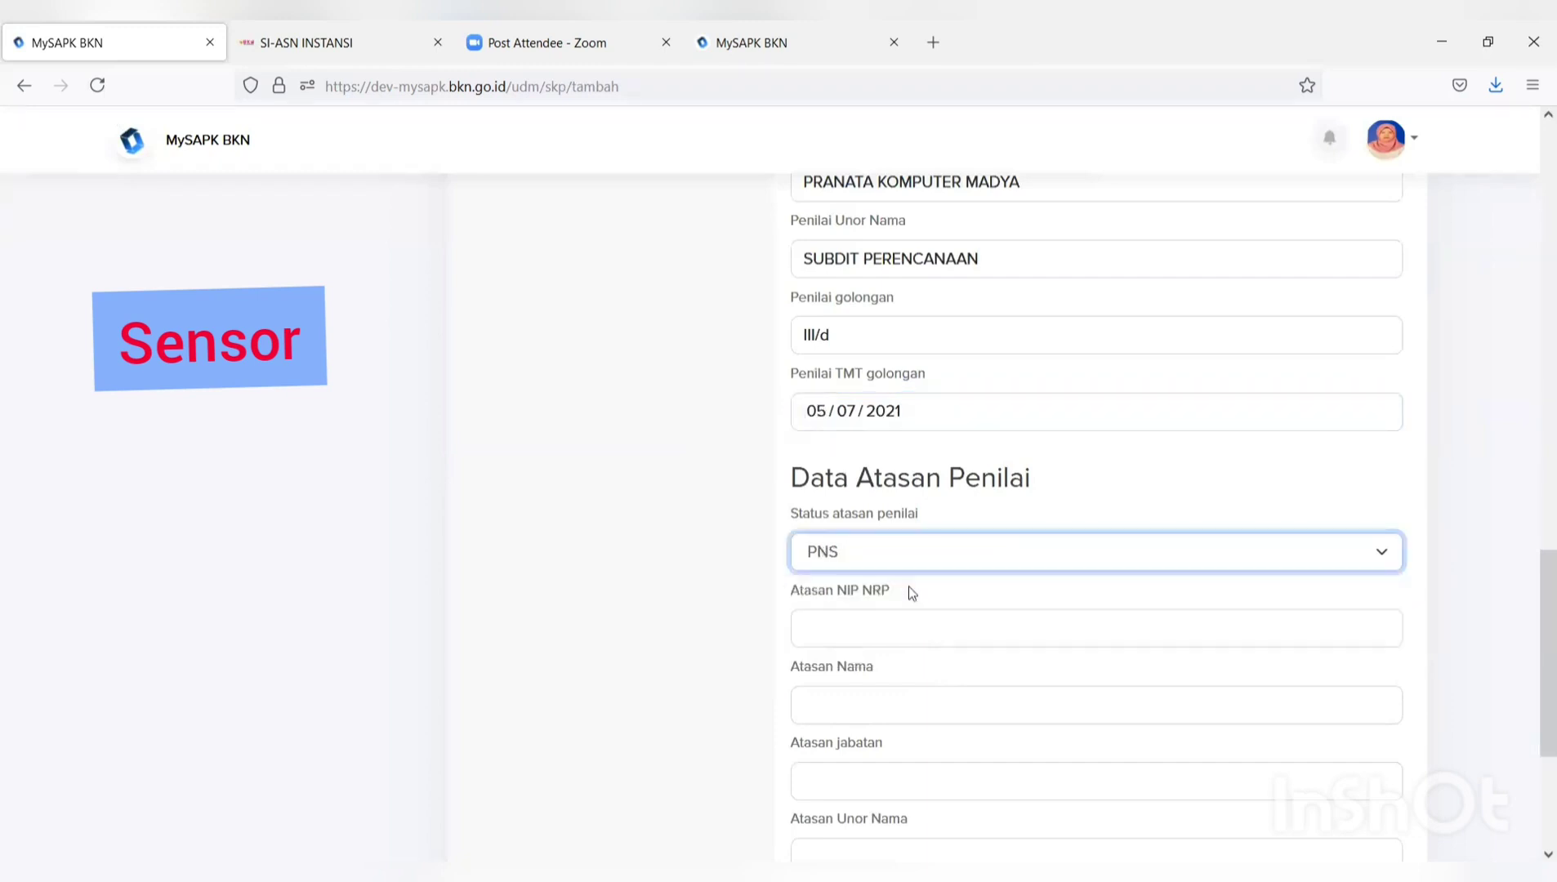
pyautogui.click(903, 628)
pyautogui.write('1')
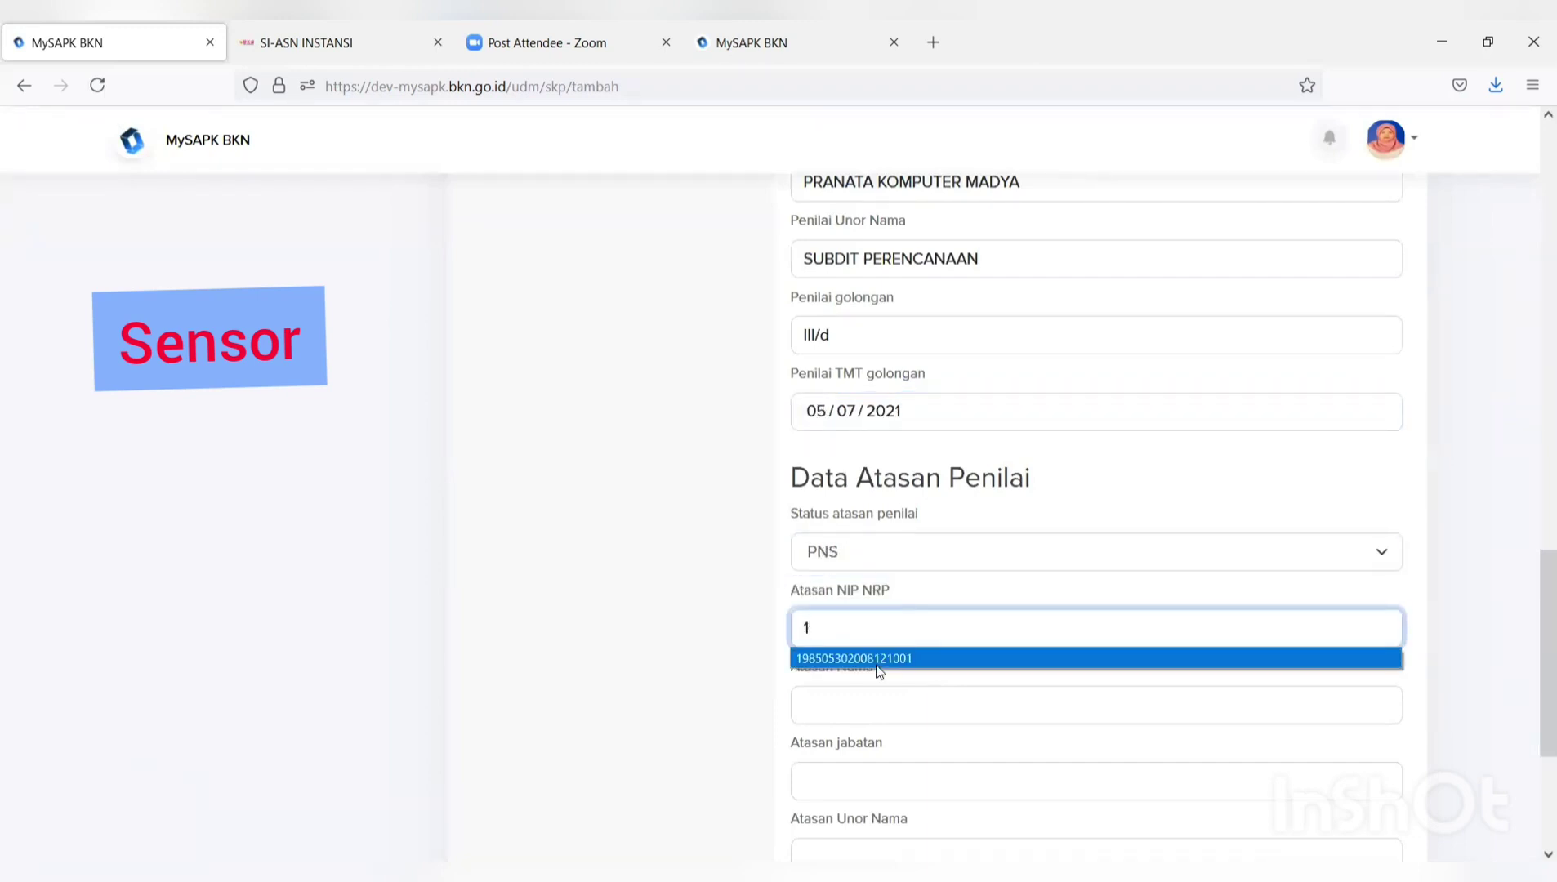
pyautogui.click(878, 655)
pyautogui.click(859, 704)
pyautogui.click(848, 734)
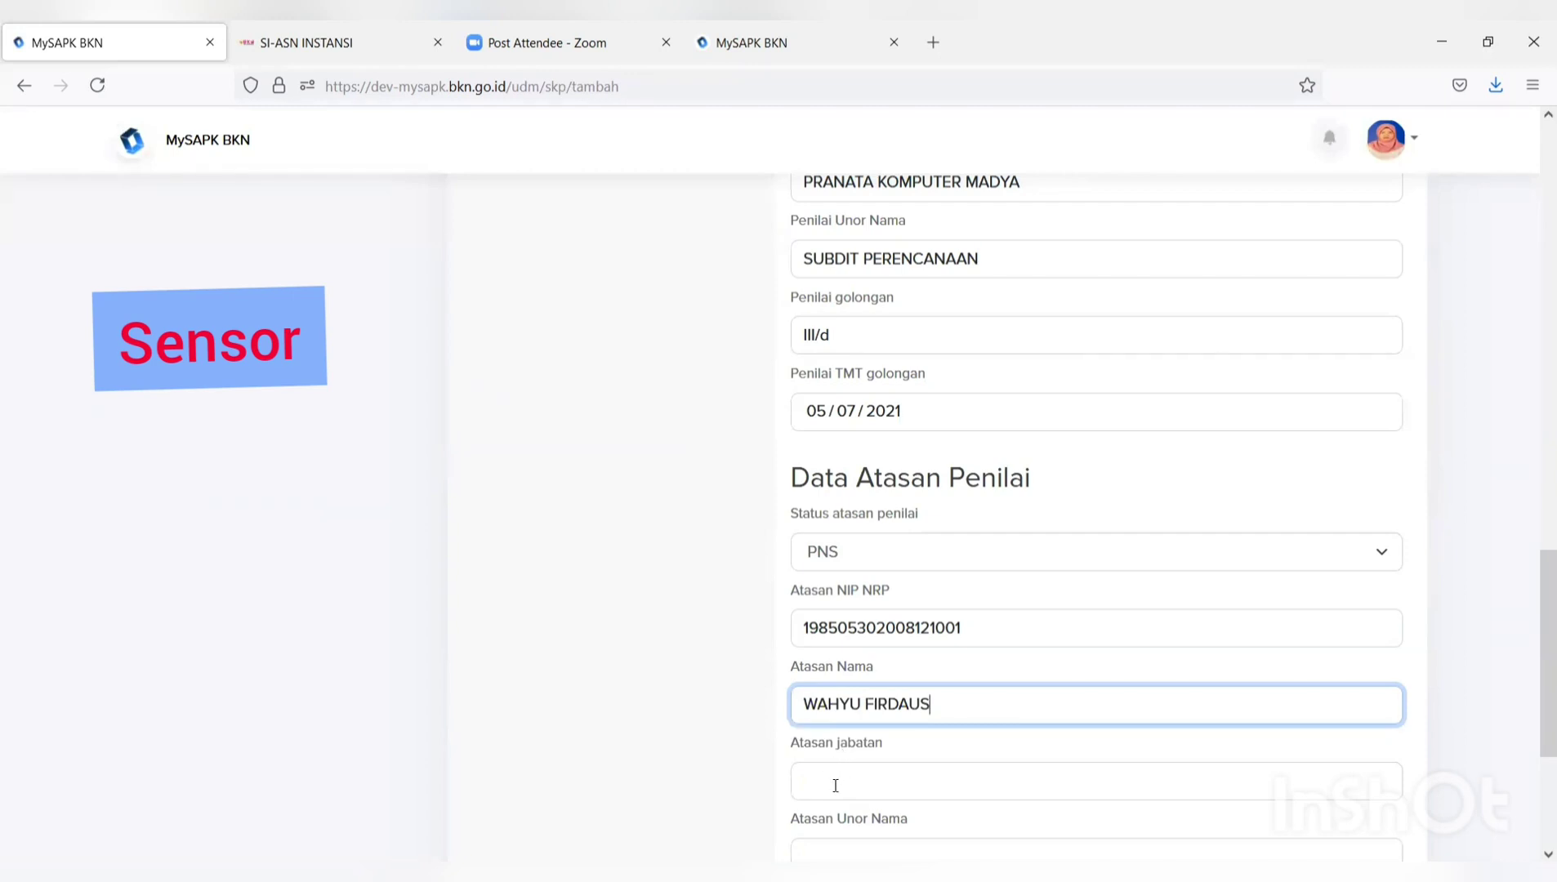
# Give the supervisor position PRANATA KOMPUTER MADYA and unit SUBDIT PERENCANAAN.
pyautogui.click(835, 783)
pyautogui.scroll(-3, 837, 780)
pyautogui.write('P')
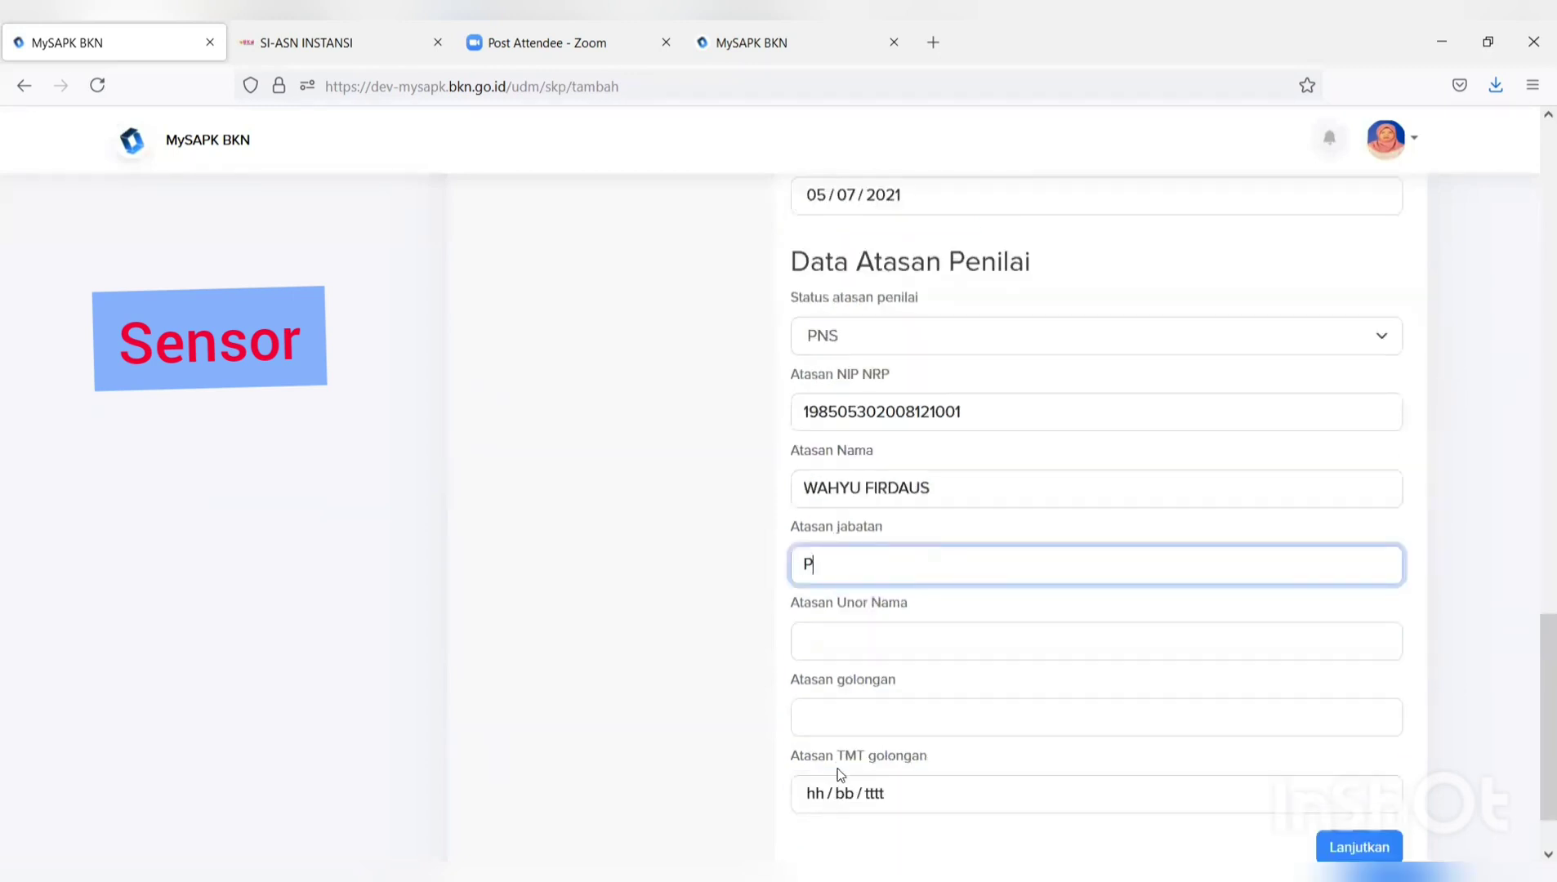
pyautogui.write('R')
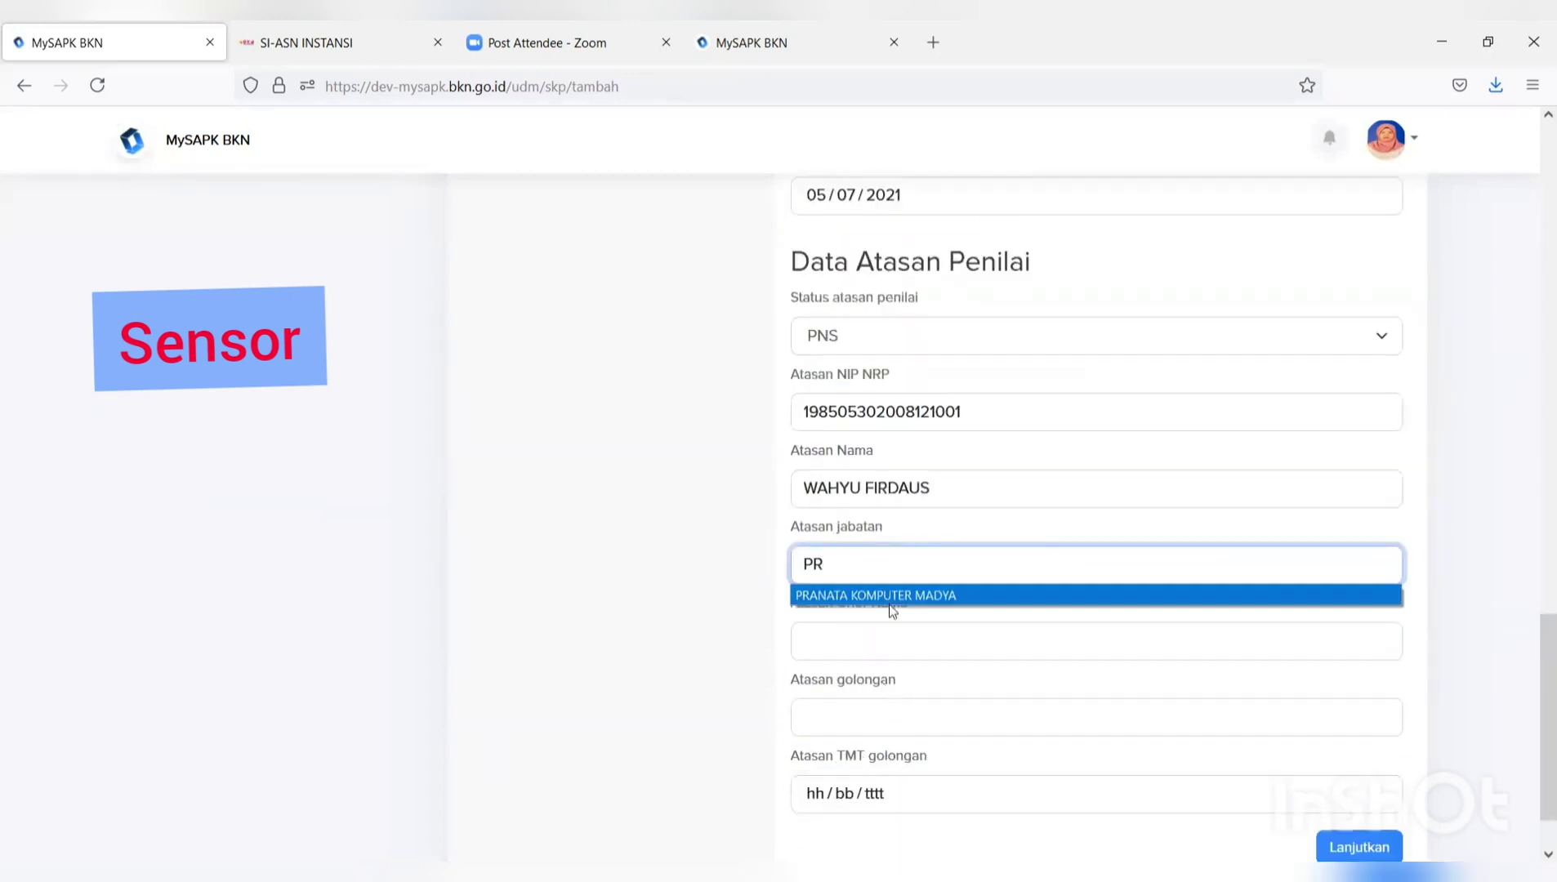
pyautogui.click(894, 595)
pyautogui.click(817, 640)
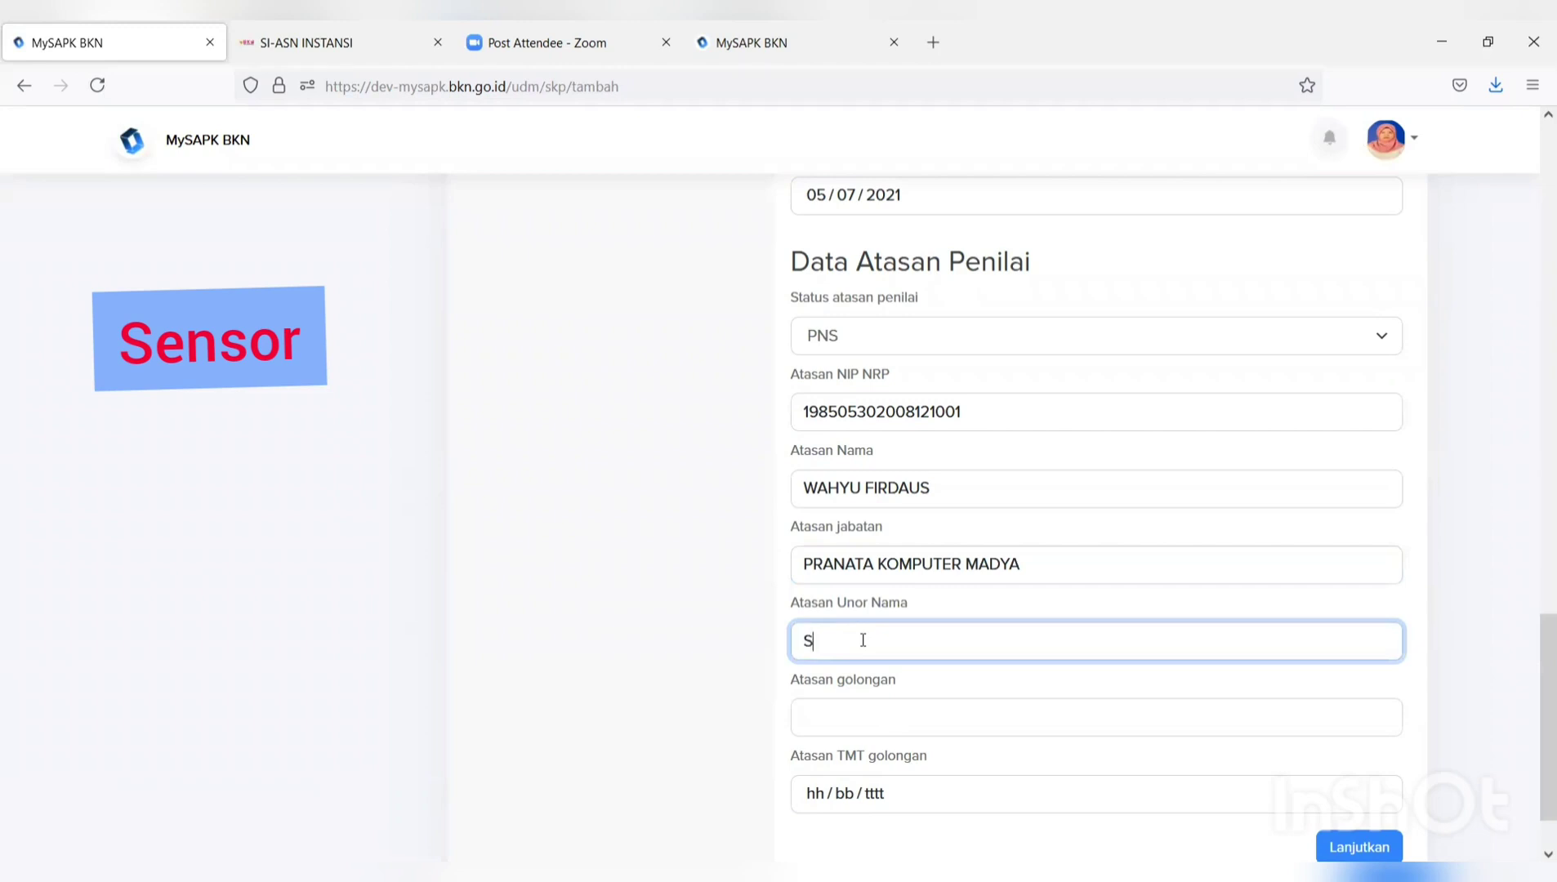
pyautogui.write('S')
pyautogui.click(851, 675)
pyautogui.click(848, 708)
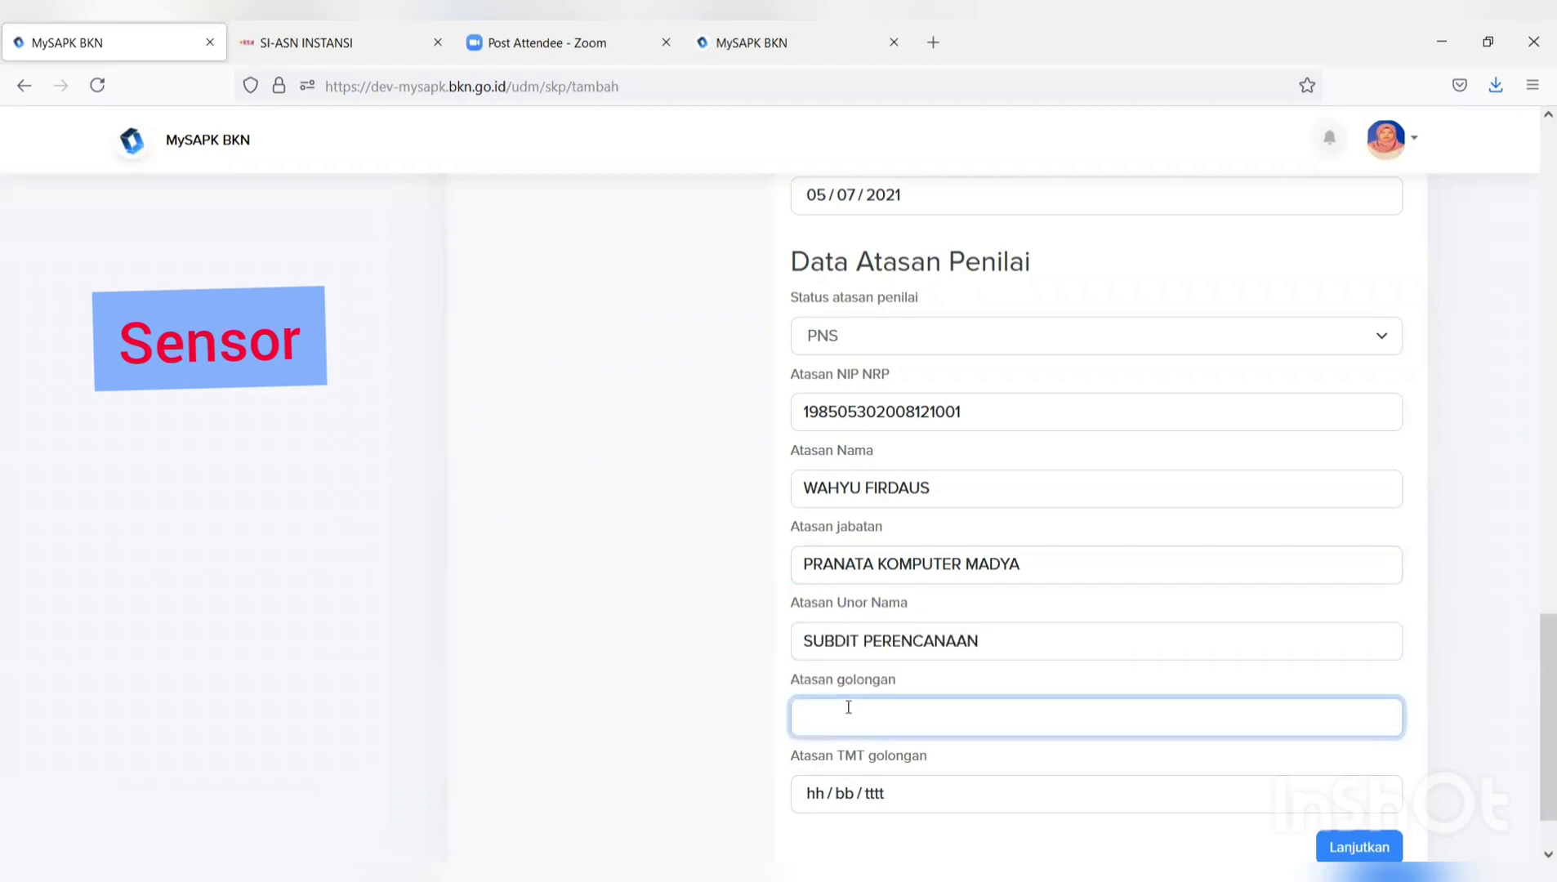
# Set the supervisor's golongan to III/D with TMT 04/07/2021 and proceed with Lanjutkan.
pyautogui.write('I')
pyautogui.click(816, 748)
pyautogui.click(817, 792)
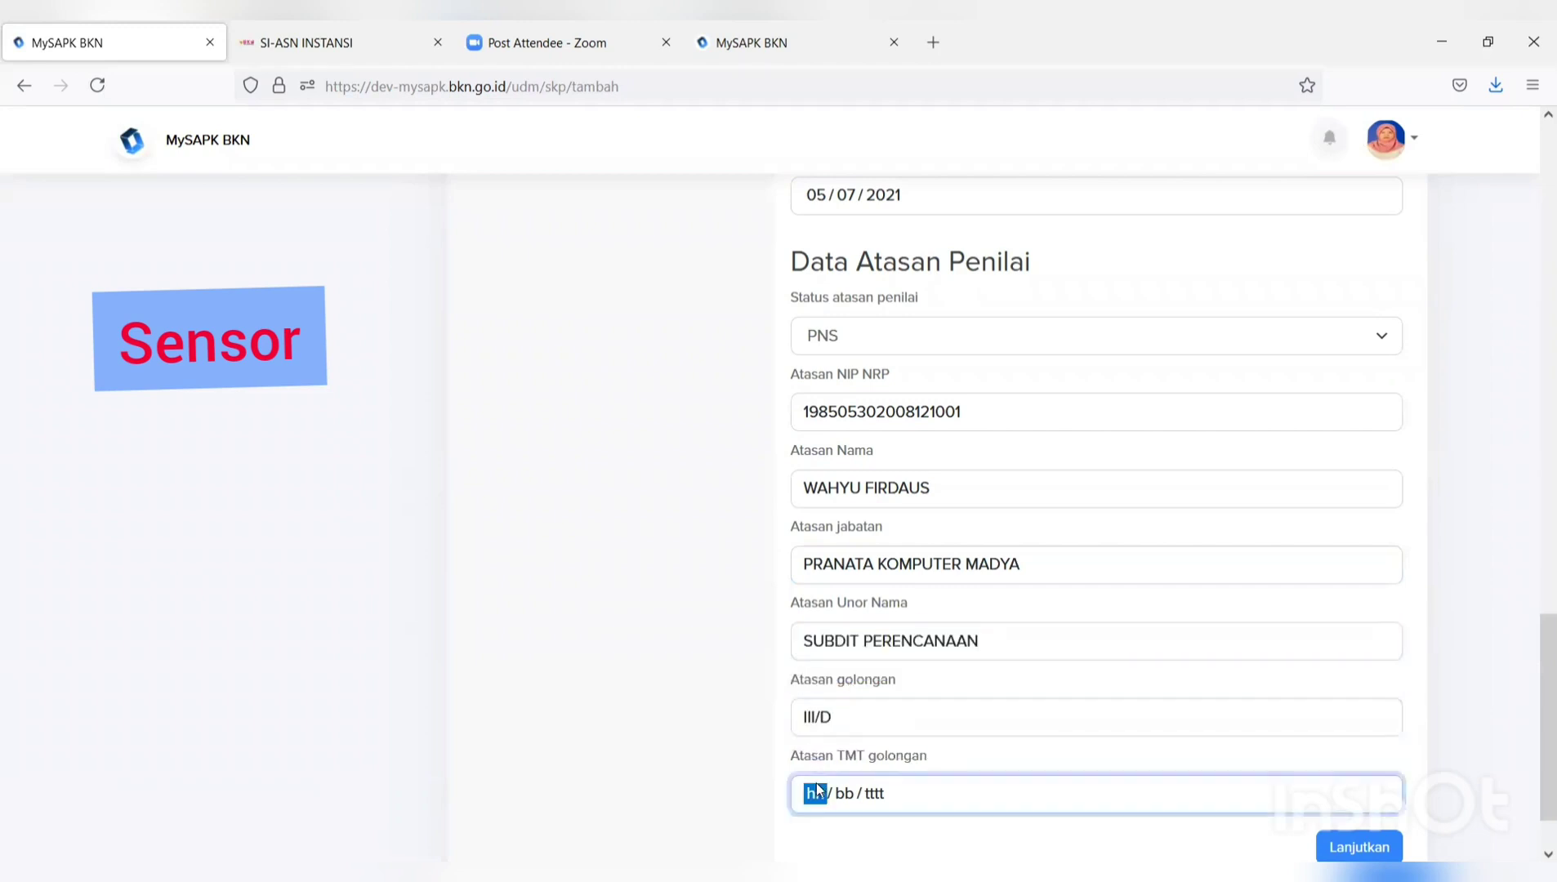
pyautogui.click(826, 640)
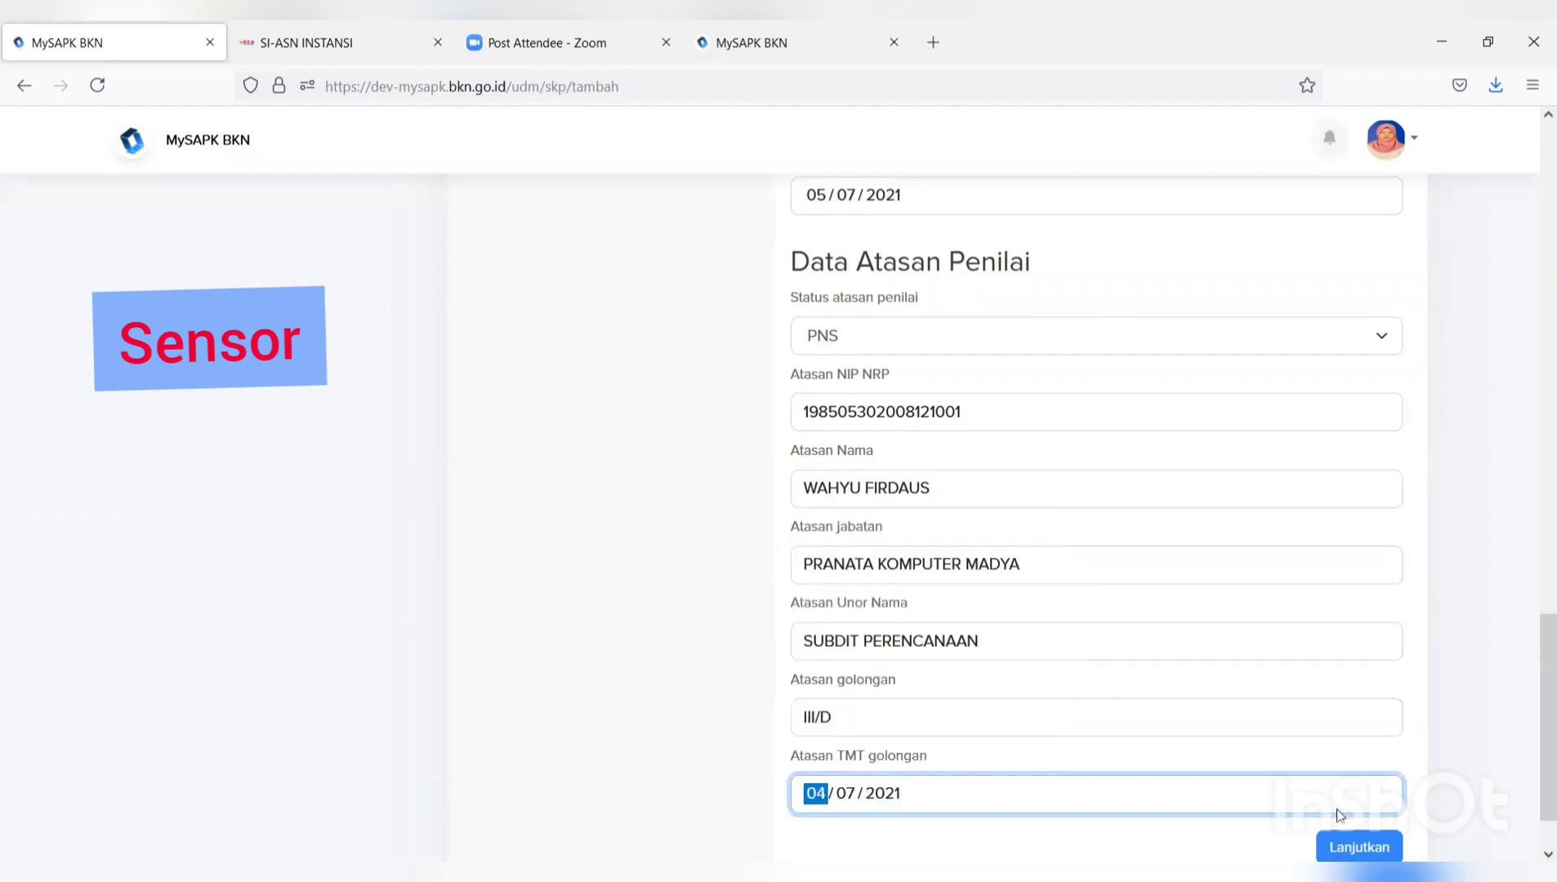
pyautogui.click(1372, 841)
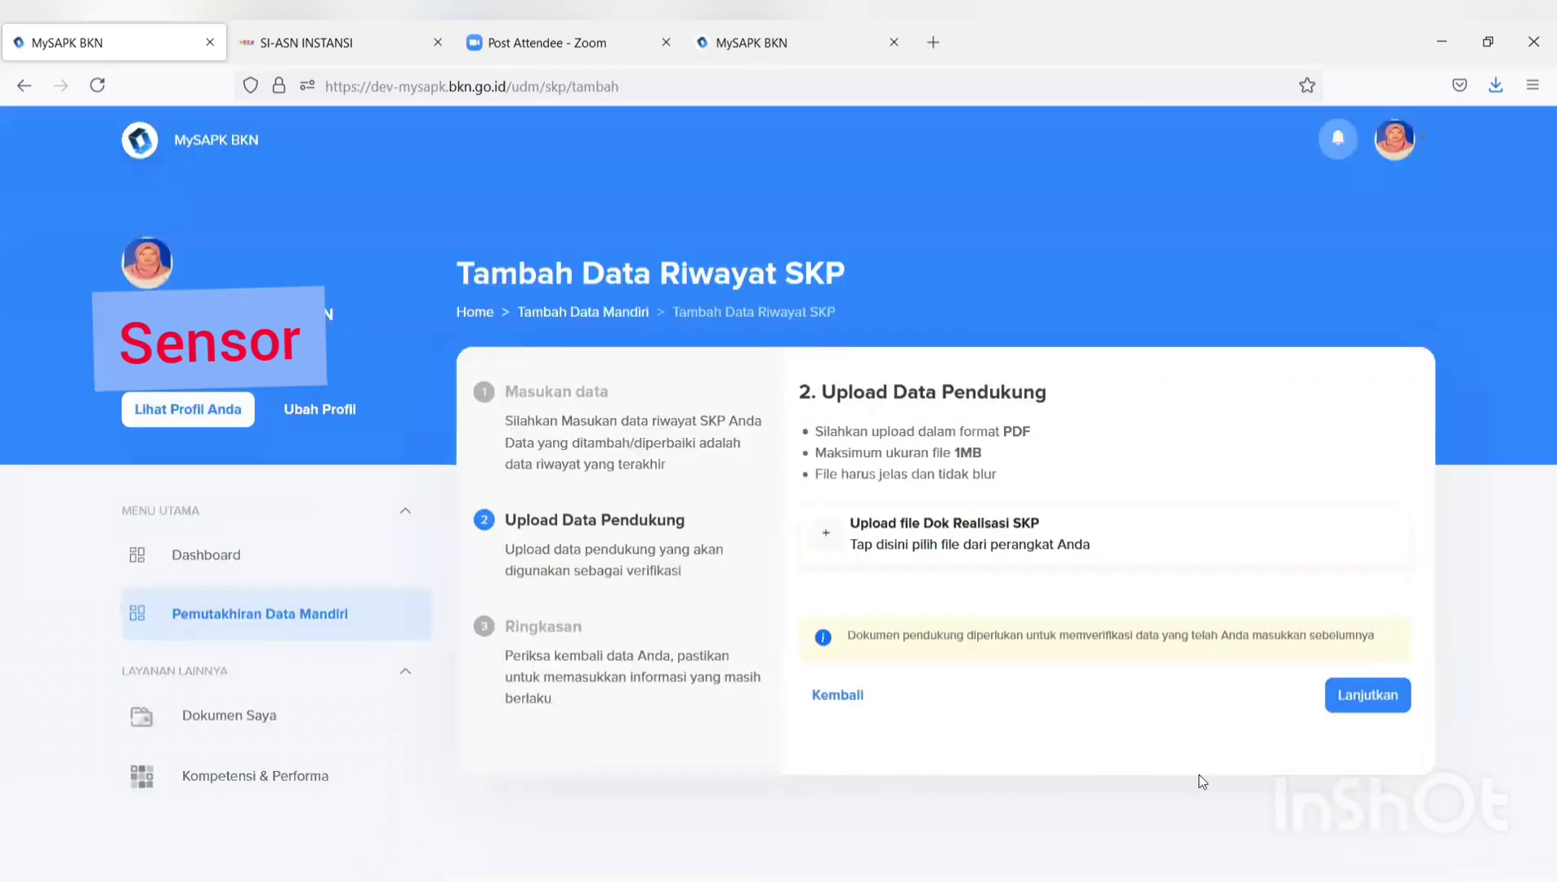
# Upload the FORMULIR TPB PDF as the SKP supporting document.
pyautogui.click(987, 547)
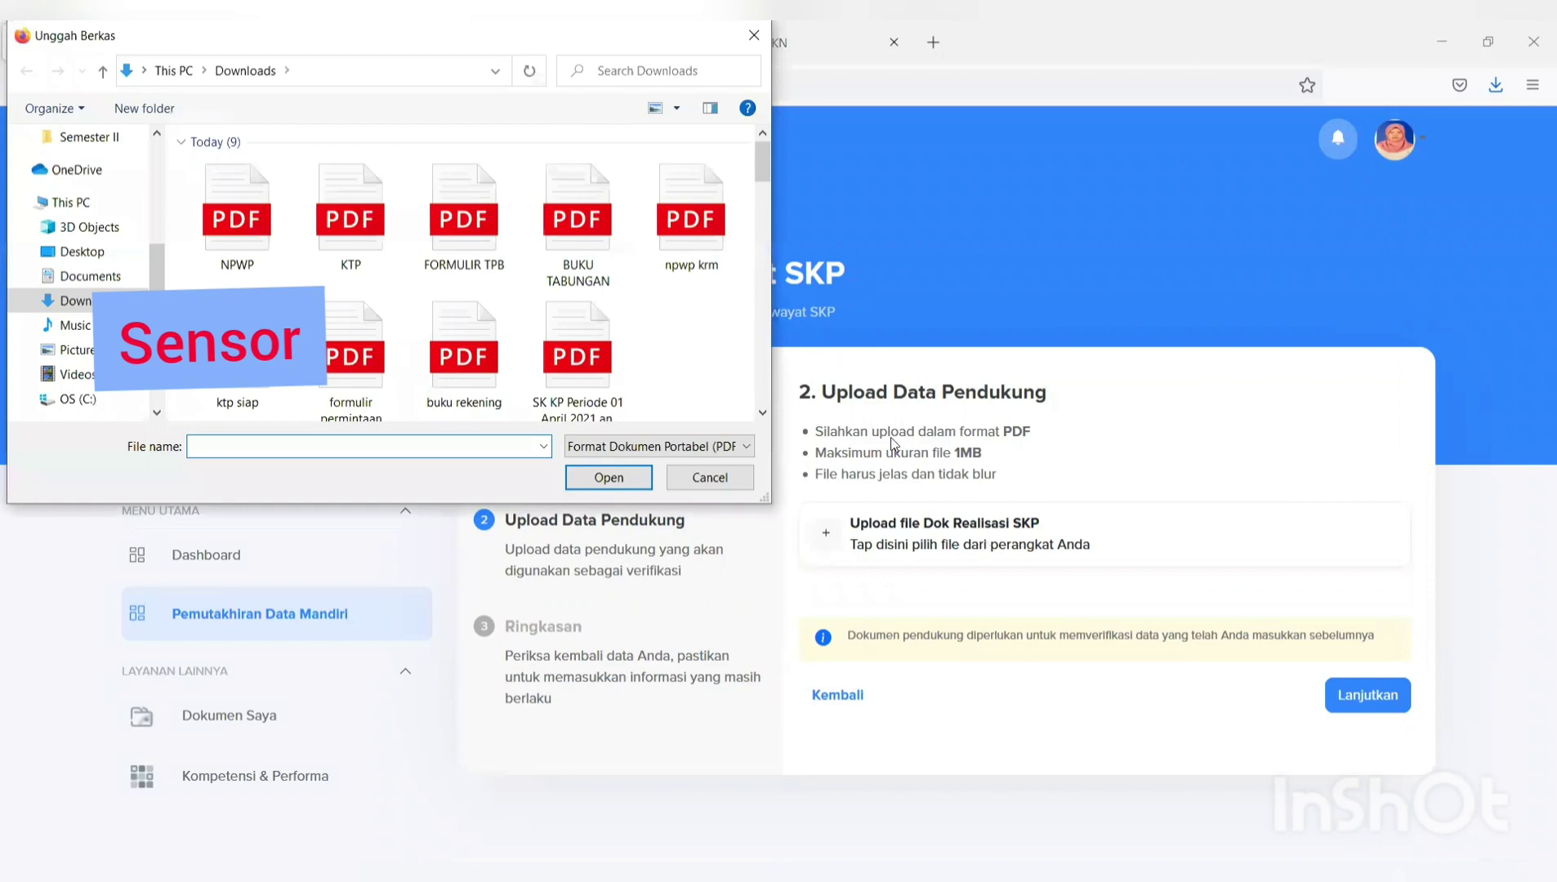
pyautogui.click(483, 255)
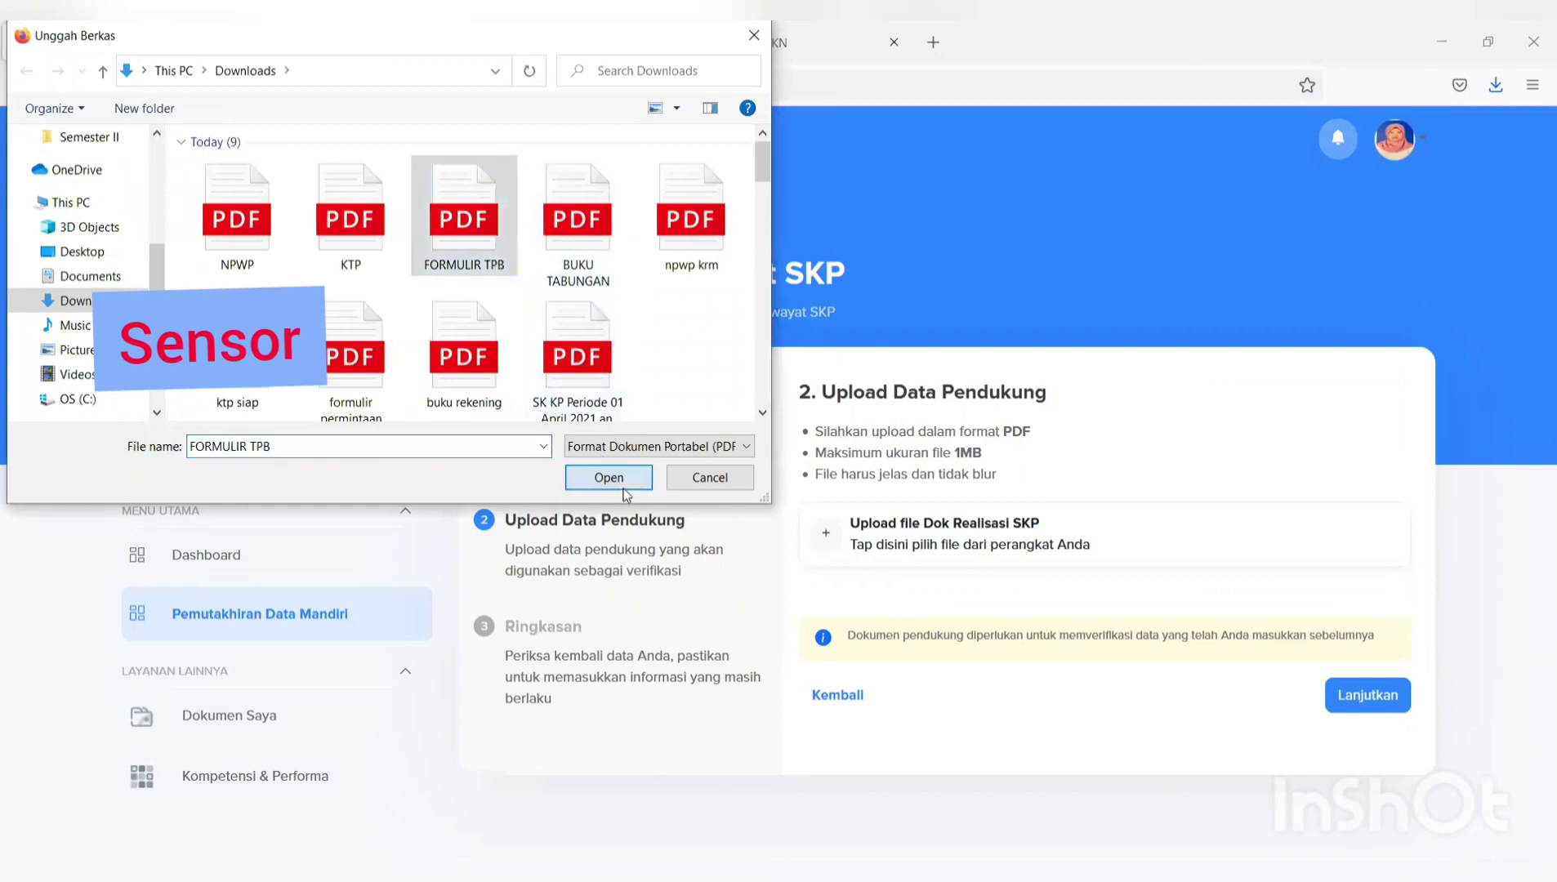
pyautogui.click(625, 488)
# Review the summary, tick the data-accuracy declaration and submit the SKP record with Kirim.
pyautogui.click(1367, 694)
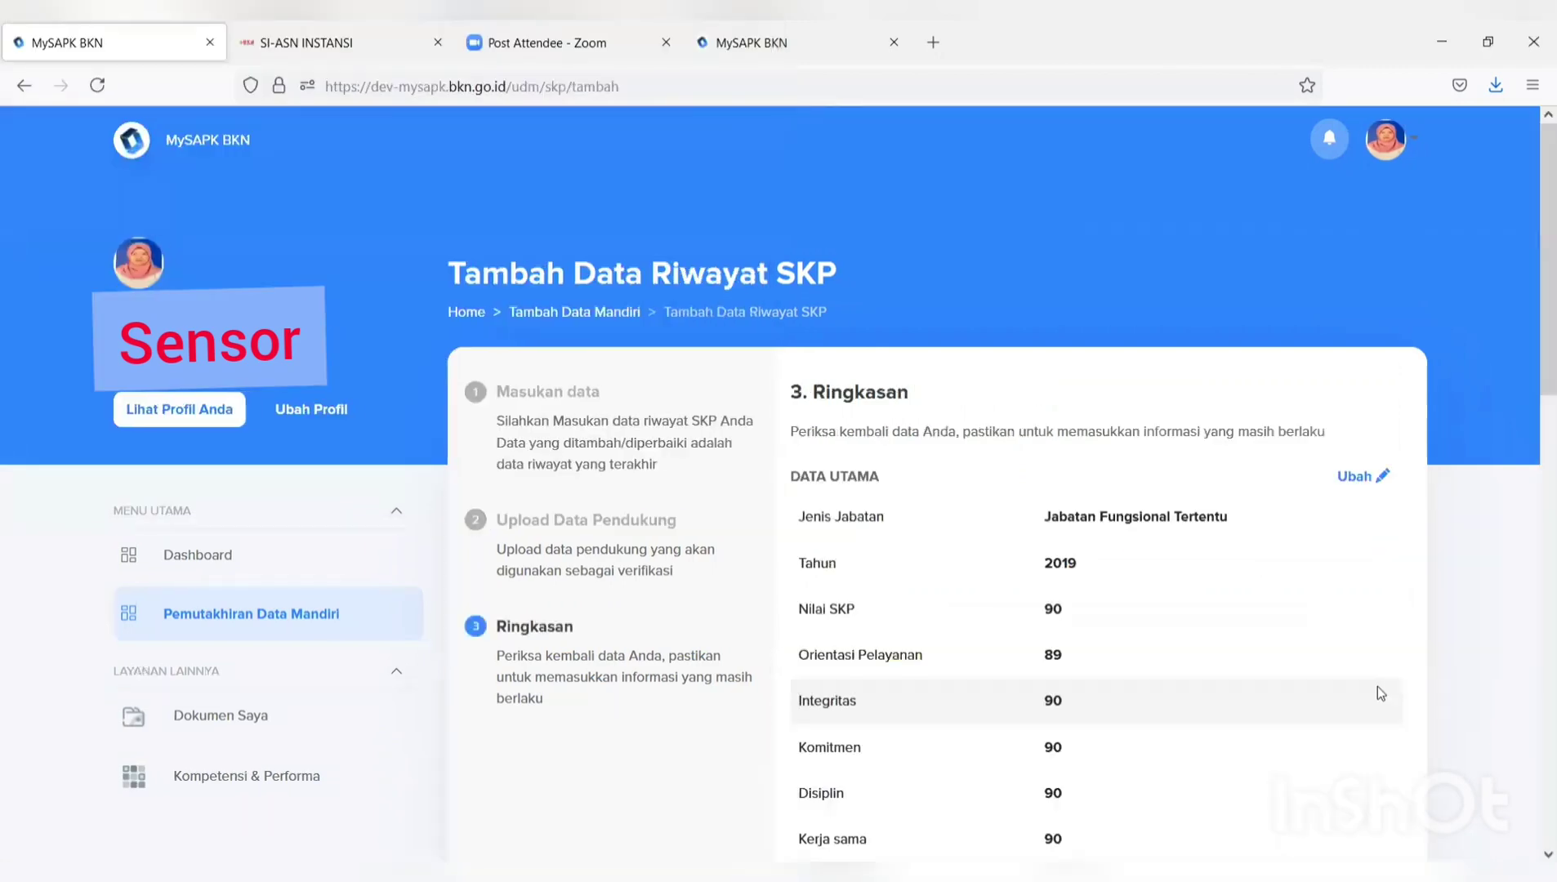
pyautogui.scroll(-5, 1377, 688)
pyautogui.scroll(-9, 1362, 677)
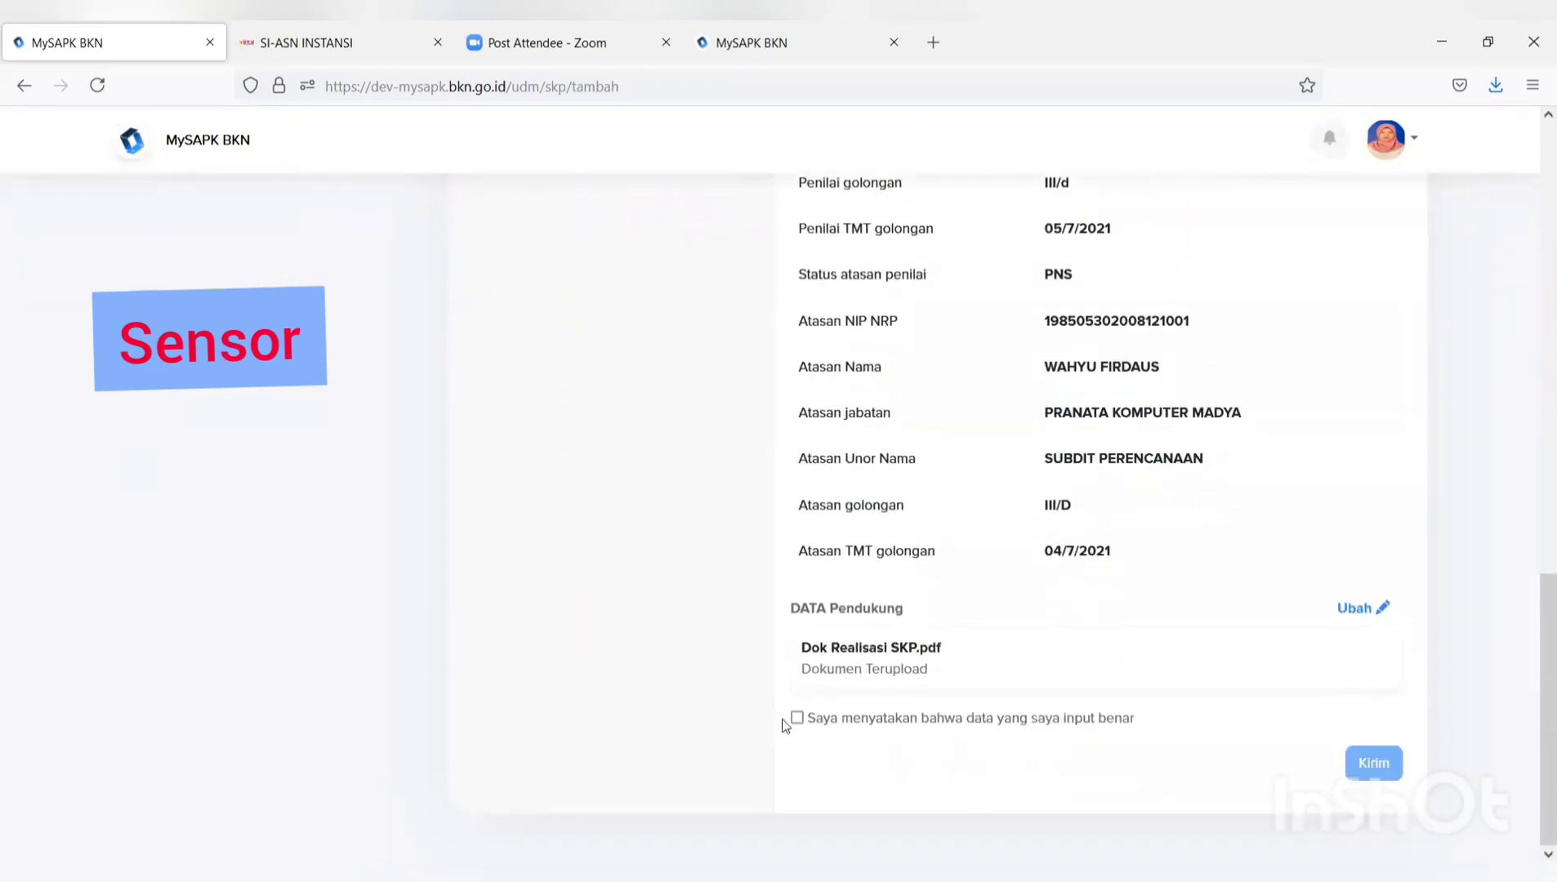
pyautogui.click(797, 718)
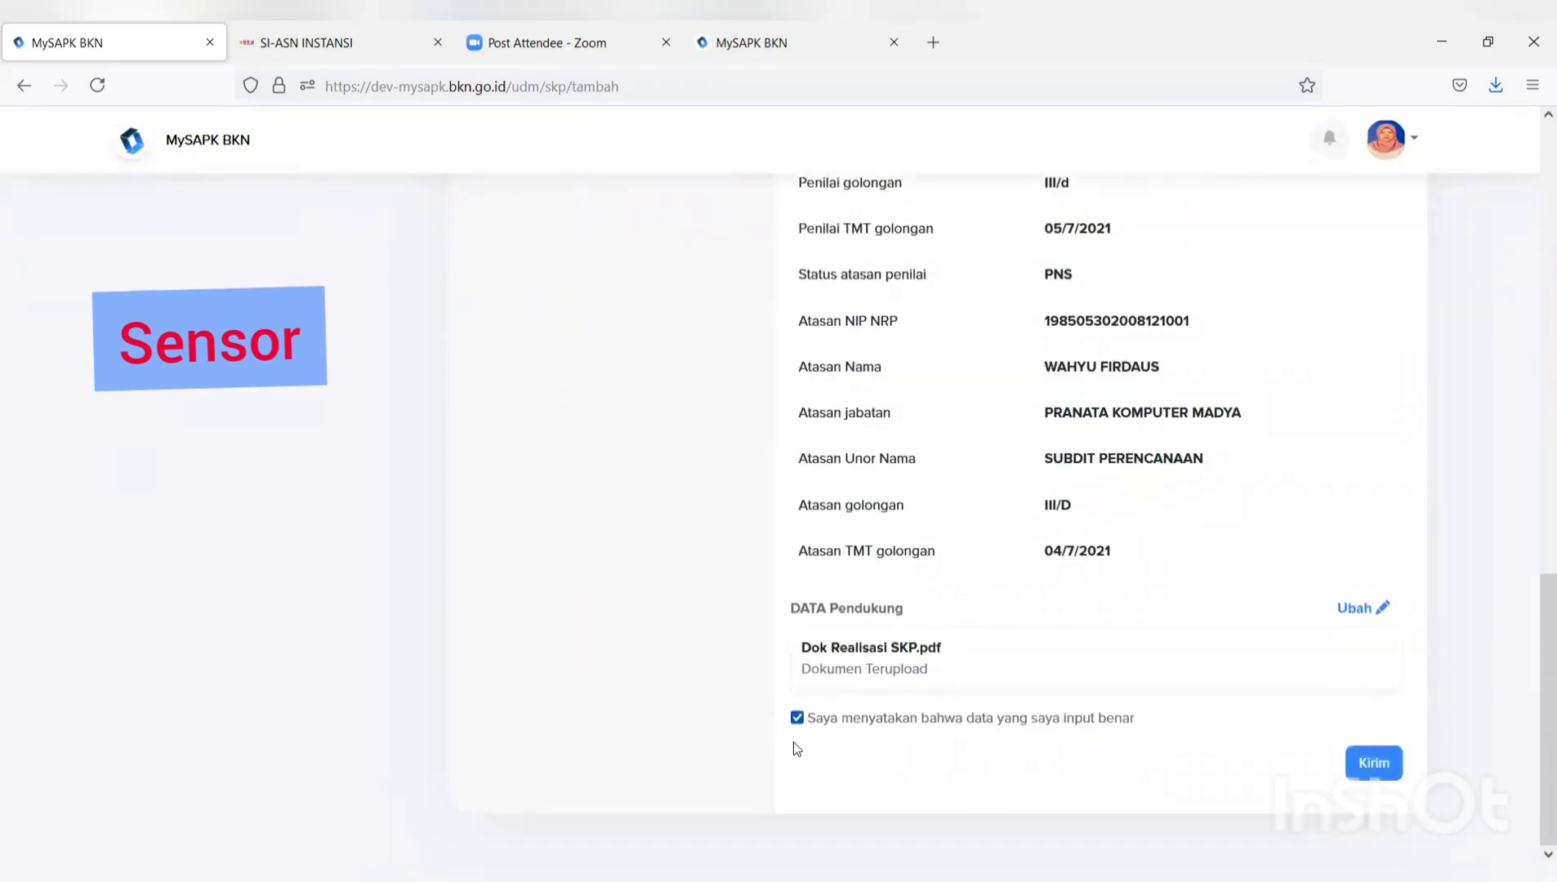
pyautogui.click(1390, 762)
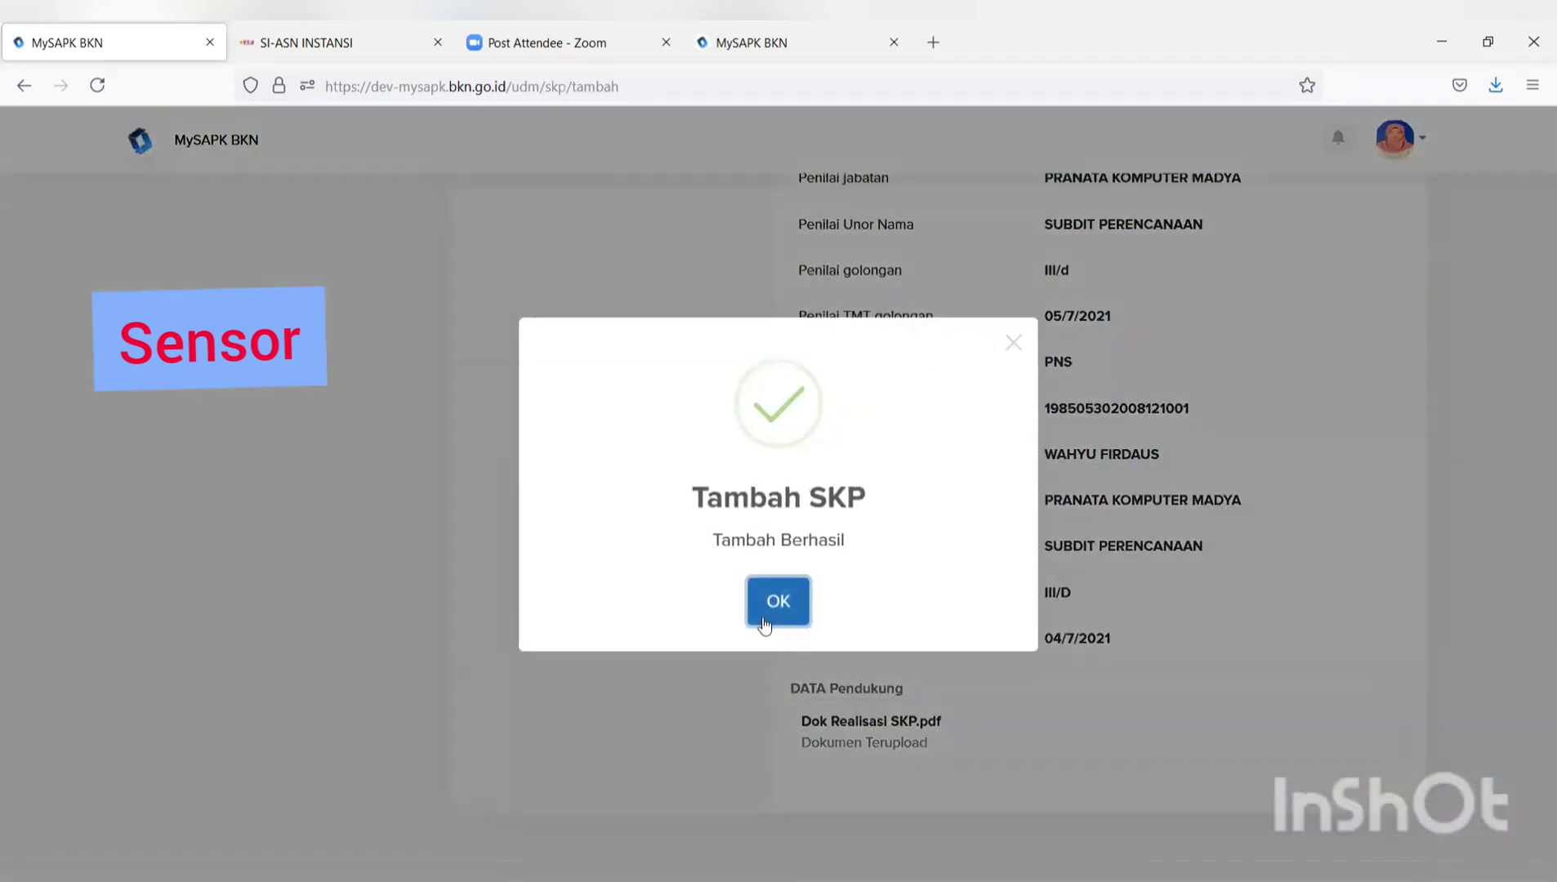
# Dismiss the success message and start editing the KARYA SATYA 10 TAHUN award in Riwayat Penghargaan.
pyautogui.click(771, 613)
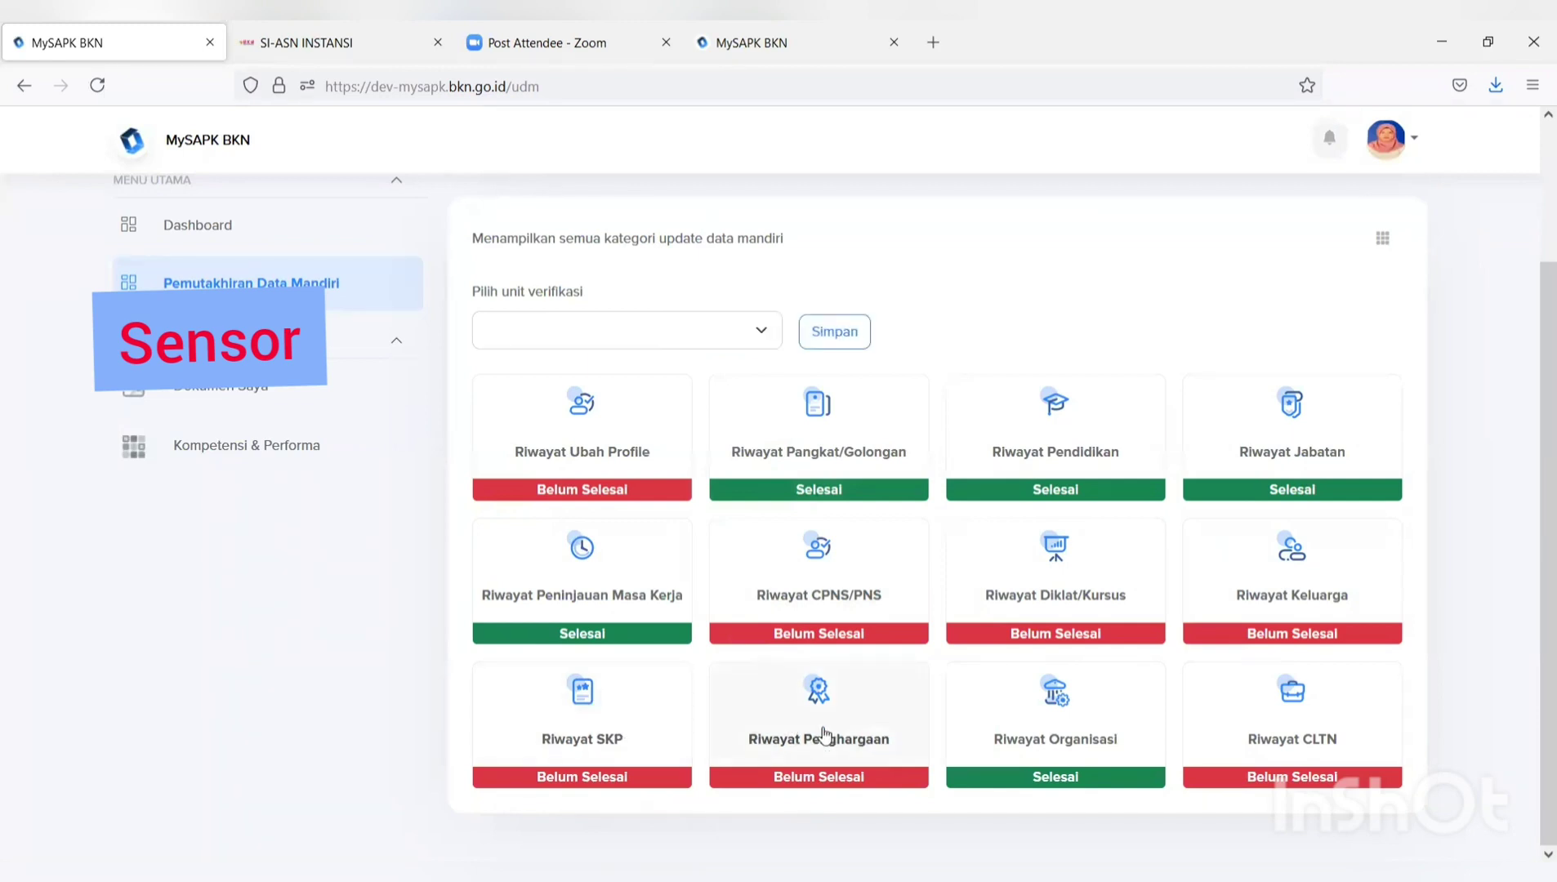
pyautogui.click(824, 733)
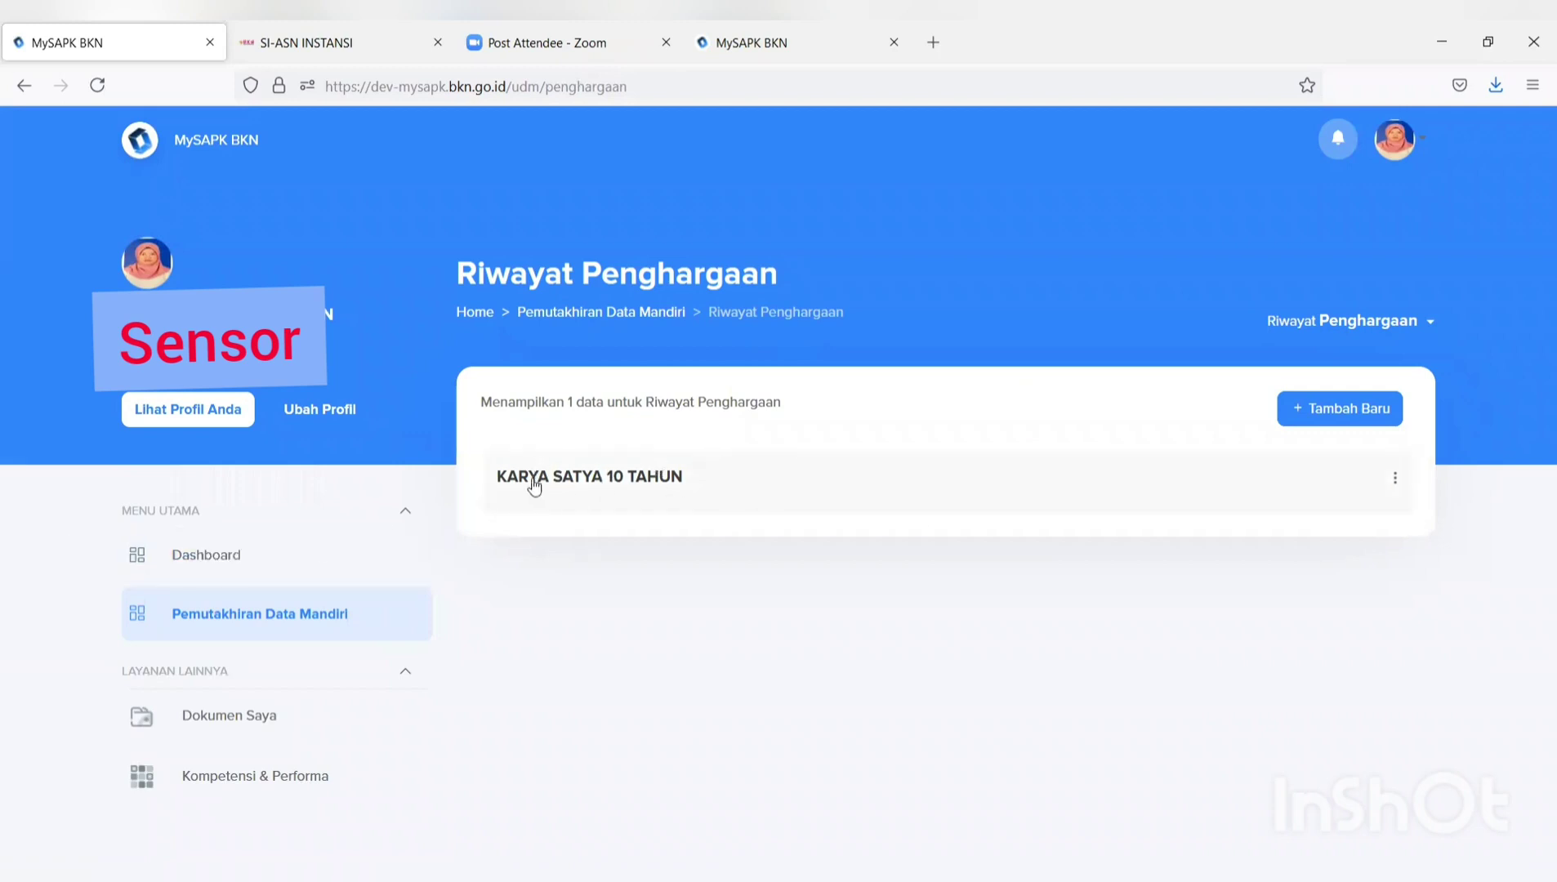
pyautogui.click(1395, 478)
pyautogui.click(1413, 529)
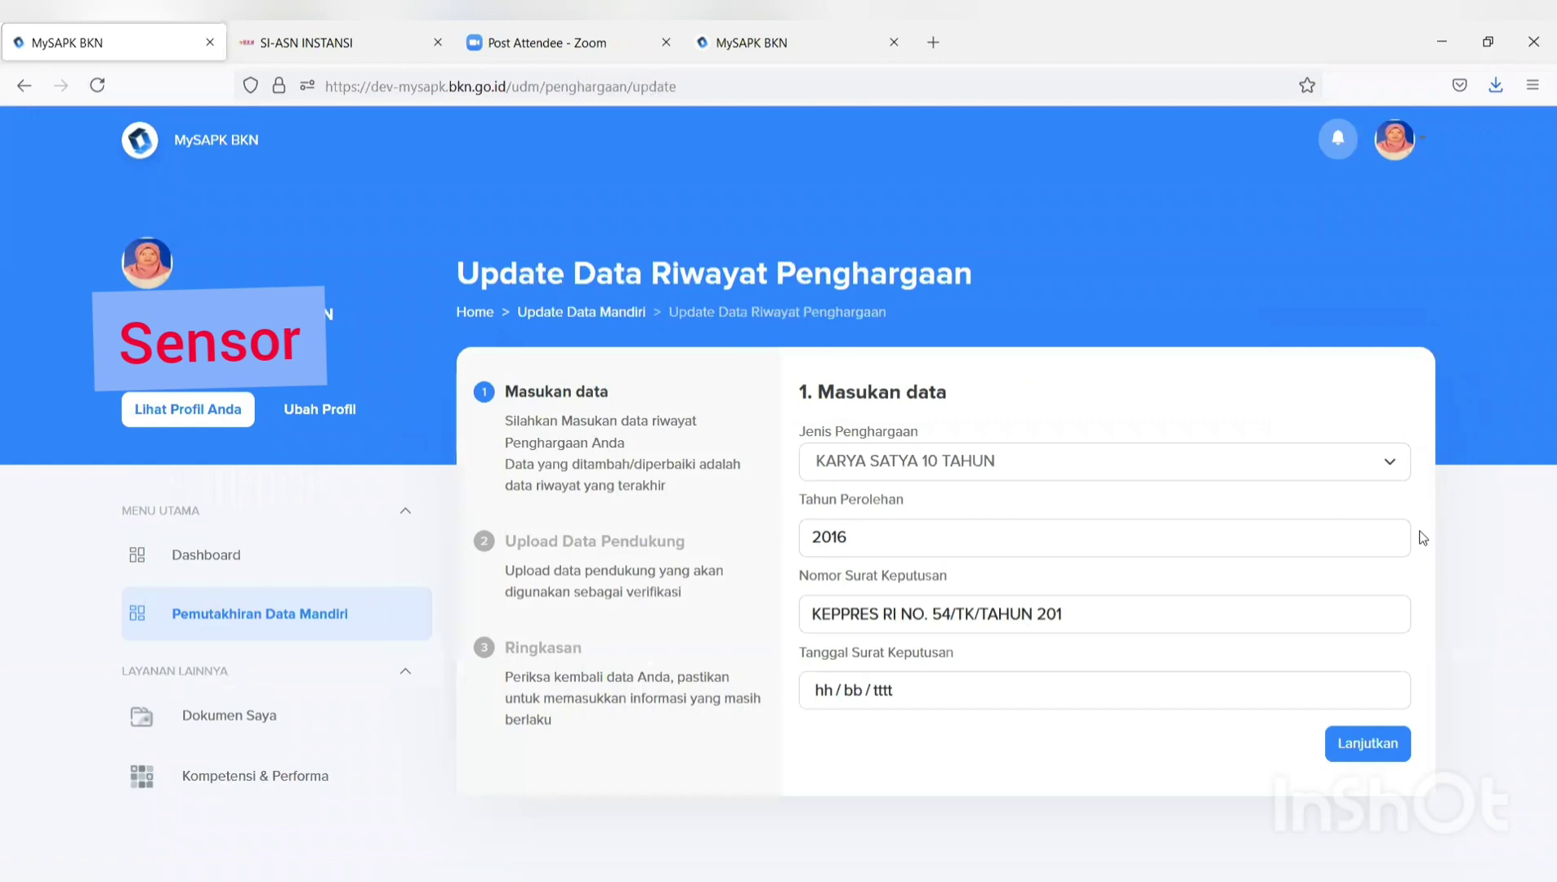
# Set the award decree date to 06/07/2021 and continue to the upload step.
pyautogui.click(1197, 688)
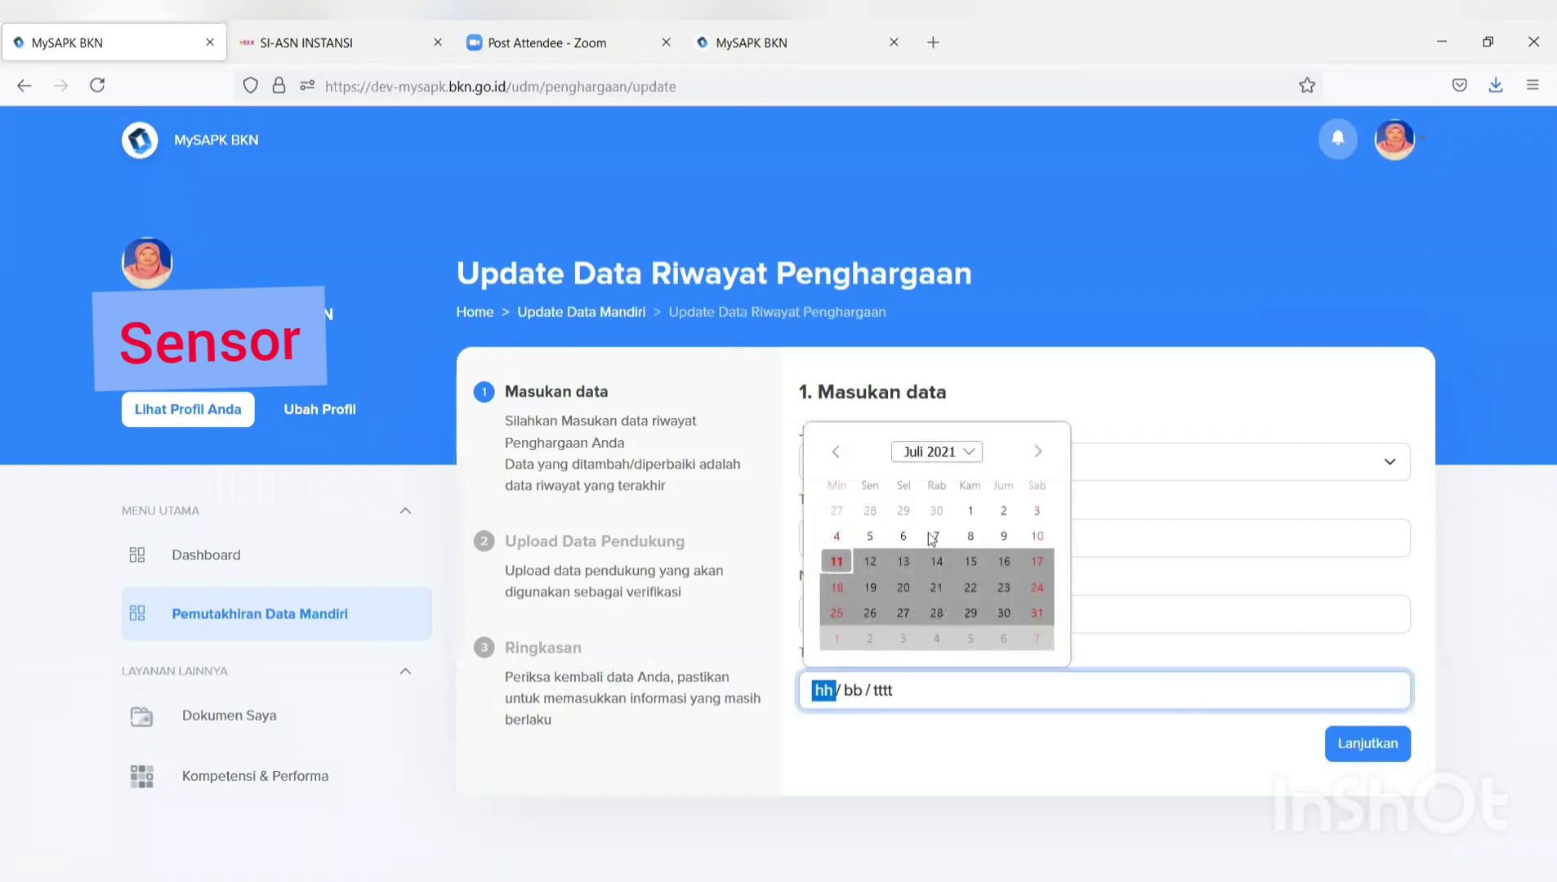
pyautogui.click(903, 536)
pyautogui.click(1368, 745)
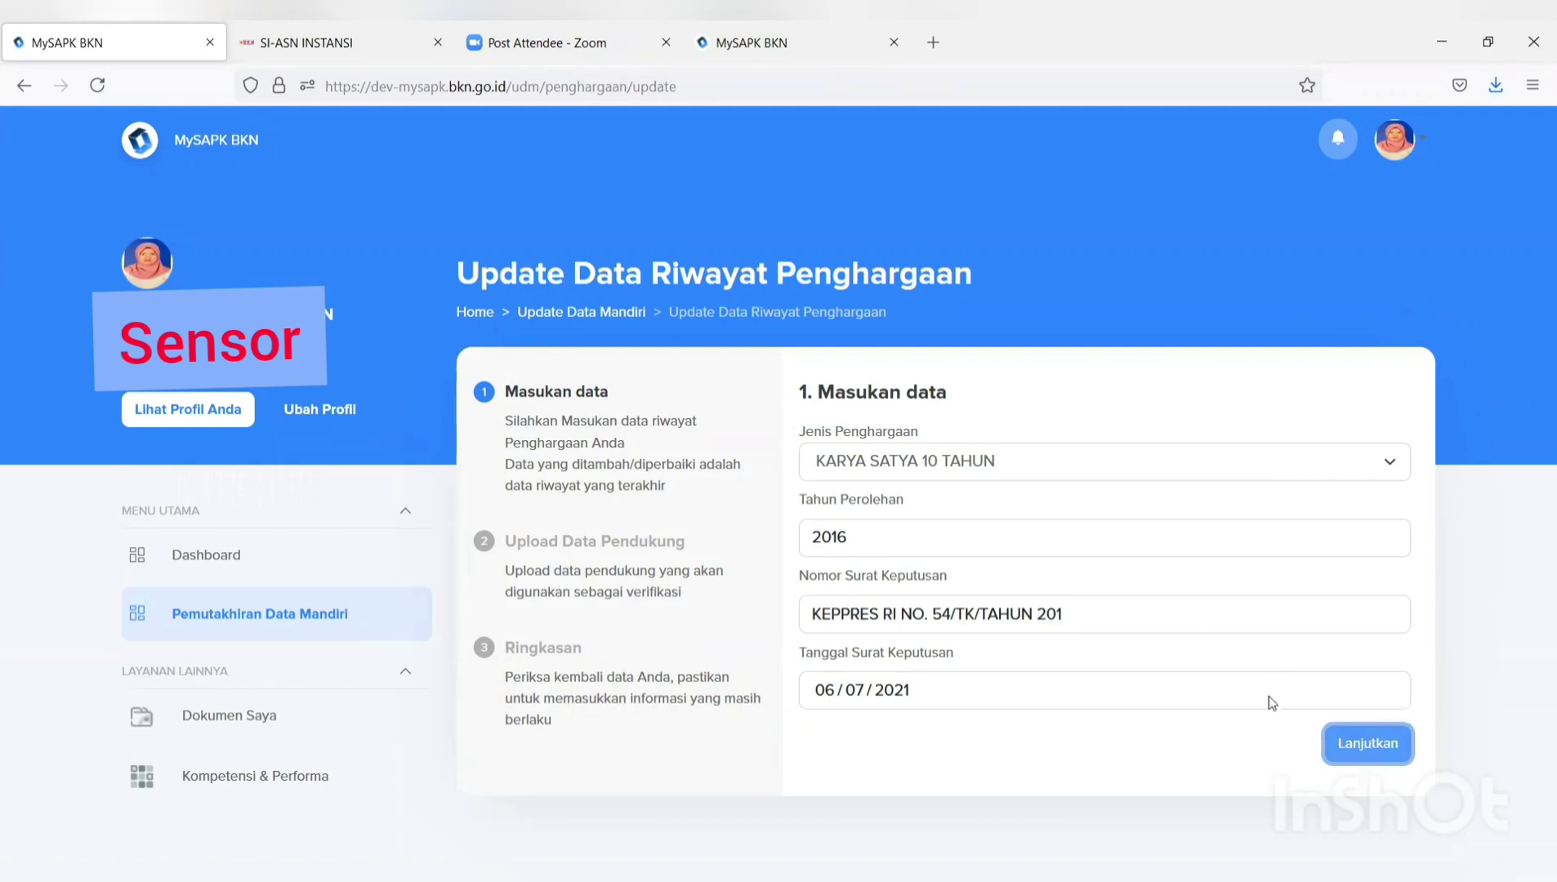
pyautogui.click(1356, 745)
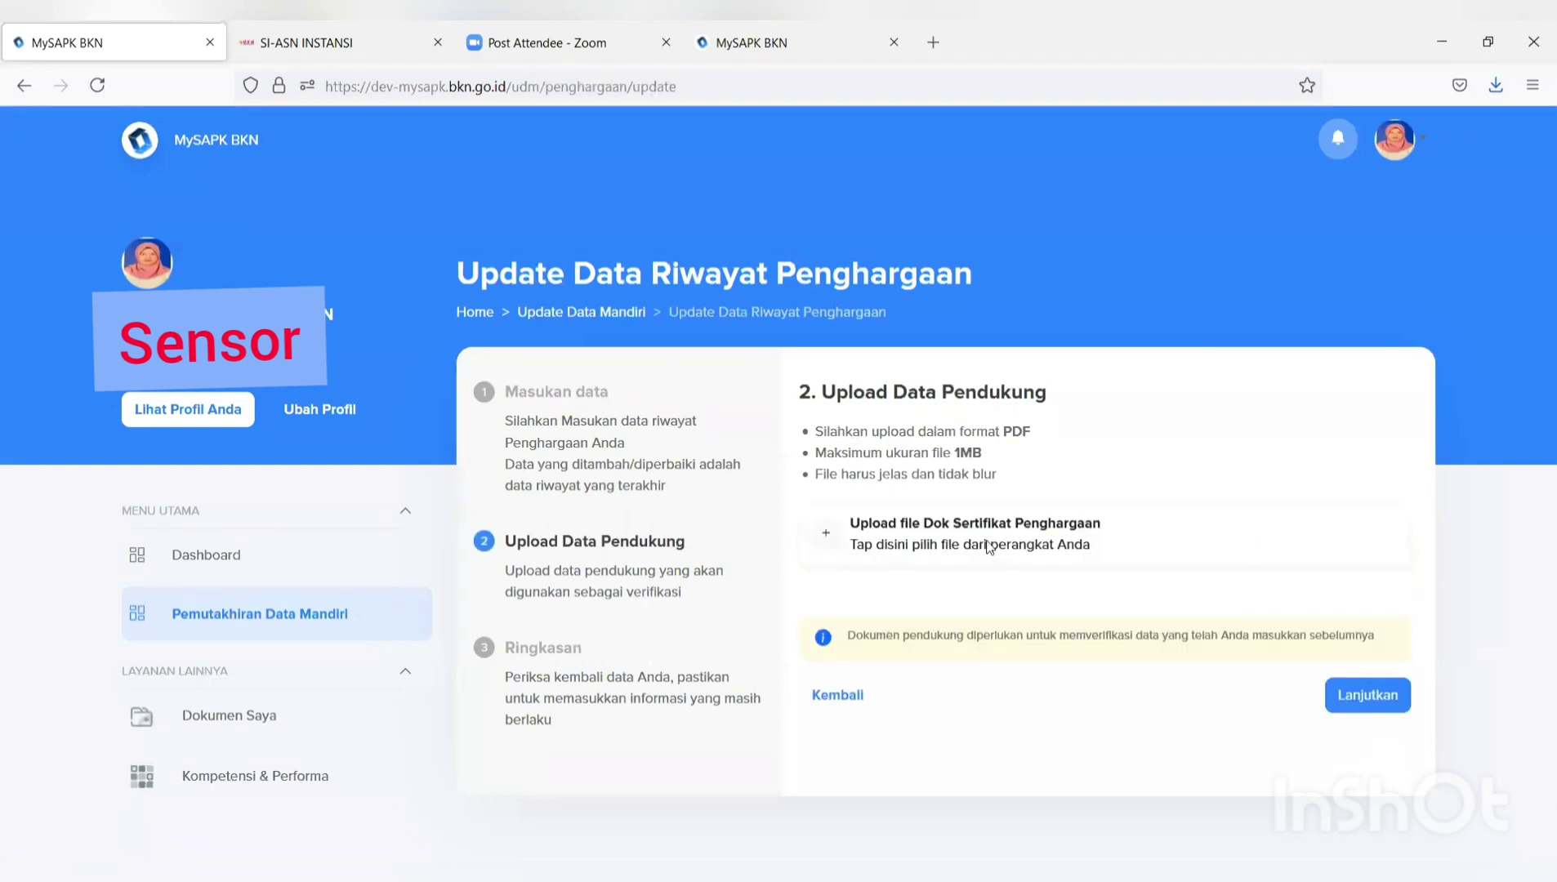
# Upload the FORMULIR TPB PDF as the award certificate and continue to the summary.
pyautogui.click(988, 546)
pyautogui.click(463, 219)
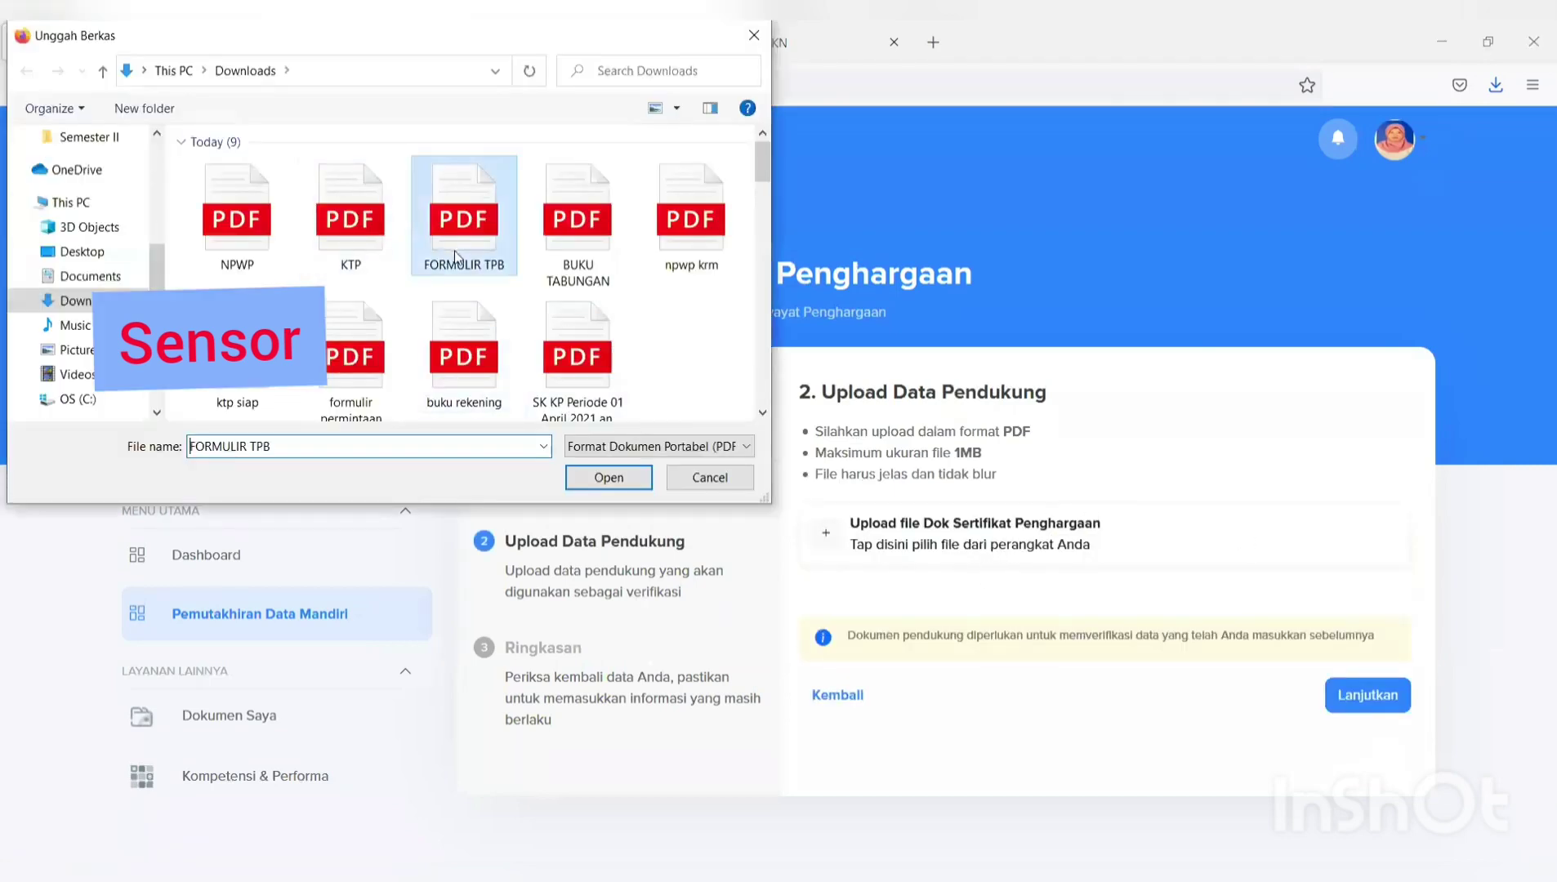
pyautogui.click(609, 478)
pyautogui.click(1352, 691)
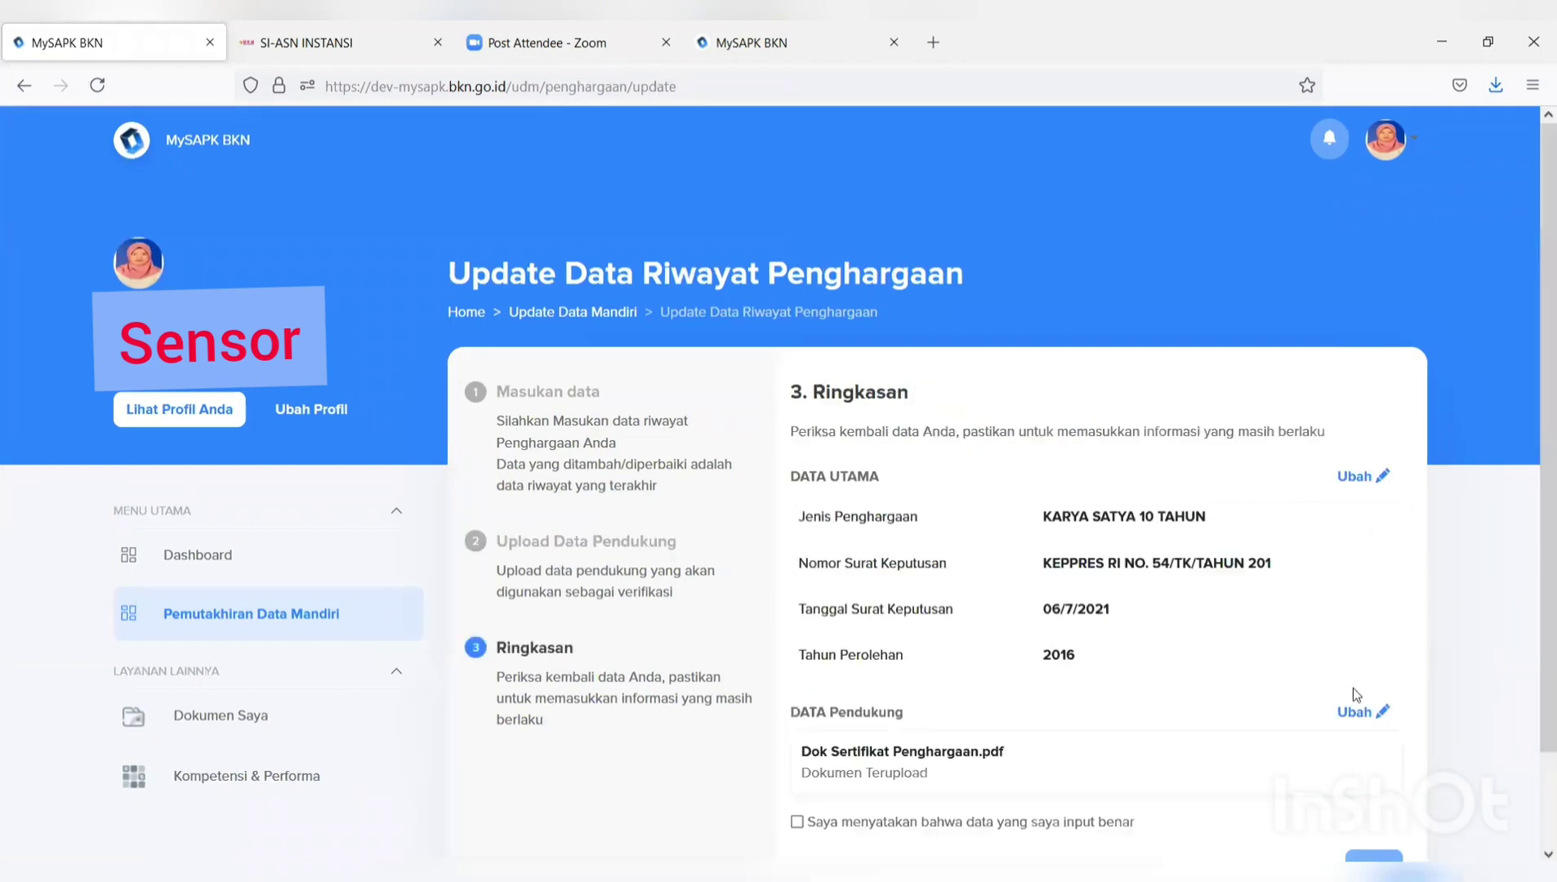
# Tick the declaration, submit the award update with Kirim and dismiss the confirmation.
pyautogui.scroll(-1, 1352, 686)
pyautogui.scroll(-1, 1353, 691)
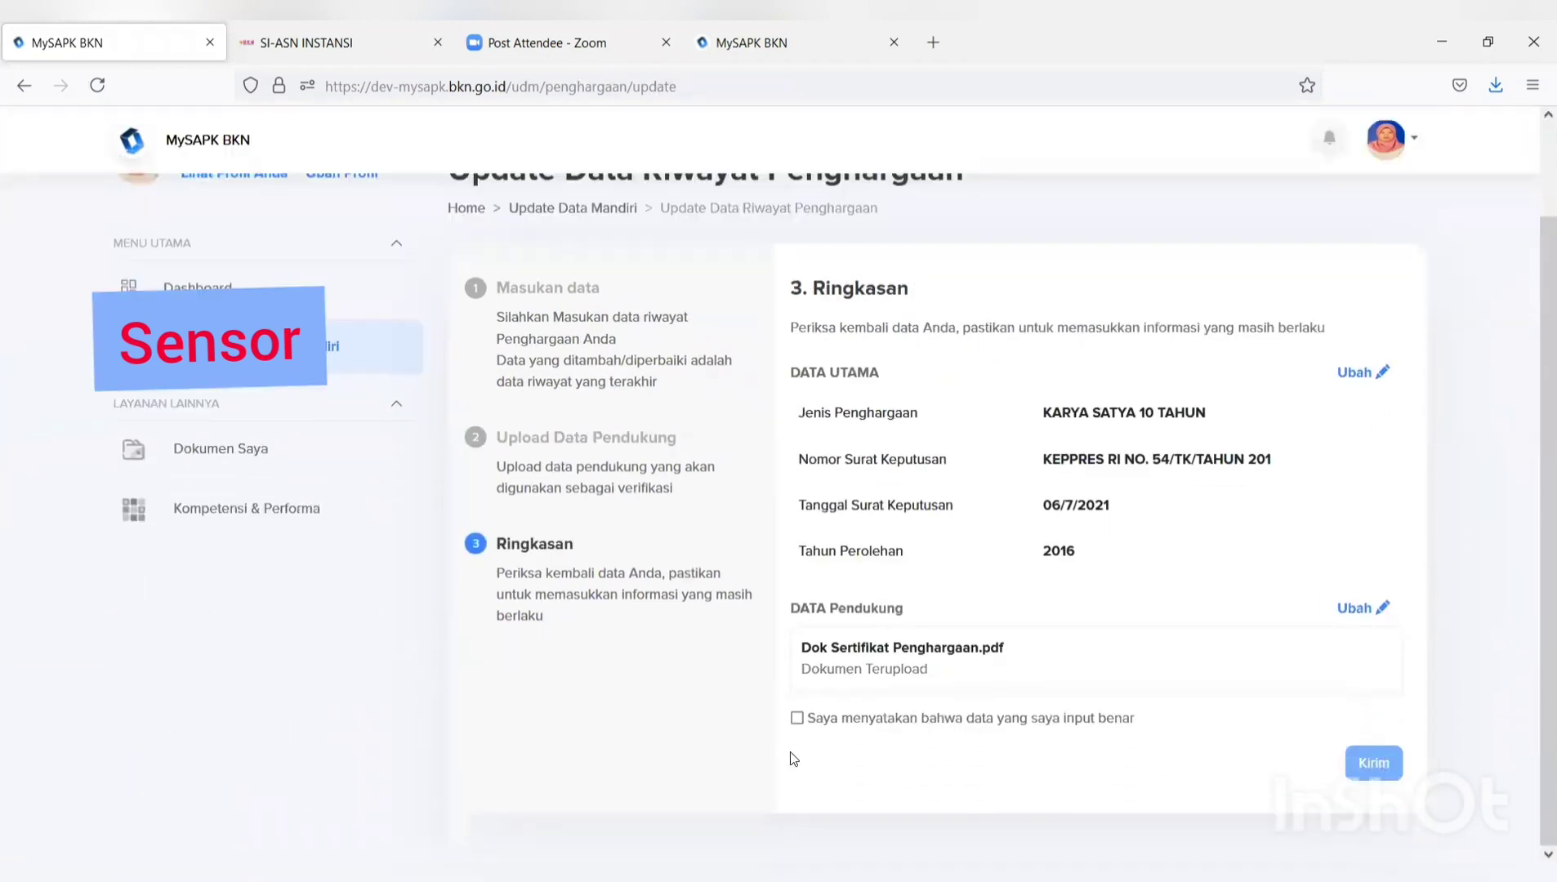
pyautogui.click(799, 717)
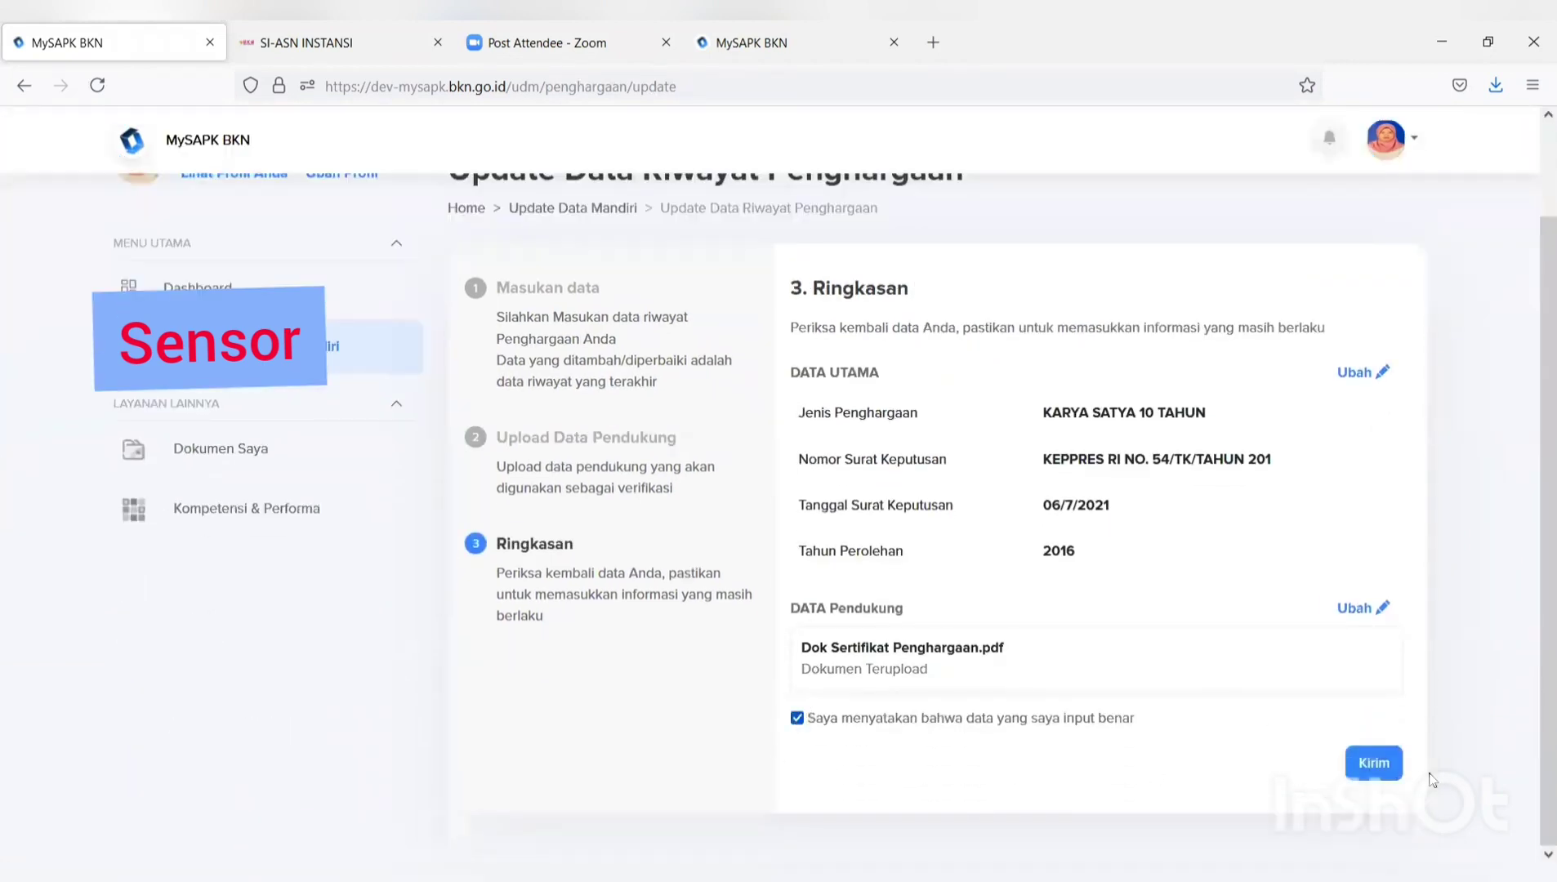
pyautogui.click(1366, 764)
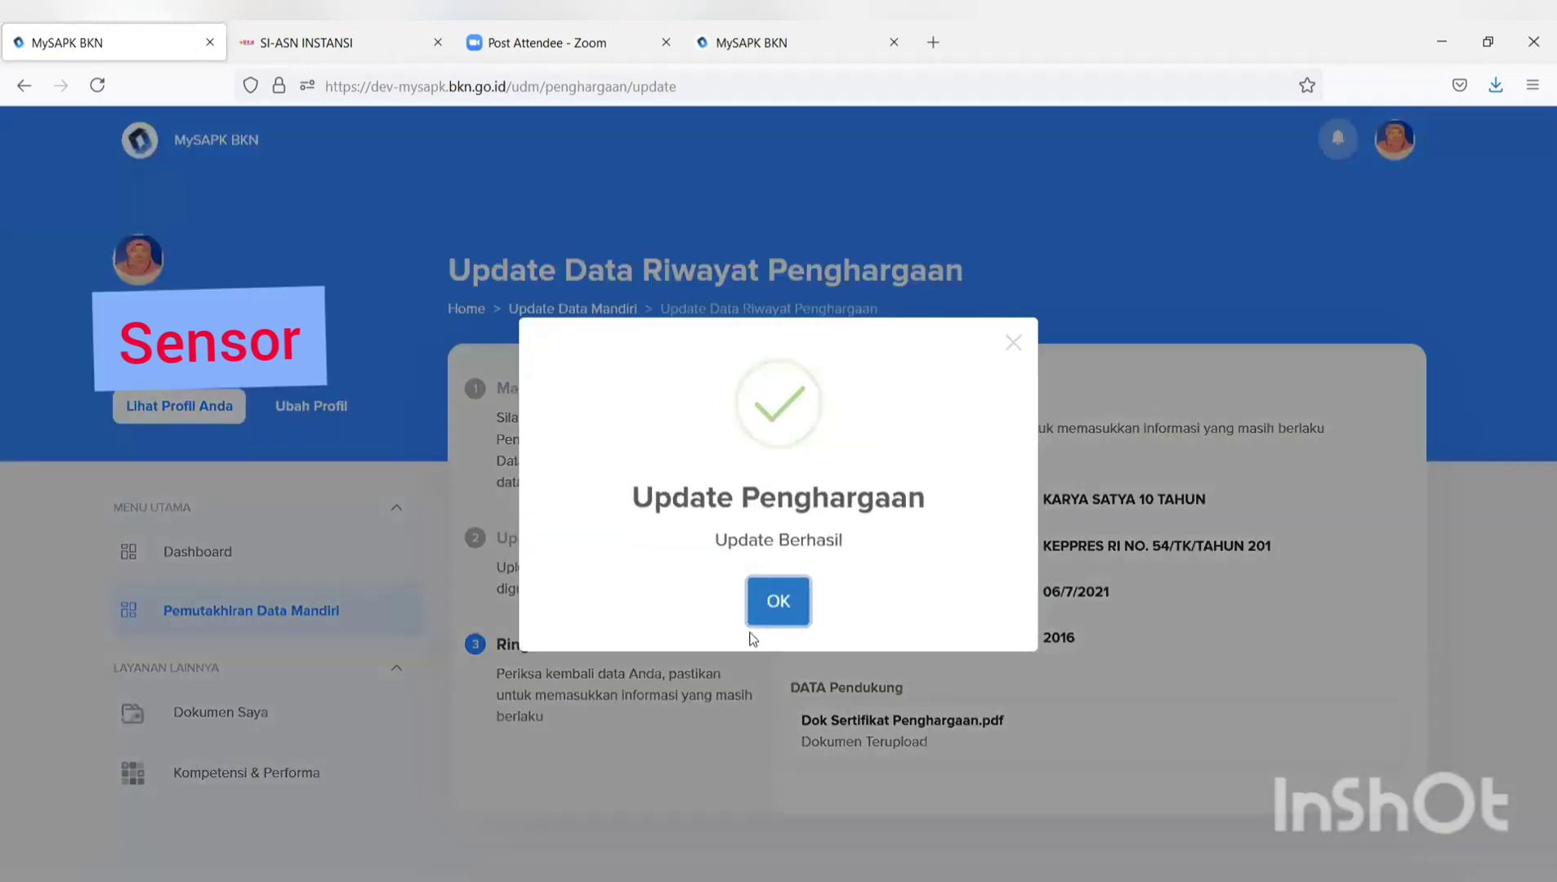
pyautogui.click(768, 611)
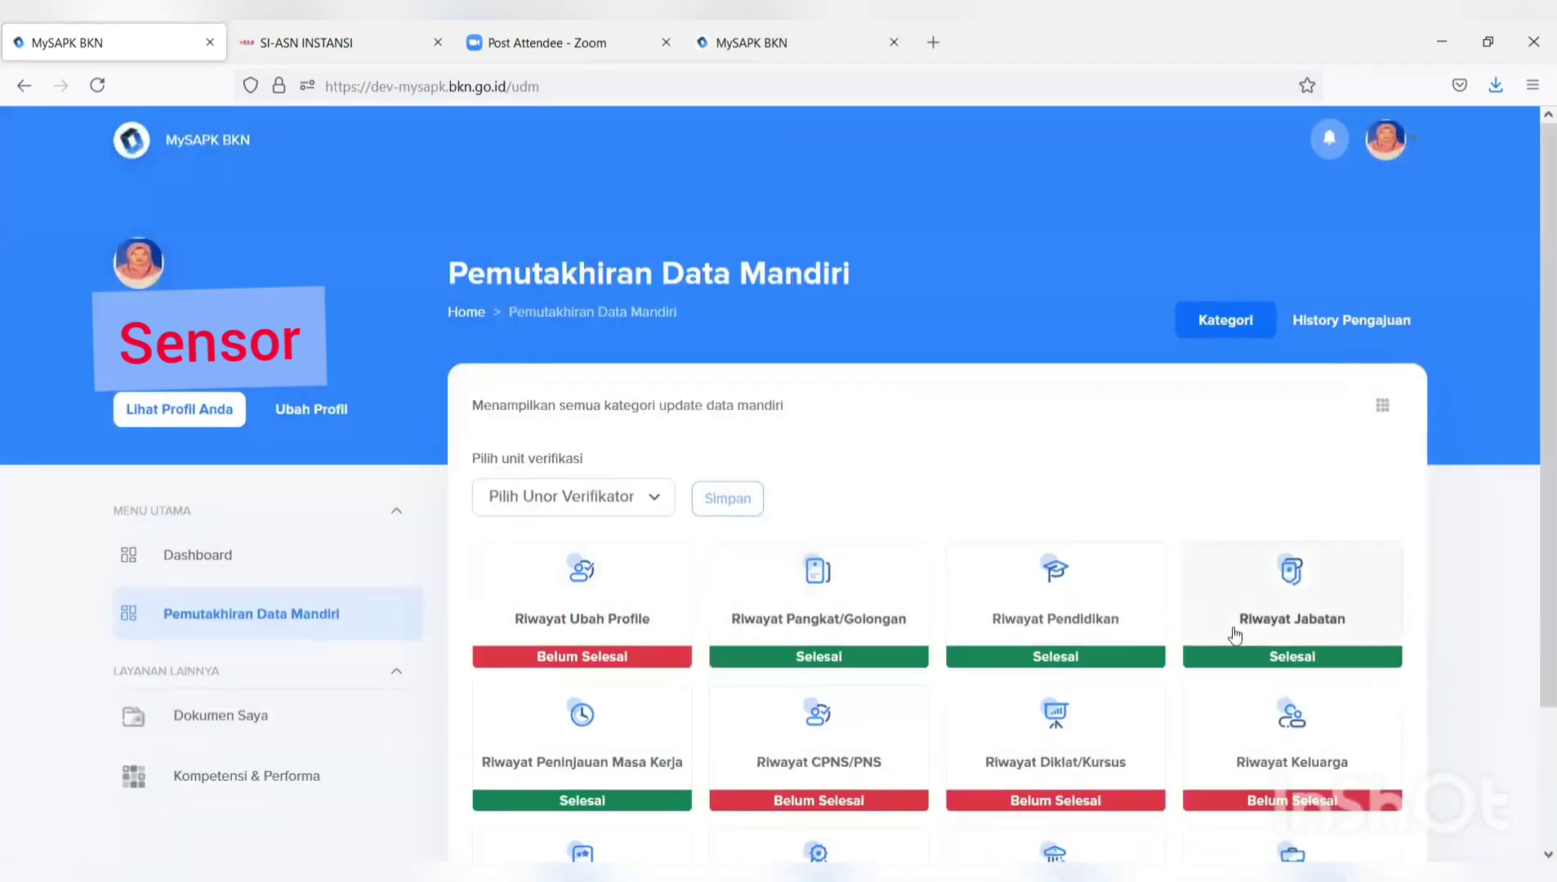
pyautogui.scroll(-2, 1239, 636)
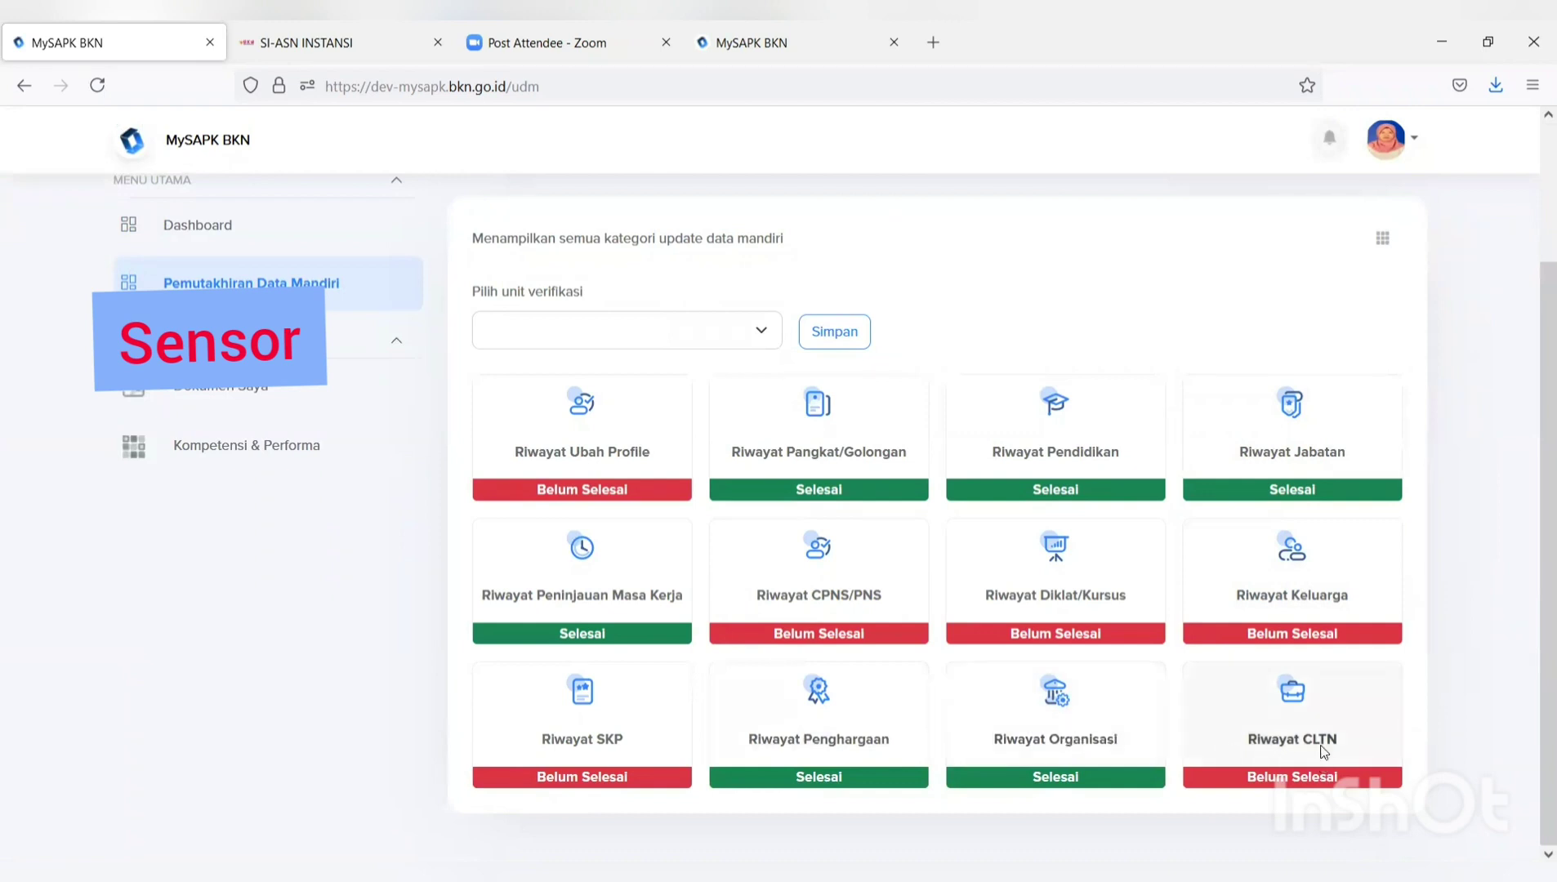
# Edit the 7-11-2021 entry in Riwayat CLTN and set its type to Penetapan CLTN.
pyautogui.click(1323, 751)
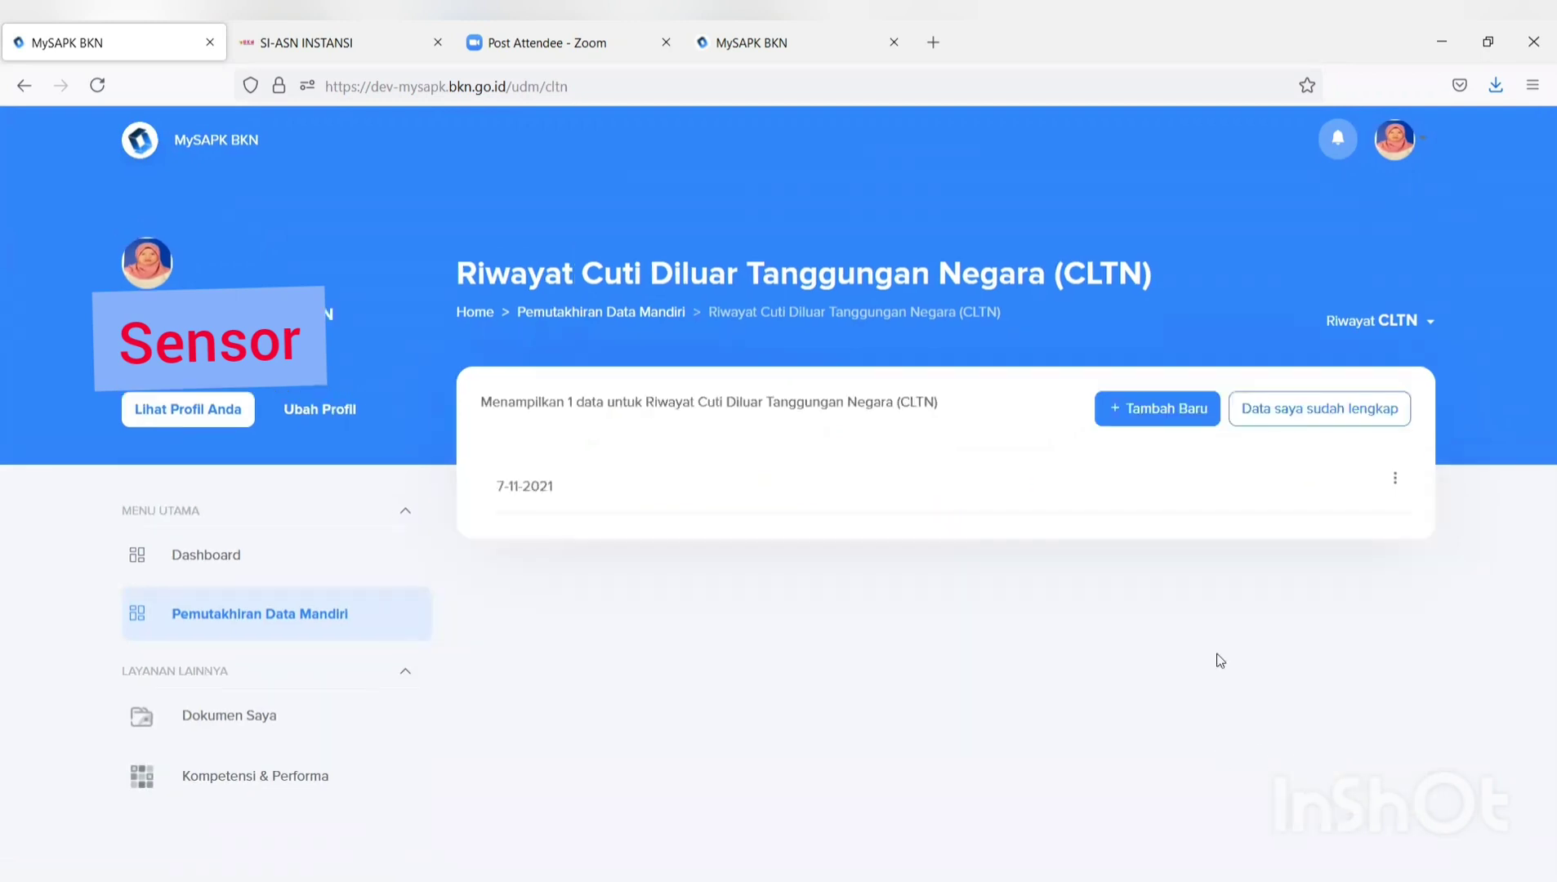
pyautogui.click(1394, 478)
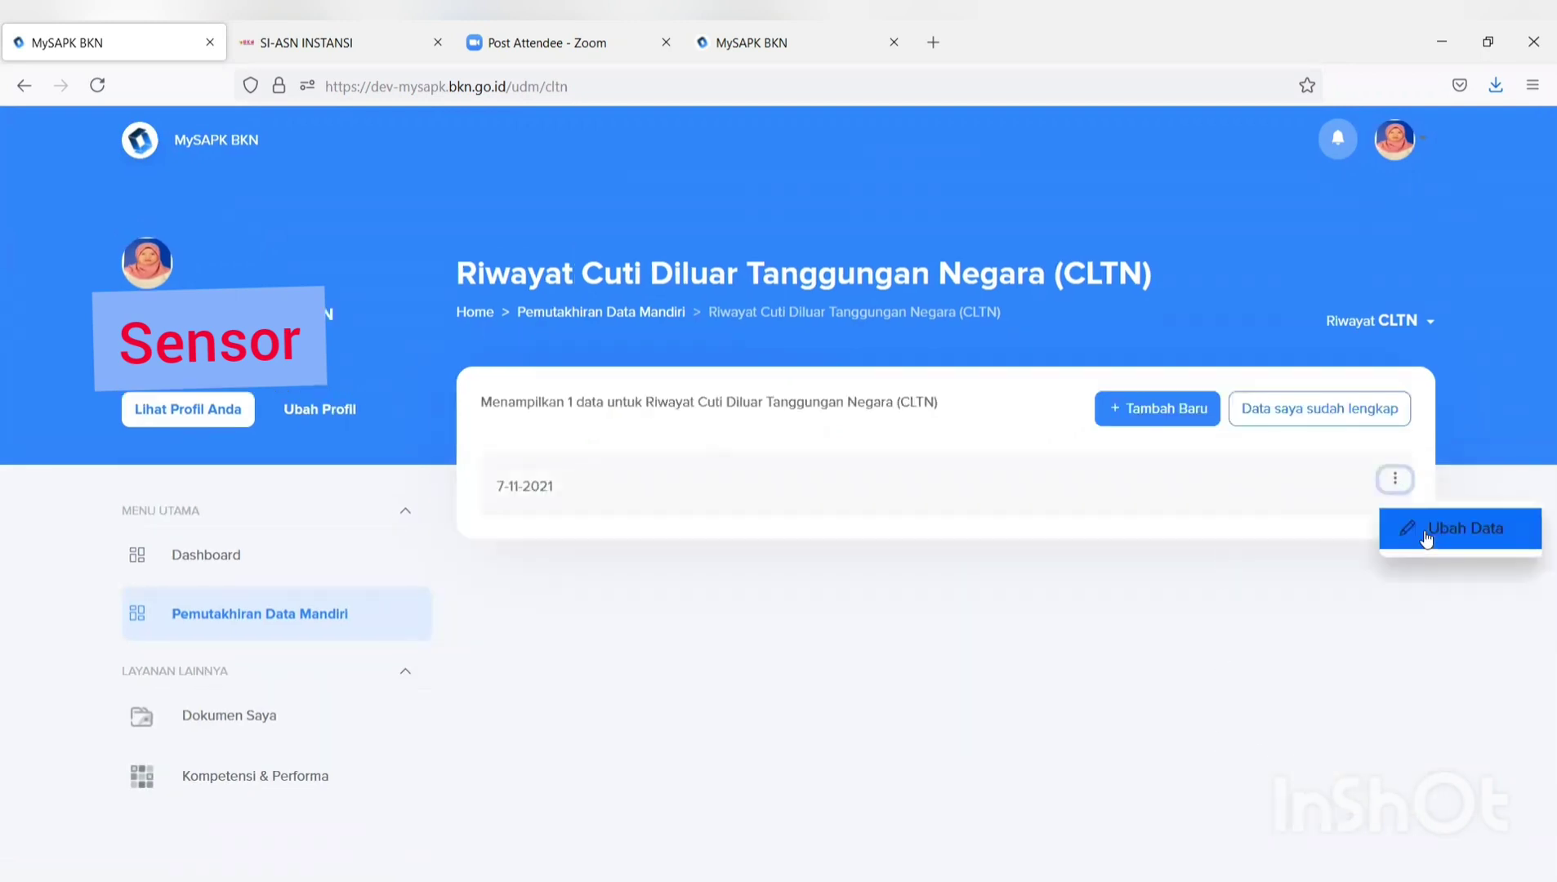
pyautogui.click(1425, 538)
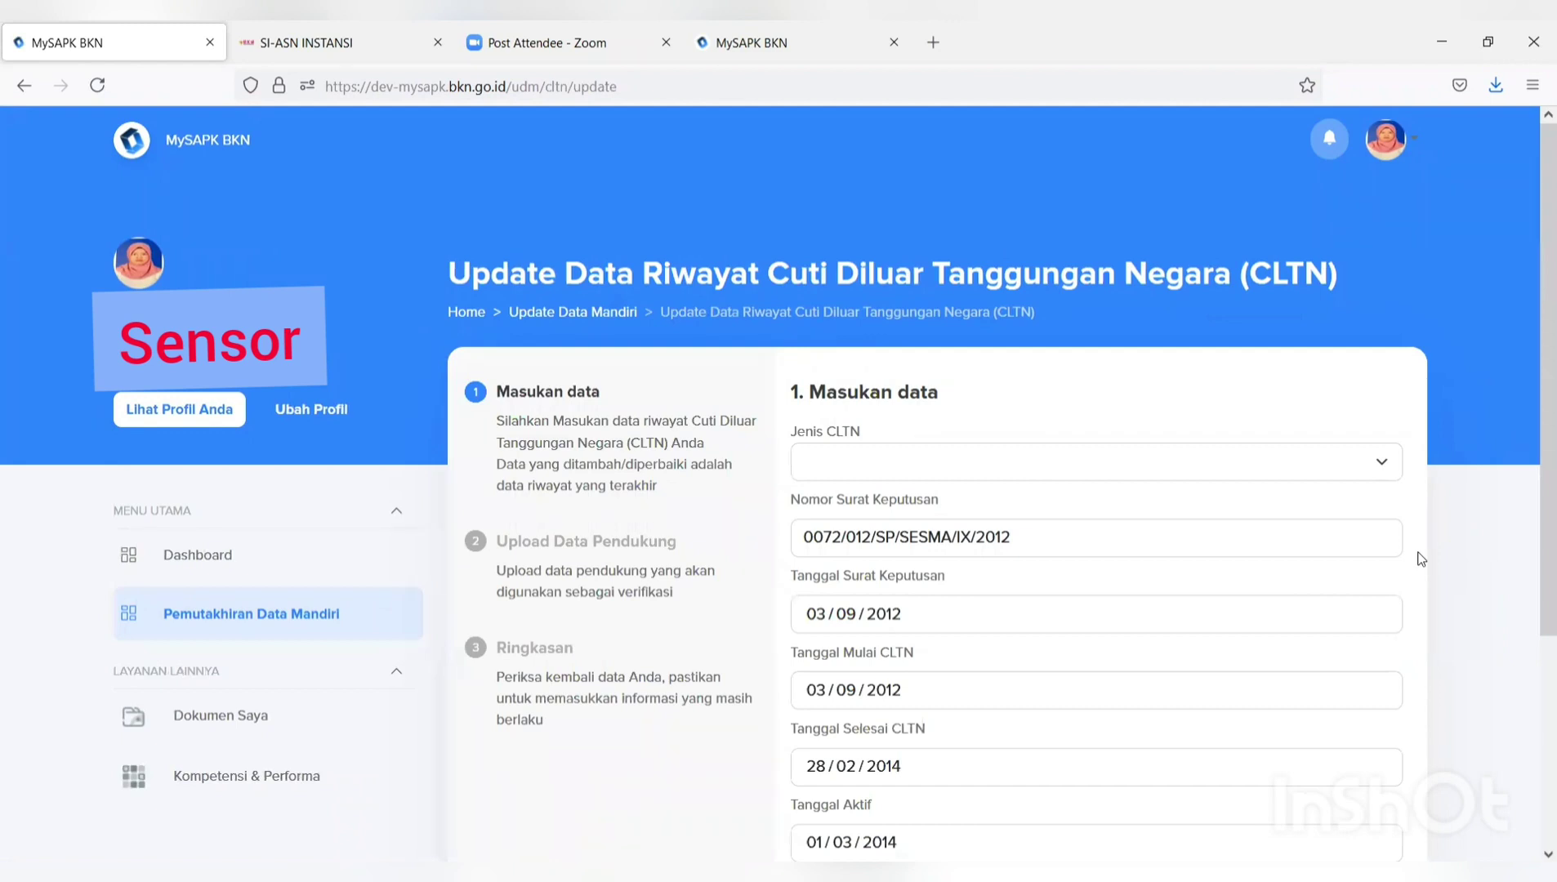
pyautogui.click(1347, 474)
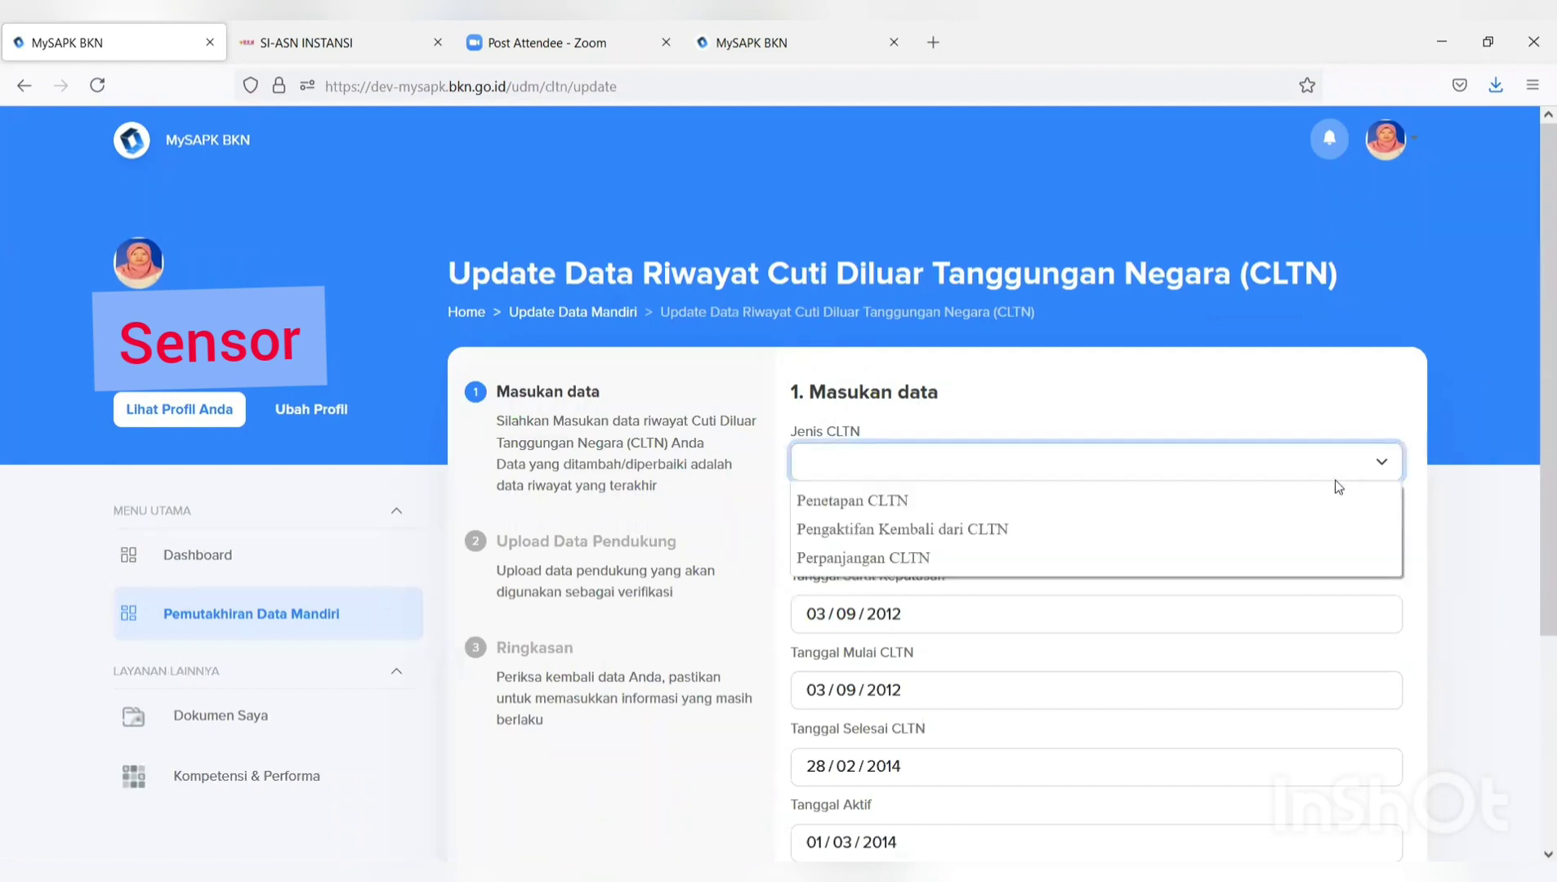
pyautogui.click(1287, 517)
# Enter Pertimbangan Teknis BKN number 99 with date 04/07/2021 and proceed with Lanjutkan.
pyautogui.scroll(-4, 1291, 535)
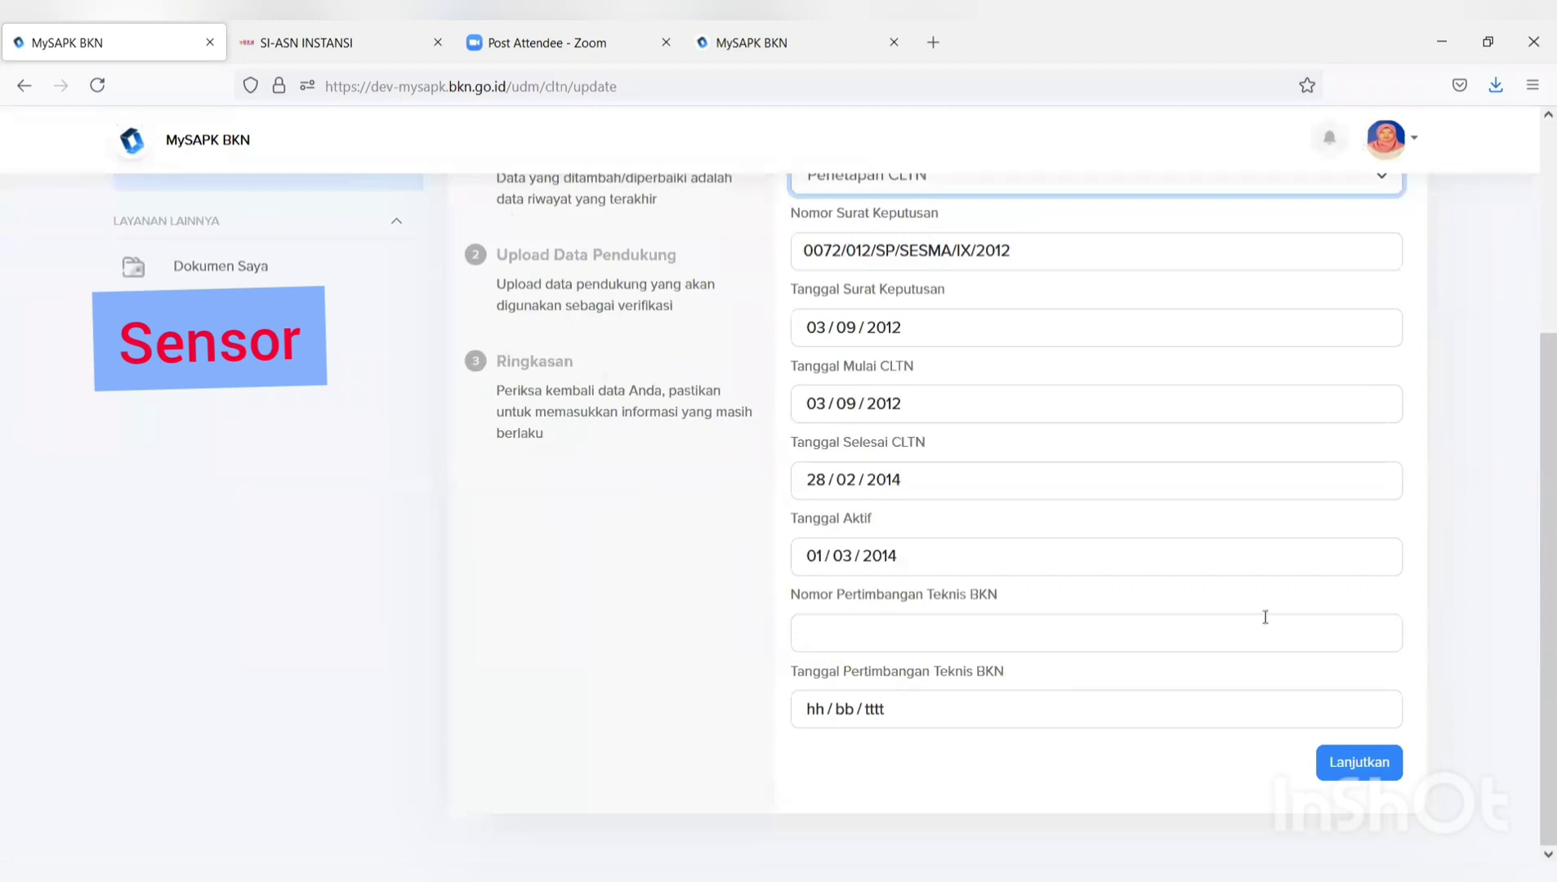
pyautogui.click(1352, 776)
pyautogui.click(1194, 645)
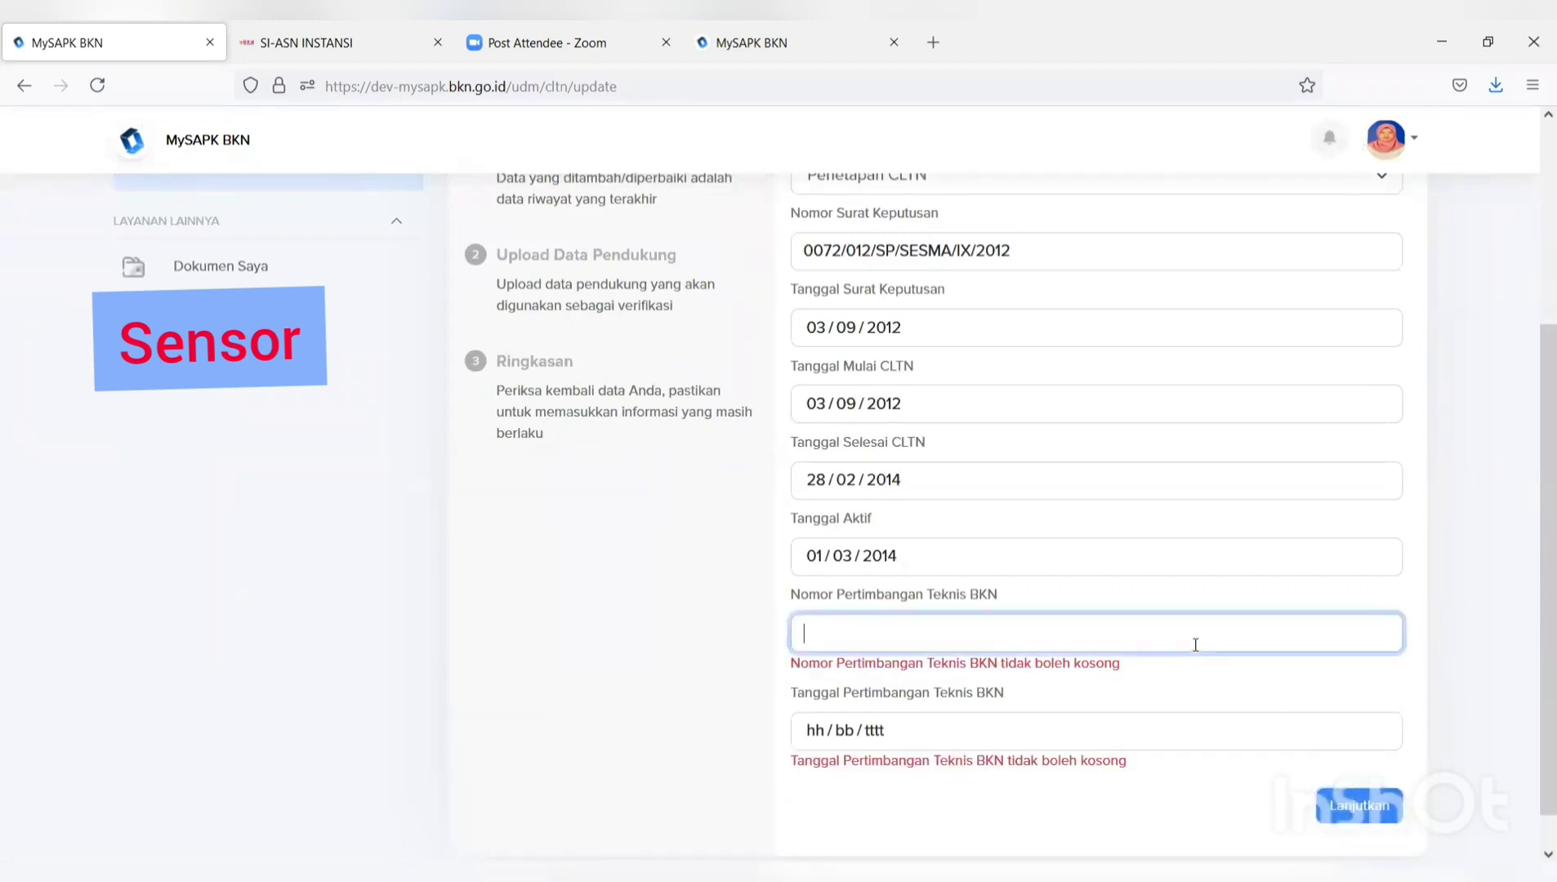
pyautogui.write('99')
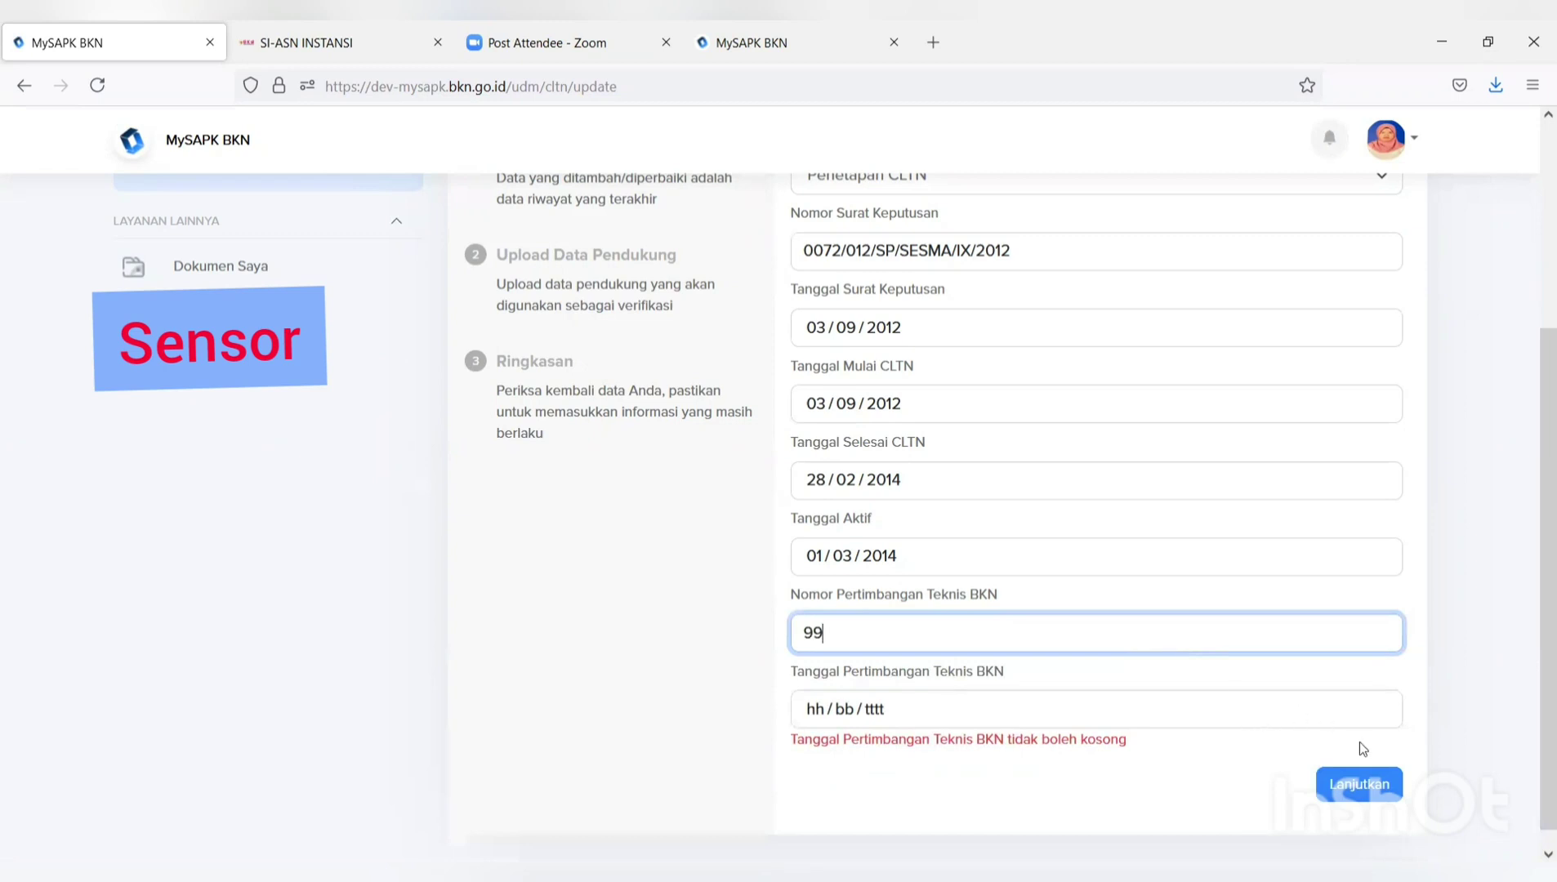
pyautogui.click(1347, 785)
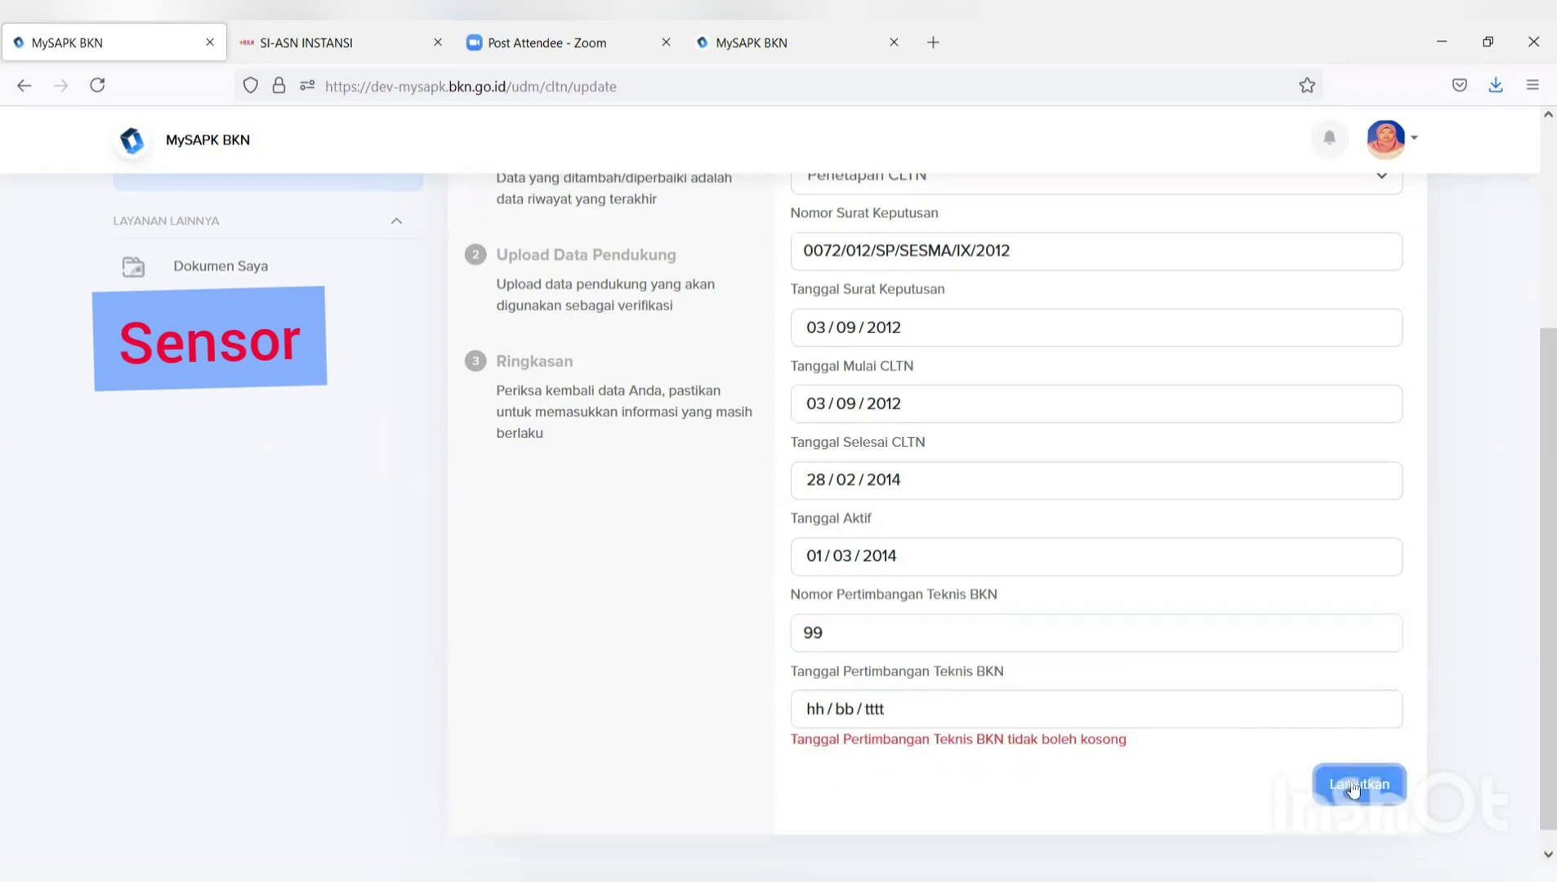
pyautogui.scroll(-5, 1368, 784)
pyautogui.scroll(2, 1331, 800)
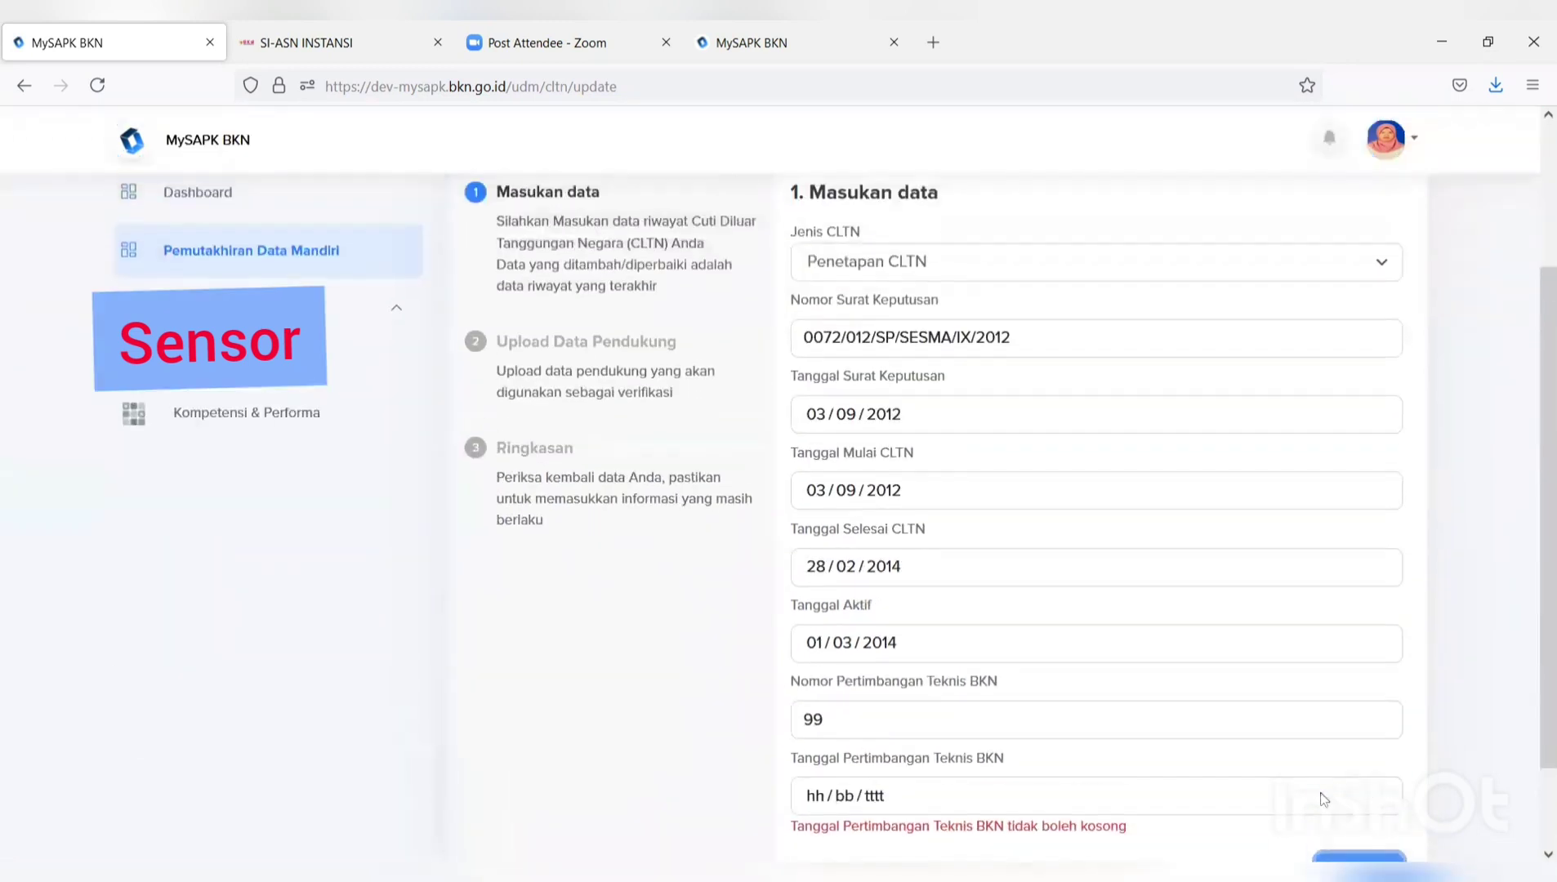
pyautogui.click(1227, 796)
pyautogui.click(825, 645)
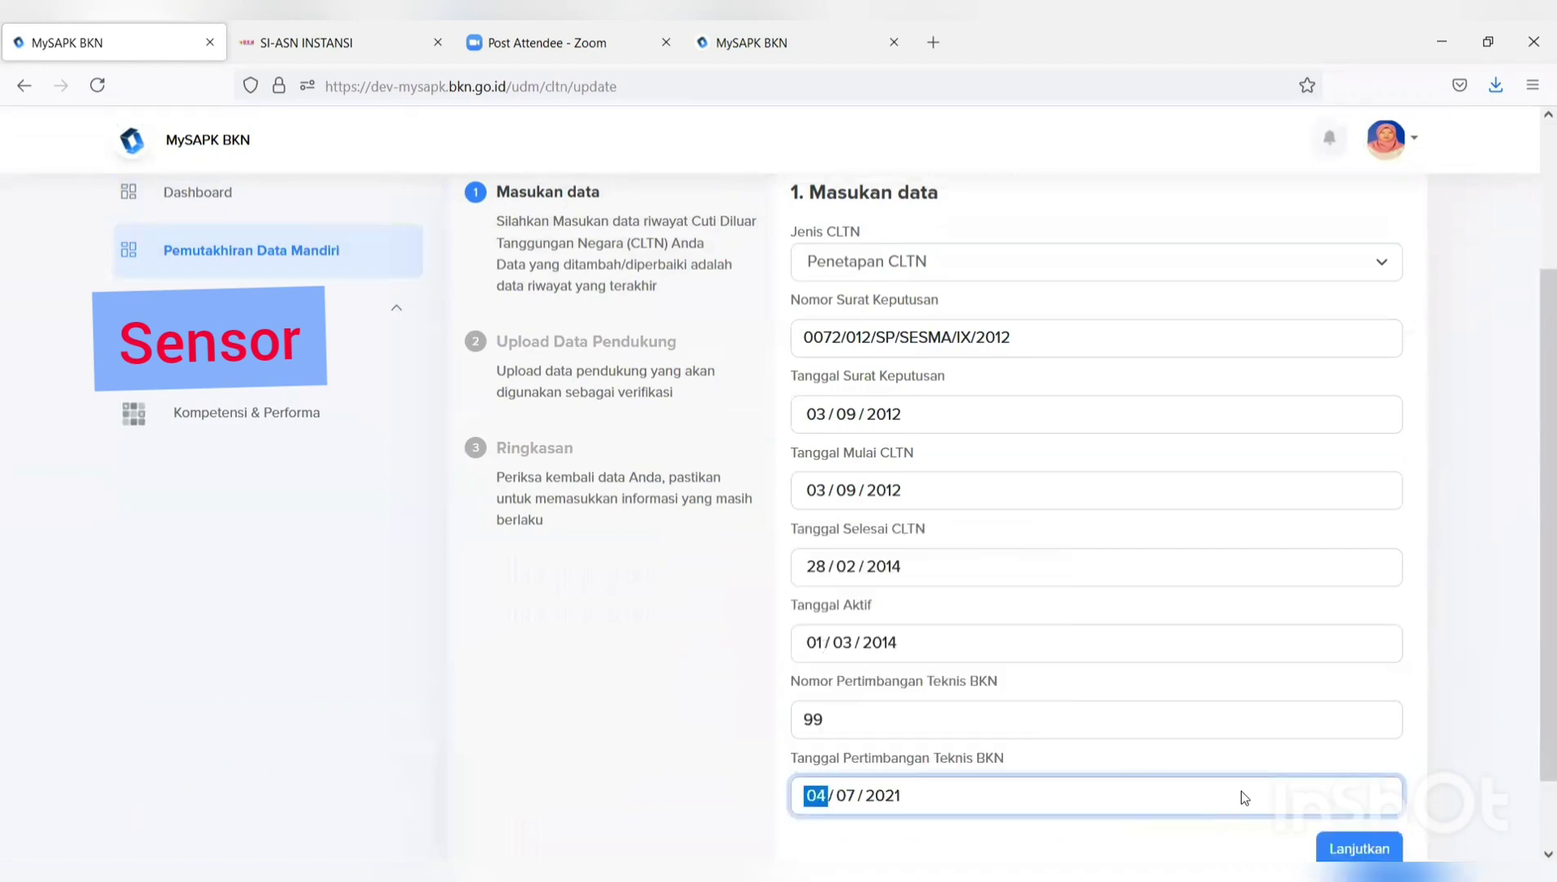
pyautogui.scroll(-2, 1306, 801)
pyautogui.click(1364, 758)
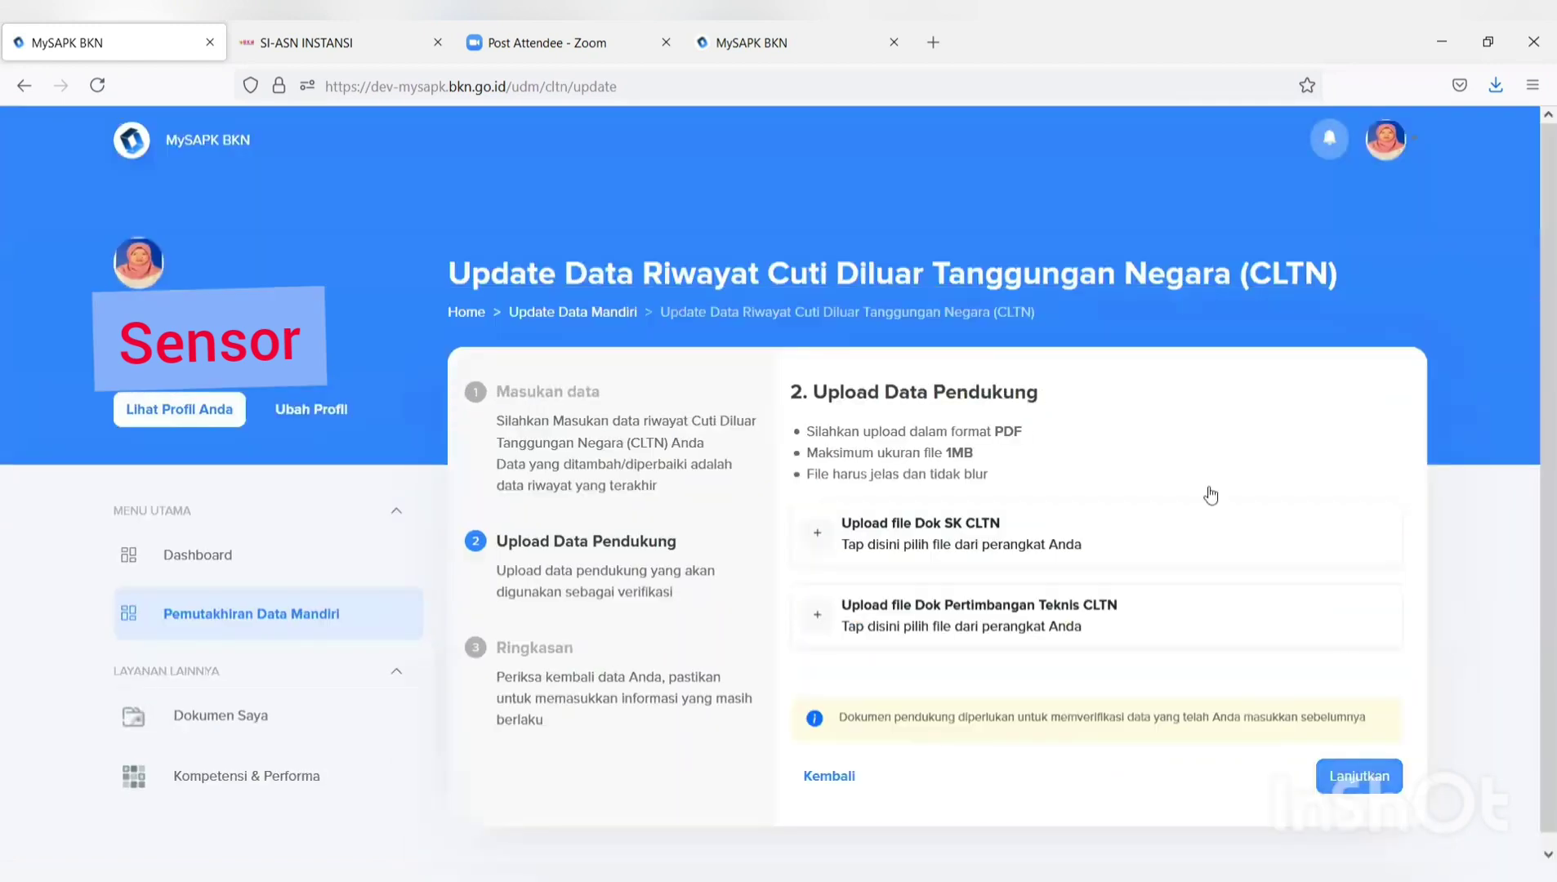
# Upload the FORMULIR TPB PDF for both Dok SK CLTN and Dok Pertimbangan Teknis.
pyautogui.click(1012, 535)
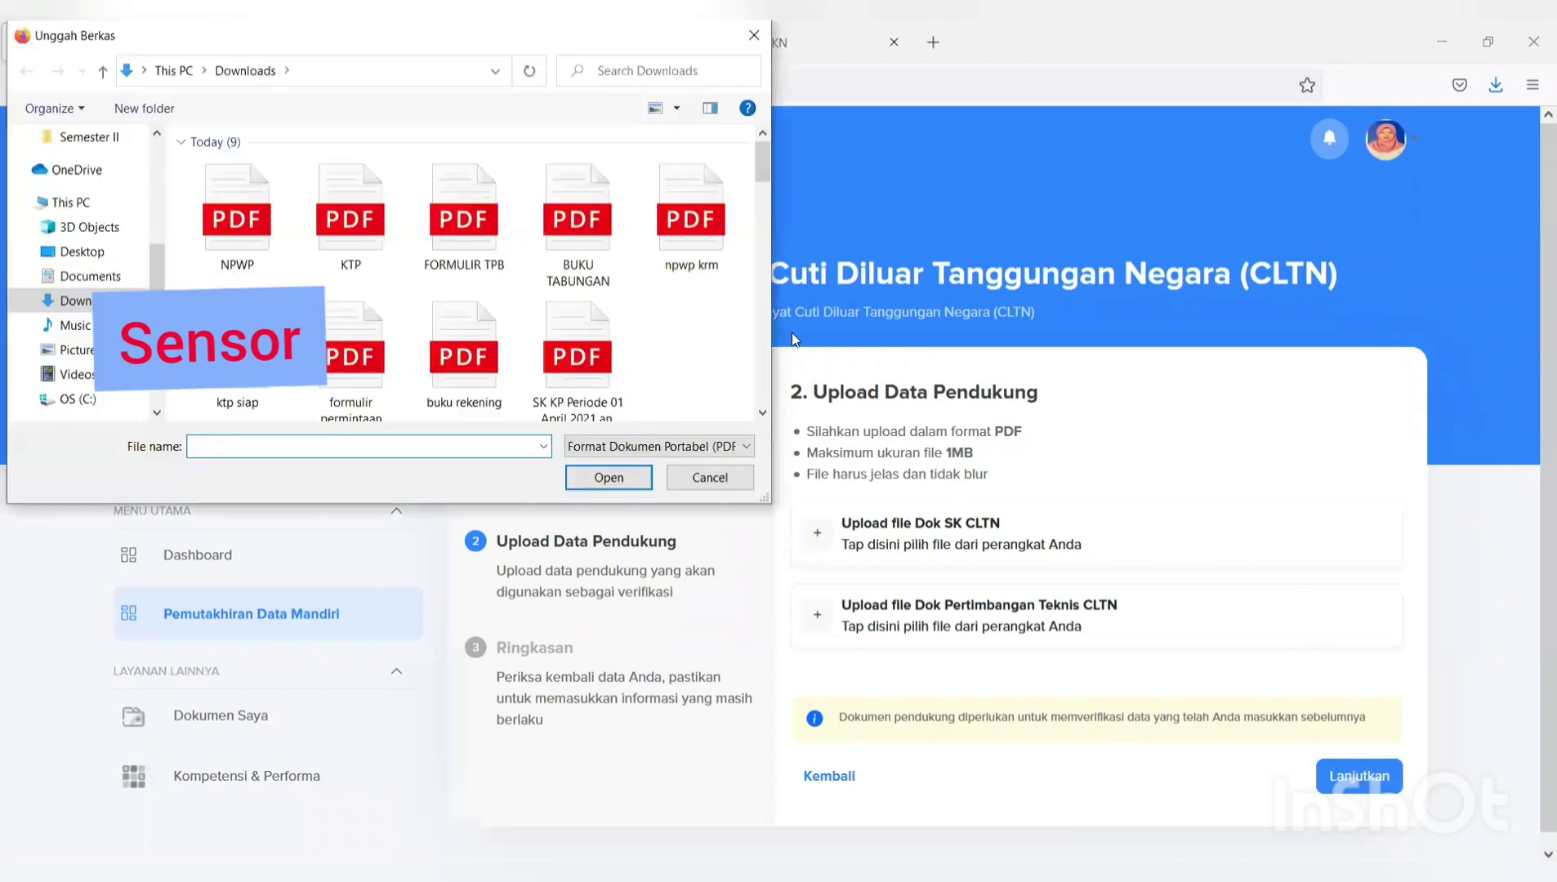
pyautogui.click(478, 237)
pyautogui.click(597, 484)
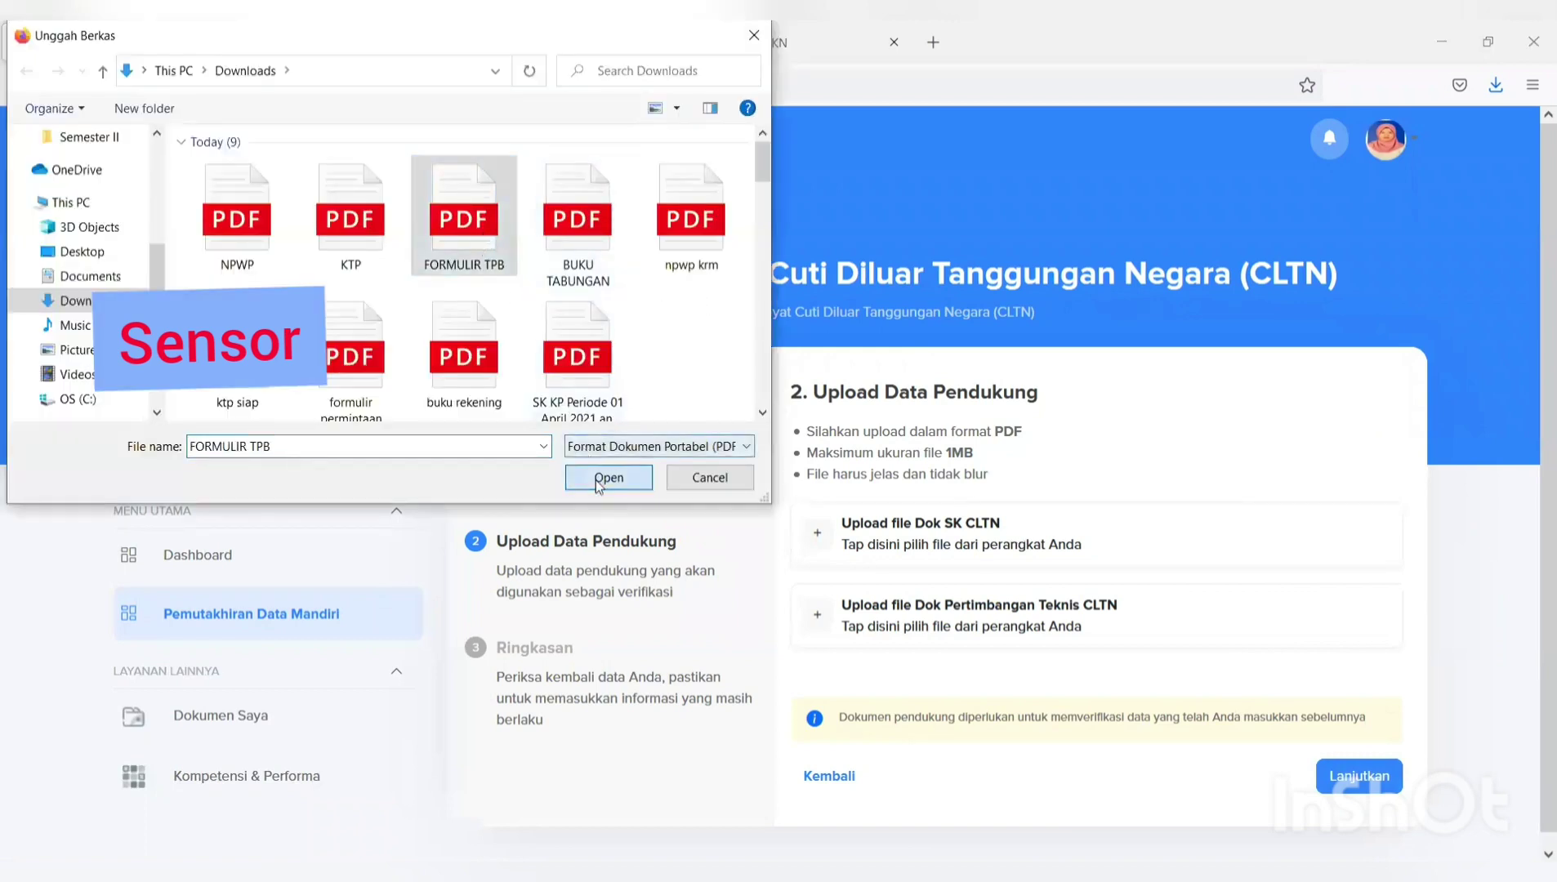
pyautogui.click(986, 611)
pyautogui.click(463, 218)
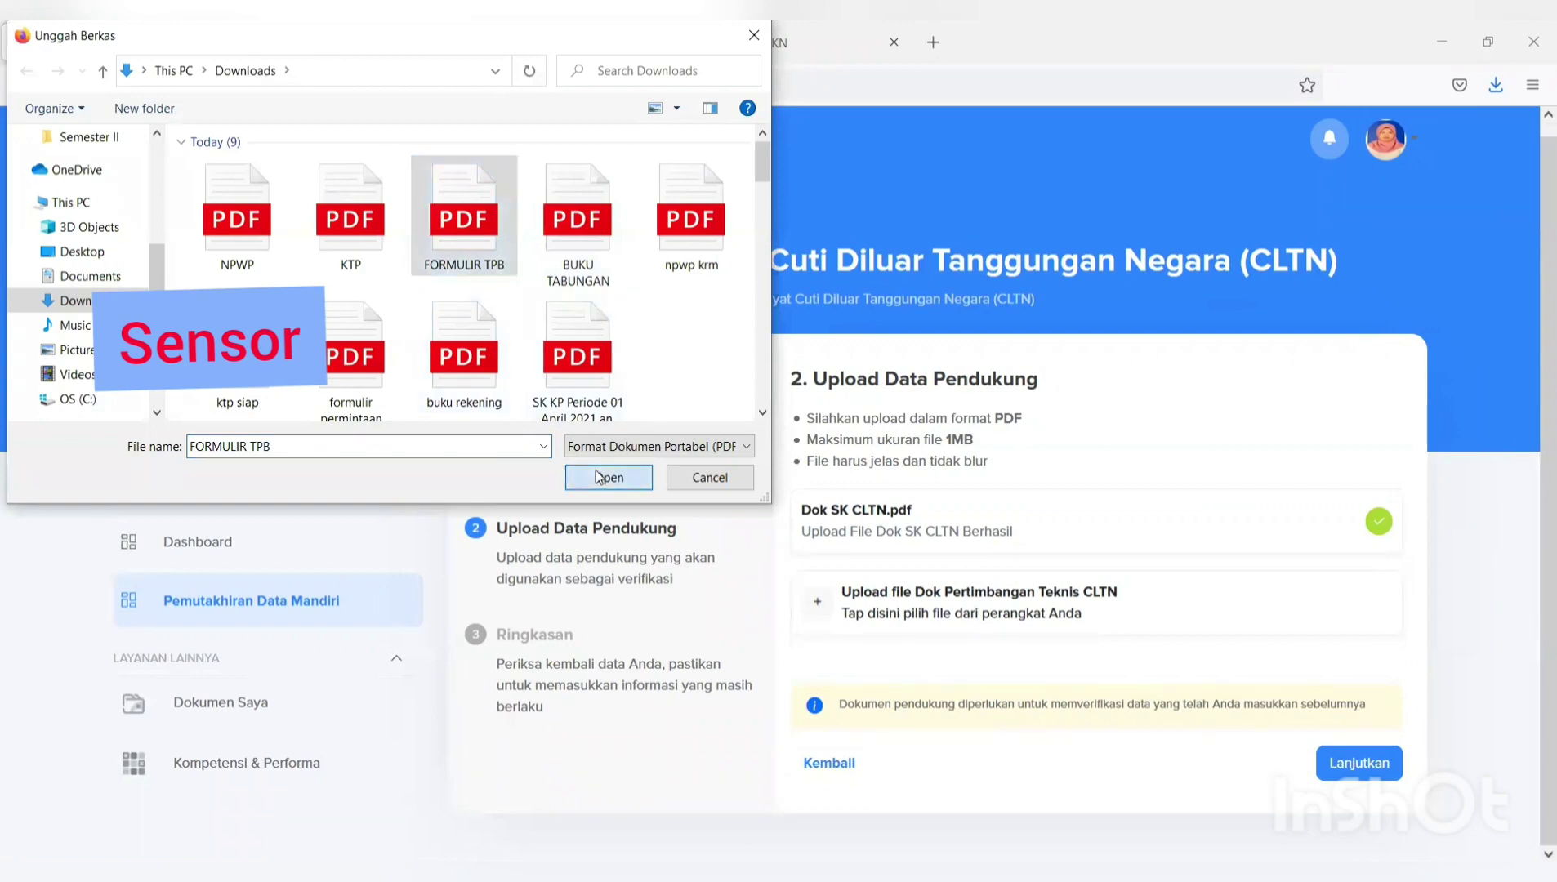
pyautogui.click(597, 477)
# Tick the declaration on the summary, submit the CLTN update with Kirim and dismiss the confirmation.
pyautogui.click(1354, 756)
pyautogui.scroll(-5, 1354, 753)
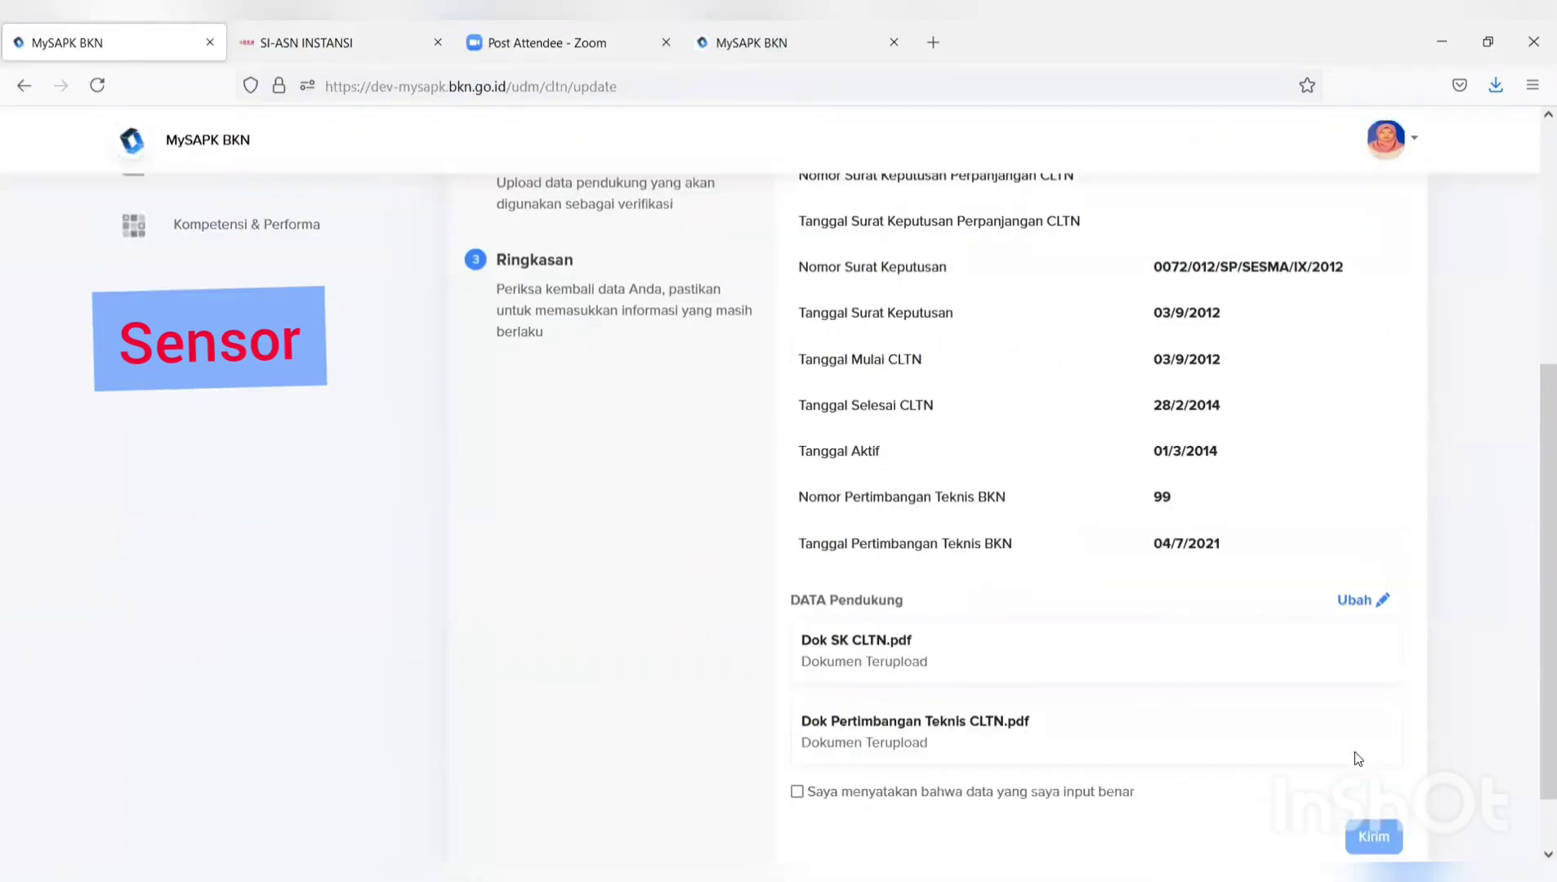
pyautogui.scroll(-1, 1353, 753)
pyautogui.click(798, 717)
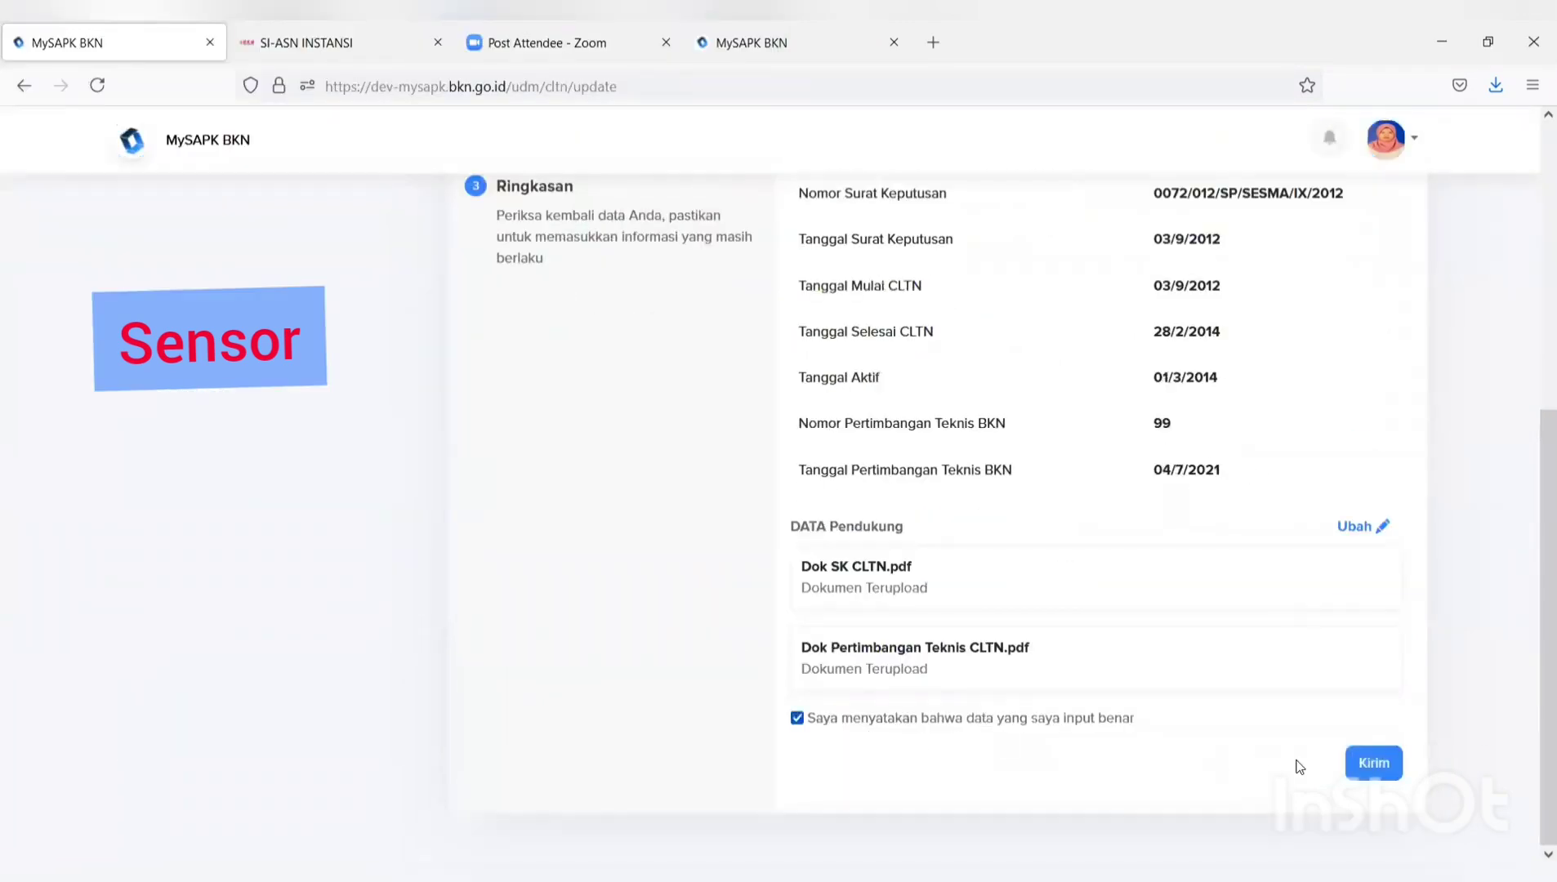
pyautogui.click(1377, 756)
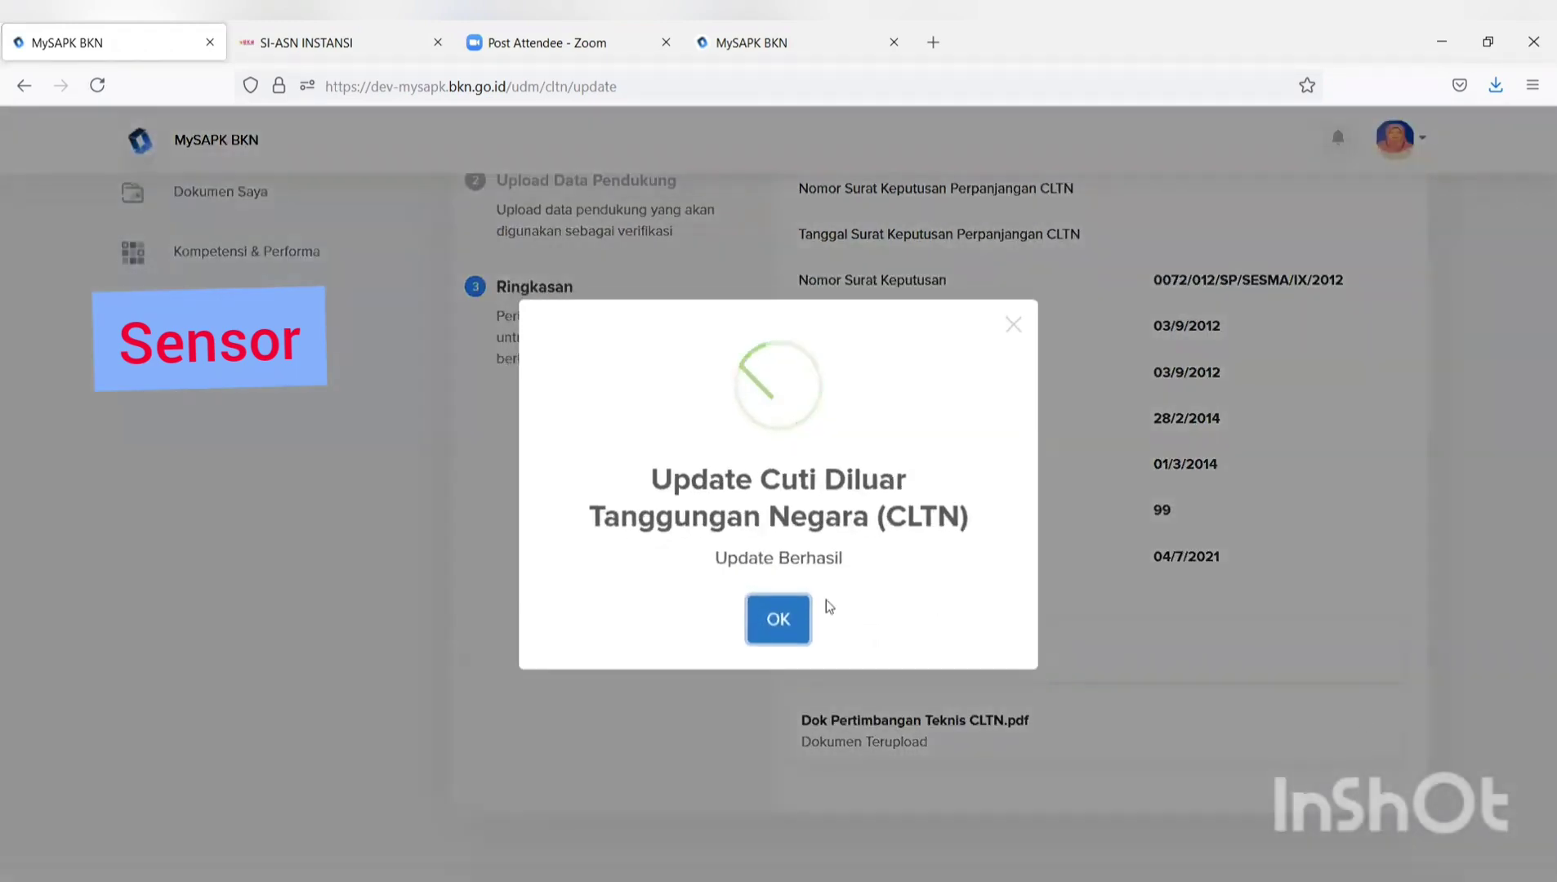
pyautogui.click(778, 621)
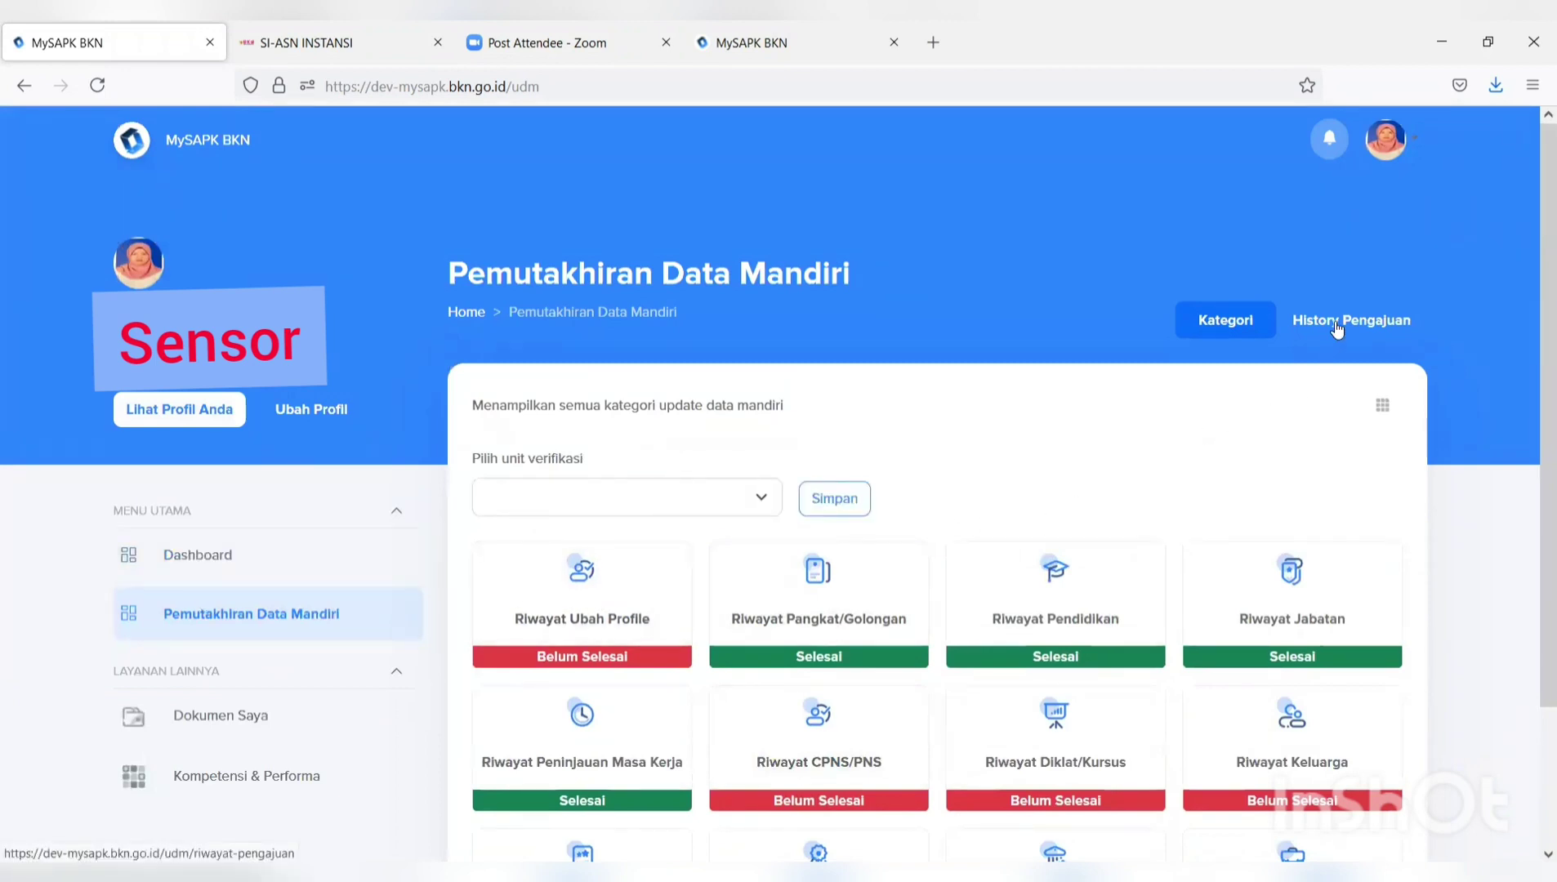
# Open History Pengajuan and scroll through the CLTN, Penghargaan and SKP requests dated 2021-7-11.
pyautogui.click(1337, 321)
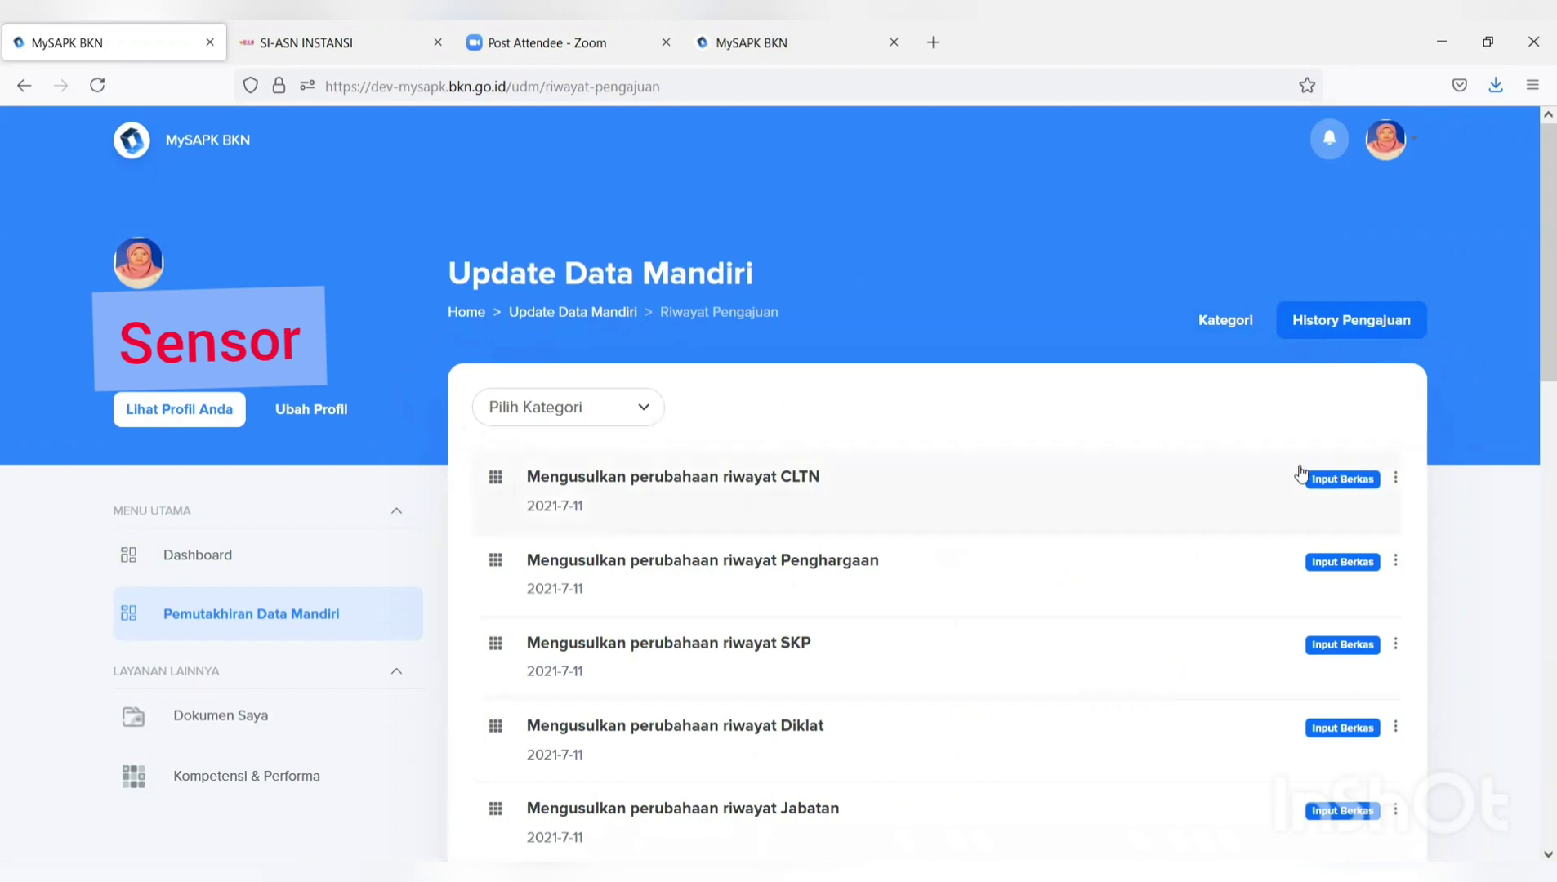
pyautogui.scroll(-2, 1299, 472)
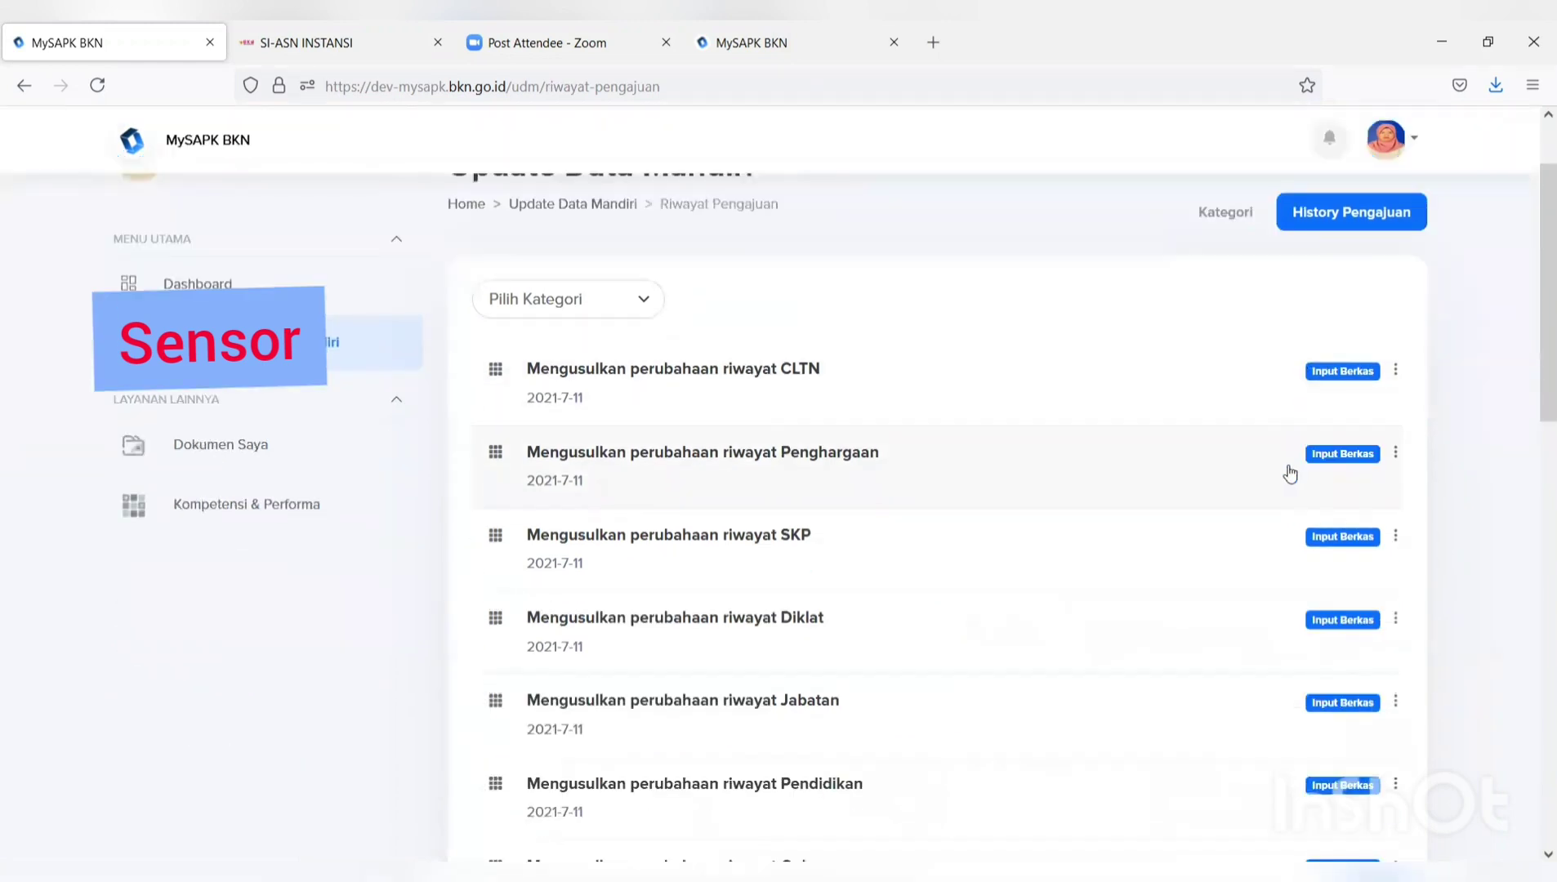
pyautogui.scroll(-3, 1279, 476)
pyautogui.scroll(5, 1277, 474)
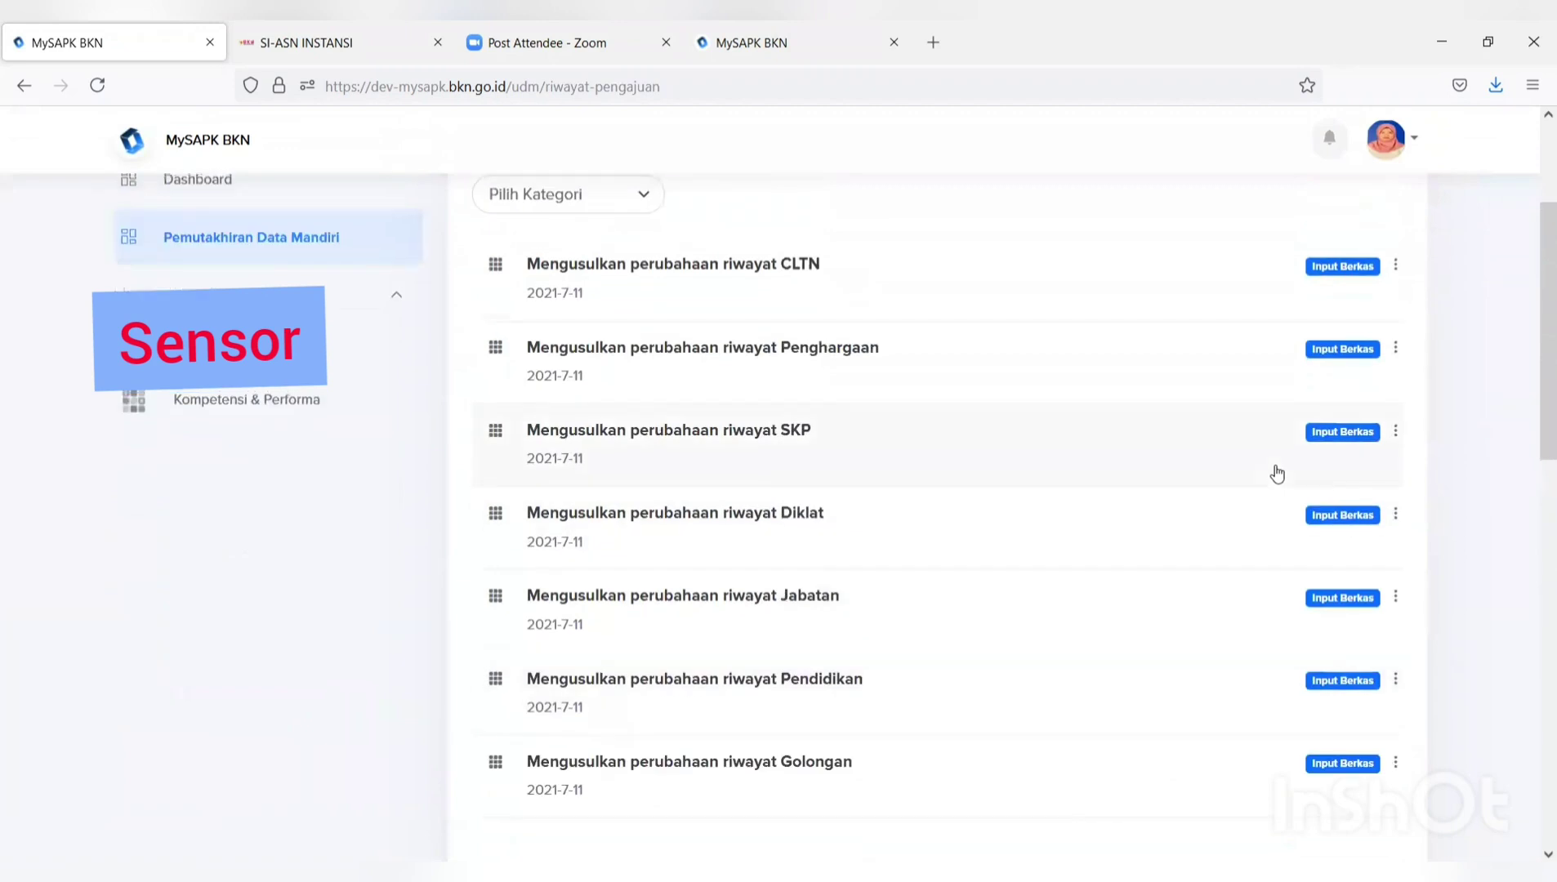
pyautogui.scroll(-3, 1276, 475)
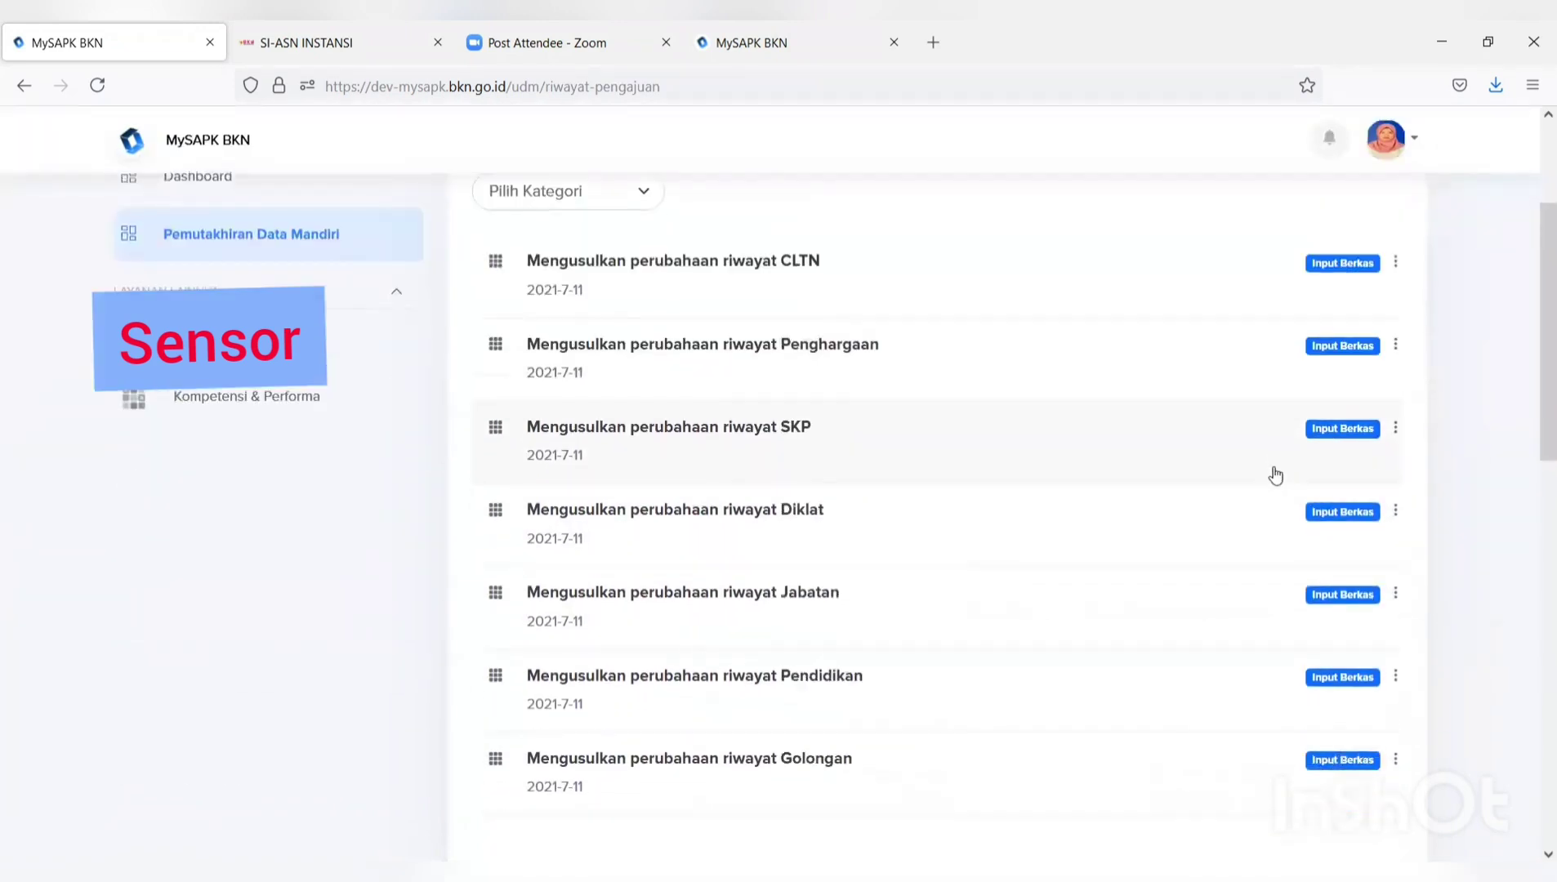
pyautogui.scroll(2, 1319, 388)
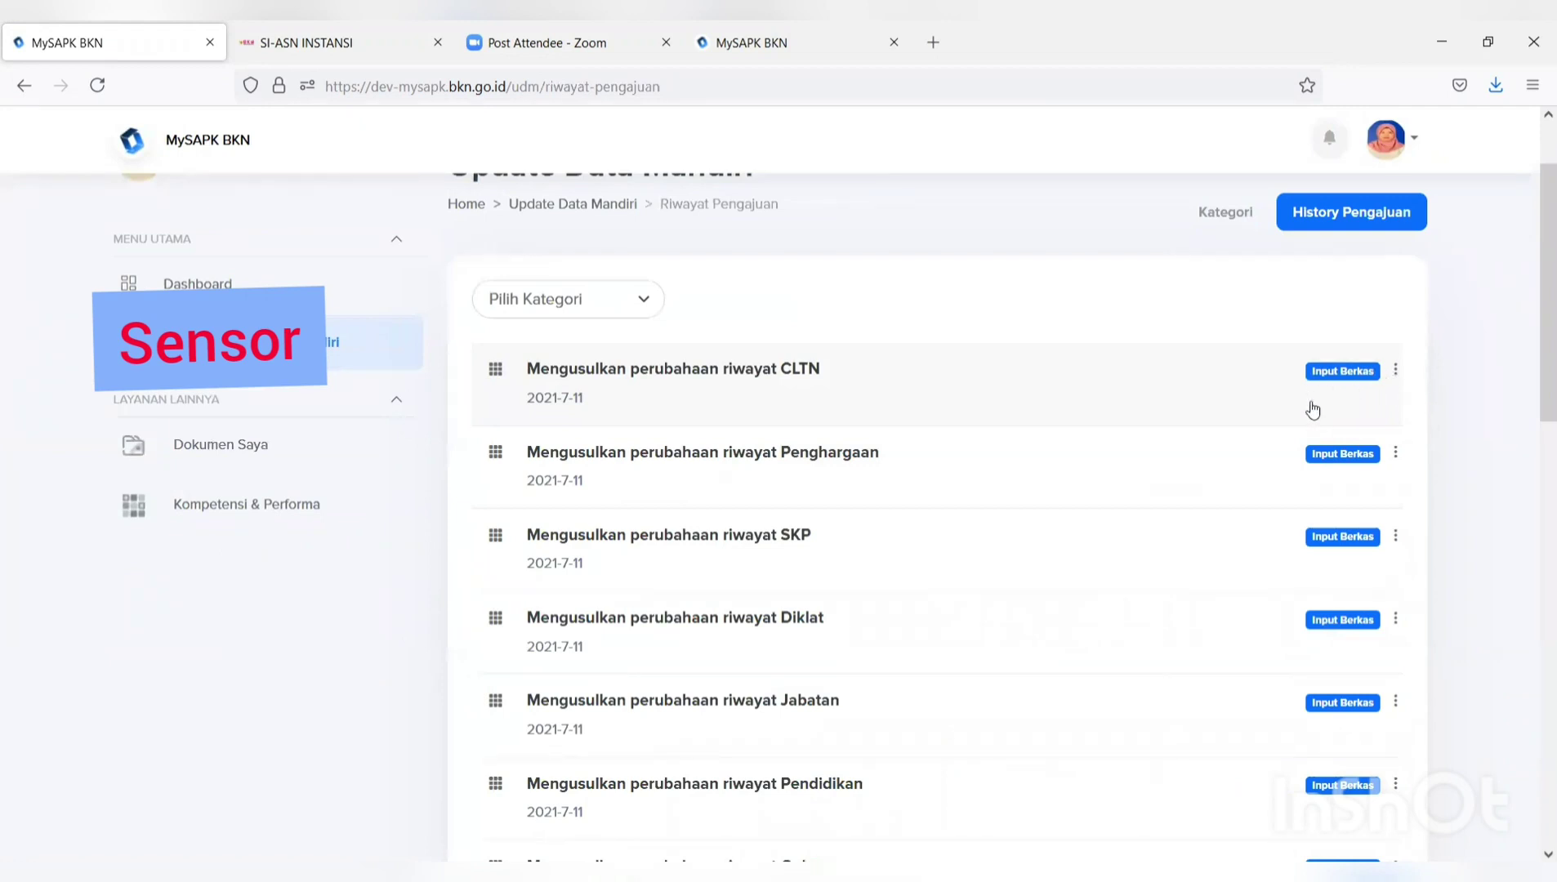
pyautogui.scroll(2, 1312, 410)
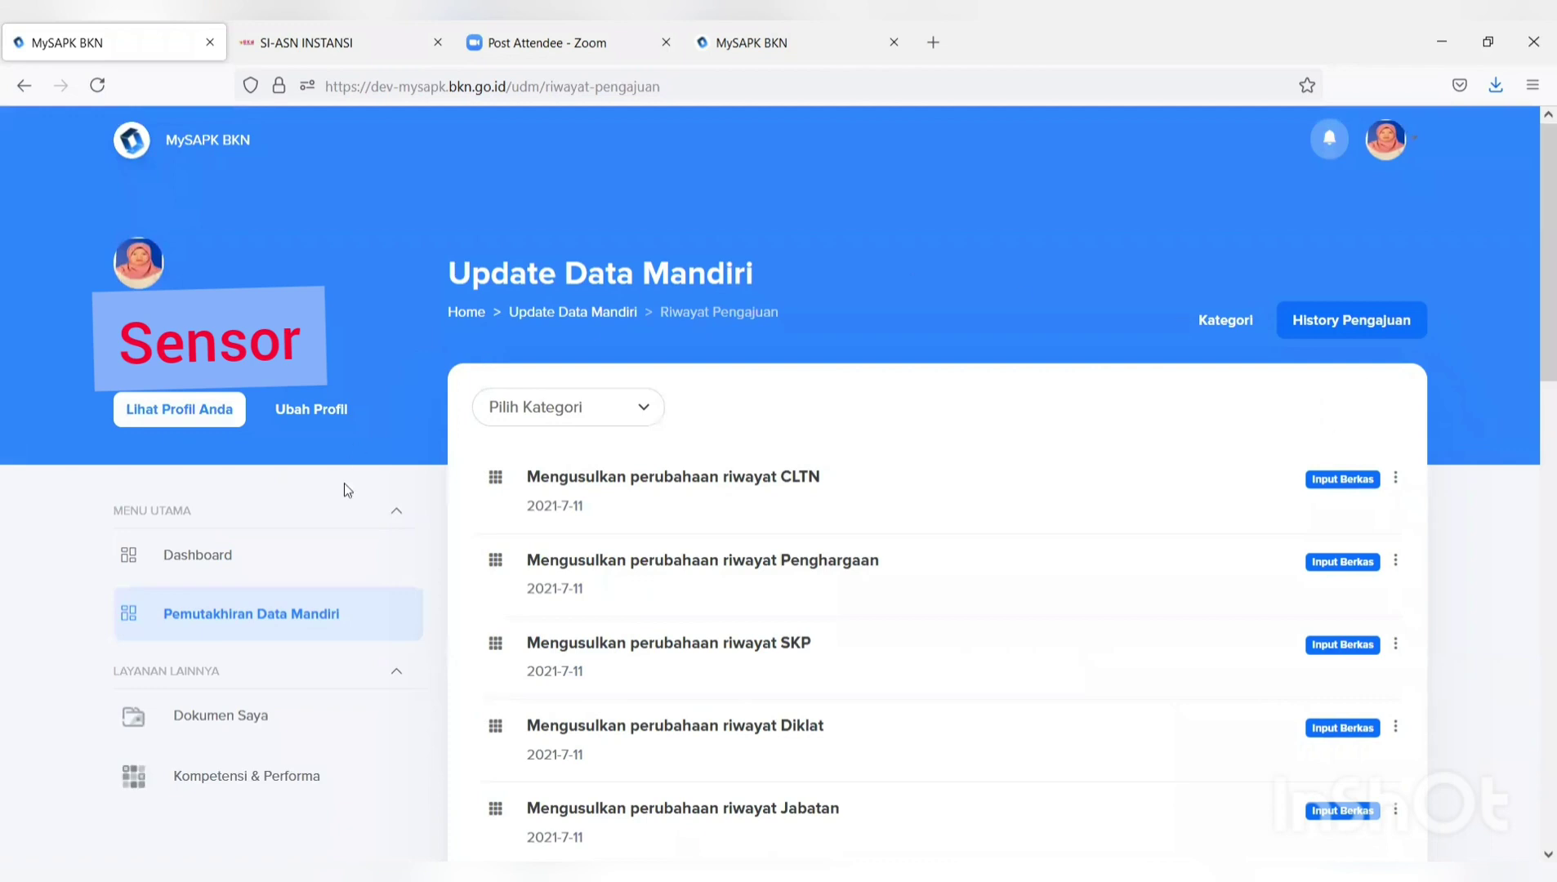
# Go to the Dashboard, showing 6/12 Selesai progress, and scroll through Berita Terbaru.
pyautogui.click(243, 572)
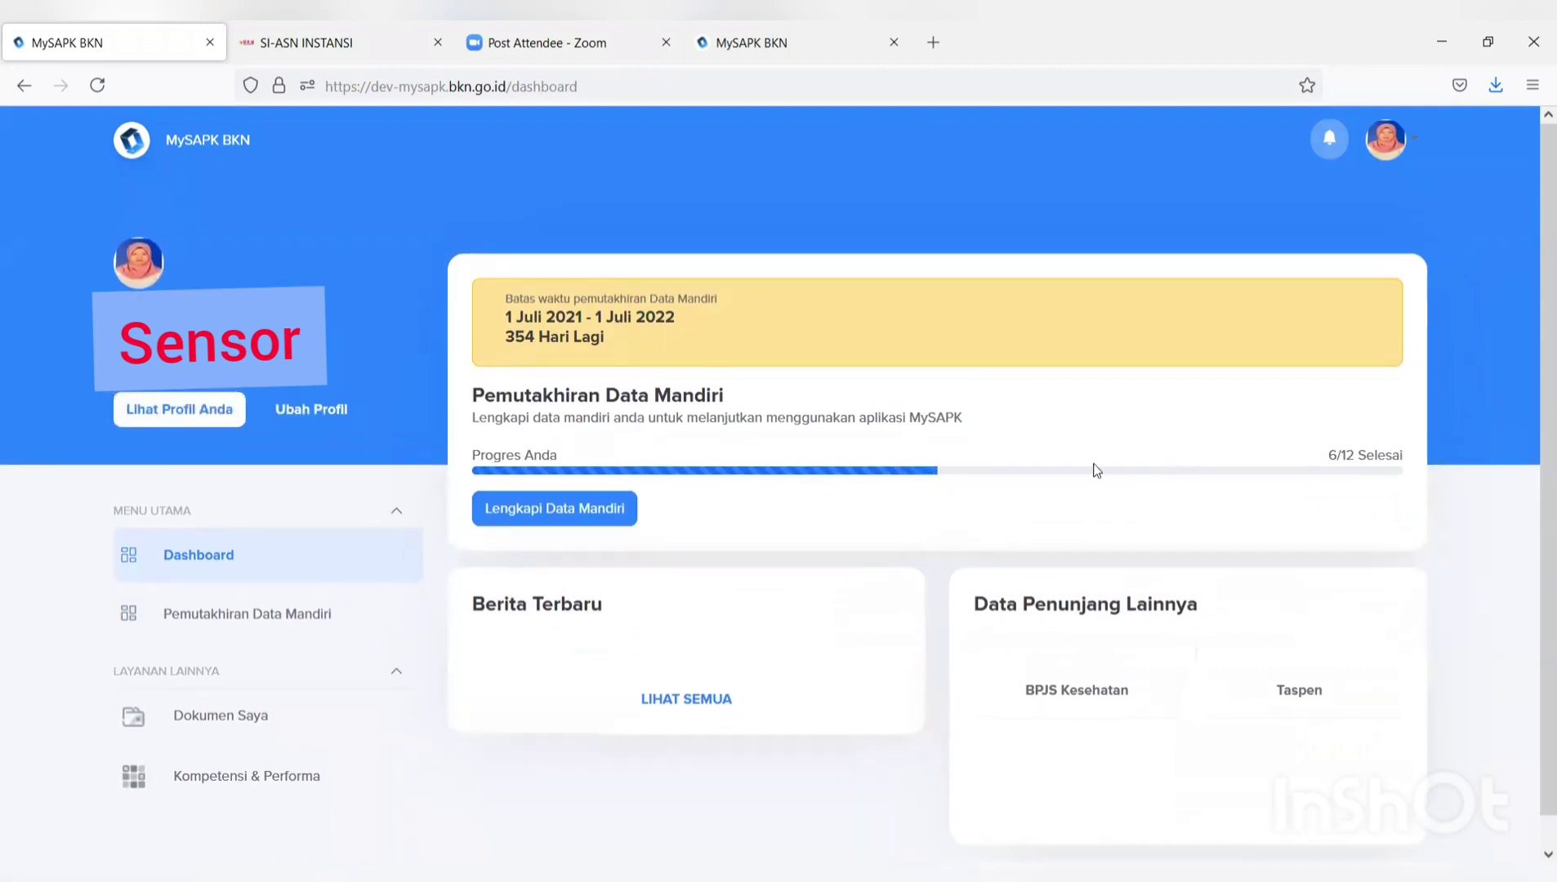
pyautogui.scroll(-5, 920, 587)
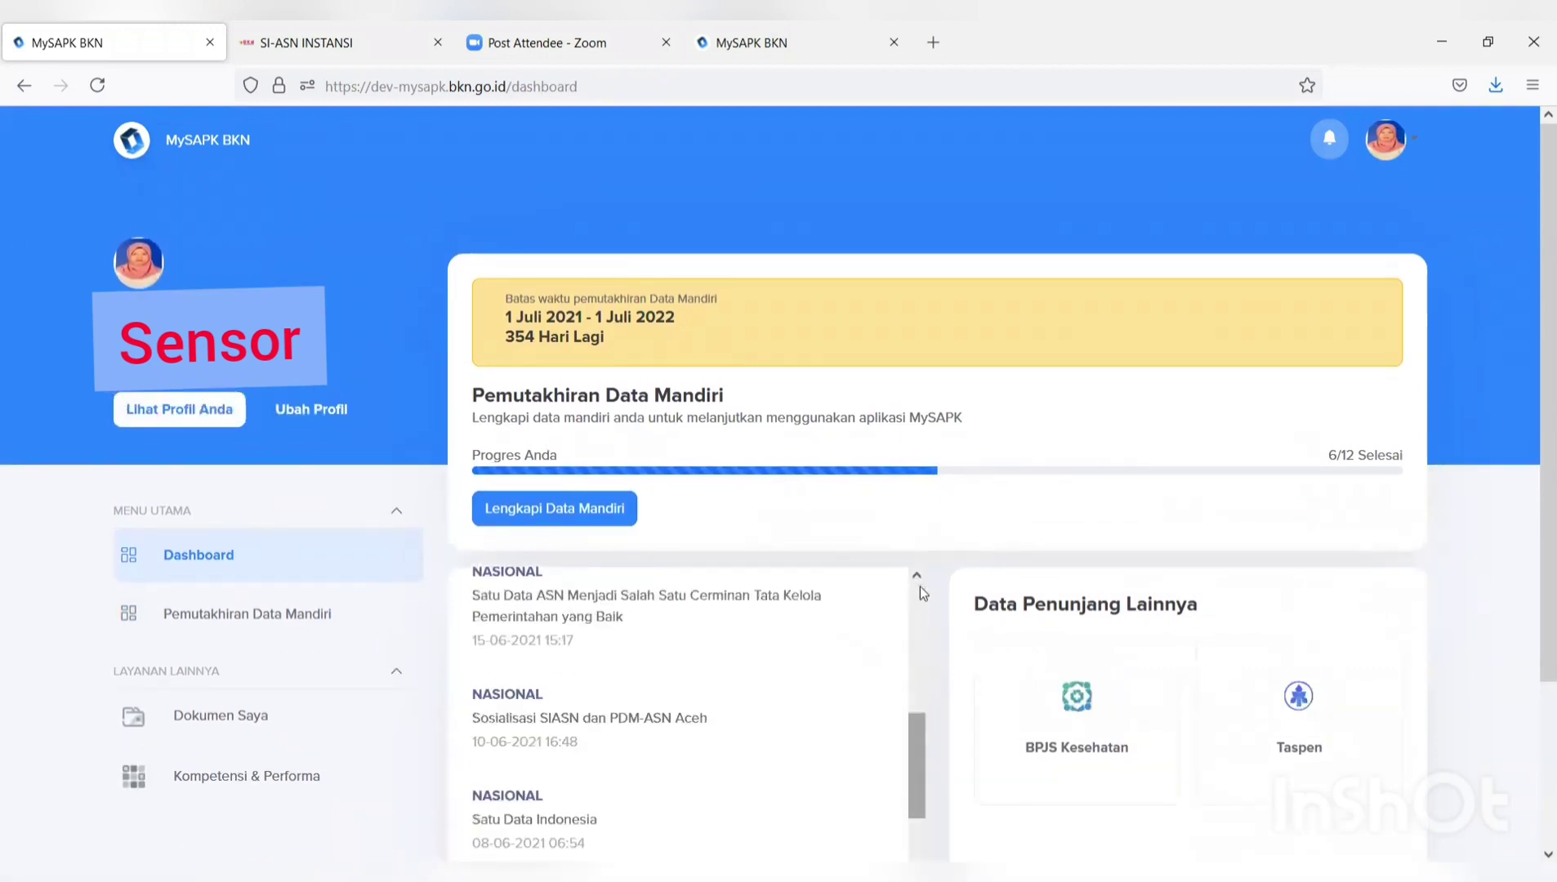
pyautogui.scroll(-2, 919, 587)
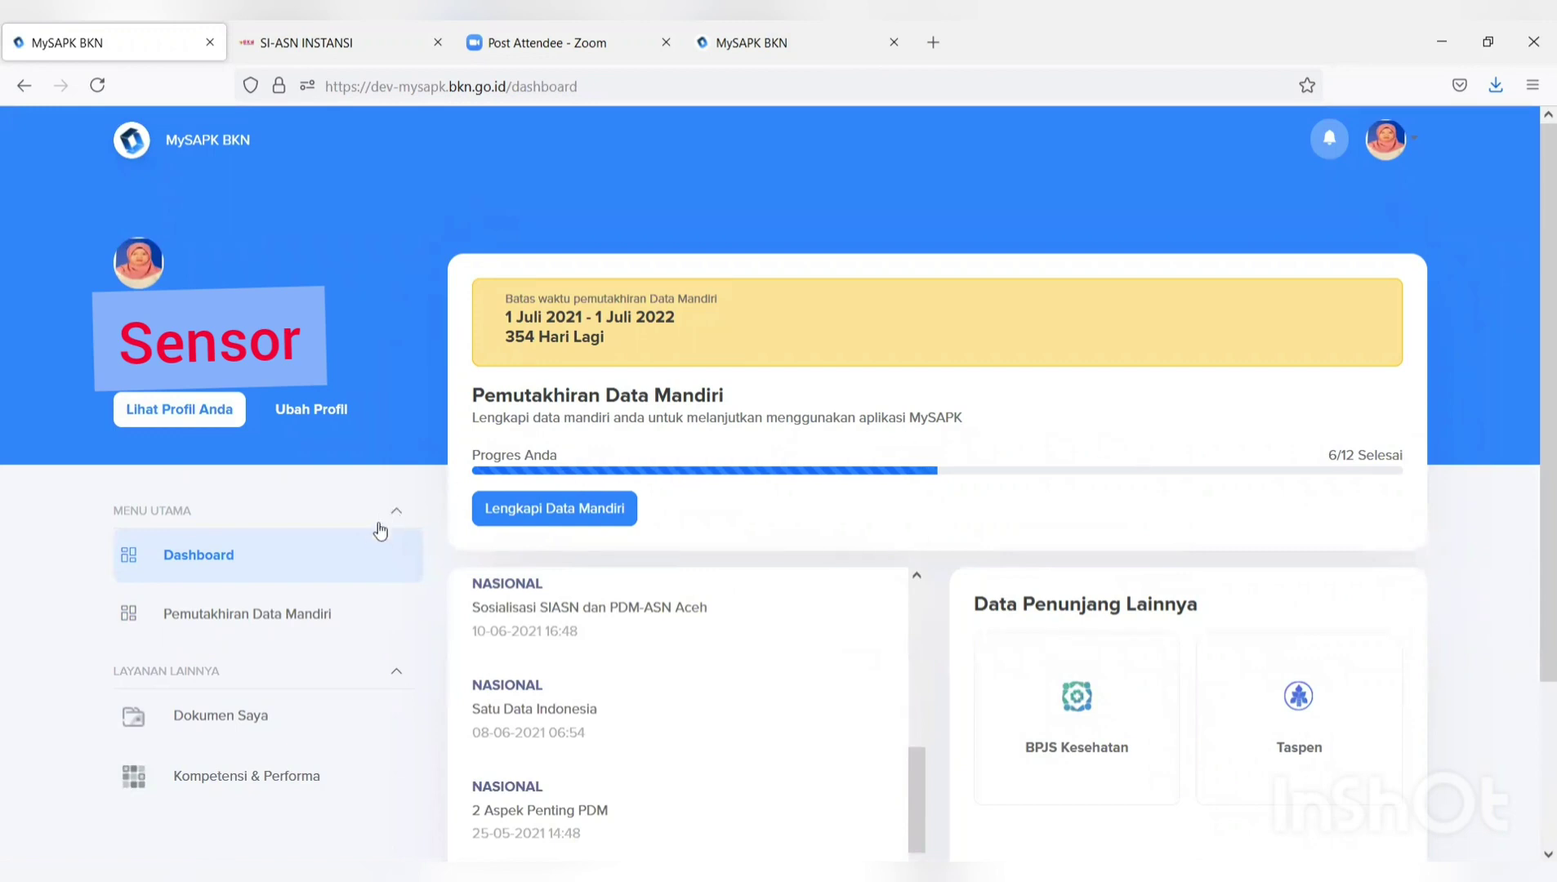
pyautogui.scroll(-3, 380, 531)
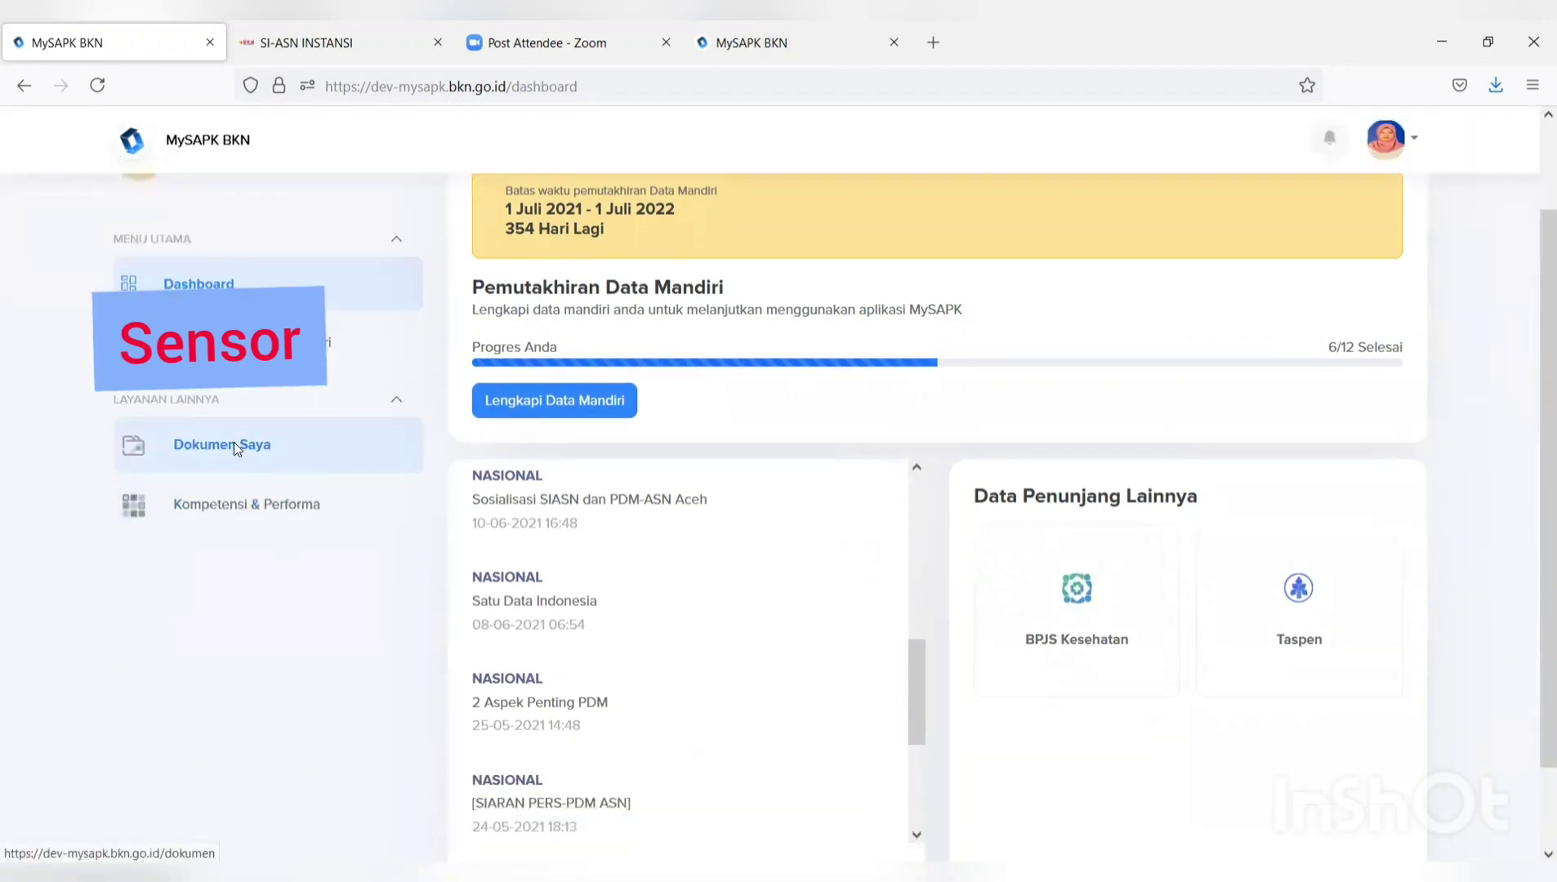
# Look through the stored files on the Dokumen Saya page.
pyautogui.click(233, 448)
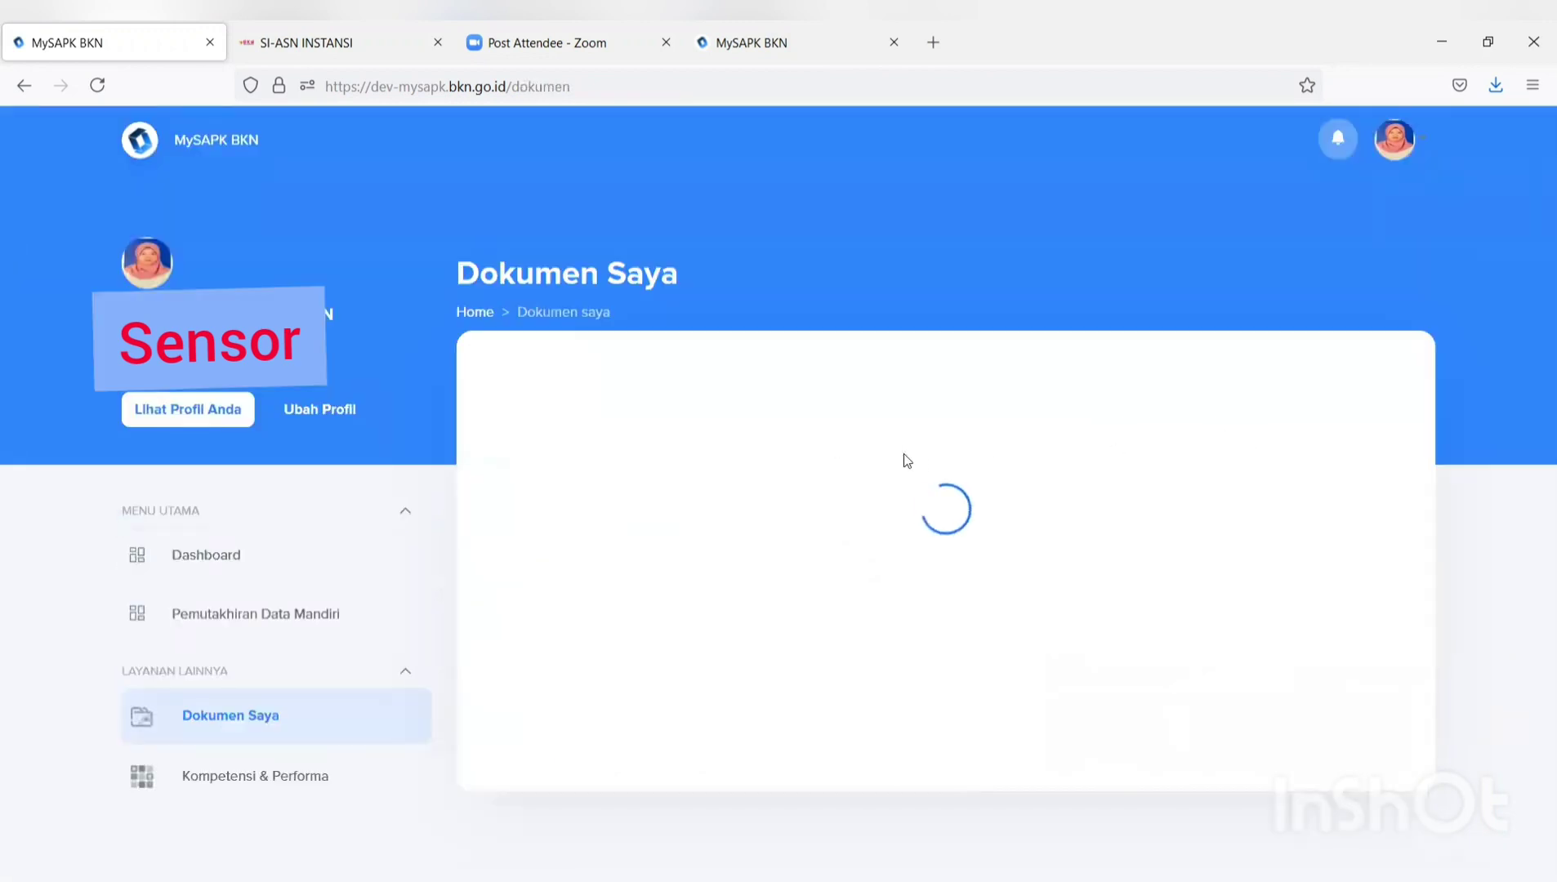
pyautogui.scroll(-8, 943, 467)
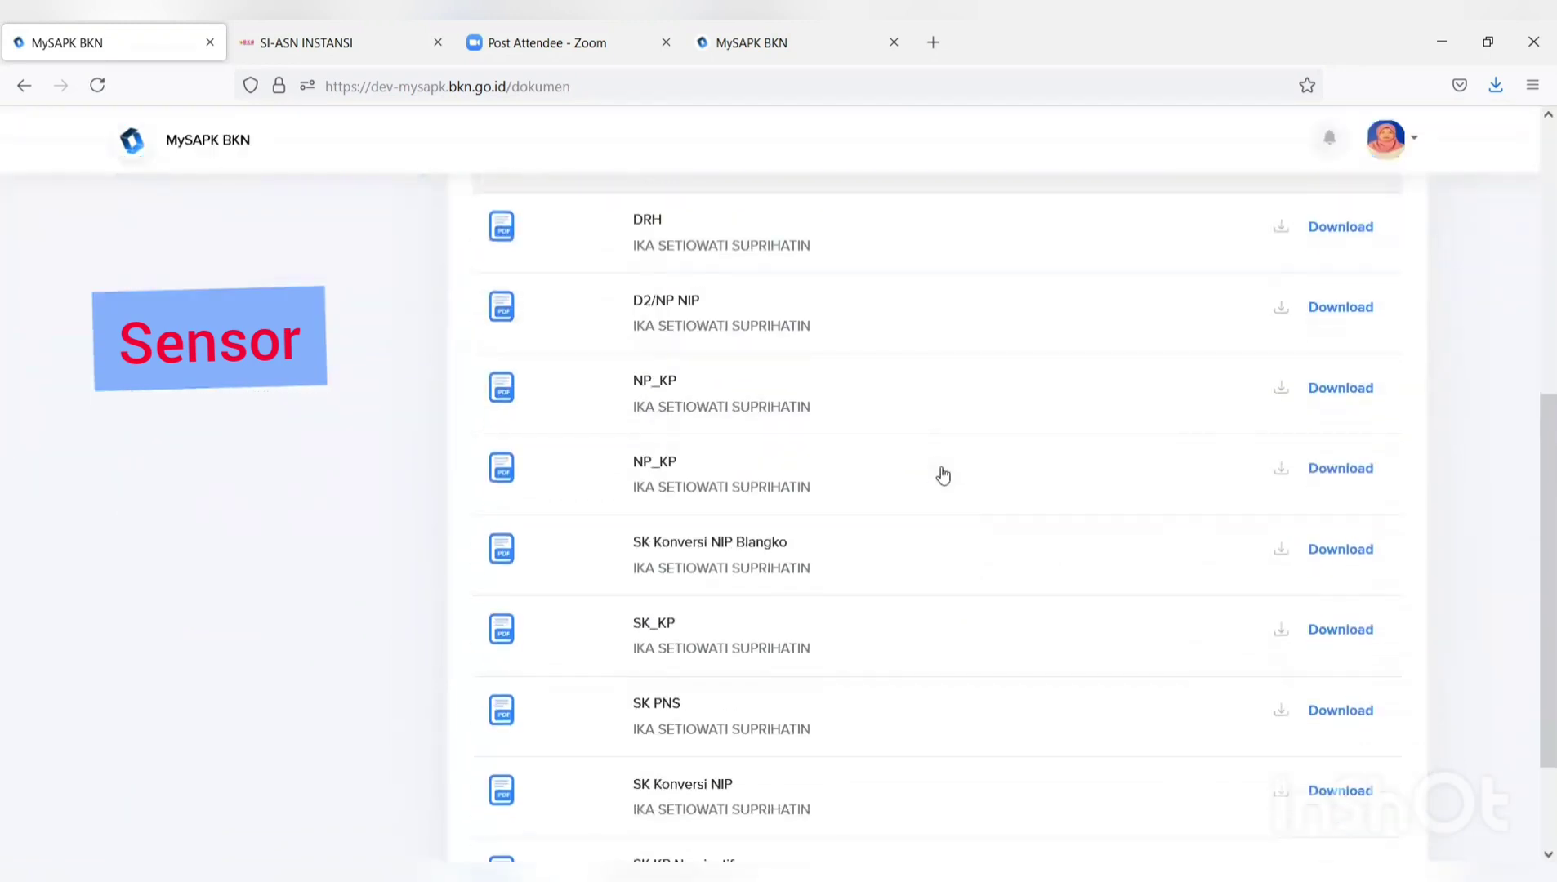
pyautogui.scroll(8, 942, 473)
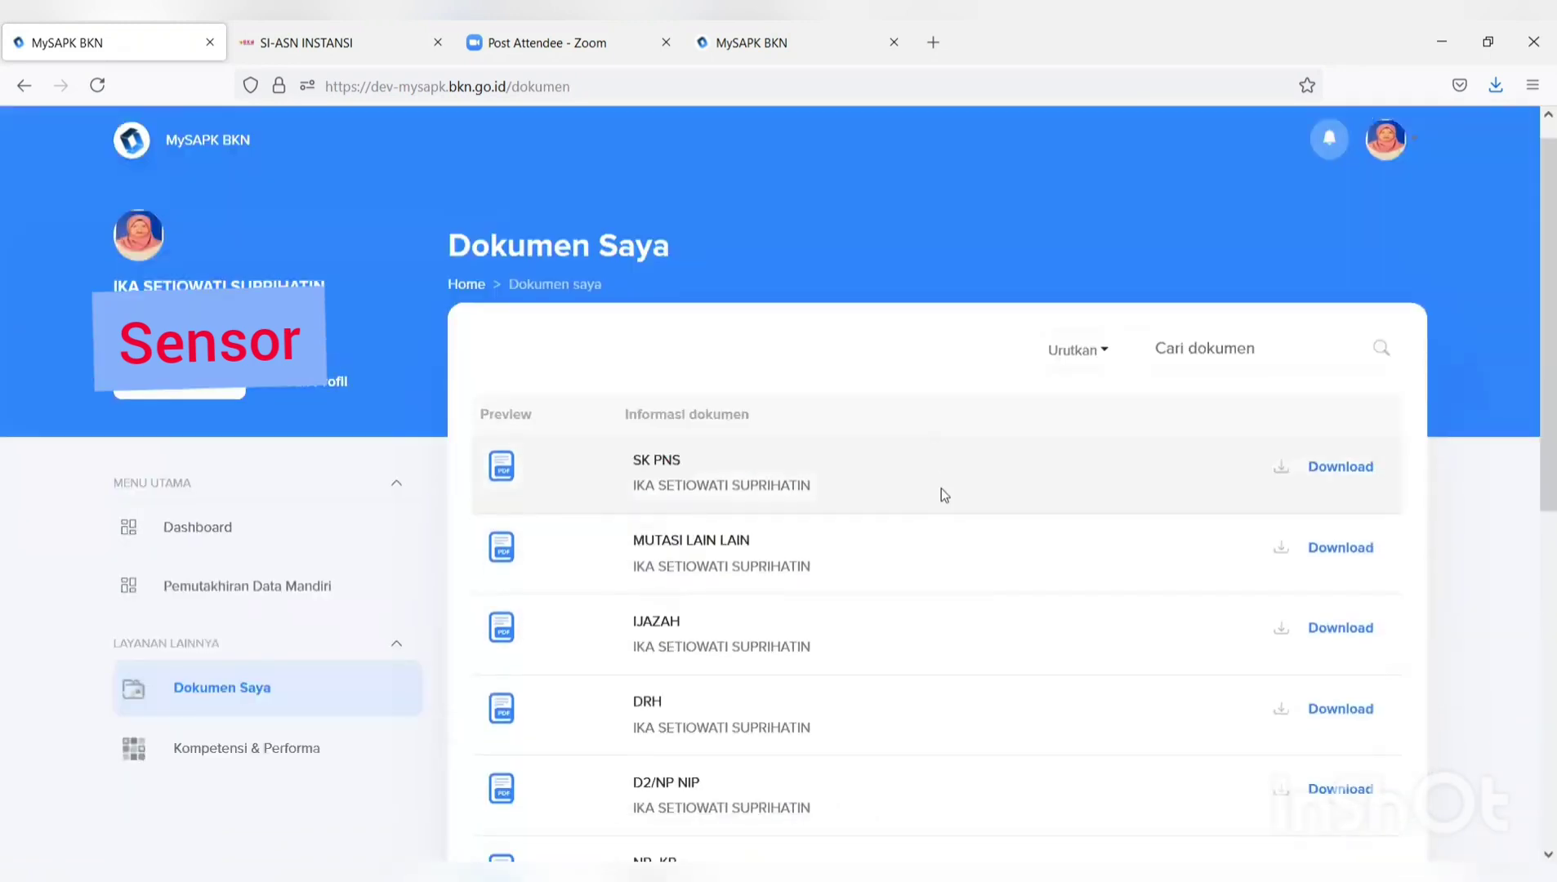
pyautogui.scroll(-6, 939, 494)
pyautogui.scroll(-1, 943, 496)
pyautogui.scroll(1, 939, 506)
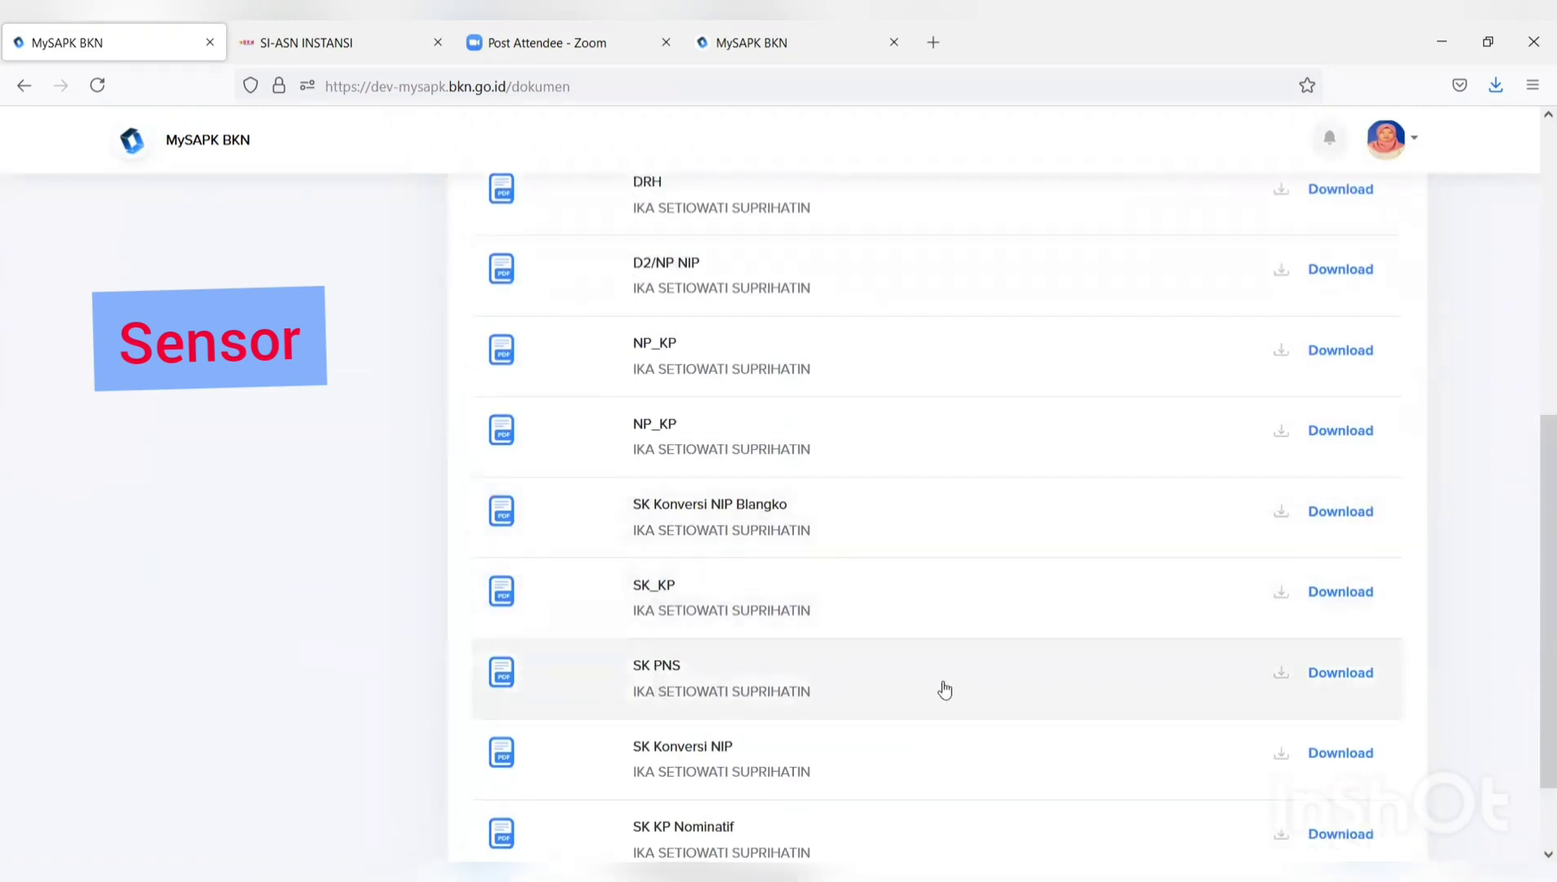
pyautogui.scroll(-1, 944, 690)
pyautogui.scroll(6, 952, 686)
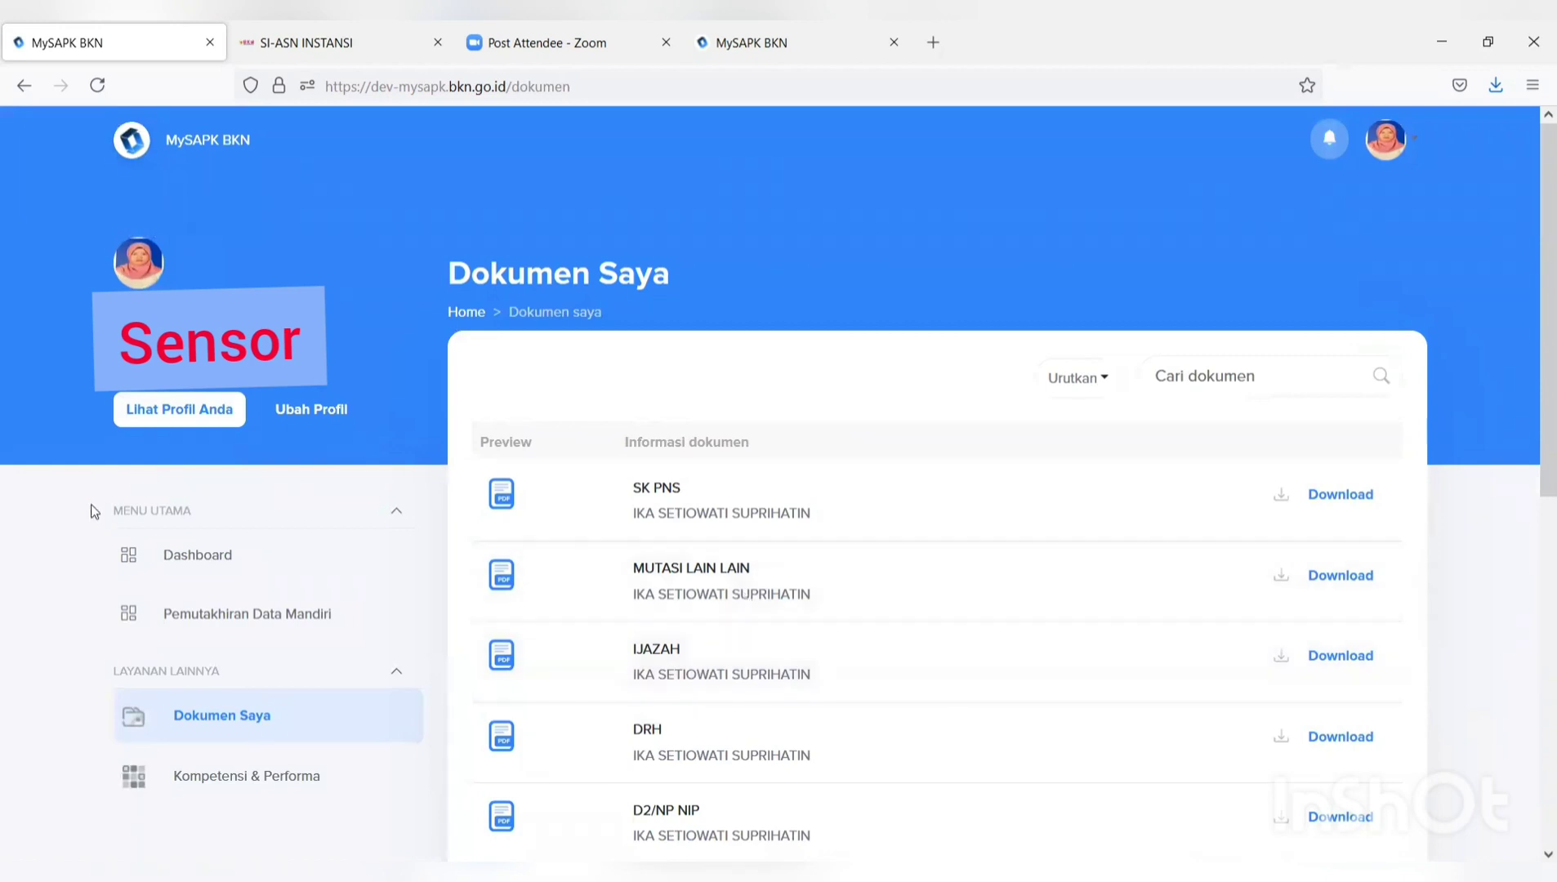
# Return to Pemutakhiran Data Mandiri and check which categories are marked Selesai.
pyautogui.click(335, 606)
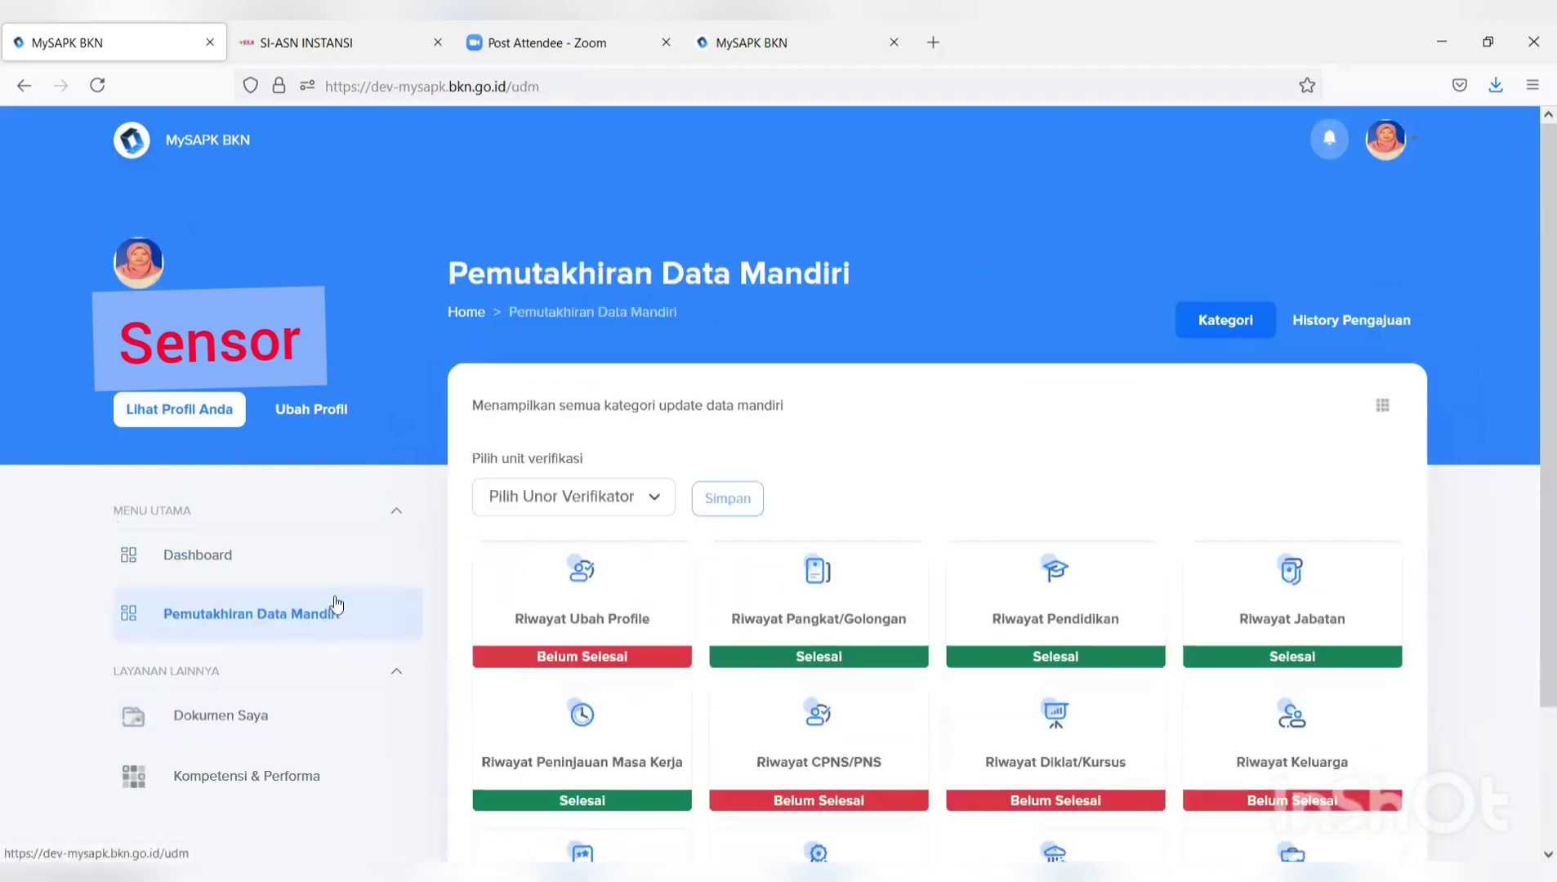
pyautogui.scroll(-2, 743, 488)
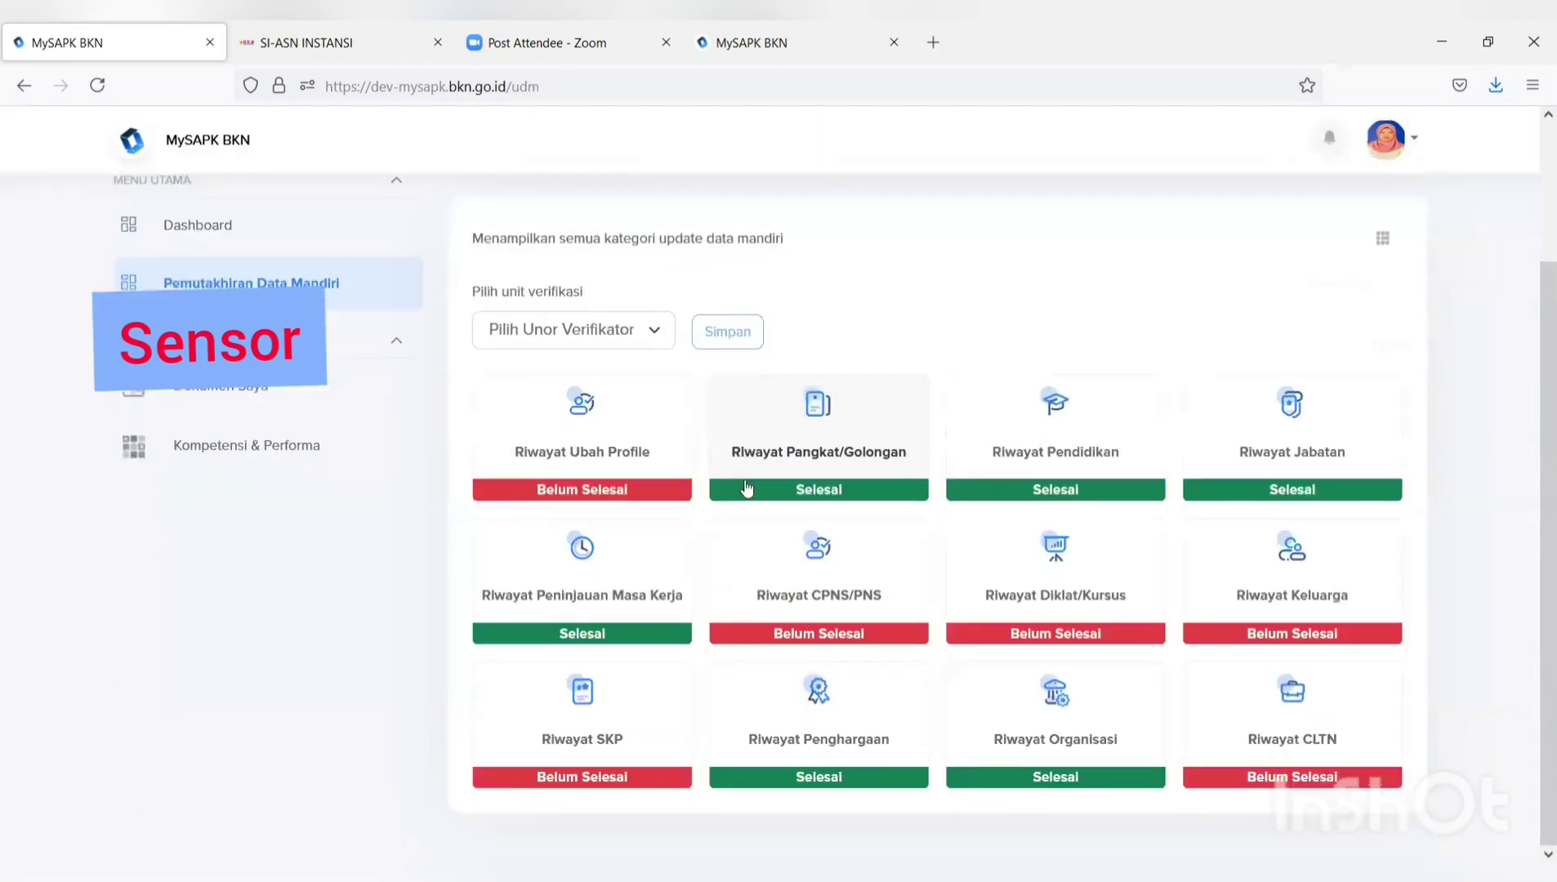
pyautogui.scroll(2, 746, 488)
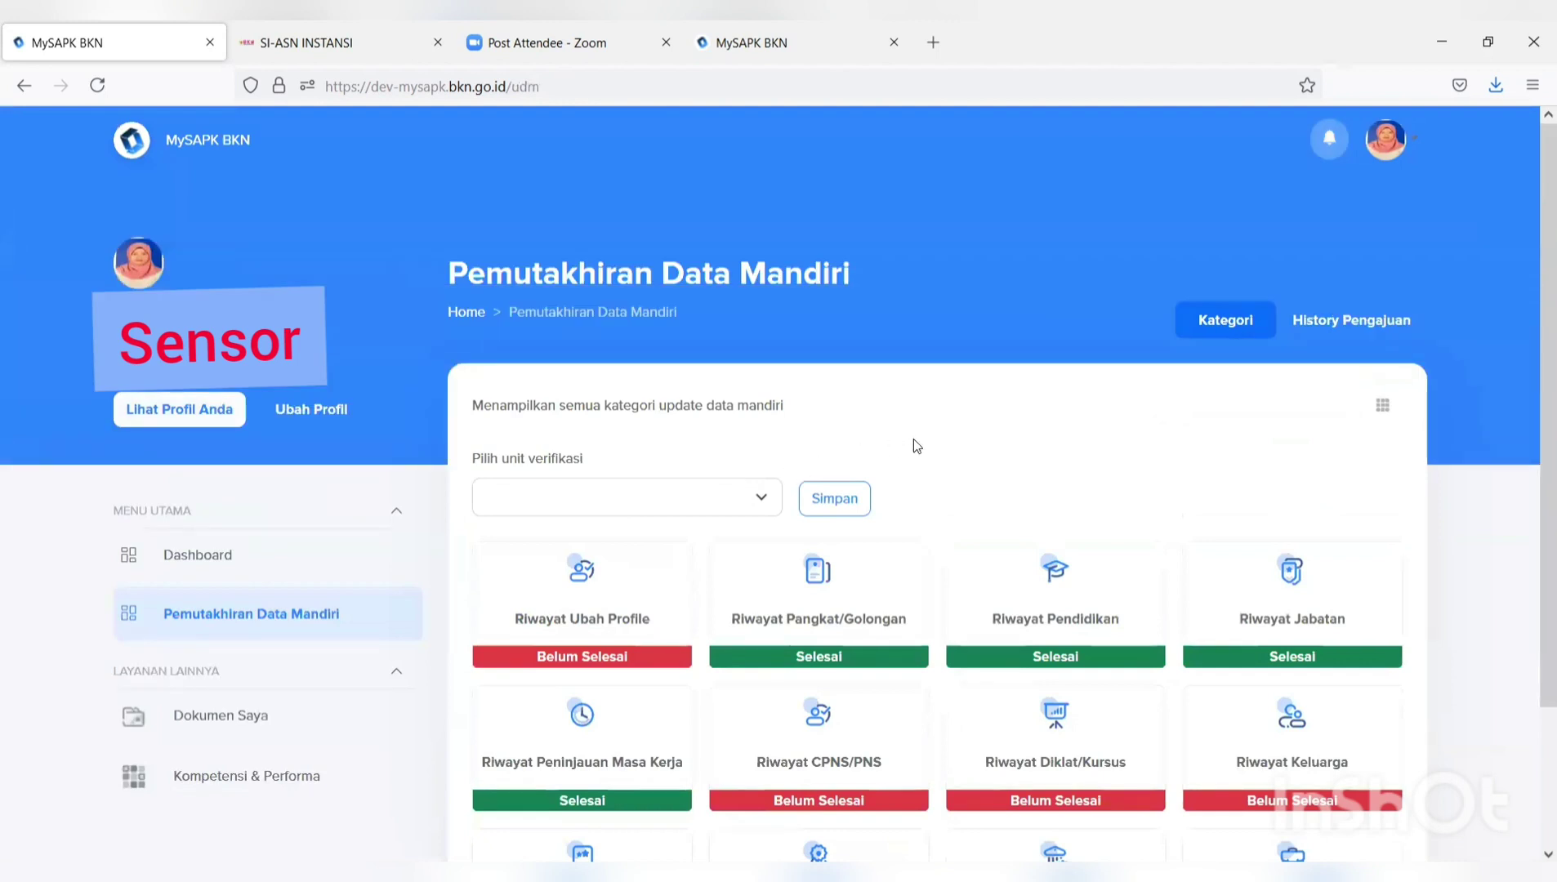